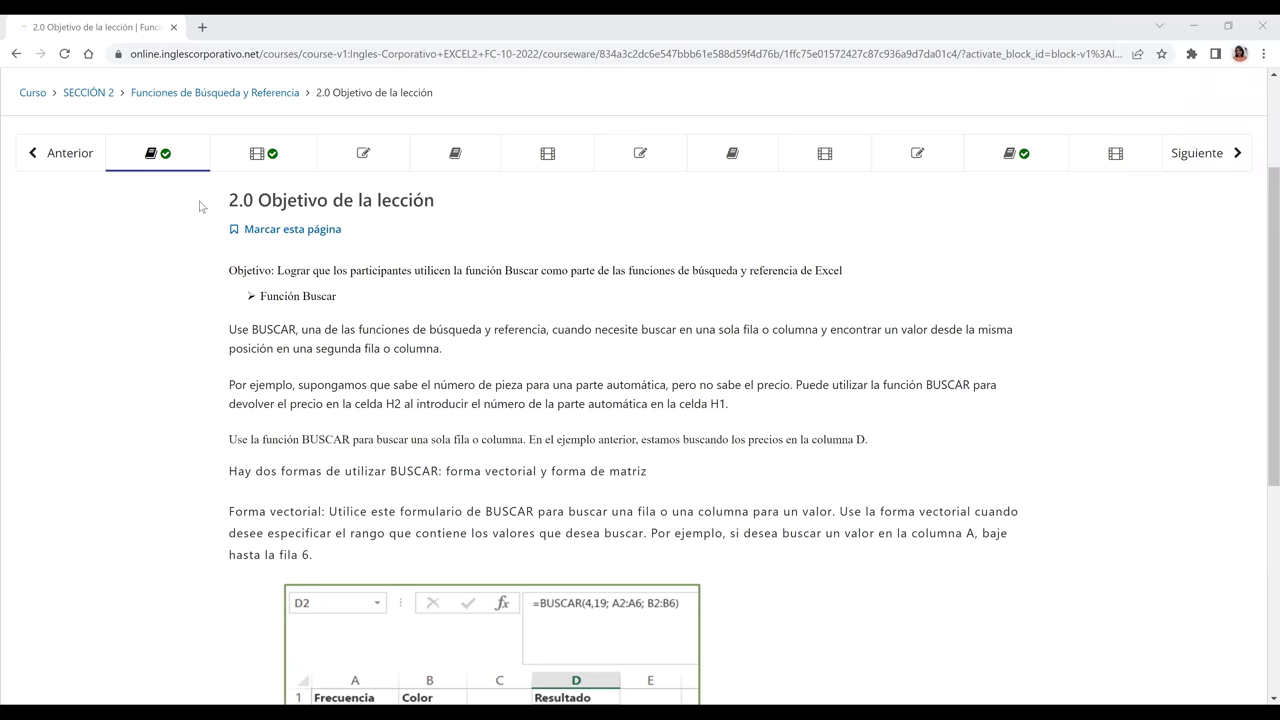
Step: Review Section 2's laboratories 1 to 3, the 2.9 lesson objective, the 2.10 Función Indice video page and the Examen de Medio Curso
{"action": "left_click", "coordinate": [352, 157]}
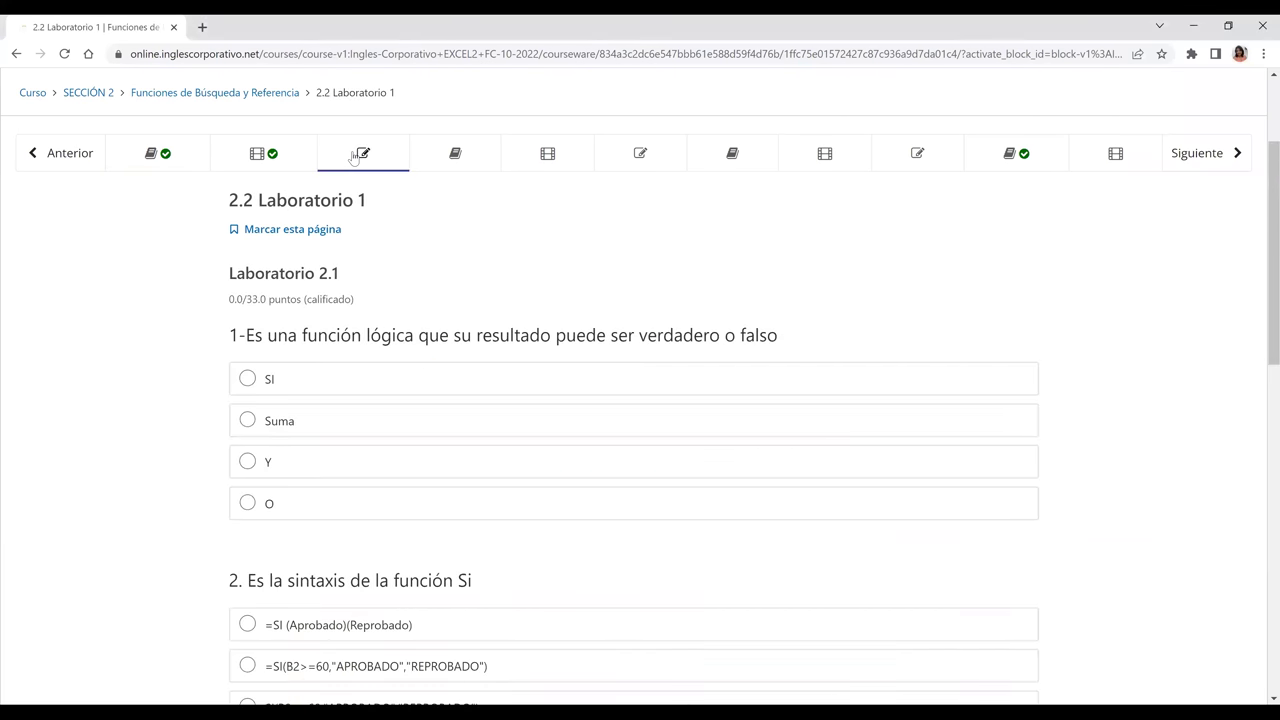
{"action": "left_click", "coordinate": [645, 158]}
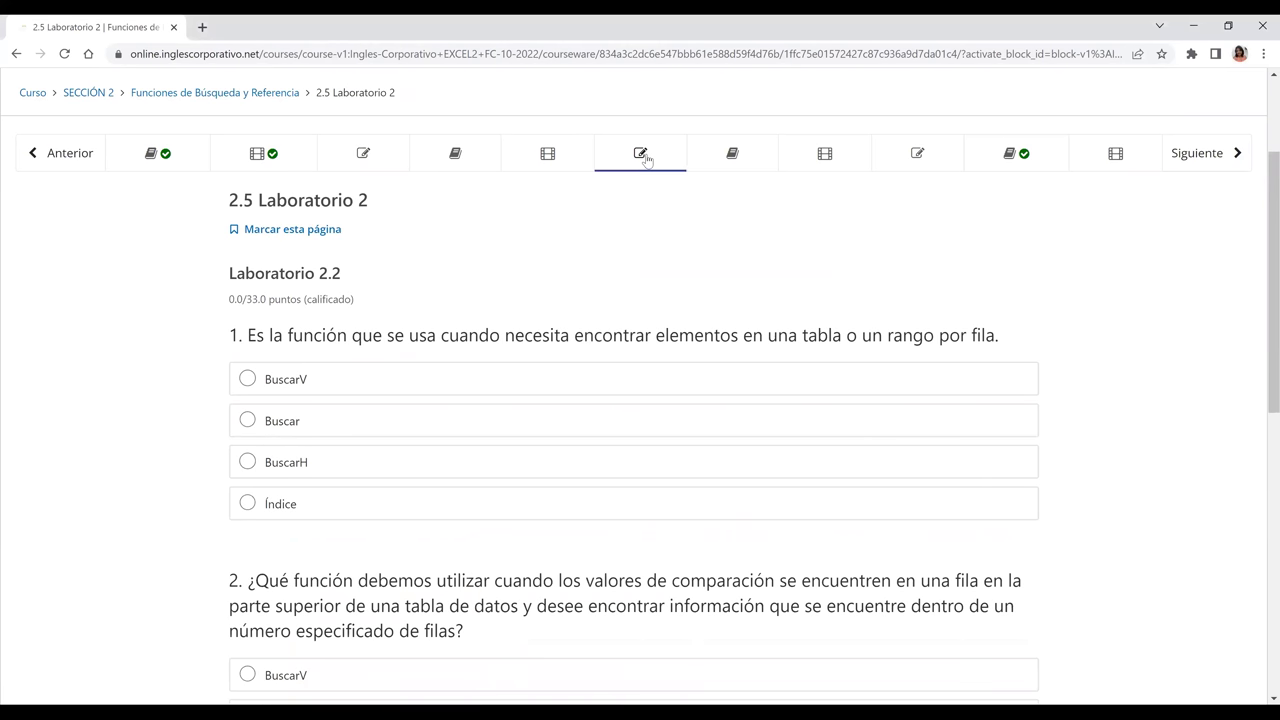
{"action": "left_click", "coordinate": [928, 157]}
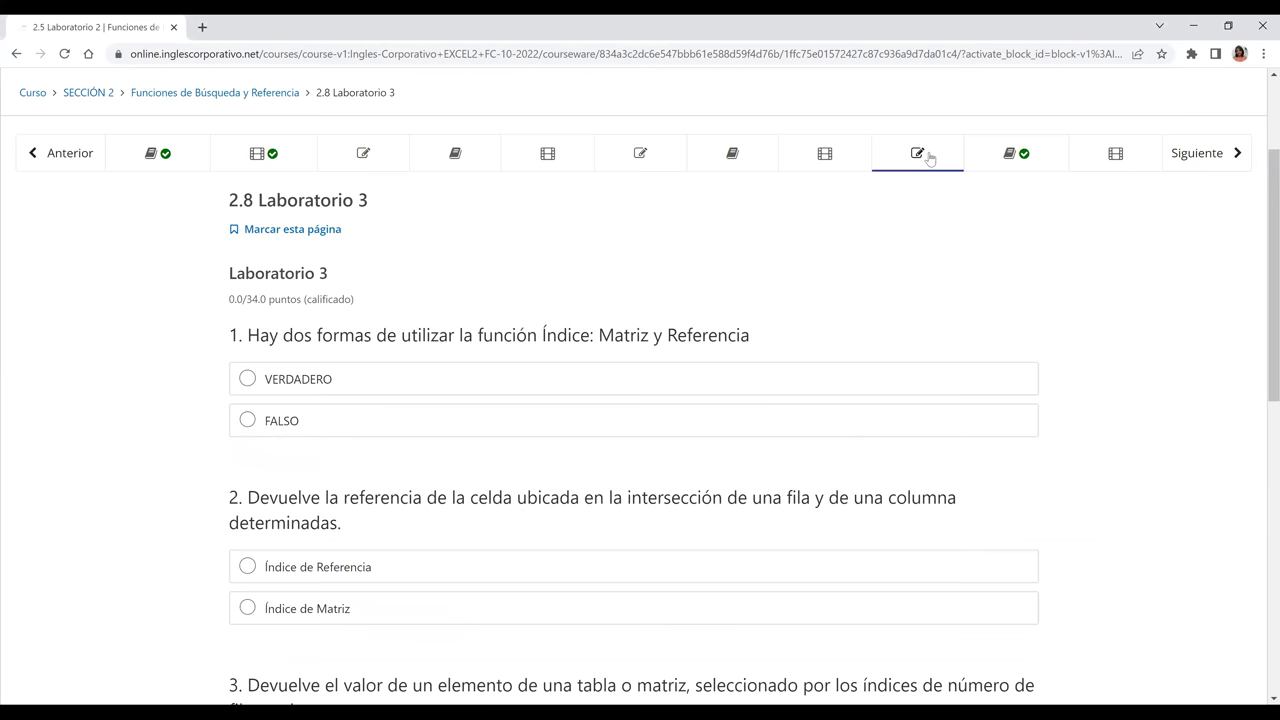
{"action": "left_click", "coordinate": [1236, 158]}
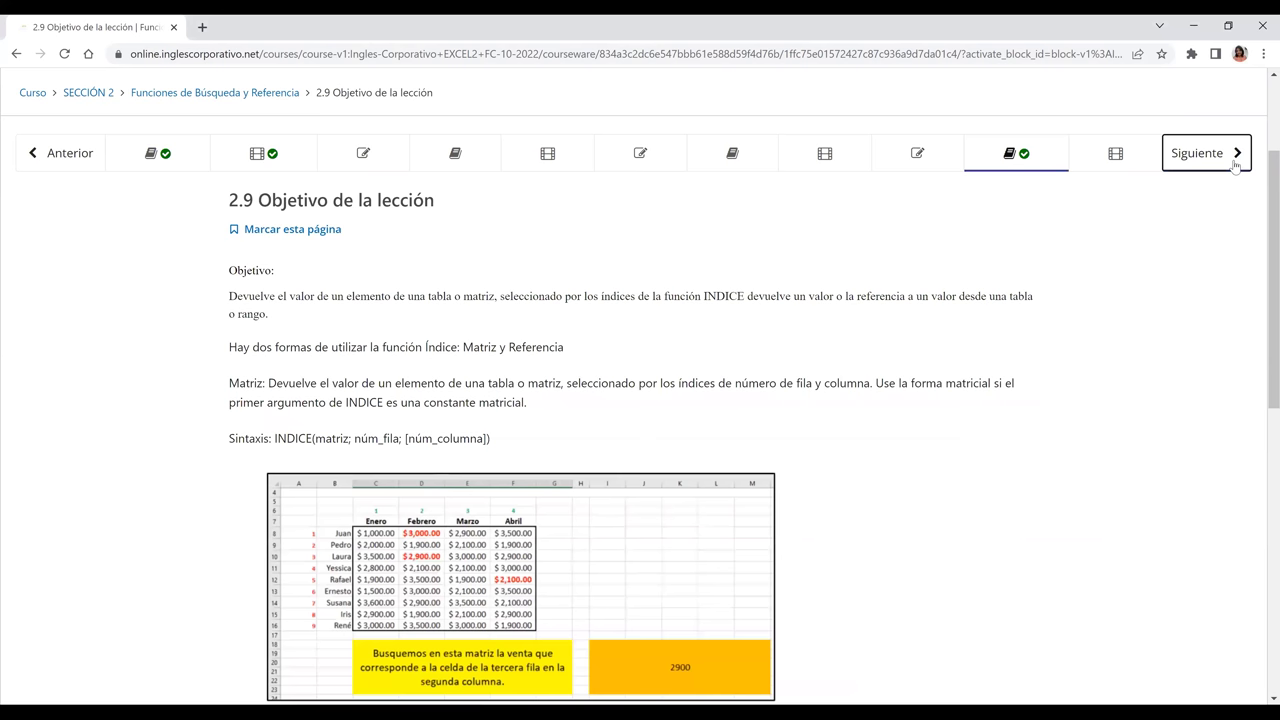
{"action": "left_click", "coordinate": [1236, 158]}
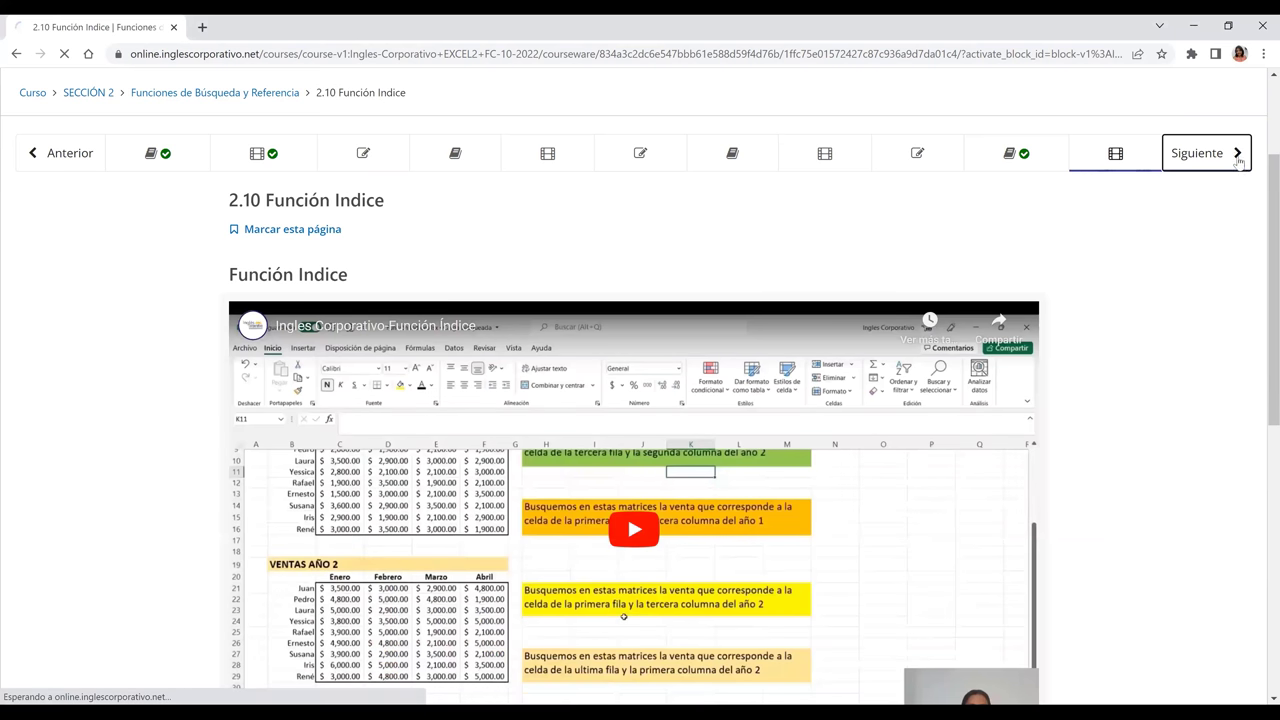
{"action": "left_click", "coordinate": [1237, 160]}
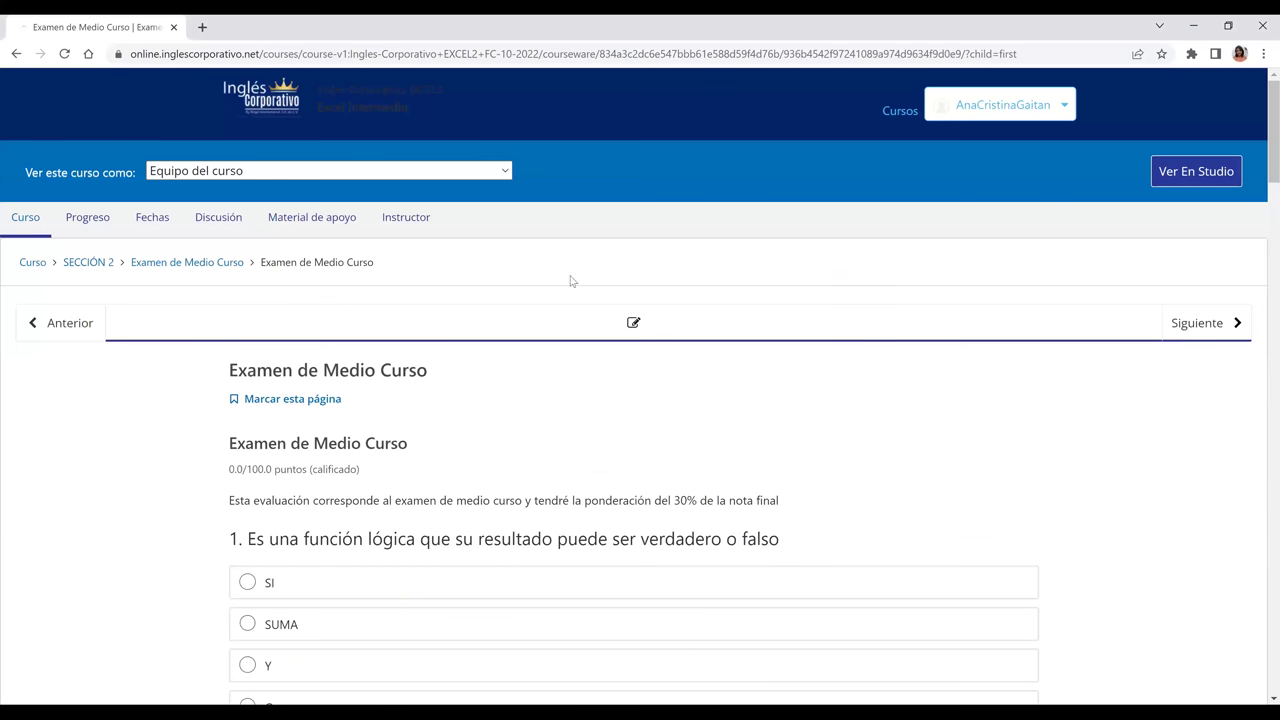
Step: Return to the 2.0 Objetivo de la lección page of Funciones de Búsqueda y Referencia in Section 2
{"action": "left_click", "coordinate": [102, 268]}
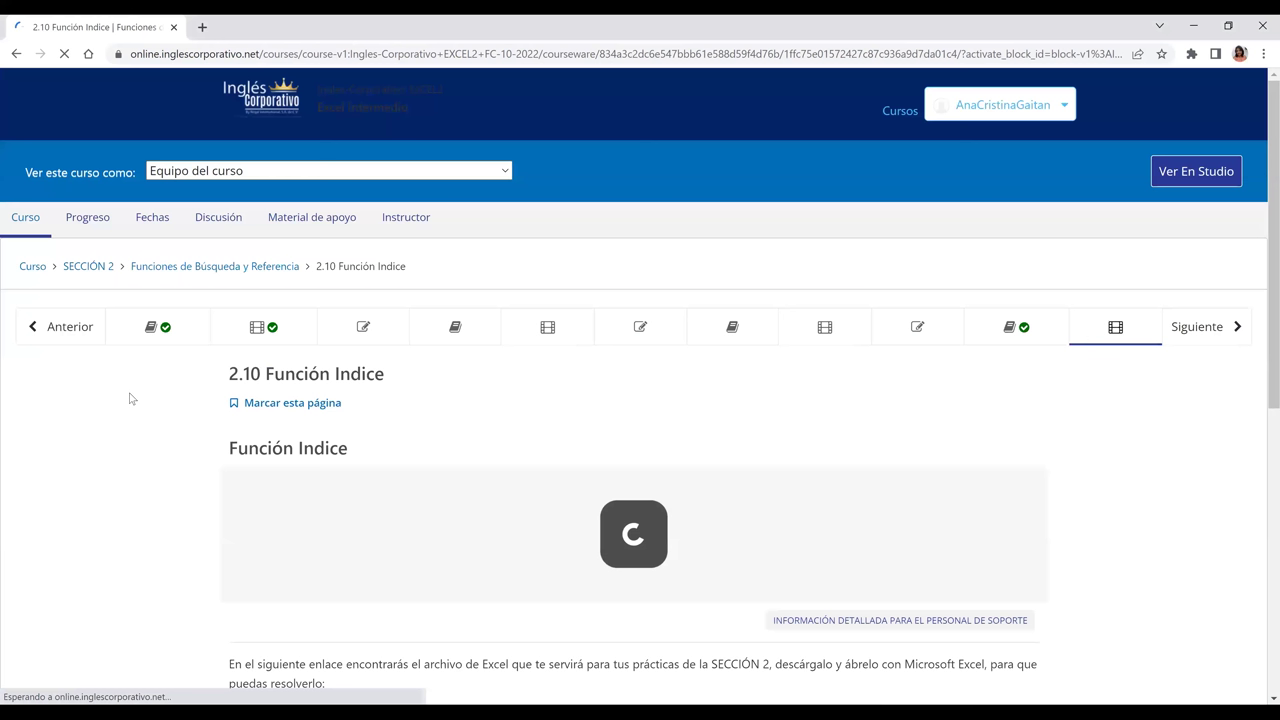
{"action": "left_click", "coordinate": [160, 321]}
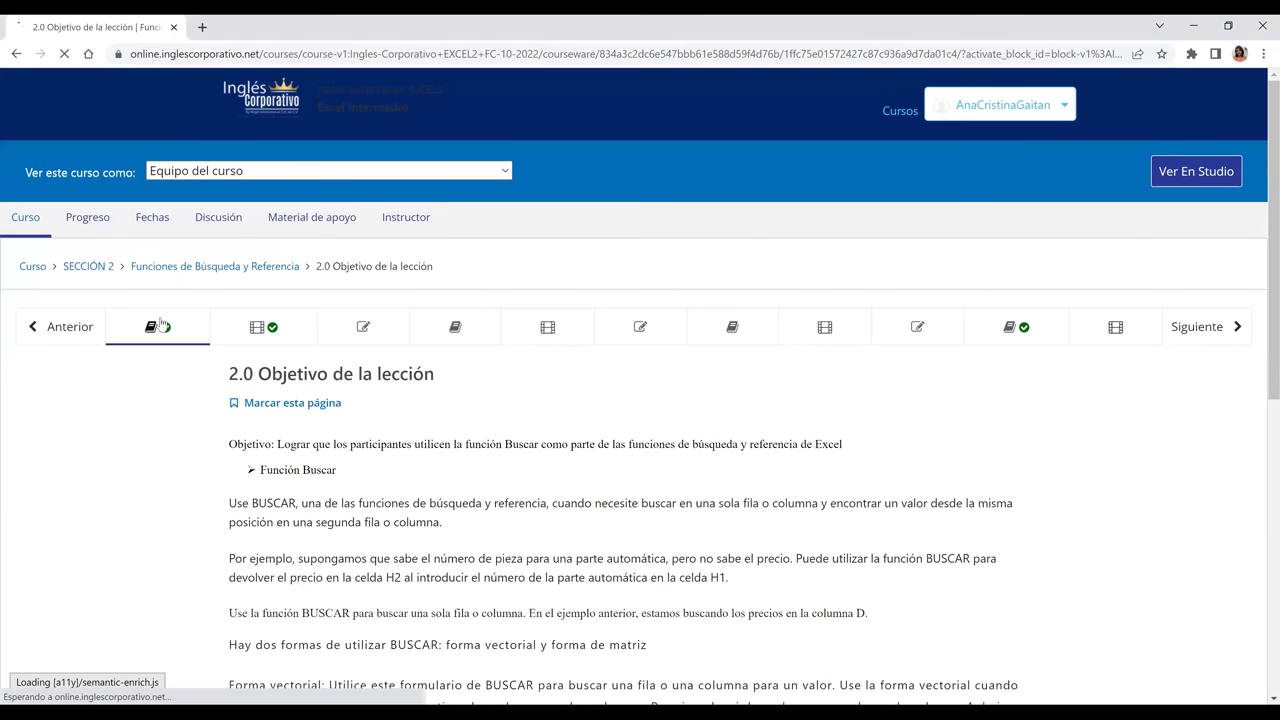
{"action": "left_click", "coordinate": [71, 343]}
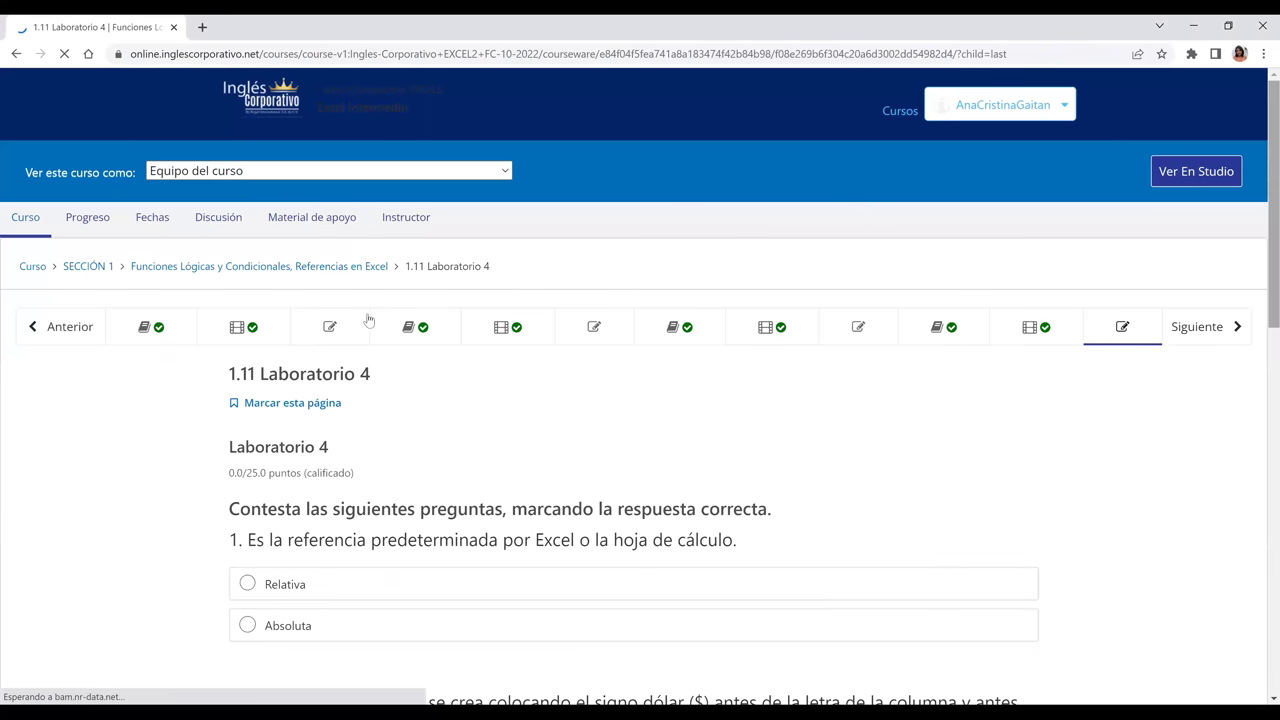
{"action": "left_click", "coordinate": [1210, 331]}
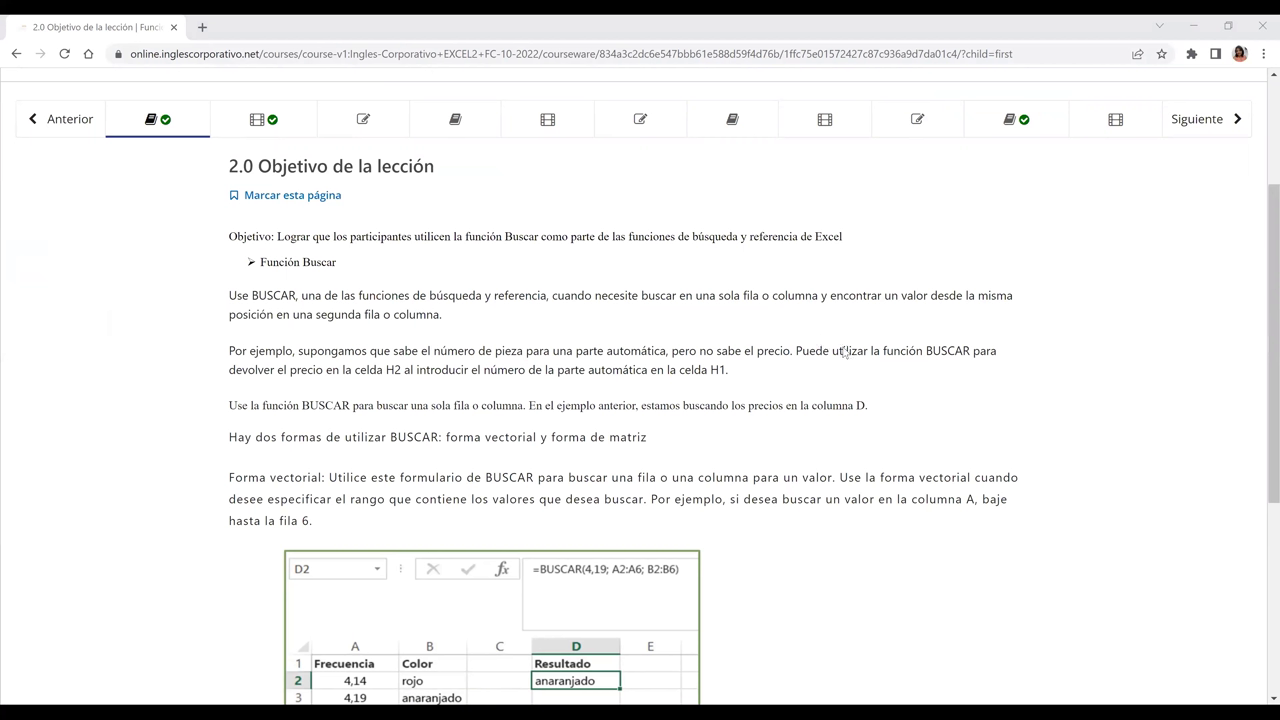
Step: Enlarge the lesson page for easier reading and highlight the "Función Buscar" topic under the objective
{"action": "key", "text": "ctrl+plus"}
{"action": "key", "text": "ctrl+plus"}
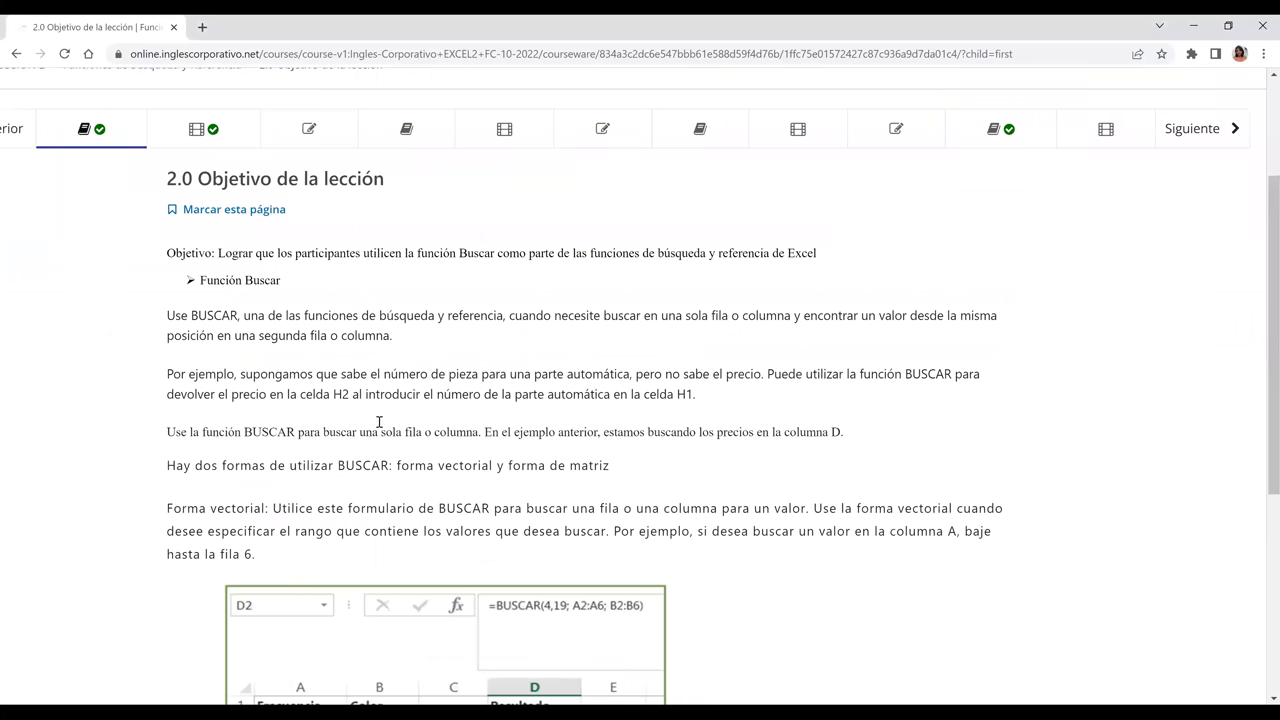
{"action": "scroll", "coordinate": [62, 318], "scroll_direction": "up", "scroll_amount": 3, "text": "ctrl"}
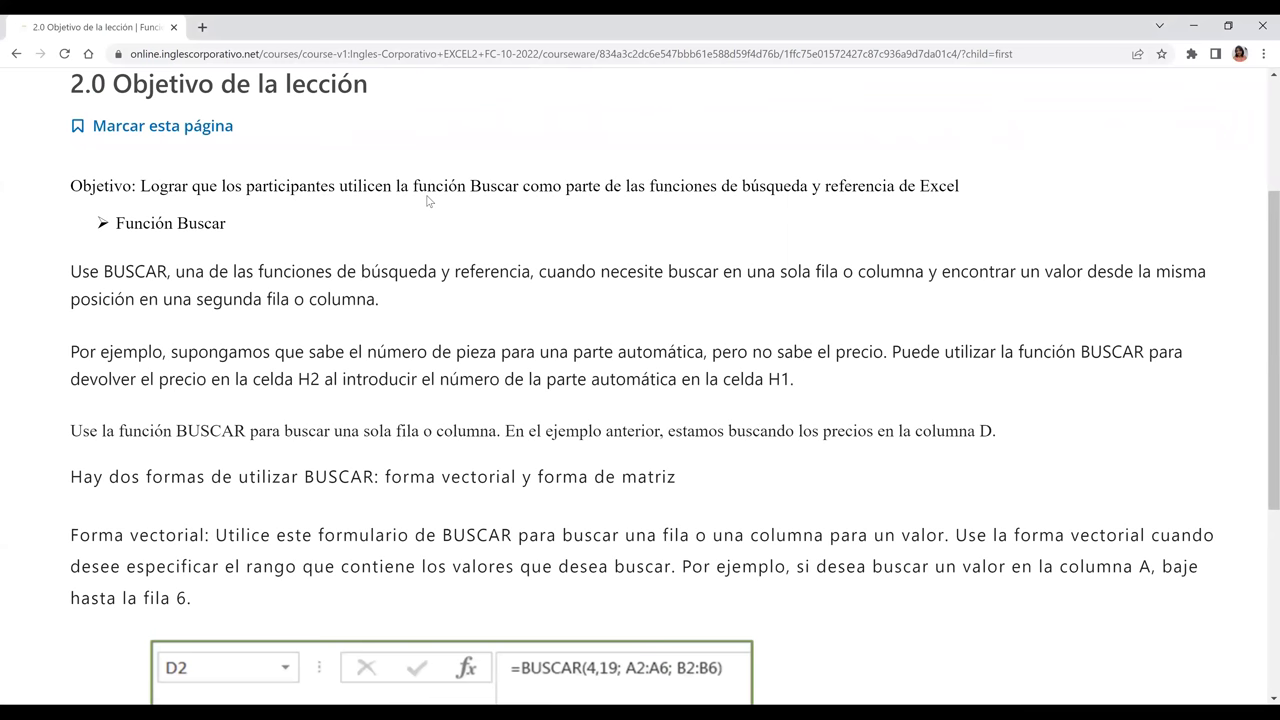
{"action": "scroll", "coordinate": [427, 201], "scroll_direction": "down", "scroll_amount": 1}
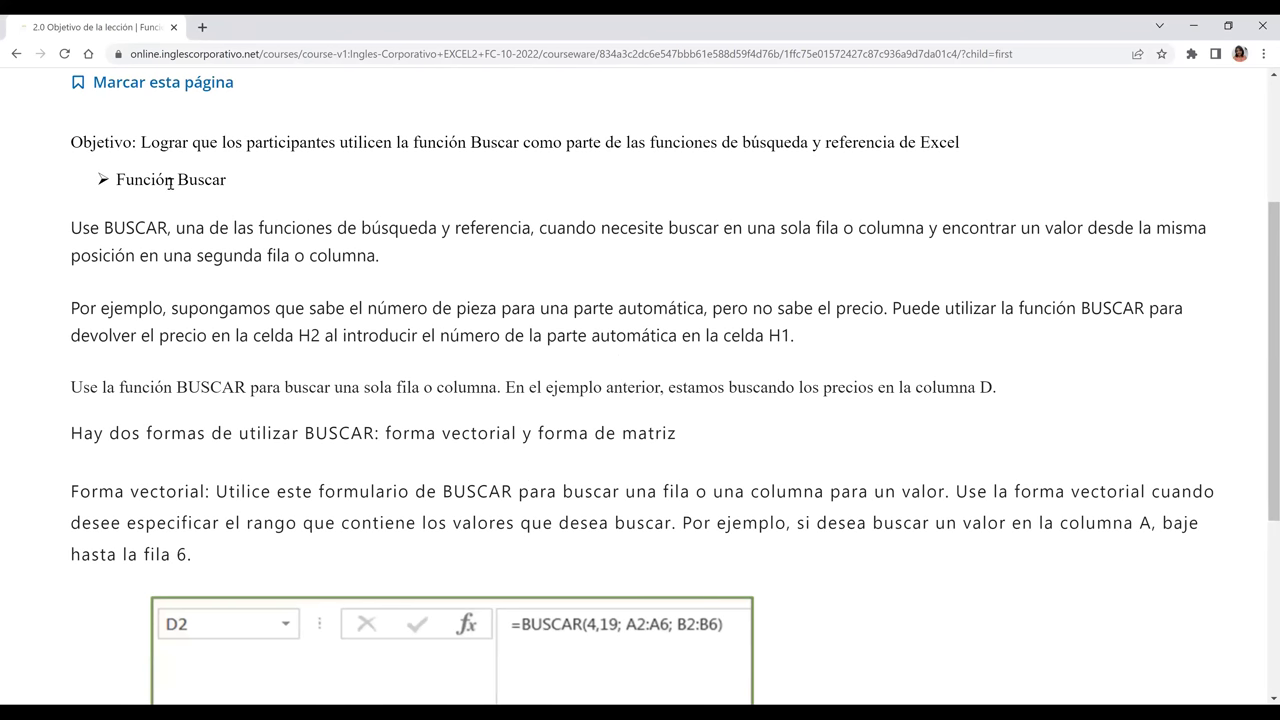
{"action": "left_click_drag", "start_coordinate": [125, 181], "coordinate": [231, 180]}
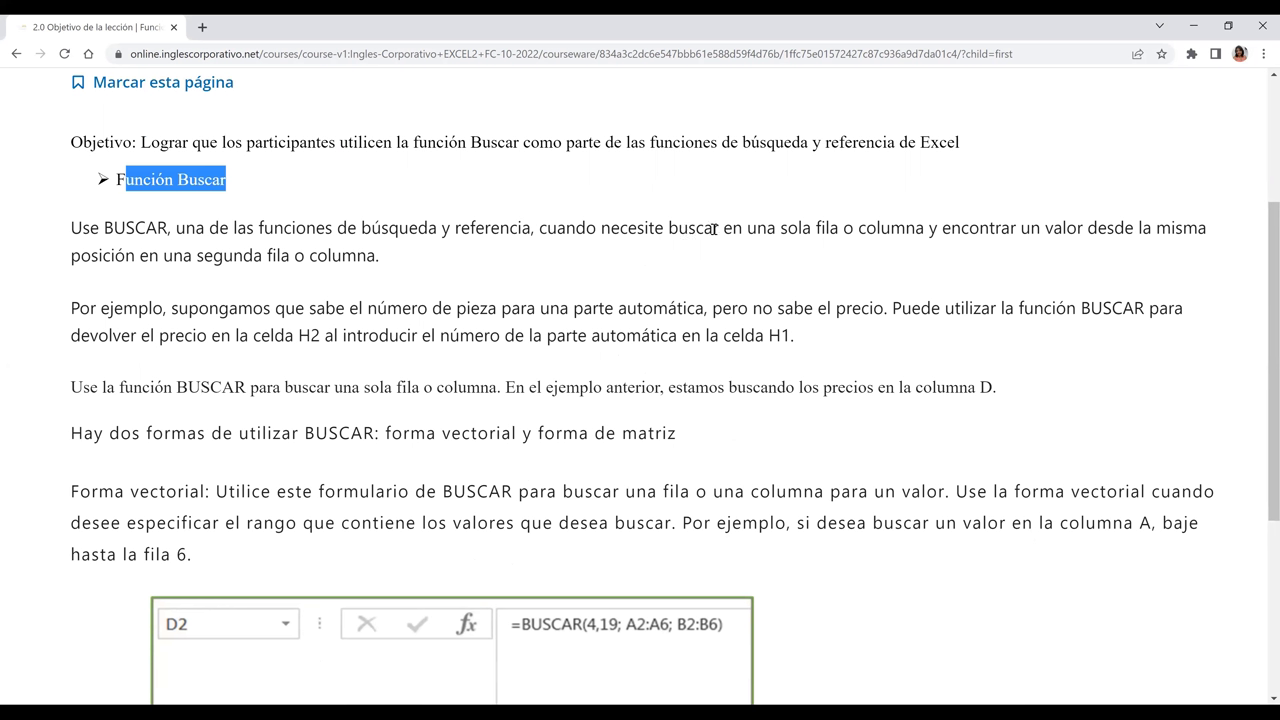
Step: Read the BUSCAR definition, highlighting the single row or column, the second column and the words "misma posición"
{"action": "left_click_drag", "start_coordinate": [723, 228], "coordinate": [777, 228]}
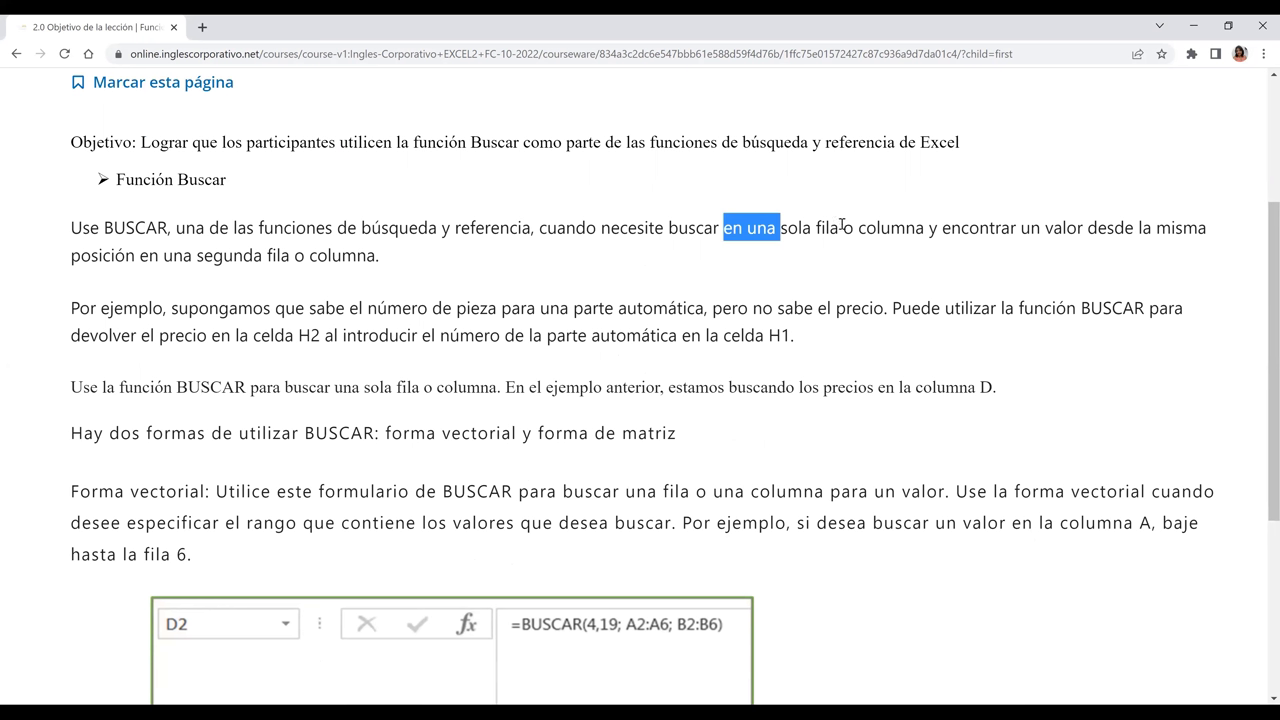
{"action": "left_click", "coordinate": [862, 226]}
{"action": "double_click", "coordinate": [890, 228]}
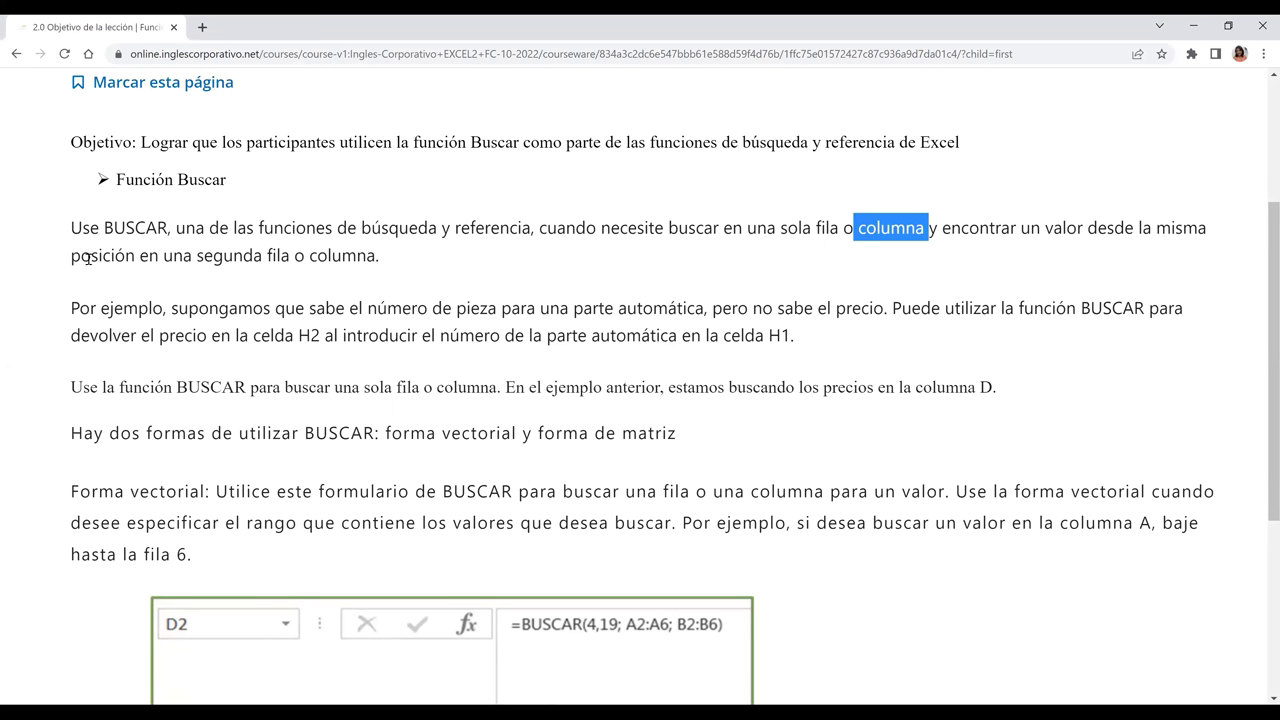
{"action": "left_click_drag", "start_coordinate": [148, 258], "coordinate": [366, 258]}
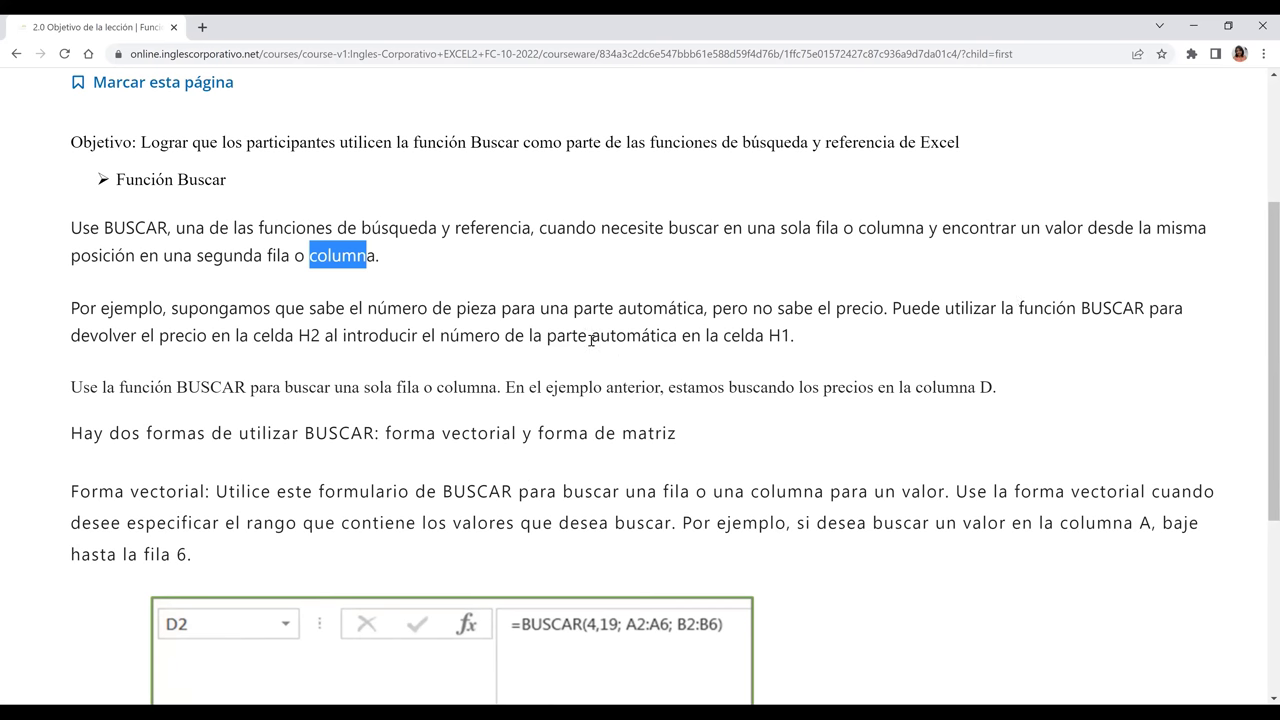
{"action": "left_click_drag", "start_coordinate": [1156, 227], "coordinate": [254, 308]}
{"action": "left_click_drag", "start_coordinate": [113, 255], "coordinate": [134, 258]}
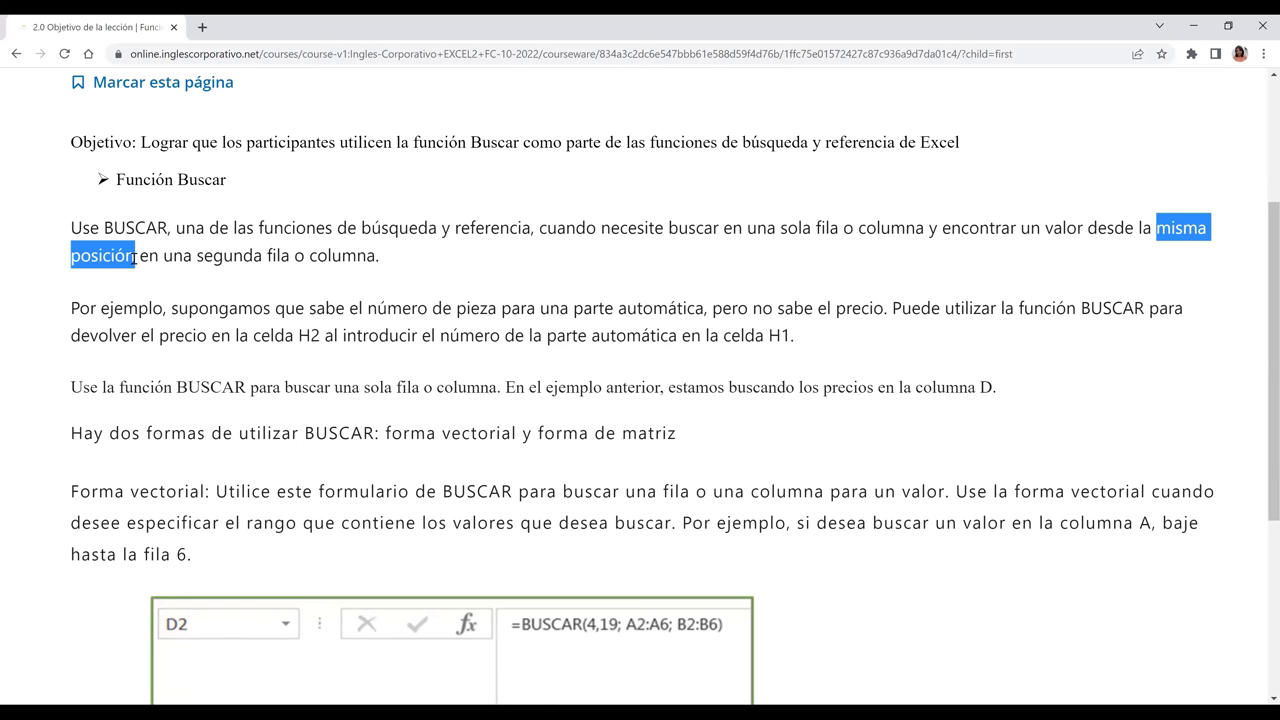
{"action": "left_click", "coordinate": [158, 312]}
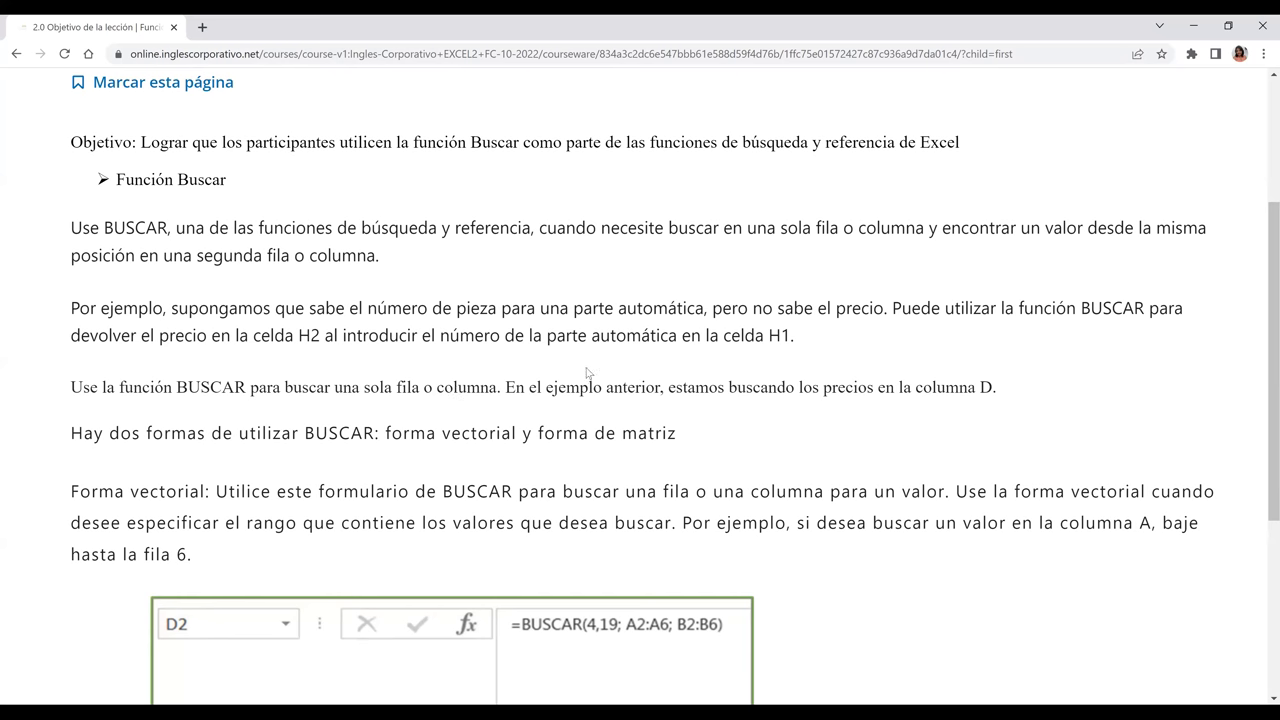
Step: Read through the BUSCAR explanation and highlight its two forms, "forma vectorial" and "forma de matriz"
{"action": "scroll", "coordinate": [588, 372], "scroll_direction": "down", "scroll_amount": 3}
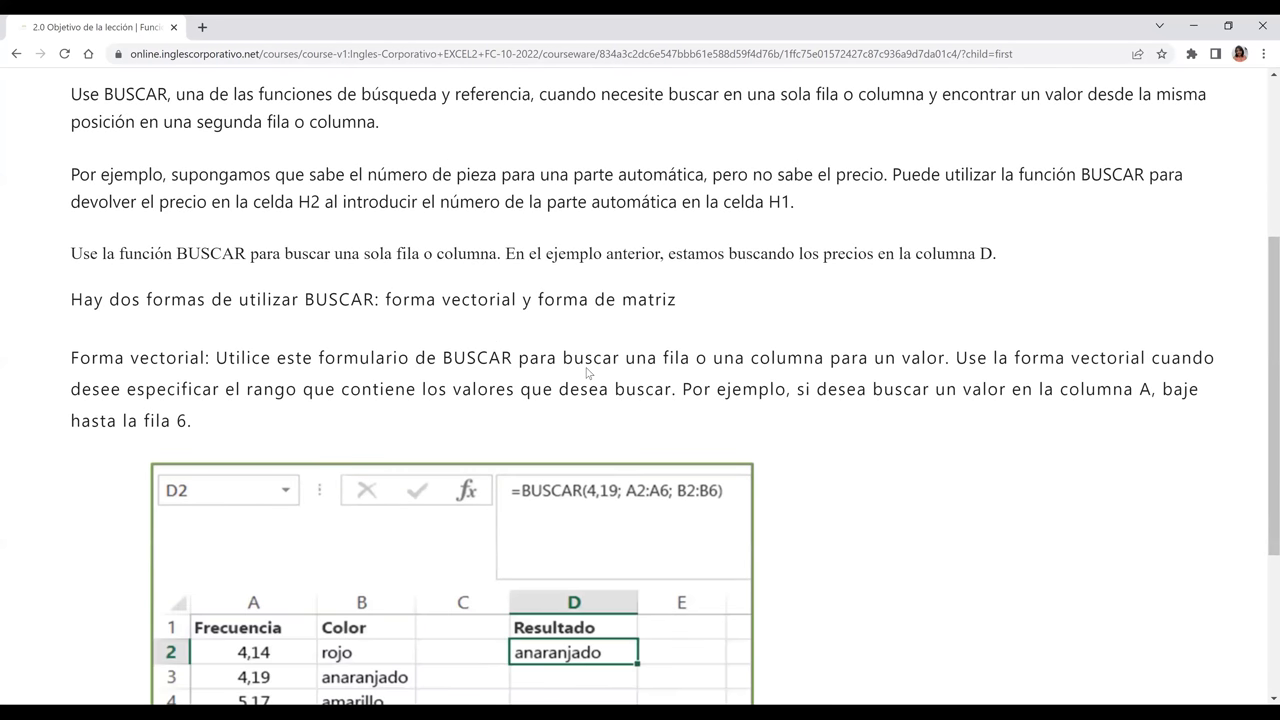
{"action": "scroll", "coordinate": [588, 372], "scroll_direction": "down", "scroll_amount": 3}
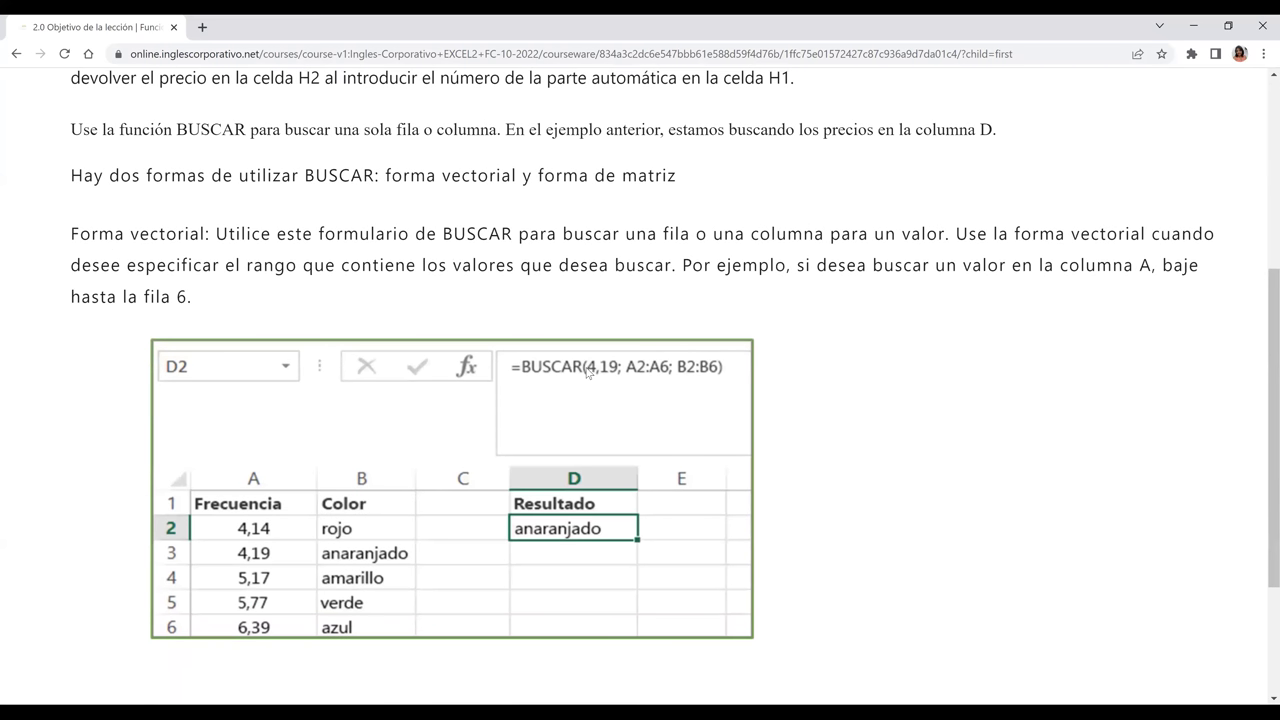
{"action": "scroll", "coordinate": [588, 372], "scroll_direction": "up", "scroll_amount": 2}
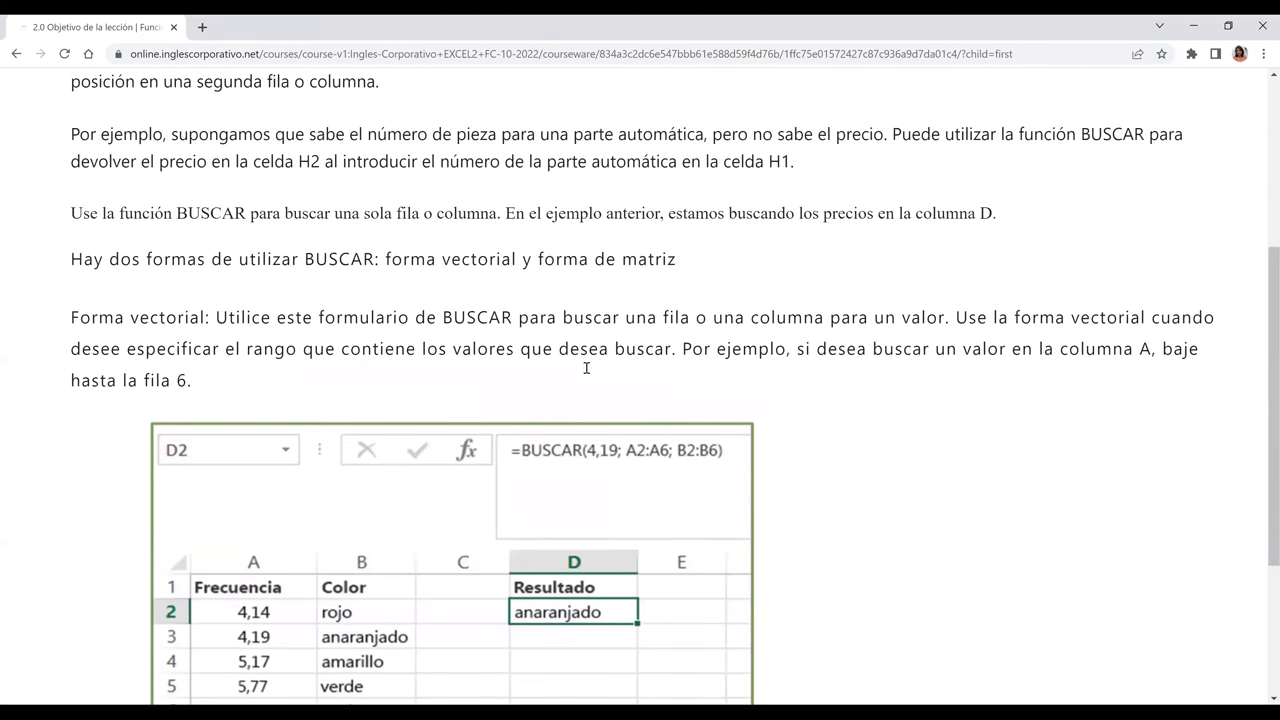
{"action": "scroll", "coordinate": [586, 368], "scroll_direction": "up", "scroll_amount": 4}
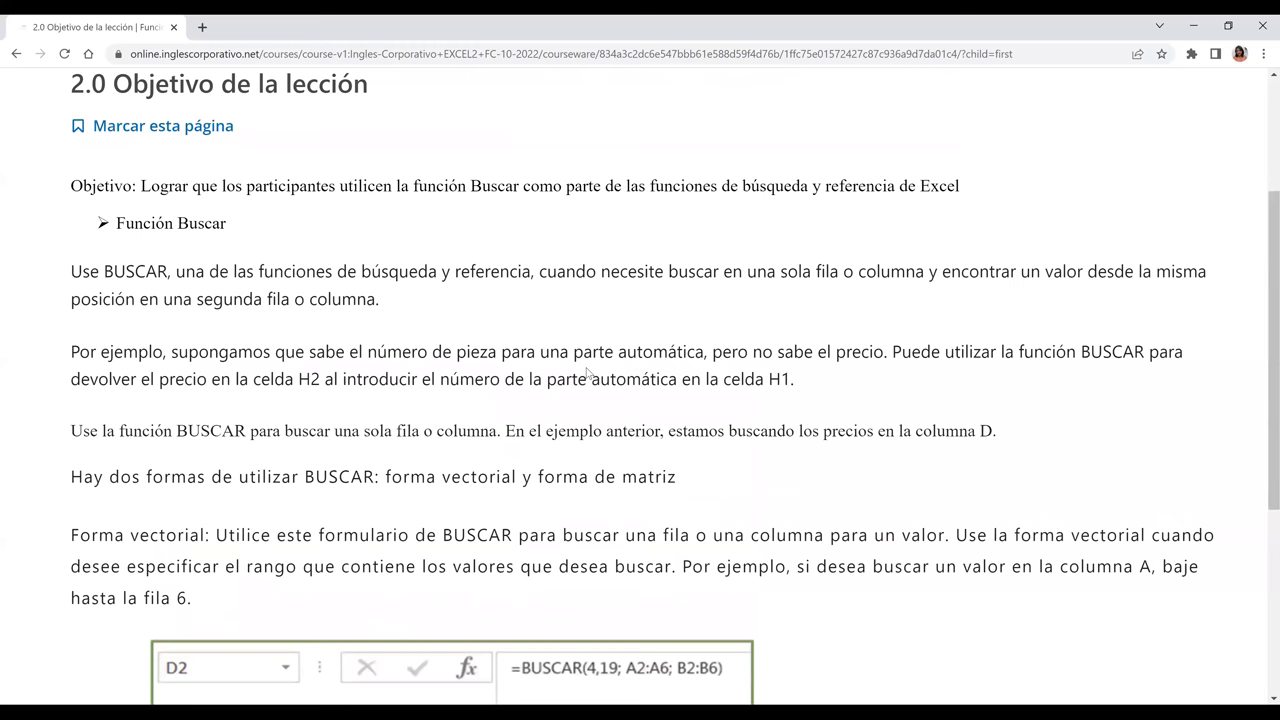
{"action": "scroll", "coordinate": [588, 372], "scroll_direction": "up", "scroll_amount": 1}
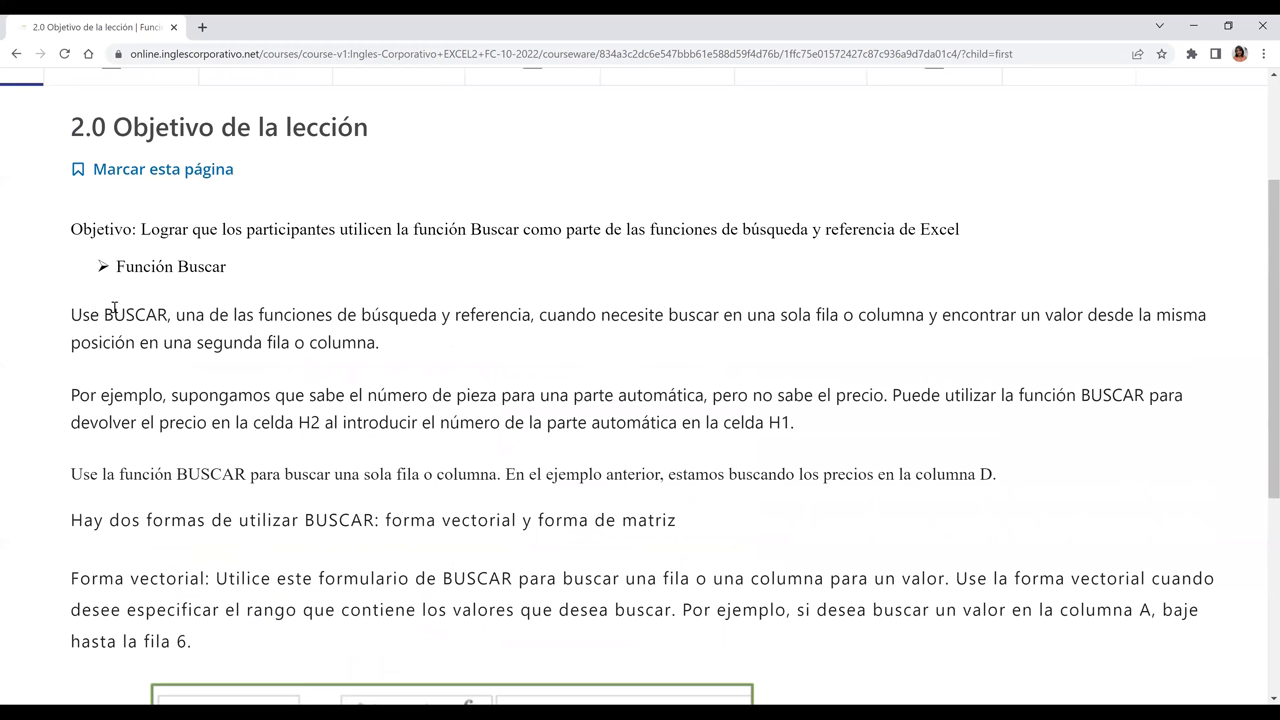
{"action": "scroll", "coordinate": [157, 309], "scroll_direction": "down", "scroll_amount": 4}
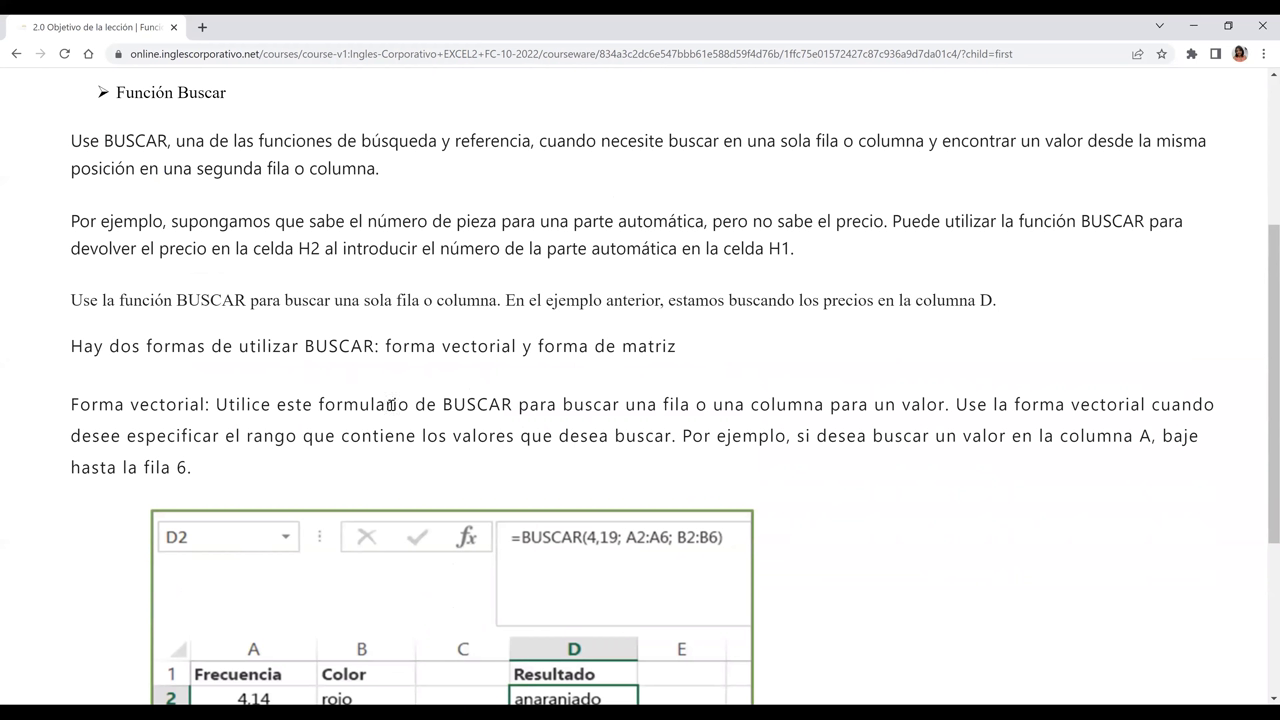
{"action": "left_click_drag", "start_coordinate": [71, 347], "coordinate": [343, 404]}
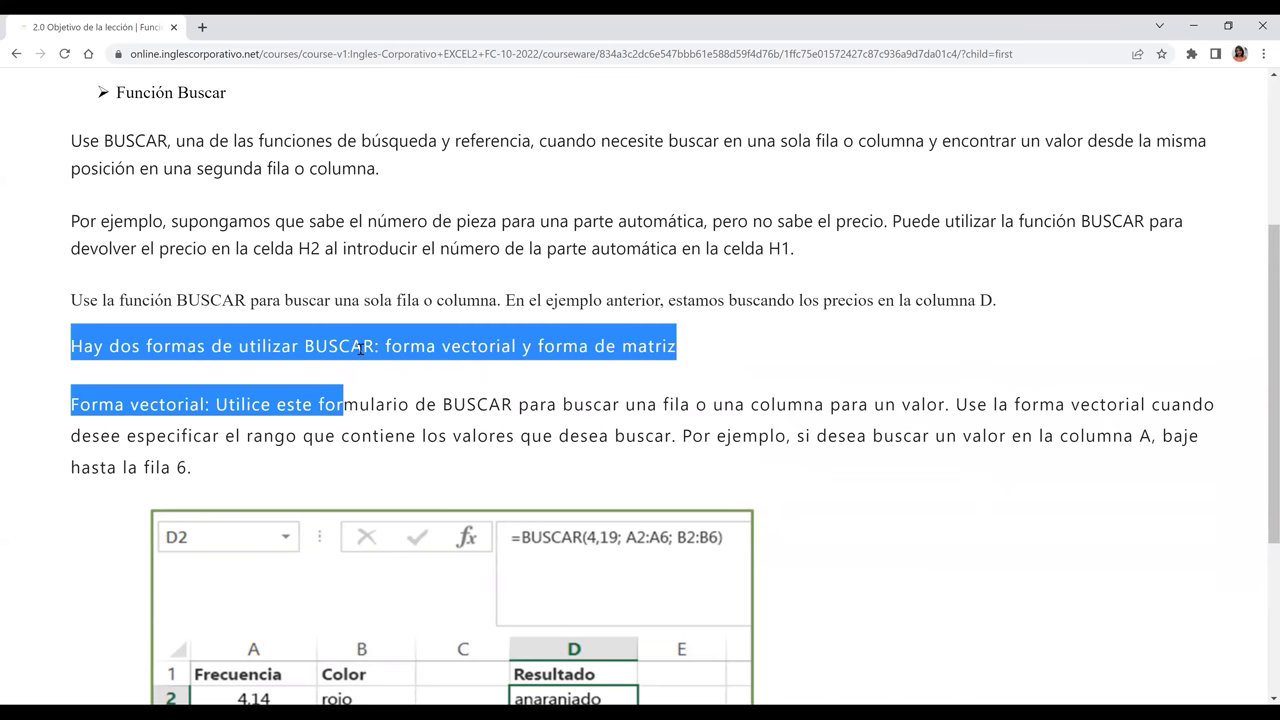
{"action": "left_click", "coordinate": [363, 347]}
{"action": "left_click_drag", "start_coordinate": [389, 347], "coordinate": [517, 346]}
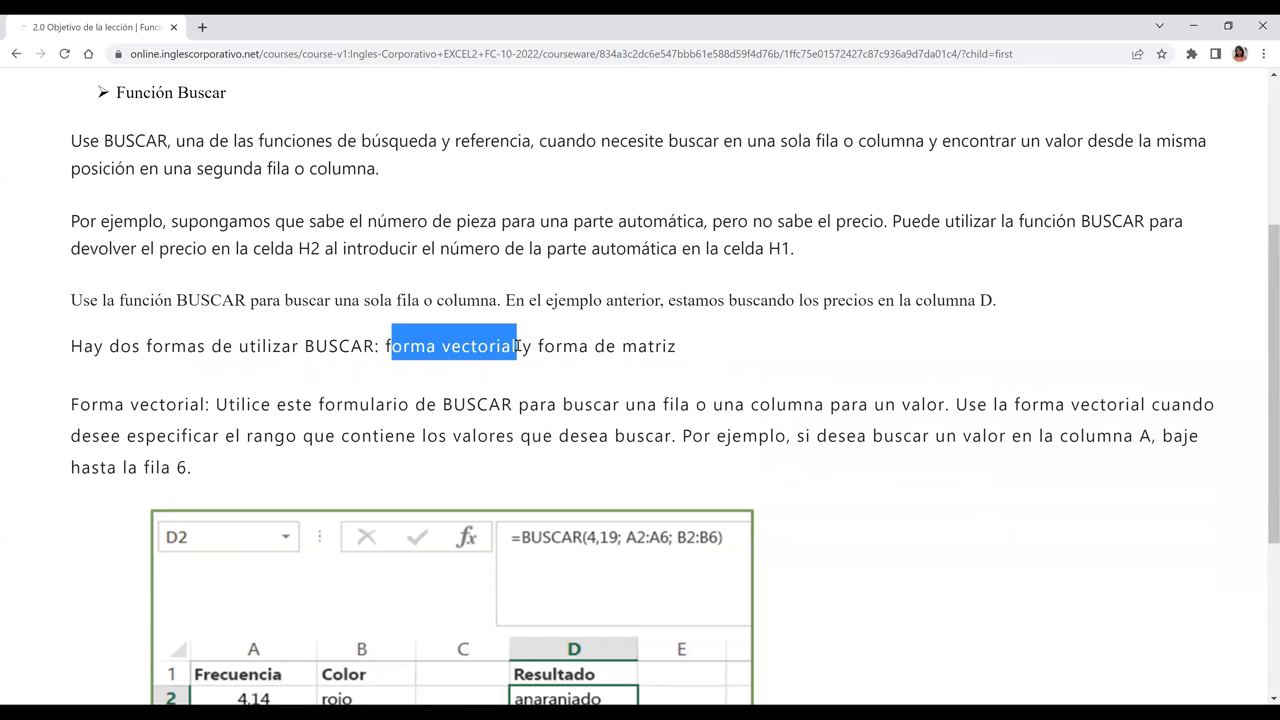
{"action": "left_click", "coordinate": [660, 347]}
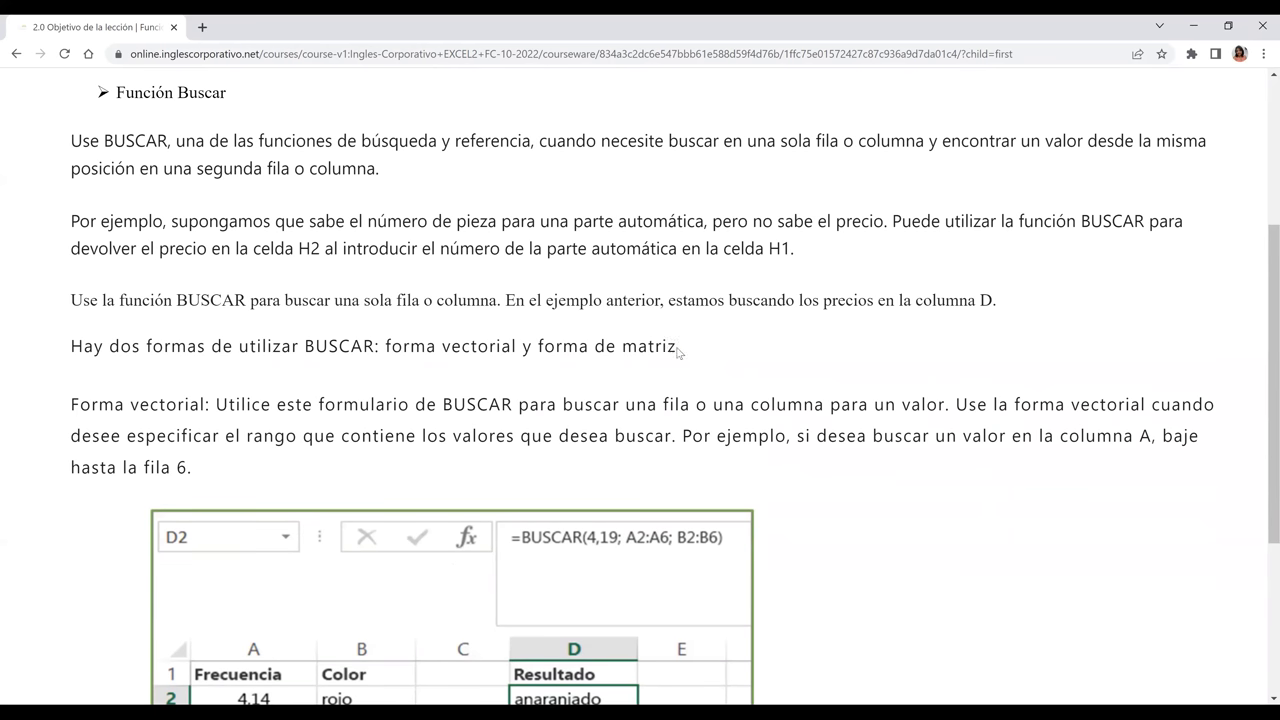
{"action": "left_click_drag", "start_coordinate": [538, 347], "coordinate": [678, 351]}
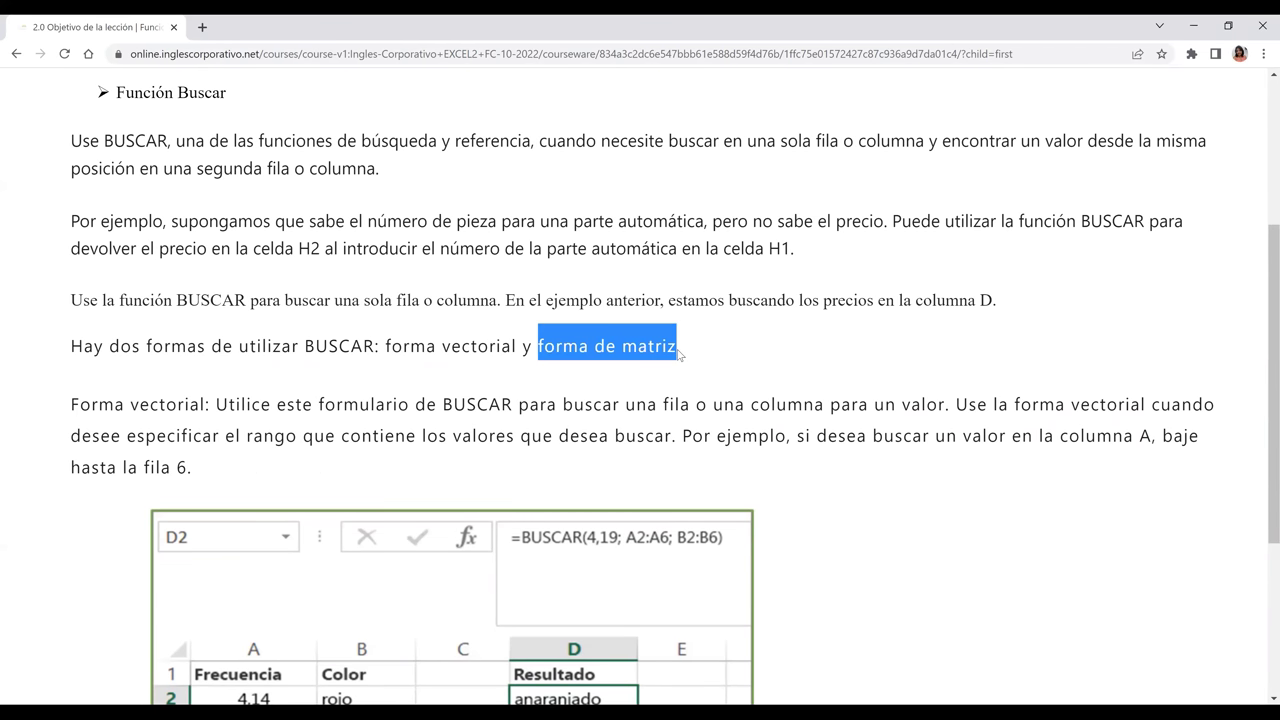
Step: Read the Forma vectorial paragraph, highlighting "un valor", and examine the example BUSCAR formula with its frequency and color table
{"action": "scroll", "coordinate": [678, 351], "scroll_direction": "down", "scroll_amount": 1}
{"action": "scroll", "coordinate": [678, 351], "scroll_direction": "down", "scroll_amount": 3}
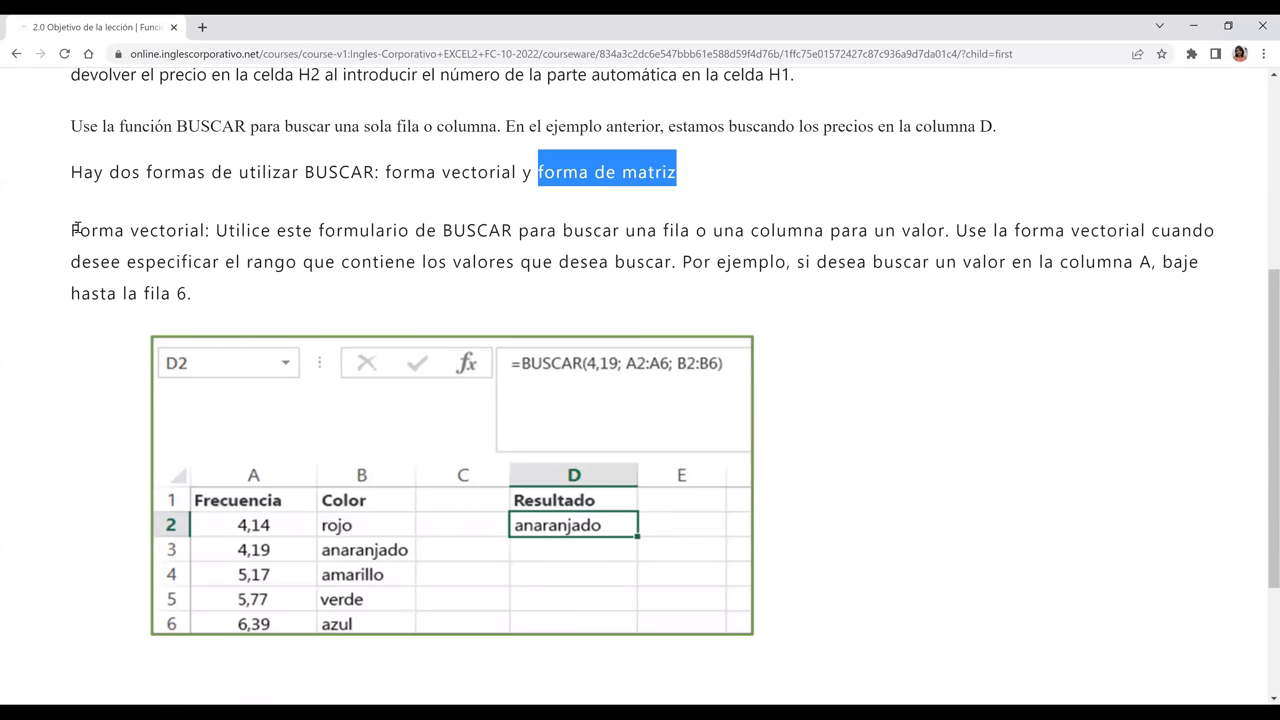
{"action": "left_click", "coordinate": [161, 235]}
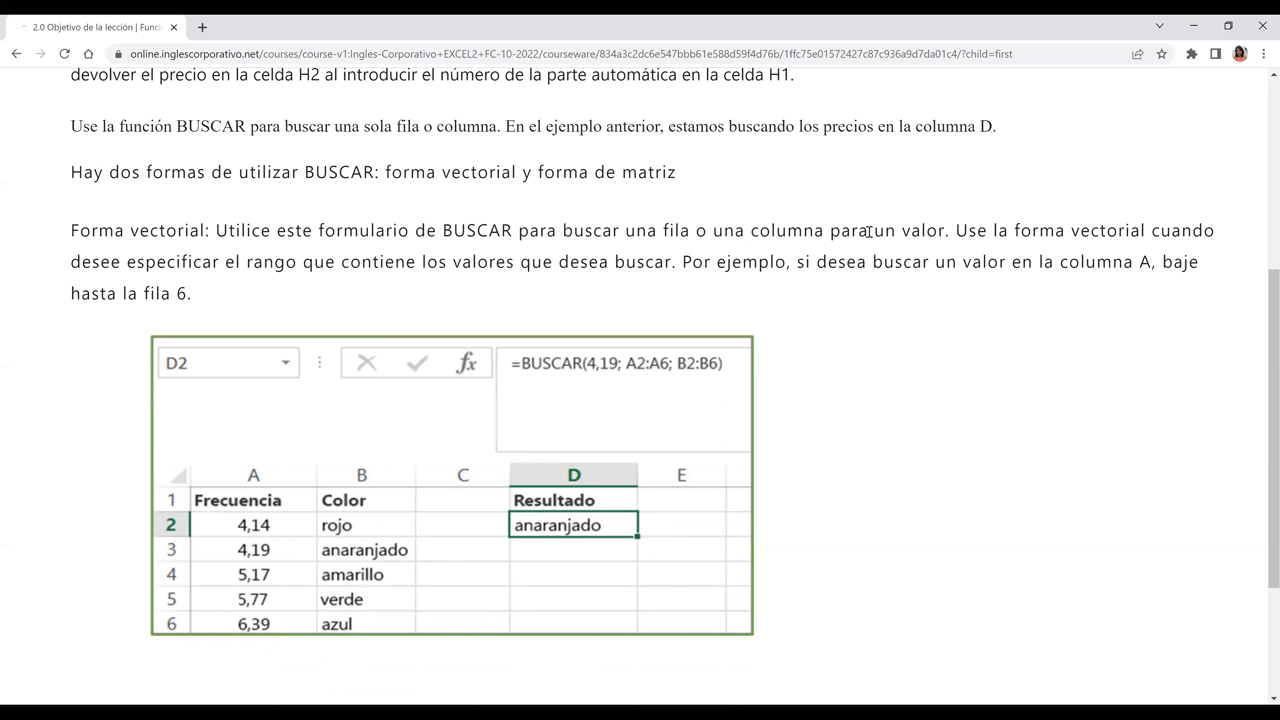
{"action": "left_click_drag", "start_coordinate": [945, 231], "coordinate": [868, 232]}
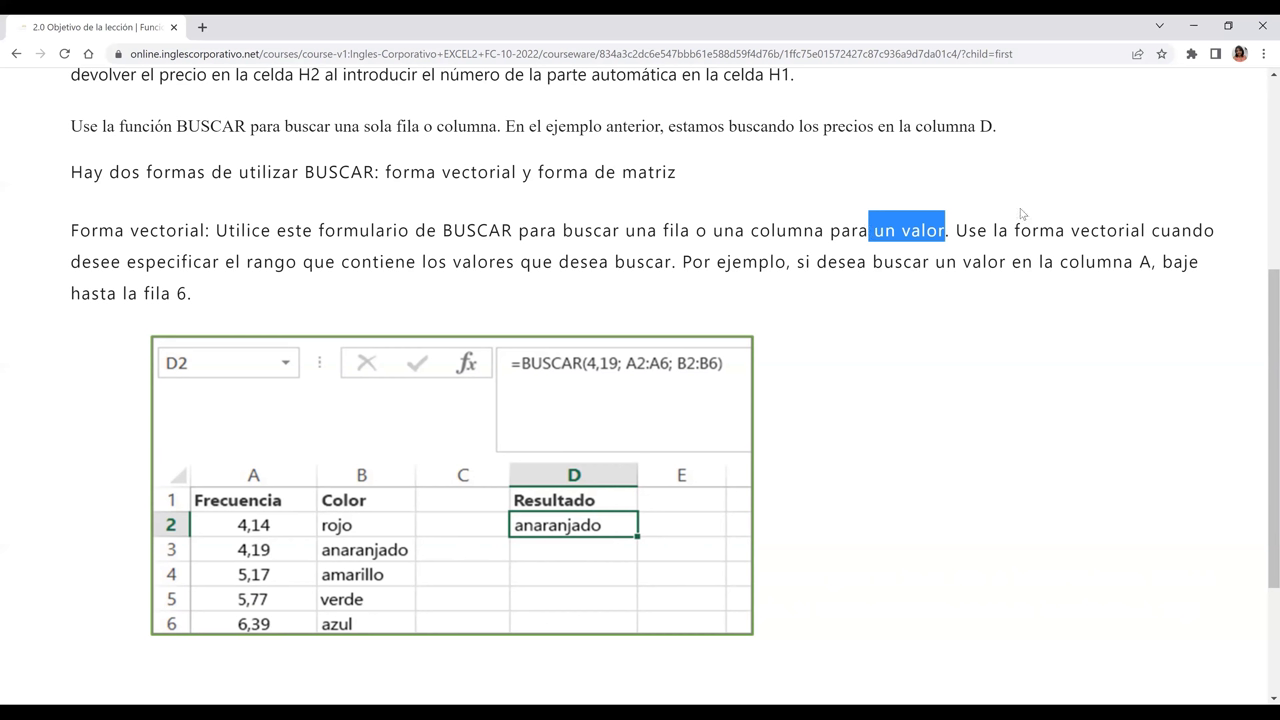
{"action": "left_click", "coordinate": [998, 230]}
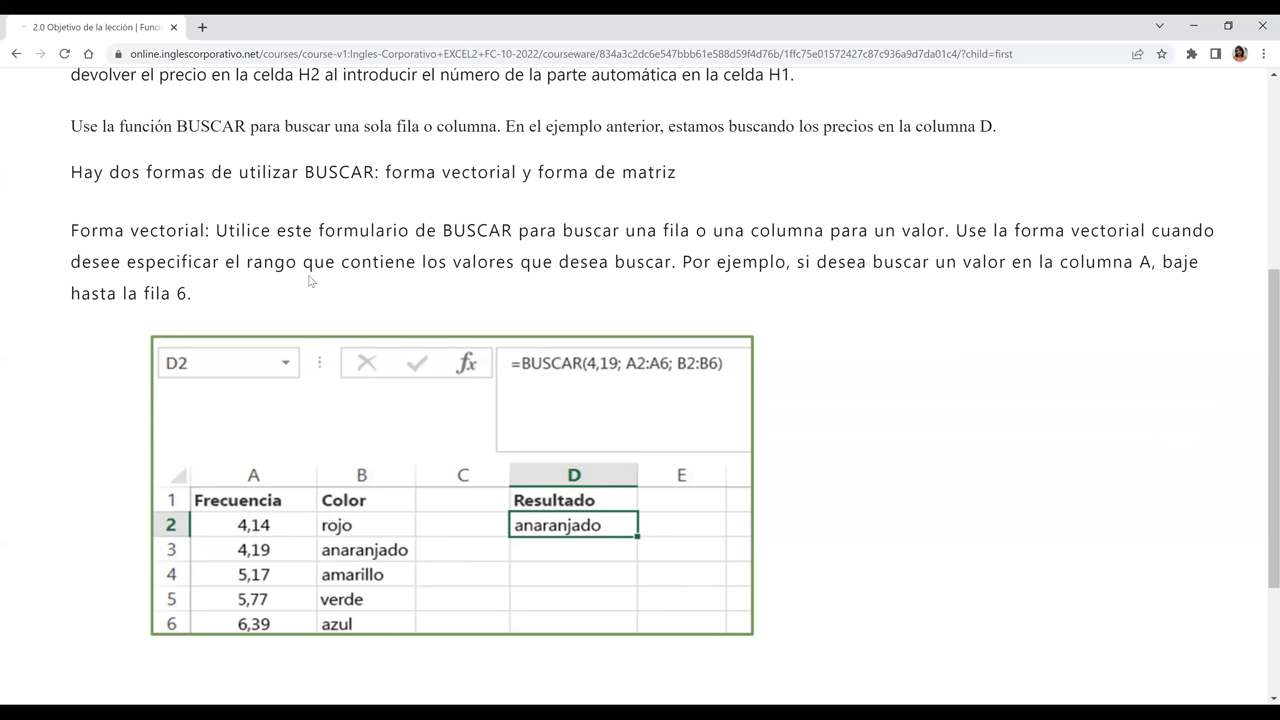
{"action": "scroll", "coordinate": [310, 281], "scroll_direction": "down", "scroll_amount": 1}
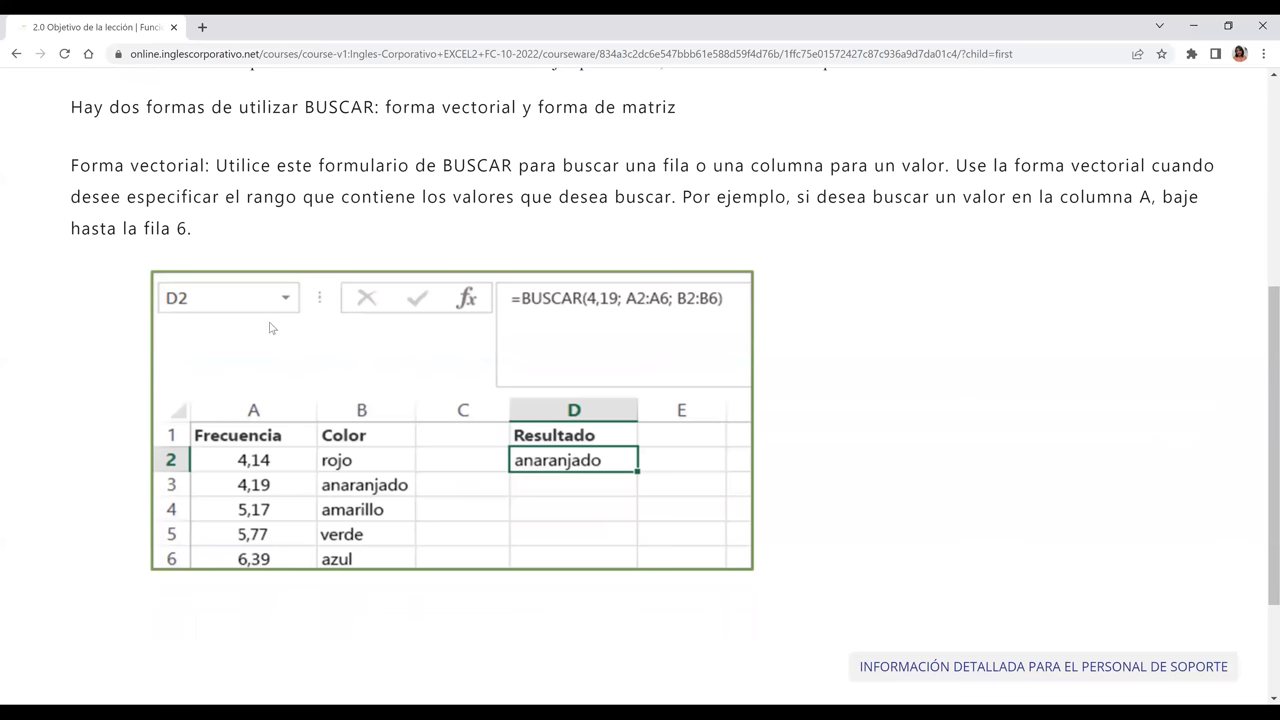
{"action": "scroll", "coordinate": [262, 329], "scroll_direction": "down", "scroll_amount": 1}
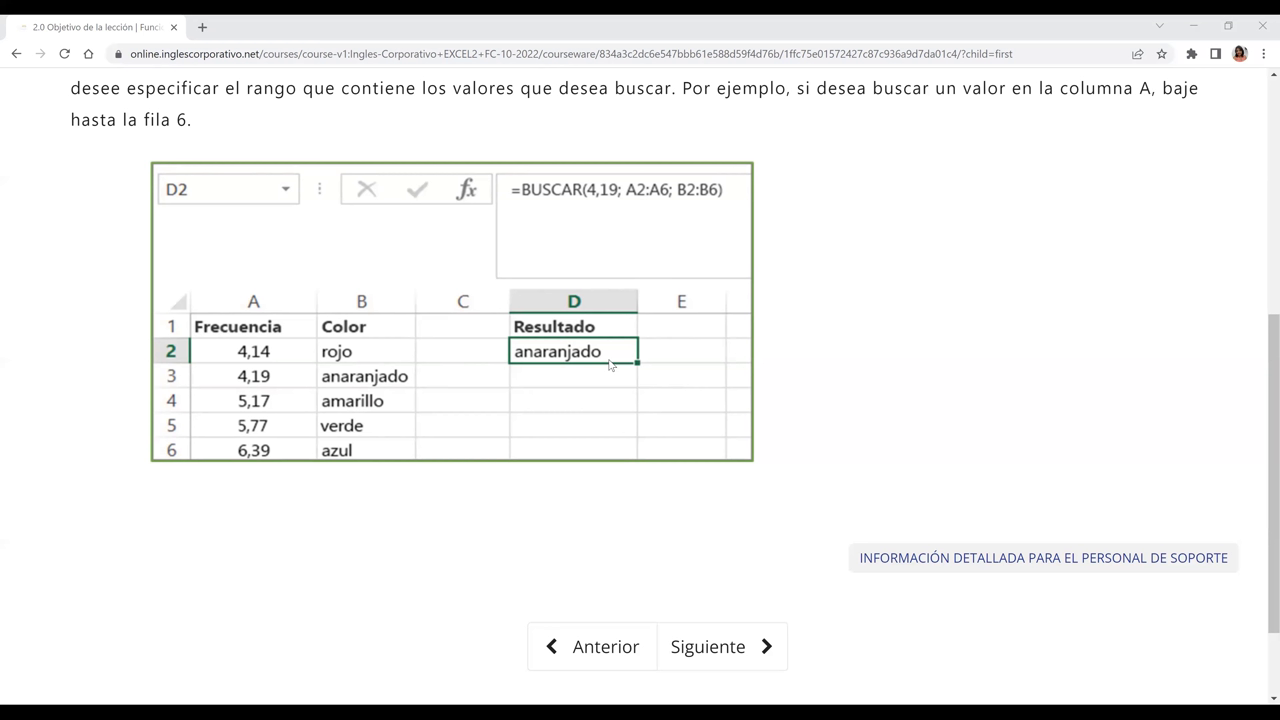
Step: Open the next lesson page, 2.1 Función Buscar, and play its video in full screen
{"action": "left_click", "coordinate": [726, 640]}
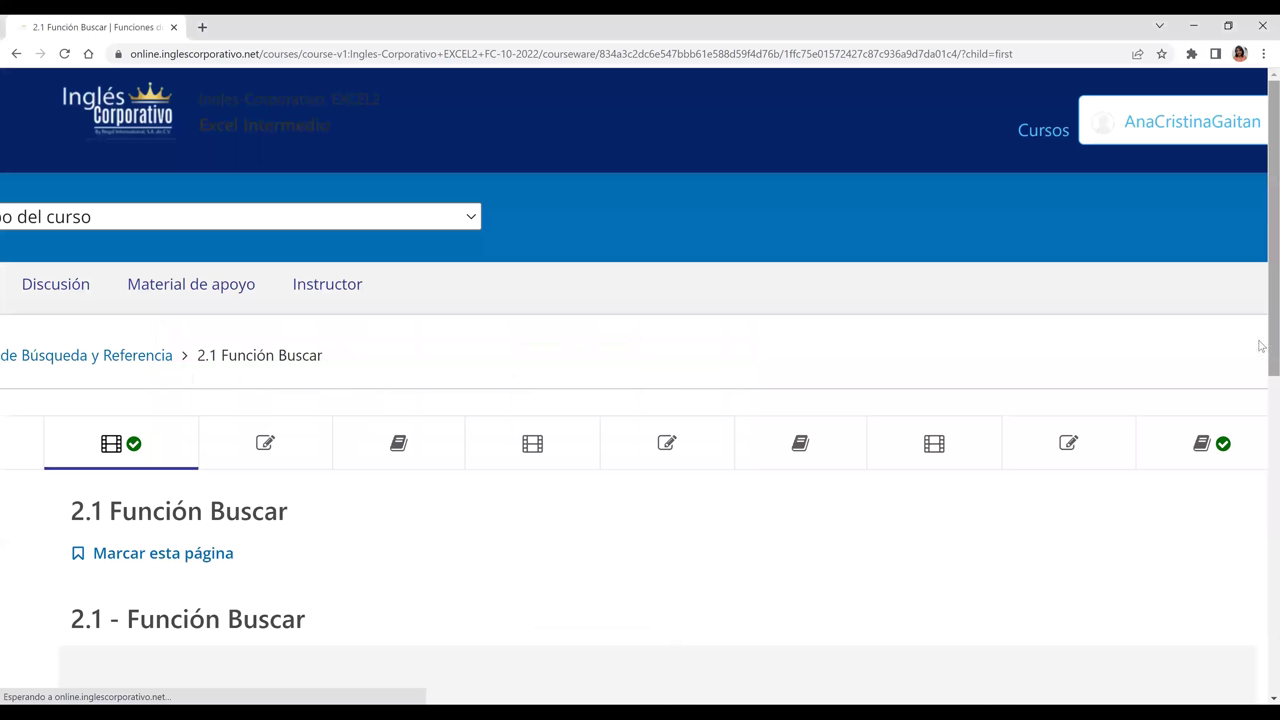
{"action": "scroll", "coordinate": [1261, 338], "scroll_direction": "down", "scroll_amount": 5}
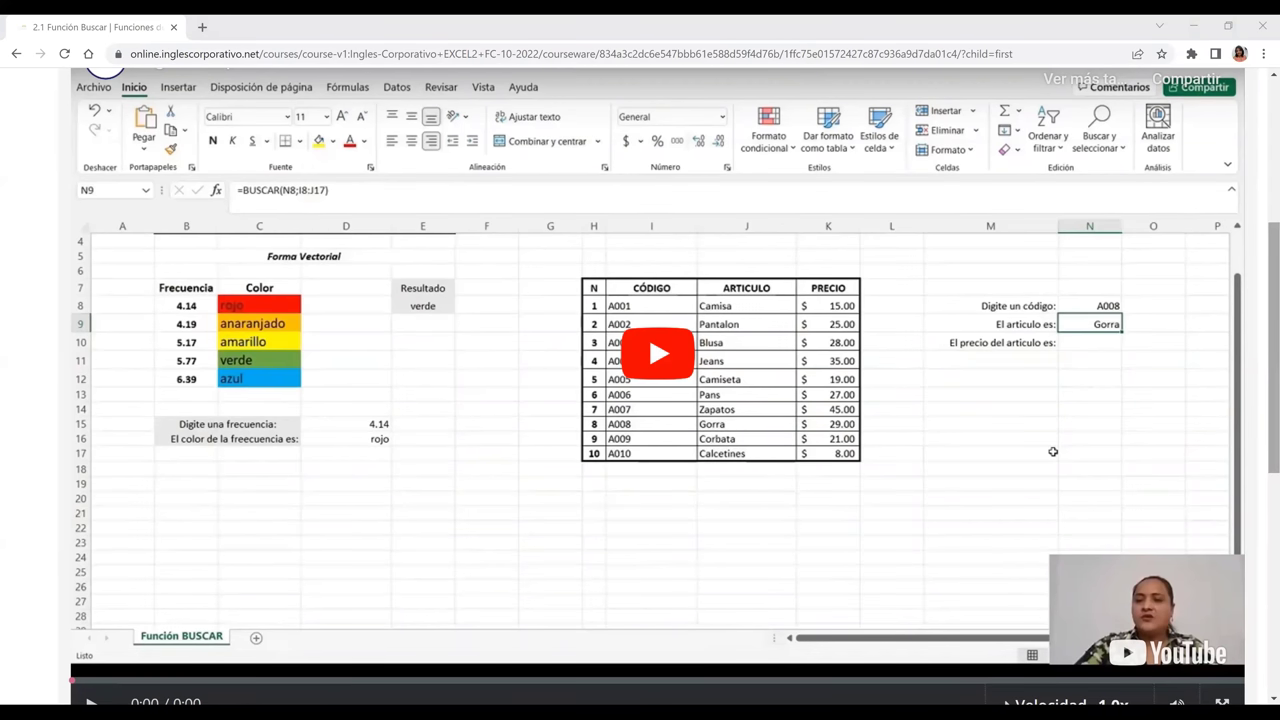
{"action": "key", "text": "f"}
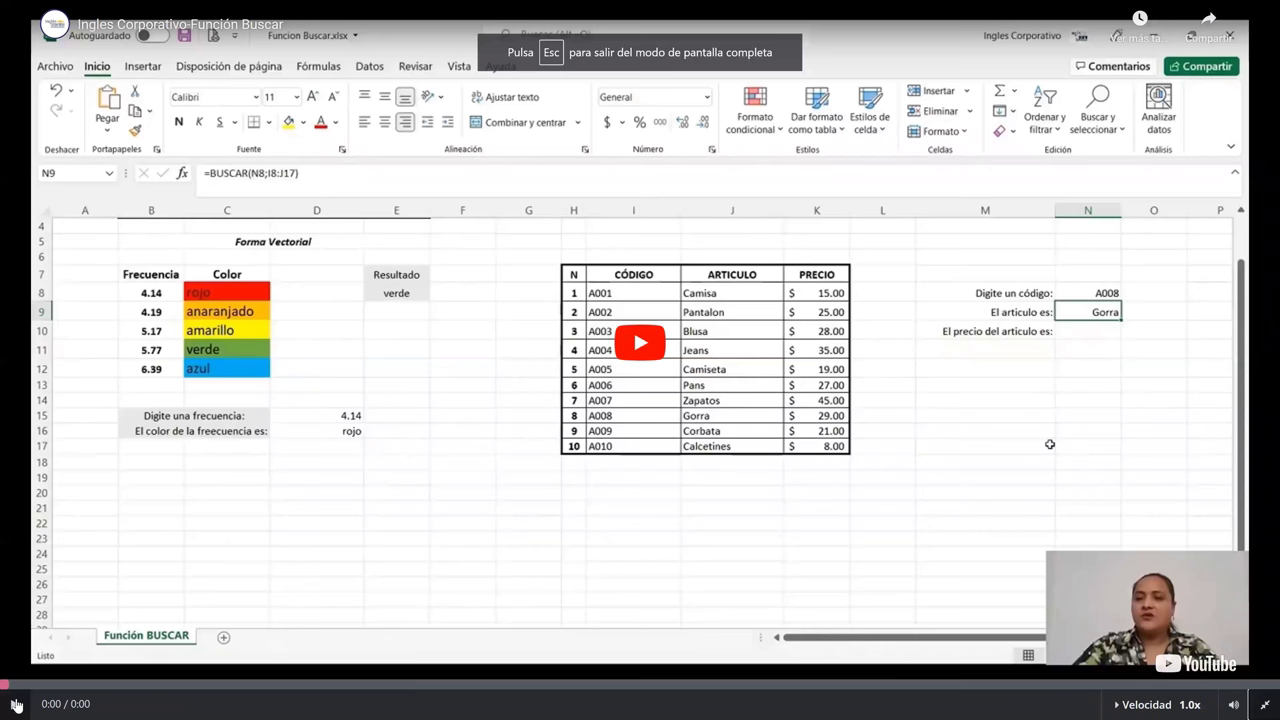
{"action": "left_click", "coordinate": [16, 706]}
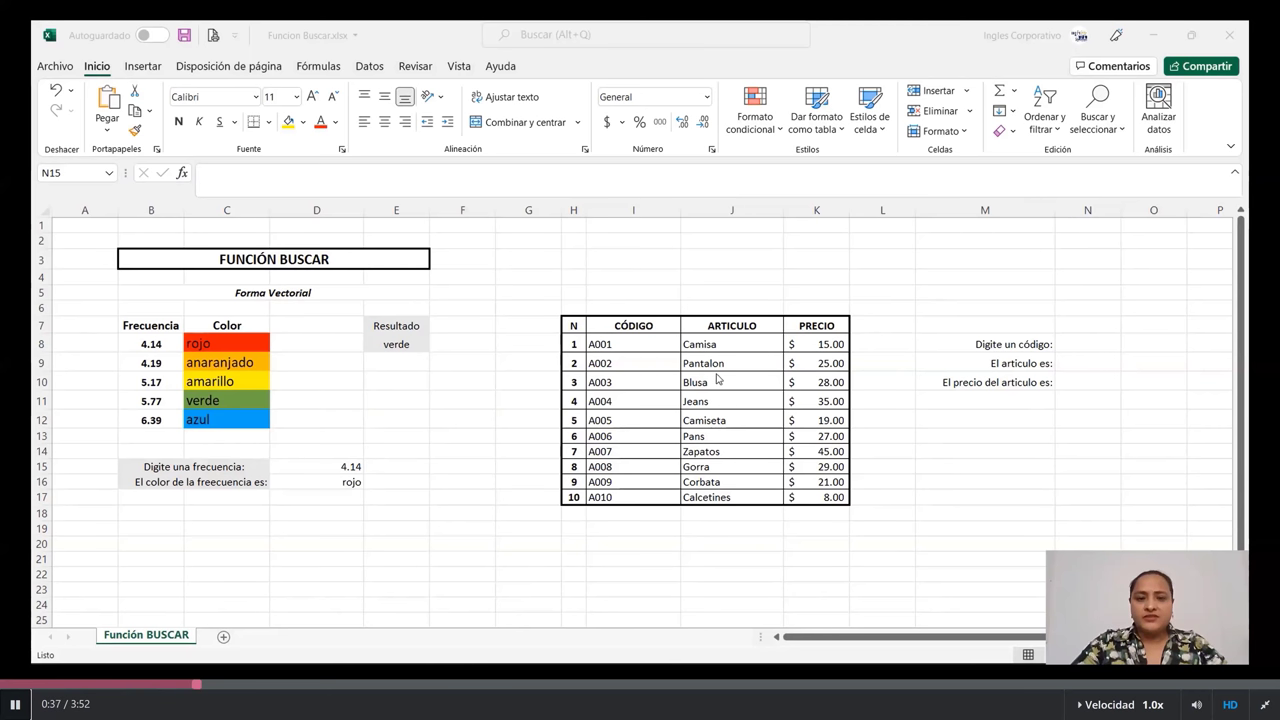
Step: Start a BUSCAR formula in cell N9 for the article name, with code cell N8 as the lookup value
{"action": "scroll", "coordinate": [612, 374], "scroll_direction": "down", "scroll_amount": 1}
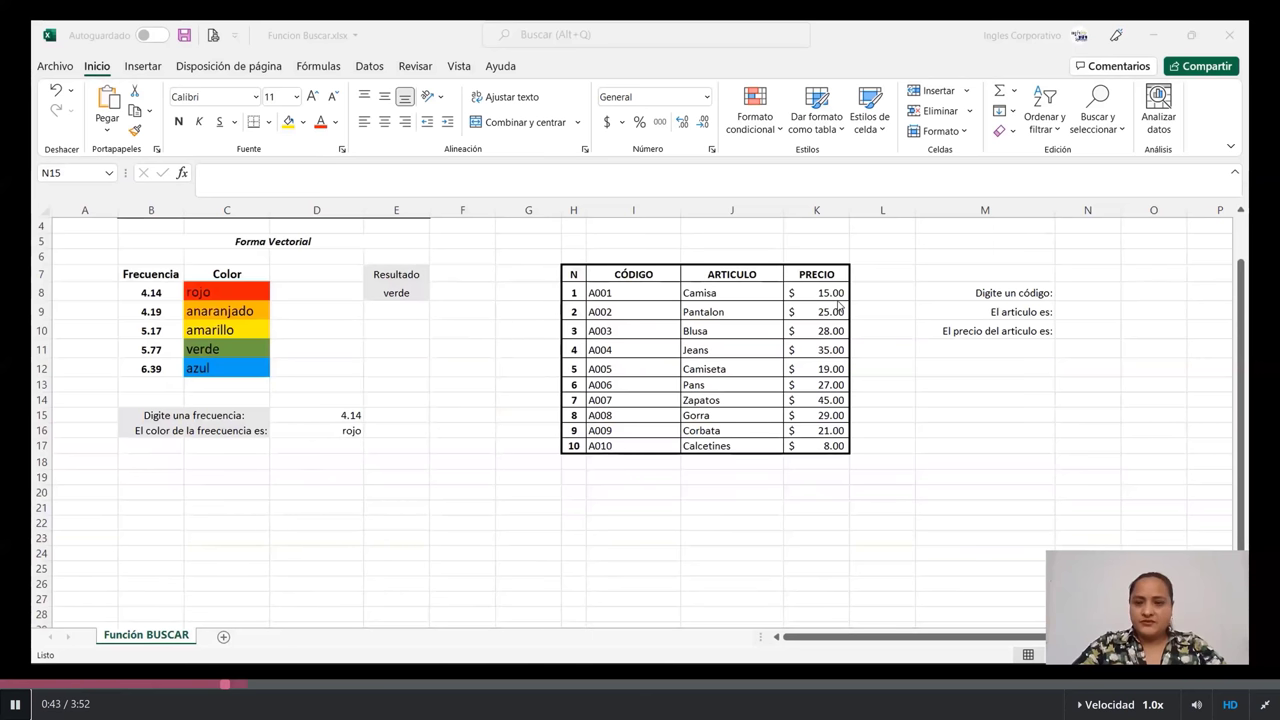
{"action": "left_click", "coordinate": [1085, 291]}
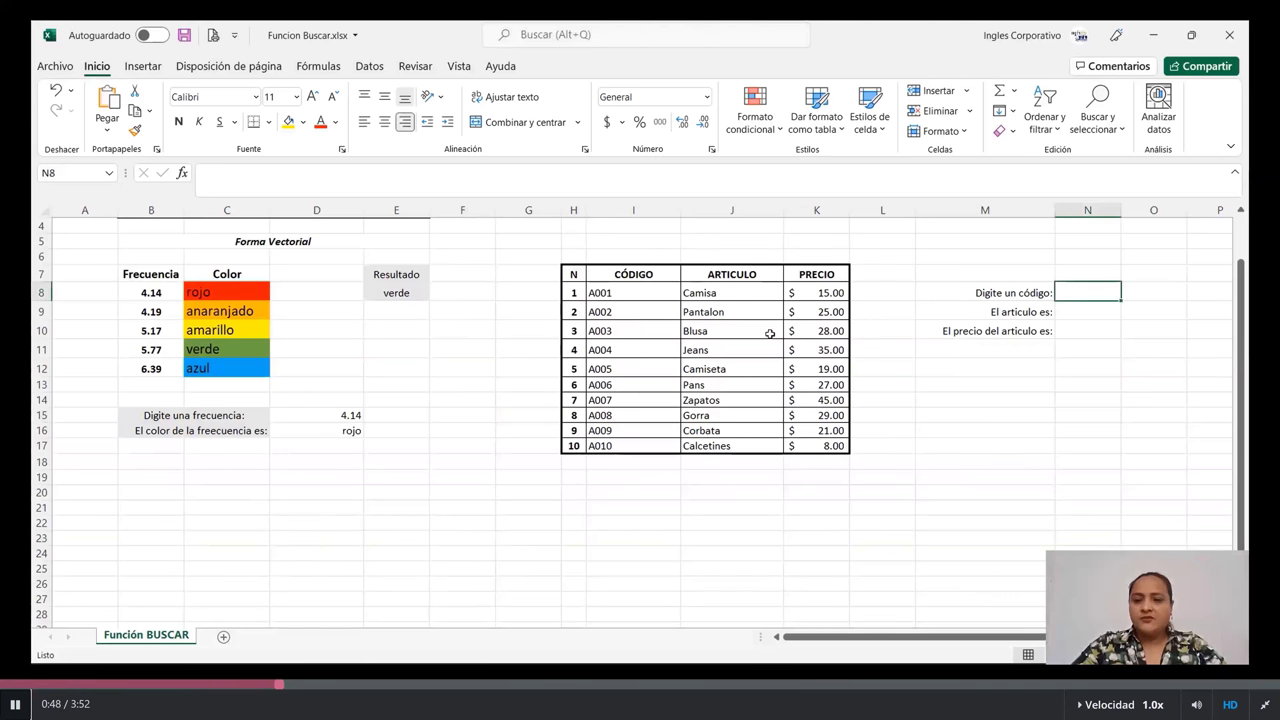
{"action": "left_click", "coordinate": [1083, 344]}
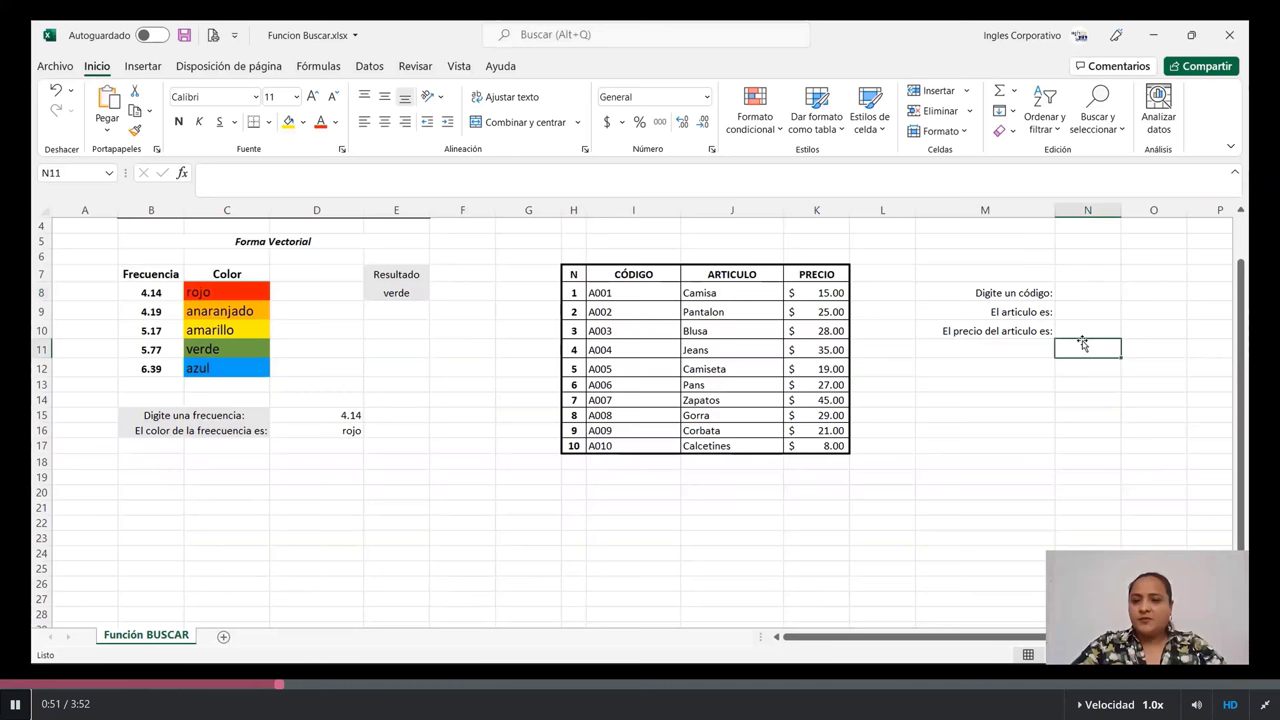
{"action": "left_click", "coordinate": [1078, 307]}
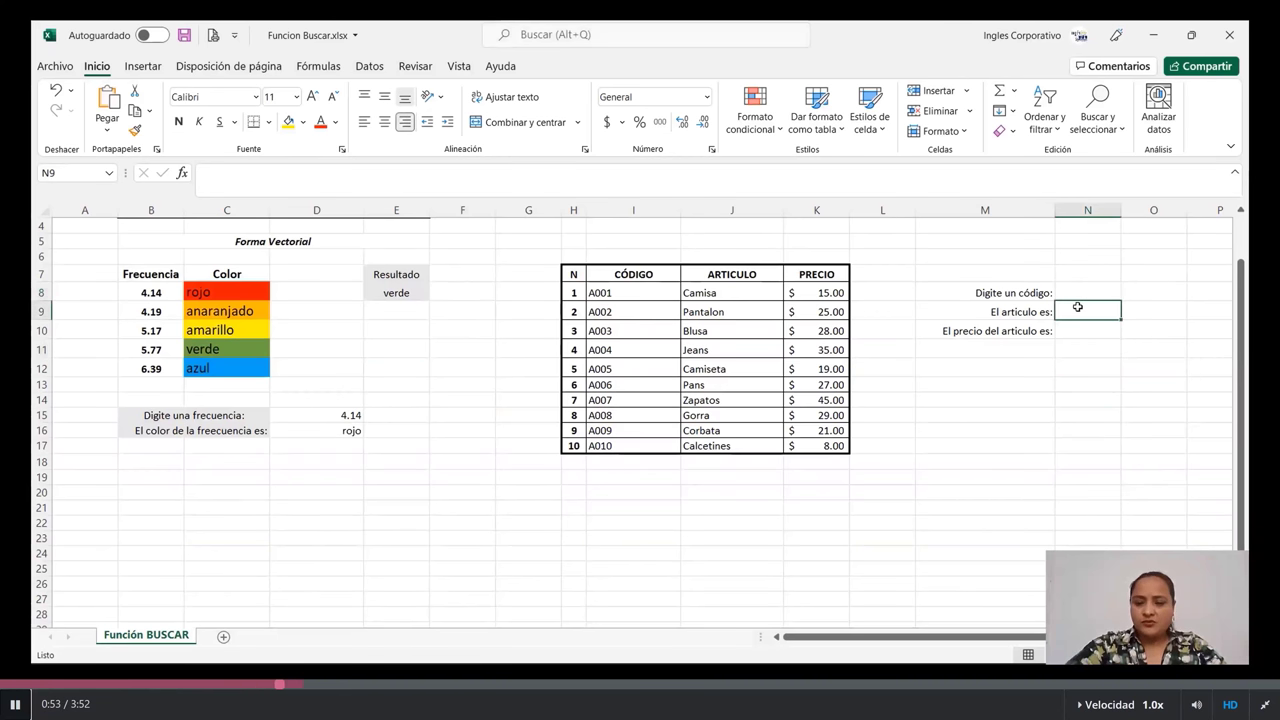
{"action": "type", "text": "="}
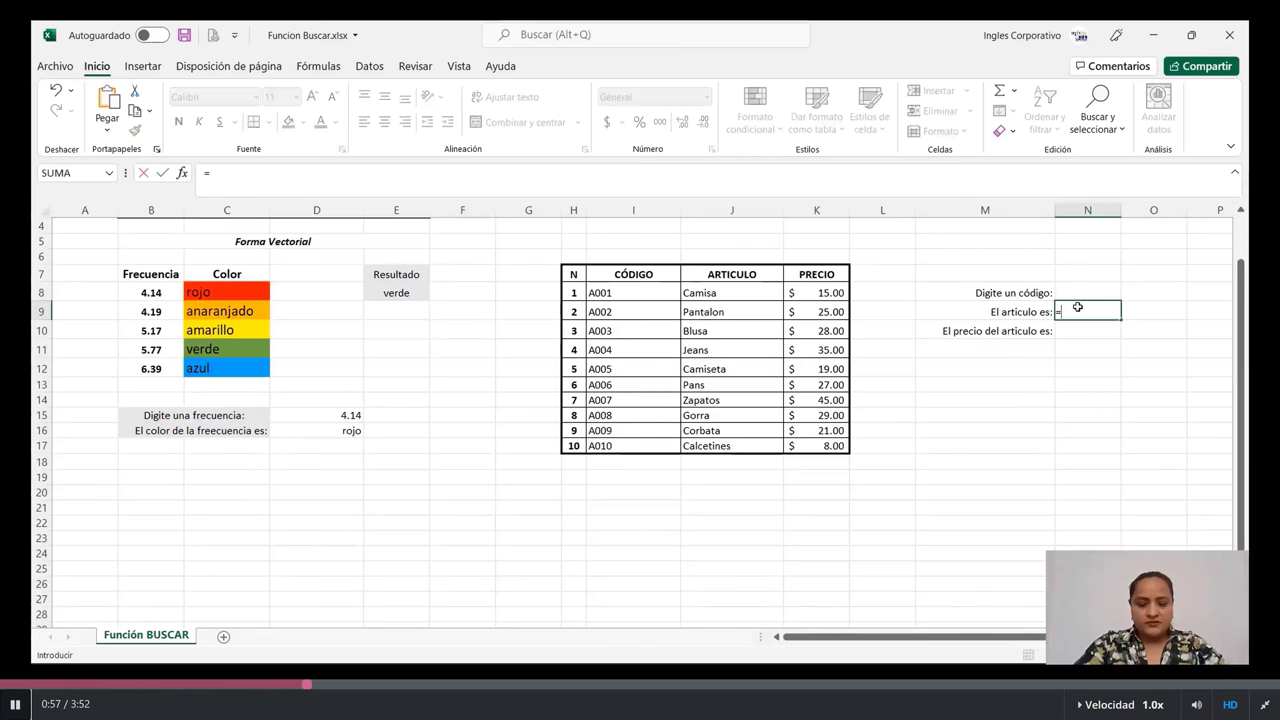
{"action": "type", "text": "bu"}
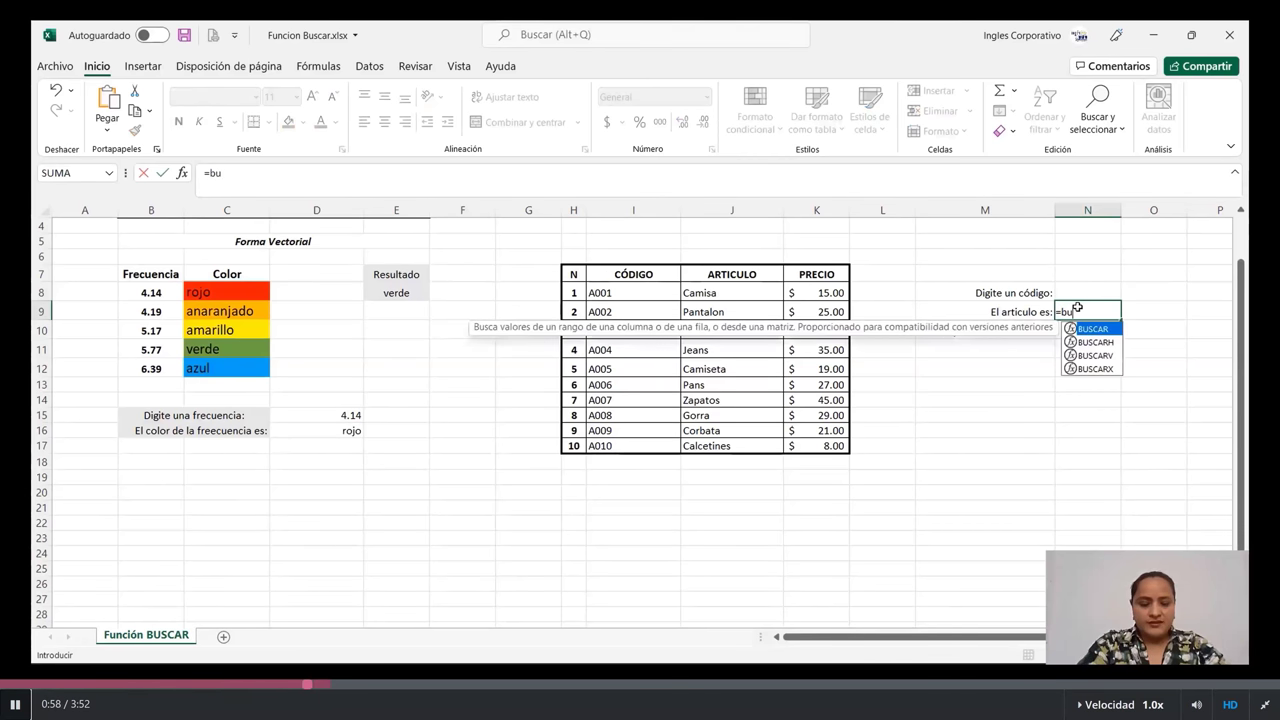
{"action": "double_click", "coordinate": [1094, 328]}
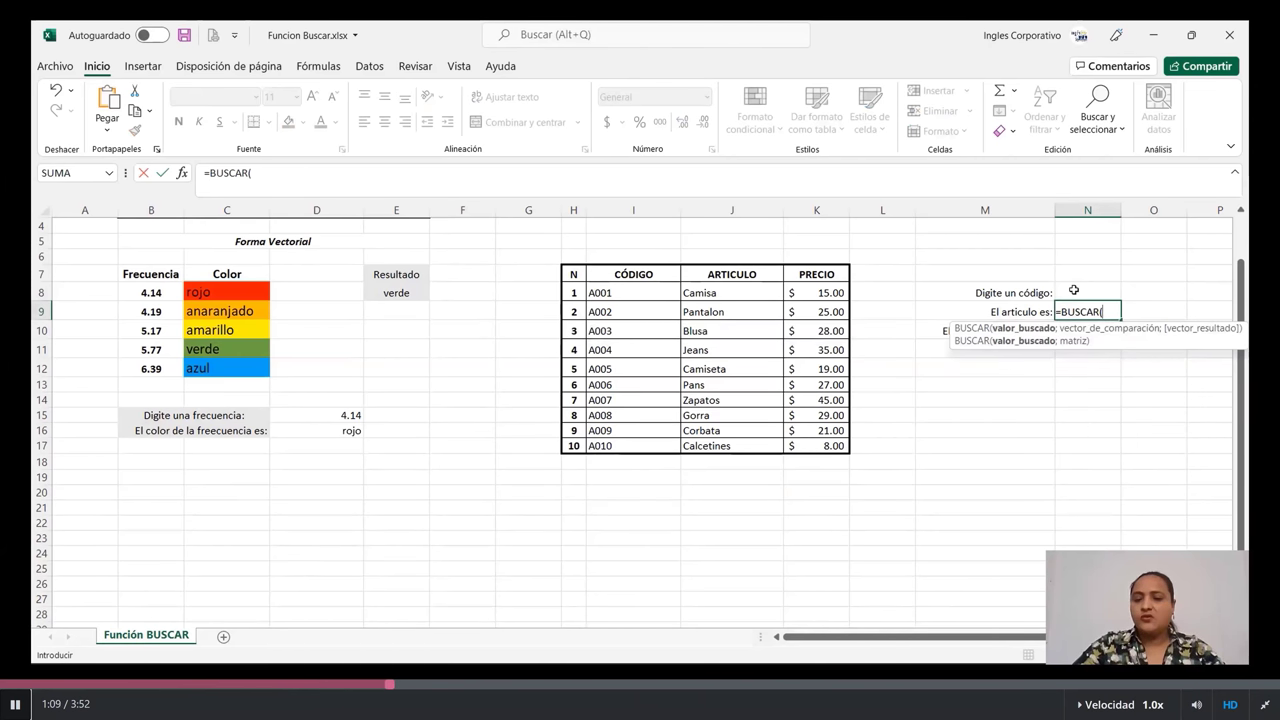
{"action": "left_click", "coordinate": [1073, 290]}
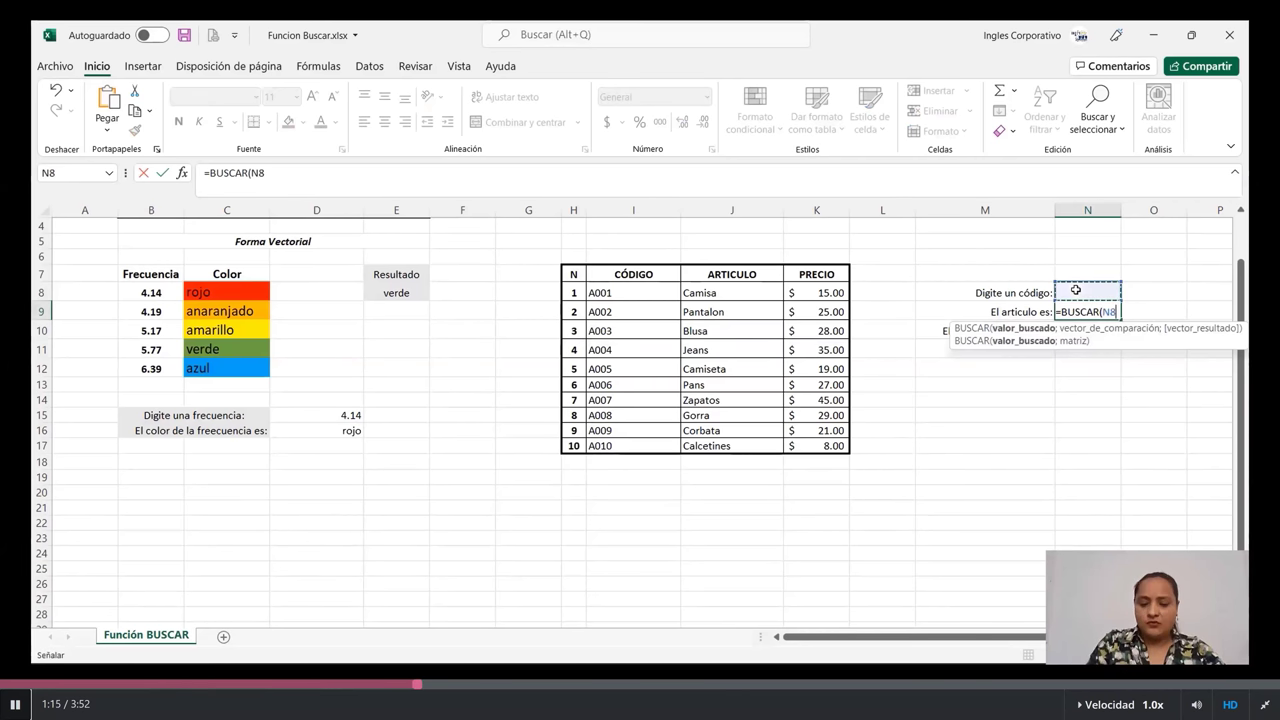
Step: Complete the article formula with the code and article columns as the matrix: =BUSCAR(N8;I8:J17)
{"action": "type", "text": ";"}
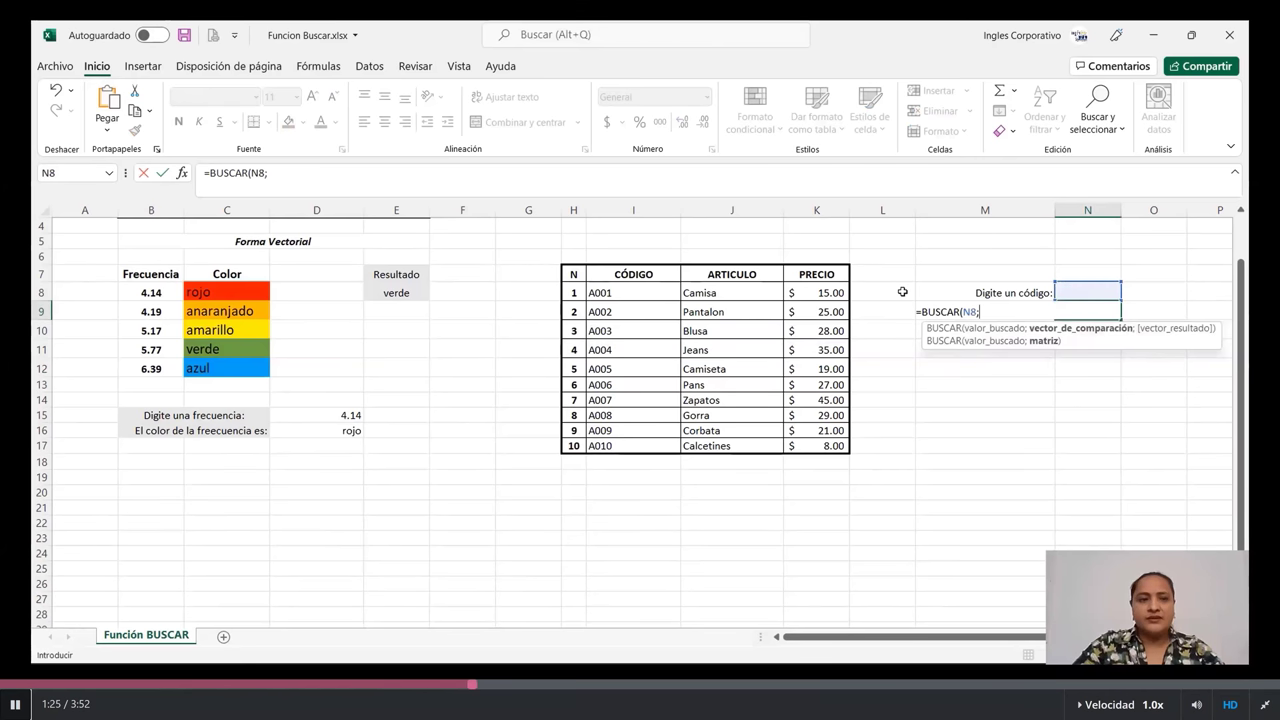
{"action": "left_click", "coordinate": [660, 293]}
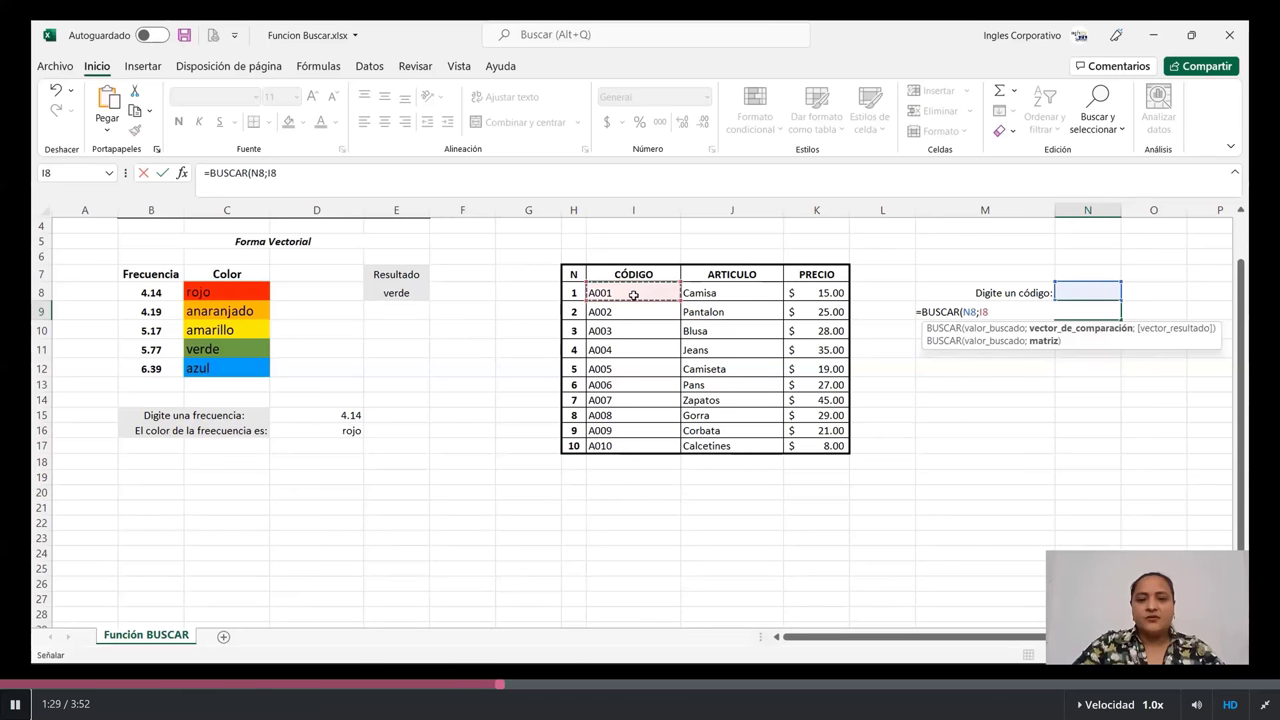
{"action": "left_click_drag", "start_coordinate": [634, 295], "coordinate": [738, 446]}
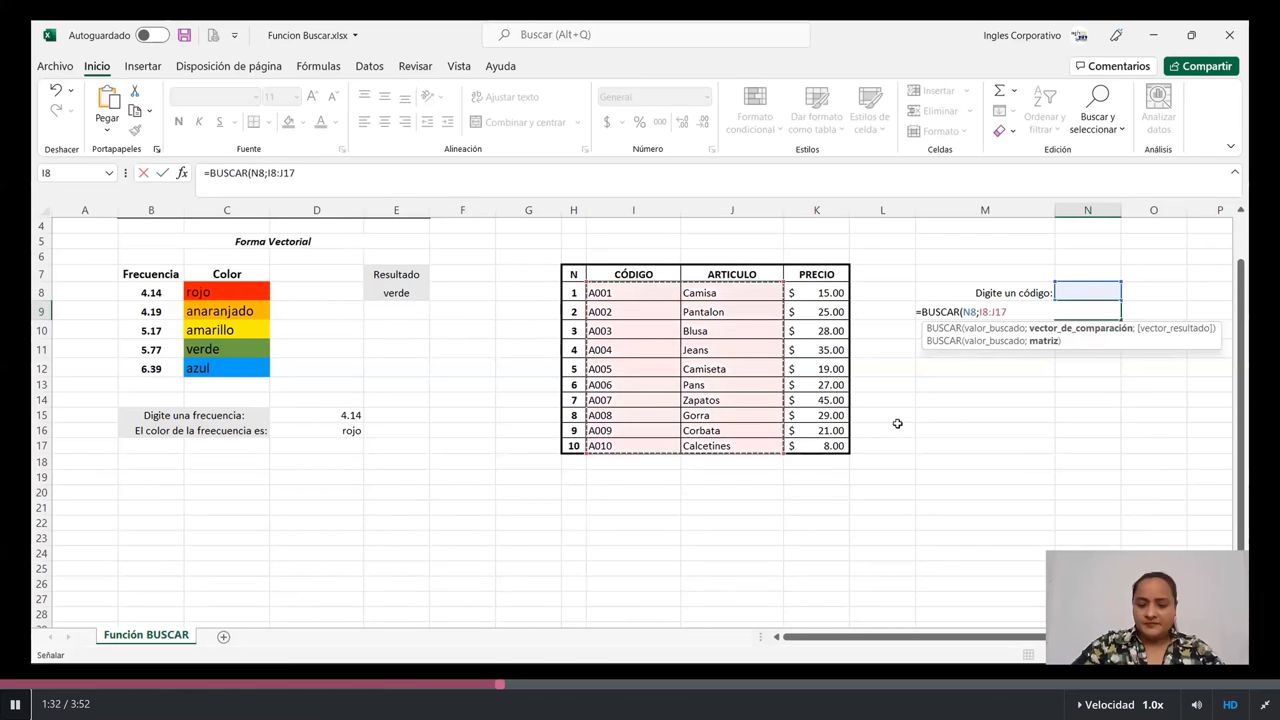
{"action": "type", "text": ")"}
{"action": "key", "text": "Tab"}
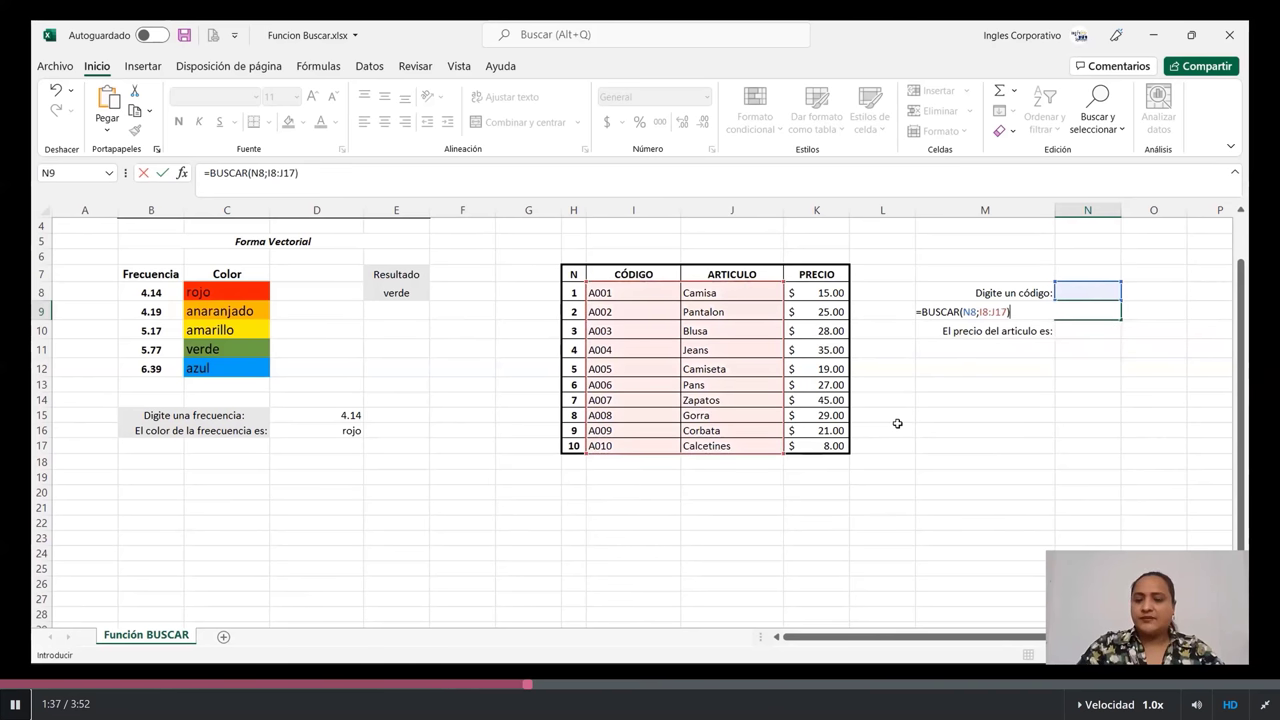
{"action": "key", "text": "Return"}
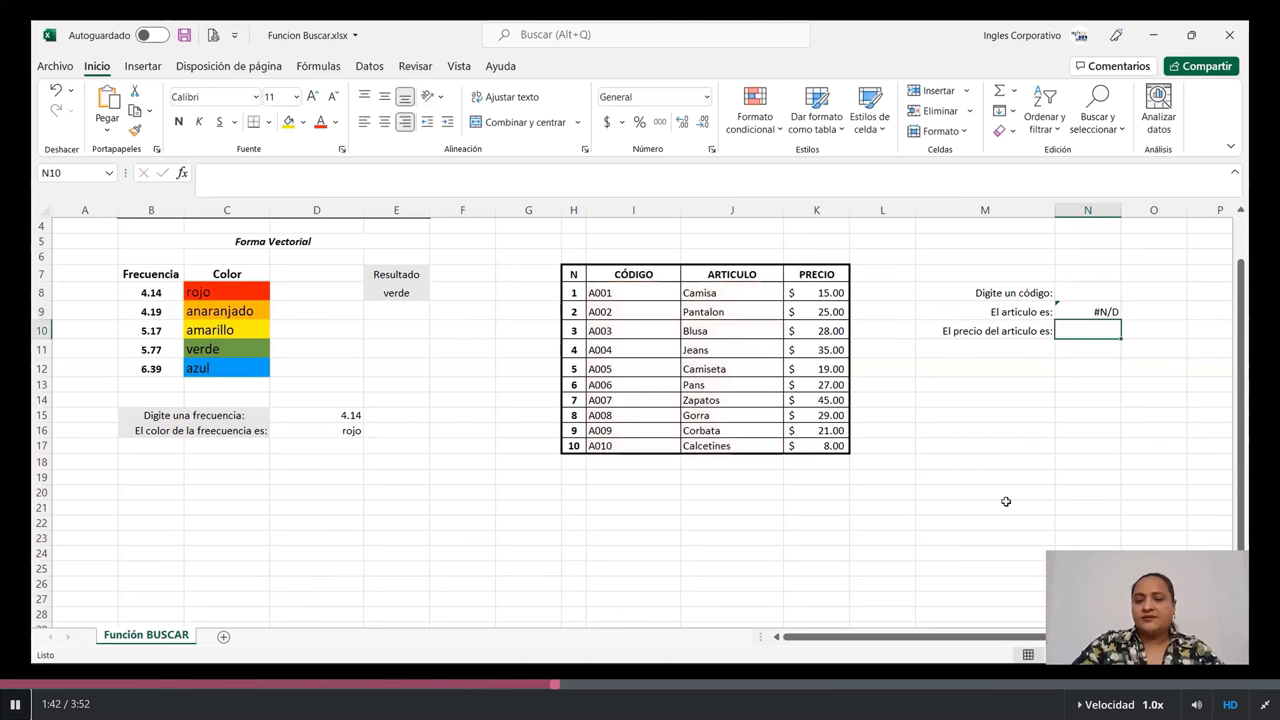
Step: Review the article formula in N9 and enter the code A008 in cell N8
{"action": "left_click", "coordinate": [1091, 311]}
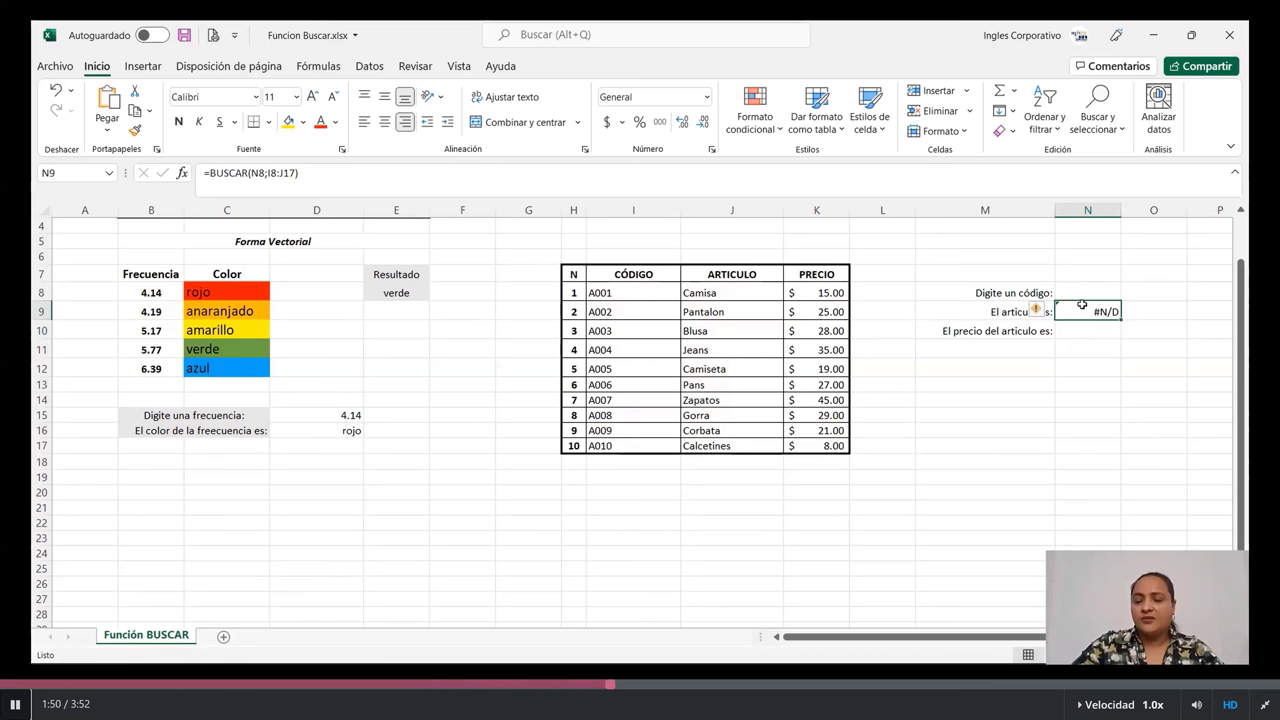
{"action": "left_click", "coordinate": [1100, 292]}
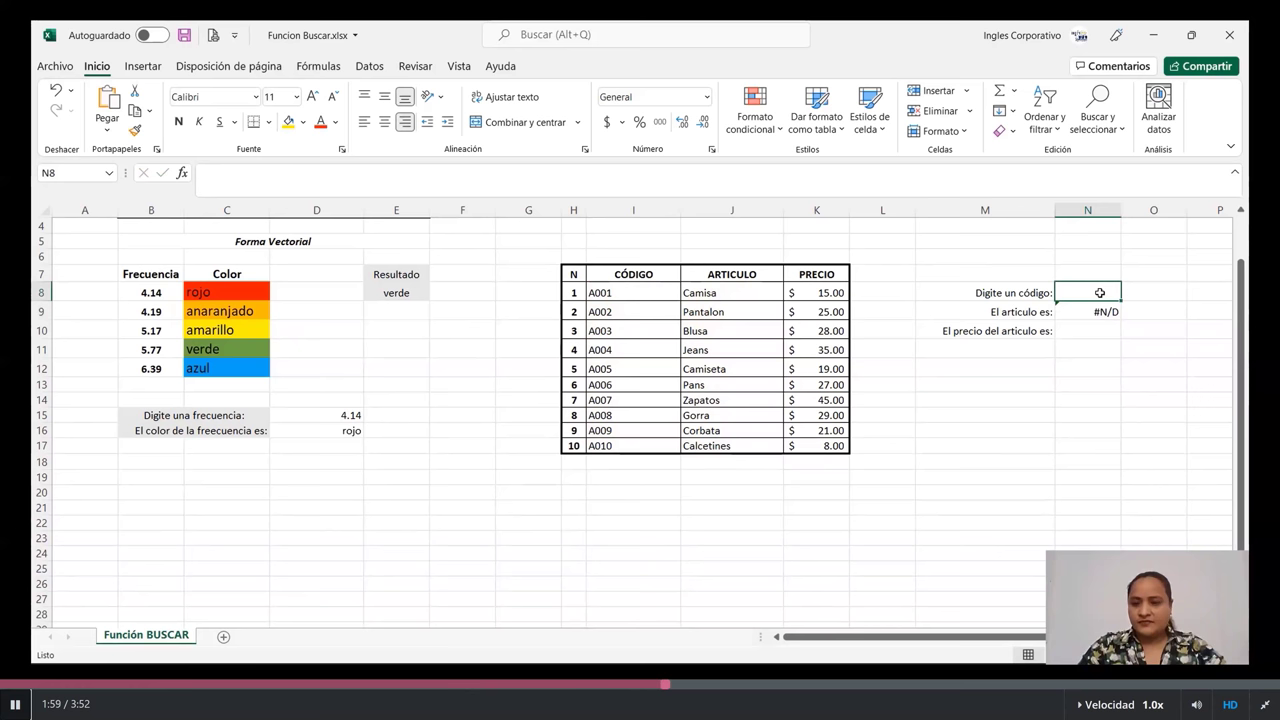
{"action": "type", "text": "A00"}
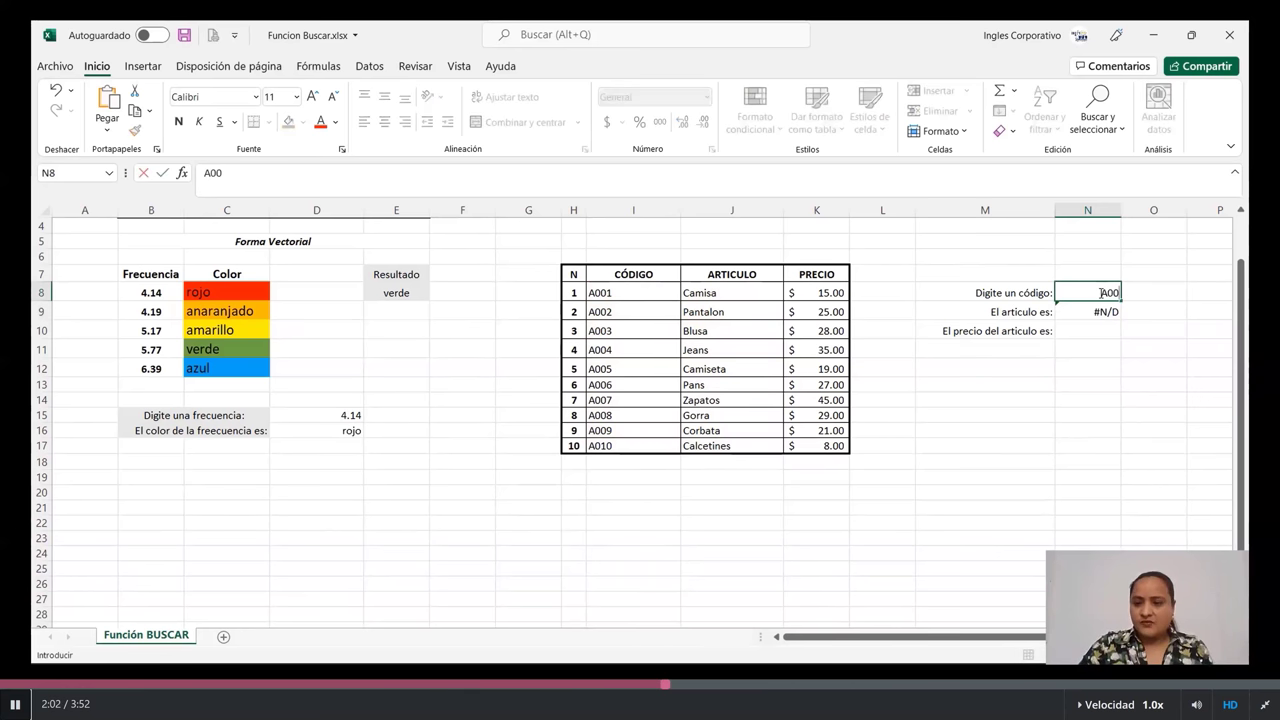
{"action": "type", "text": "8"}
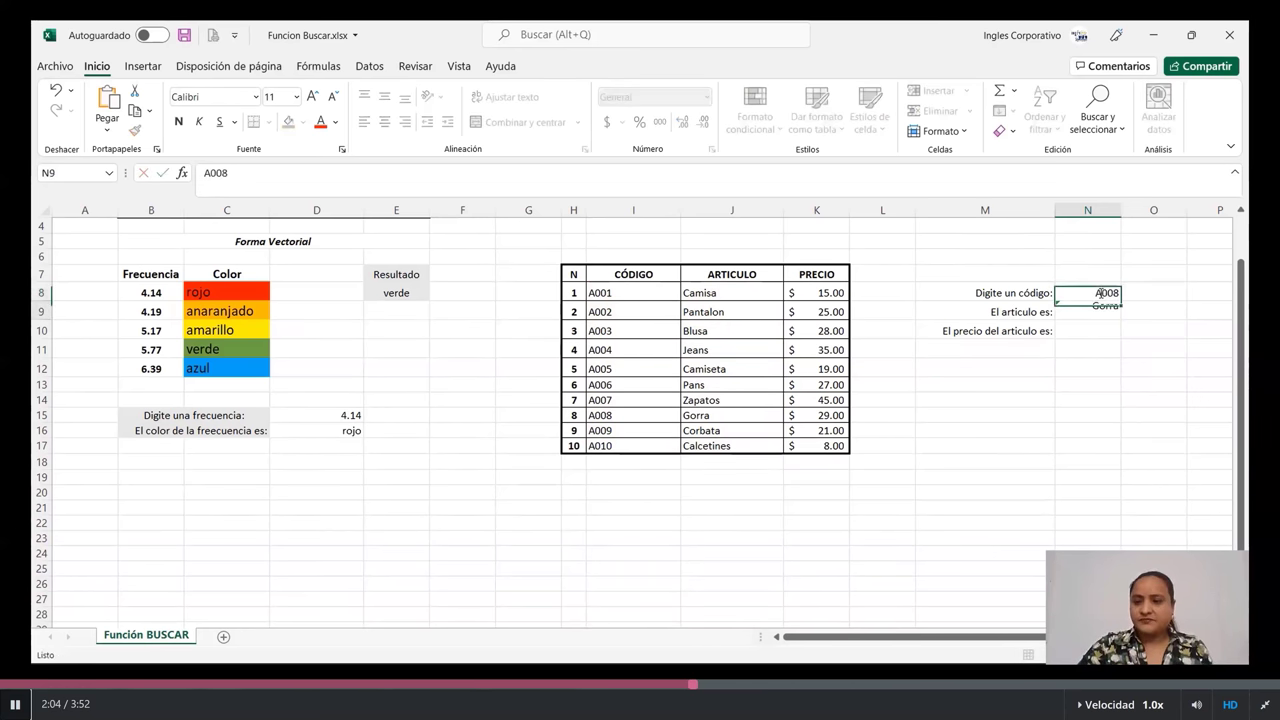
{"action": "key", "text": "Return"}
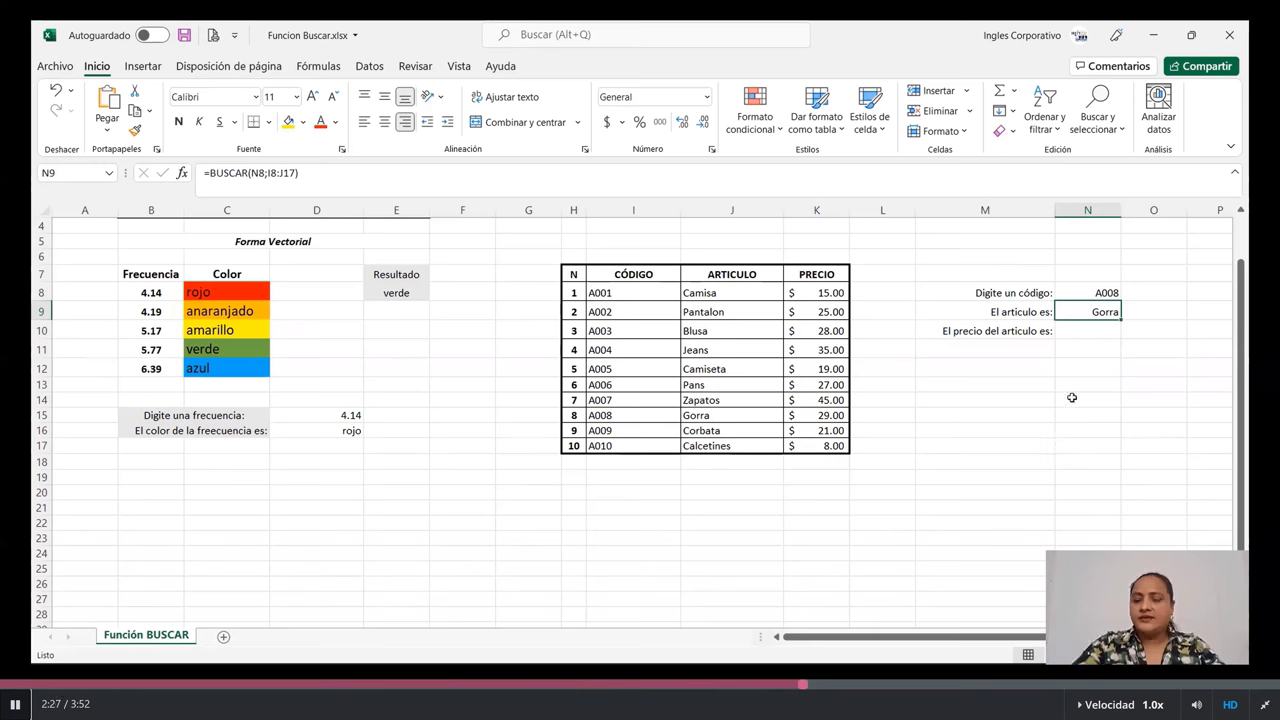
Step: Enter =BUSCAR(N8;I8:K17) in cell N10 to look up the article's price across the code, article and price columns
{"action": "left_click", "coordinate": [1088, 333]}
{"action": "type", "text": "="}
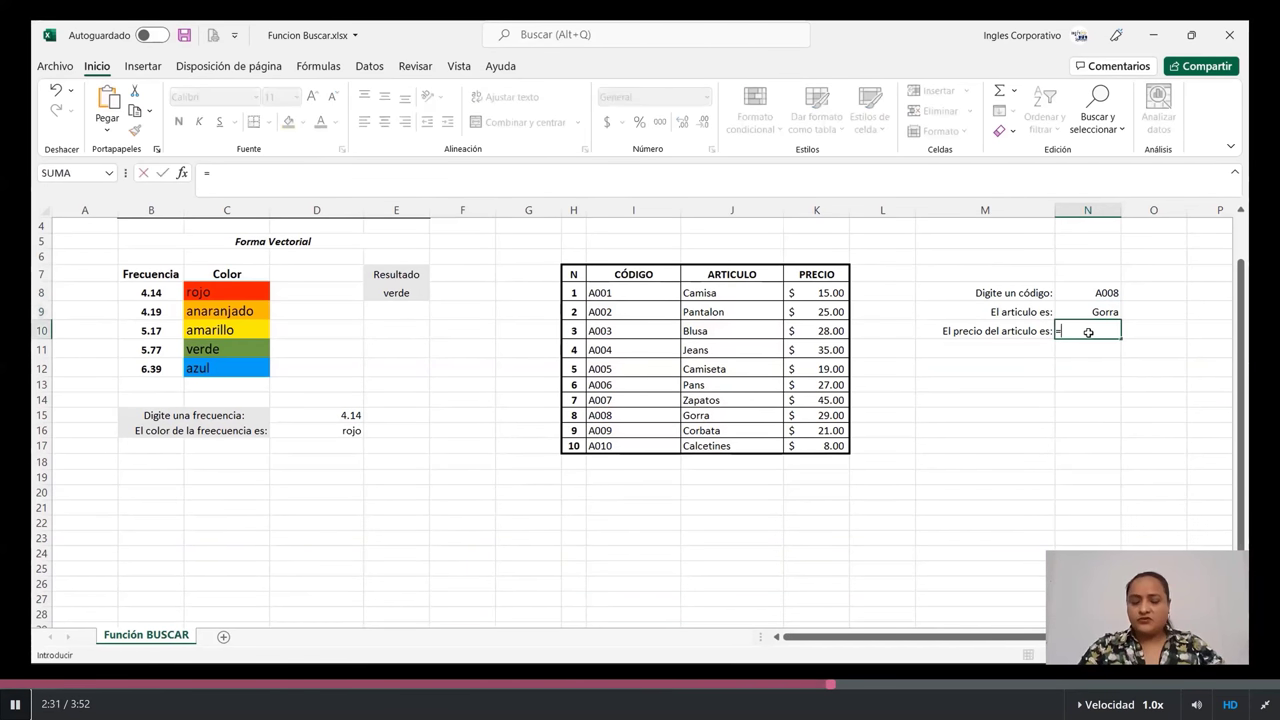
{"action": "type", "text": "buscar"}
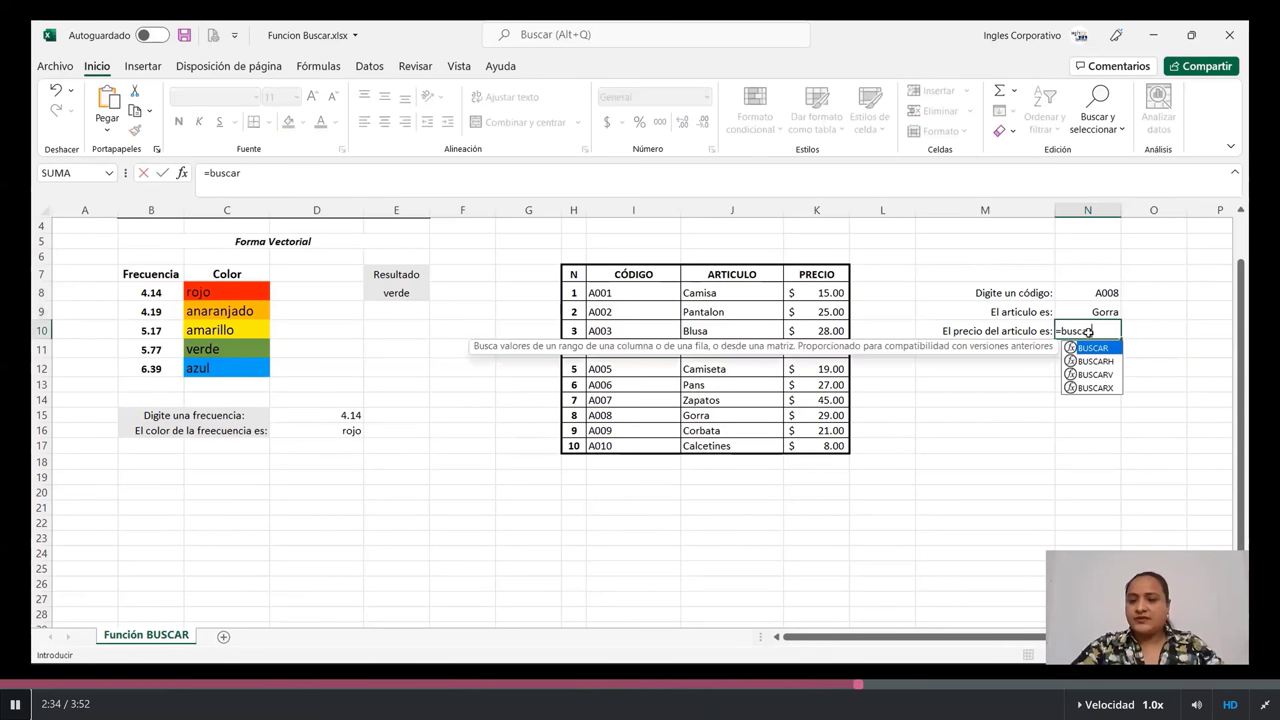
{"action": "double_click", "coordinate": [1112, 347]}
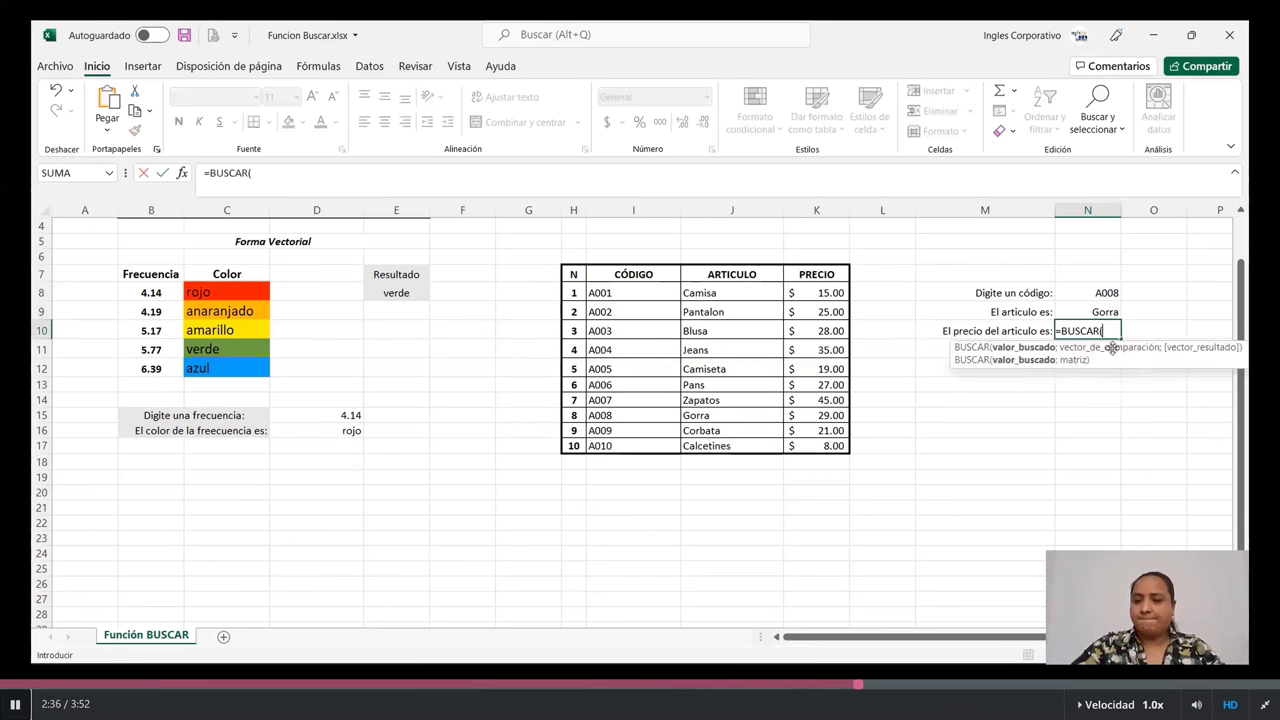
{"action": "left_click", "coordinate": [1098, 293]}
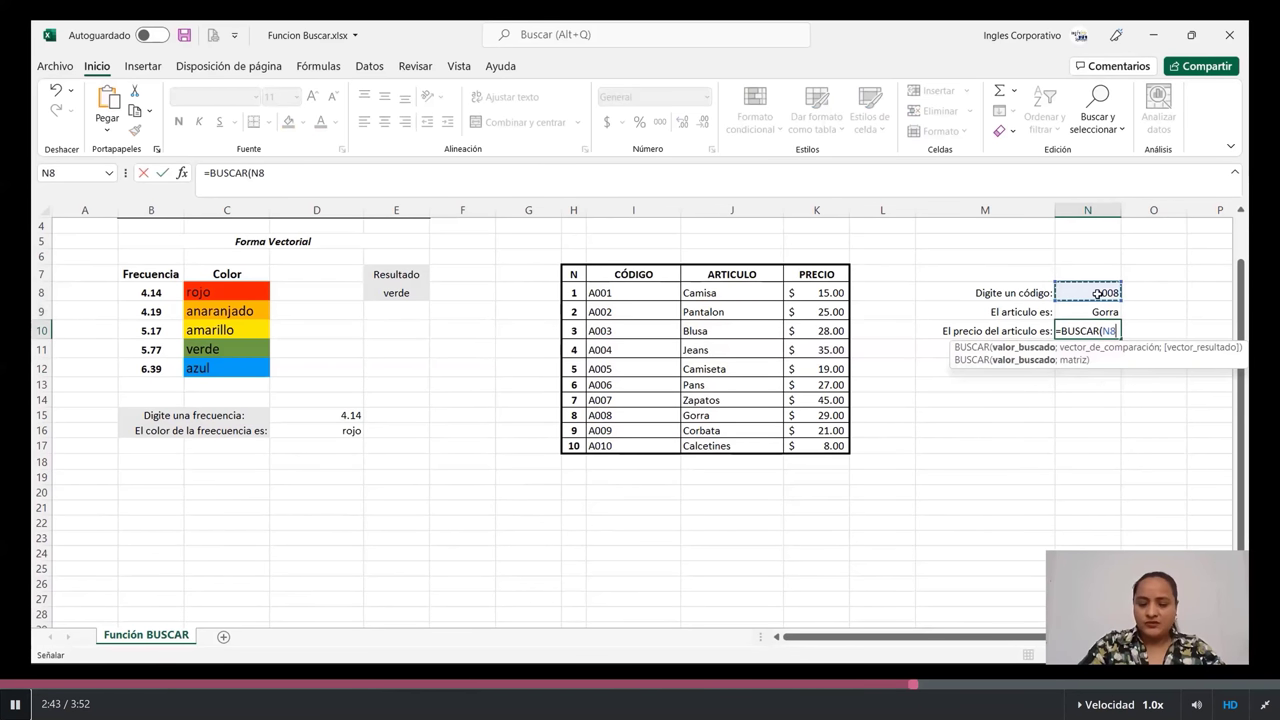
{"action": "type", "text": ";"}
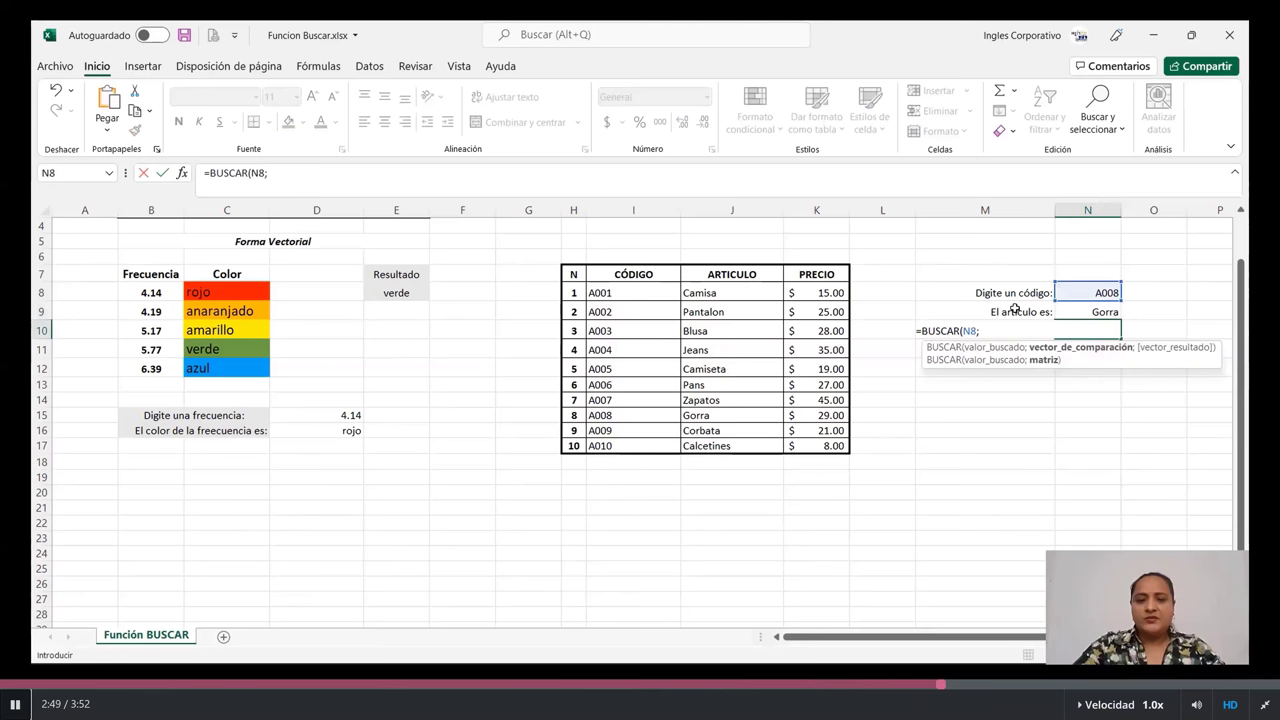
{"action": "left_click", "coordinate": [621, 292]}
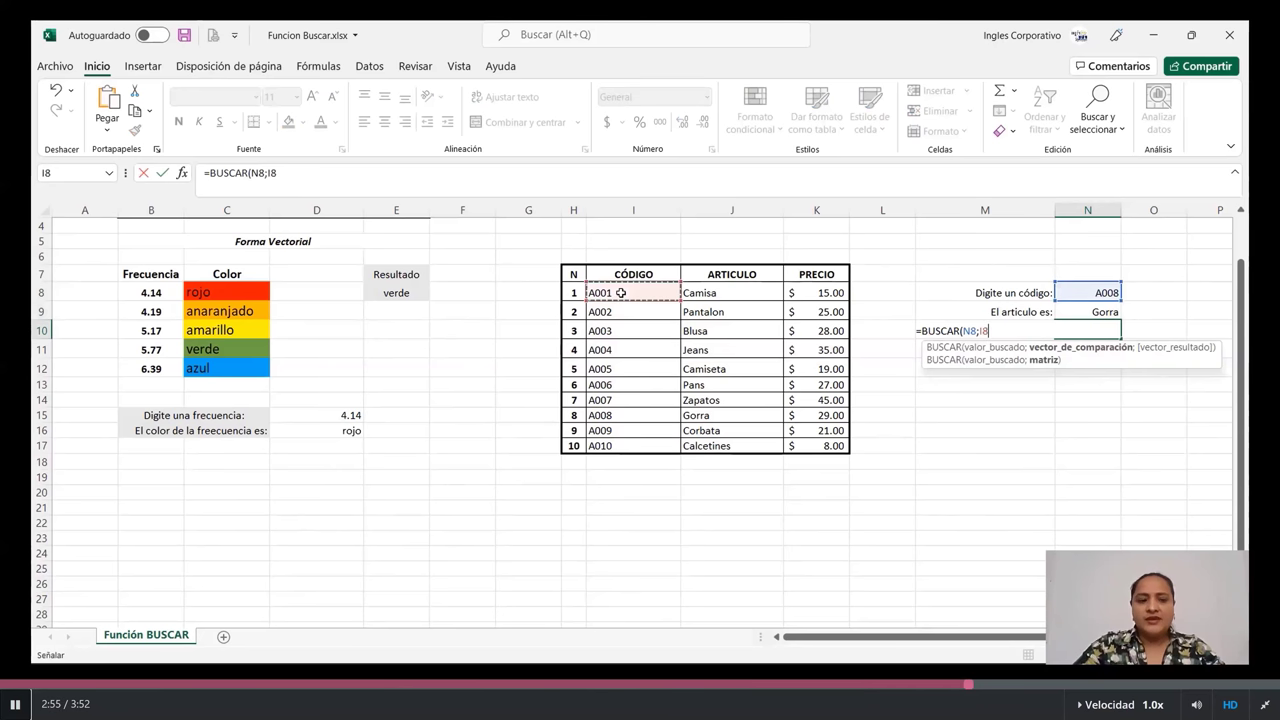
{"action": "left_click_drag", "start_coordinate": [621, 292], "coordinate": [812, 443]}
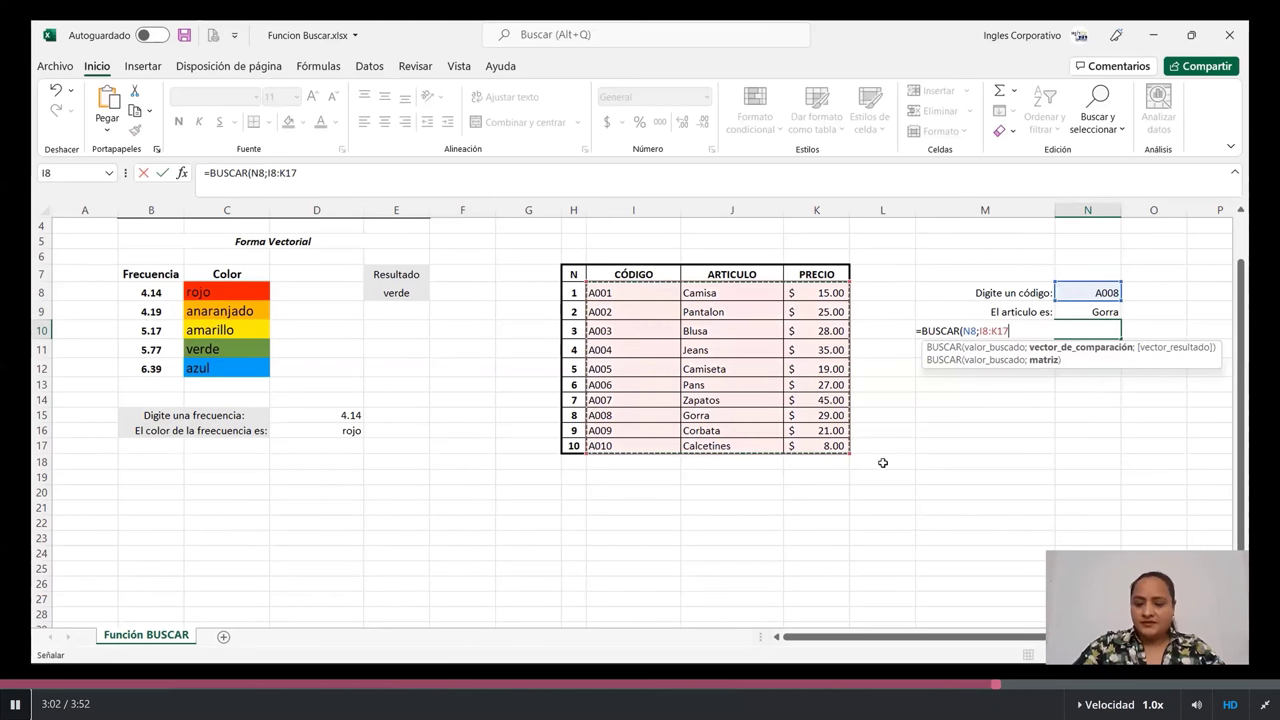
{"action": "type", "text": ")"}
{"action": "key", "text": "Return"}
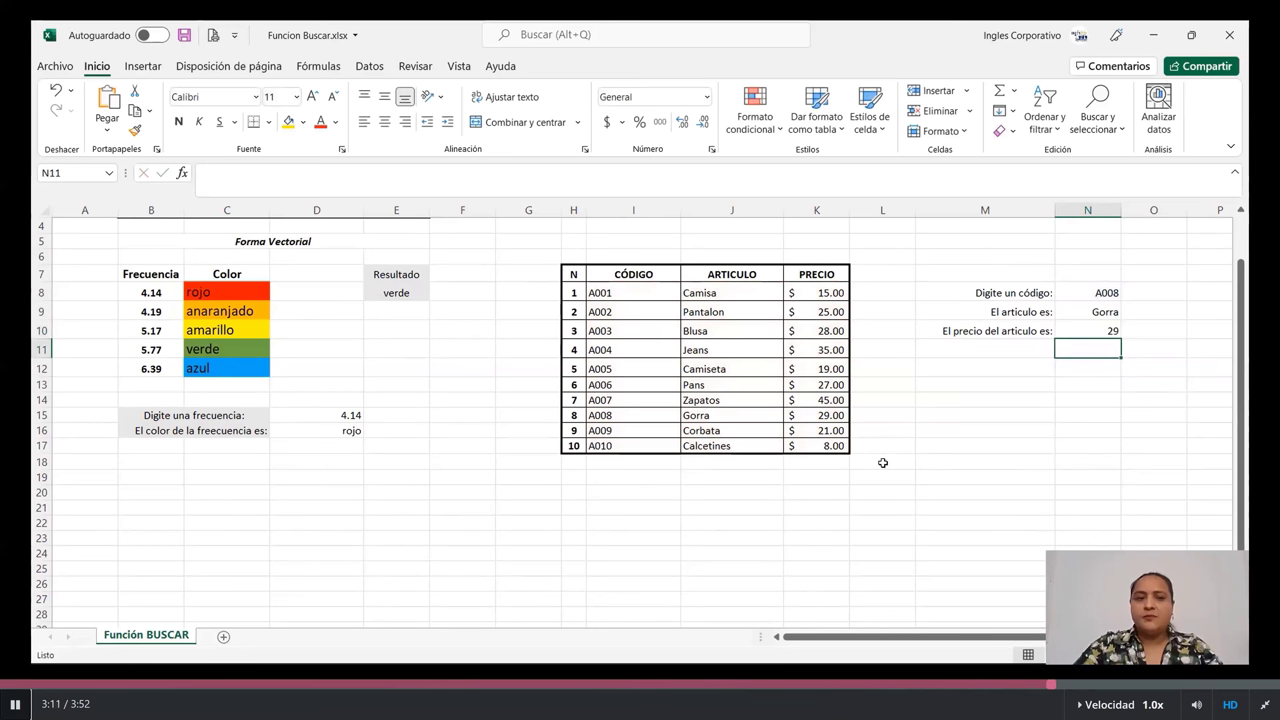
Step: Replace the code in cell N8 with A003 to look up another article and its price
{"action": "left_click", "coordinate": [1099, 293]}
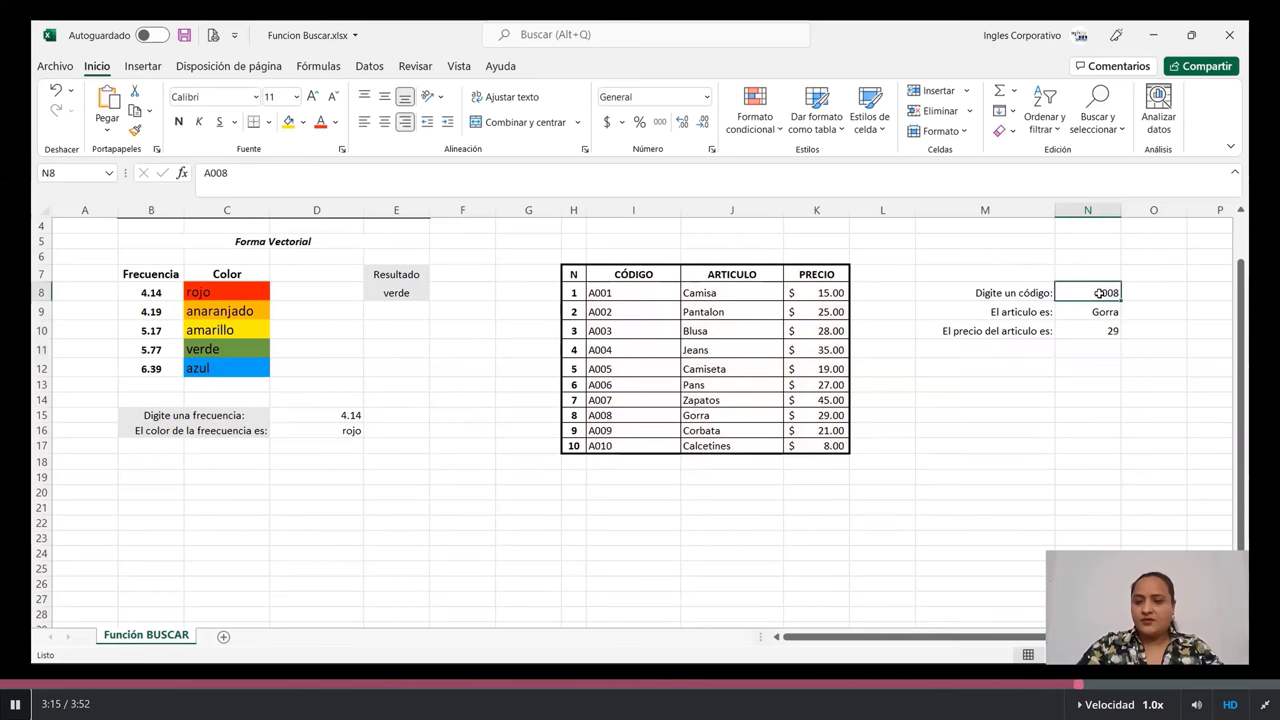
{"action": "key", "text": "BackSpace"}
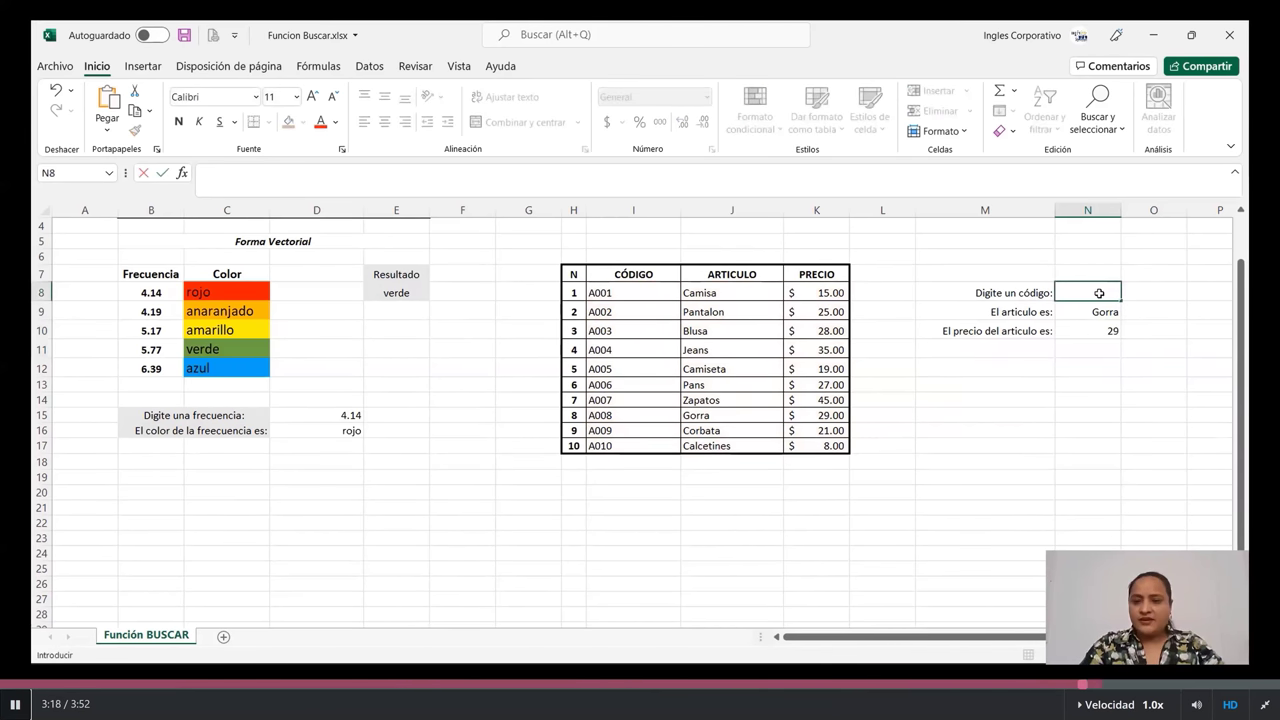
{"action": "type", "text": "A"}
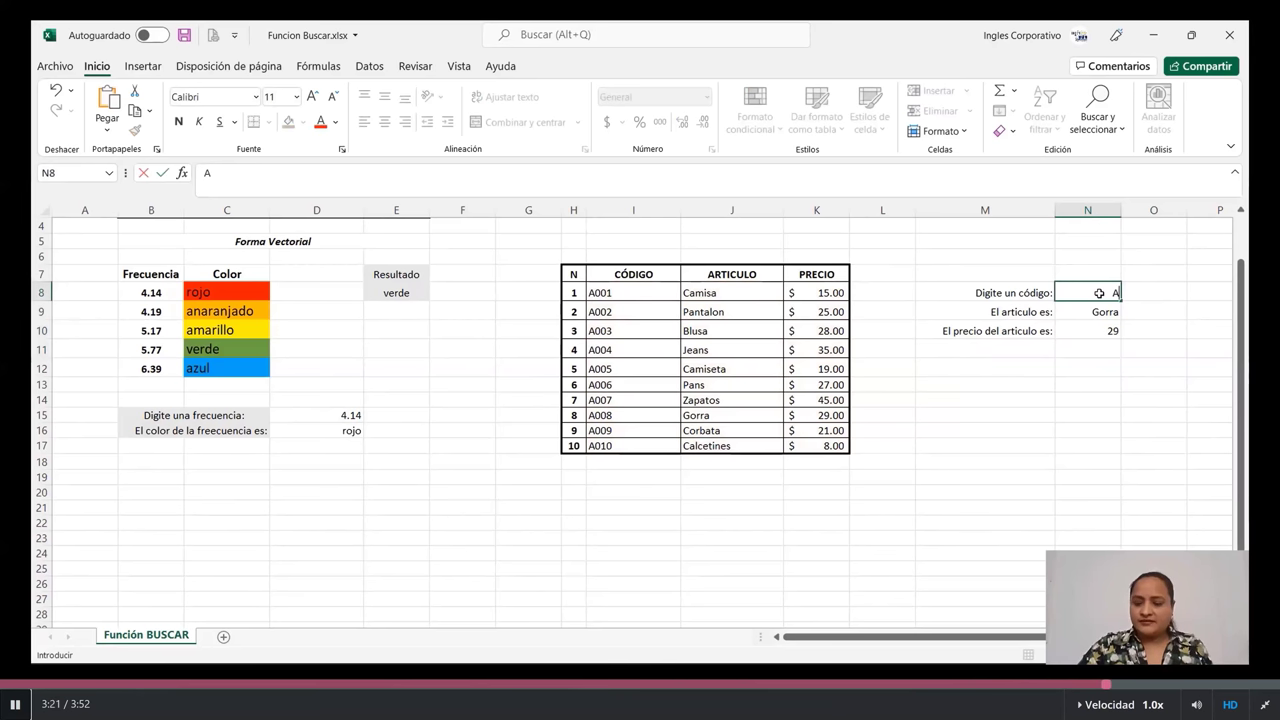
{"action": "type", "text": "0"}
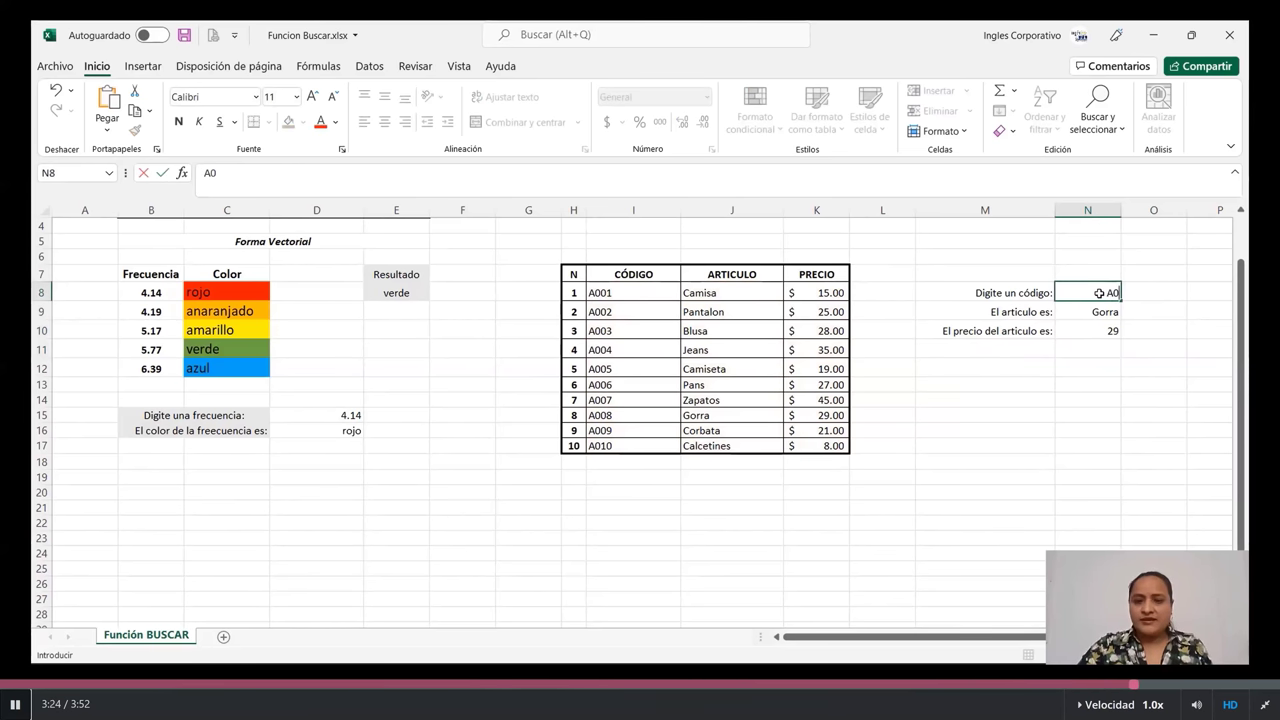
{"action": "type", "text": "03"}
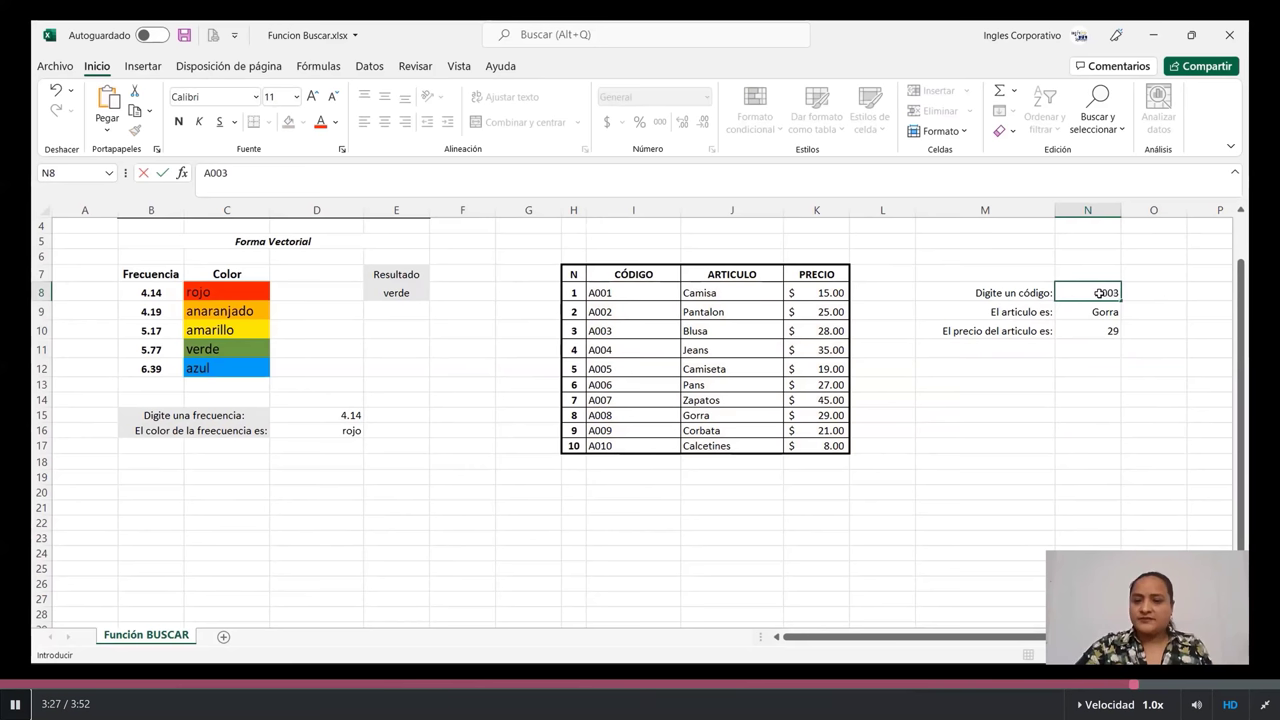
{"action": "key", "text": "Return"}
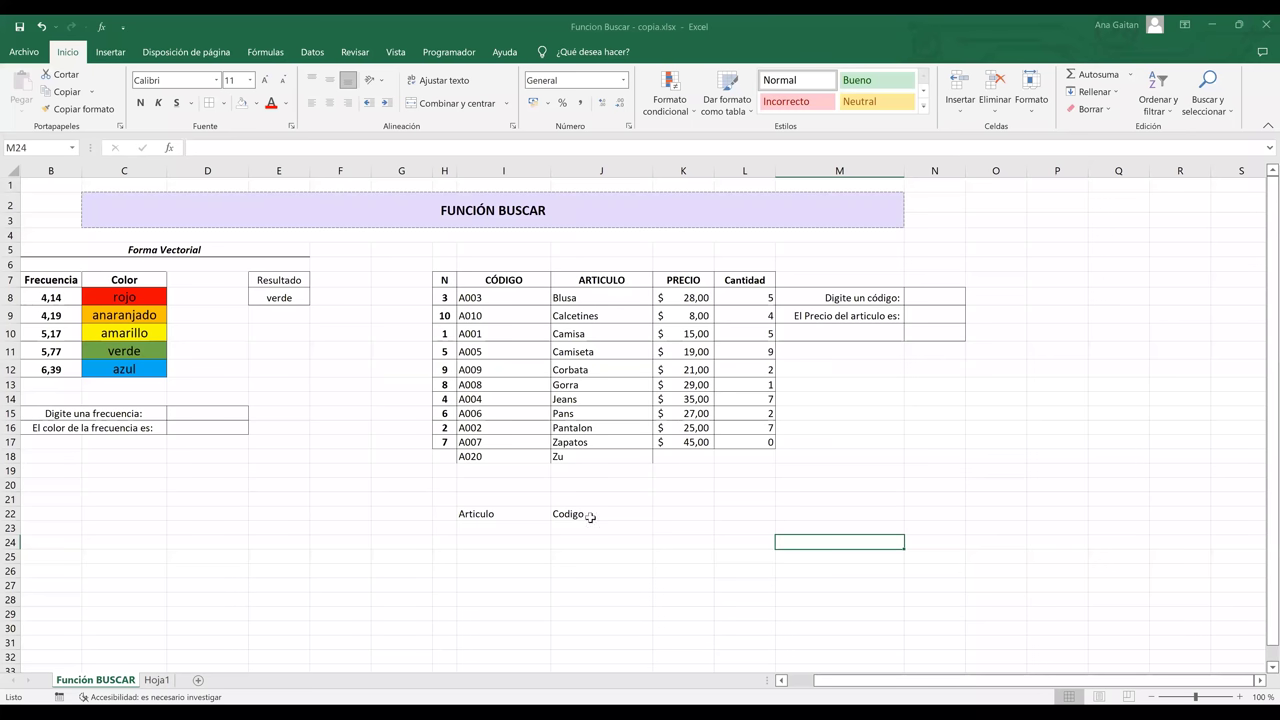
Step: Clear the leftover text in cells I22:J22 and I18:J18 below the article table
{"action": "left_click_drag", "start_coordinate": [490, 514], "coordinate": [594, 517]}
{"action": "key", "text": "Delete"}
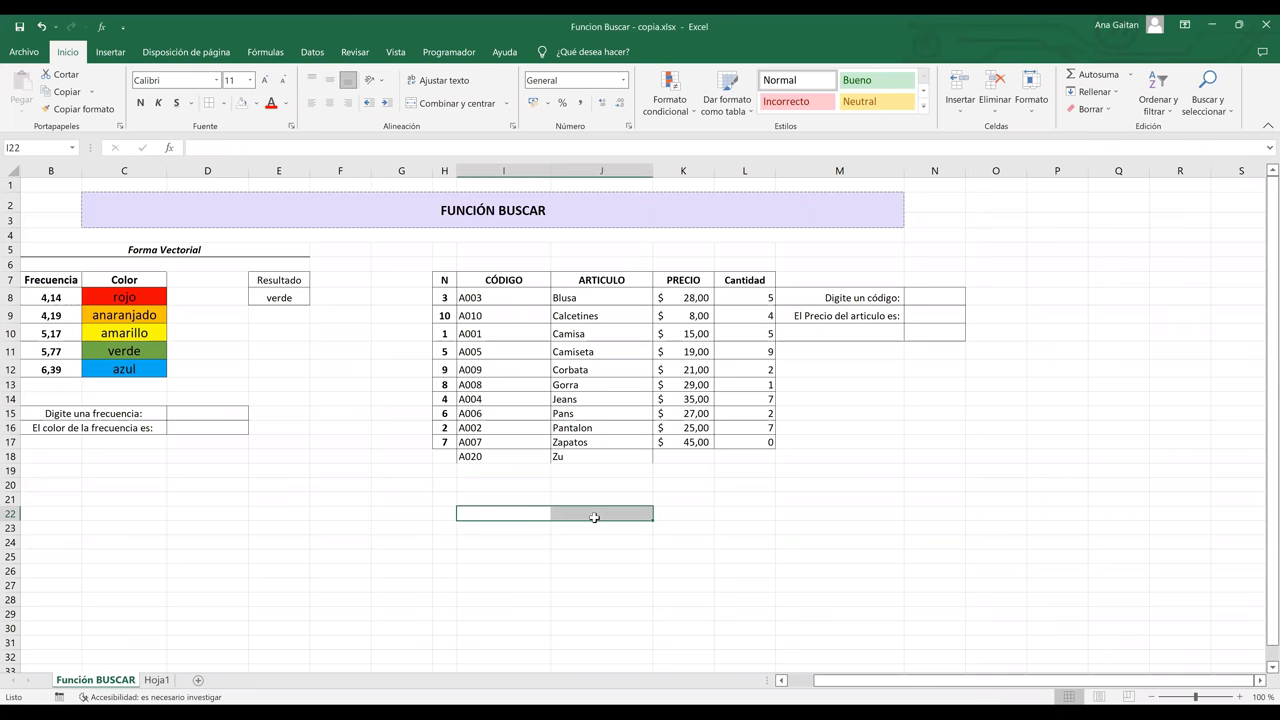
{"action": "left_click", "coordinate": [341, 395]}
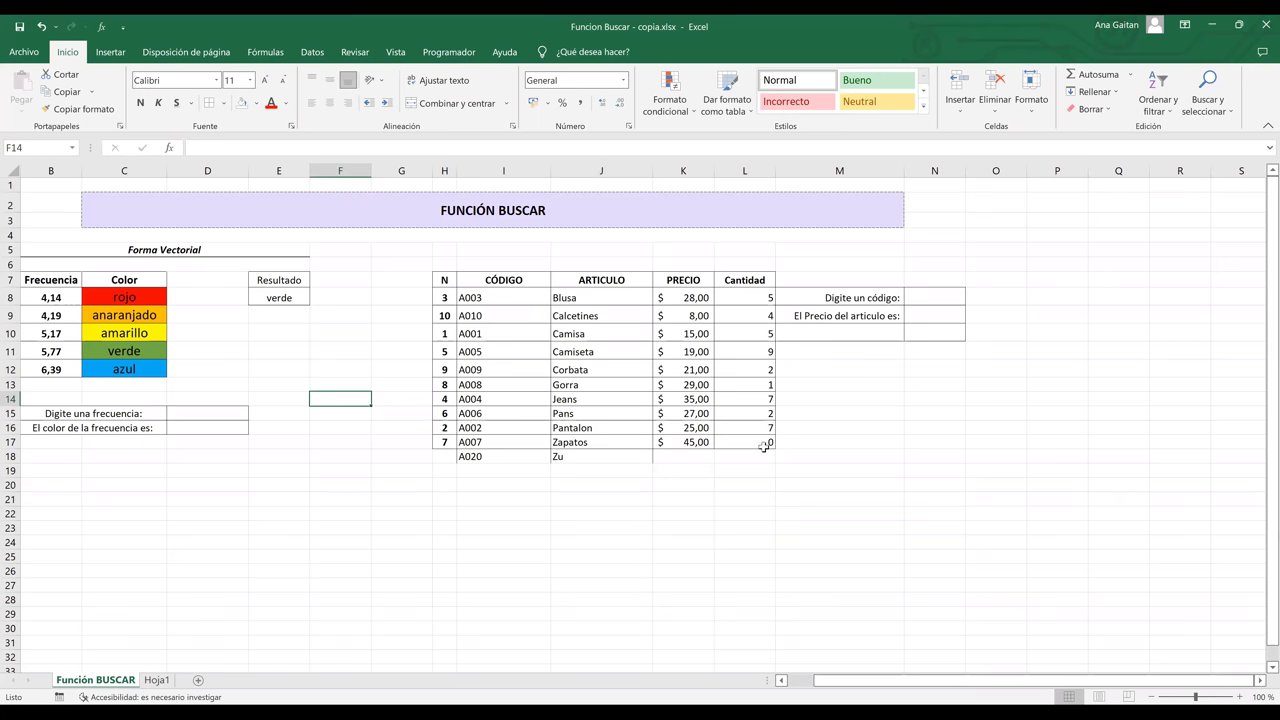
{"action": "left_click_drag", "start_coordinate": [547, 456], "coordinate": [553, 455]}
{"action": "key", "text": "Delete"}
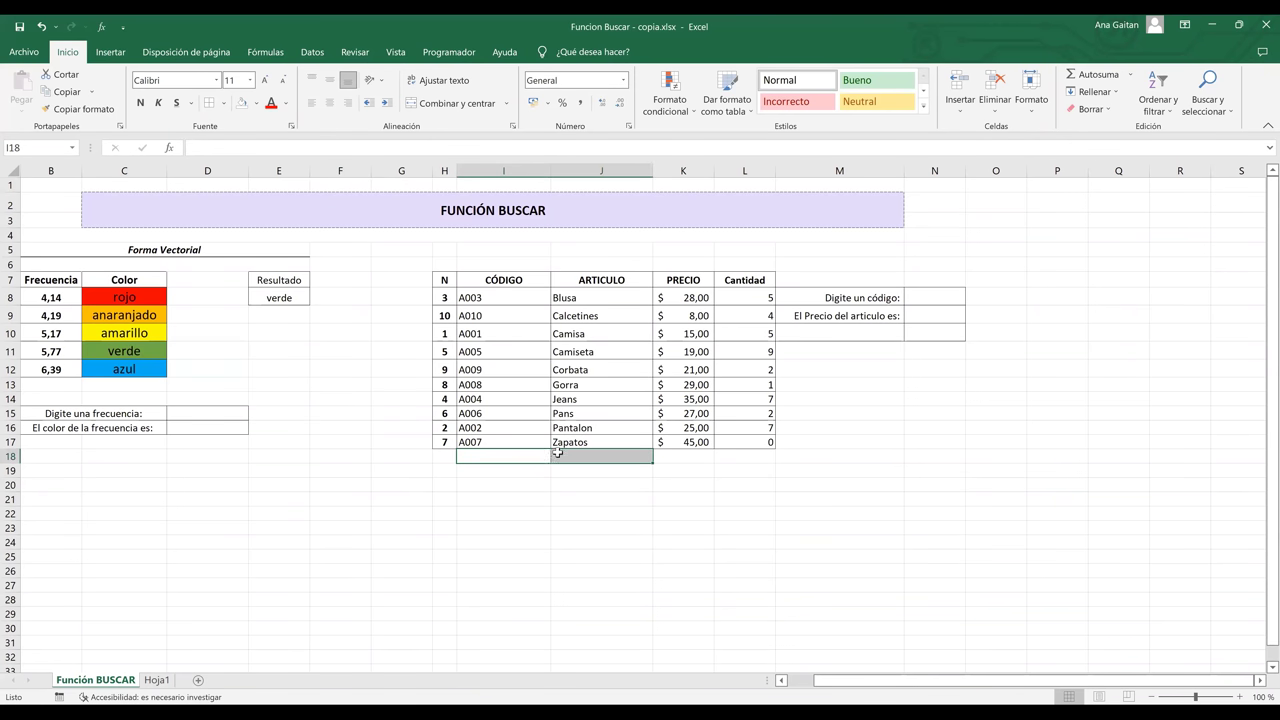
{"action": "left_click", "coordinate": [918, 411]}
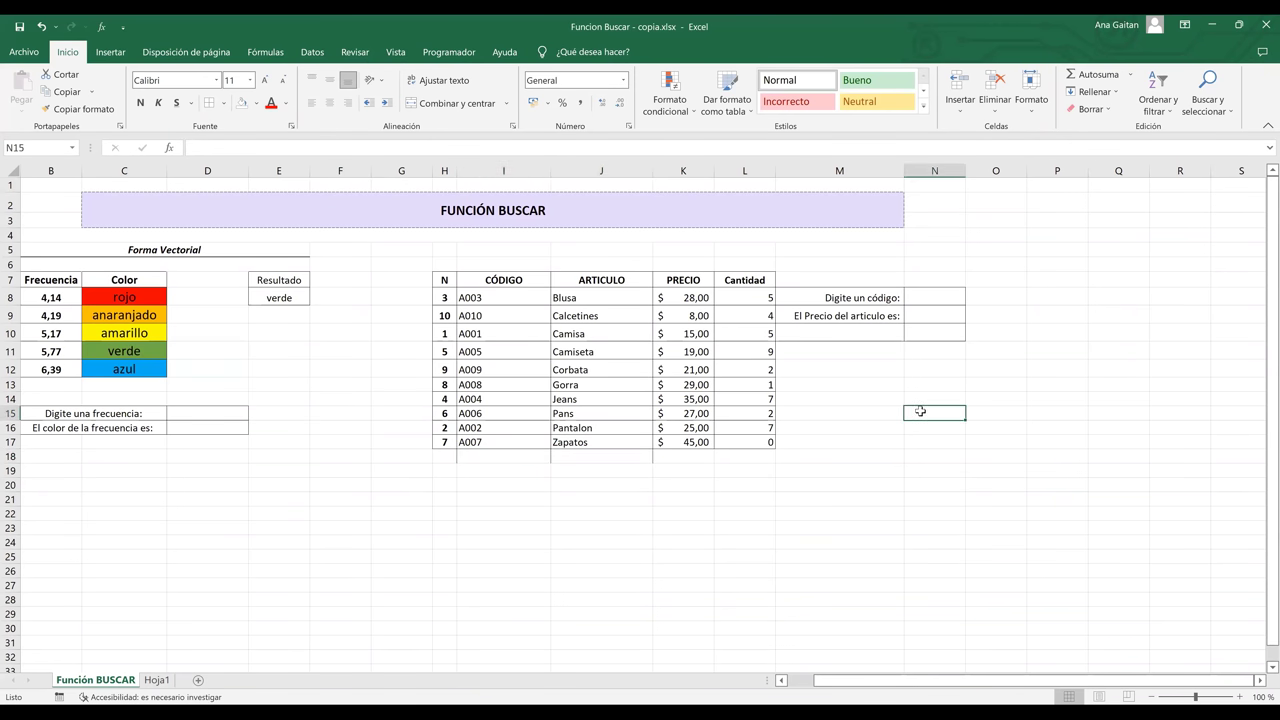
Step: Merge and center cells H5:L5 above the article table and enter the title FORMA MATRICIAL
{"action": "left_click", "coordinate": [447, 251]}
{"action": "left_click_drag", "start_coordinate": [447, 251], "coordinate": [766, 246]}
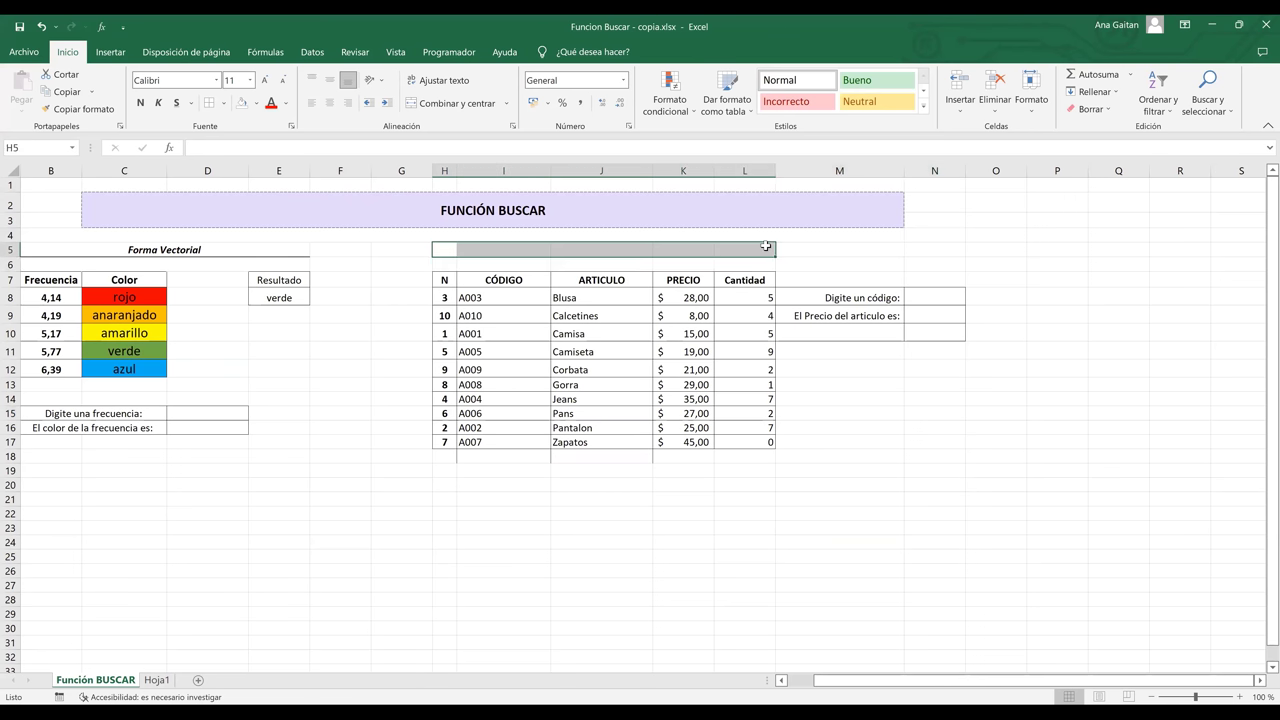
{"action": "left_click", "coordinate": [430, 103]}
{"action": "type", "text": "f"}
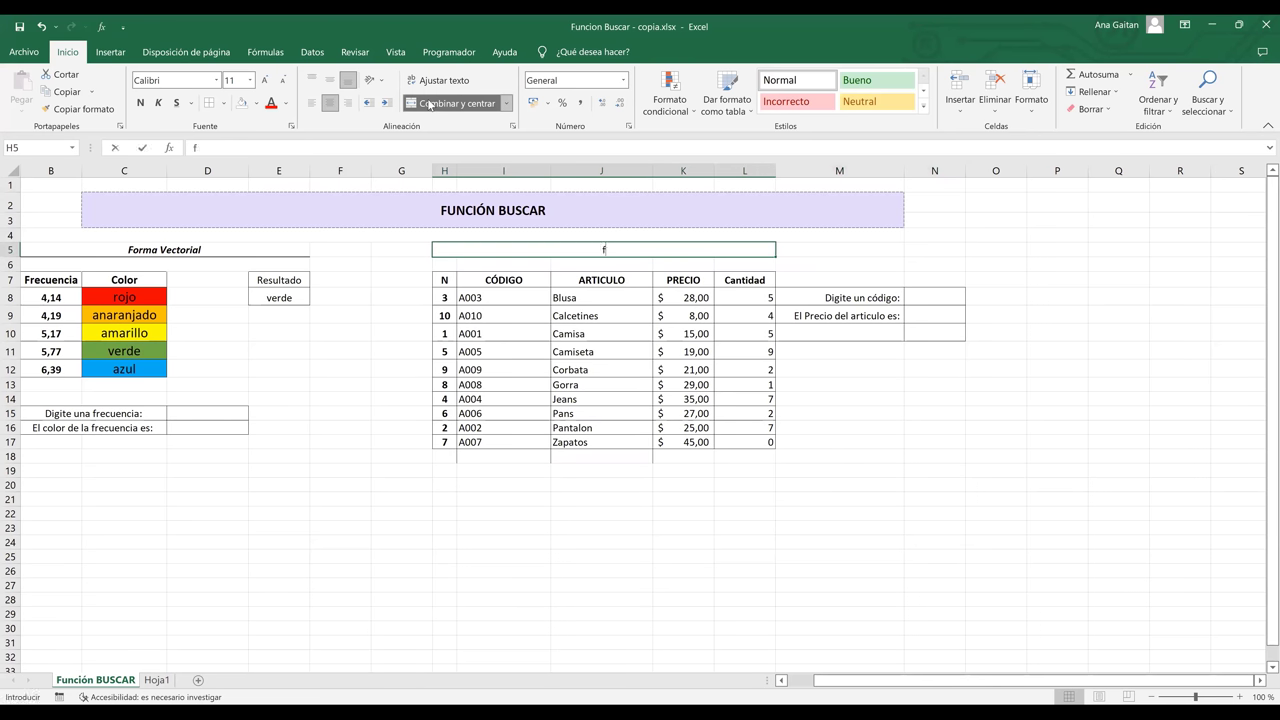
{"action": "type", "text": "orma"}
{"action": "key", "text": "BackSpace"}
{"action": "key", "text": "BackSpace"}
{"action": "key", "text": "BackSpace"}
{"action": "key", "text": "BackSpace"}
{"action": "key", "text": "BackSpace"}
{"action": "type", "text": "FORMA V"}
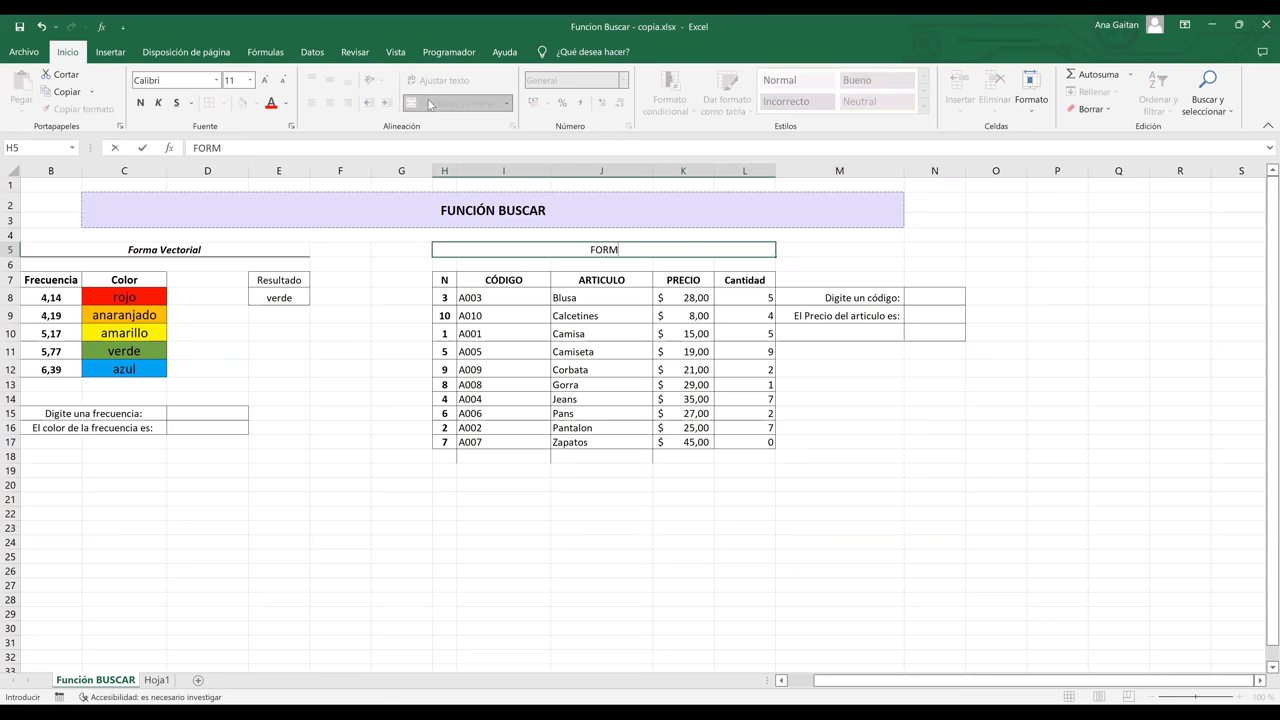
{"action": "key", "text": "BackSpace"}
{"action": "type", "text": "MATRICIAL"}
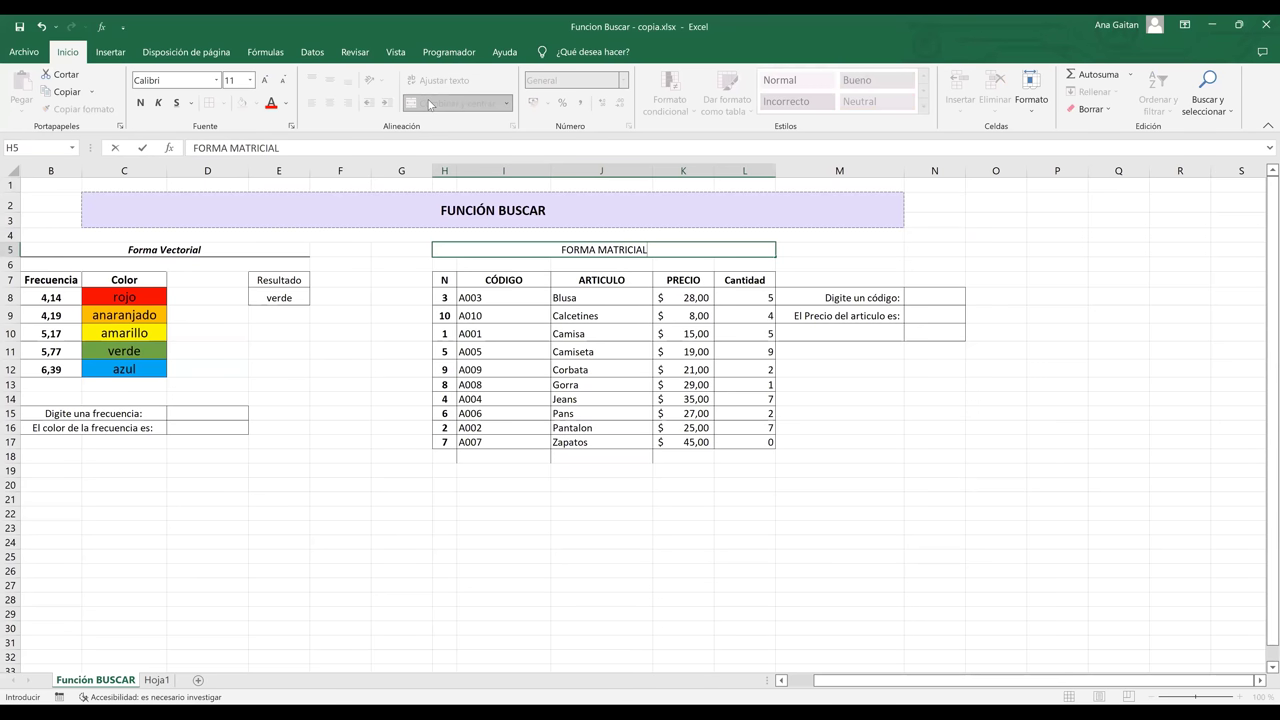
{"action": "key", "text": "Return"}
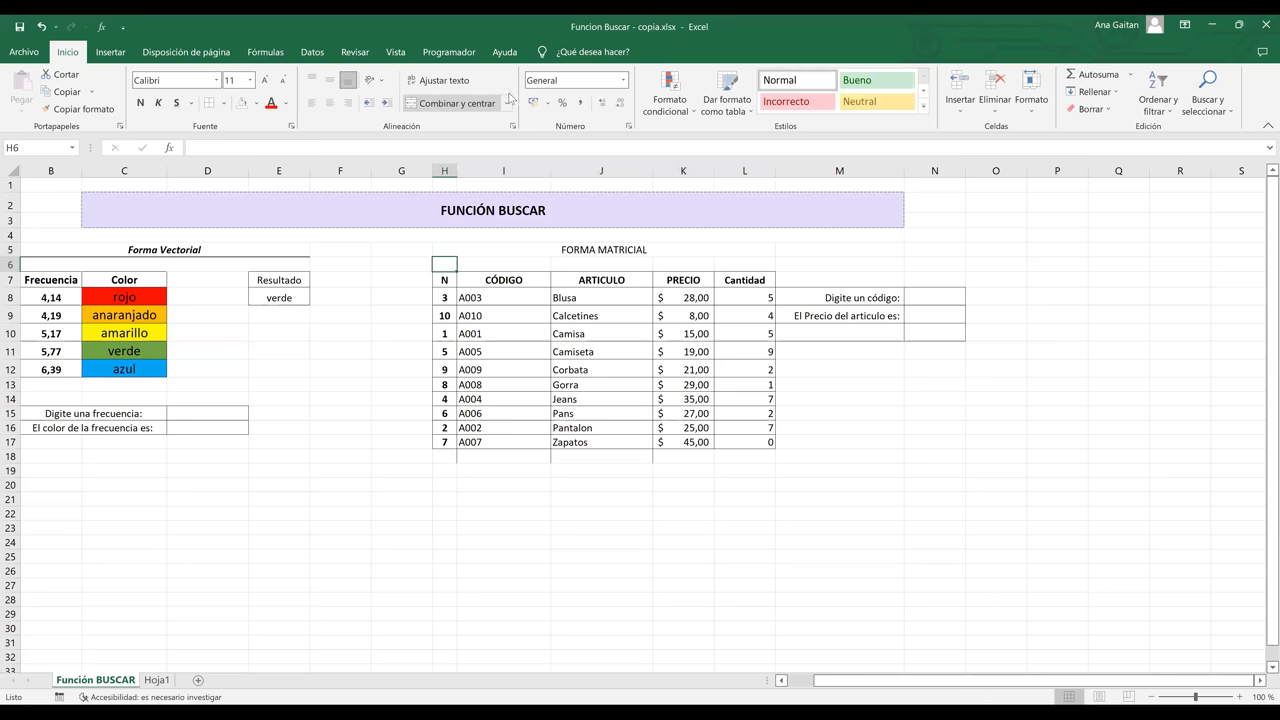
Step: Examine the matrix-form article table and the code and price lookup cells in M8:N9 at a larger scale
{"action": "left_click", "coordinate": [539, 348]}
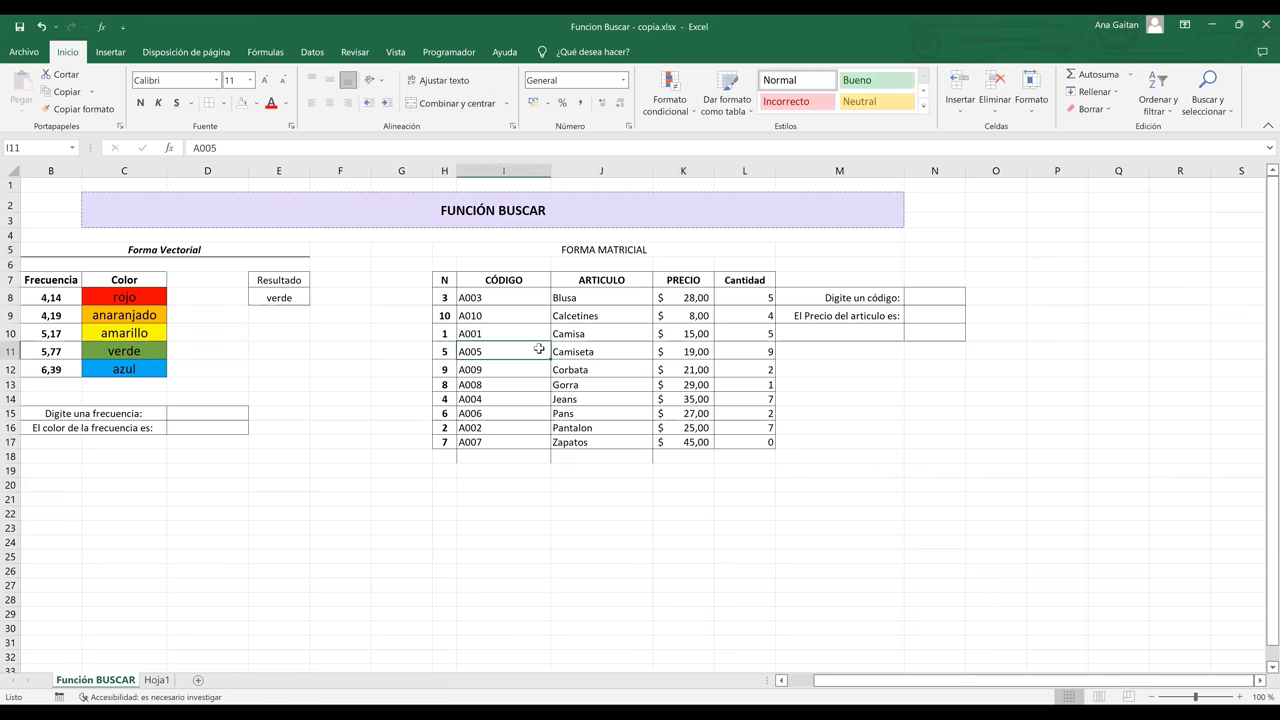
{"action": "scroll", "coordinate": [539, 348], "scroll_direction": "up", "scroll_amount": 1}
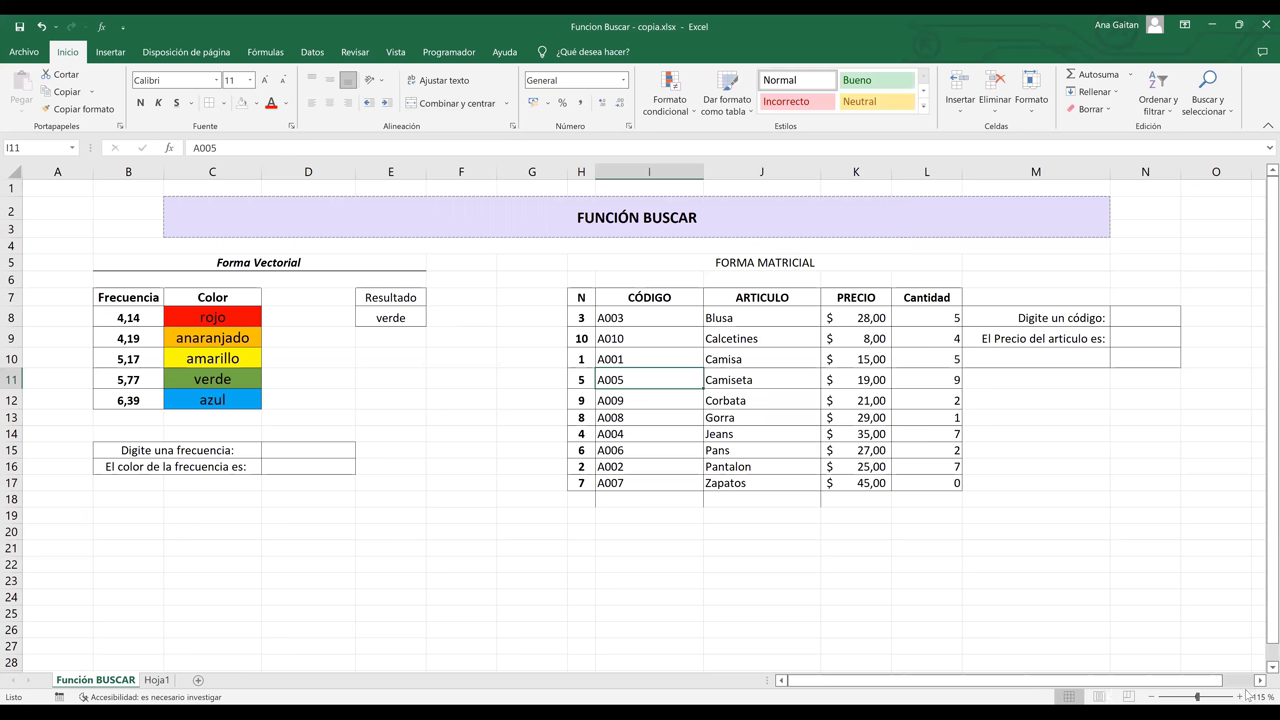
{"action": "scroll", "coordinate": [1249, 694], "scroll_direction": "up", "scroll_amount": 3}
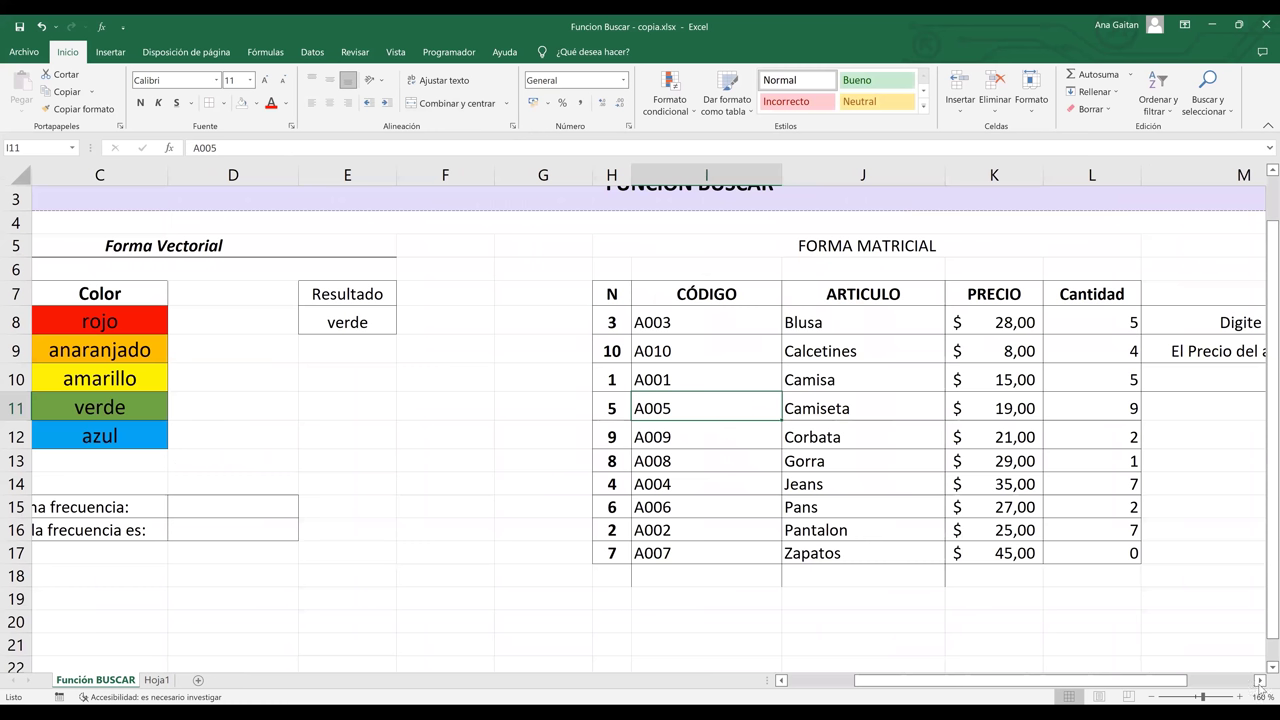
{"action": "left_click", "coordinate": [1259, 681]}
{"action": "left_click", "coordinate": [1259, 681]}
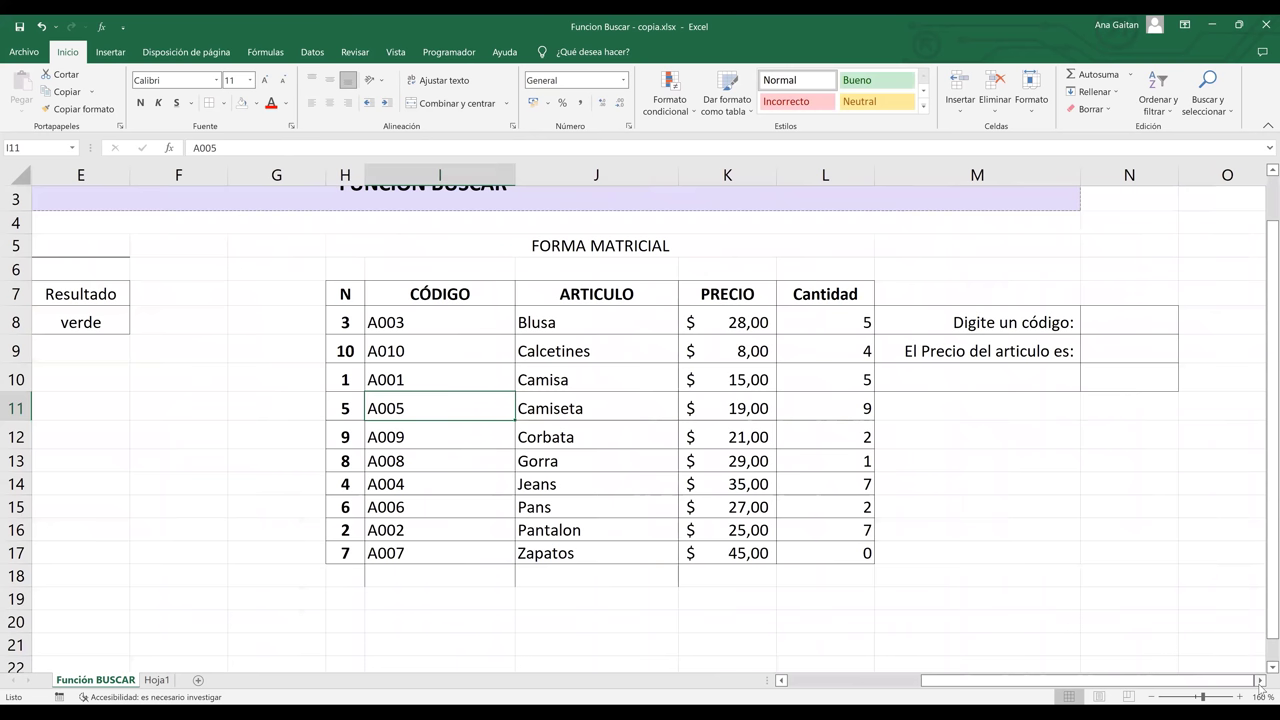
{"action": "left_click", "coordinate": [1103, 321]}
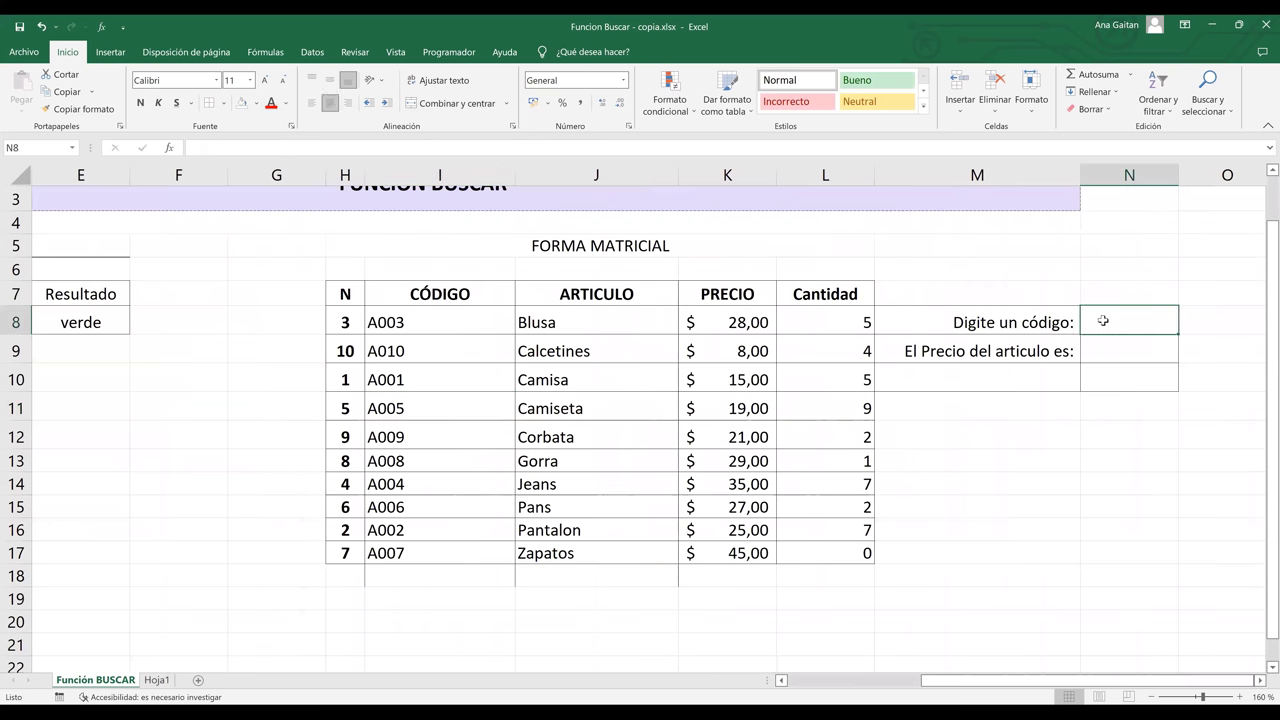
{"action": "left_click", "coordinate": [1010, 328]}
{"action": "left_click_drag", "start_coordinate": [1014, 341], "coordinate": [1018, 348]}
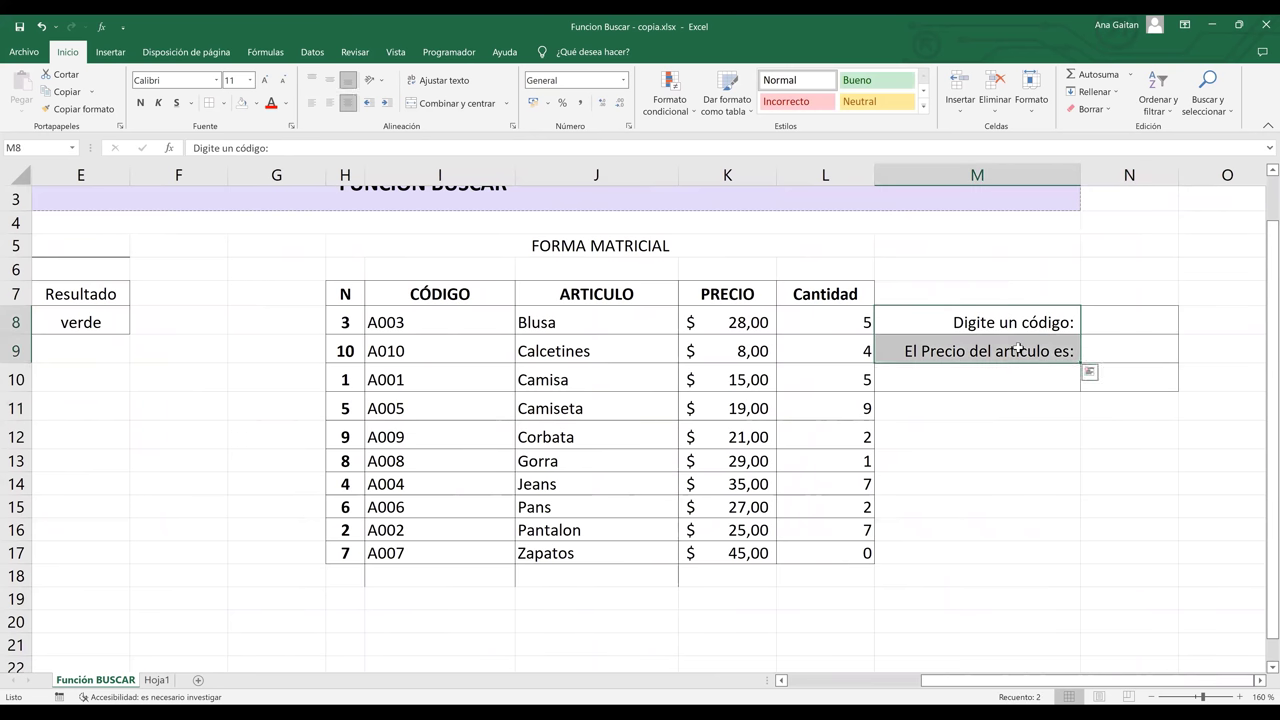
{"action": "left_click", "coordinate": [1107, 322]}
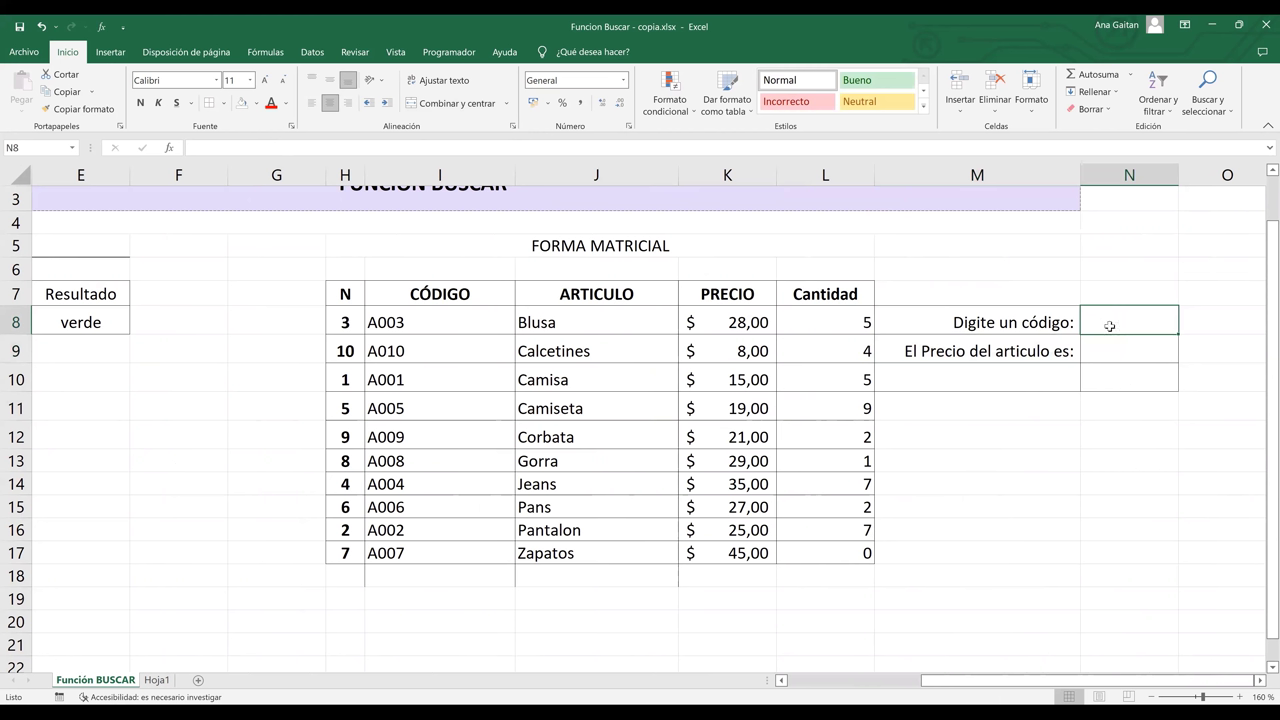
Step: Start a BUSCAR formula in cell N9, next to the article price label
{"action": "left_click", "coordinate": [1127, 356]}
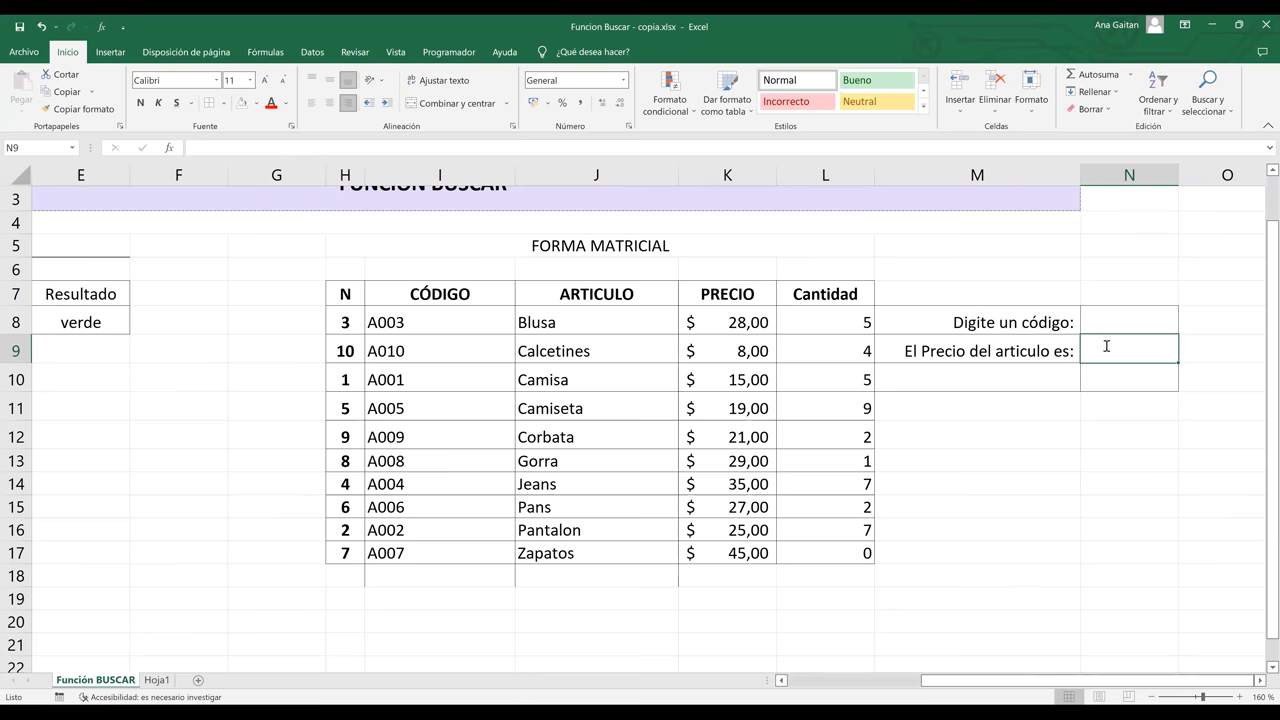
{"action": "type", "text": "="}
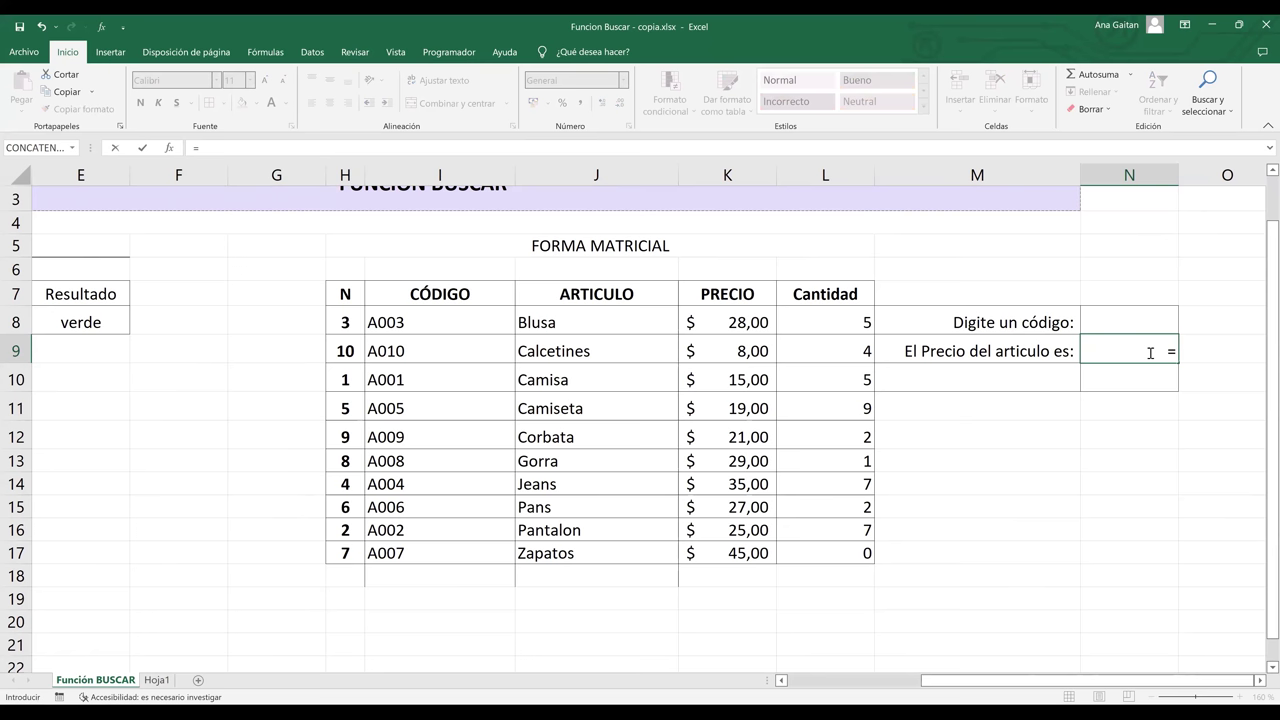
{"action": "type", "text": "BUSCA"}
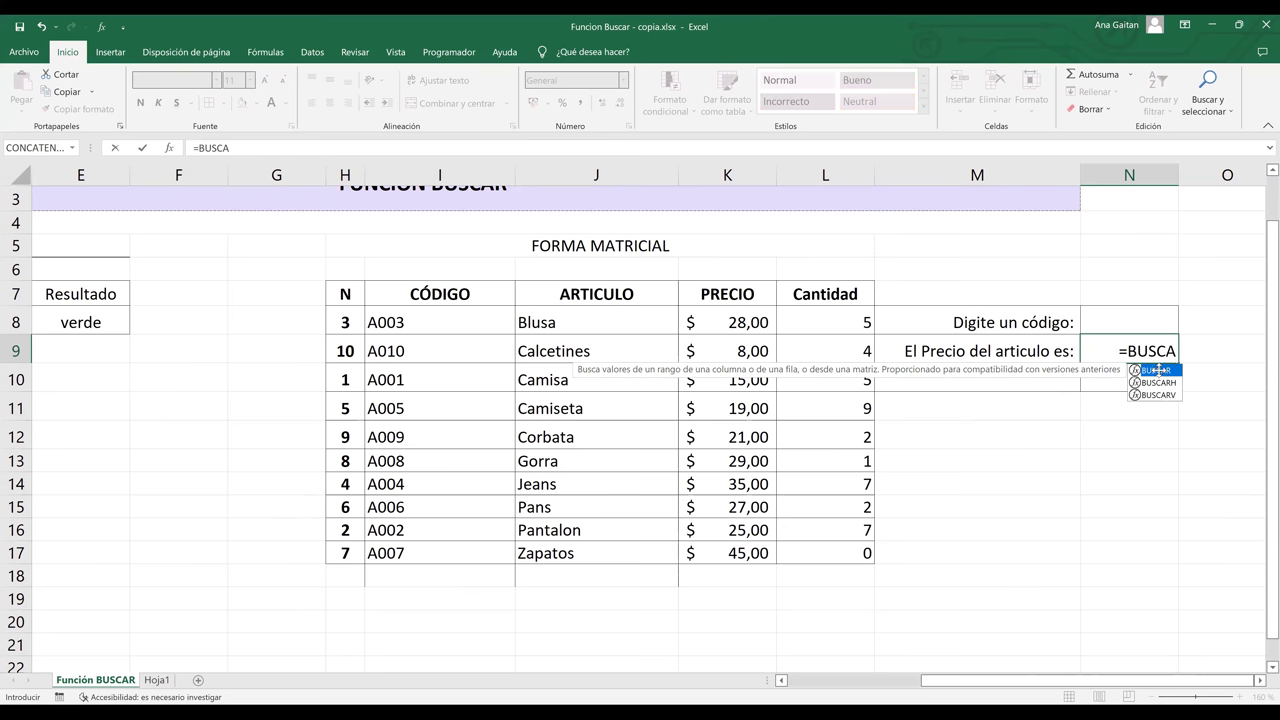
{"action": "double_click", "coordinate": [1158, 370]}
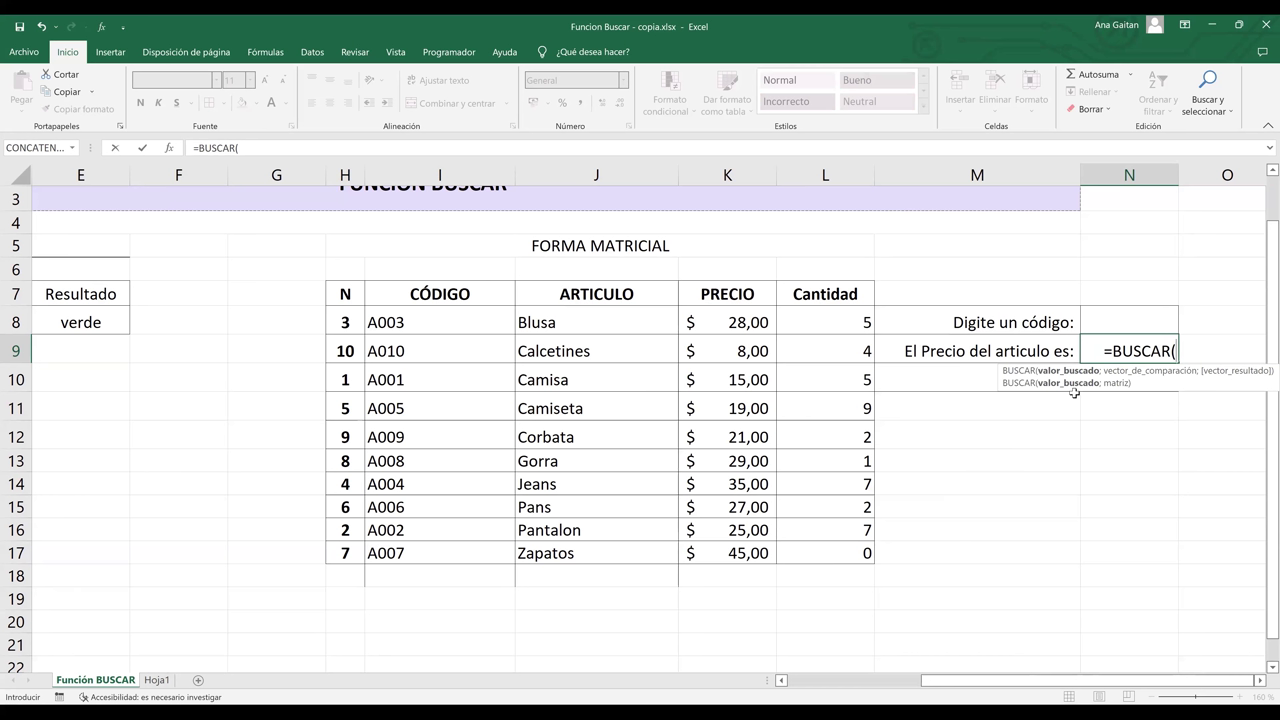
Step: Try code cell N8 as the lookup value with I8:L17 as the matrix, and clear both arguments from the formula
{"action": "left_click", "coordinate": [1142, 325]}
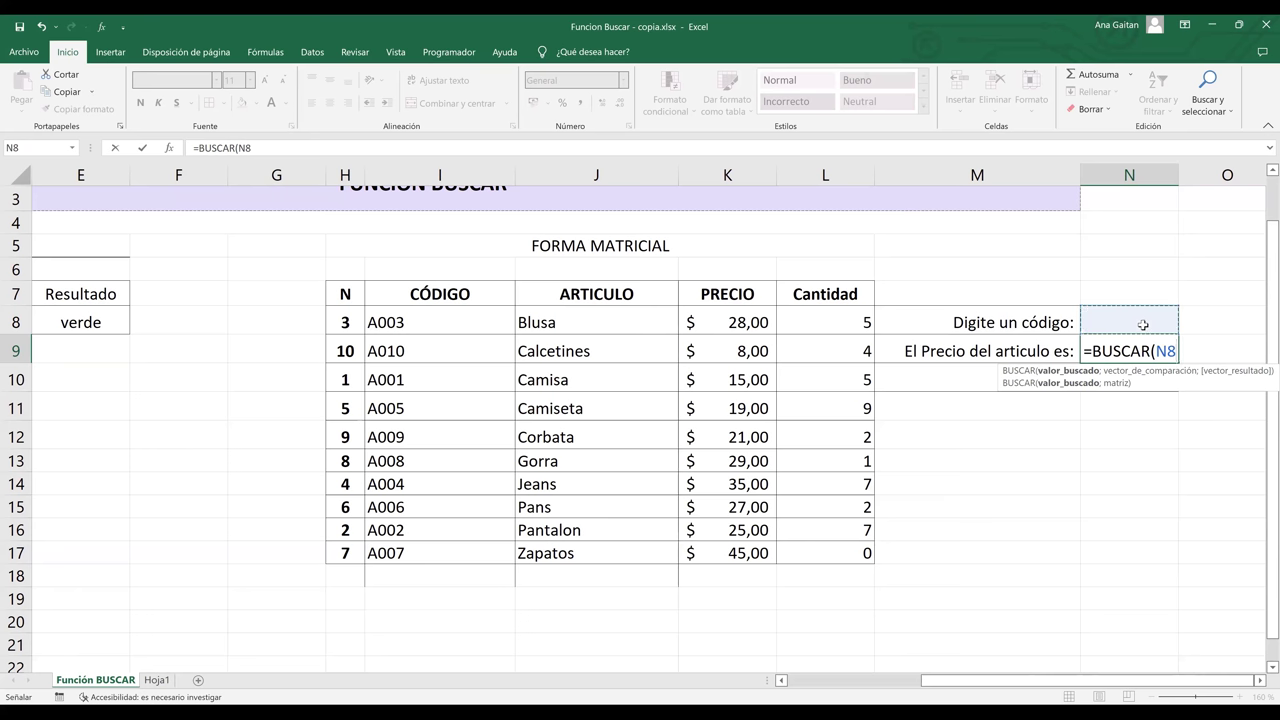
{"action": "type", "text": ";"}
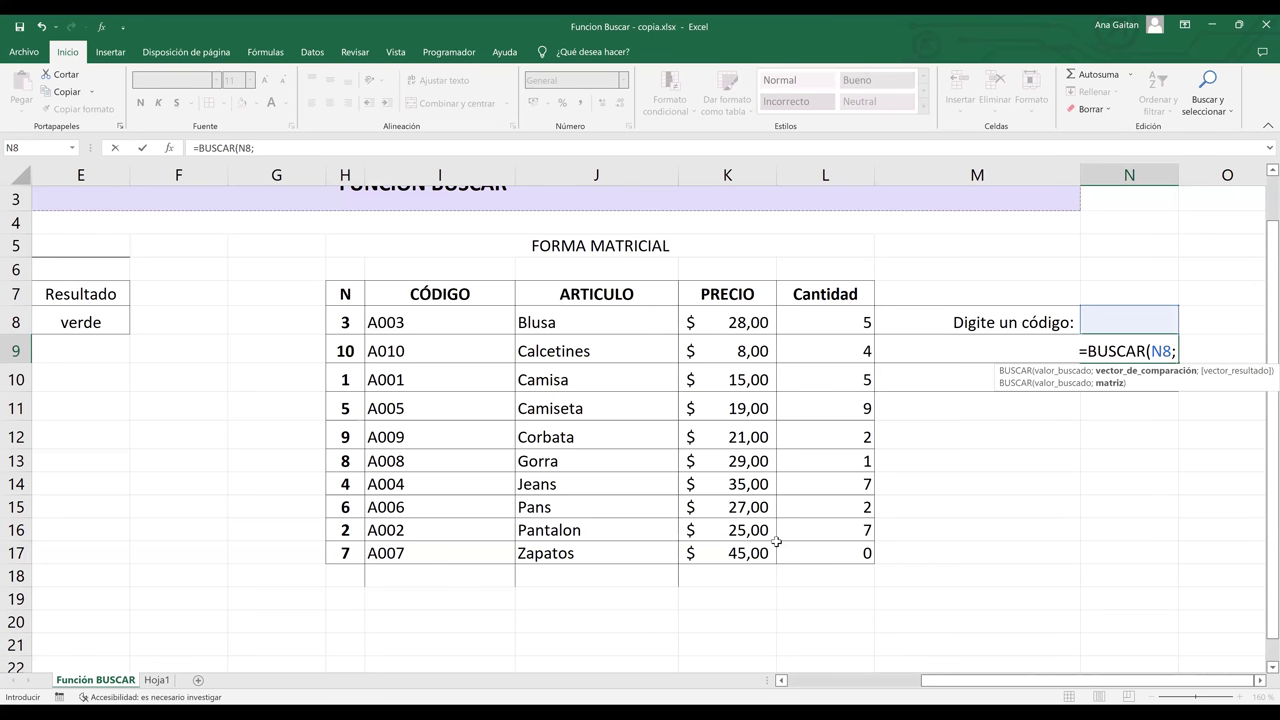
{"action": "left_click", "coordinate": [417, 323]}
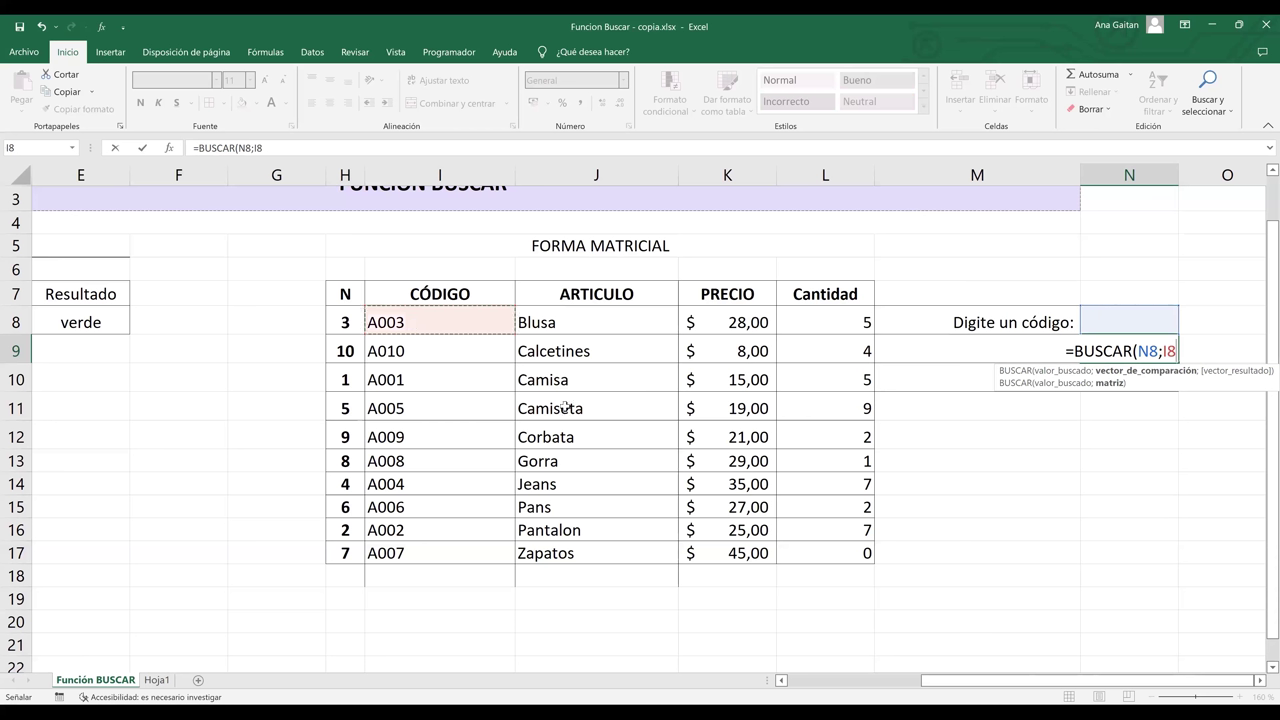
{"action": "left_click", "coordinate": [827, 547], "text": "shift"}
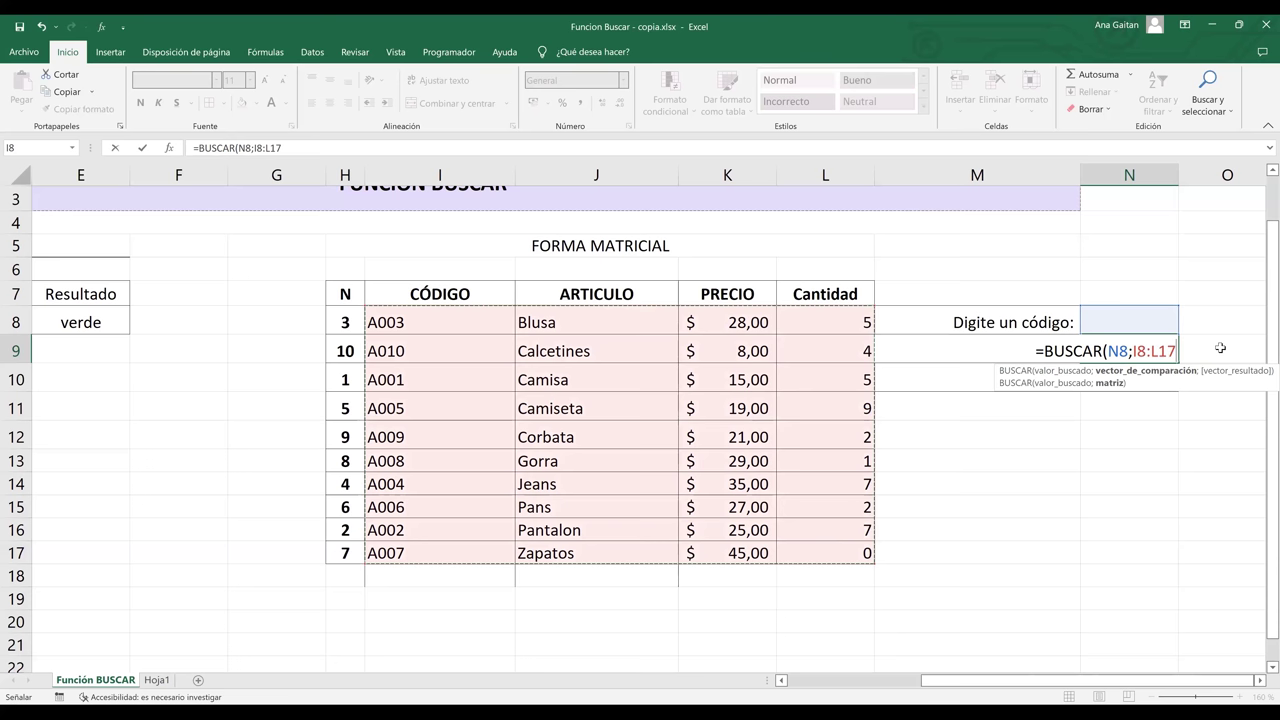
{"action": "key", "text": "BackSpace"}
{"action": "key", "text": "BackSpace"}
{"action": "key", "text": "BackSpace"}
{"action": "key", "text": "BackSpace"}
{"action": "key", "text": "BackSpace"}
{"action": "key", "text": "BackSpace"}
{"action": "key", "text": "BackSpace"}
{"action": "key", "text": "BackSpace"}
{"action": "key", "text": "BackSpace"}
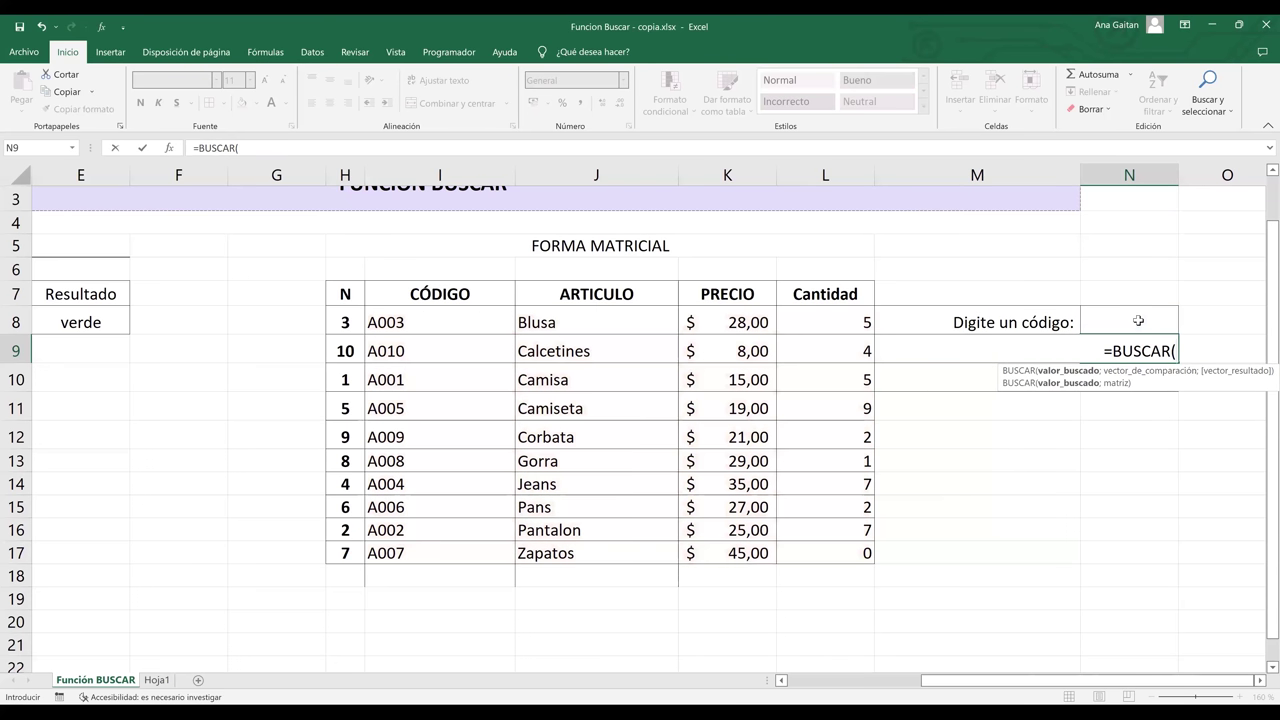
Step: Complete the BUSCAR formula in N9 with N8 as the lookup value and the code and article columns I8:J17 as the matrix
{"action": "left_click", "coordinate": [1138, 321]}
{"action": "type", "text": ";"}
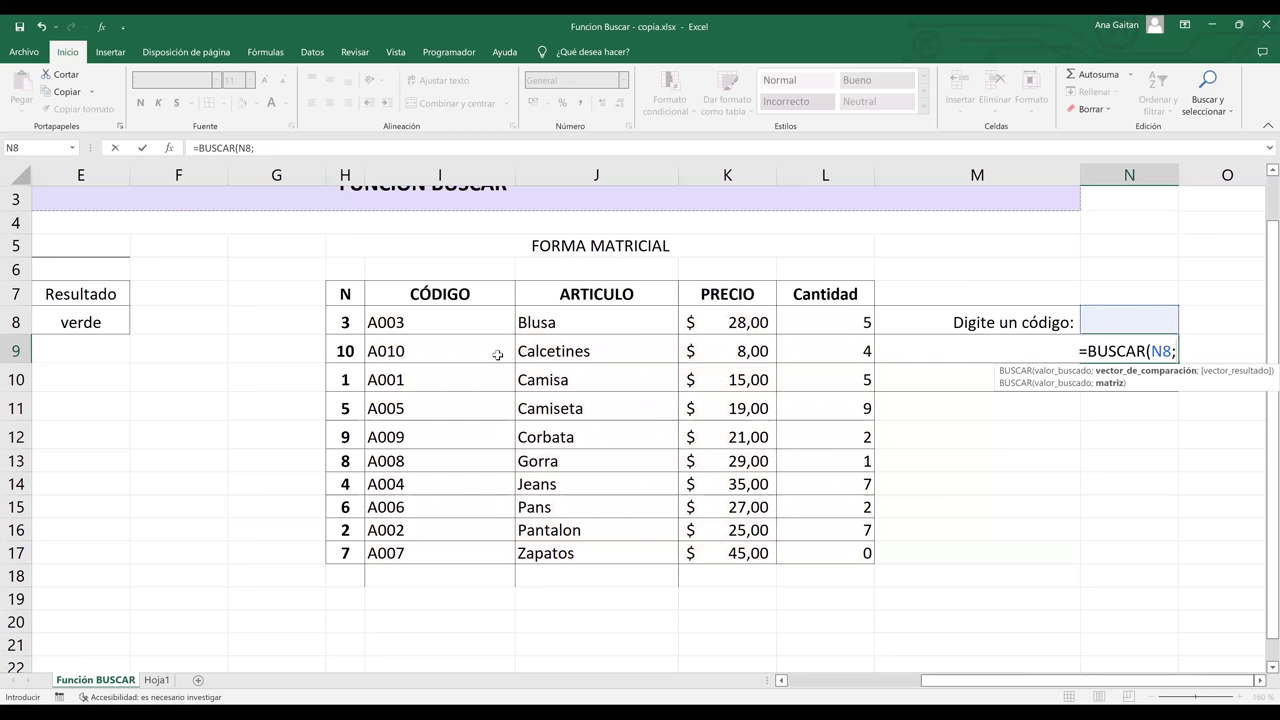
{"action": "left_click", "coordinate": [441, 317]}
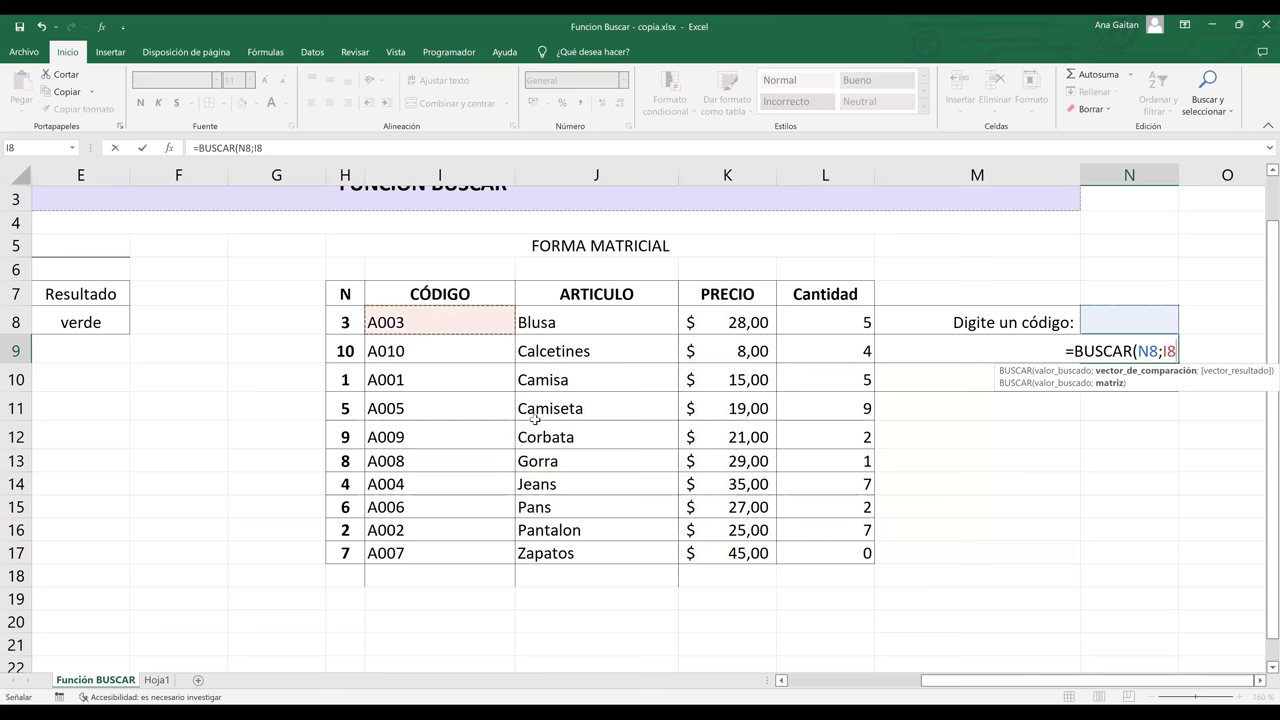
{"action": "key", "text": "ctrl+shift+Down"}
{"action": "key", "text": "shift+Right"}
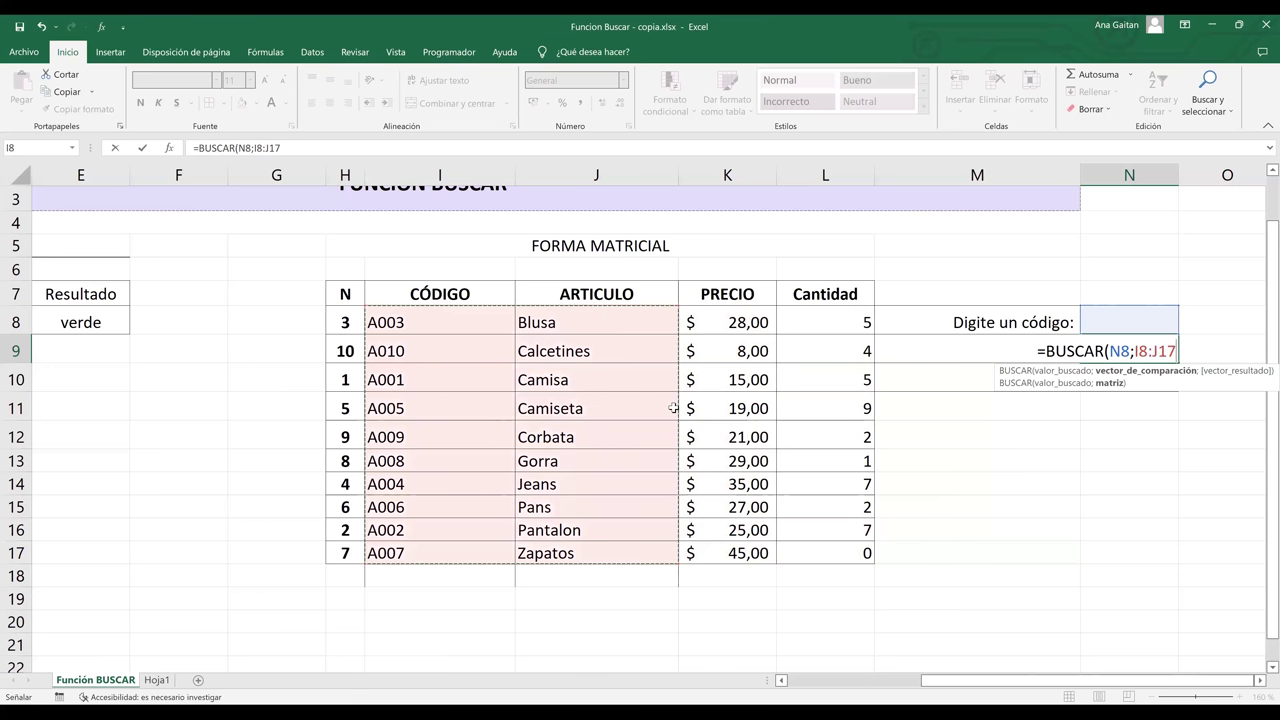
{"action": "key", "text": "Return"}
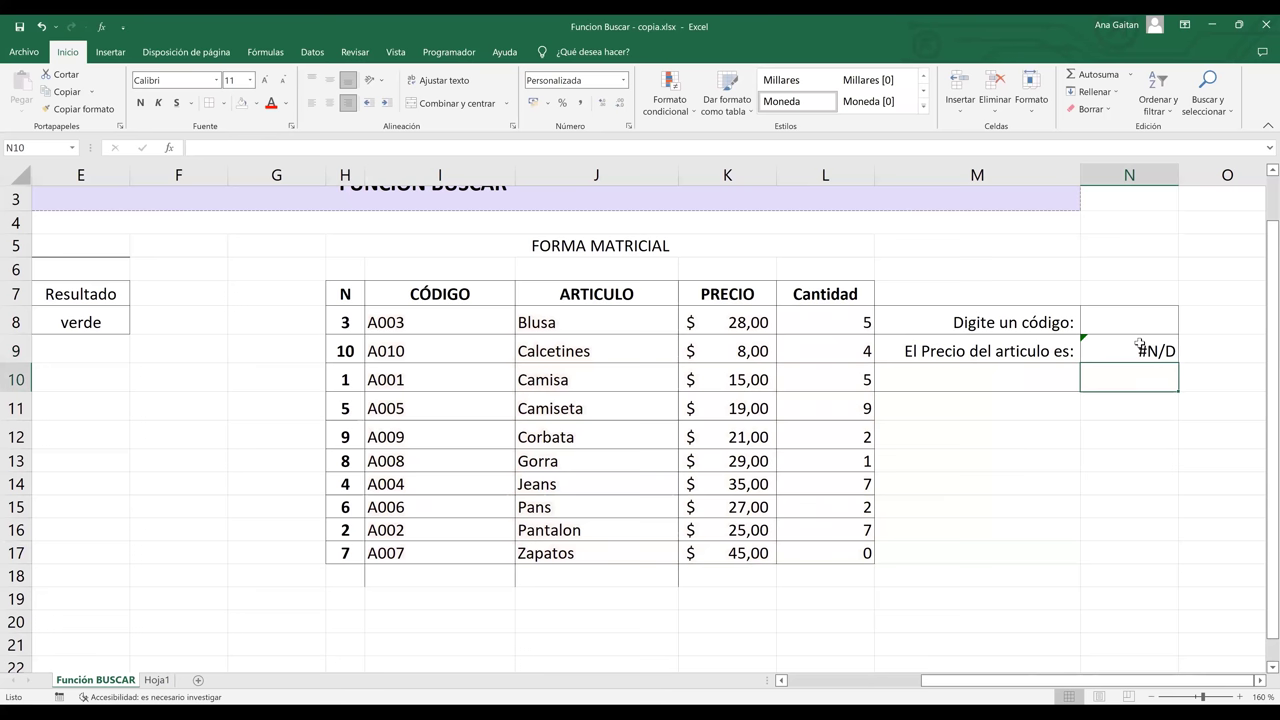
Step: Enter A010 as the article code to look up in cell N8
{"action": "left_click", "coordinate": [1140, 345]}
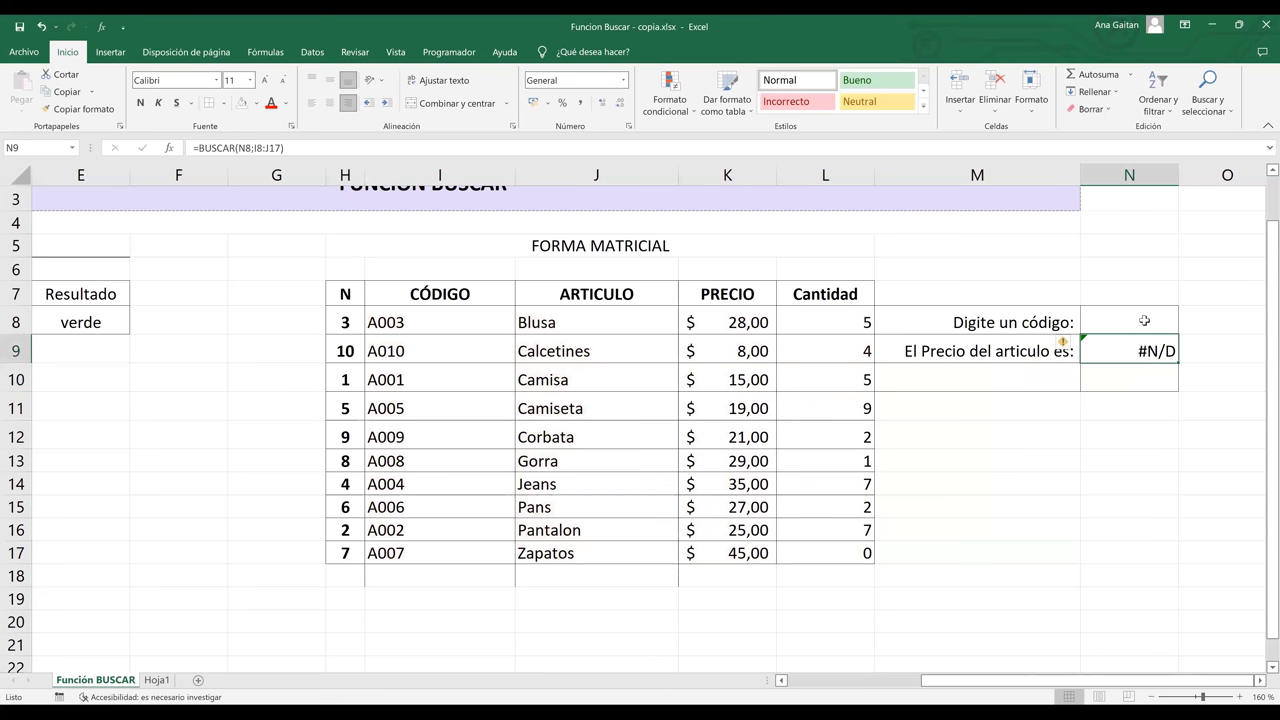
{"action": "left_click", "coordinate": [1144, 320]}
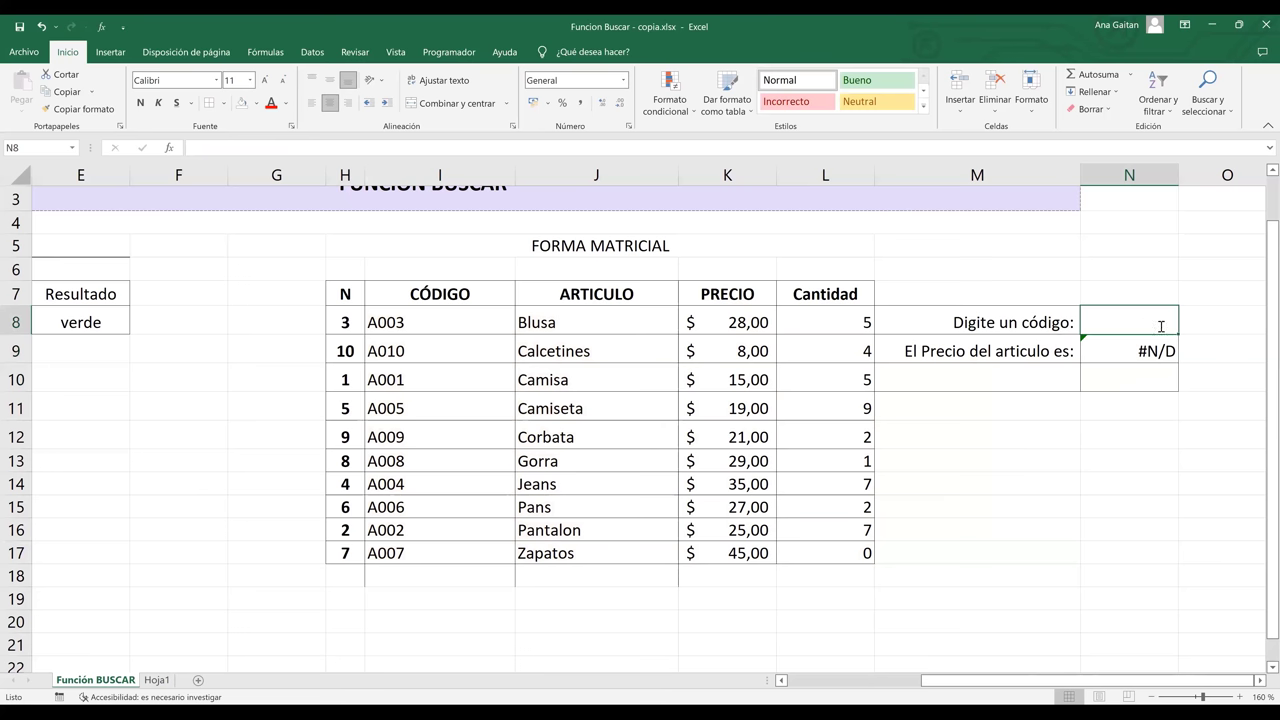
{"action": "type", "text": "a"}
{"action": "key", "text": "BackSpace"}
{"action": "type", "text": "A010"}
{"action": "key", "text": "Return"}
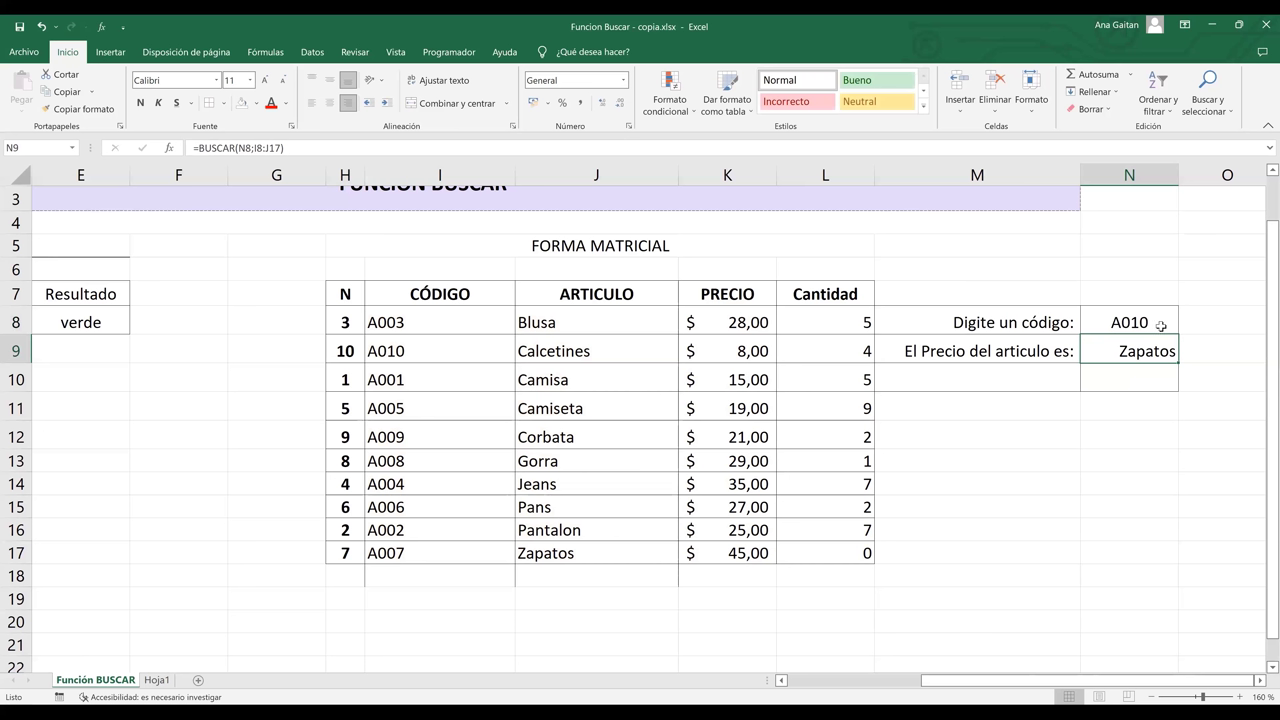
{"action": "left_click", "coordinate": [1120, 463]}
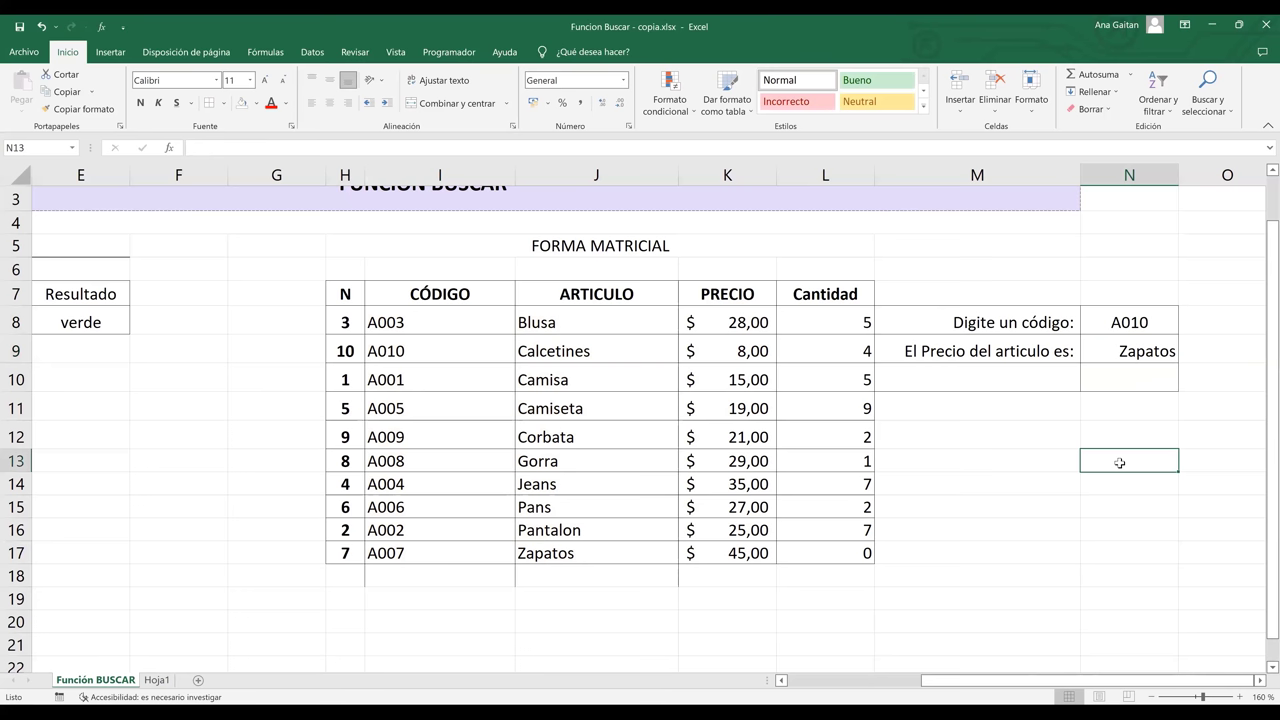
Step: Sort the article table H7:L17 by the N column in ascending order, keeping its header row in place
{"action": "left_click", "coordinate": [350, 295]}
{"action": "left_click_drag", "start_coordinate": [810, 515], "coordinate": [814, 552]}
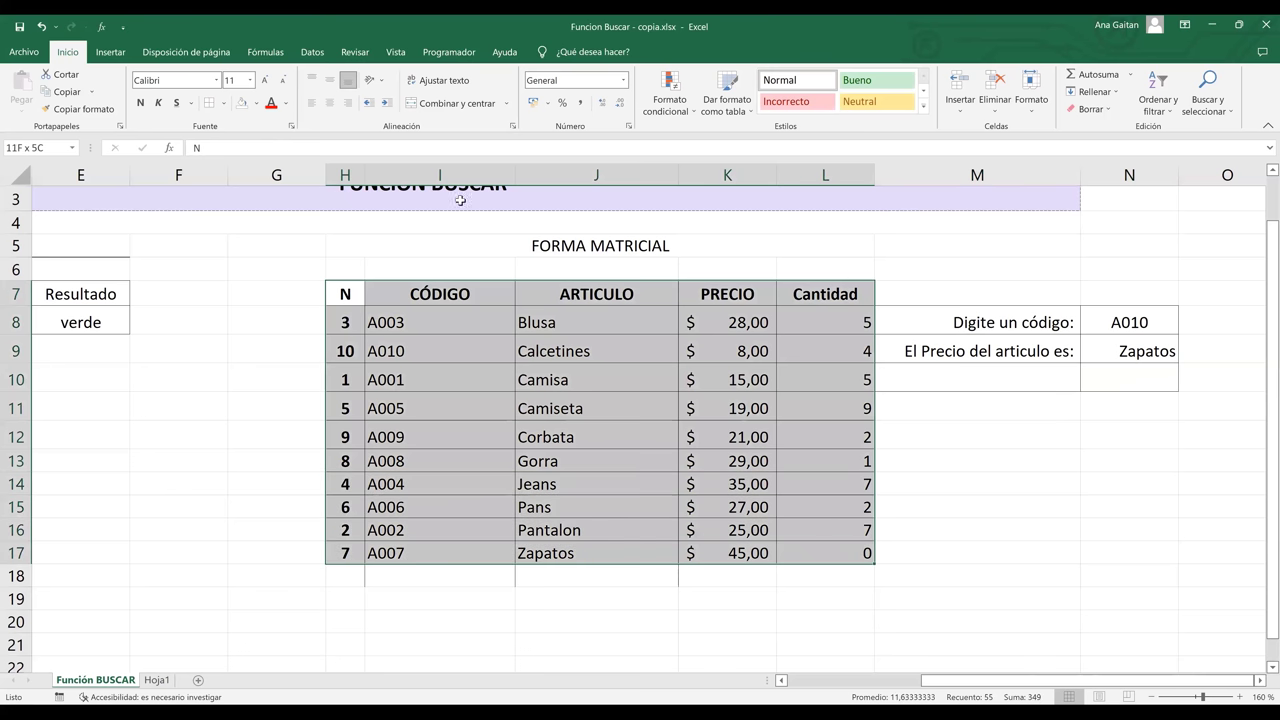
{"action": "left_click", "coordinate": [312, 52]}
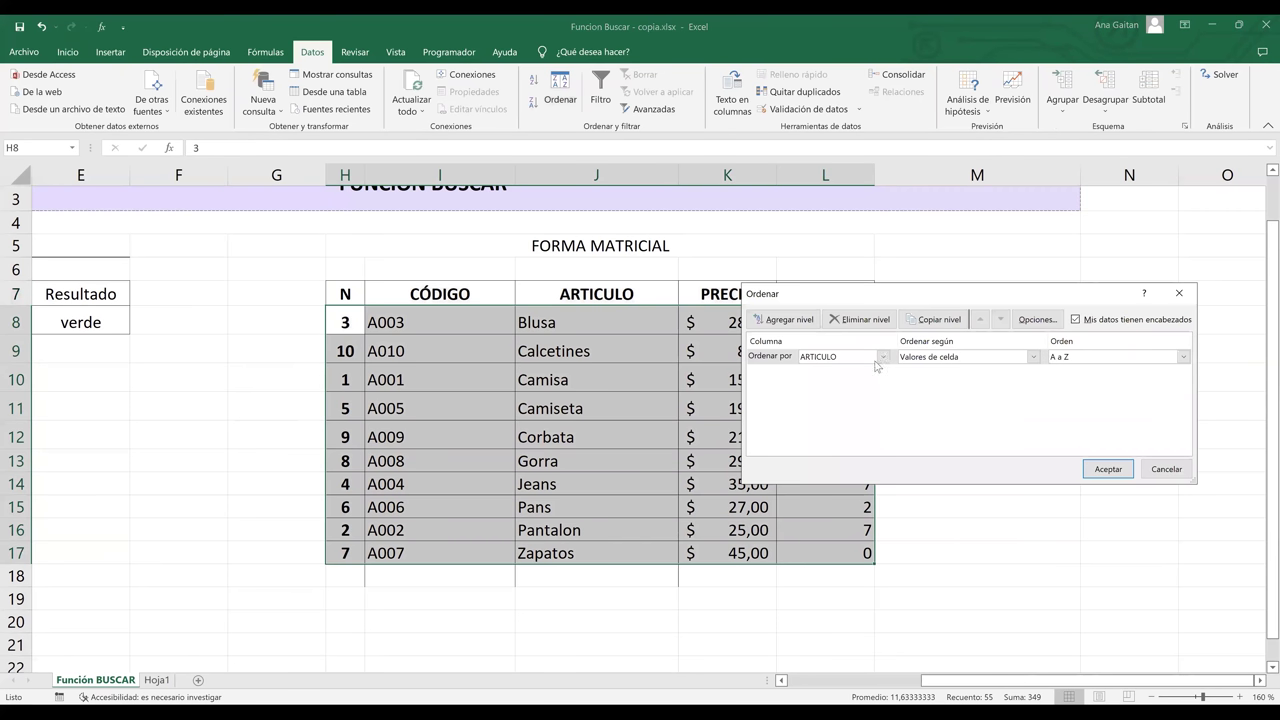
{"action": "key", "text": "Up"}
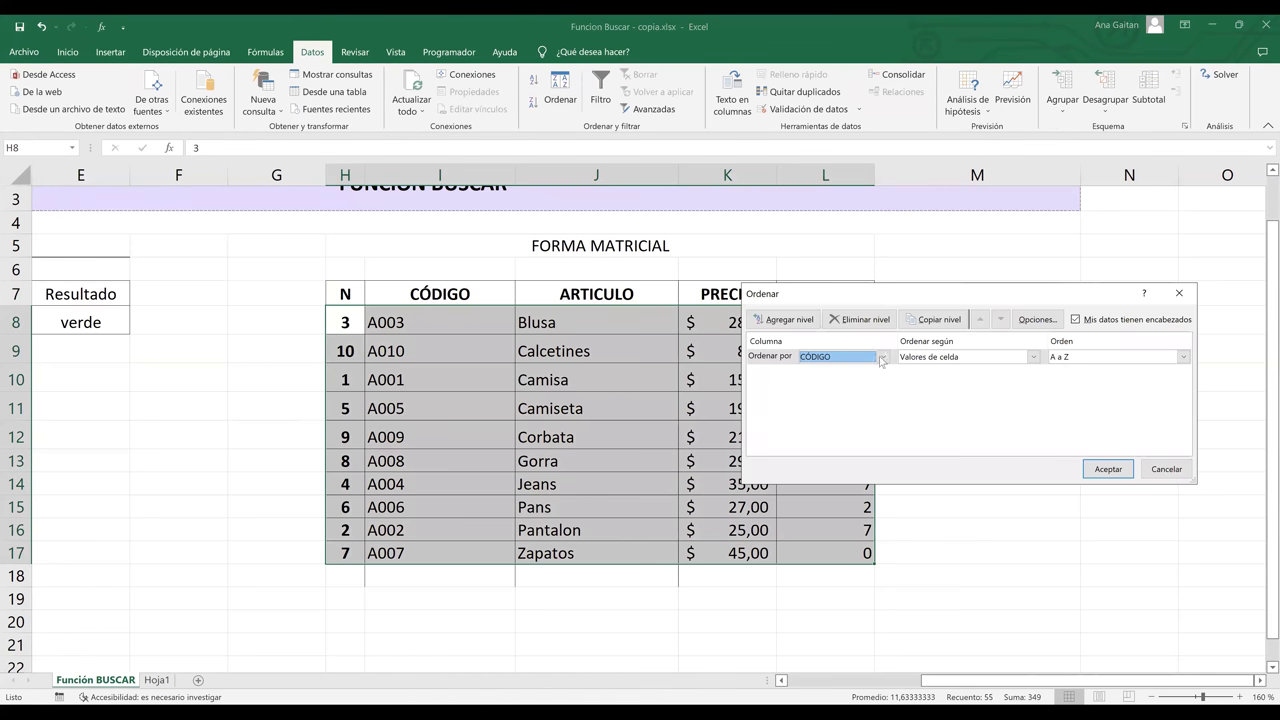
{"action": "left_click", "coordinate": [880, 360]}
{"action": "key", "text": "Up"}
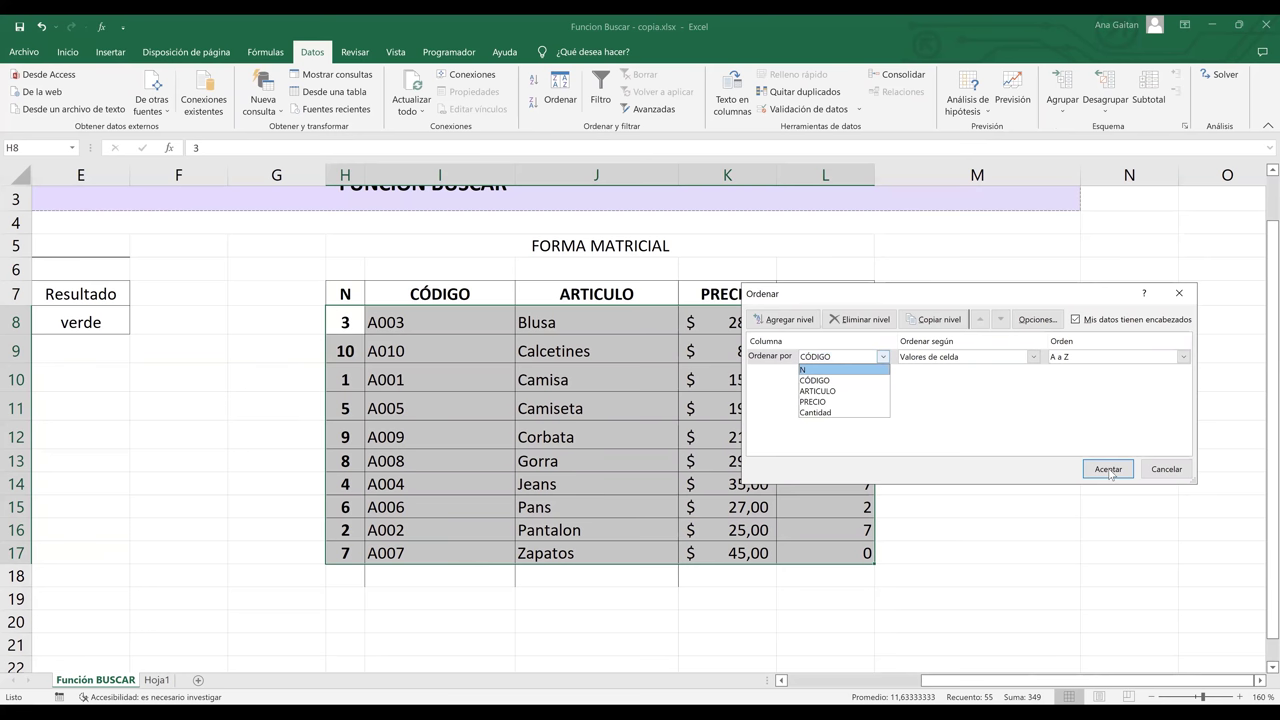
{"action": "key", "text": "Return"}
{"action": "left_click", "coordinate": [1108, 469]}
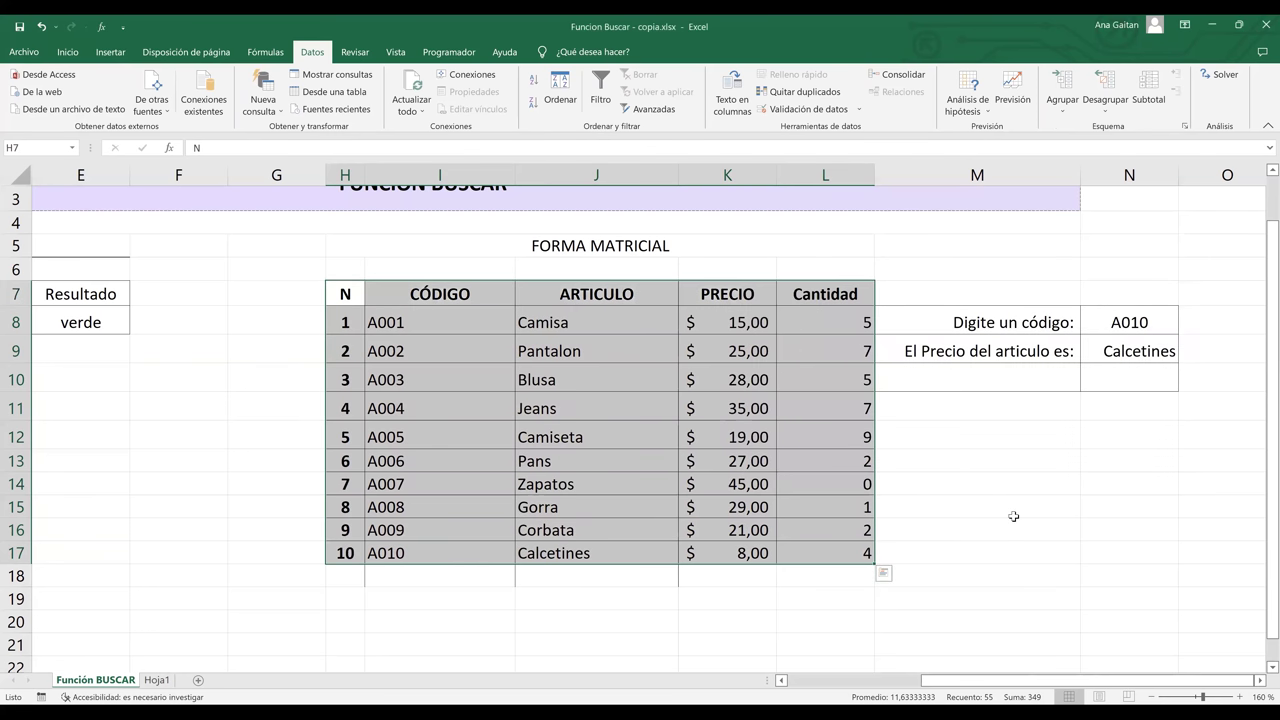
{"action": "left_click", "coordinate": [1011, 514]}
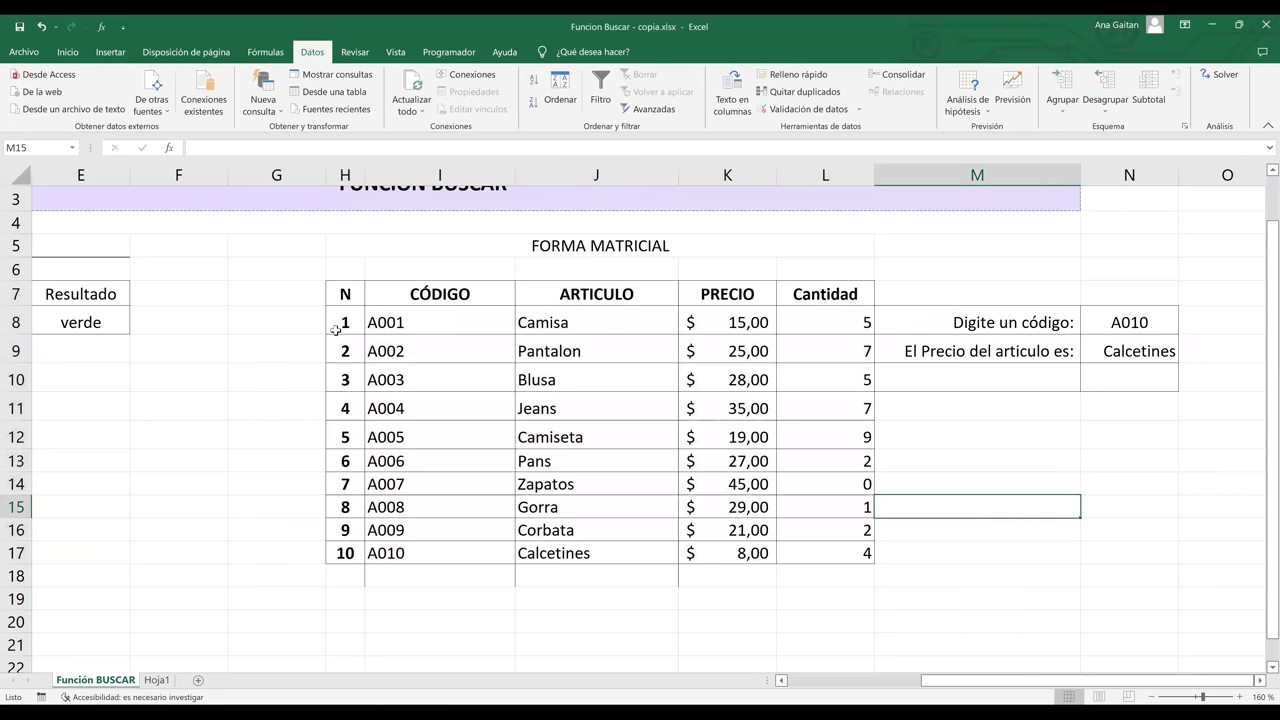
Step: Compare the BUSCAR result in N9 with the row for code A010 in the sorted article table
{"action": "left_click", "coordinate": [643, 416]}
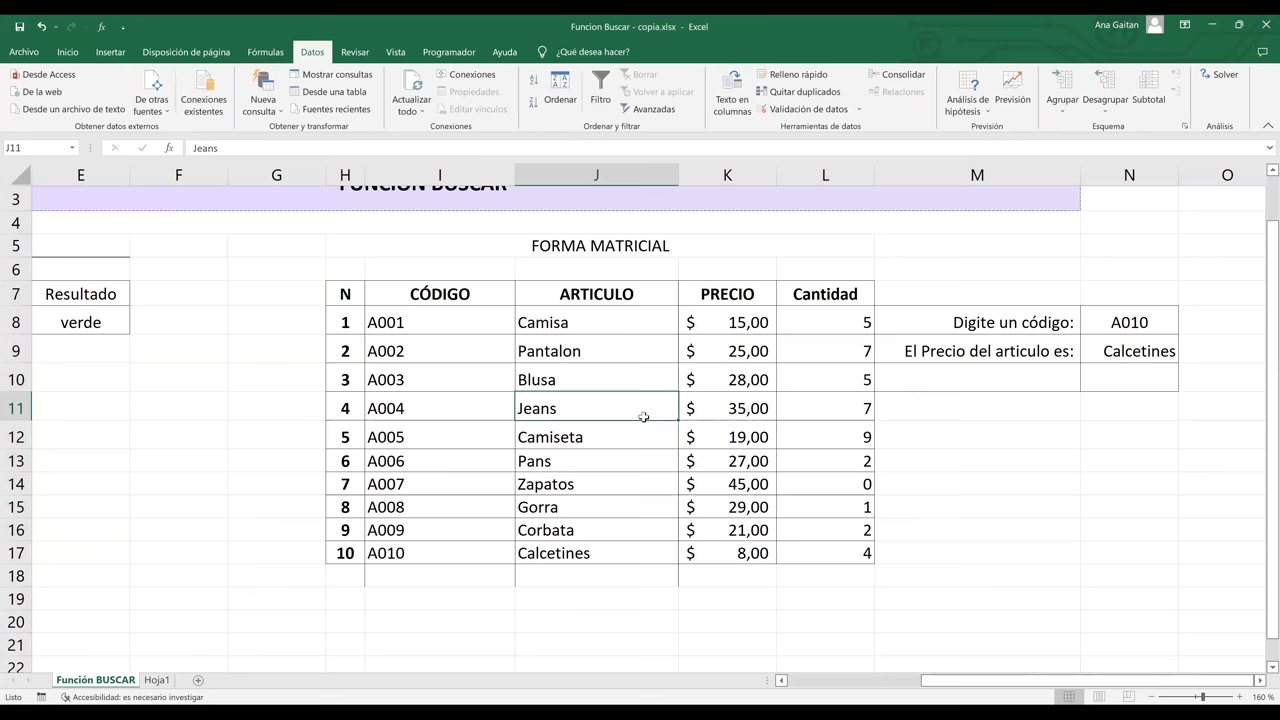
{"action": "left_click", "coordinate": [1131, 327]}
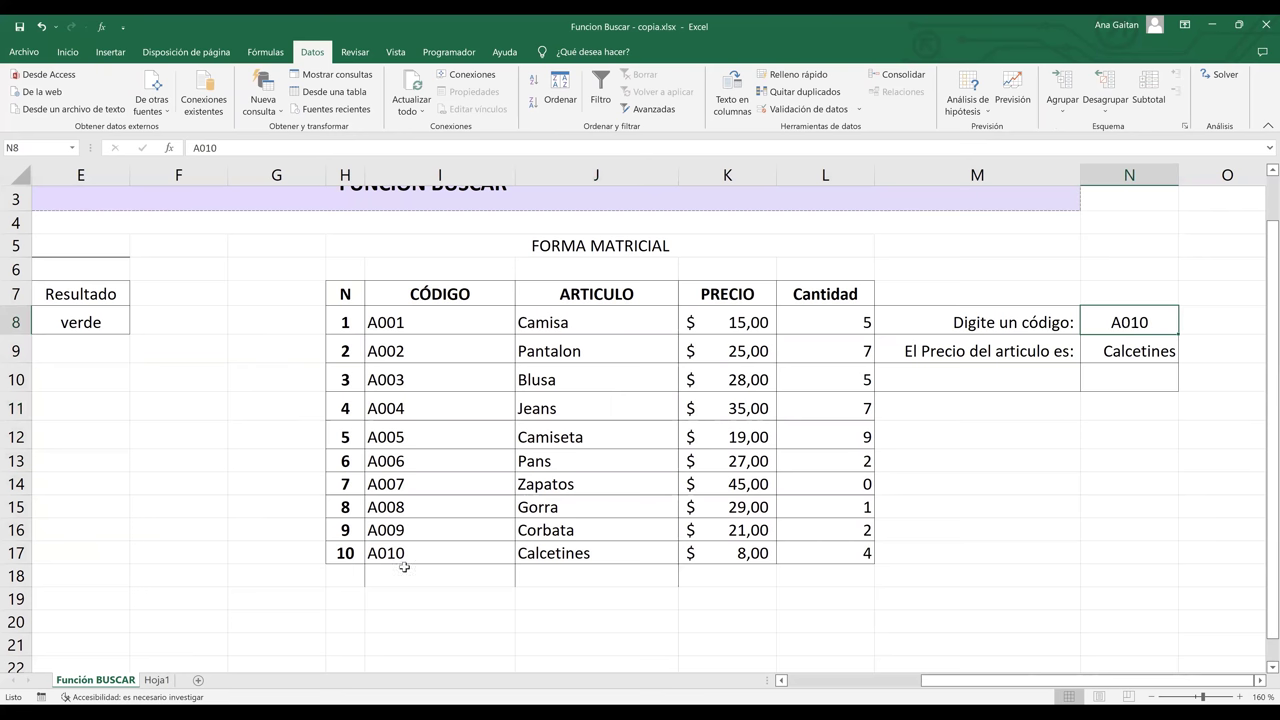
{"action": "left_click", "coordinate": [571, 565]}
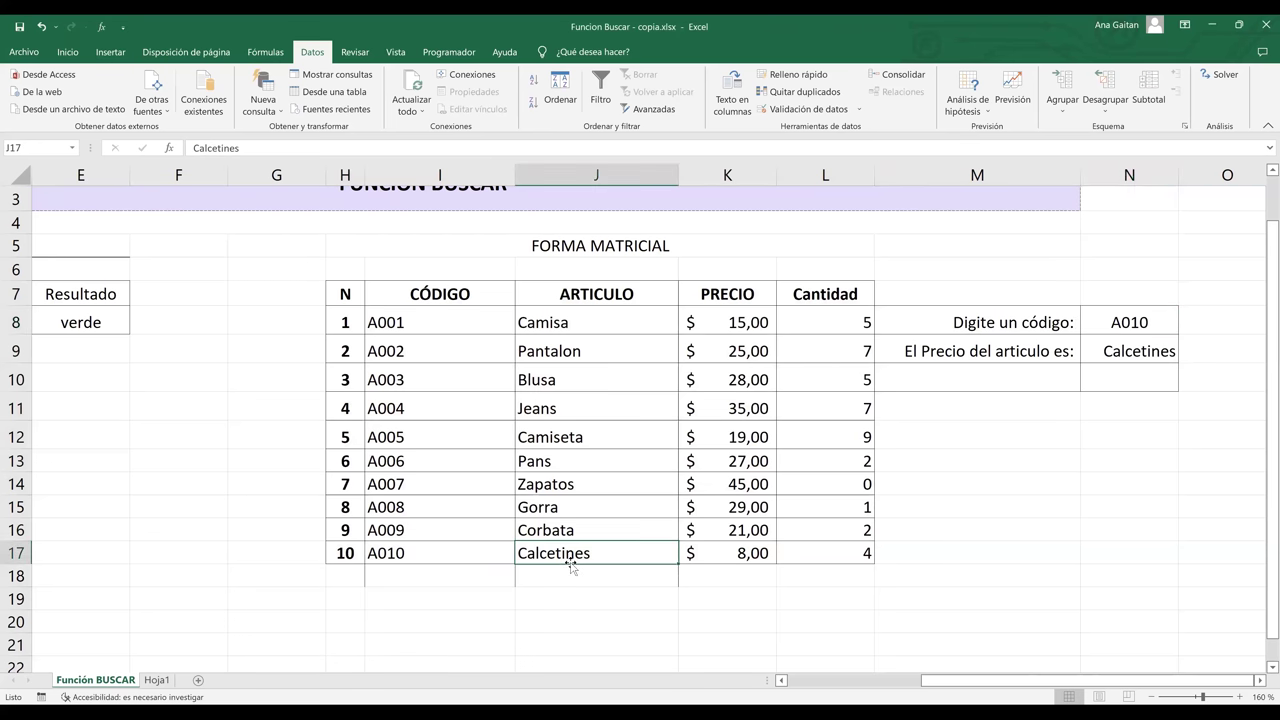
{"action": "left_click", "coordinate": [1130, 355]}
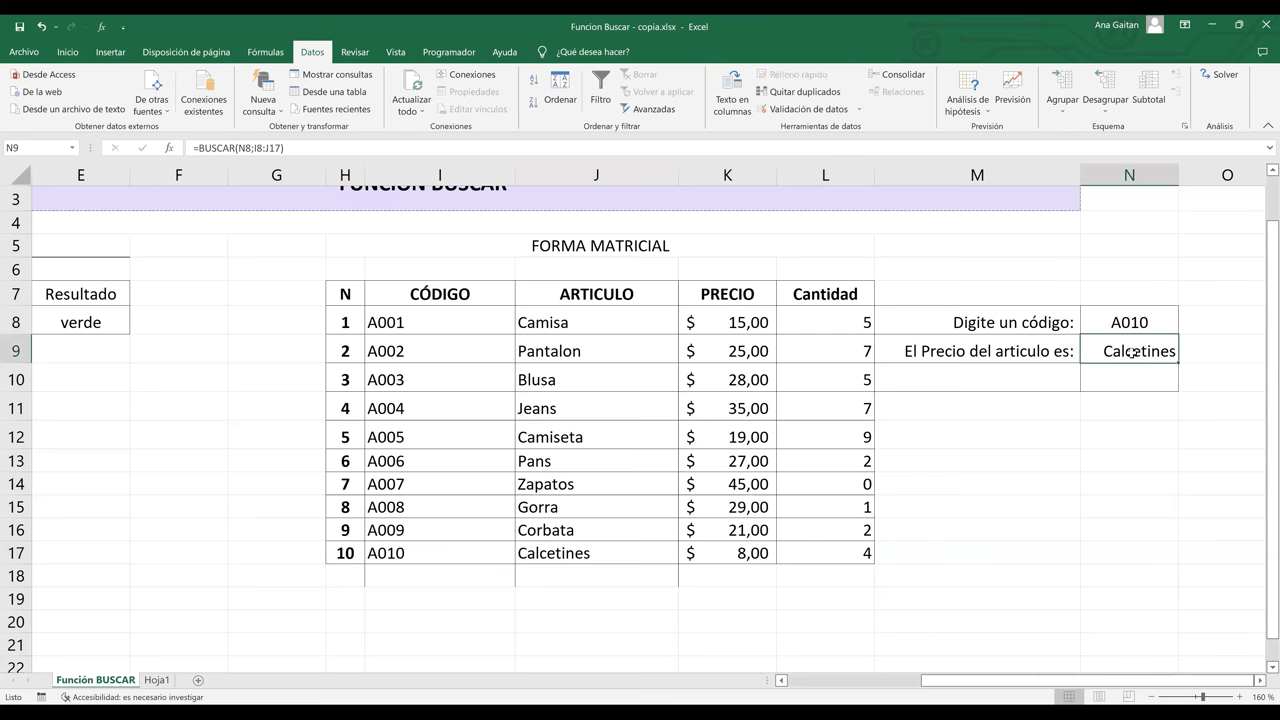
{"action": "left_click", "coordinate": [1012, 380]}
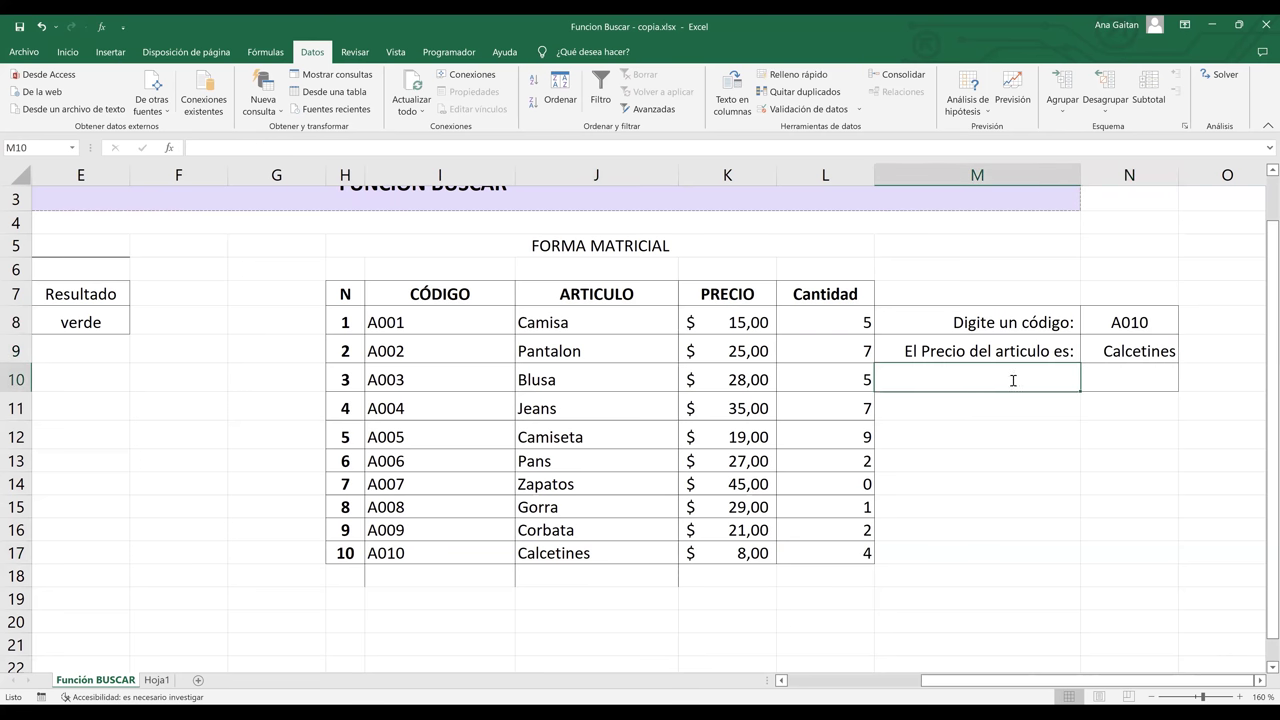
{"action": "type", "text": "p"}
{"action": "key", "text": "BackSpace"}
{"action": "type", "text": "Precio"}
{"action": "key", "text": "BackSpace"}
{"action": "key", "text": "BackSpace"}
{"action": "key", "text": "BackSpace"}
{"action": "key", "text": "BackSpace"}
{"action": "key", "text": "BackSpace"}
{"action": "key", "text": "BackSpace"}
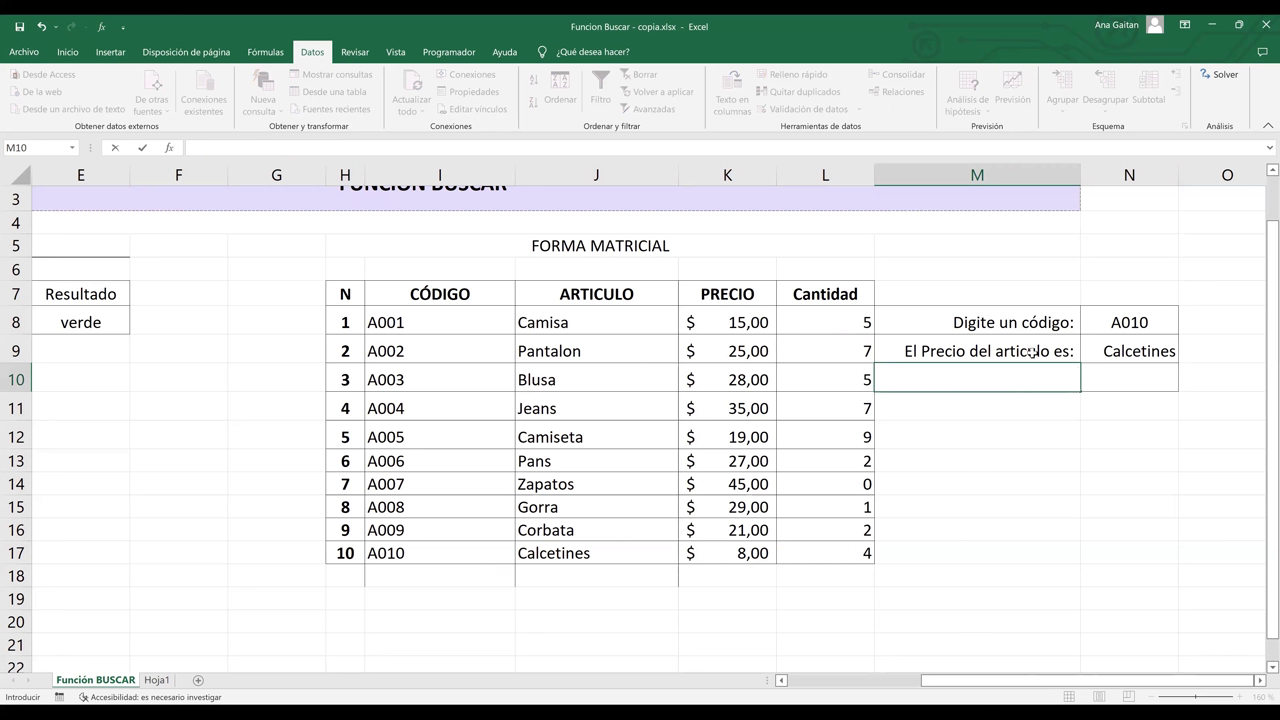
Step: Extend the matrix of the BUSCAR formula in N9 to the code, article and price columns, I8:K17
{"action": "double_click", "coordinate": [1127, 350]}
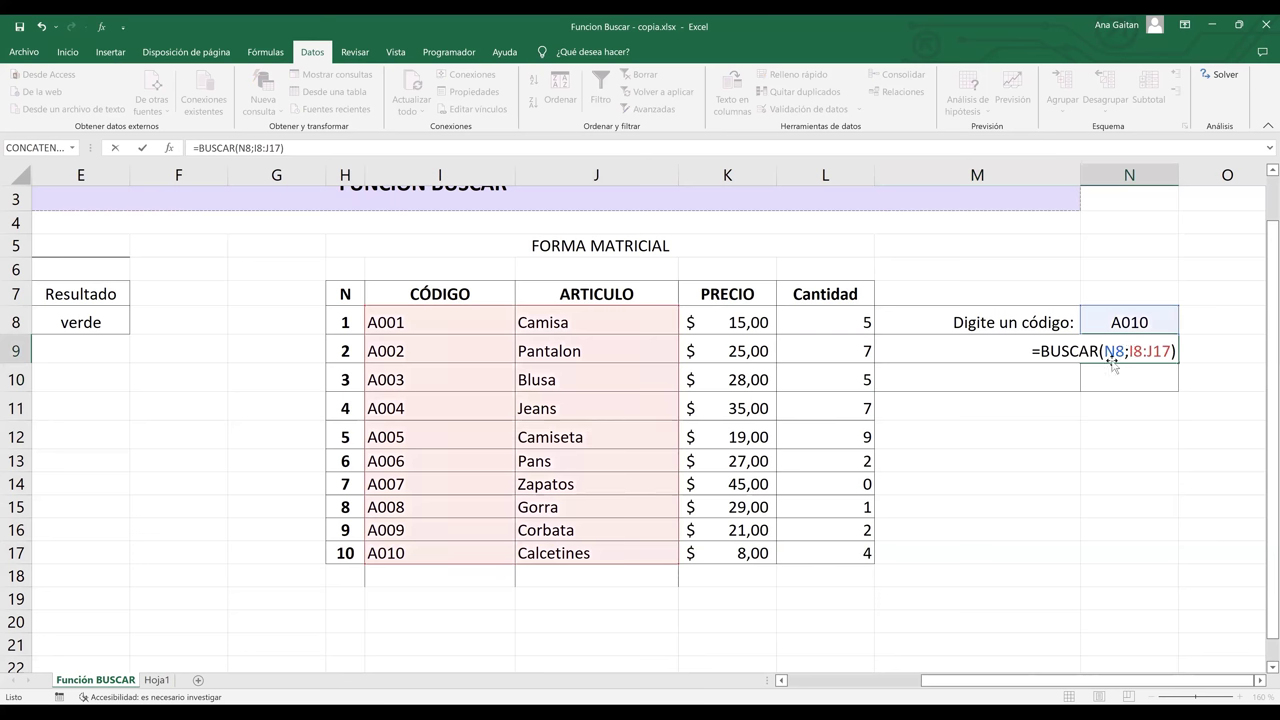
{"action": "key", "text": "Return"}
{"action": "left_click", "coordinate": [1142, 350]}
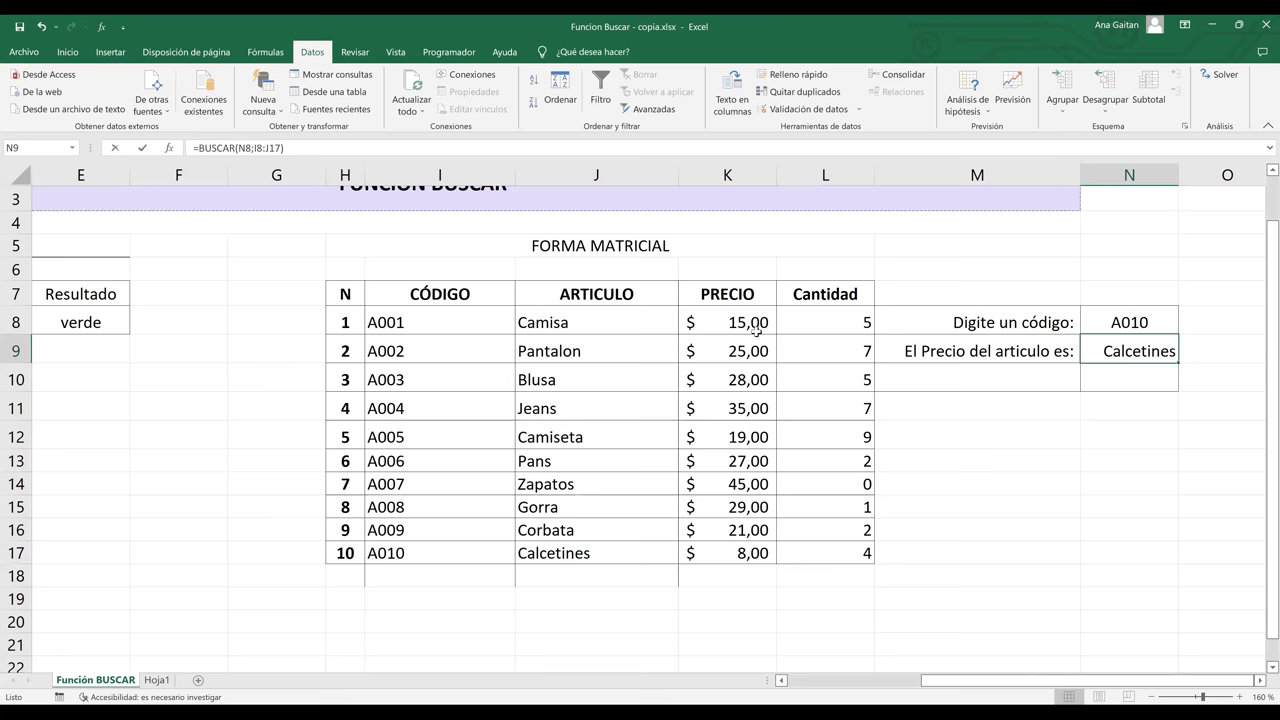
{"action": "key", "text": "F2"}
{"action": "key", "text": "Left"}
{"action": "key", "text": "BackSpace"}
{"action": "key", "text": "BackSpace"}
{"action": "key", "text": "BackSpace"}
{"action": "key", "text": "BackSpace"}
{"action": "key", "text": "BackSpace"}
{"action": "key", "text": "BackSpace"}
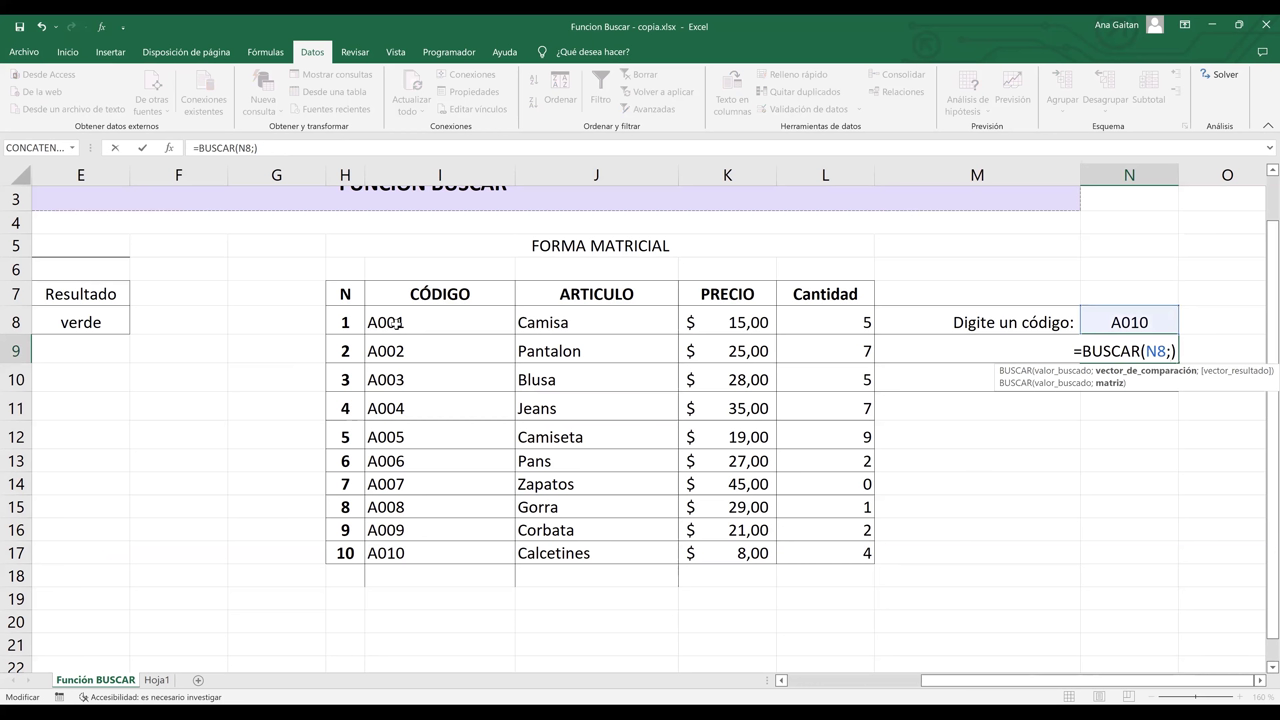
{"action": "left_click", "coordinate": [397, 323]}
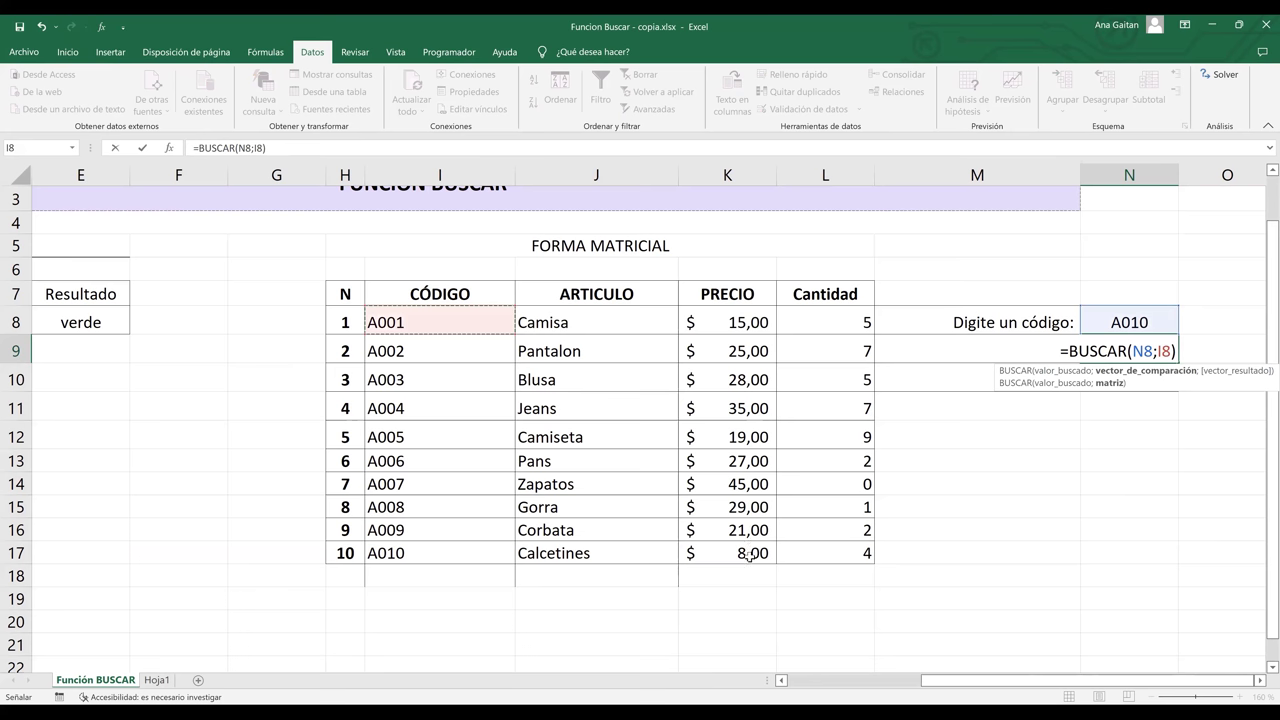
{"action": "left_click_drag", "start_coordinate": [749, 556], "coordinate": [749, 556]}
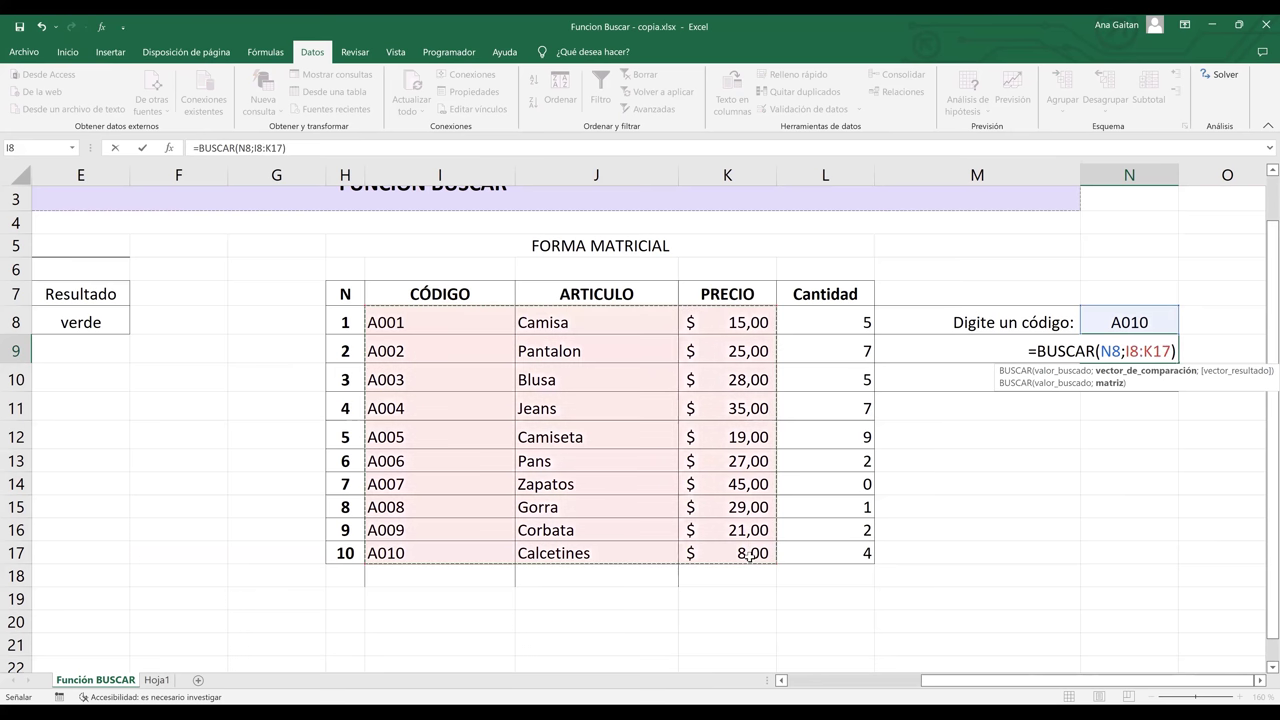
{"action": "key", "text": "Return"}
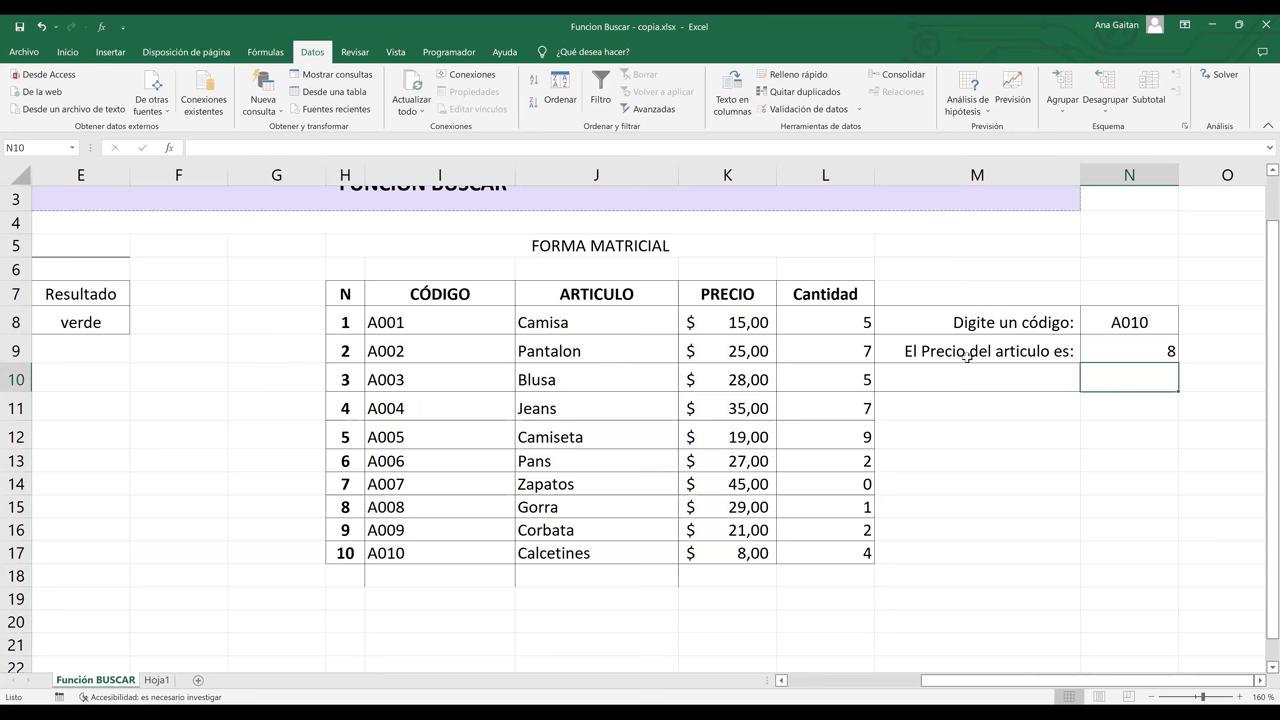
Step: Check the price returned in N9 against the price in the table row for code A010
{"action": "key", "text": "Up"}
{"action": "key", "text": "Up"}
{"action": "left_click_drag", "start_coordinate": [1057, 356], "coordinate": [1123, 351]}
{"action": "left_click", "coordinate": [1123, 351]}
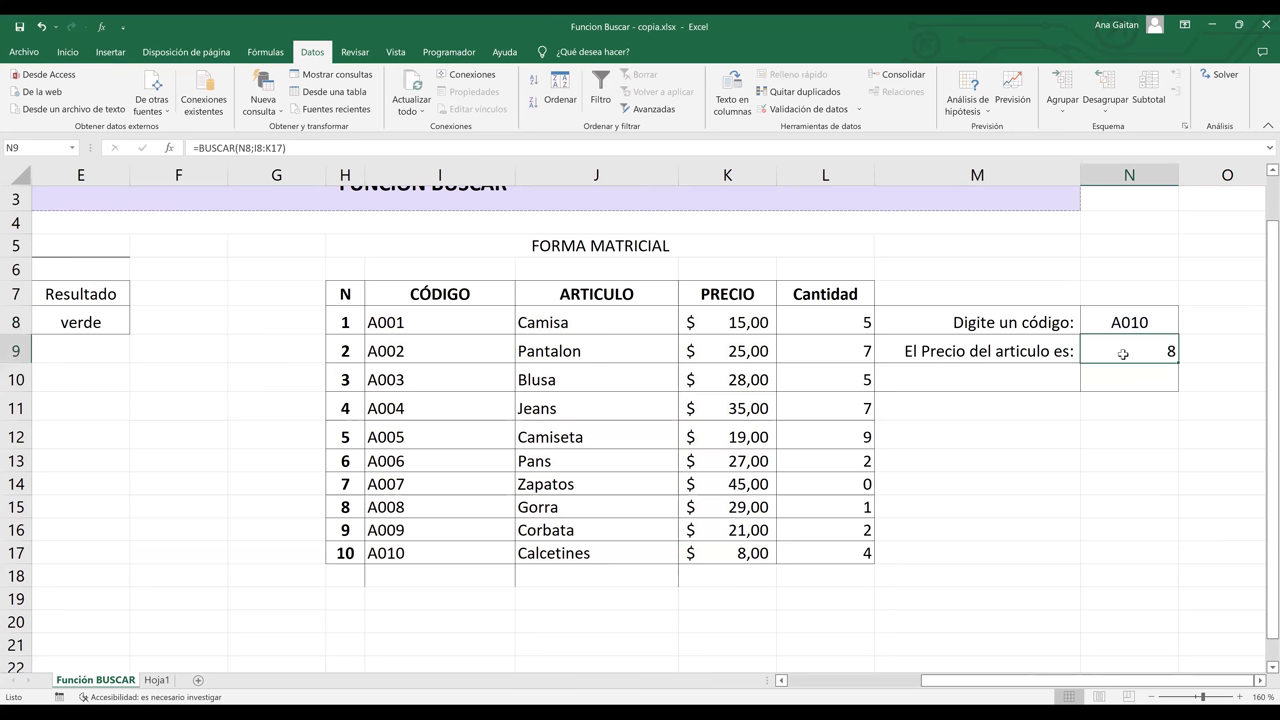
{"action": "left_click", "coordinate": [395, 553]}
{"action": "key", "text": "Right"}
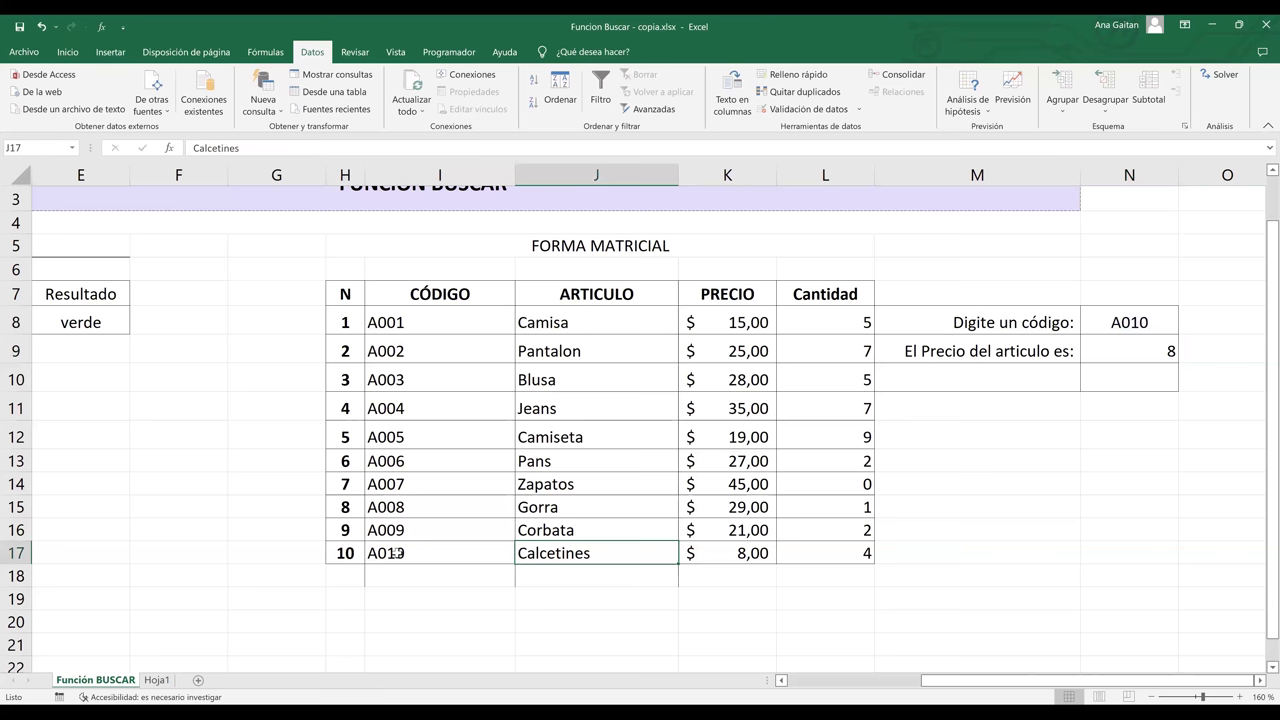
{"action": "key", "text": "Right"}
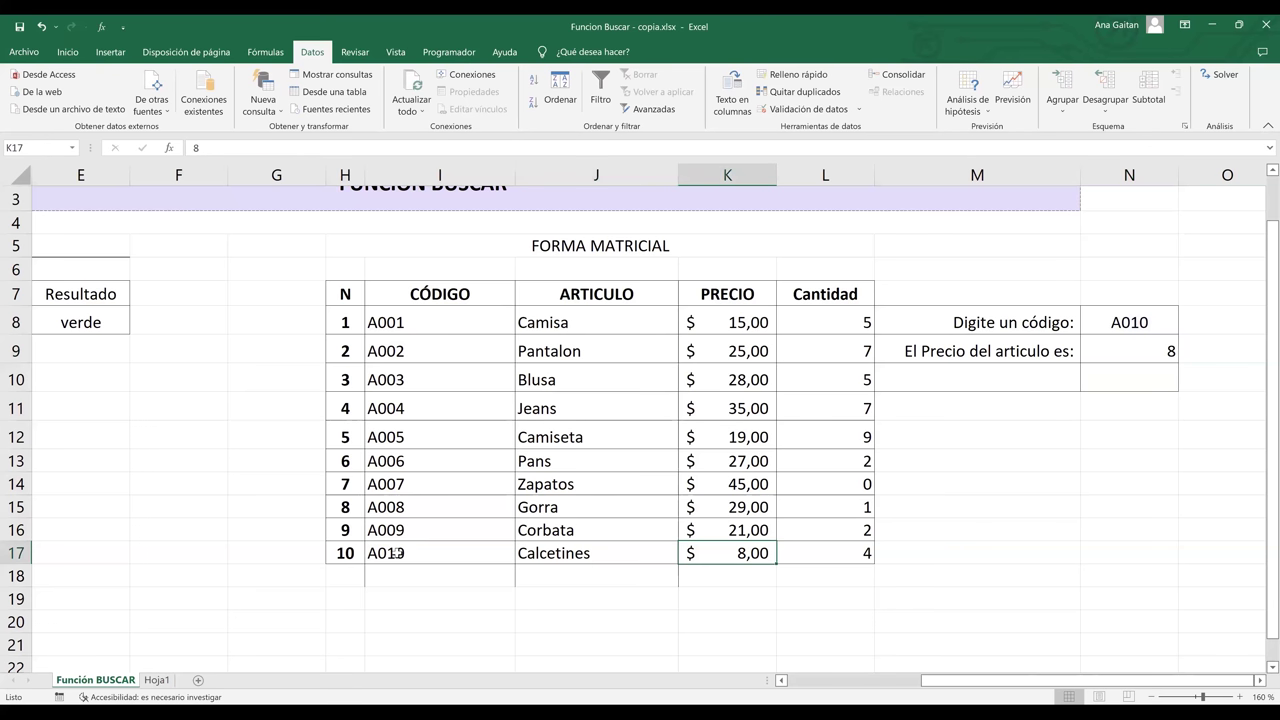
Step: Add the label "El Nombre del articulo es:" in cell M10, below the price label
{"action": "left_click", "coordinate": [978, 383]}
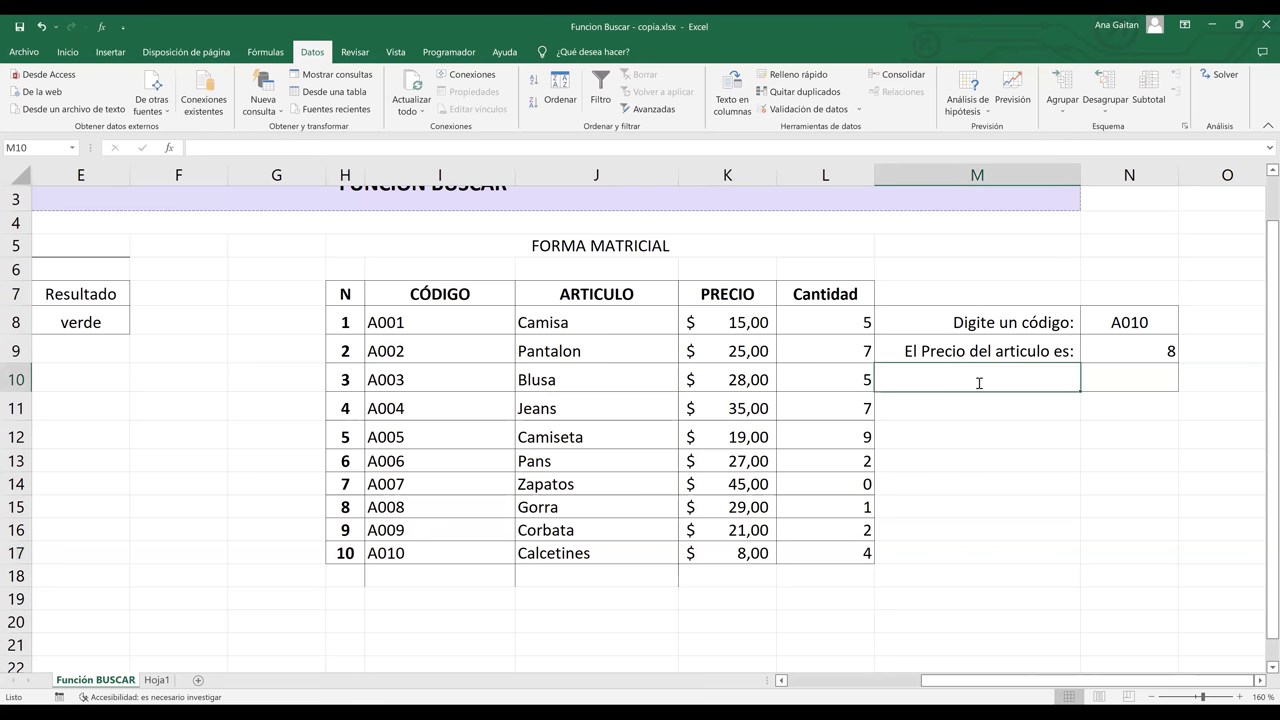
{"action": "type", "text": "El "}
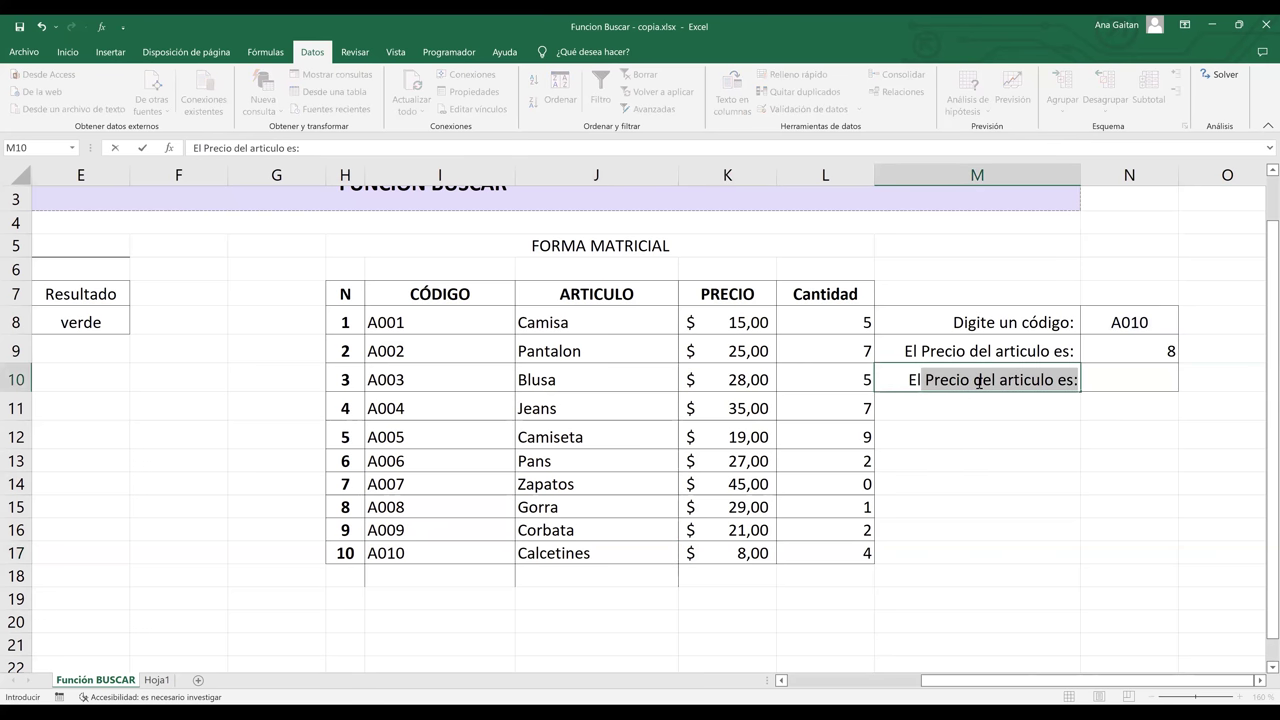
{"action": "type", "text": "A"}
{"action": "key", "text": "BackSpace"}
{"action": "key", "text": "BackSpace"}
{"action": "type", "text": "a"}
{"action": "key", "text": "BackSpace"}
{"action": "key", "text": "BackSpace"}
{"action": "type", "text": "Nombre d"}
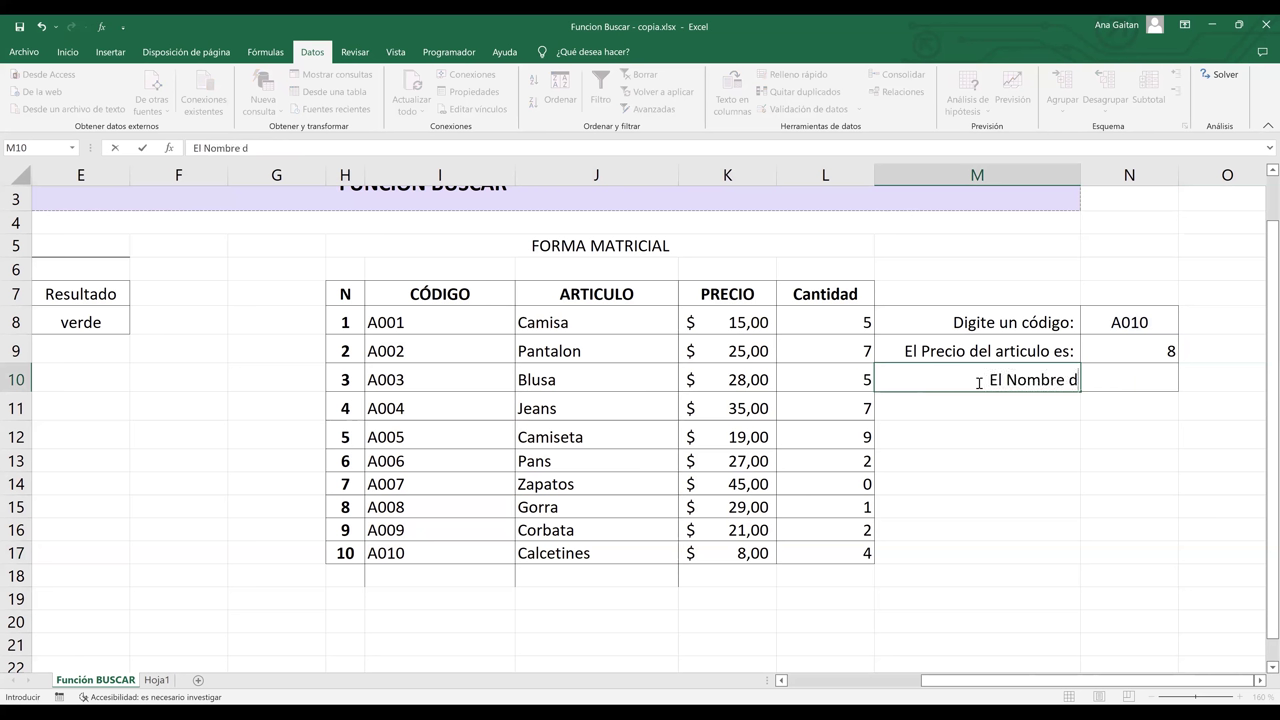
{"action": "type", "text": "el a"}
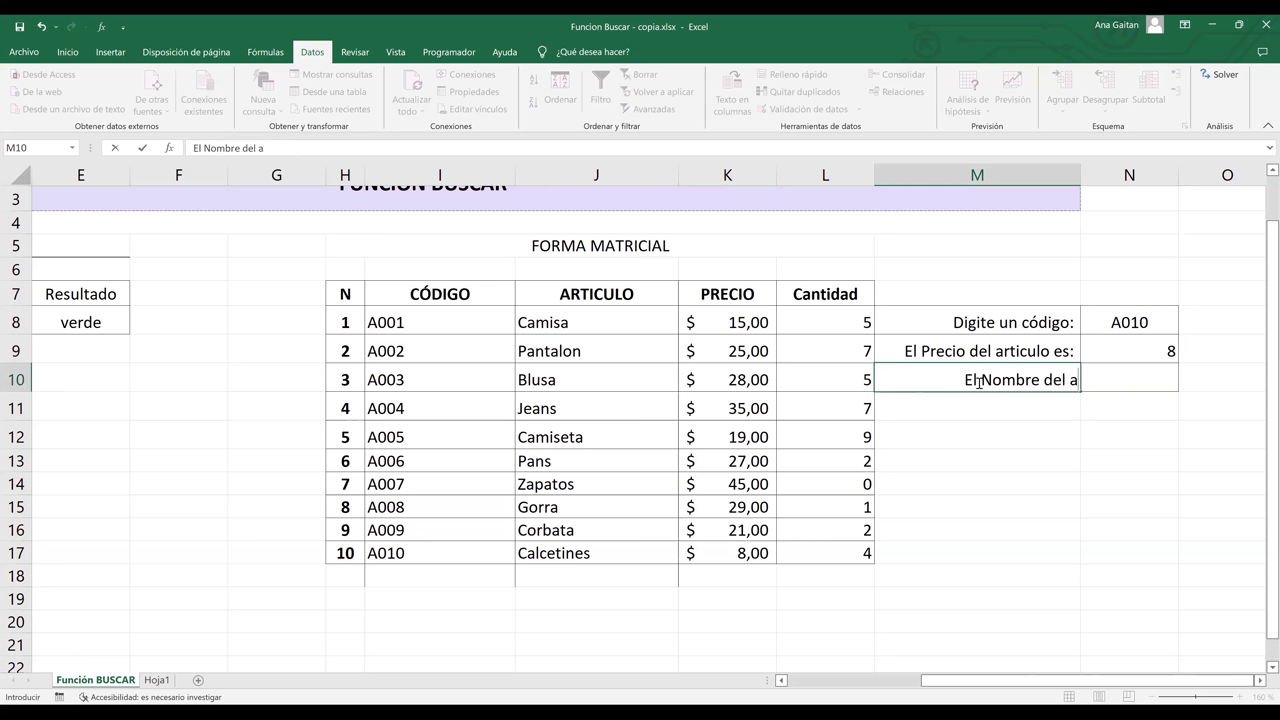
{"action": "type", "text": "rt"}
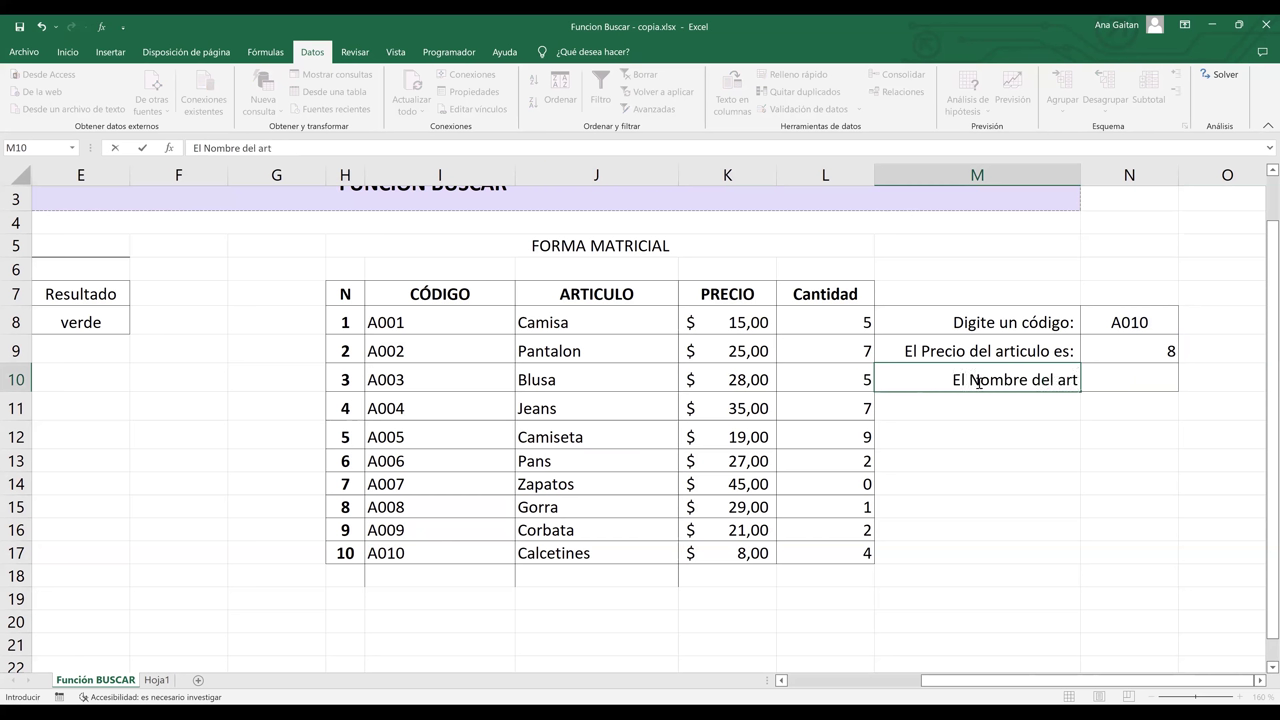
{"action": "type", "text": "iculo es"}
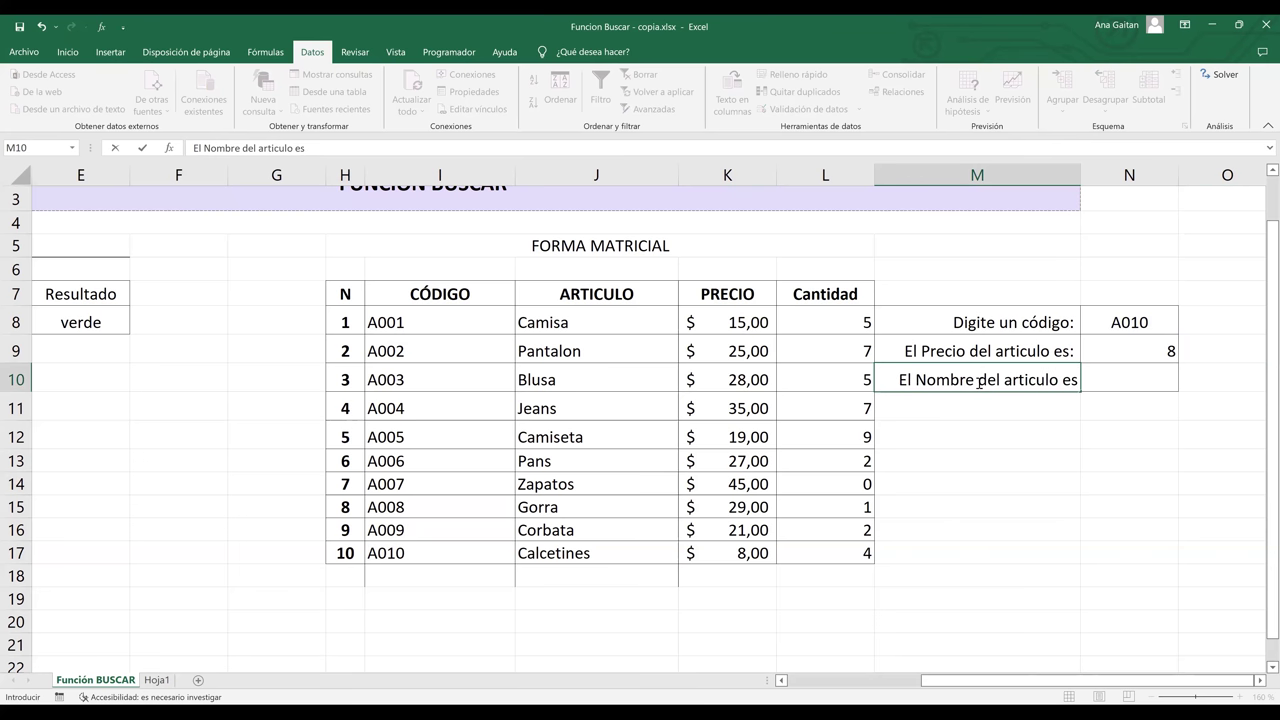
{"action": "type", "text": ":"}
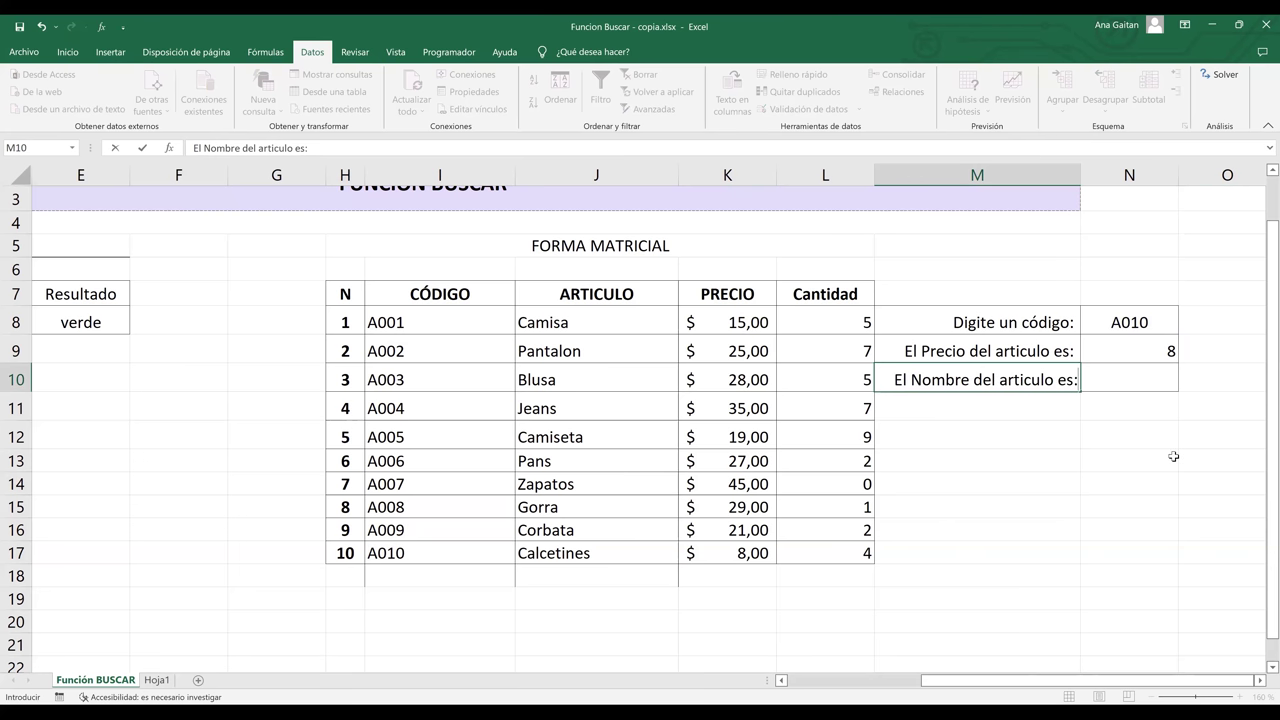
{"action": "left_click", "coordinate": [1171, 459]}
Step: Enter the formula =BUSCAR(N8;I8:J17) in N10 to return the article name for the code in N8
{"action": "key", "text": "Up"}
{"action": "key", "text": "Up"}
{"action": "key", "text": "Up"}
{"action": "key", "text": "Up"}
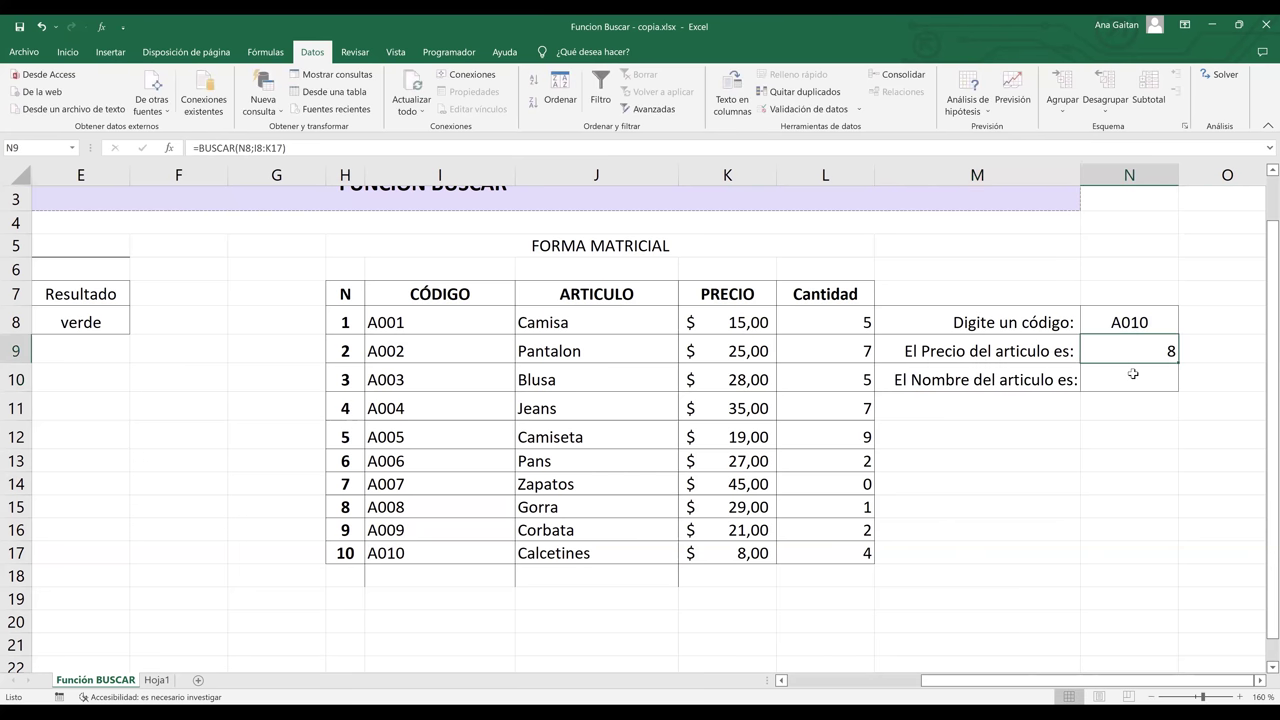
{"action": "left_click", "coordinate": [1133, 374]}
{"action": "type", "text": "="}
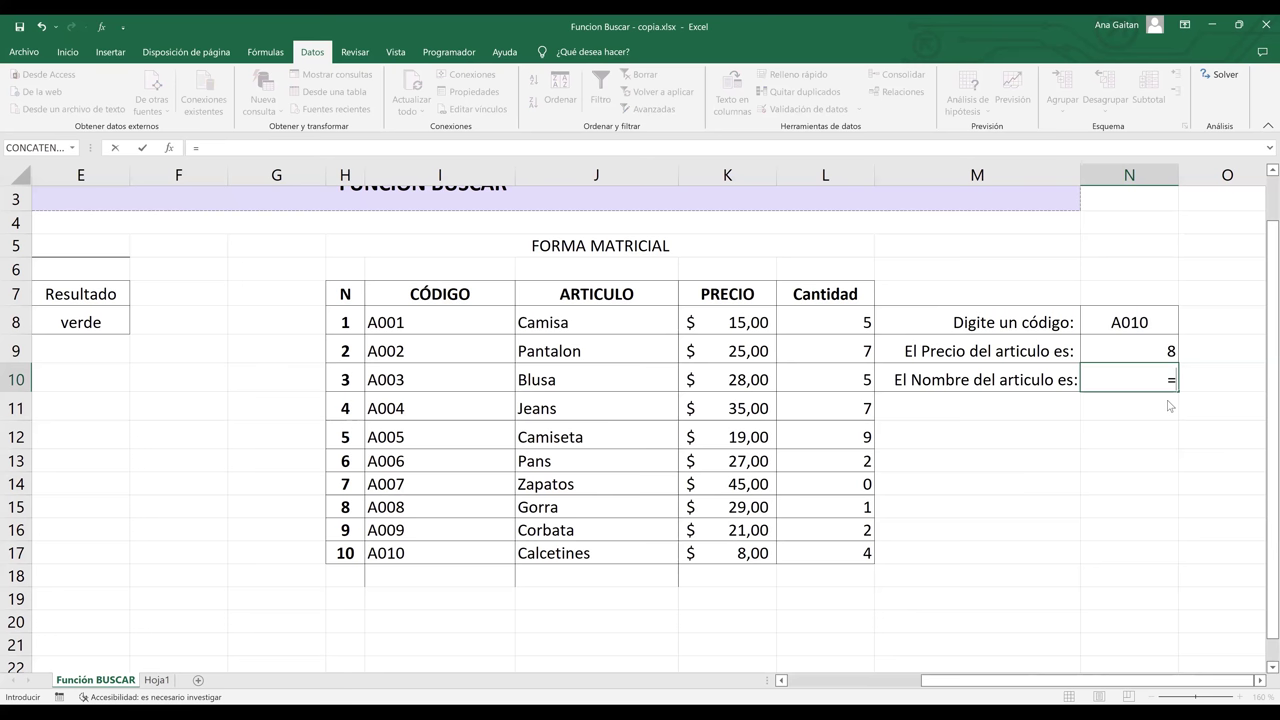
{"action": "type", "text": "buscar"}
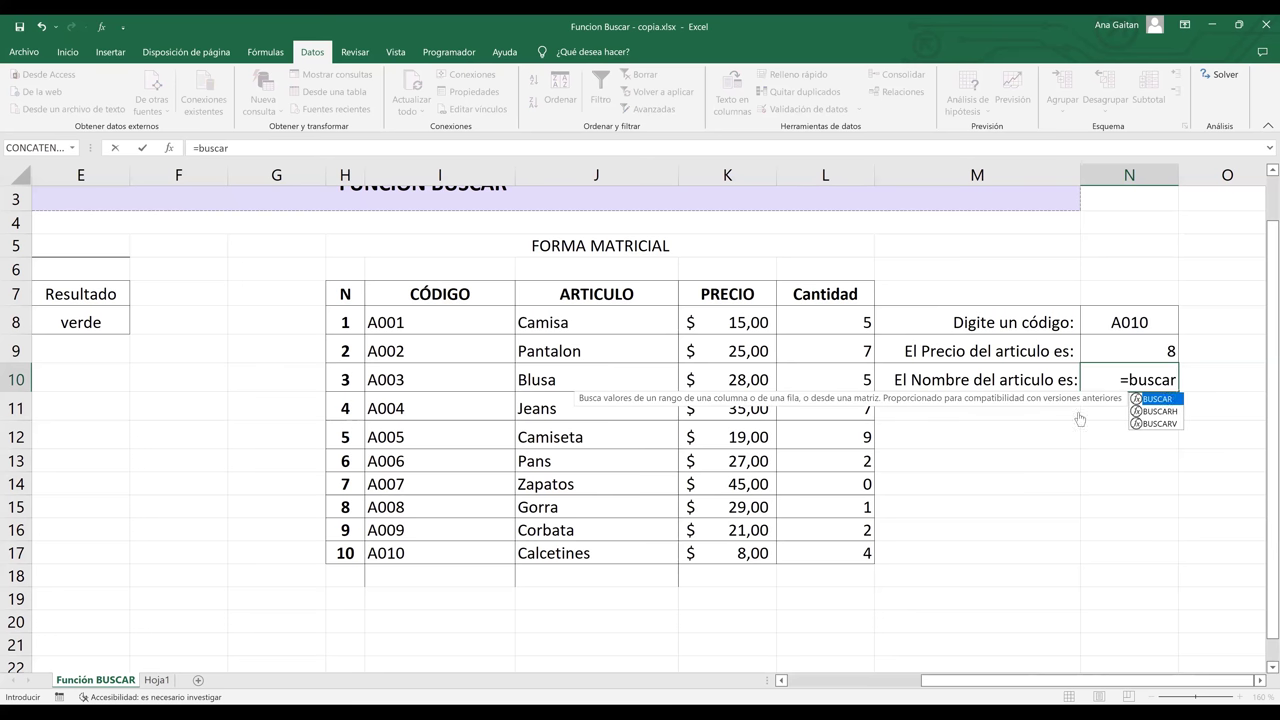
{"action": "key", "text": "Tab"}
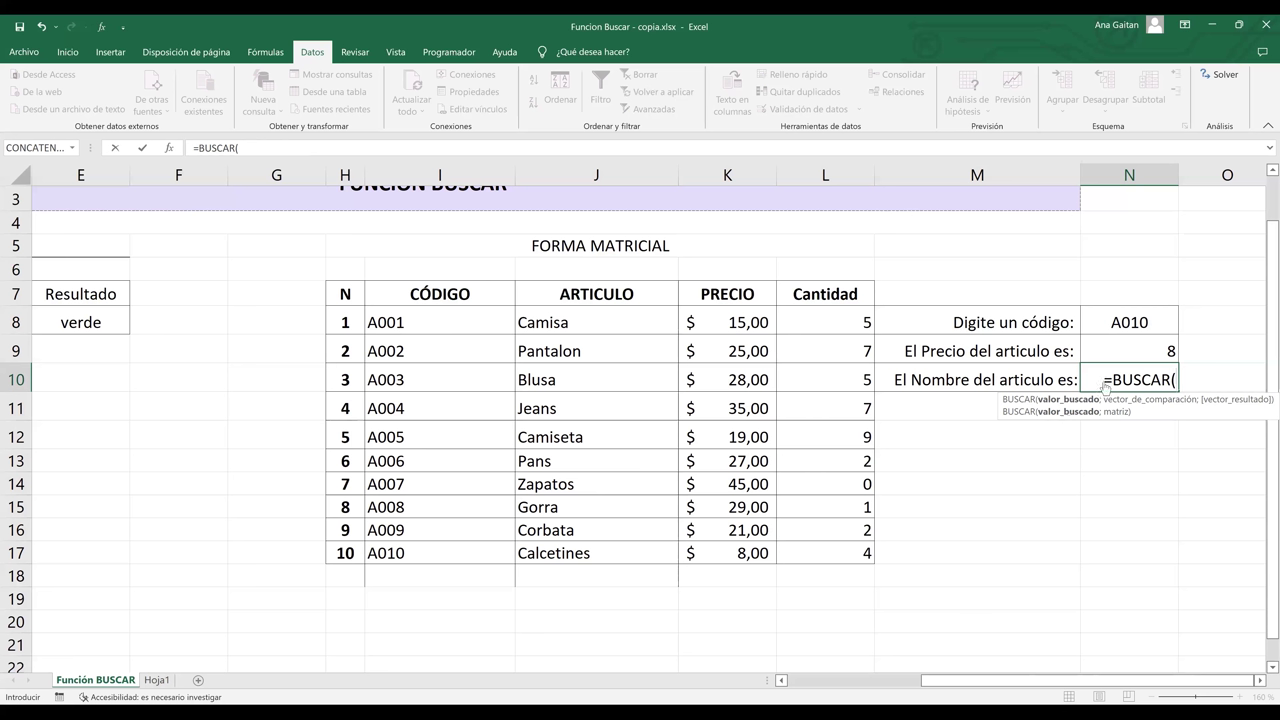
{"action": "left_click", "coordinate": [1136, 316]}
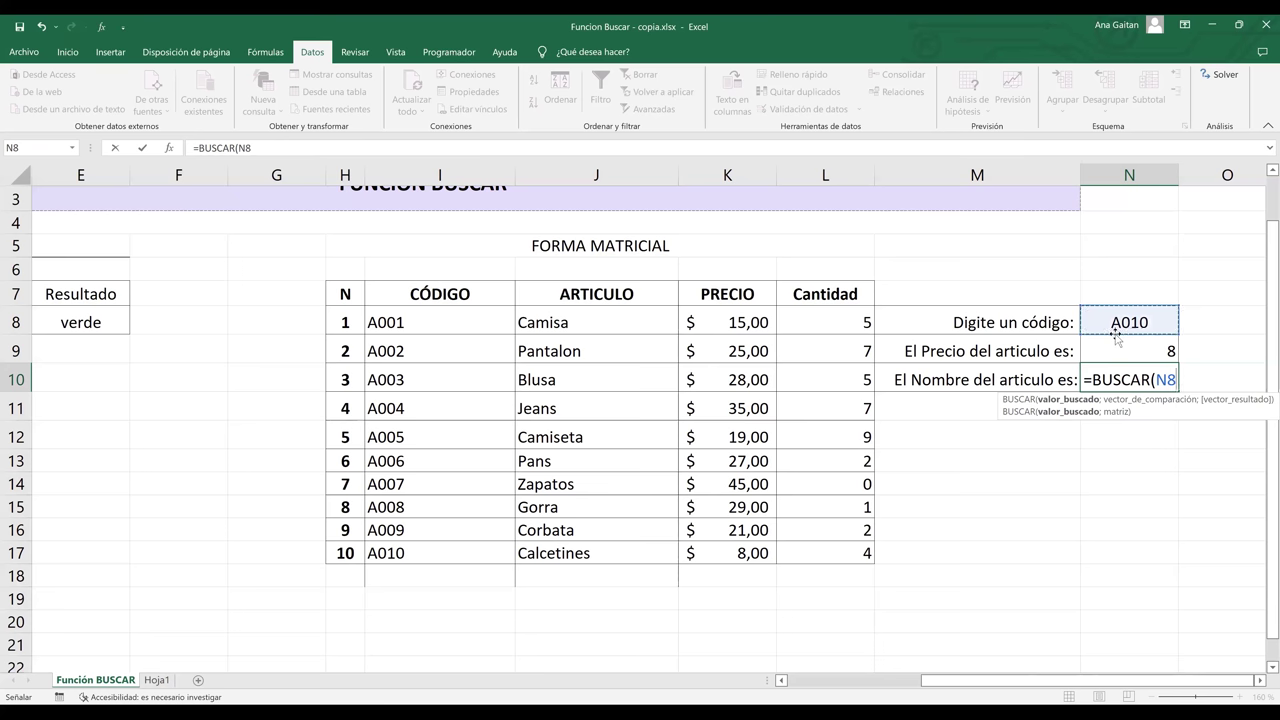
{"action": "type", "text": ";"}
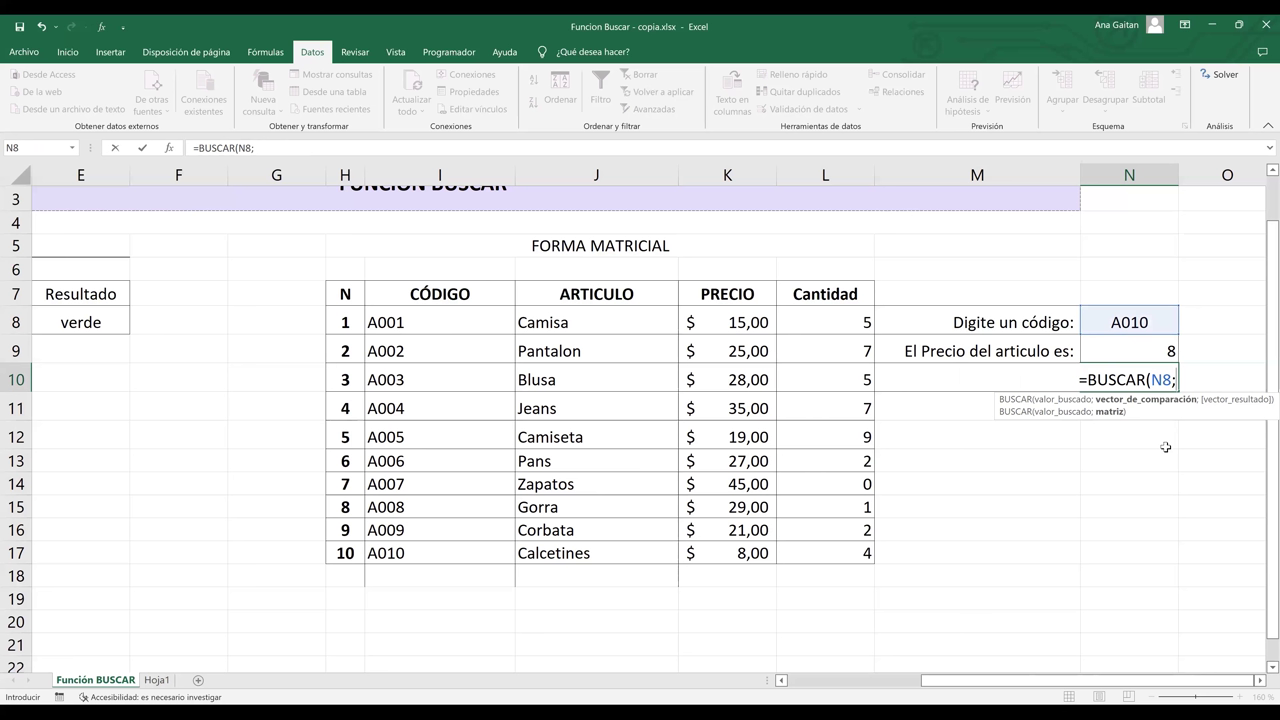
{"action": "left_click", "coordinate": [424, 322]}
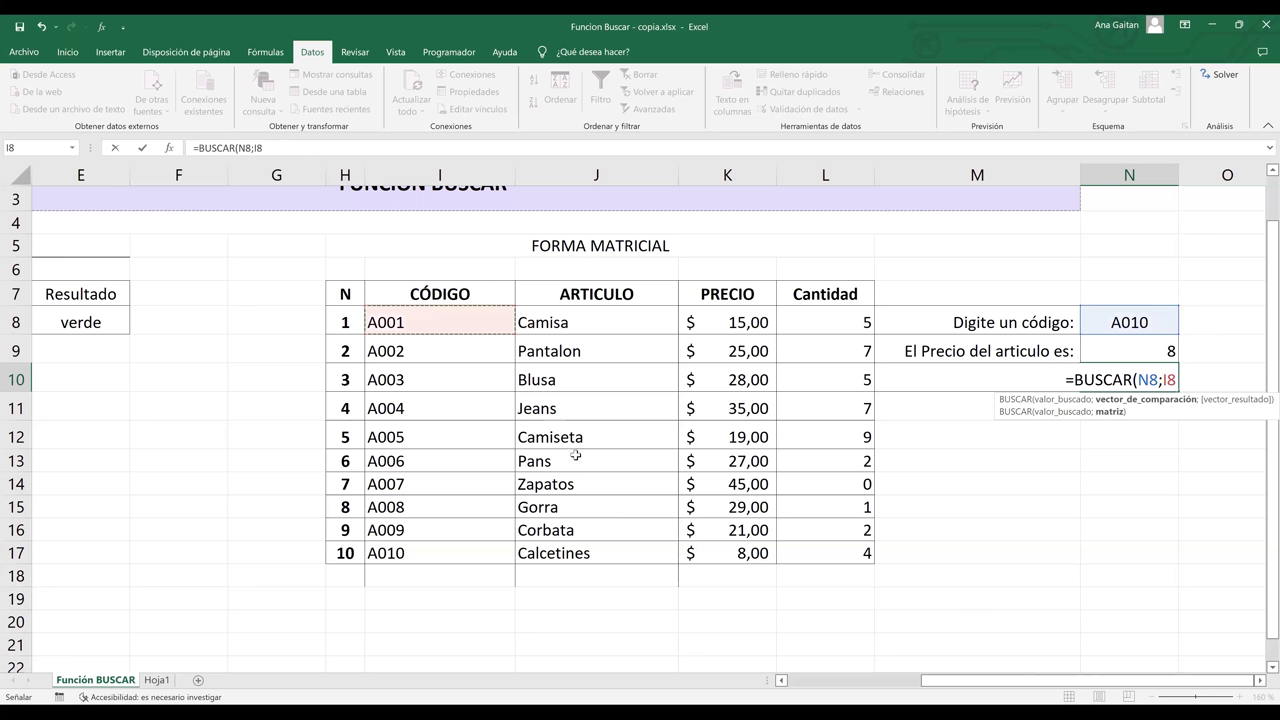
{"action": "left_click", "coordinate": [587, 553], "text": "shift"}
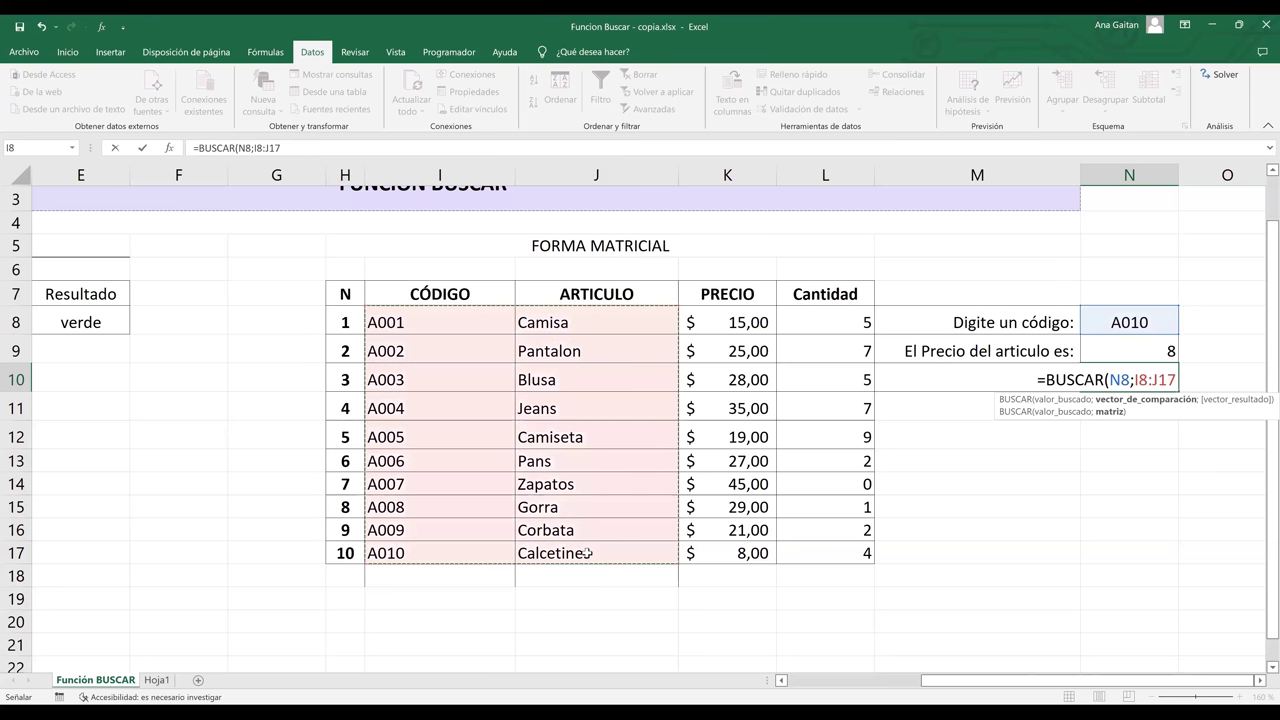
{"action": "type", "text": ")"}
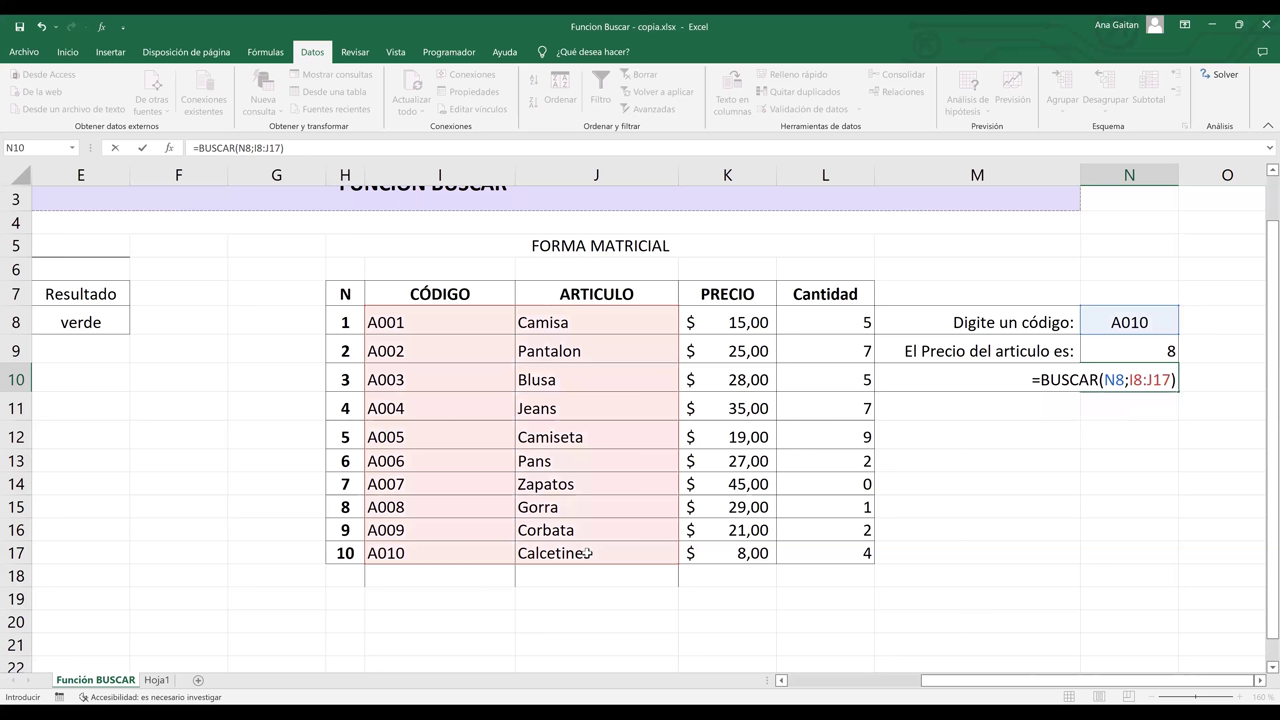
{"action": "key", "text": "Return"}
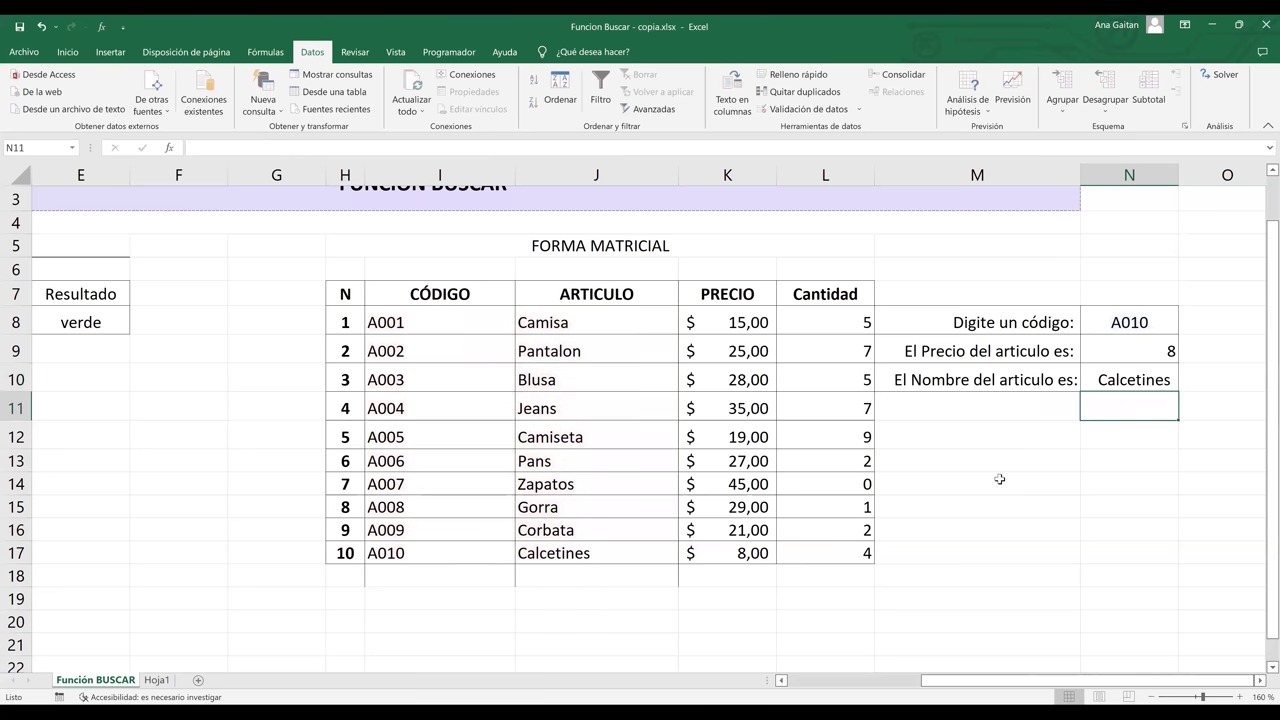
Step: Compare the article name returned in N10 with the table row for code A010
{"action": "left_click", "coordinate": [1128, 322]}
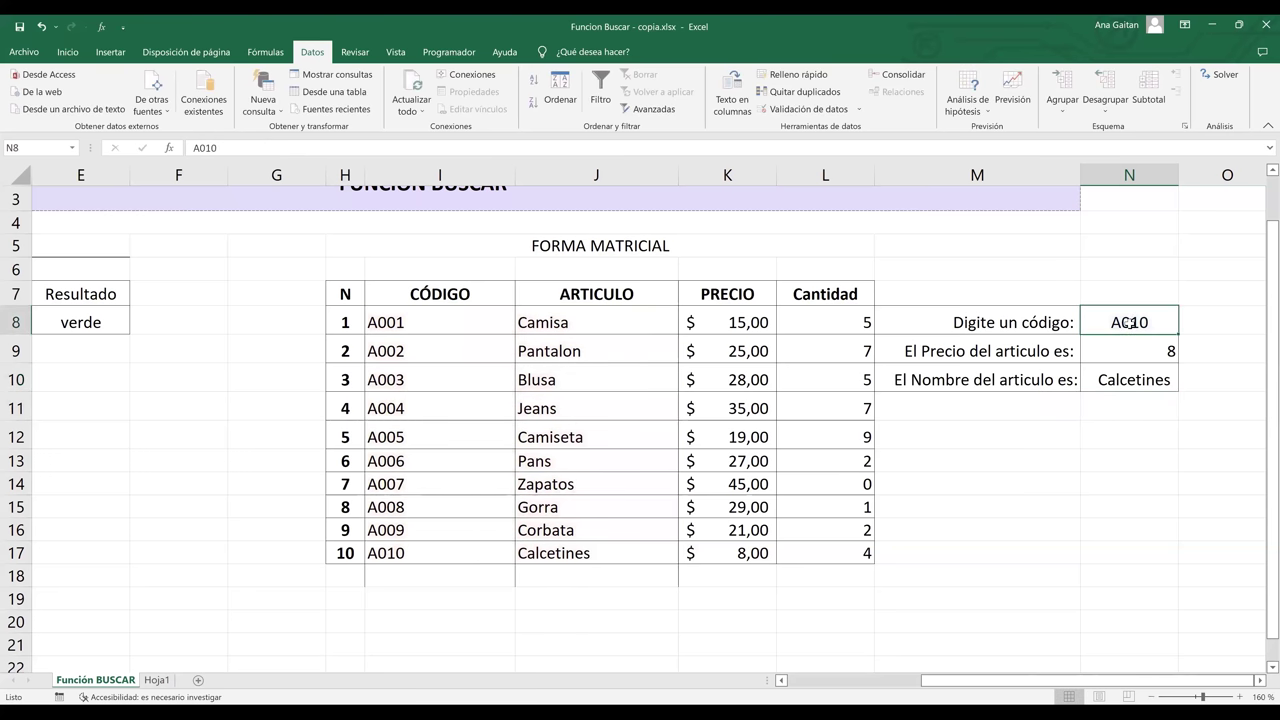
{"action": "left_click", "coordinate": [1127, 380]}
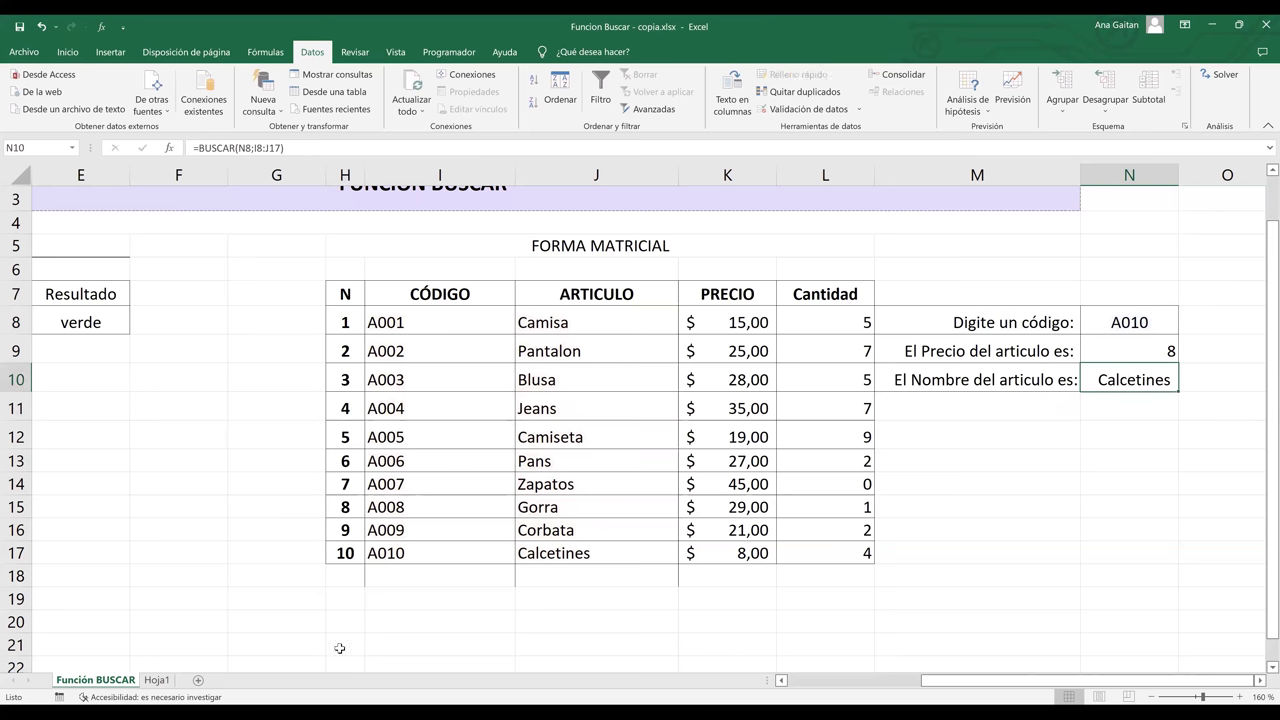
{"action": "left_click", "coordinate": [414, 553]}
{"action": "key", "text": "Right"}
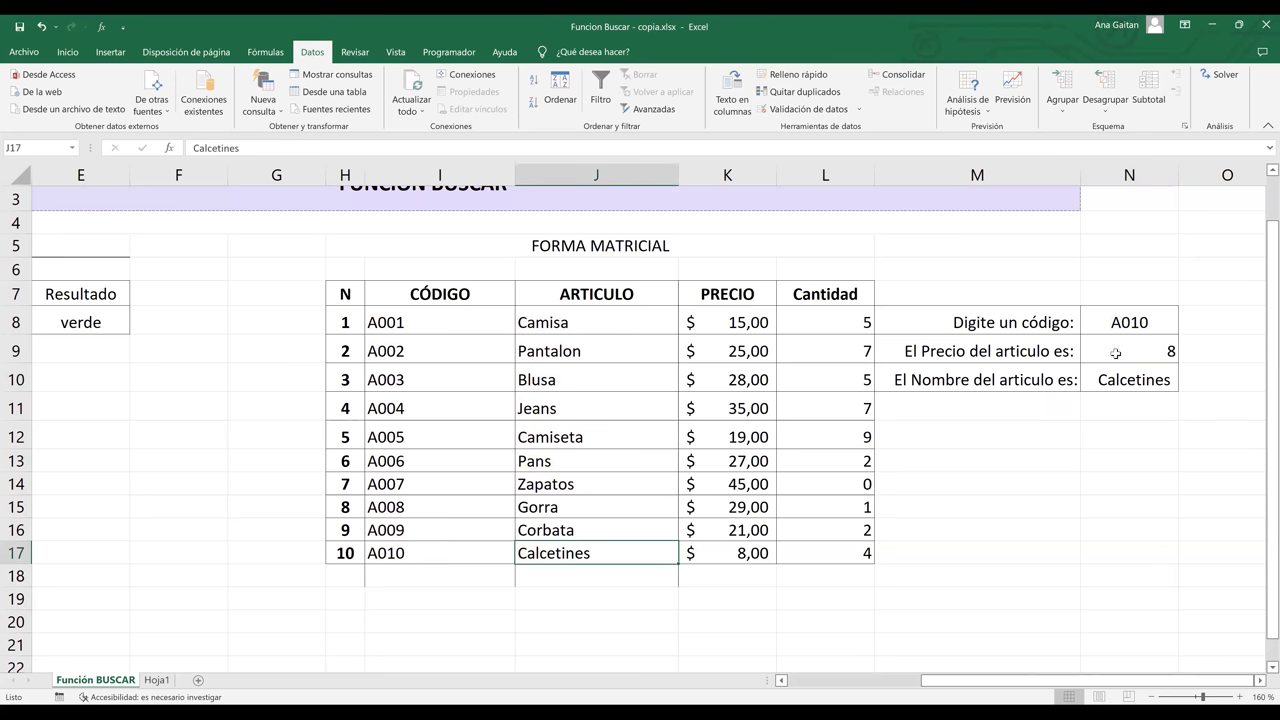
Step: Change the lookup code in N8 to A005
{"action": "left_click", "coordinate": [1143, 321]}
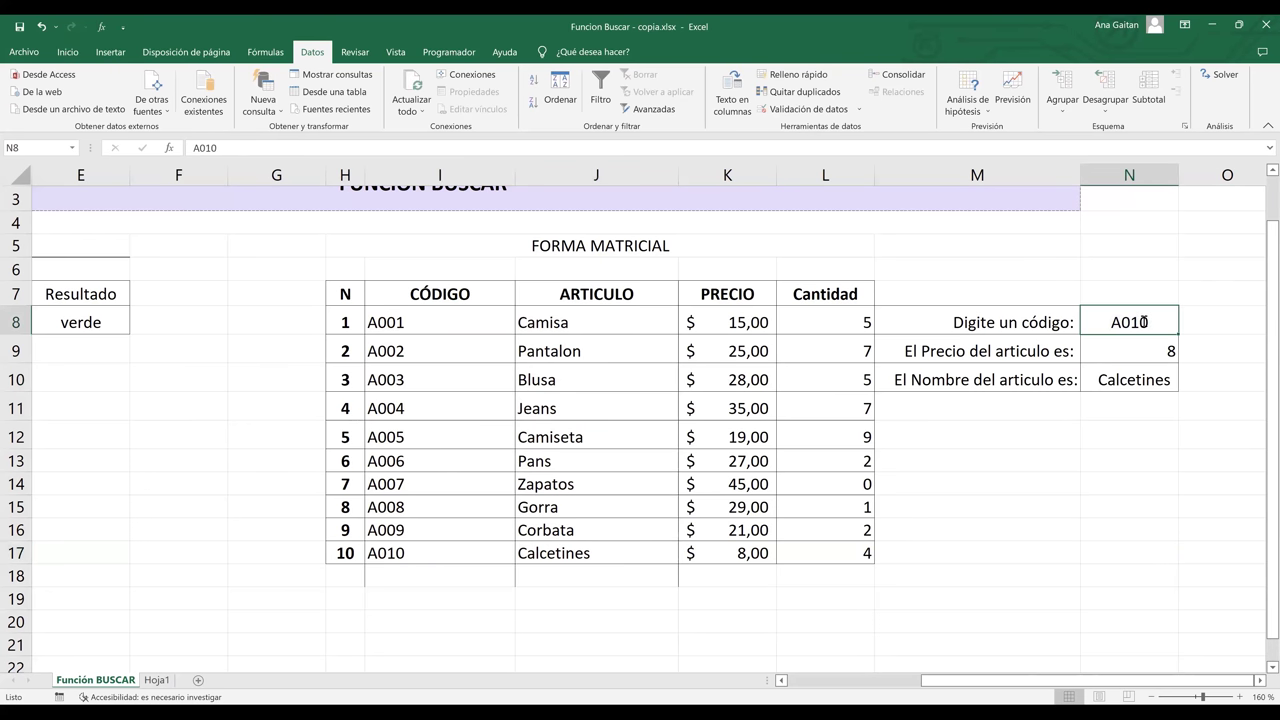
{"action": "key", "text": "BackSpace"}
{"action": "type", "text": "A005"}
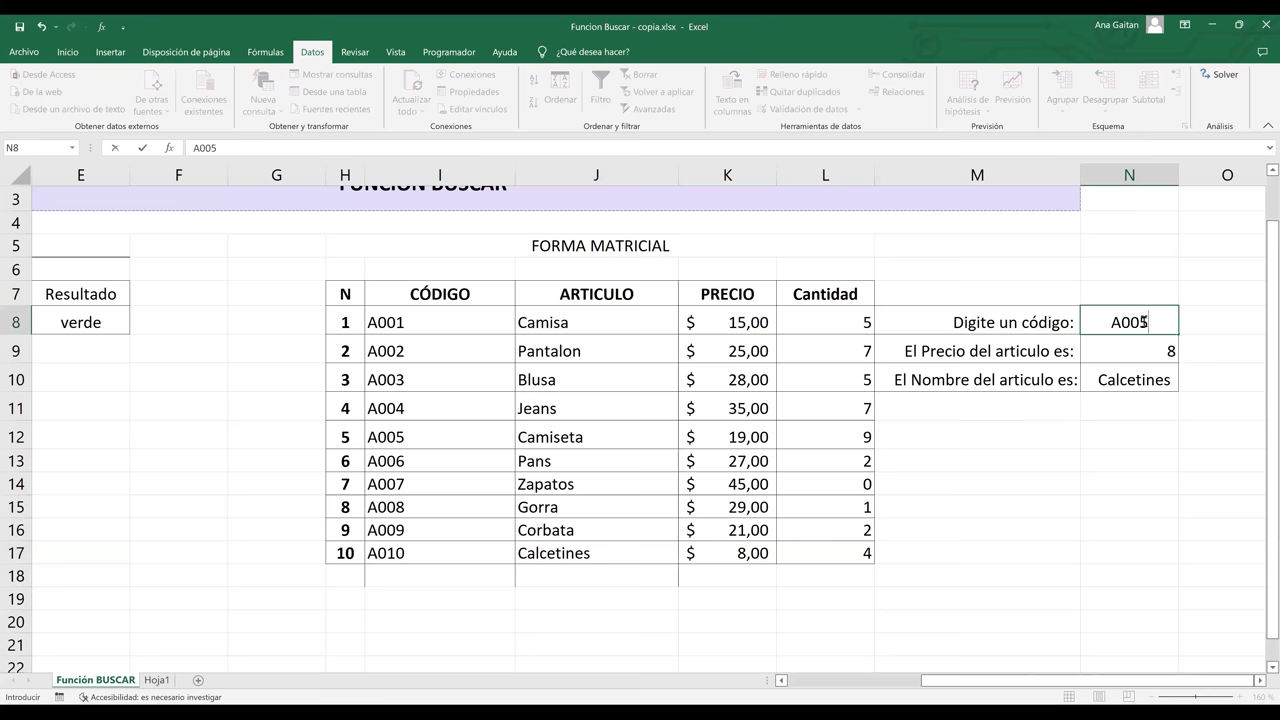
{"action": "left_click", "coordinate": [1147, 351]}
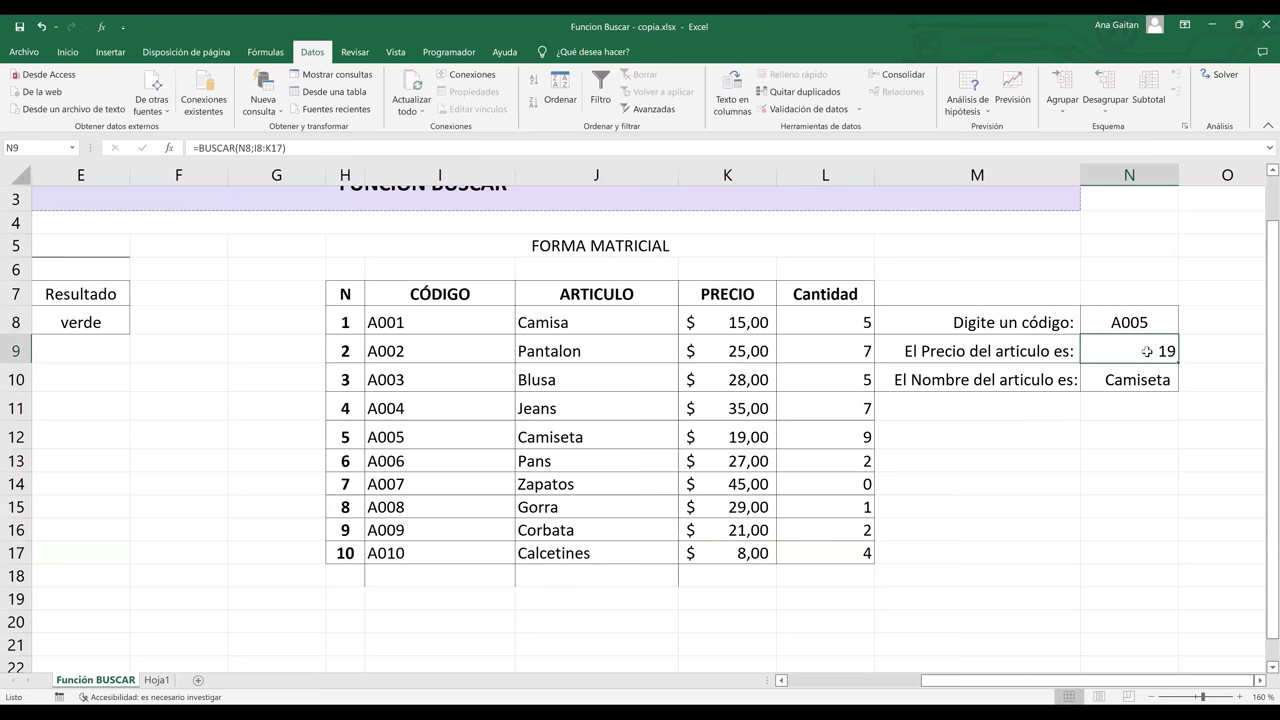
Step: Compare the returned price and article name with the table row for code A005
{"action": "left_click", "coordinate": [1032, 352]}
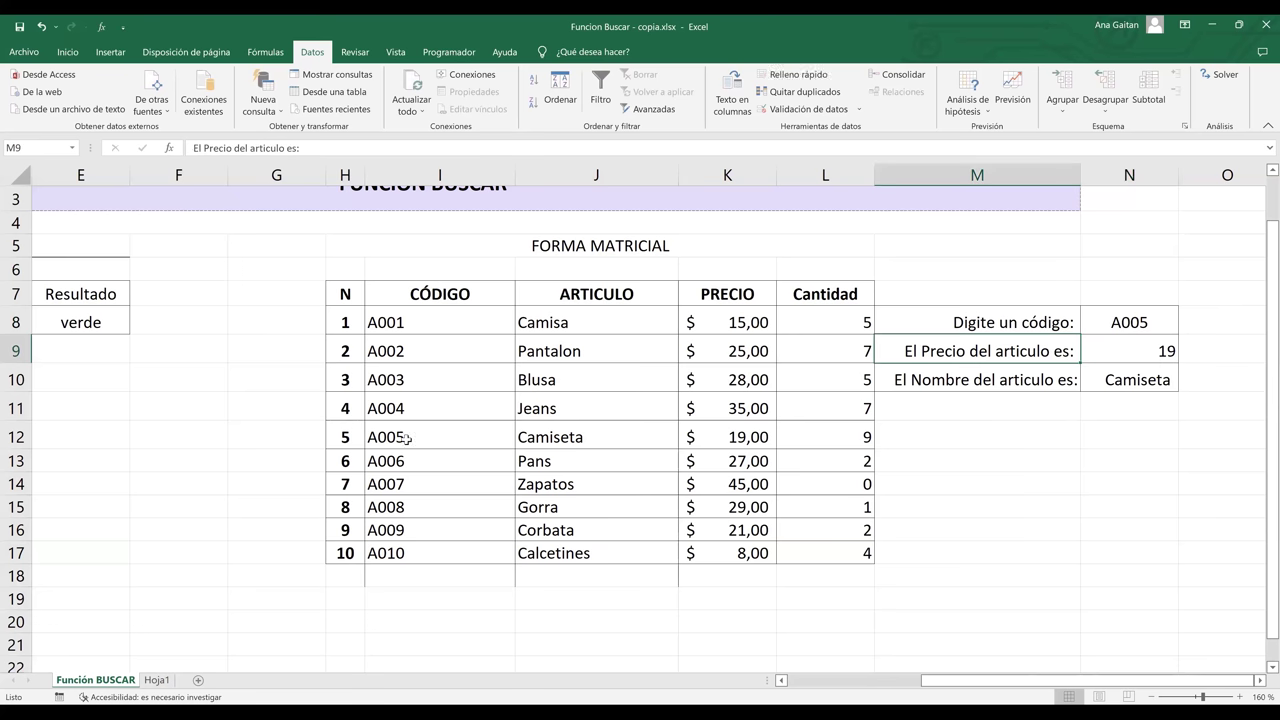
{"action": "key", "text": "Left"}
{"action": "key", "text": "Left"}
{"action": "key", "text": "Down"}
{"action": "key", "text": "Down"}
{"action": "key", "text": "Down"}
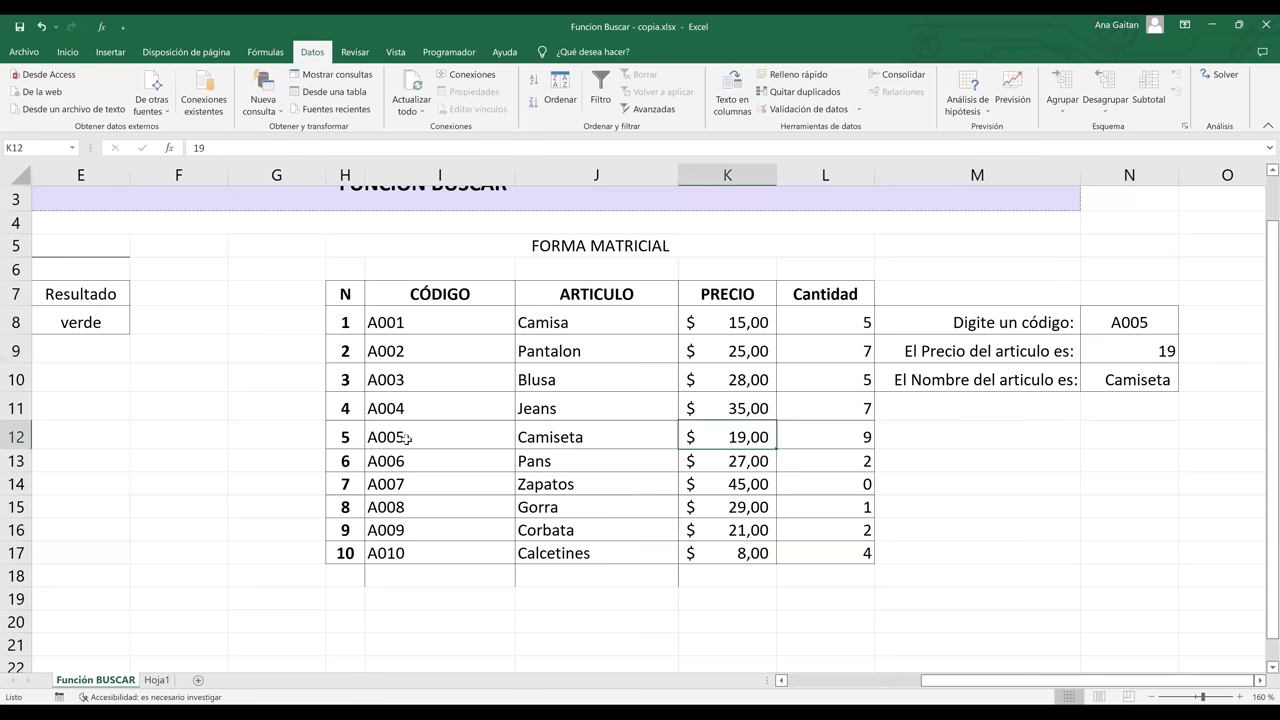
{"action": "key", "text": "Left"}
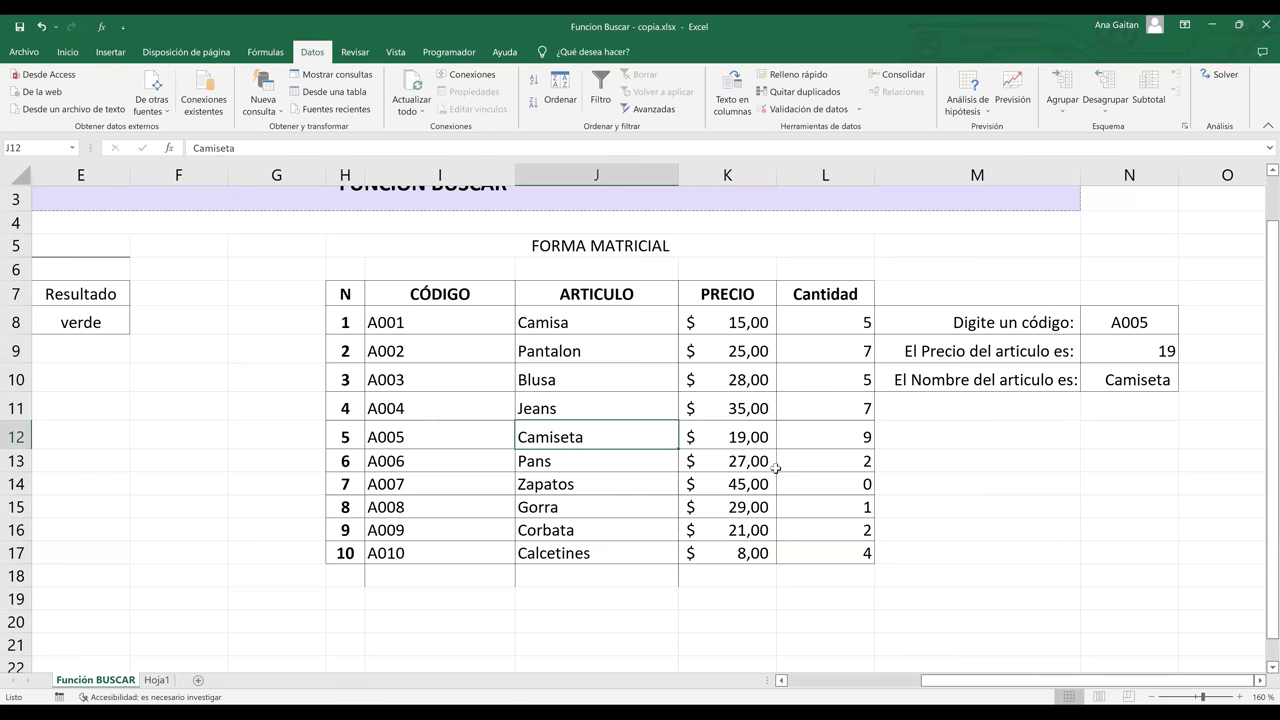
Step: Add the label "La Cantidad de existencias es:" in cell M11, below the article name label
{"action": "left_click", "coordinate": [1018, 403]}
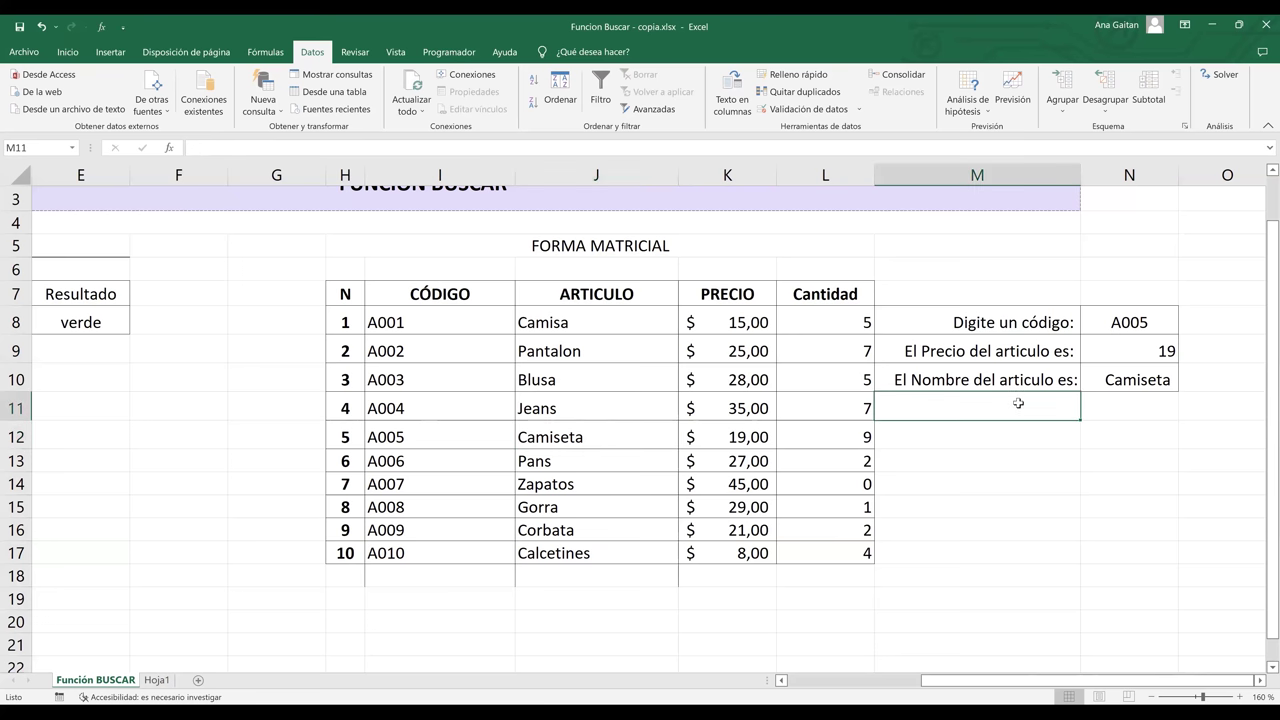
{"action": "type", "text": "Cantidad de existencias de"}
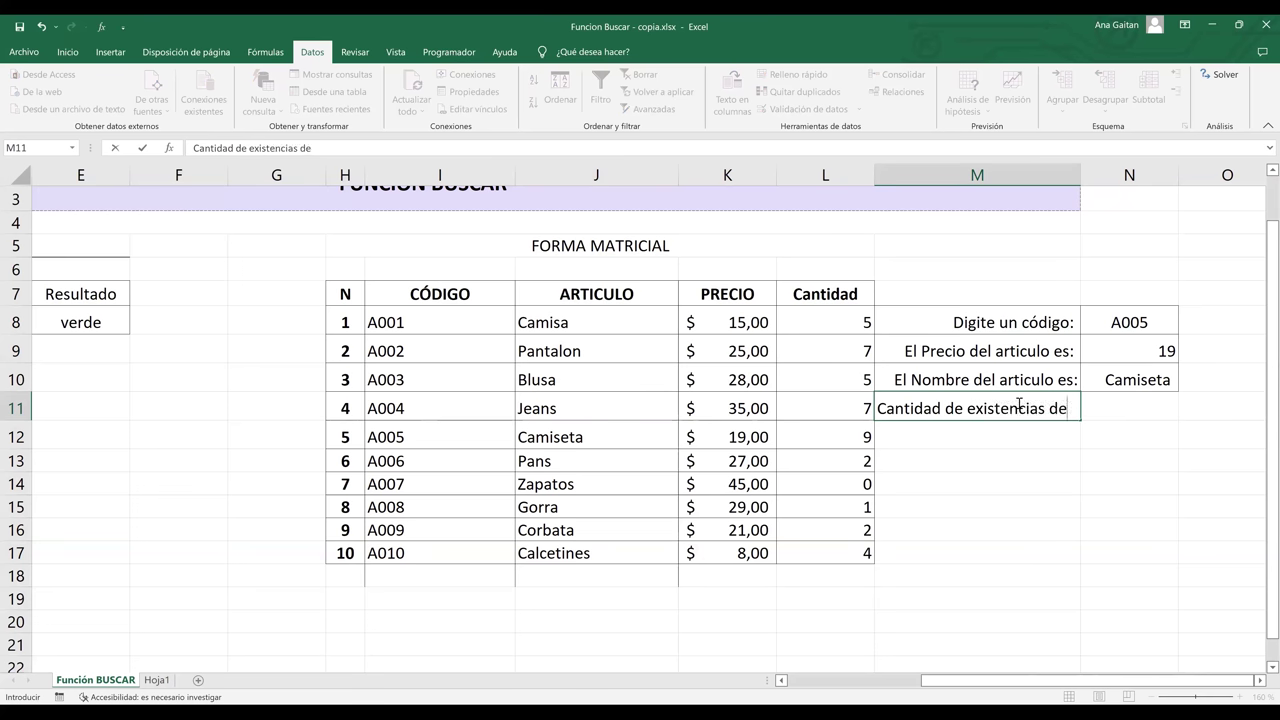
{"action": "key", "text": "BackSpace"}
{"action": "key", "text": "BackSpace"}
{"action": "left_click", "coordinate": [881, 408]}
{"action": "type", "text": "La"}
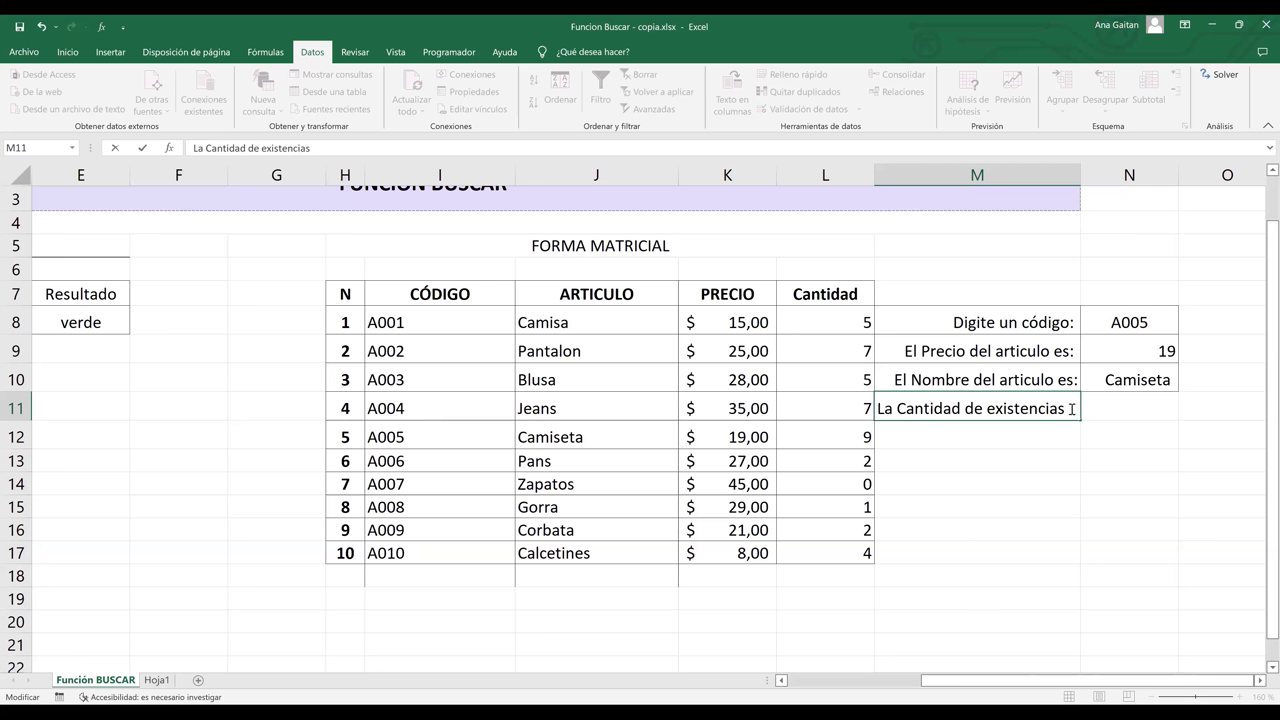
{"action": "left_click", "coordinate": [1077, 408]}
{"action": "type", "text": "es:"}
Step: Enter the formula =BUSCAR(N8;I8:L17) in N11 to return the stock quantity, and widen column M to fit its label
{"action": "left_click", "coordinate": [1110, 410]}
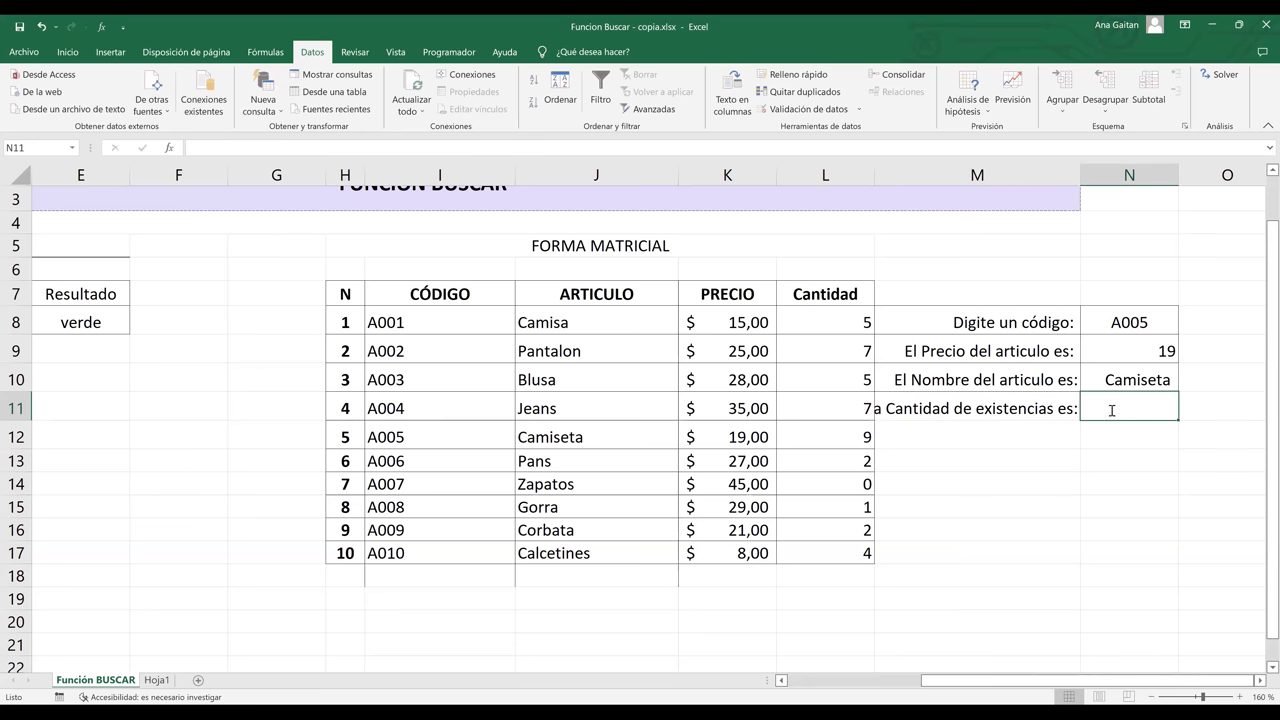
{"action": "type", "text": "="}
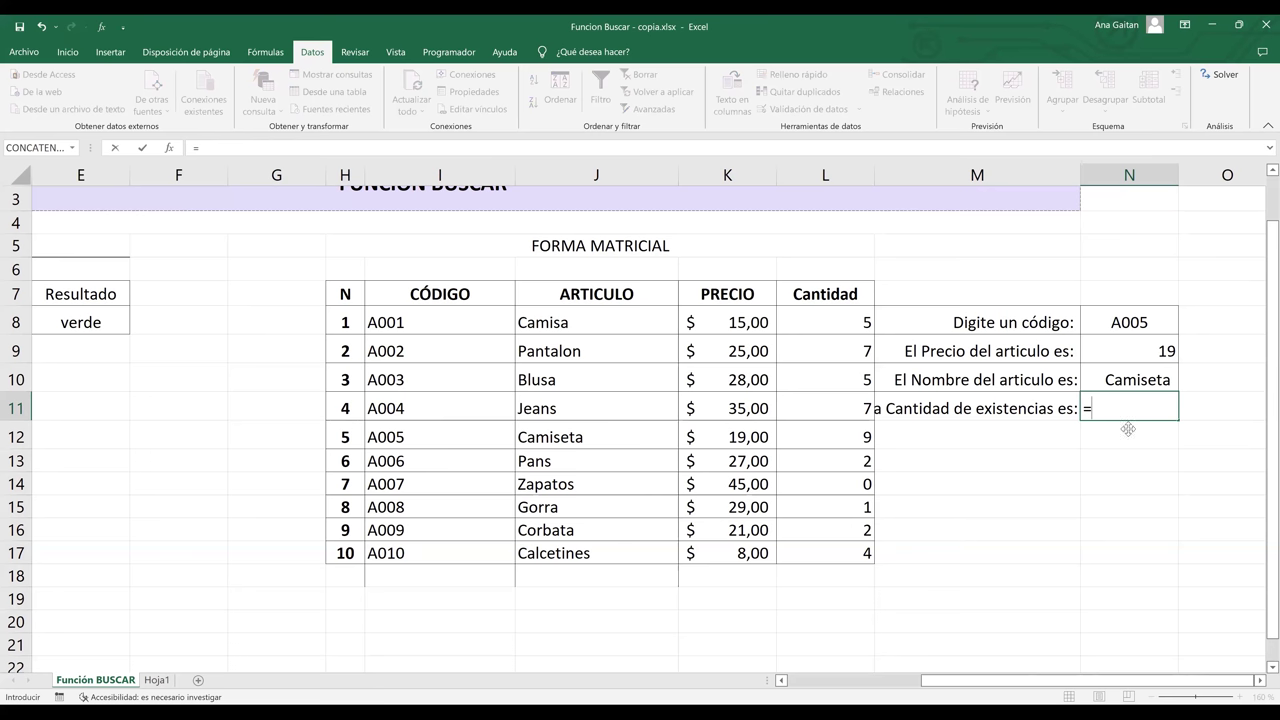
{"action": "type", "text": "BUSCAR("}
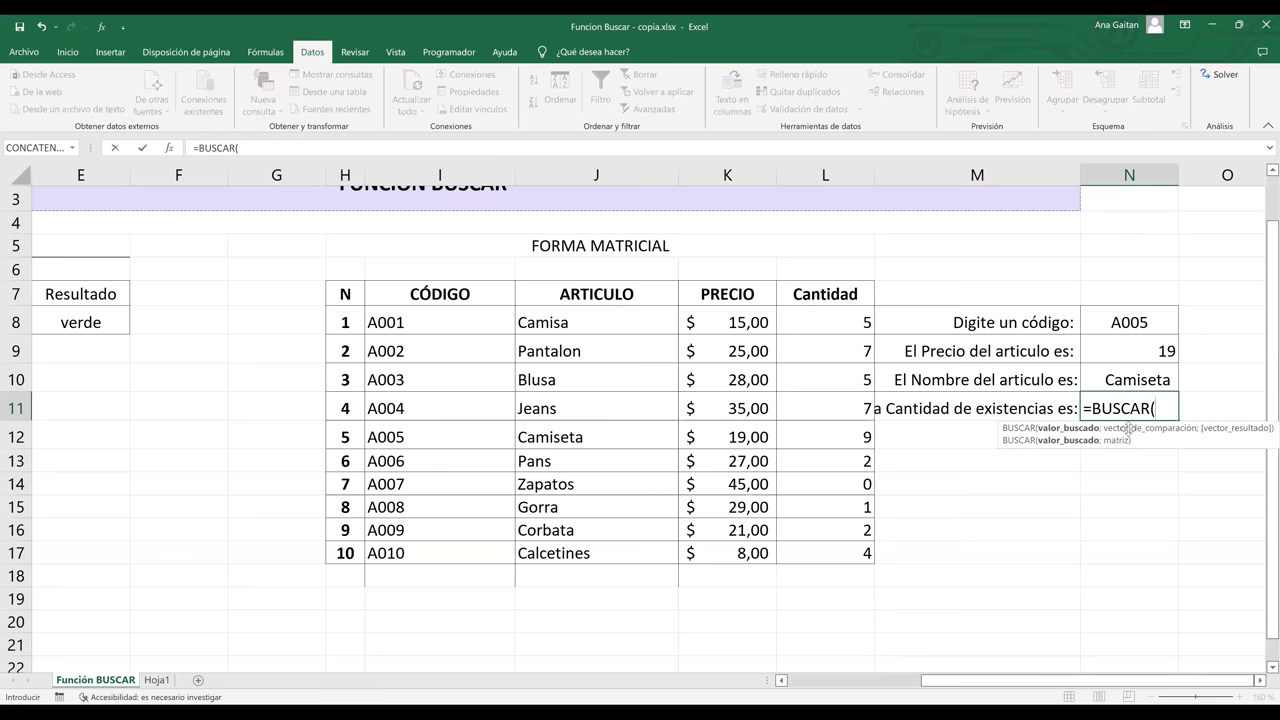
{"action": "left_click", "coordinate": [1145, 322]}
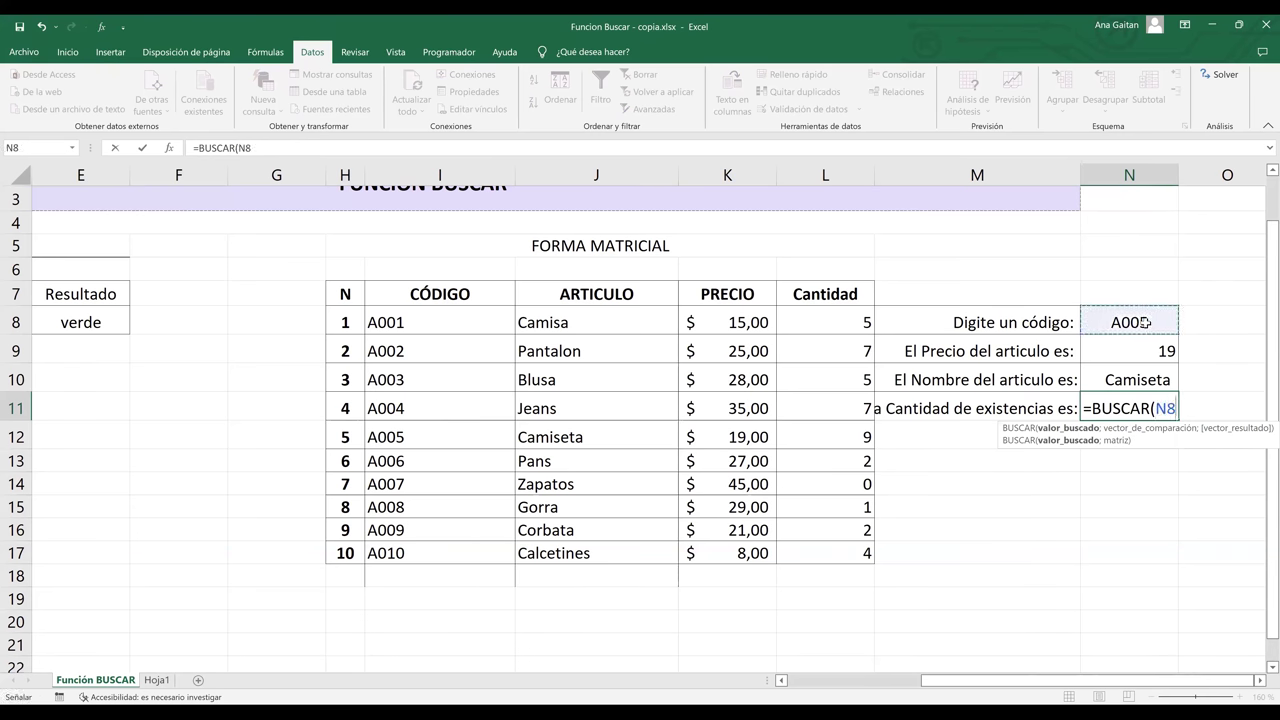
{"action": "type", "text": ";"}
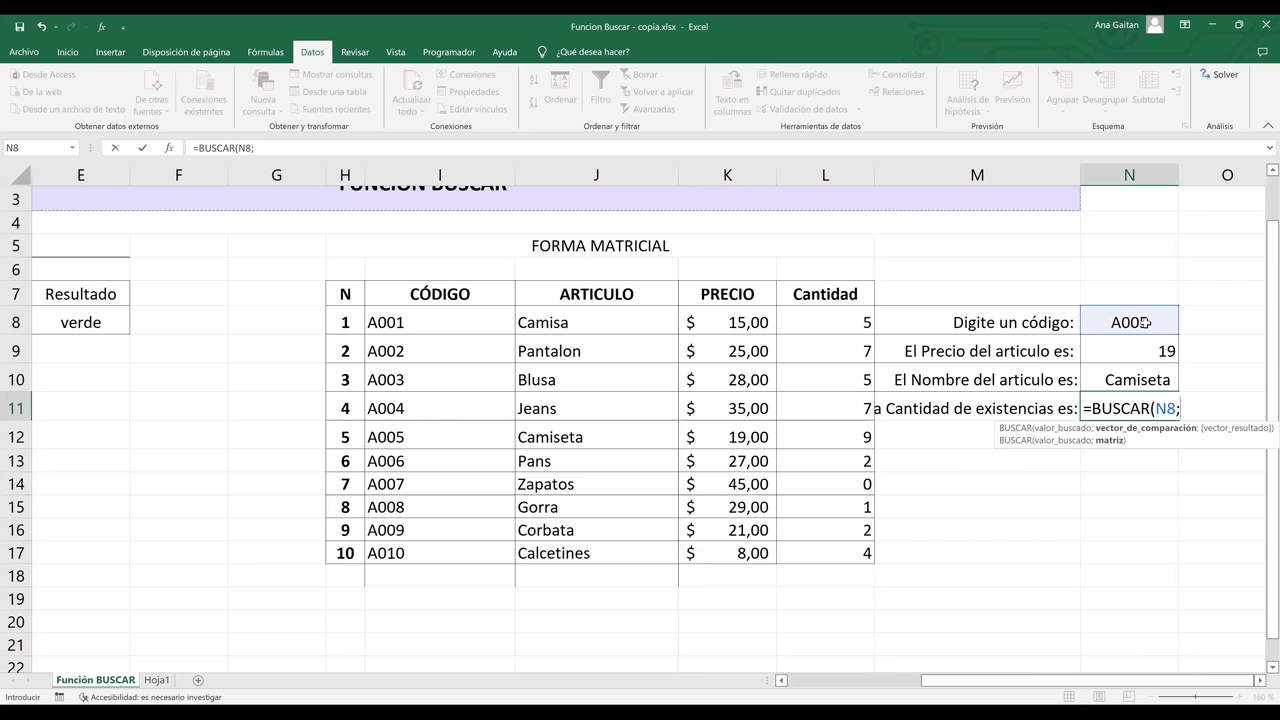
{"action": "left_click", "coordinate": [442, 320]}
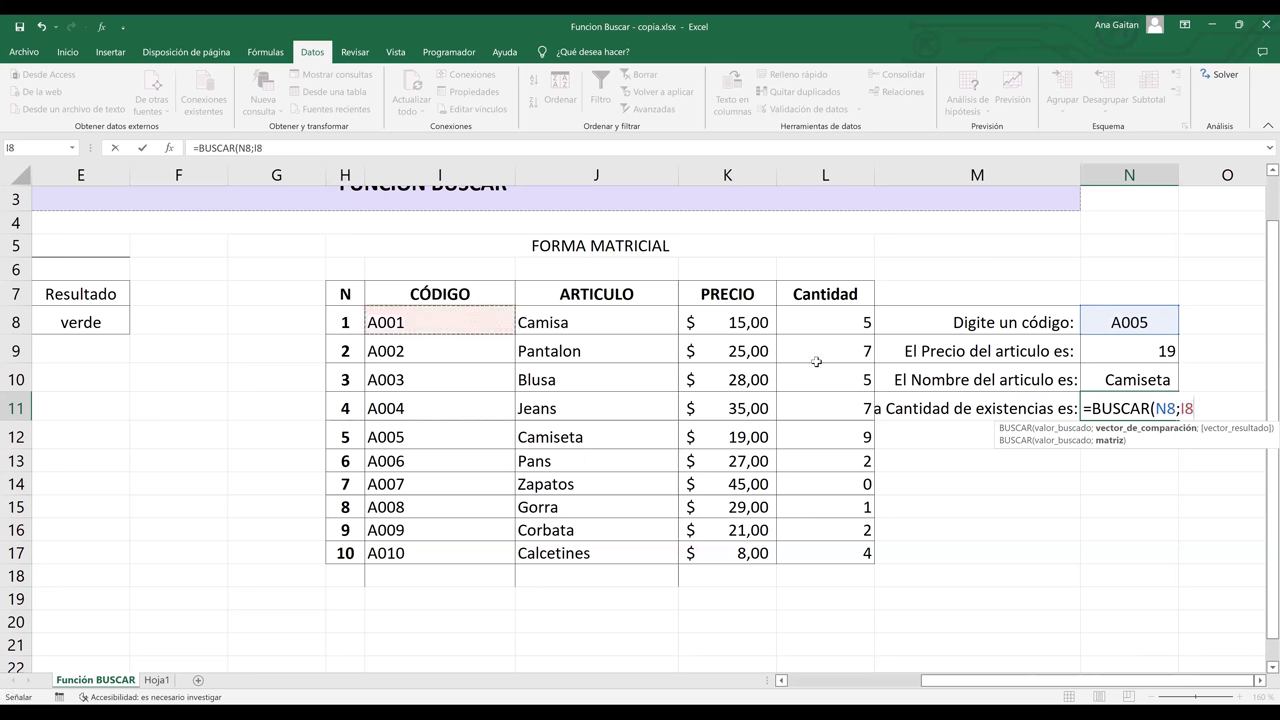
{"action": "left_click", "coordinate": [848, 547], "text": "shift"}
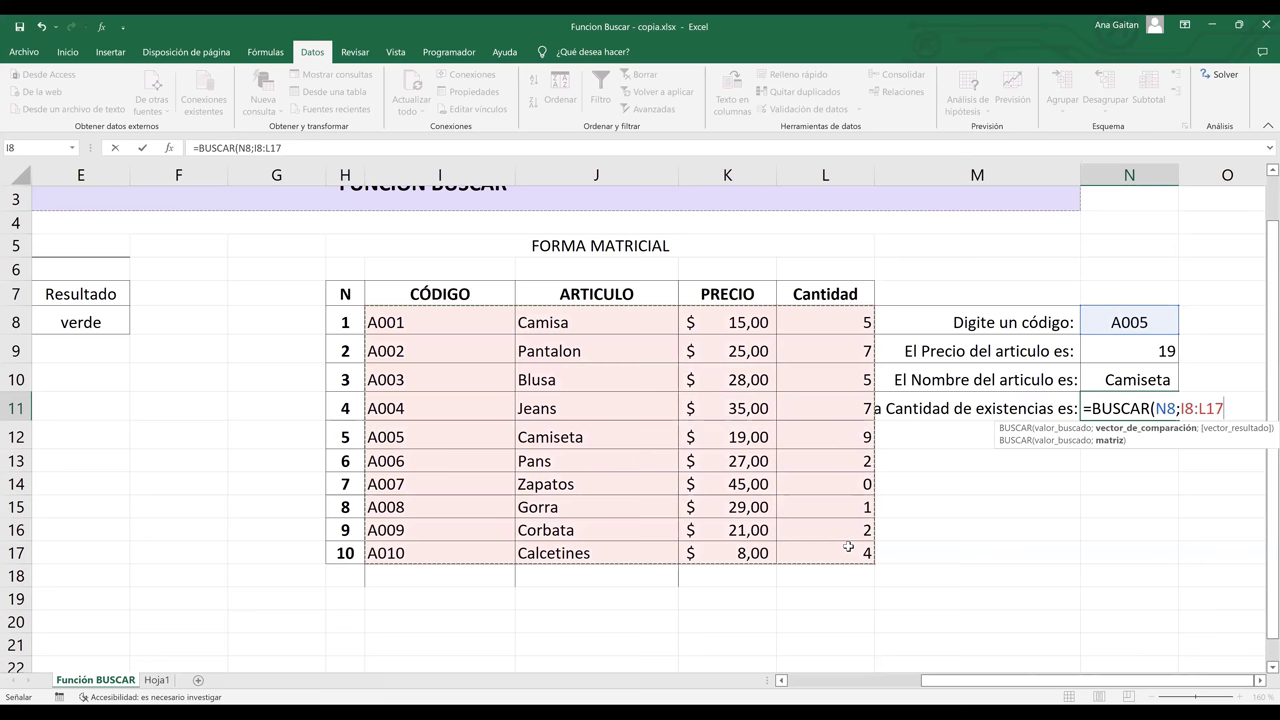
{"action": "key", "text": "Return"}
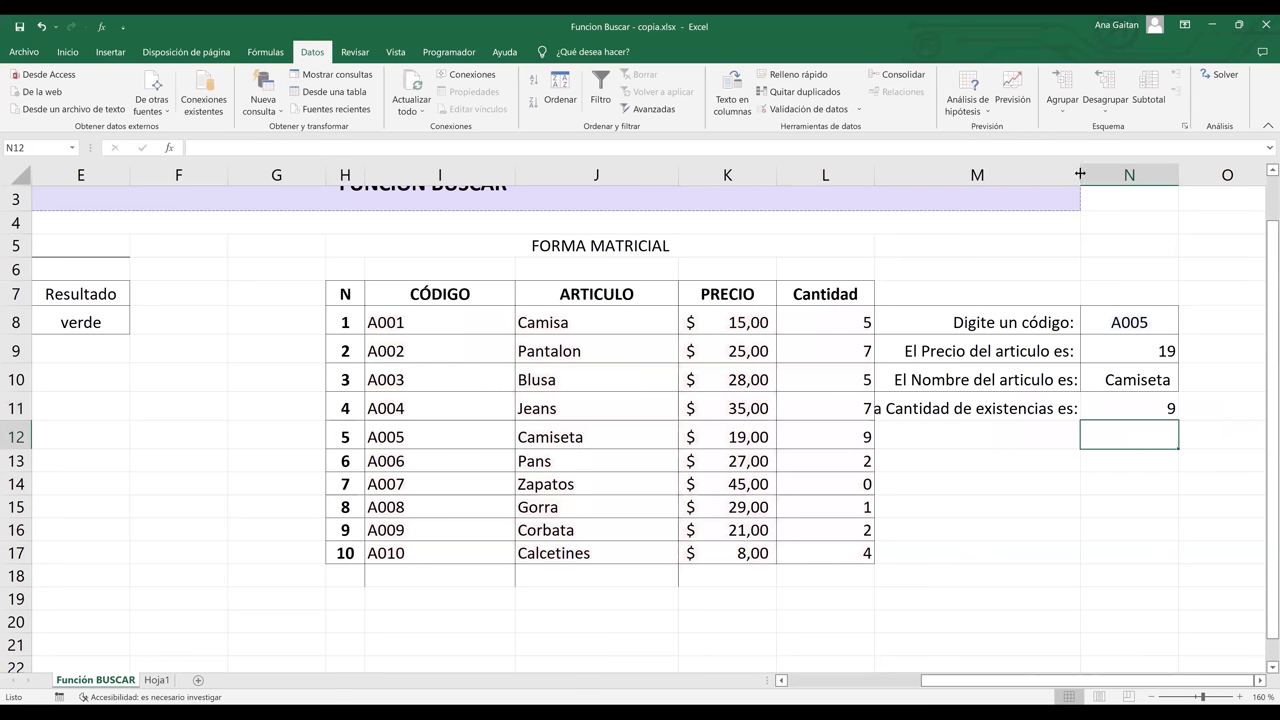
{"action": "left_click_drag", "start_coordinate": [1127, 175], "coordinate": [1127, 175]}
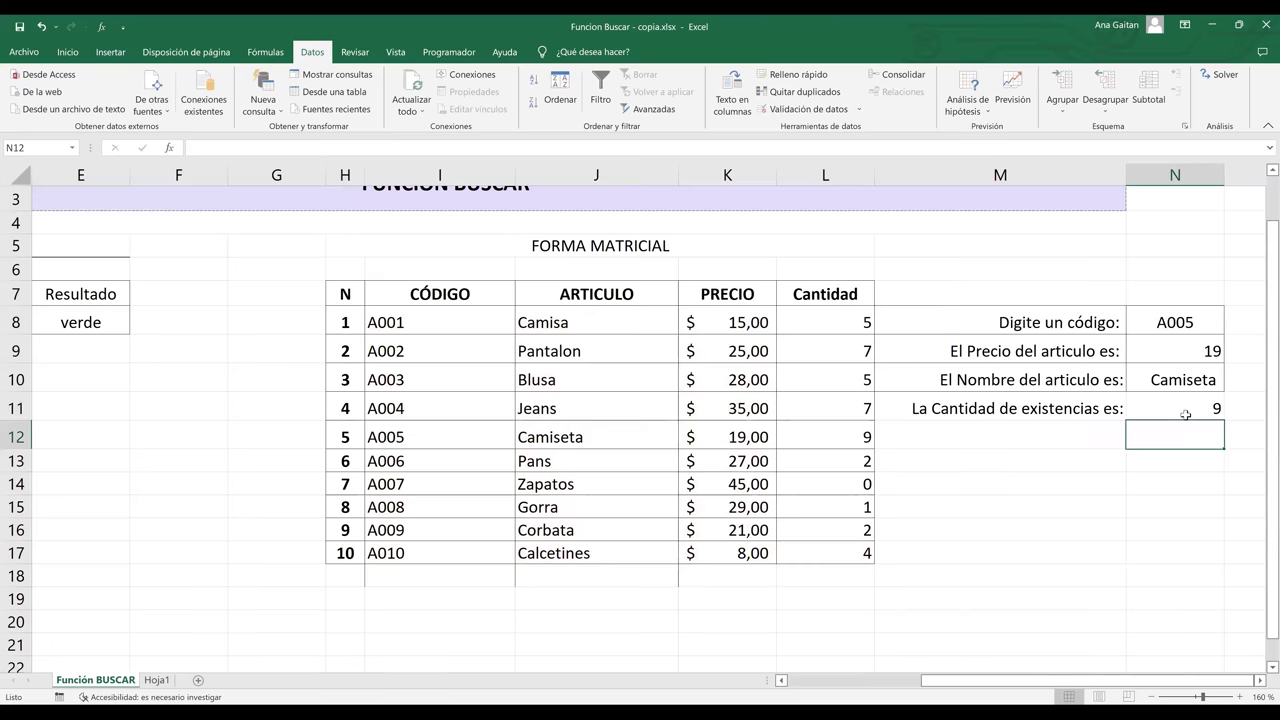
Step: Compare the returned stock quantity in N11 with the price and quantity in the table row for code A005
{"action": "left_click", "coordinate": [1186, 326]}
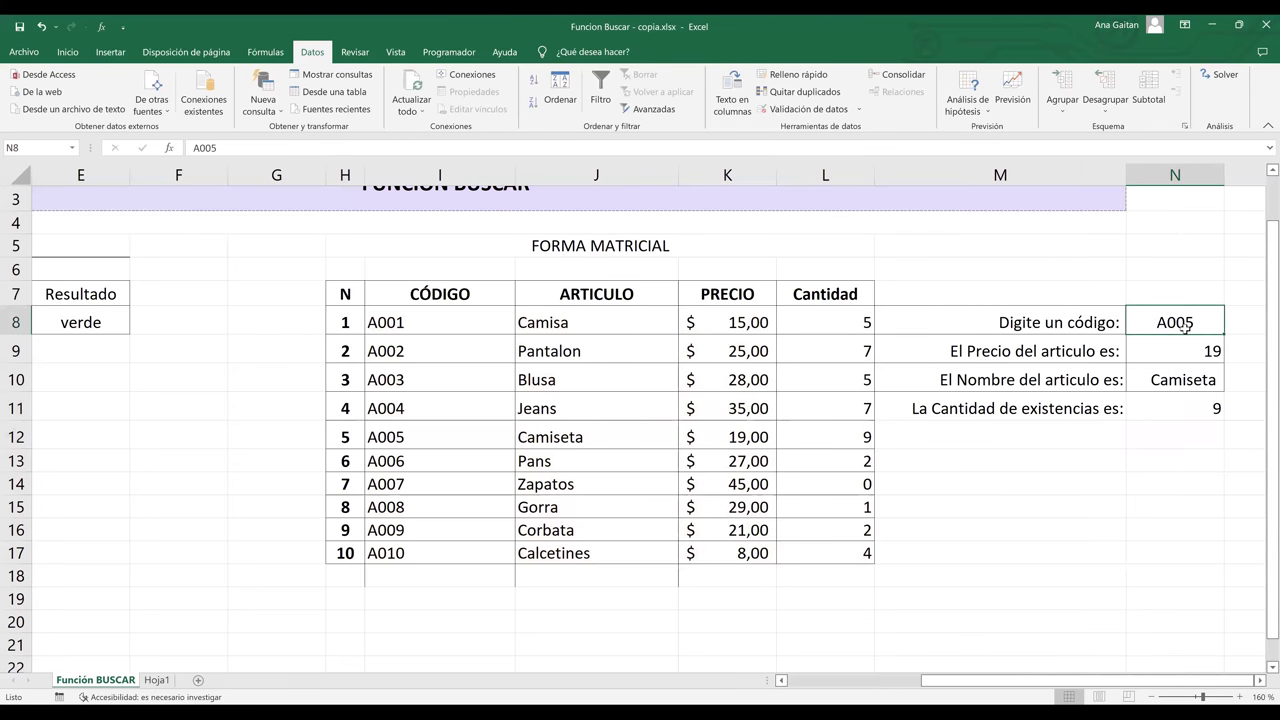
{"action": "left_click", "coordinate": [1180, 414]}
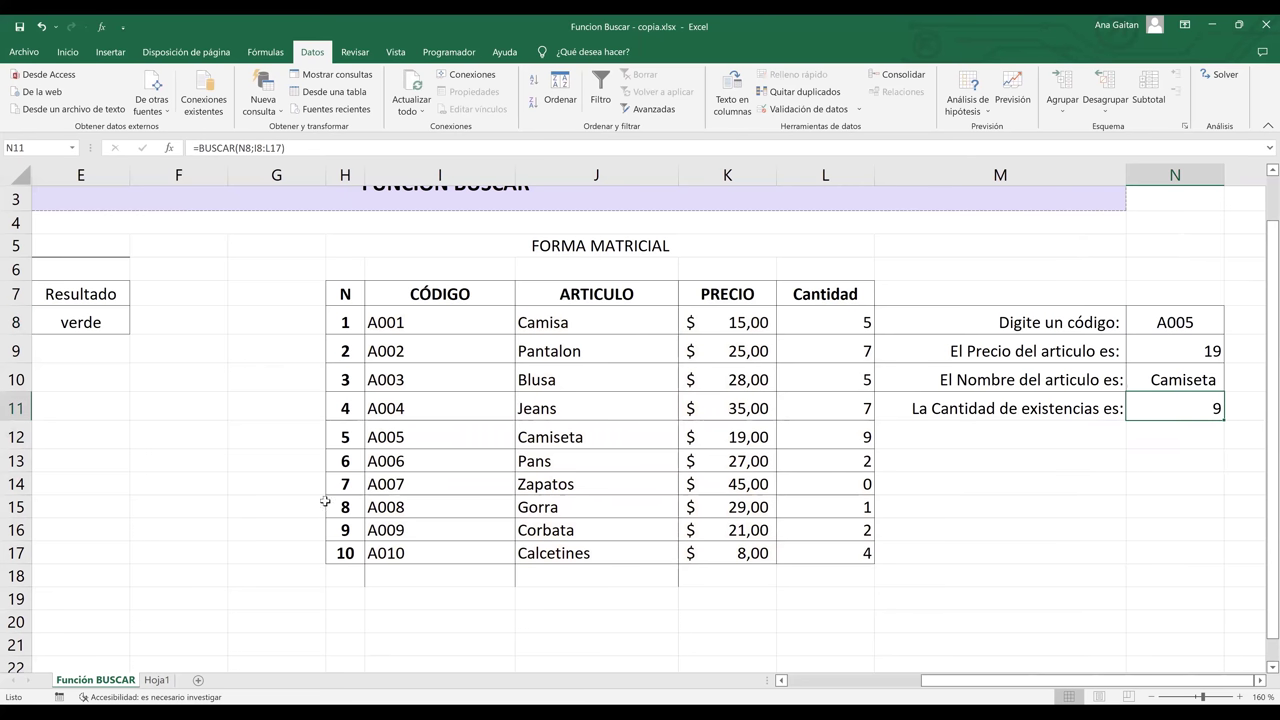
{"action": "left_click", "coordinate": [541, 426]}
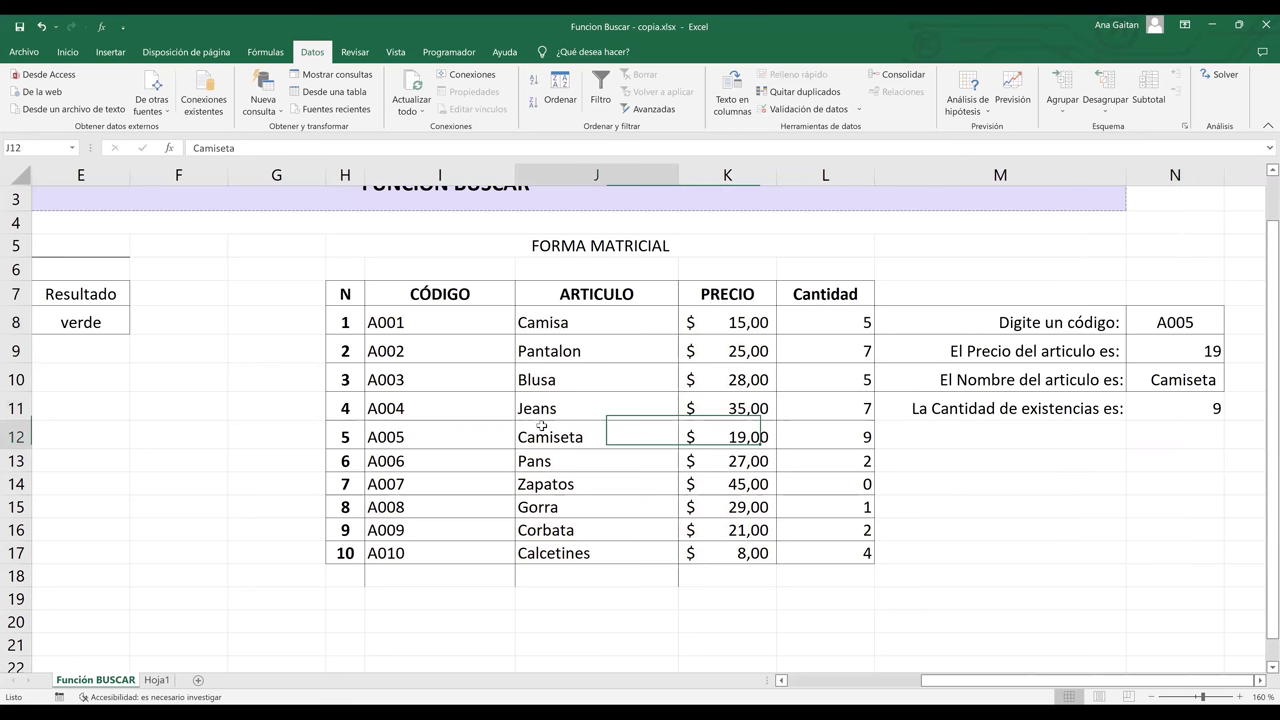
{"action": "key", "text": "Right"}
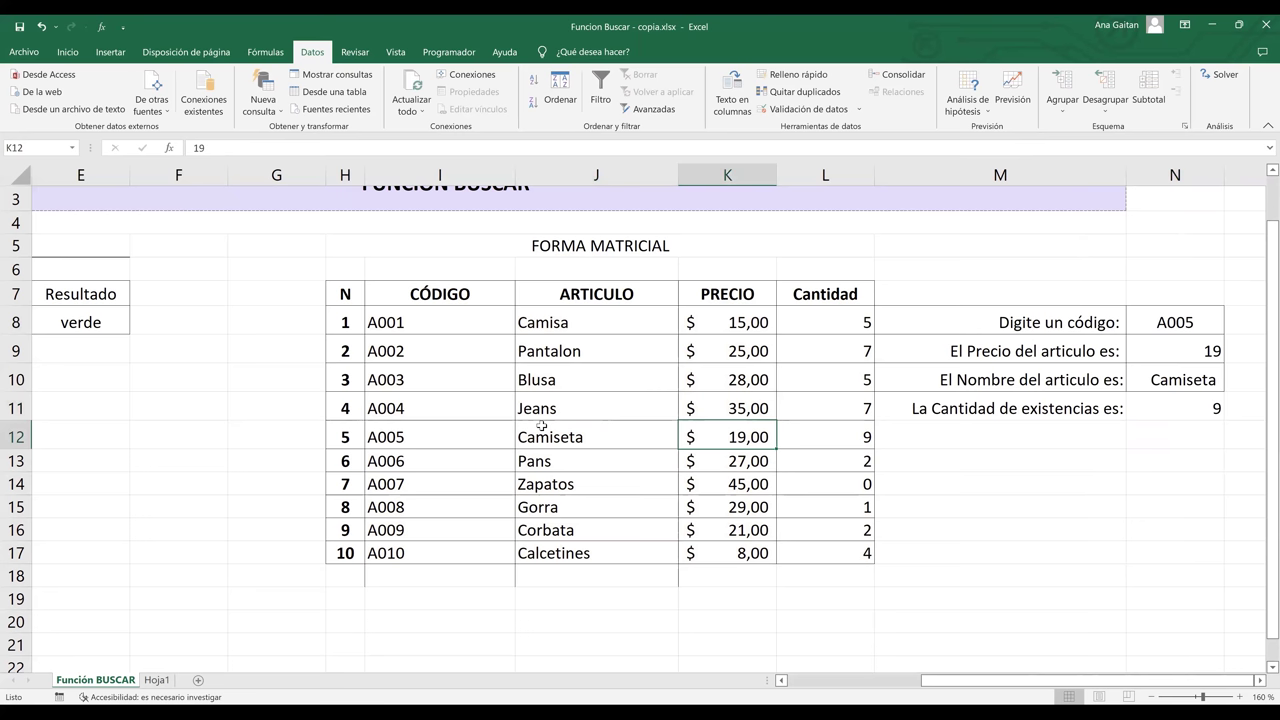
{"action": "key", "text": "Right"}
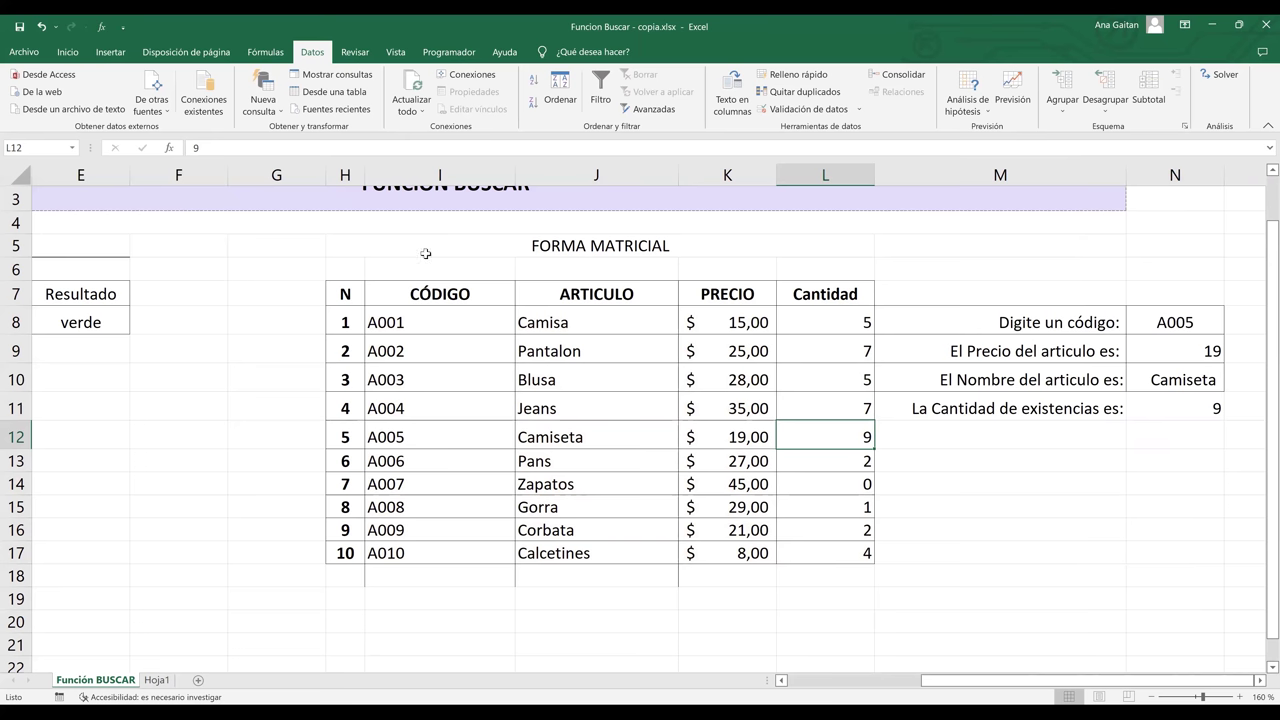
Step: Examine the code column I8:I17 as the search column and the article, price and quantity data in J8:L17
{"action": "left_click", "coordinate": [436, 173]}
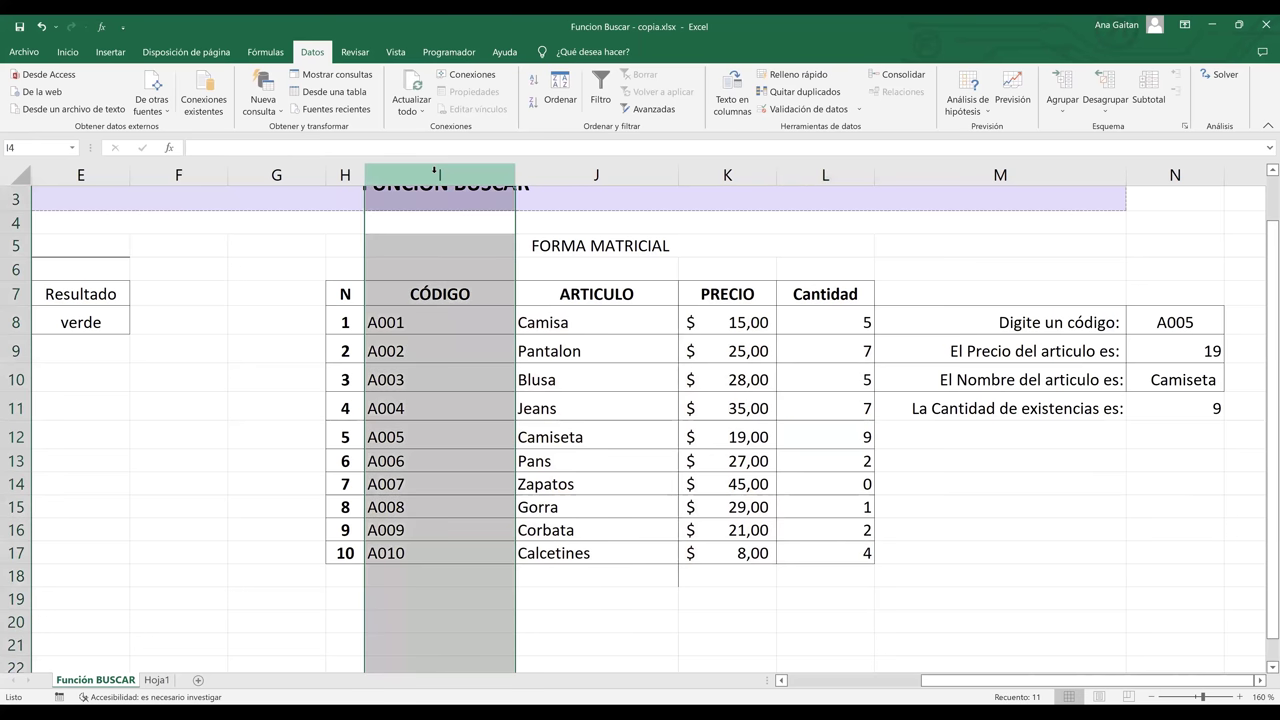
{"action": "left_click", "coordinate": [419, 322]}
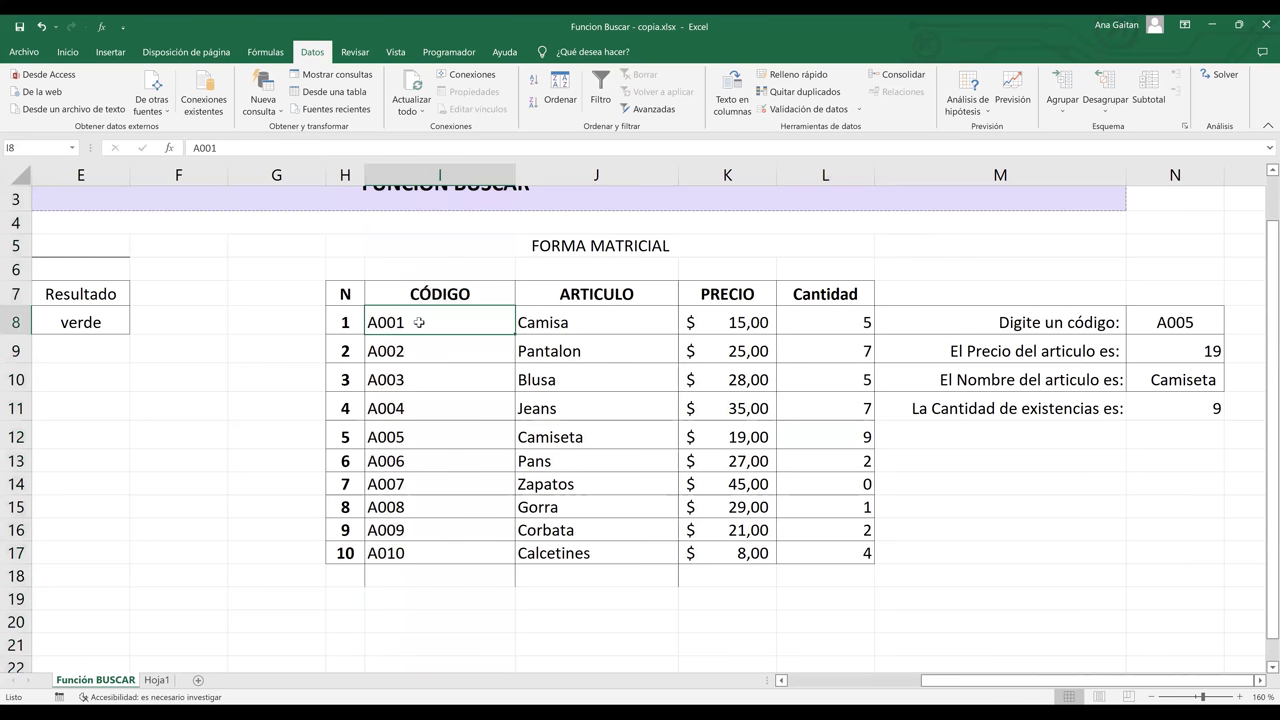
{"action": "left_click_drag", "start_coordinate": [419, 322], "coordinate": [400, 556]}
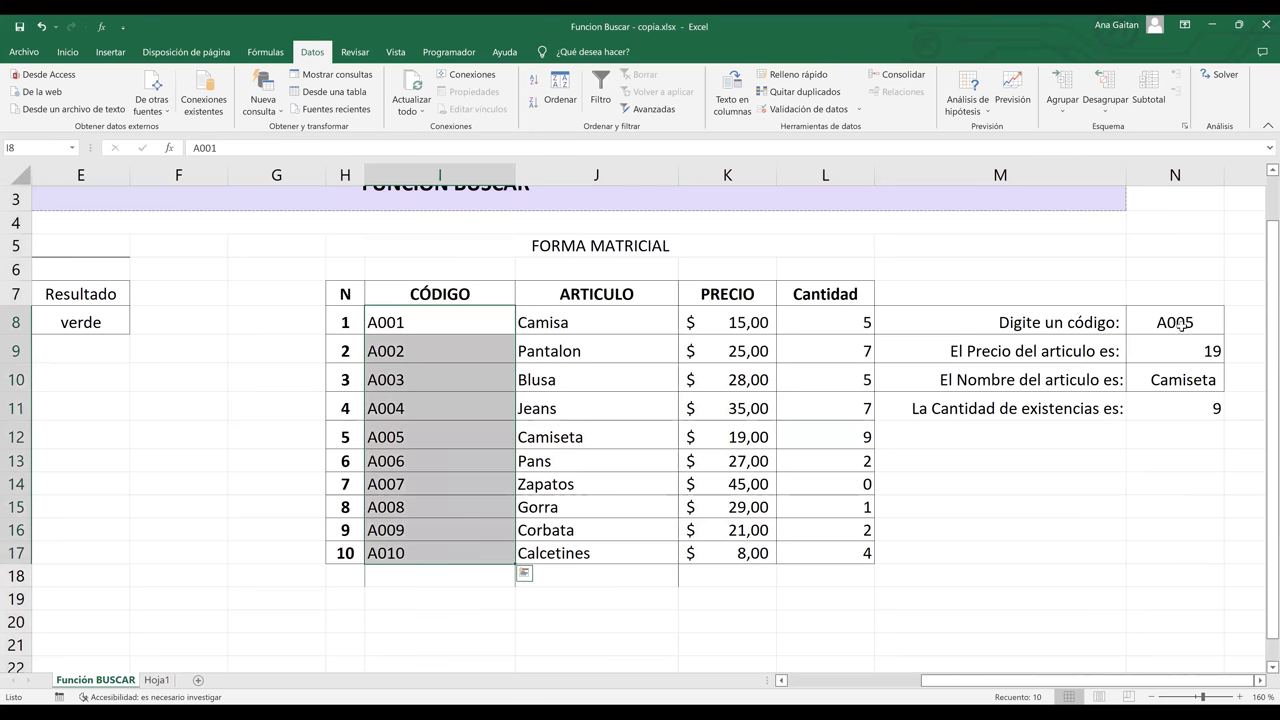
{"action": "left_click", "coordinate": [696, 425]}
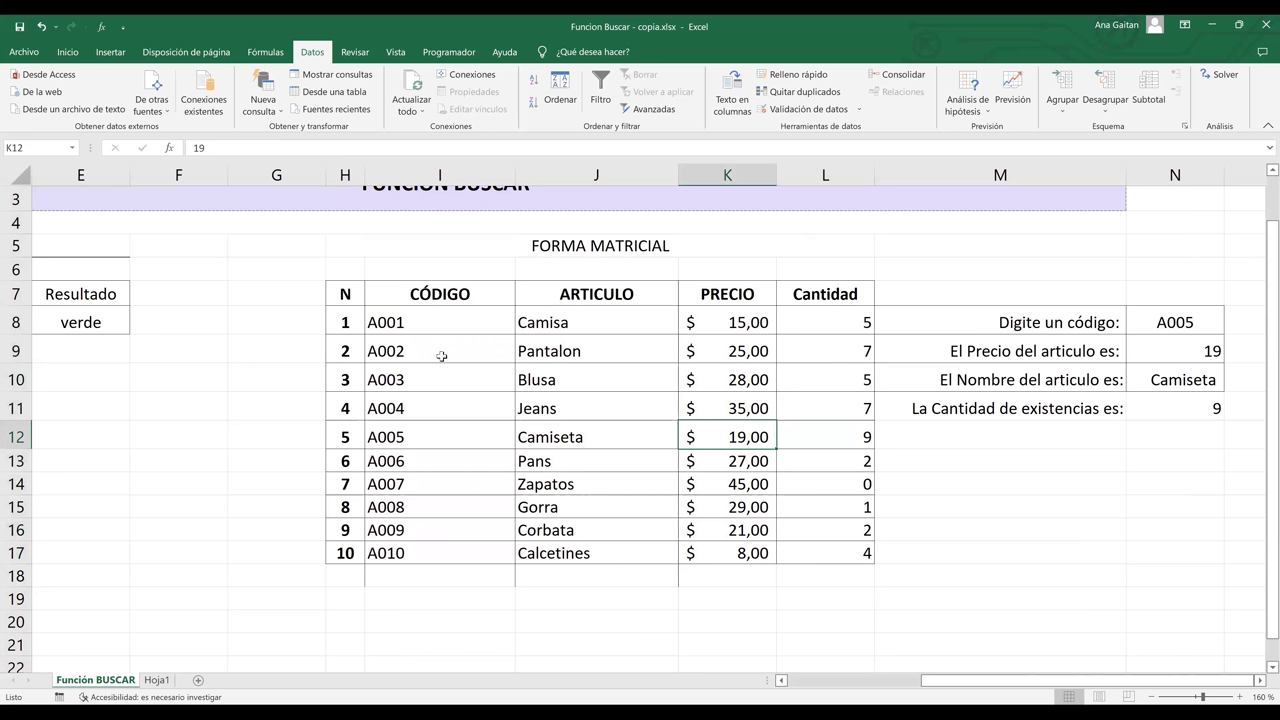
{"action": "left_click", "coordinate": [438, 319]}
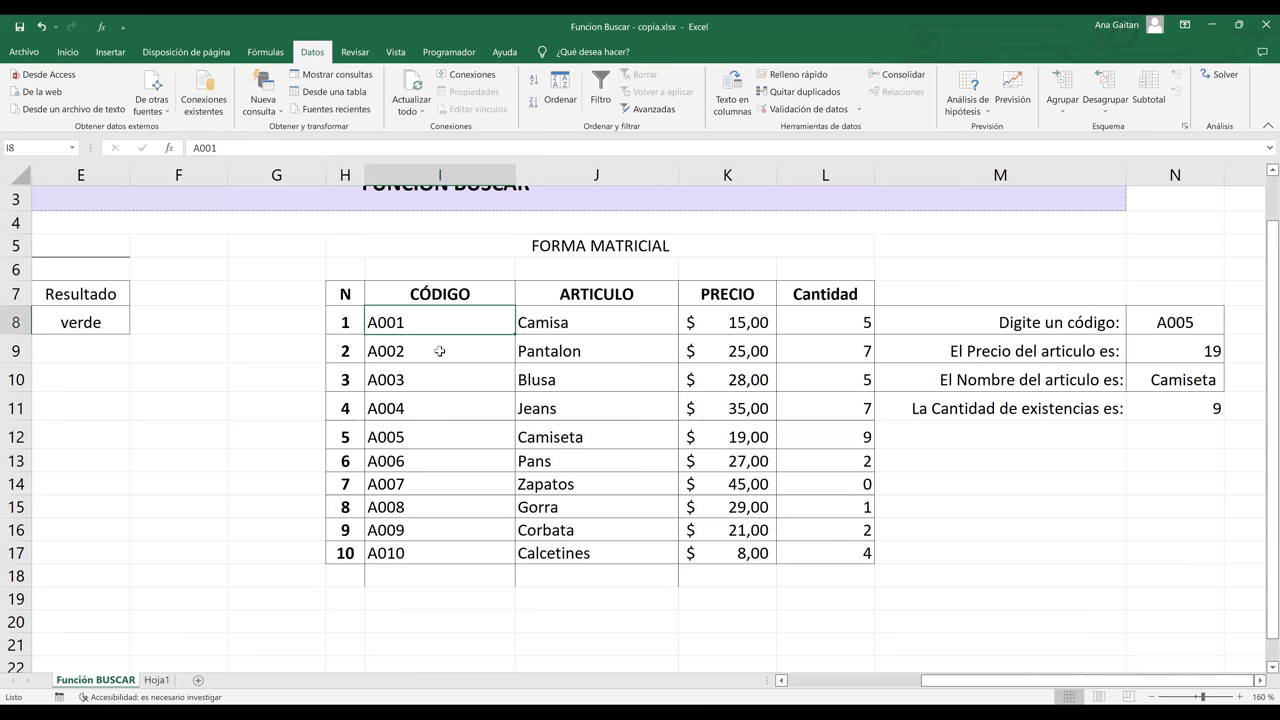
{"action": "left_click", "coordinate": [439, 351]}
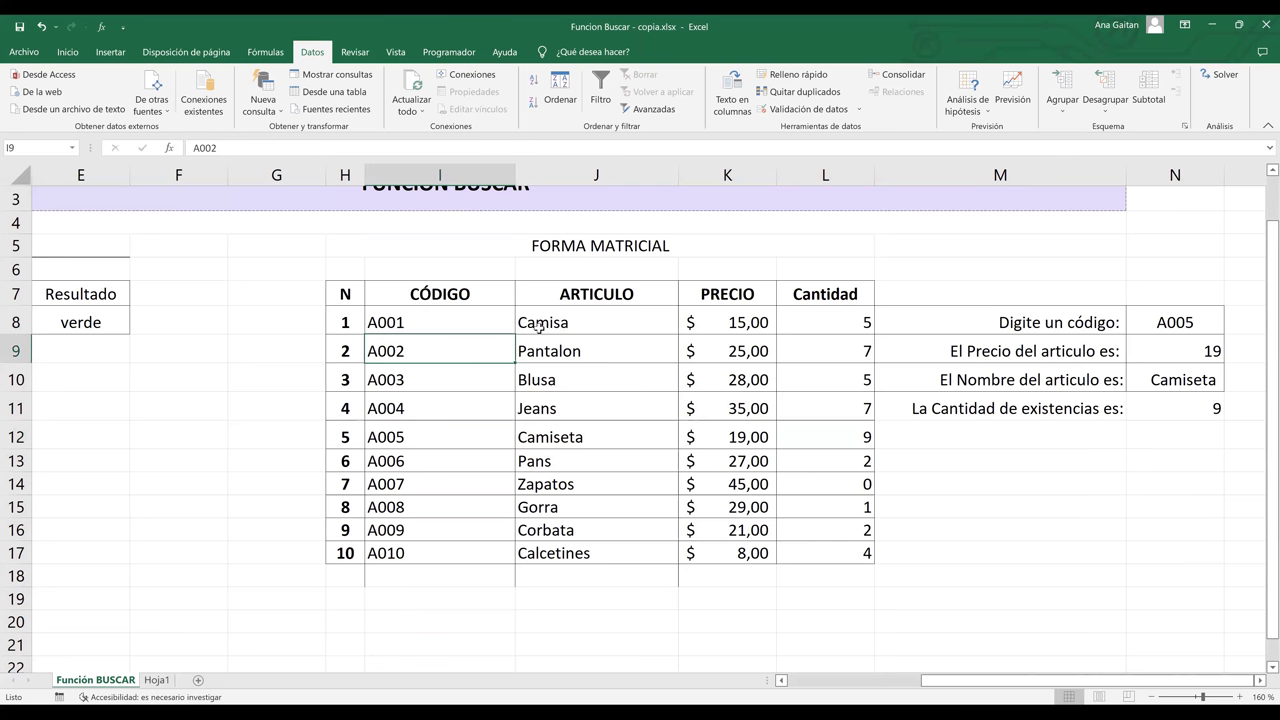
{"action": "left_click", "coordinate": [540, 326]}
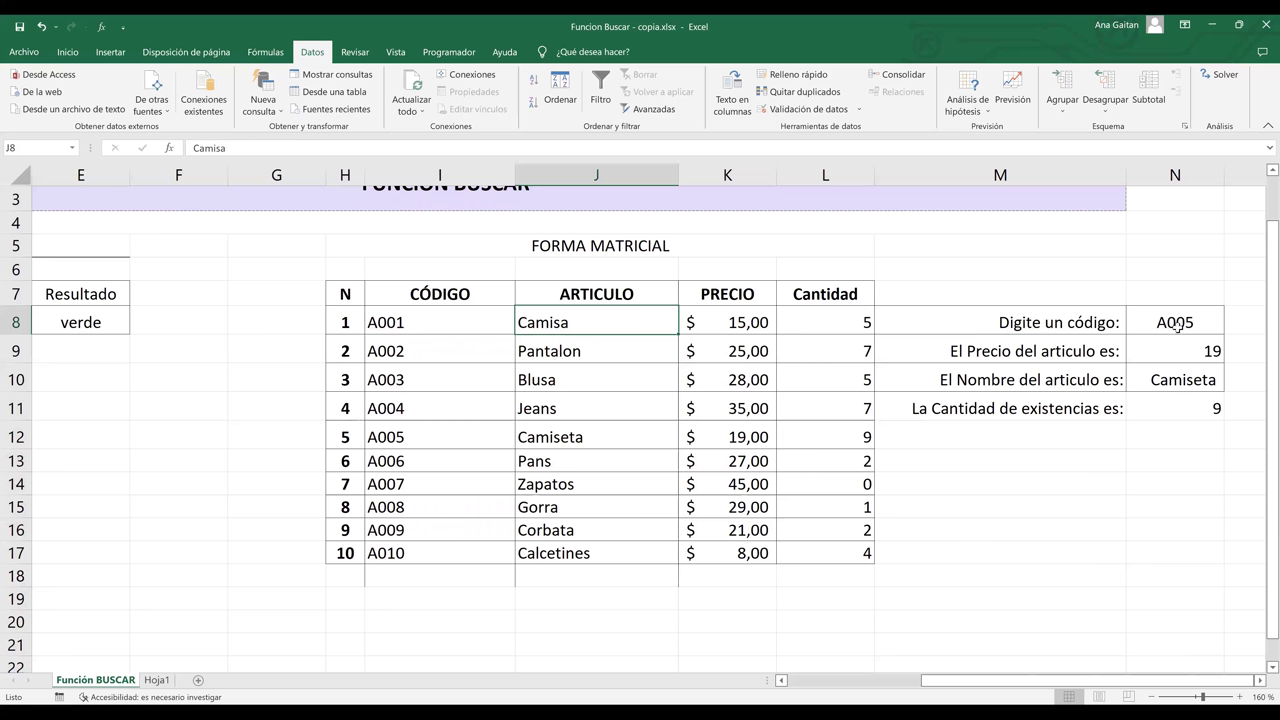
{"action": "left_click_drag", "start_coordinate": [619, 318], "coordinate": [809, 553]}
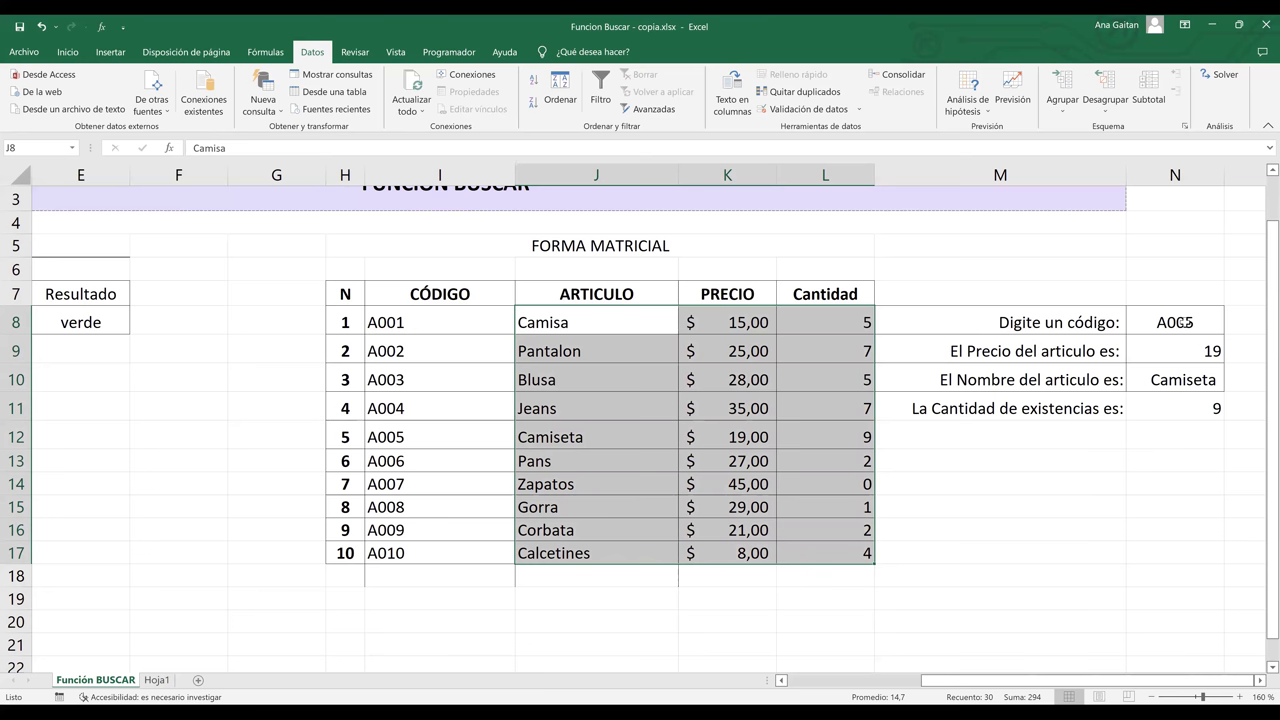
Step: Replace the lookup value in N8 with the article name Camisa
{"action": "left_click", "coordinate": [1183, 322]}
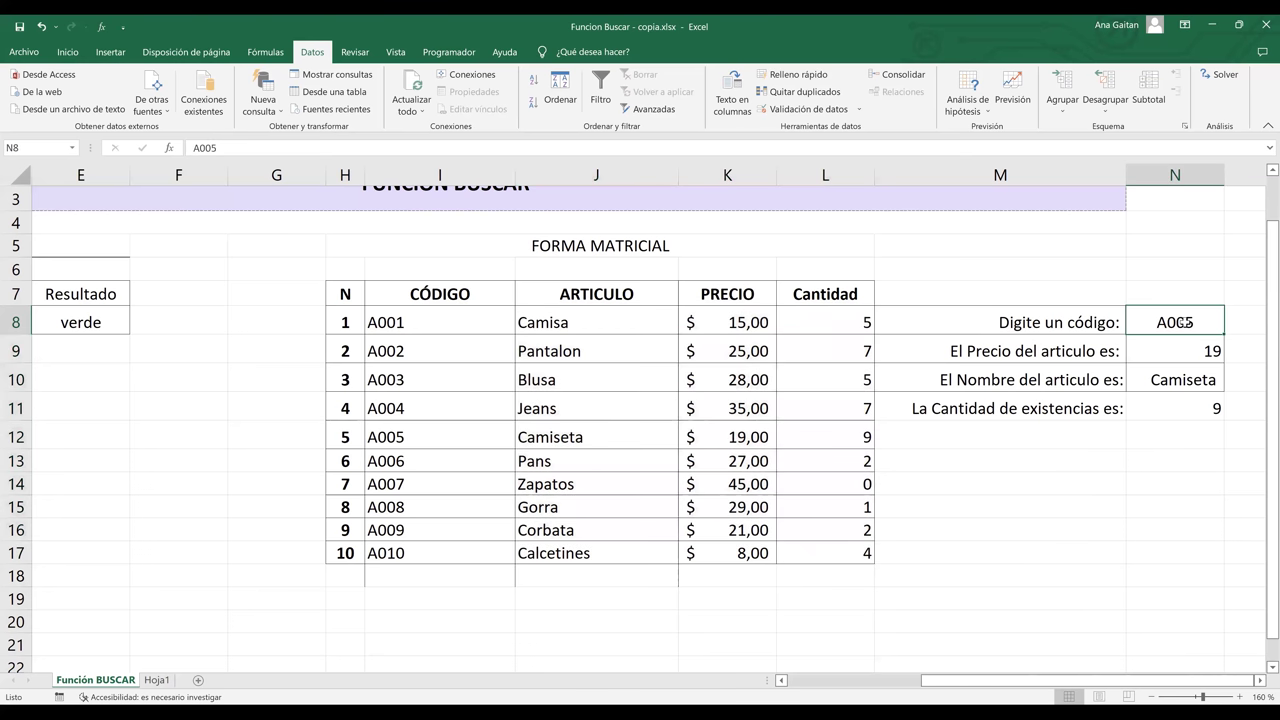
{"action": "type", "text": "Camisa"}
{"action": "key", "text": "Return"}
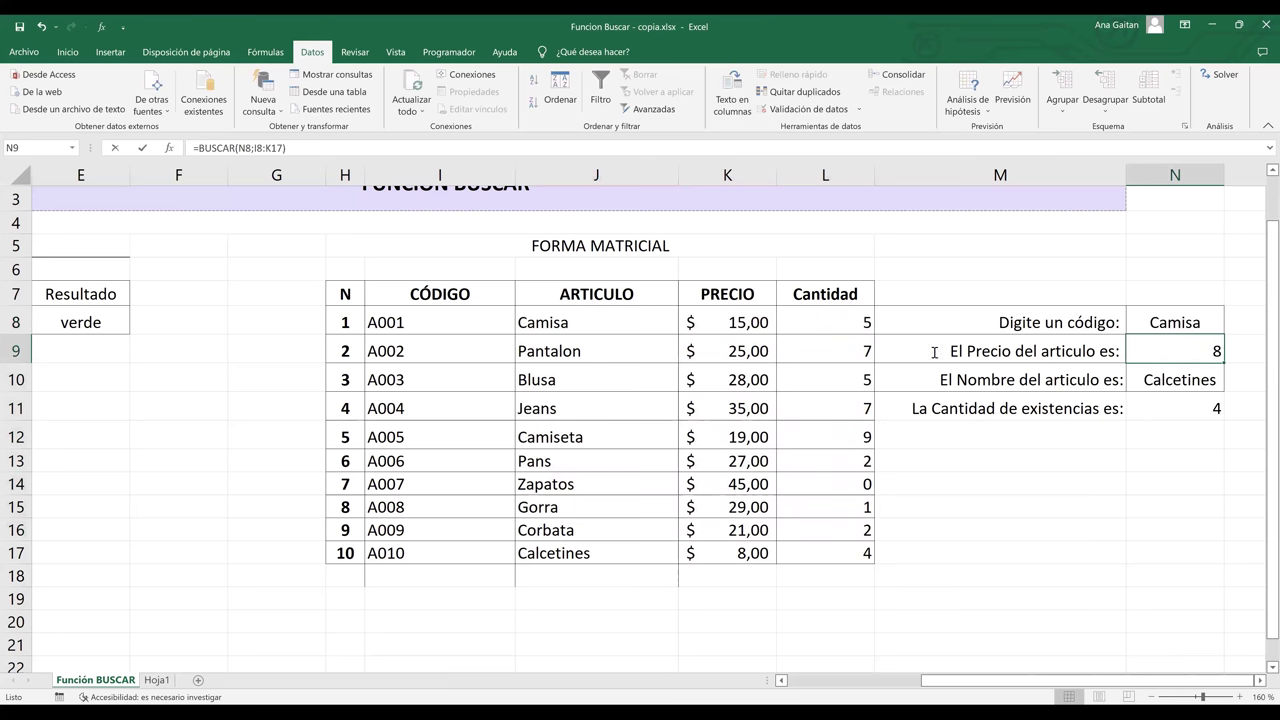
Step: Edit the price formula in N9 so its lookup matrix starts at the article names in J8
{"action": "key", "text": "F2"}
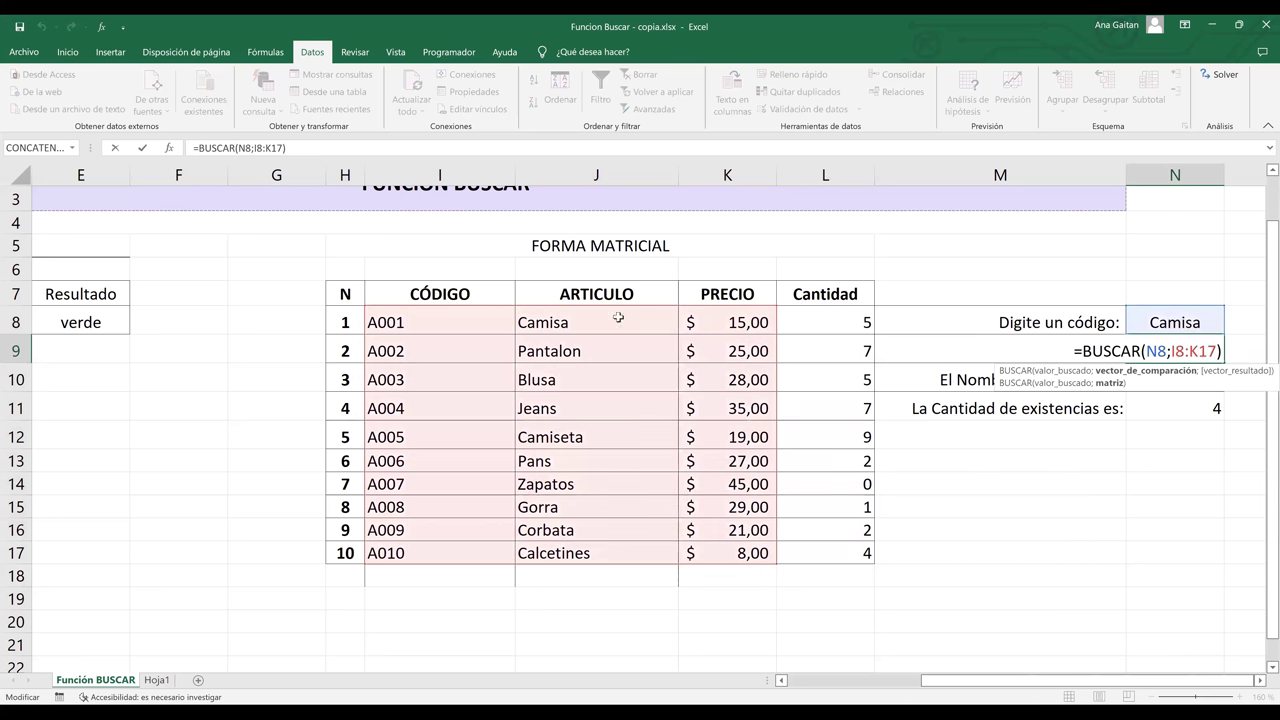
{"action": "left_click", "coordinate": [557, 321]}
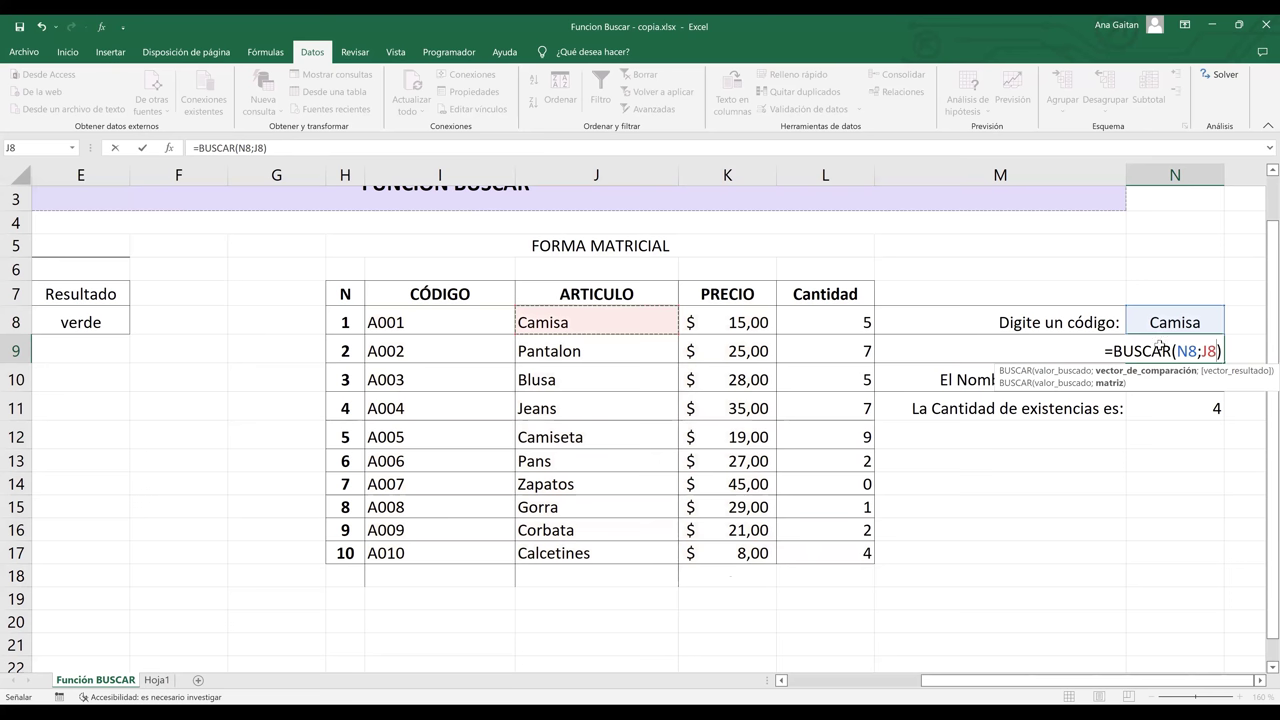
{"action": "key", "text": "Return"}
Step: Compare the price returned in N9 with the table row for Camisa
{"action": "left_click", "coordinate": [605, 321]}
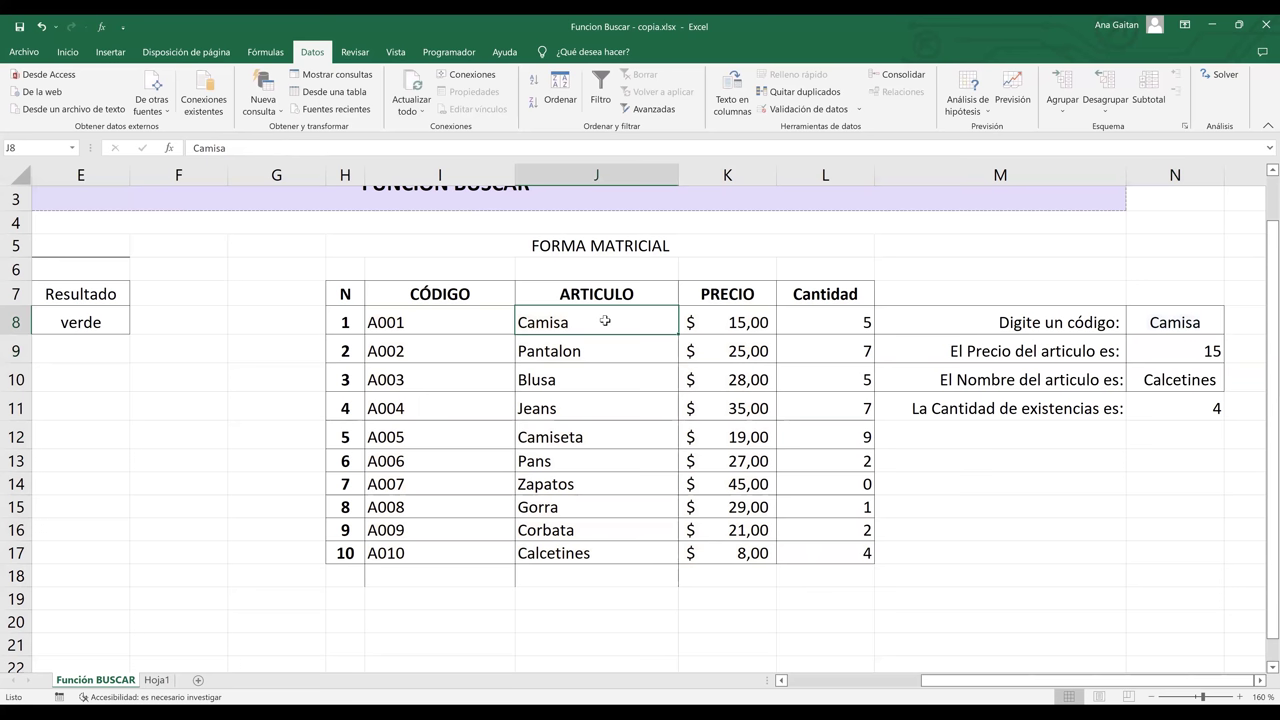
{"action": "key", "text": "Right"}
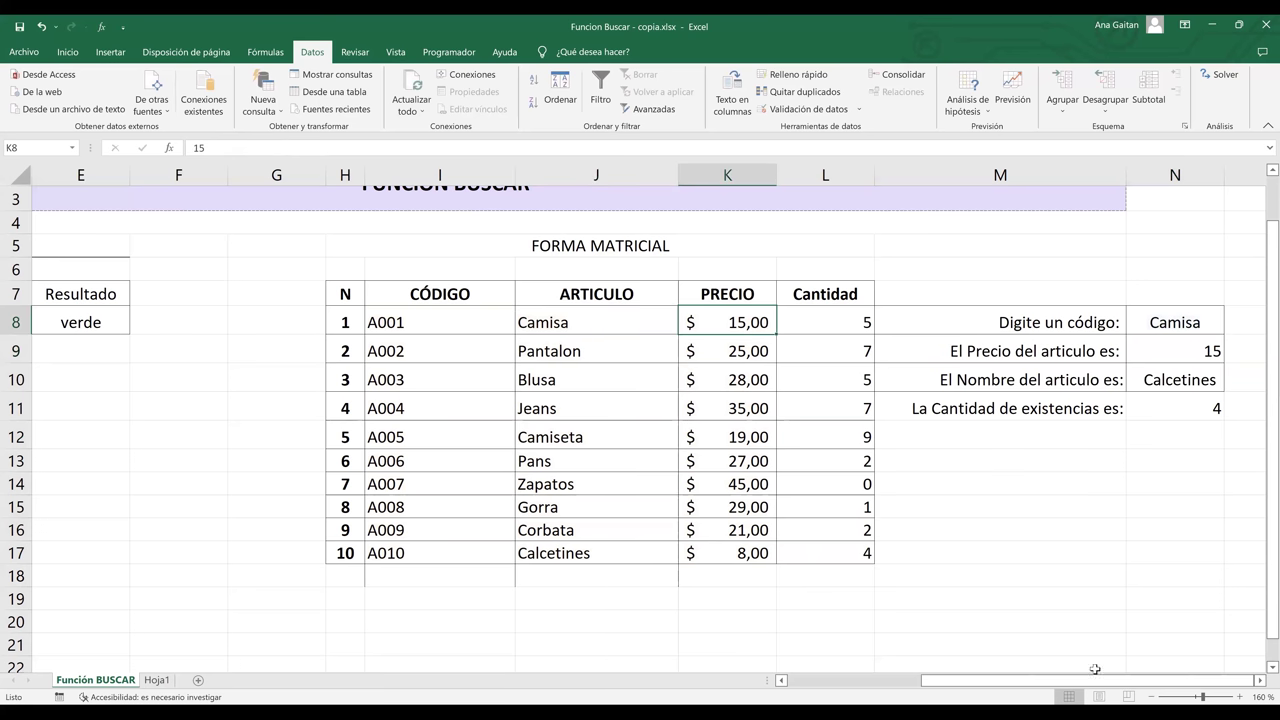
{"action": "key", "text": "Right"}
{"action": "key", "text": "Right"}
{"action": "key", "text": "Right"}
{"action": "key", "text": "Down"}
{"action": "key", "text": "Down"}
{"action": "key", "text": "Down"}
{"action": "key", "text": "Down"}
{"action": "key", "text": "Down"}
{"action": "key", "text": "Down"}
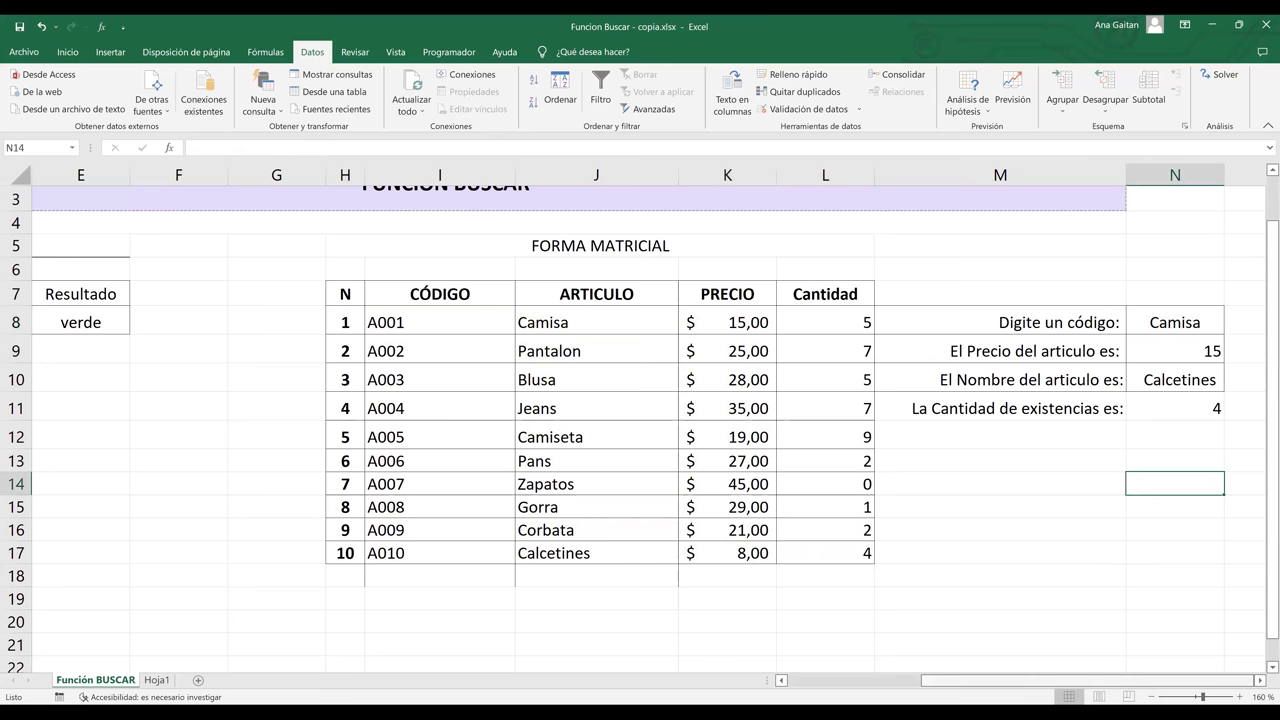
Step: Examine the Forma Vectorial frequency and color table and the frequency and color lookup cells below it
{"action": "scroll", "coordinate": [792, 697], "scroll_direction": "left", "scroll_amount": 3}
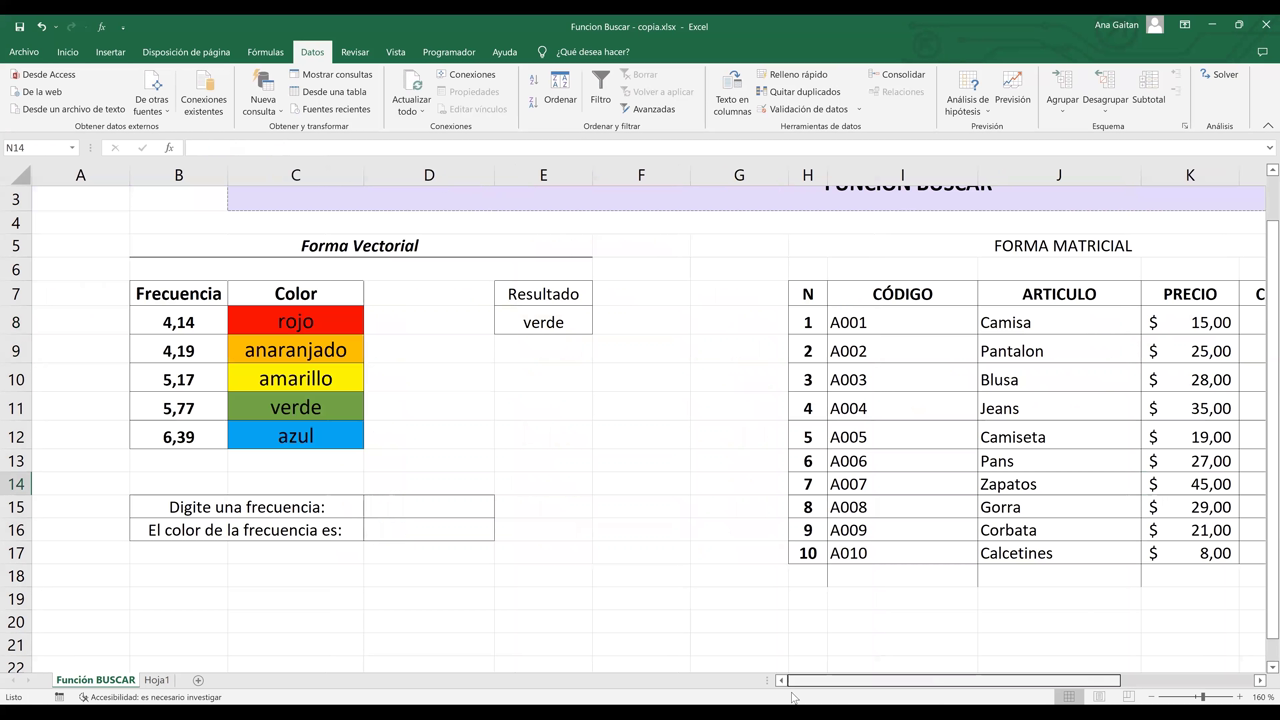
{"action": "left_click", "coordinate": [297, 300]}
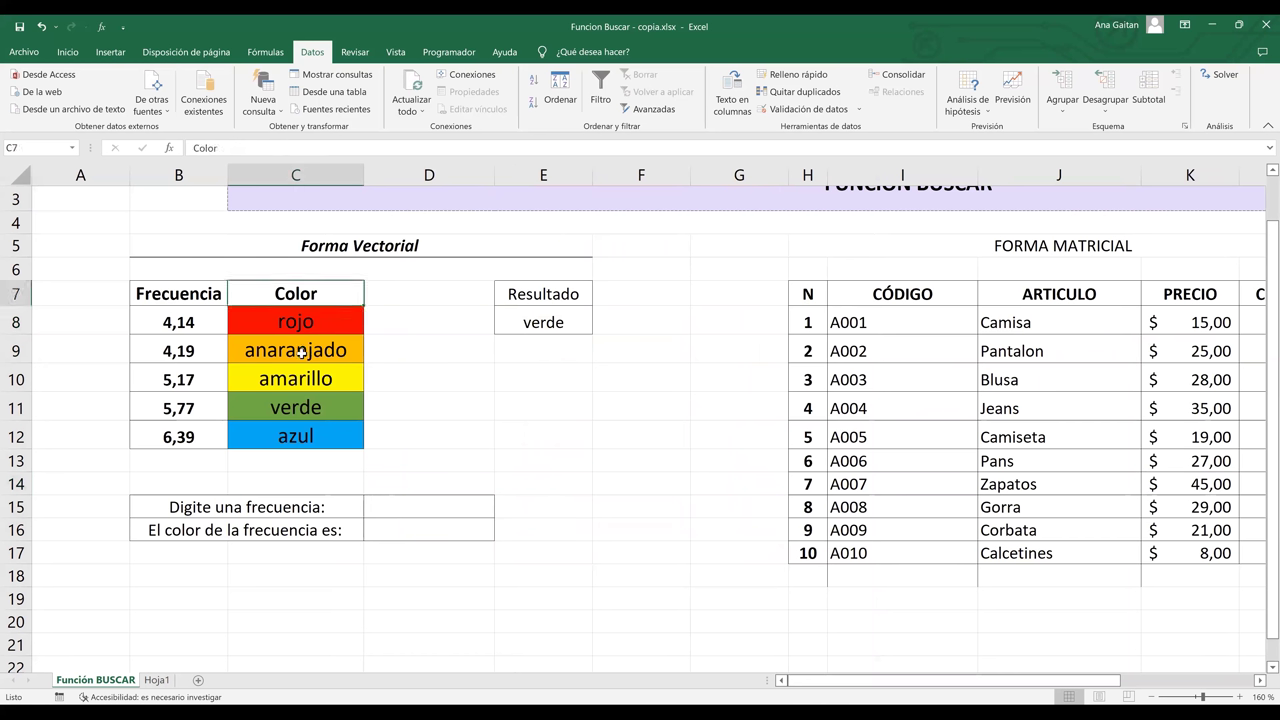
{"action": "left_click", "coordinate": [298, 390]}
{"action": "left_click", "coordinate": [296, 436]}
{"action": "left_click_drag", "start_coordinate": [177, 296], "coordinate": [281, 432]}
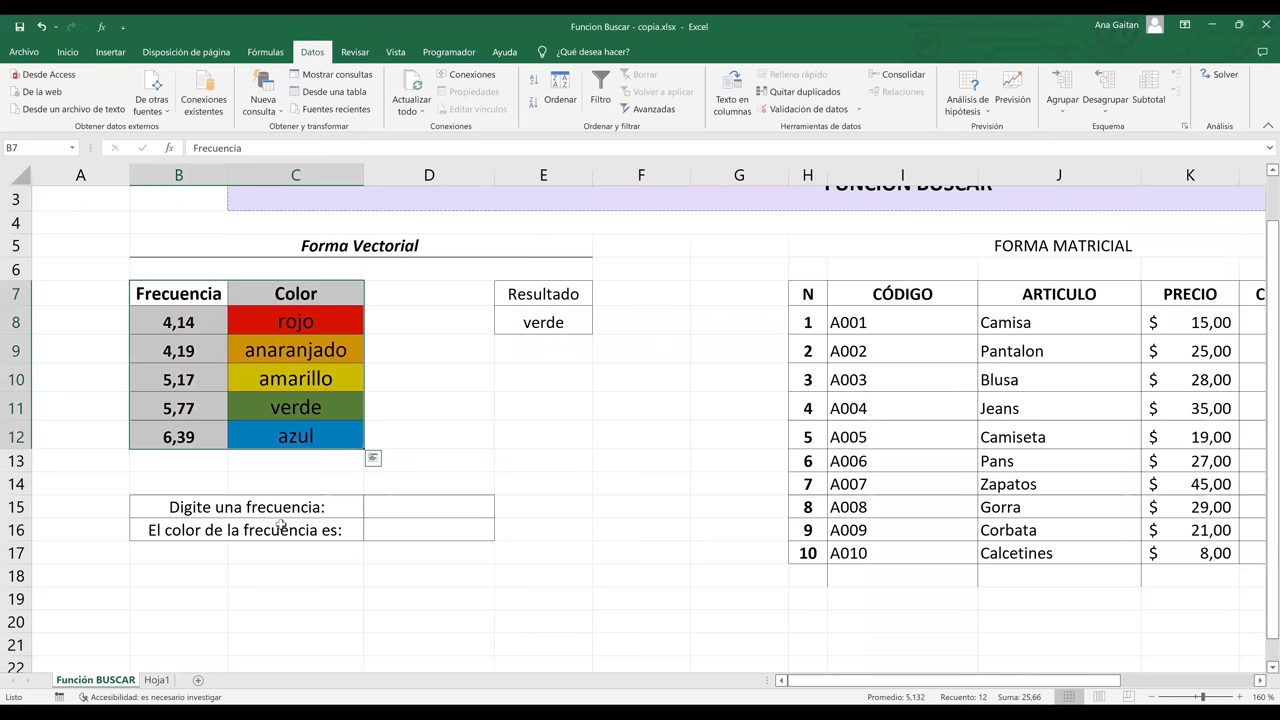
{"action": "left_click_drag", "start_coordinate": [280, 507], "coordinate": [281, 529]}
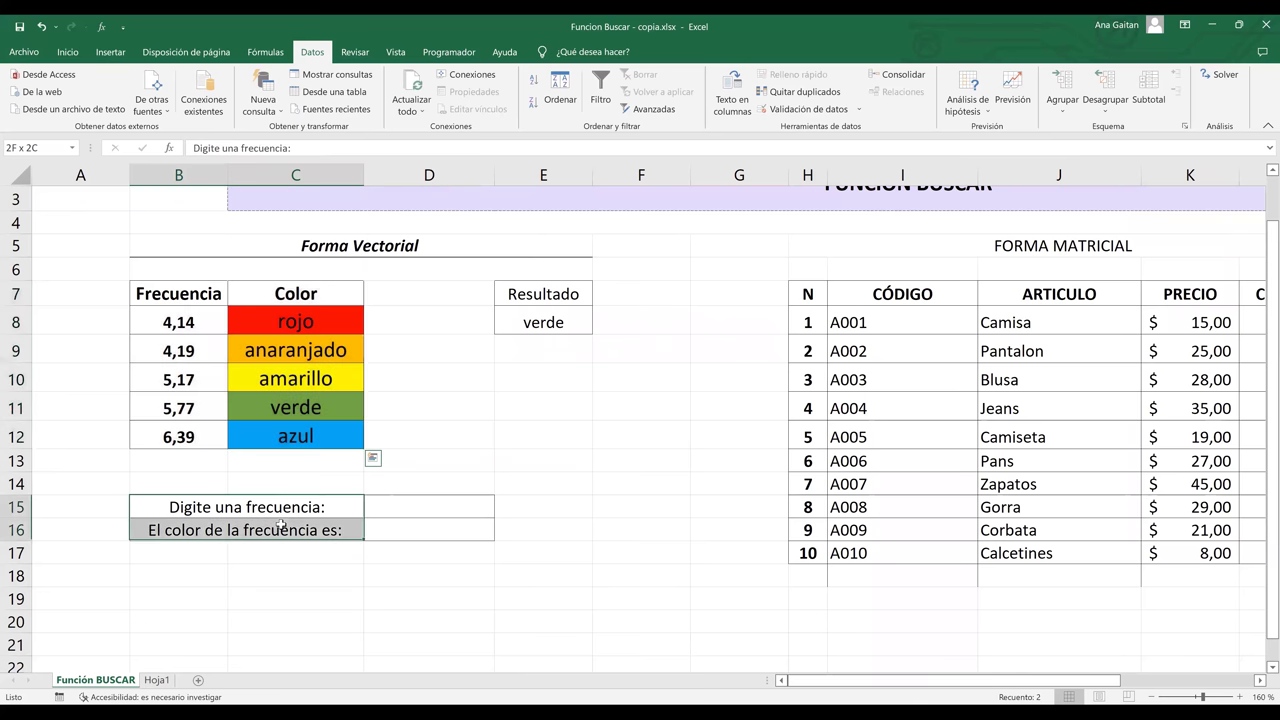
{"action": "left_click", "coordinate": [392, 507]}
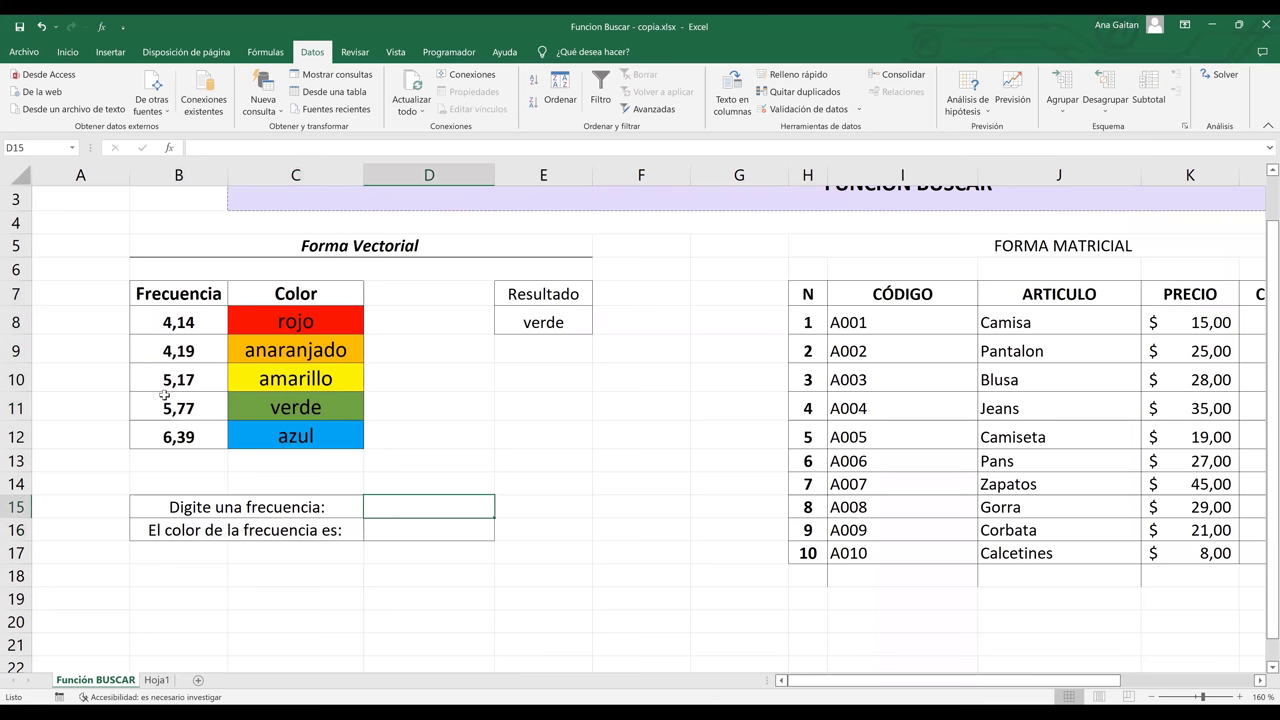
{"action": "left_click_drag", "start_coordinate": [178, 322], "coordinate": [166, 428]}
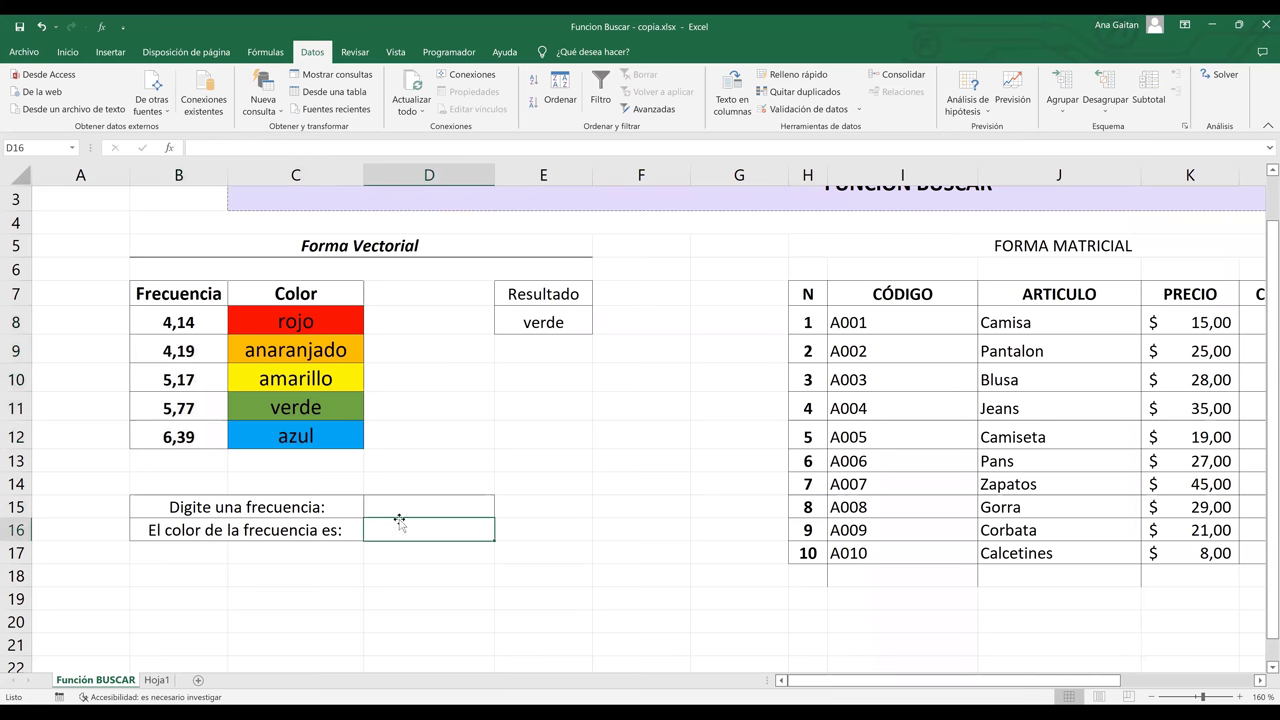
Step: Start a BUSCAR formula in D16 with the frequency cell D15 as the lookup value
{"action": "type", "text": "="}
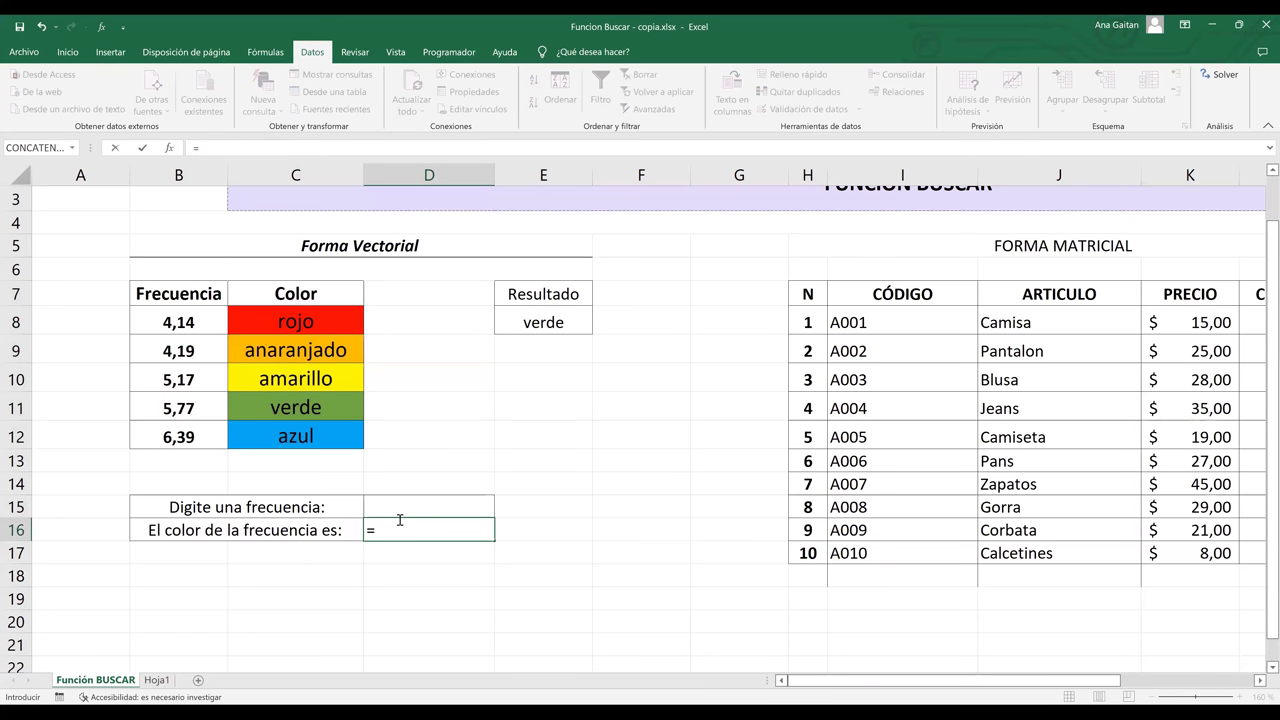
{"action": "type", "text": "buscar"}
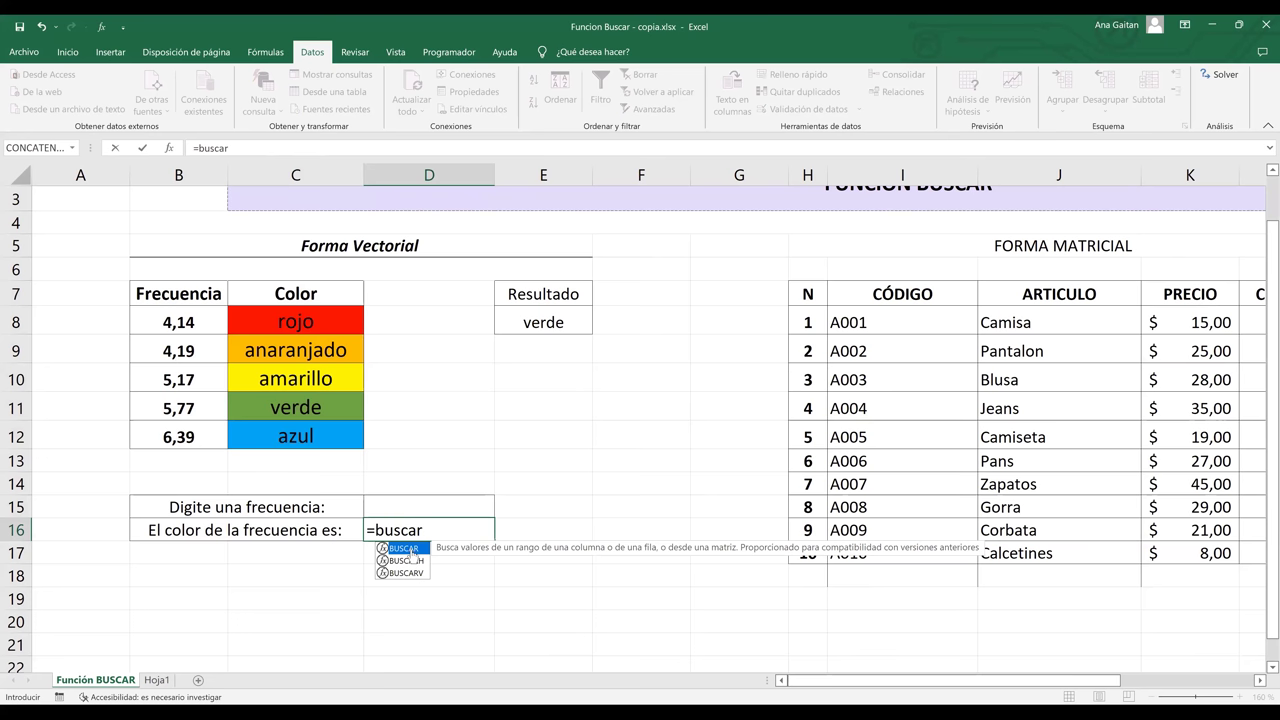
{"action": "double_click", "coordinate": [411, 550]}
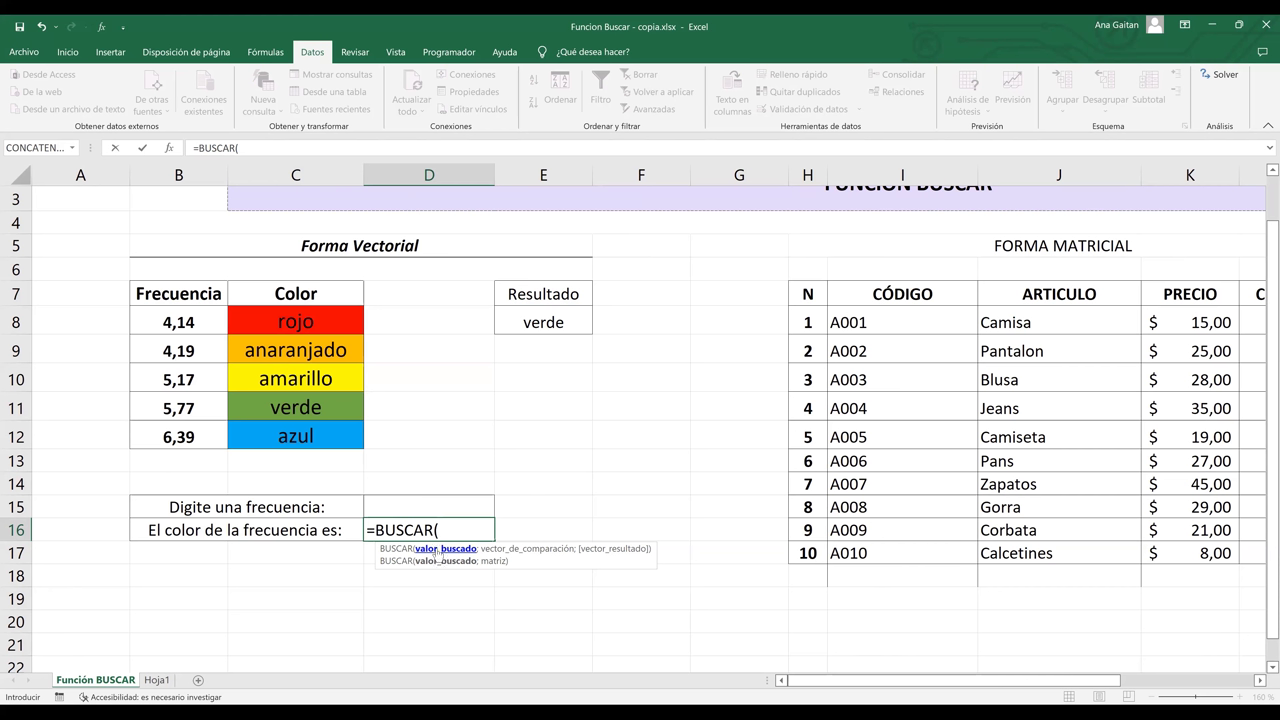
{"action": "left_click", "coordinate": [447, 508]}
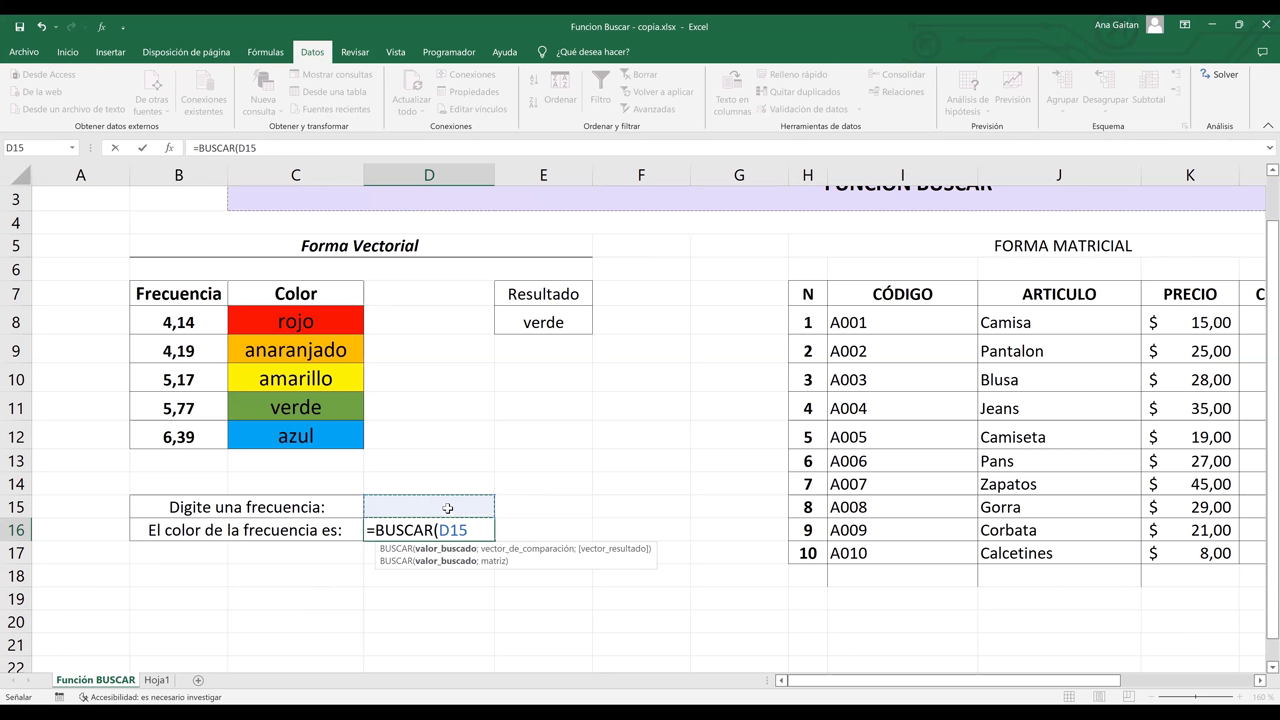
{"action": "type", "text": ";"}
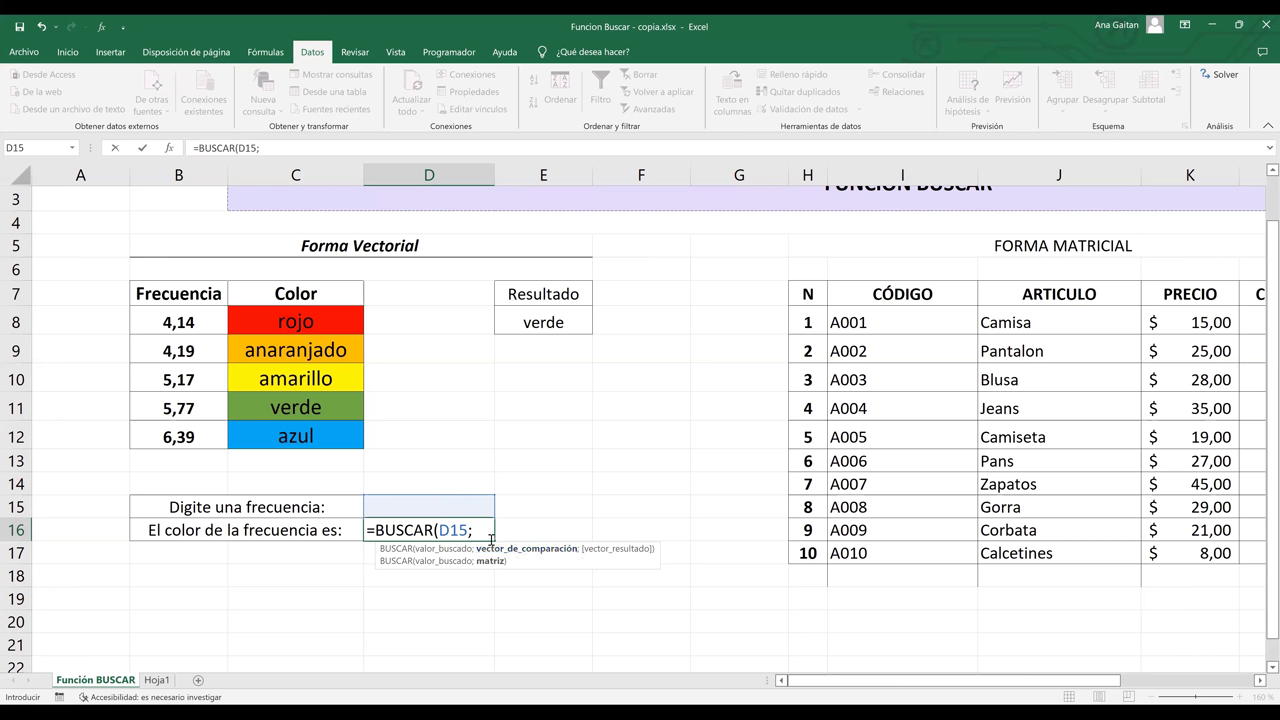
Step: Complete the BUSCAR formula in D16 with B8:B12 as the comparison vector and C8:C12 as the result vector
{"action": "left_click", "coordinate": [186, 321]}
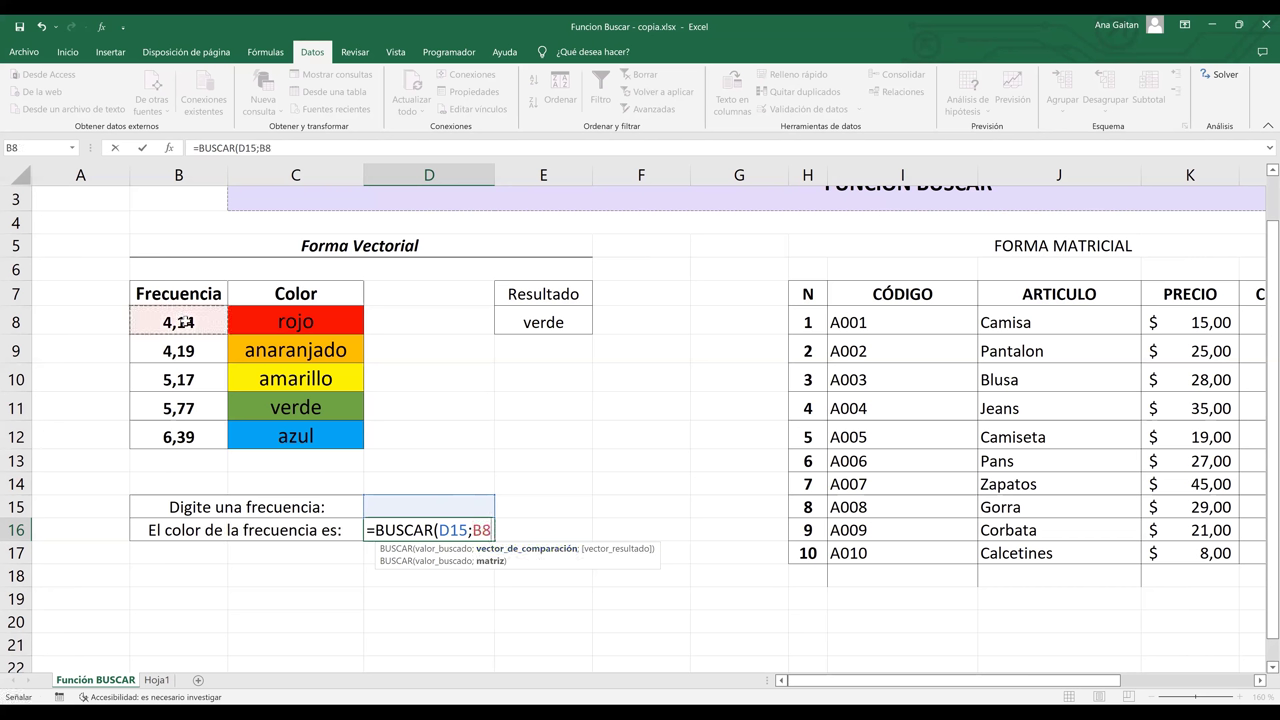
{"action": "left_click", "coordinate": [200, 434], "text": "shift"}
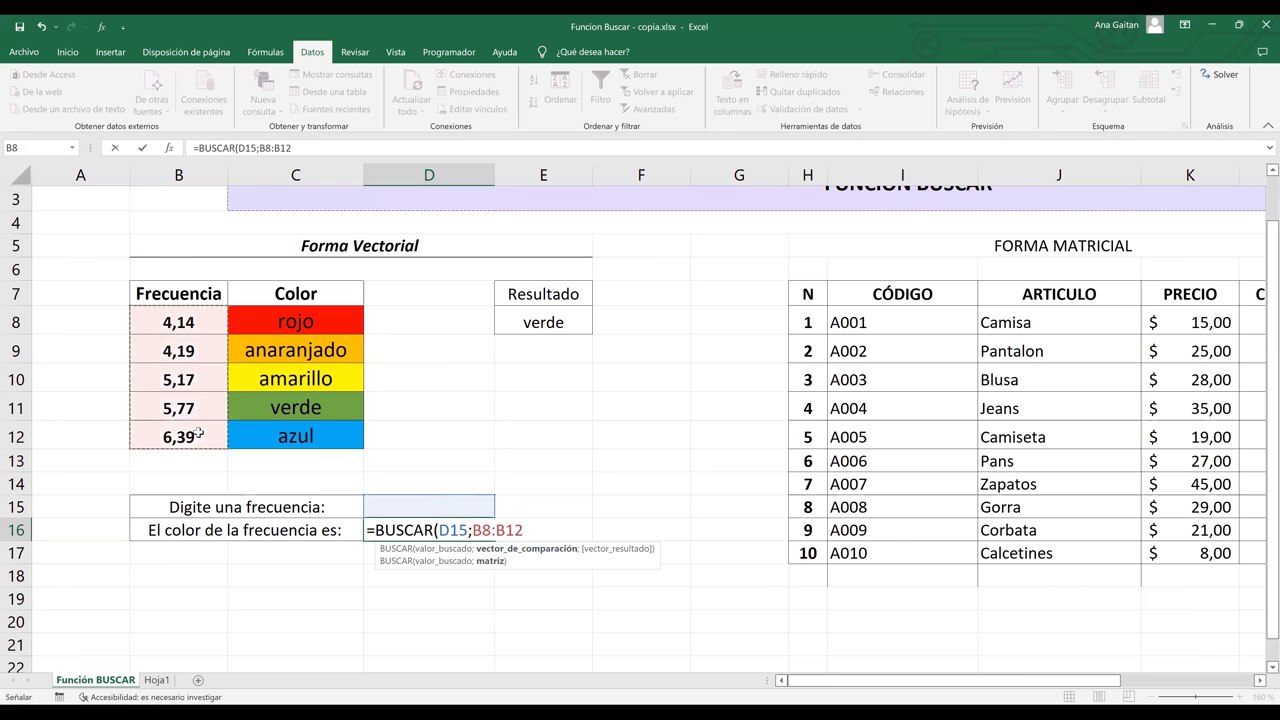
{"action": "type", "text": "ñ"}
{"action": "key", "text": "BackSpace"}
{"action": "type", "text": ";"}
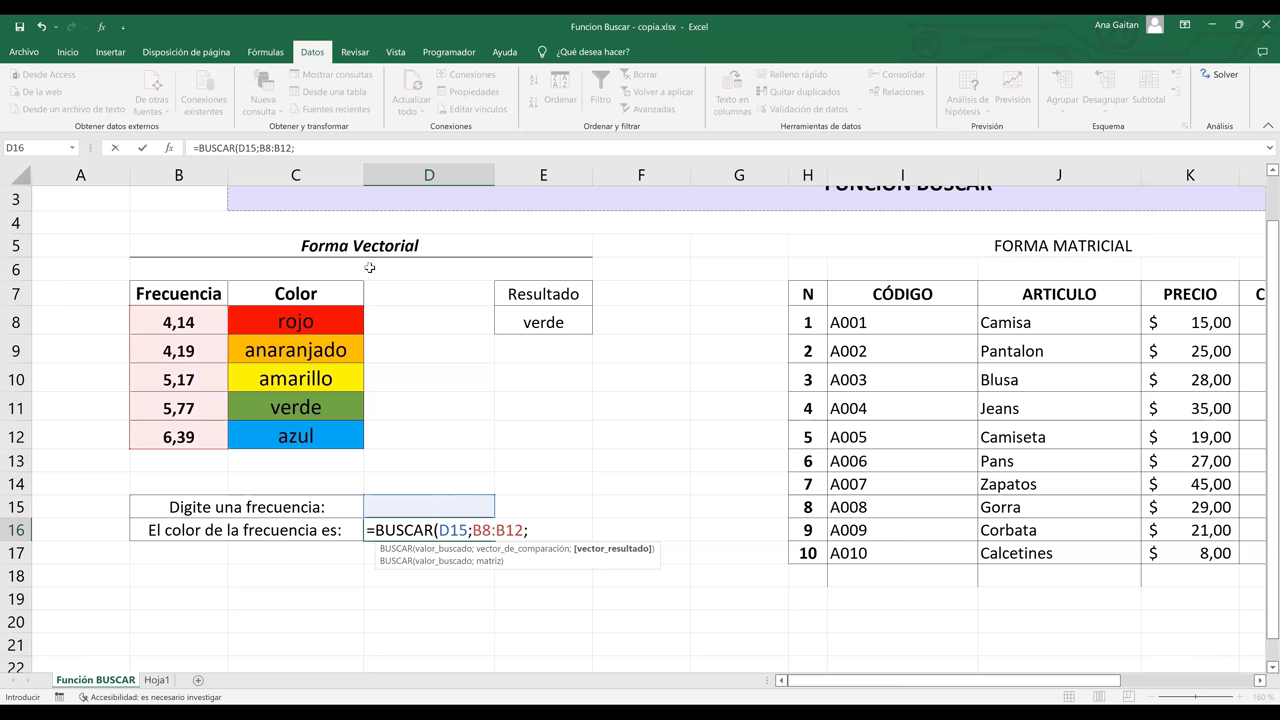
{"action": "left_click", "coordinate": [302, 334]}
{"action": "left_click", "coordinate": [311, 438], "text": "shift"}
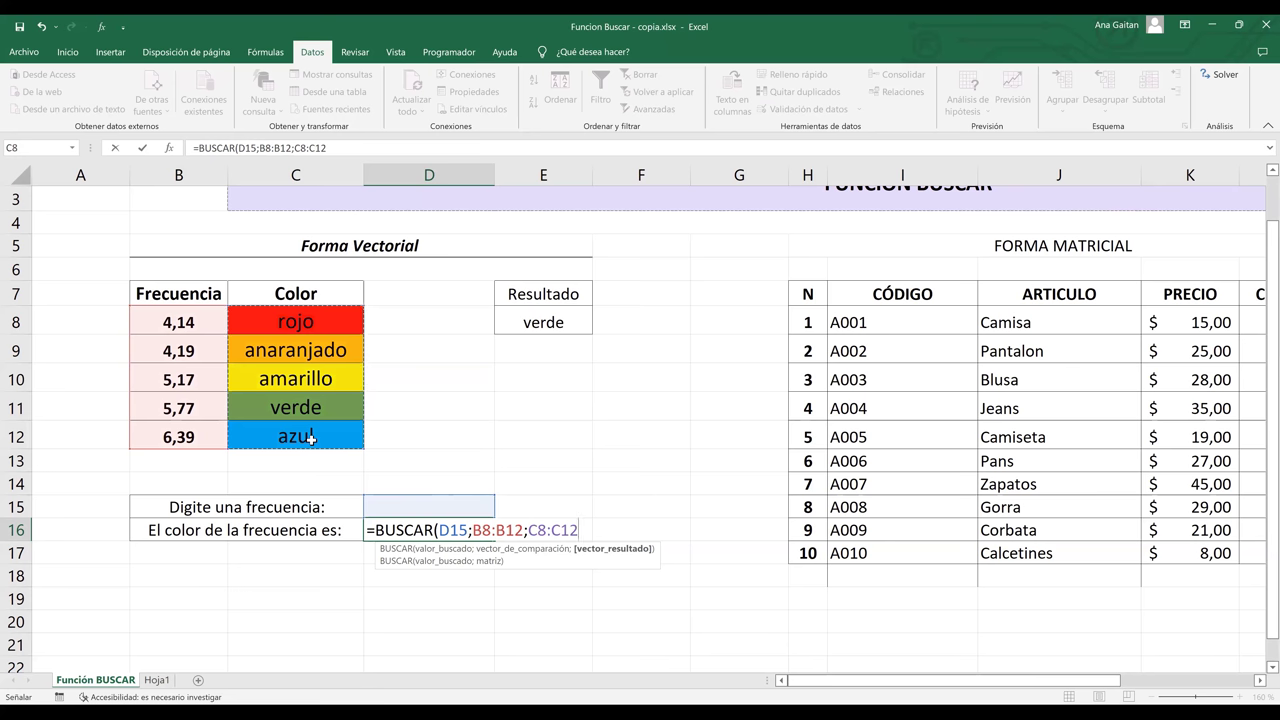
{"action": "type", "text": ")"}
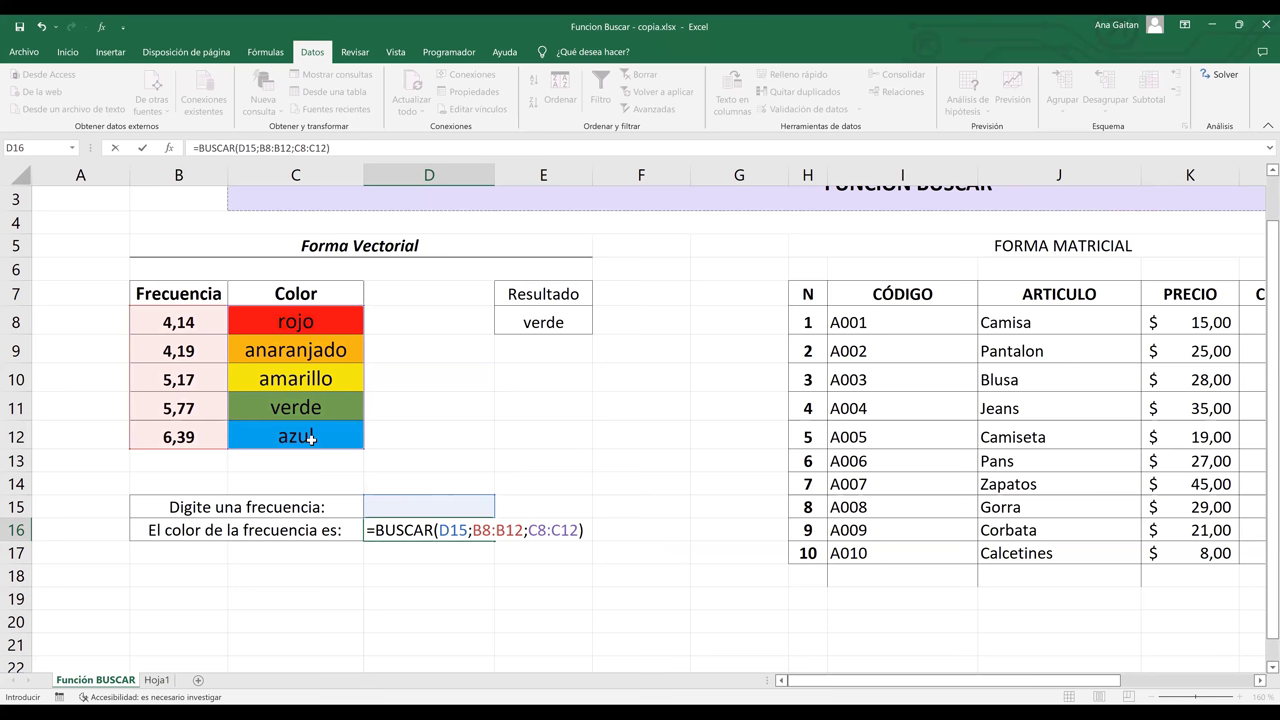
{"action": "key", "text": "Return"}
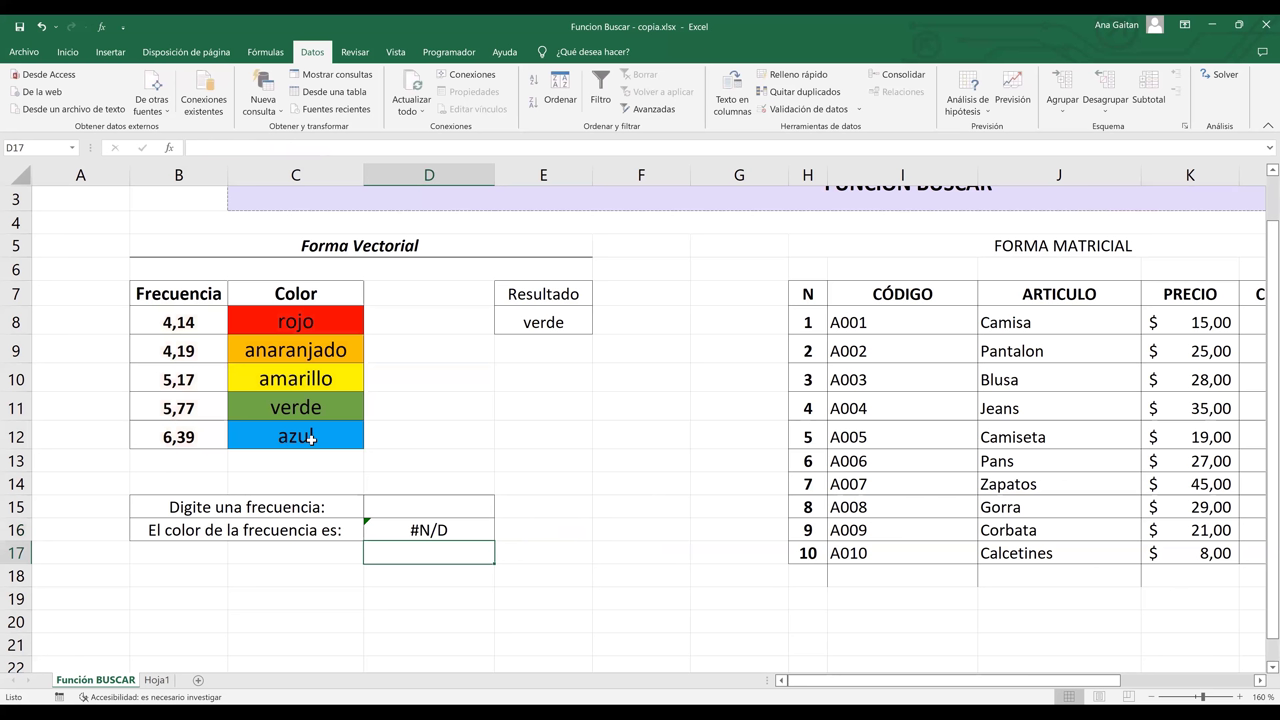
Step: Enter the frequency 5,77 in D15 to test the color lookup
{"action": "left_click", "coordinate": [431, 510]}
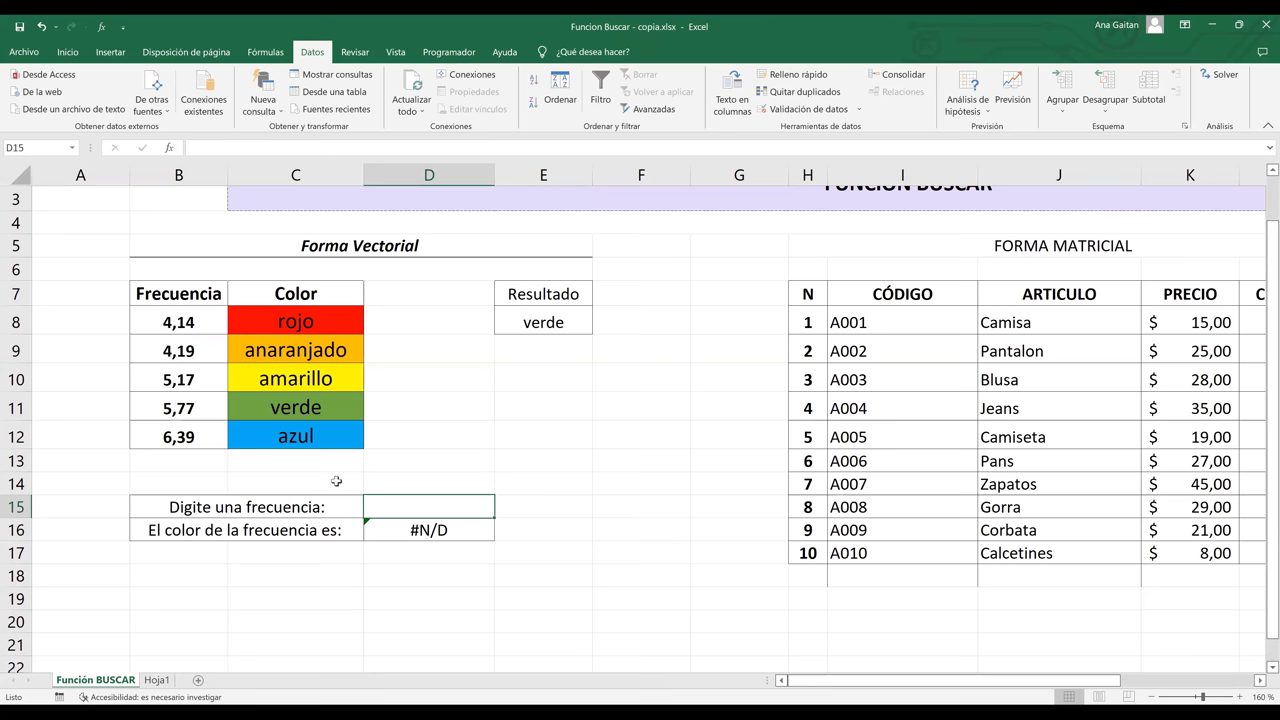
{"action": "type", "text": "5,77"}
{"action": "key", "text": "Return"}
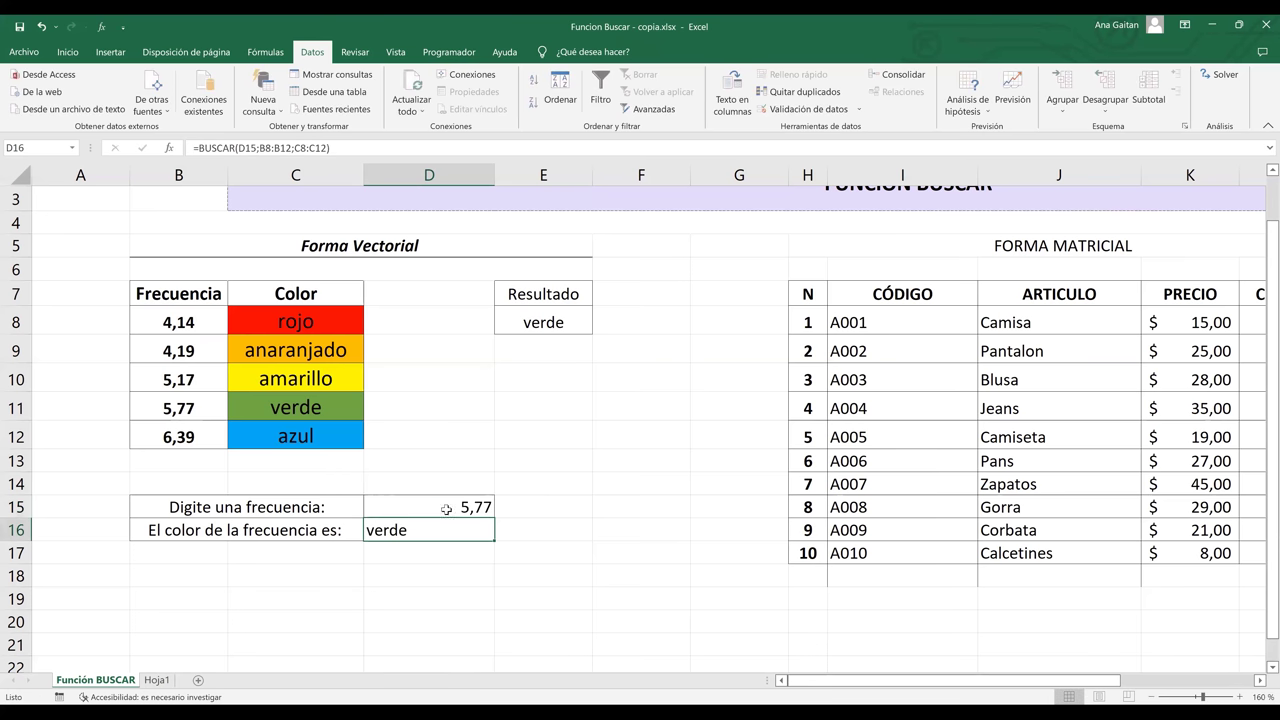
Step: Compare the color returned in D16 with the table row for the frequency 5,77
{"action": "key", "text": "Up"}
{"action": "left_click", "coordinate": [419, 534]}
{"action": "left_click", "coordinate": [175, 410]}
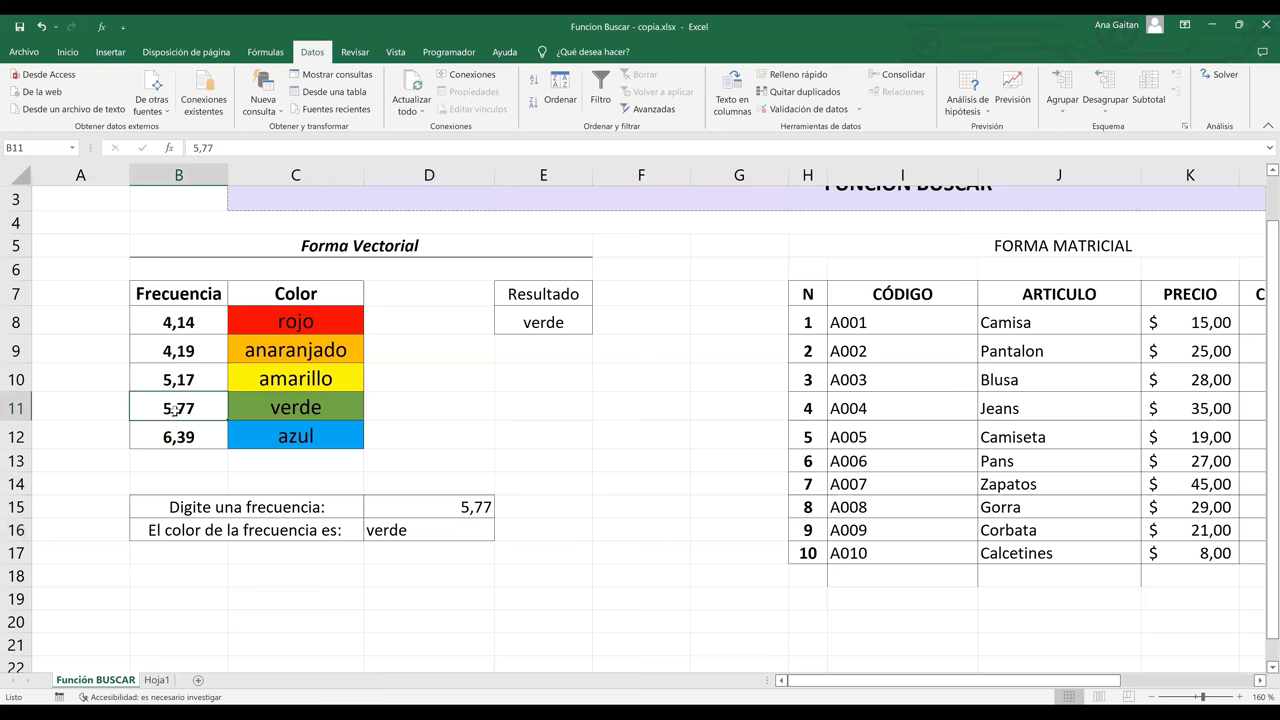
{"action": "left_click", "coordinate": [272, 401]}
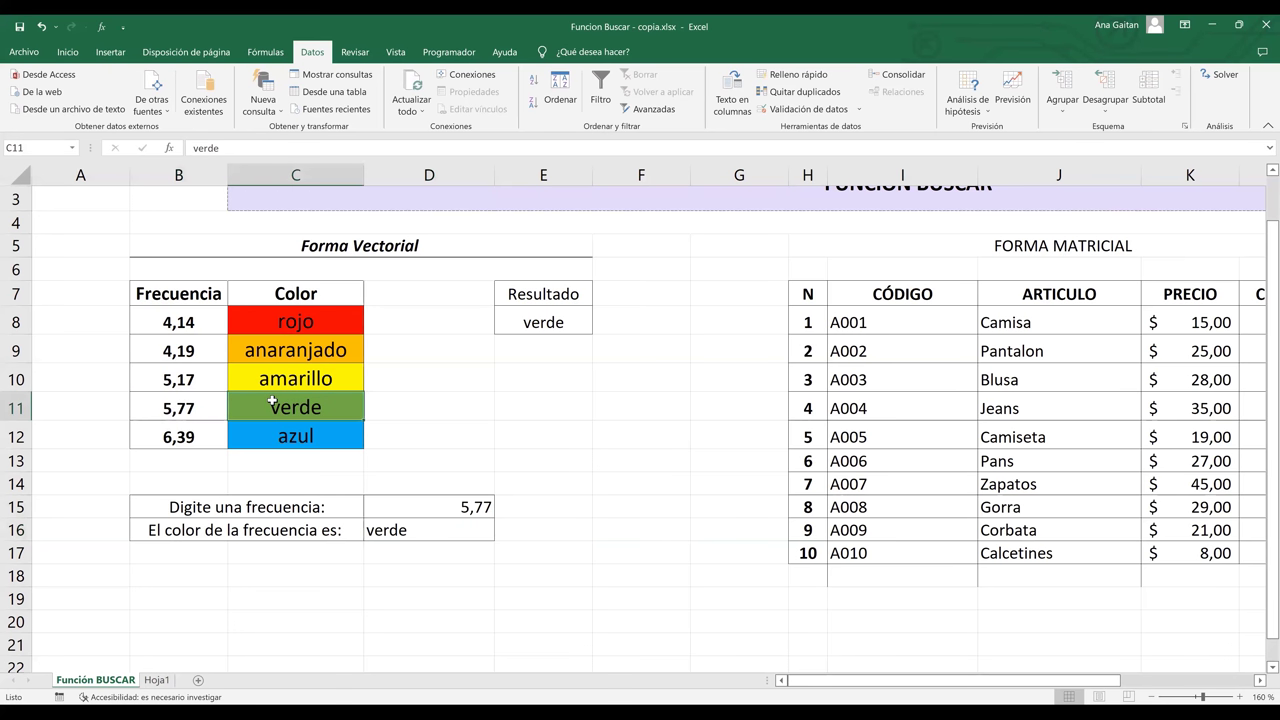
Step: Set the lookup frequency in D15 to 4,14
{"action": "left_click", "coordinate": [450, 512]}
{"action": "key", "text": "BackSpace"}
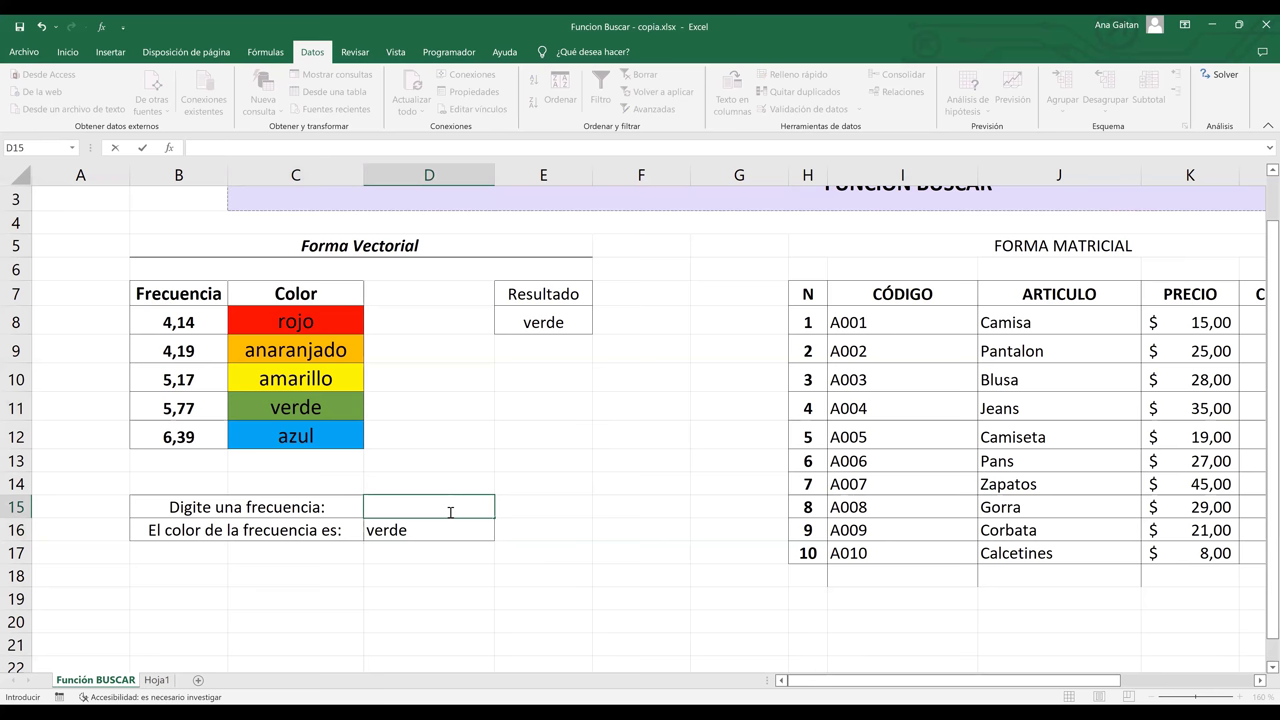
{"action": "type", "text": "4,14"}
{"action": "key", "text": "Return"}
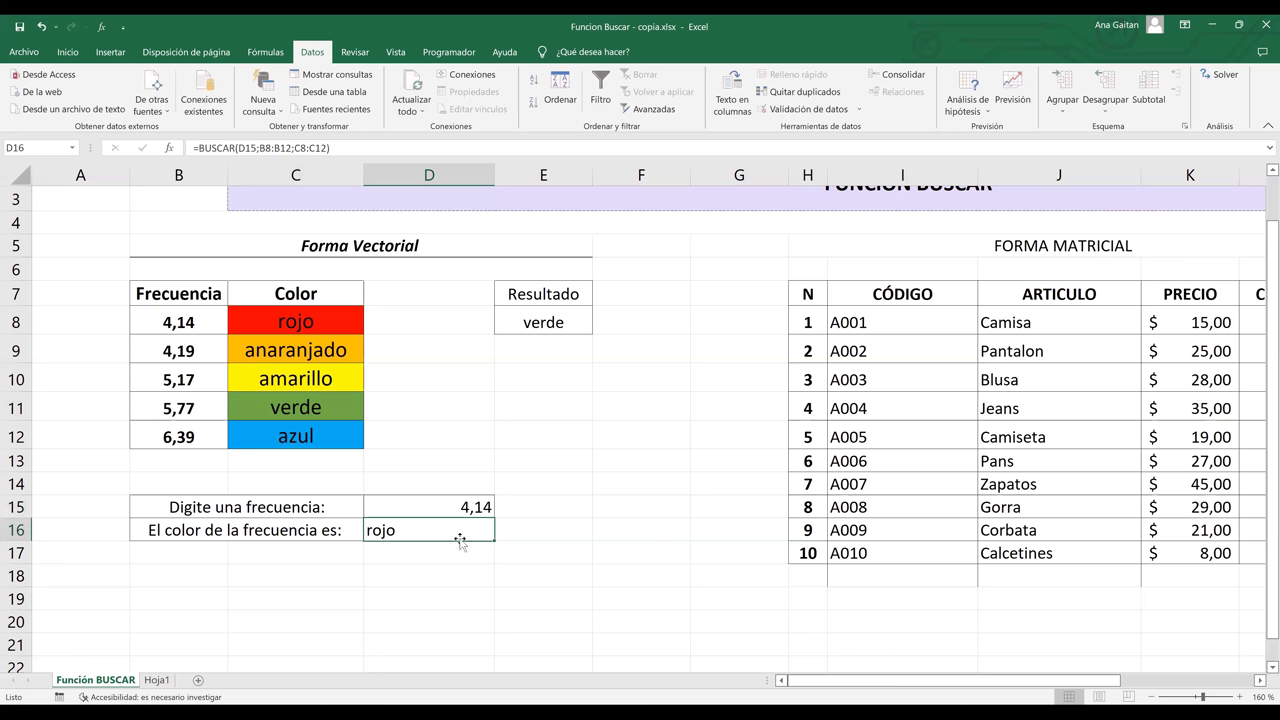
Step: Examine how the frequency 4,14 is located in B8:B12 and matched along row 8 to its entry in the Color column
{"action": "left_click", "coordinate": [176, 321]}
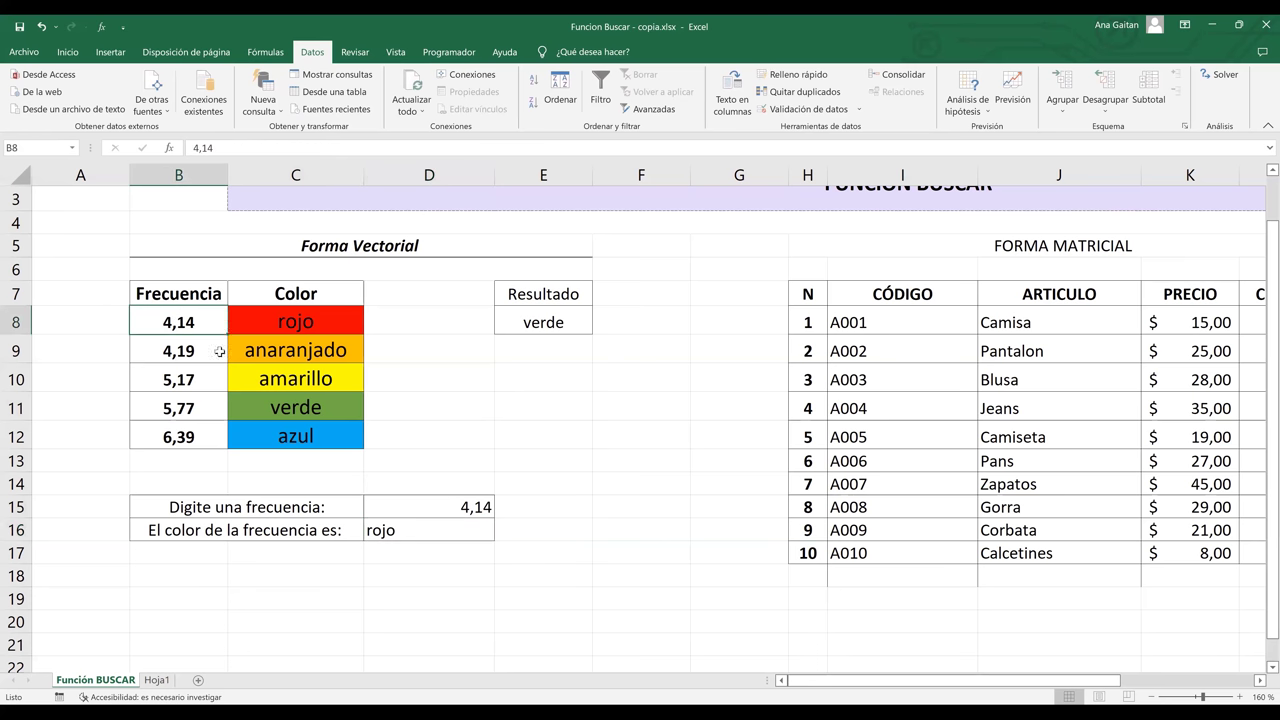
{"action": "left_click", "coordinate": [447, 502]}
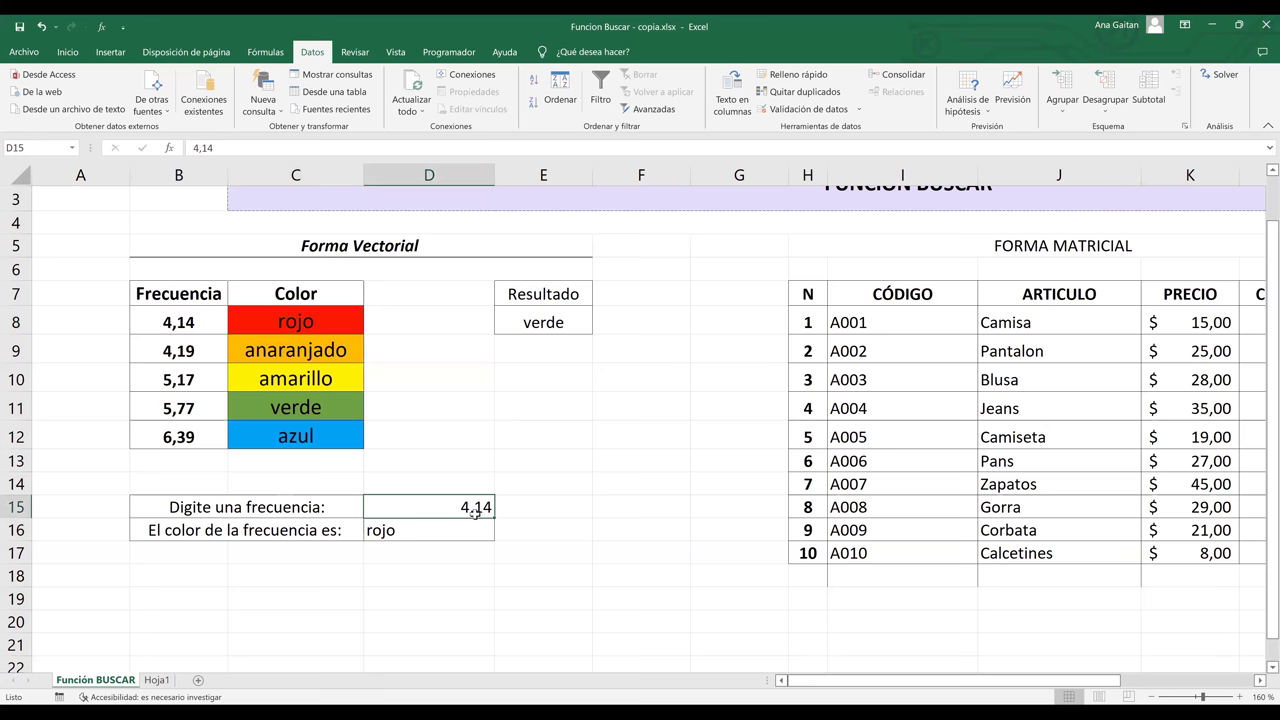
{"action": "left_click_drag", "start_coordinate": [188, 316], "coordinate": [184, 360]}
{"action": "left_click_drag", "start_coordinate": [180, 431], "coordinate": [178, 436]}
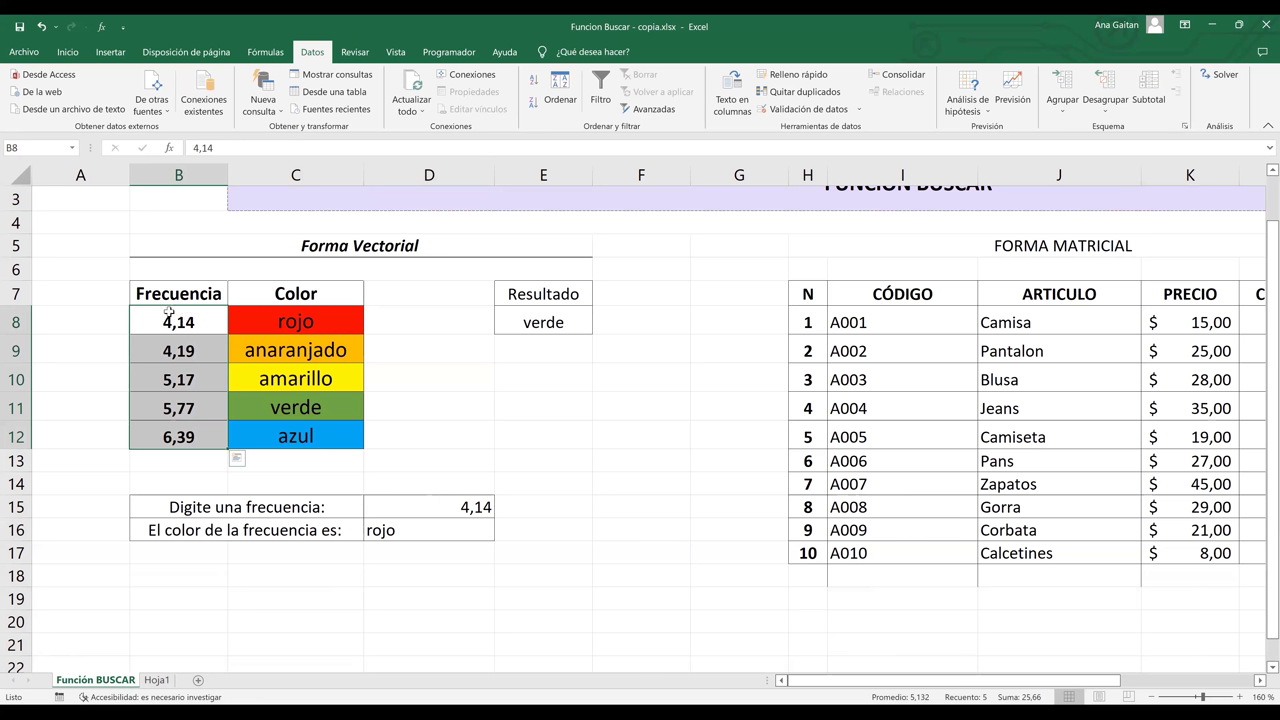
{"action": "left_click", "coordinate": [12, 321]}
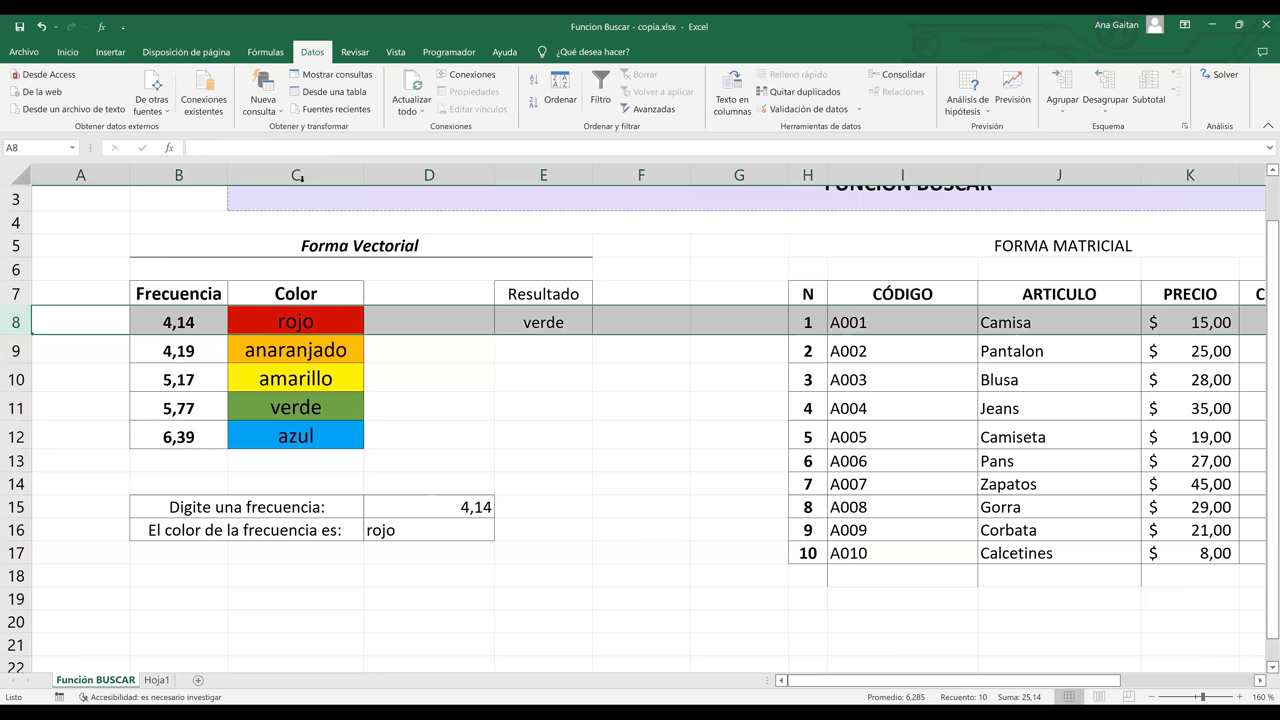
{"action": "left_click", "coordinate": [286, 322]}
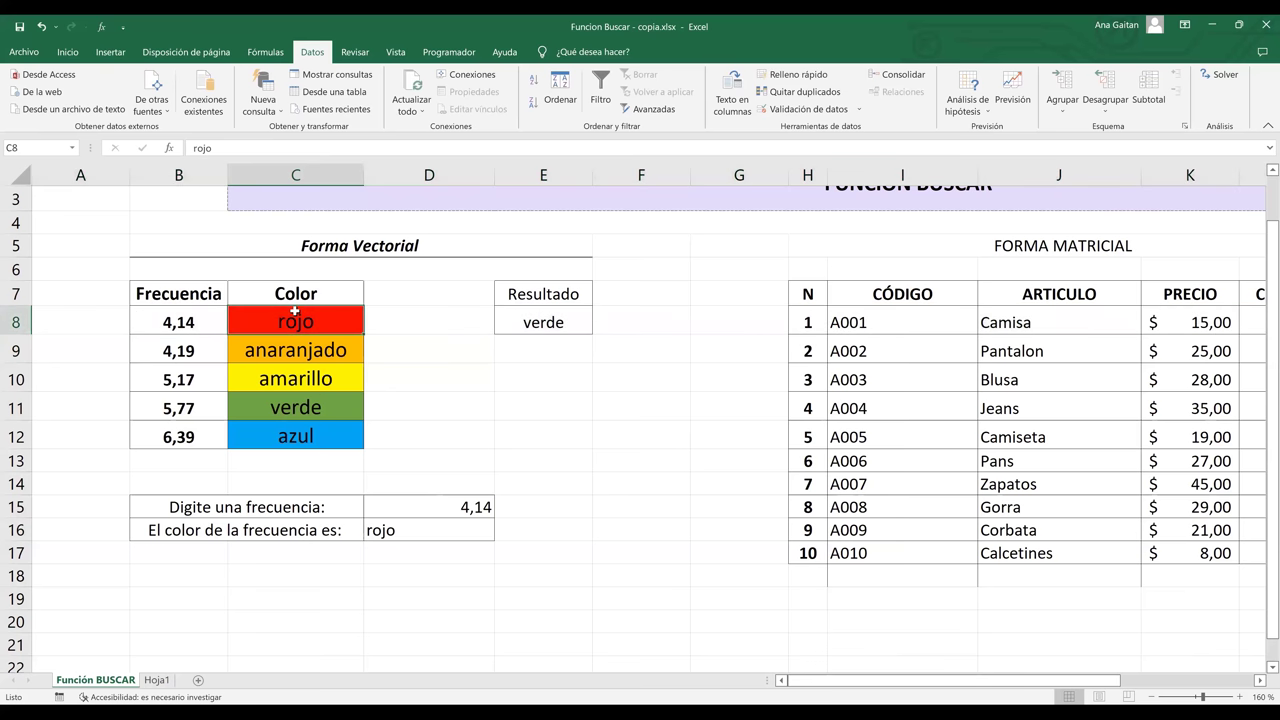
{"action": "left_click", "coordinate": [180, 318]}
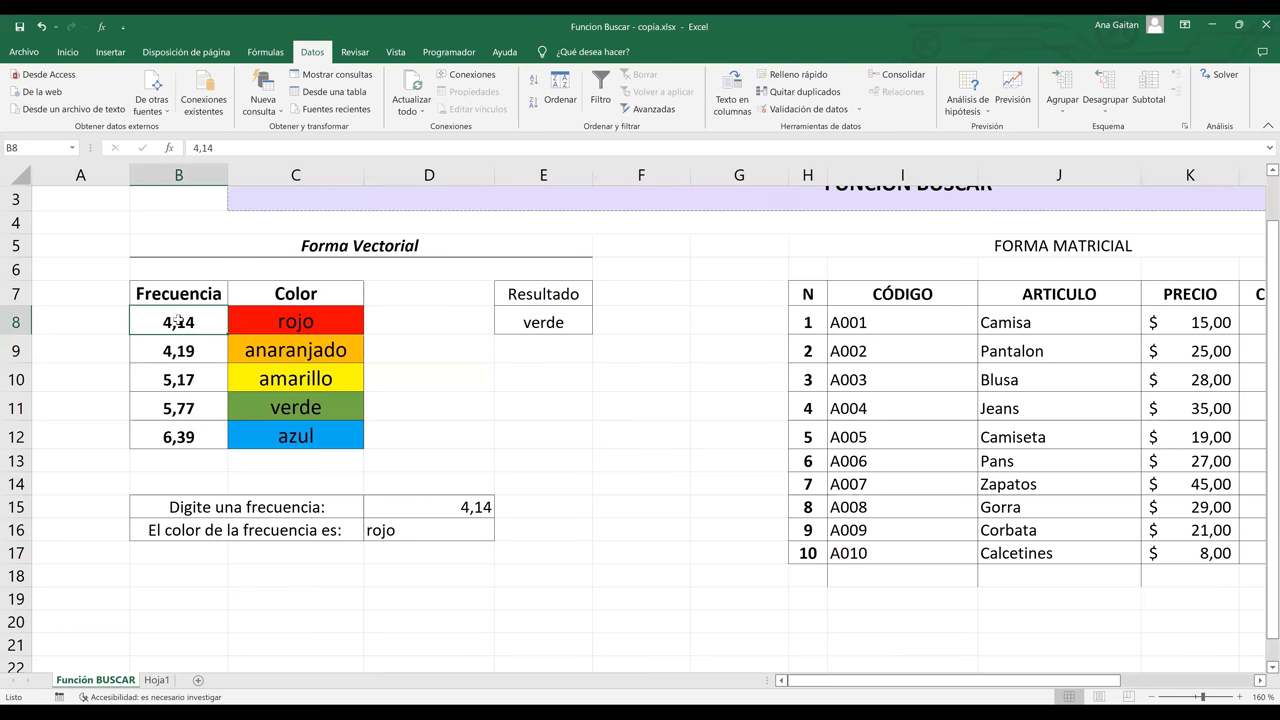
{"action": "key", "text": "shift+space"}
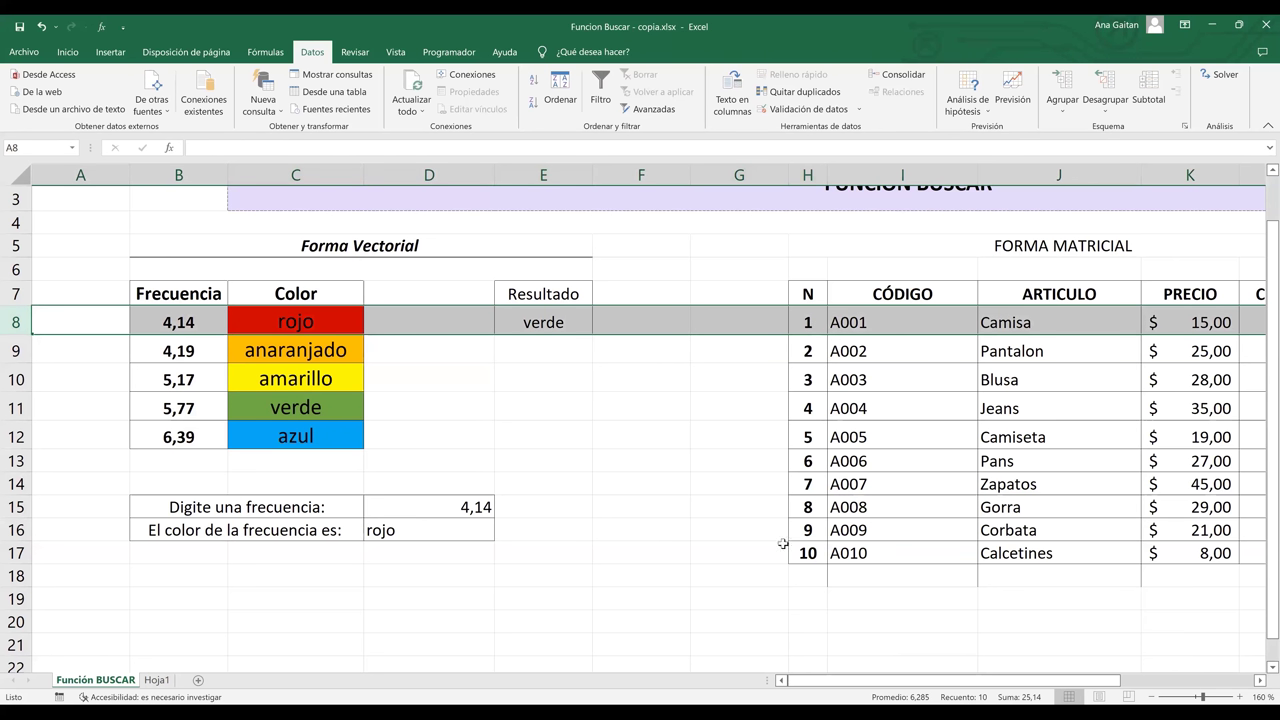
{"action": "left_click", "coordinate": [519, 422]}
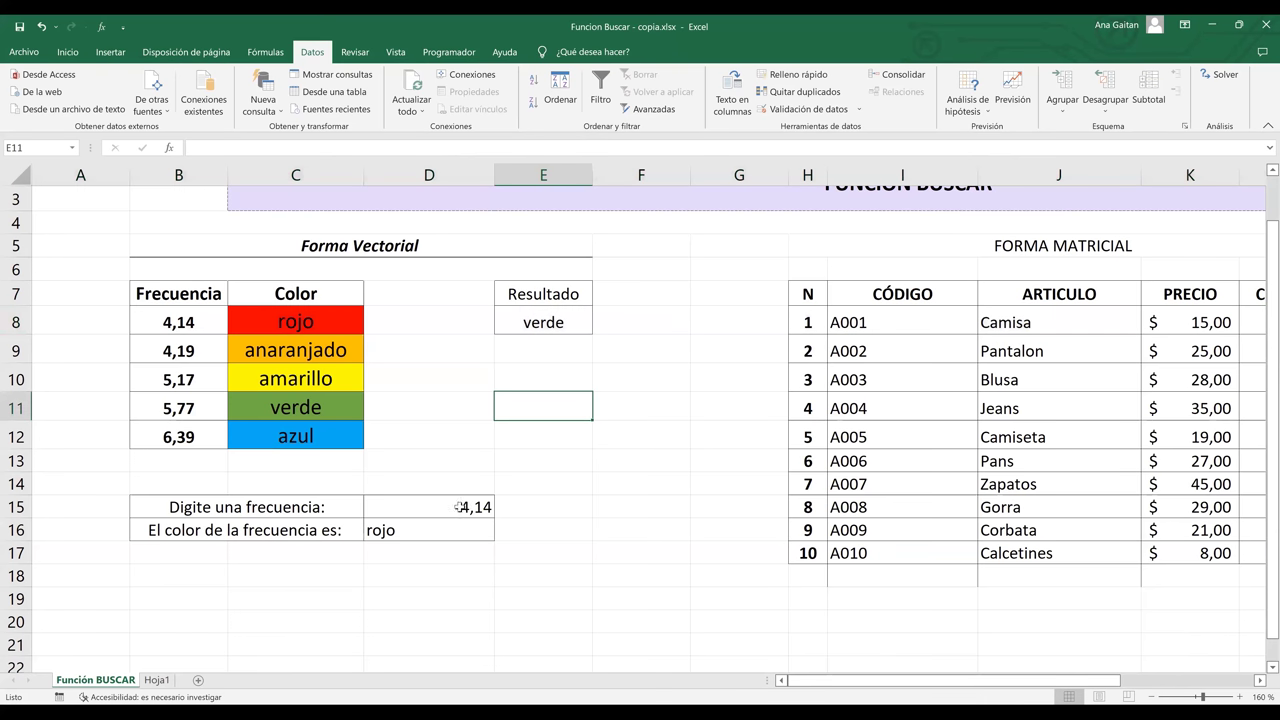
{"action": "left_click", "coordinate": [459, 507]}
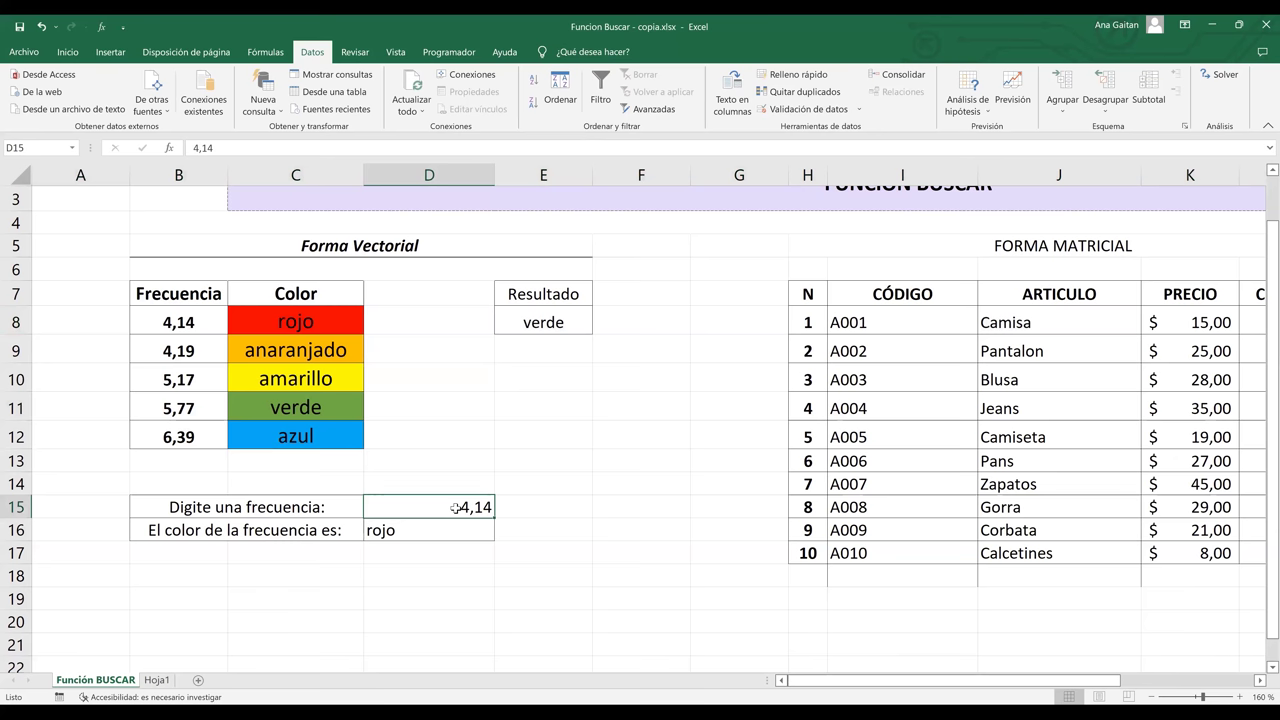
Step: Write a BUSCAR formula in F7 that looks up the literal value 4,14 in B8:B12 and returns the color from C8:C12
{"action": "left_click", "coordinate": [617, 292]}
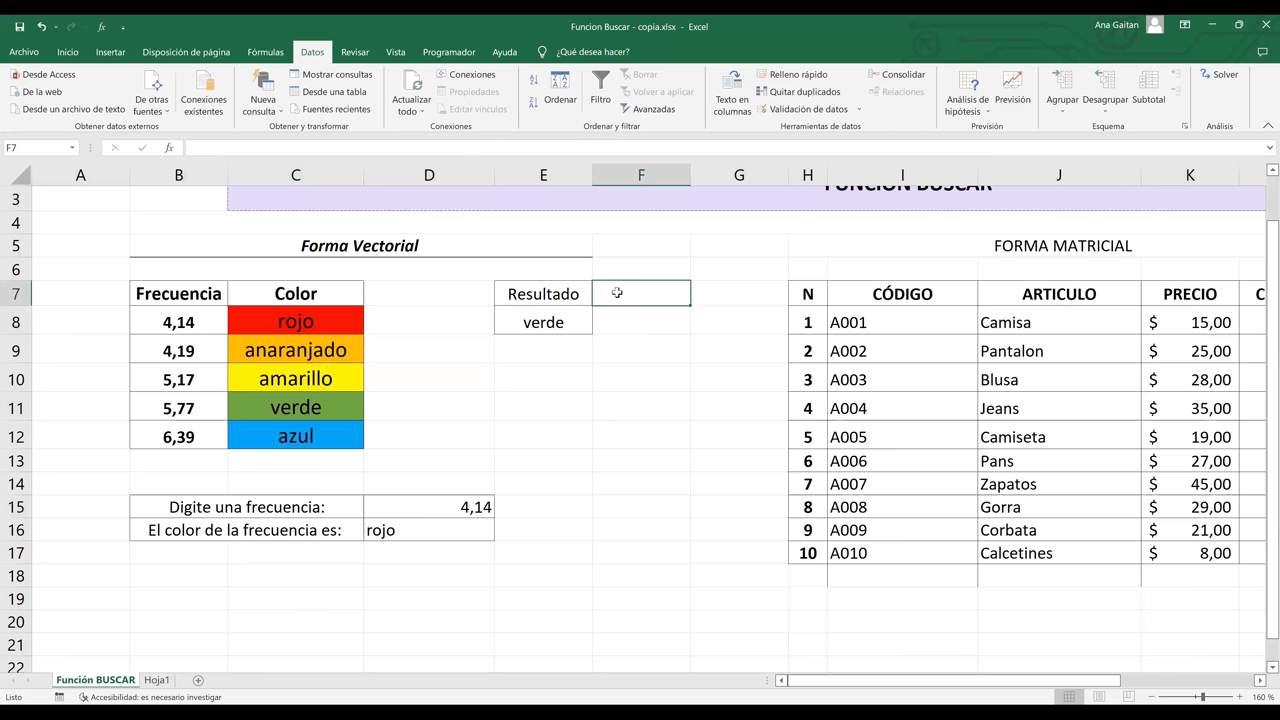
{"action": "type", "text": "="}
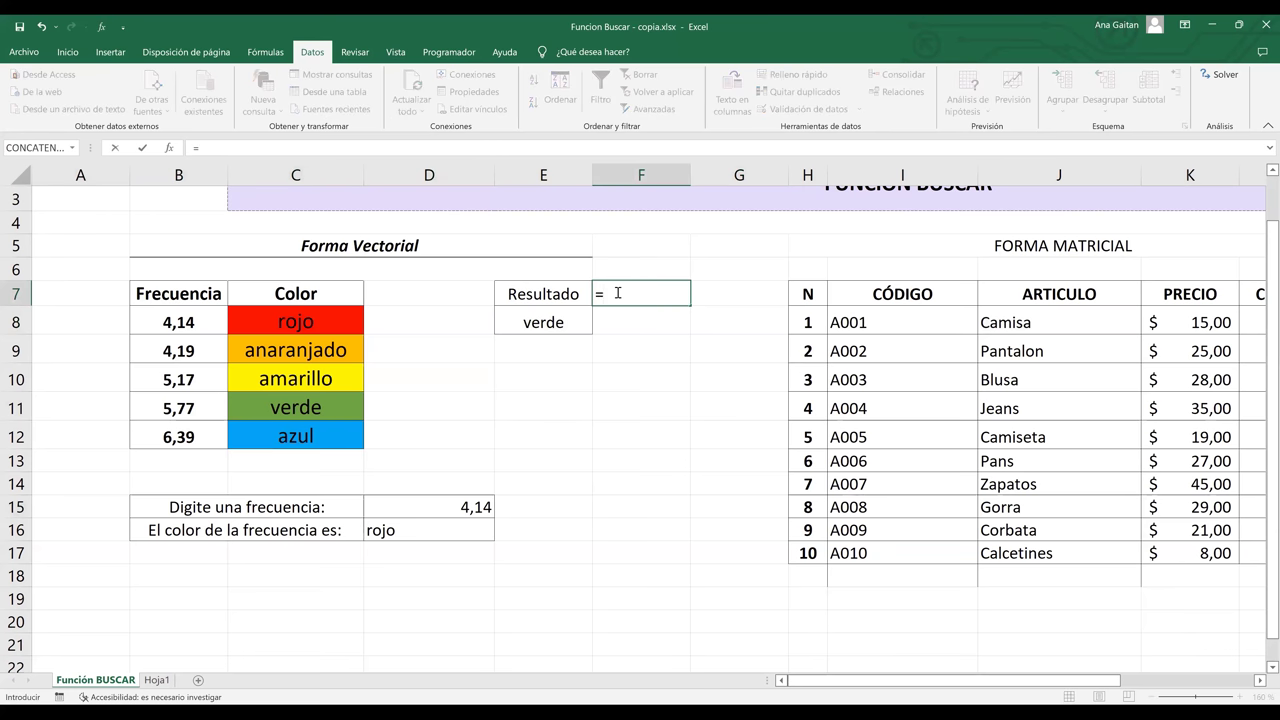
{"action": "type", "text": "buscar"}
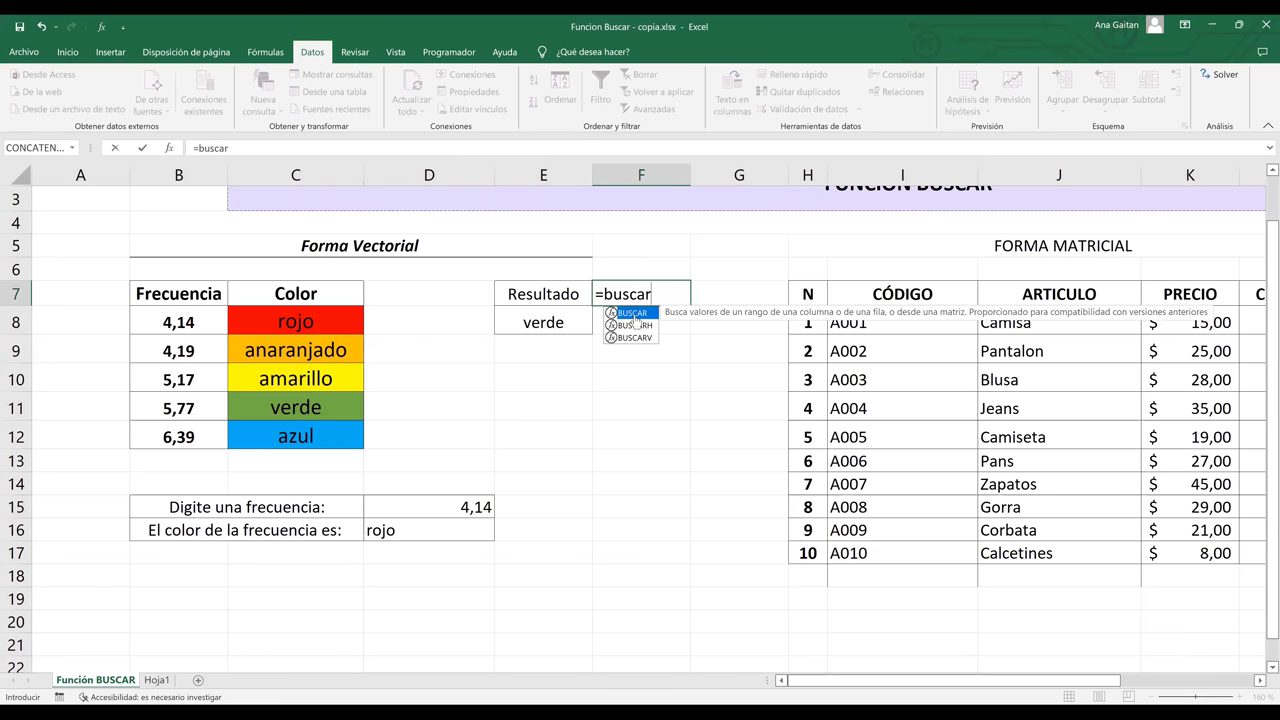
{"action": "key", "text": "Tab"}
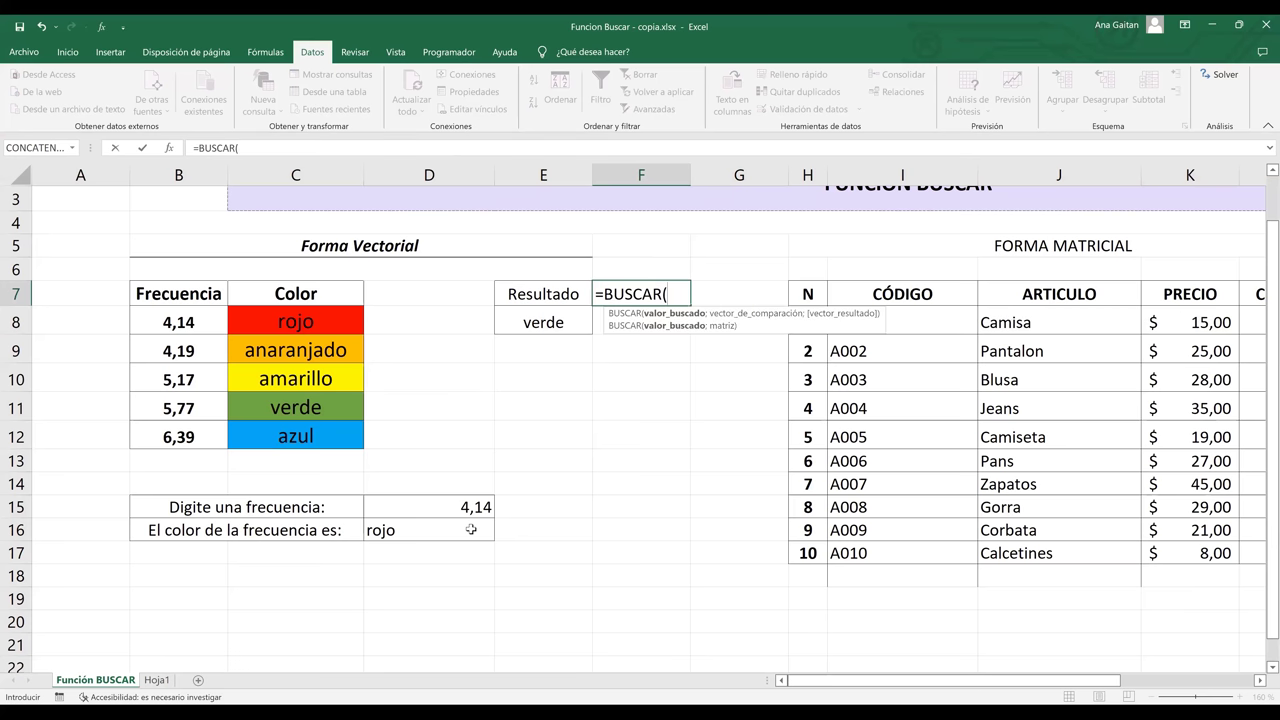
{"action": "type", "text": "4,14"}
{"action": "type", "text": ";"}
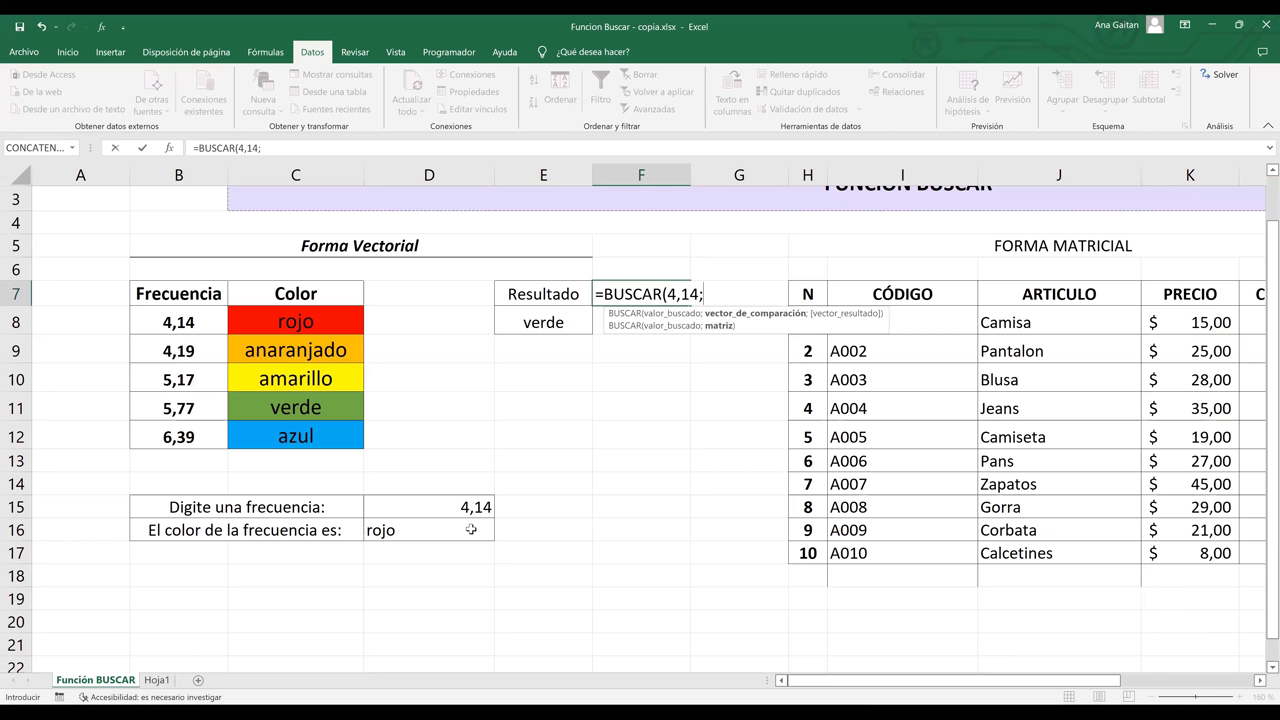
{"action": "left_click", "coordinate": [178, 322]}
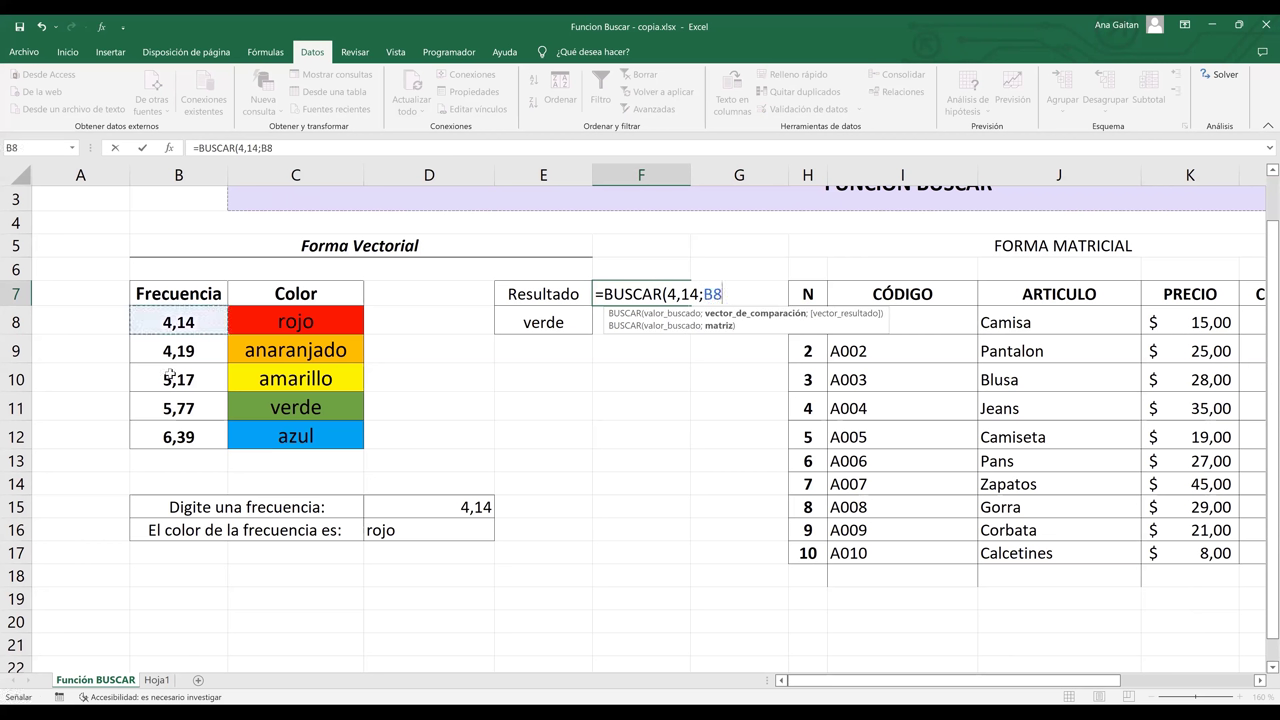
{"action": "left_click", "coordinate": [175, 432], "text": "shift"}
{"action": "type", "text": ";"}
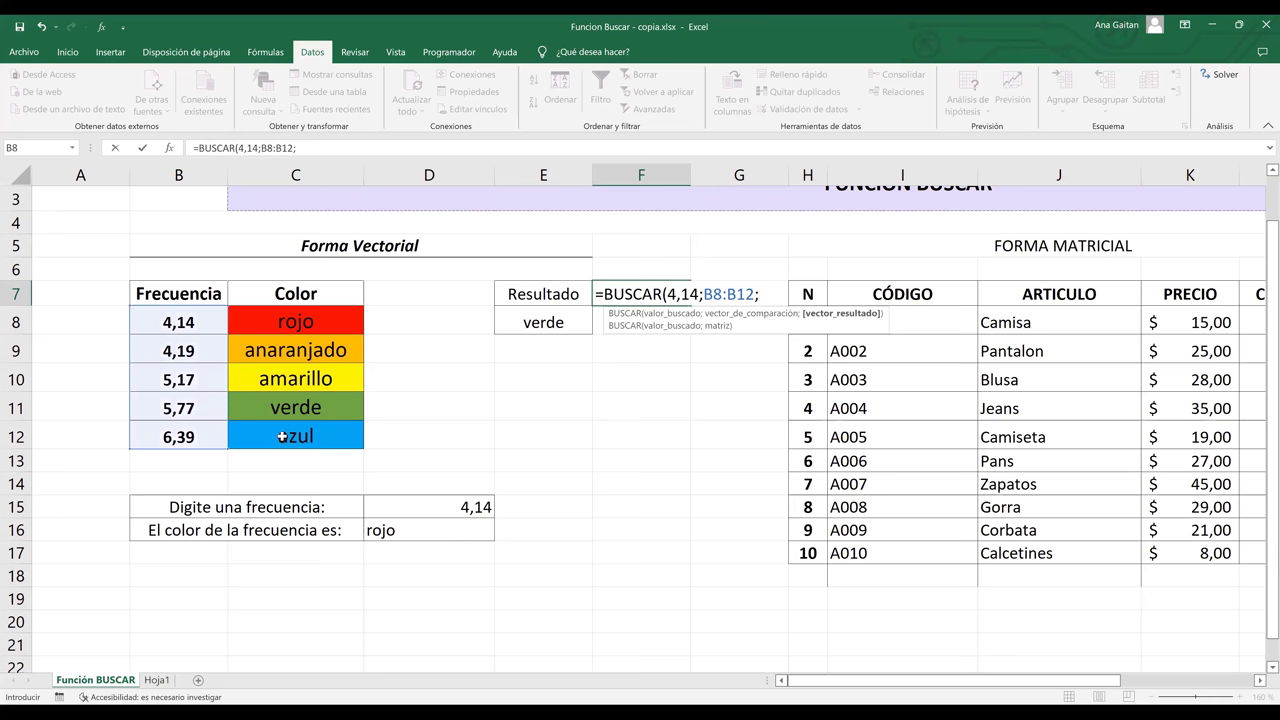
{"action": "left_click_drag", "start_coordinate": [295, 322], "coordinate": [283, 436]}
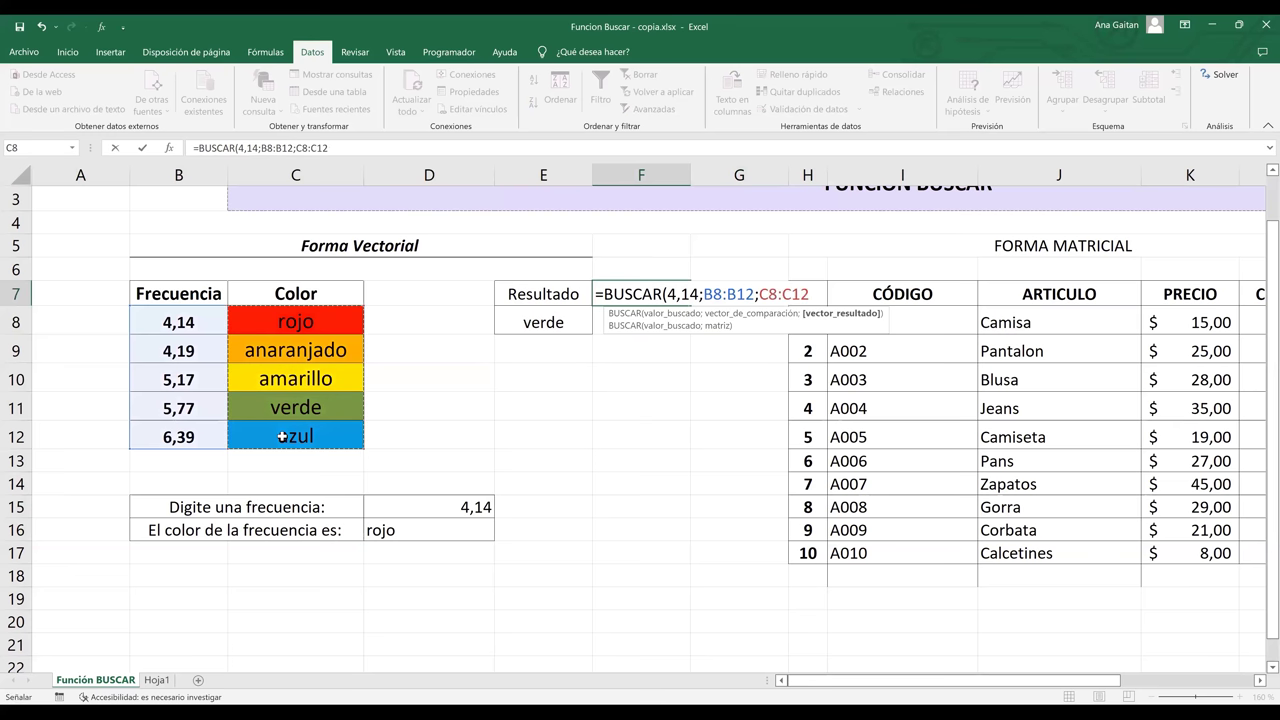
{"action": "type", "text": ")"}
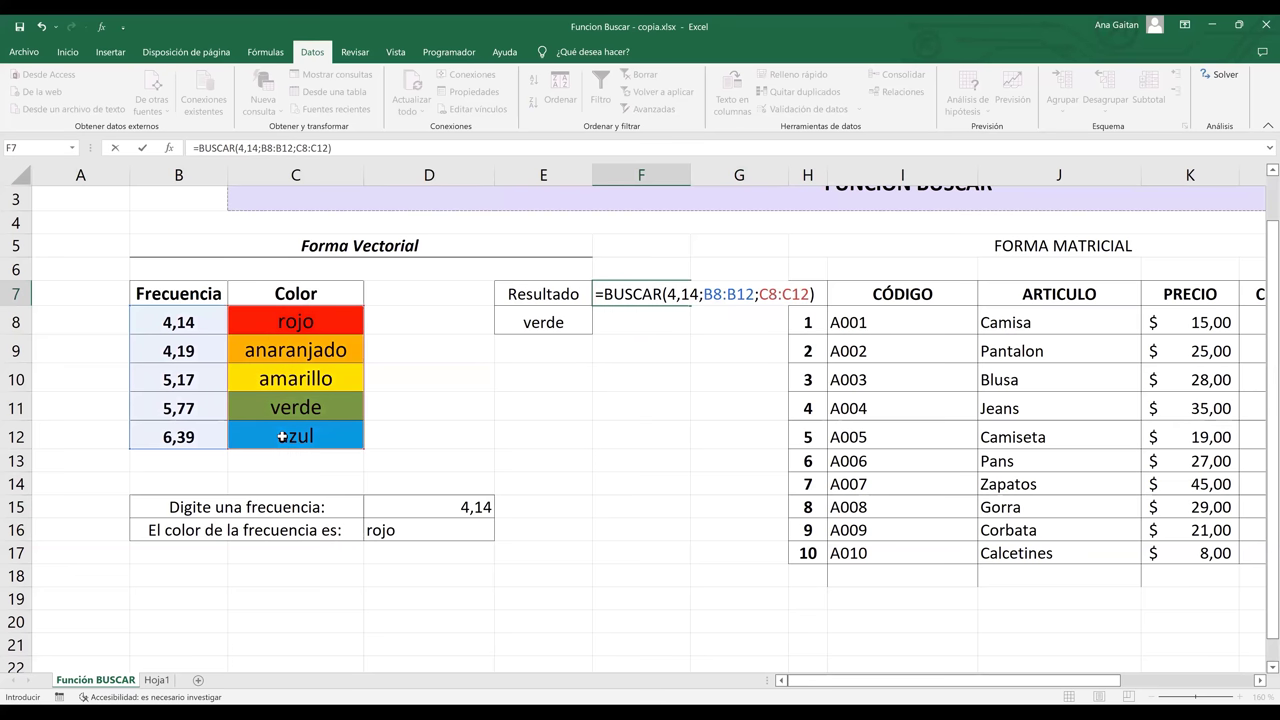
Step: Enter the formula =BUSCAR(4,14;B8:B12;C8:C12) in cell F7 beside Resultado
{"action": "key", "text": "Return"}
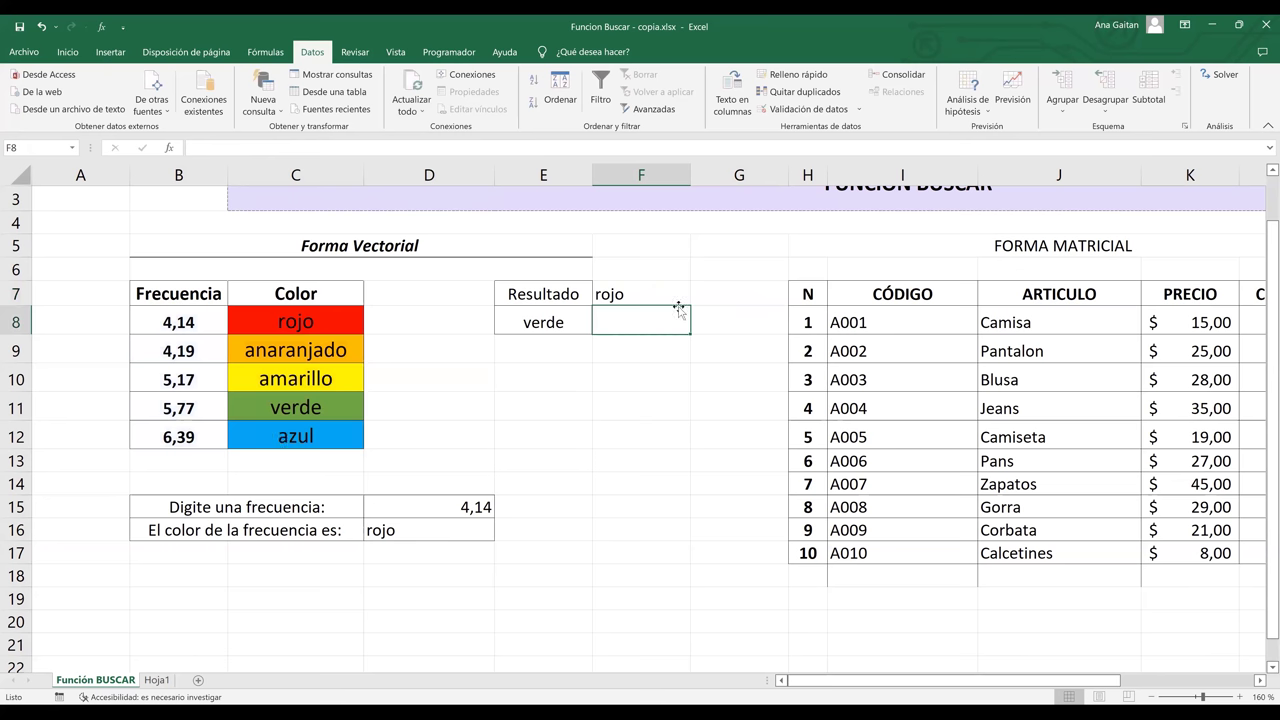
{"action": "left_click", "coordinate": [629, 298]}
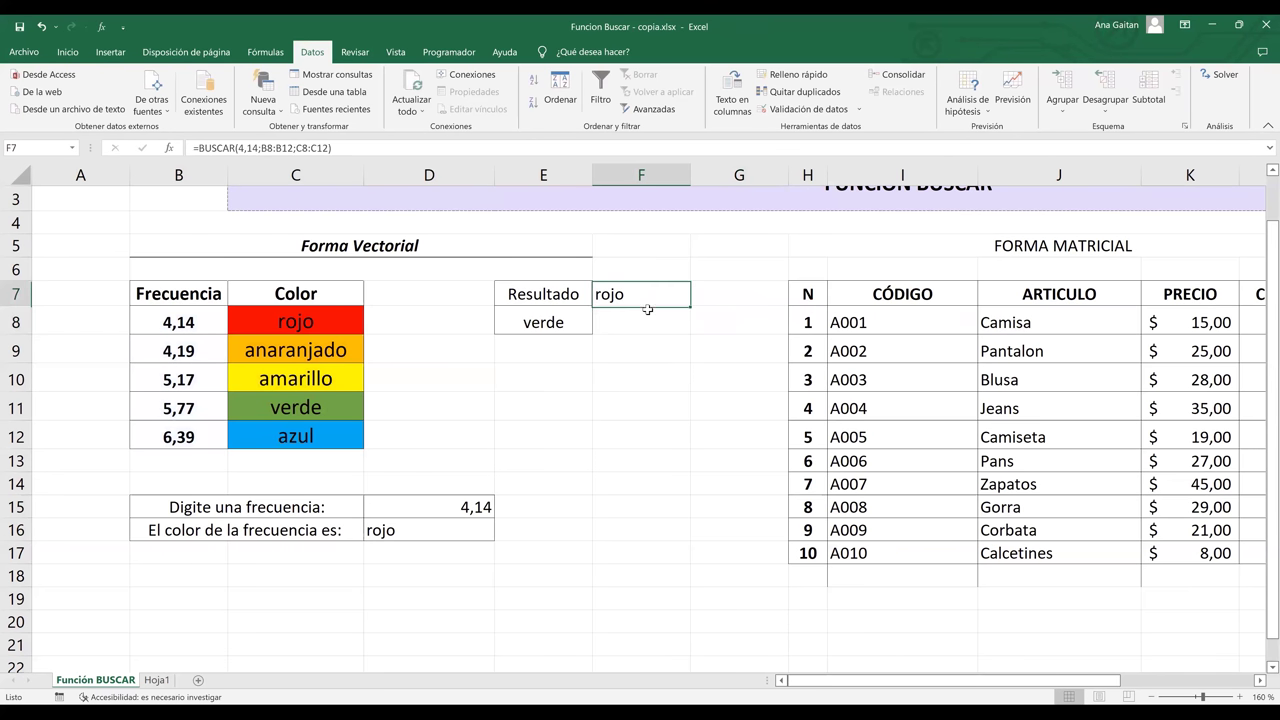
{"action": "left_click", "coordinate": [594, 436]}
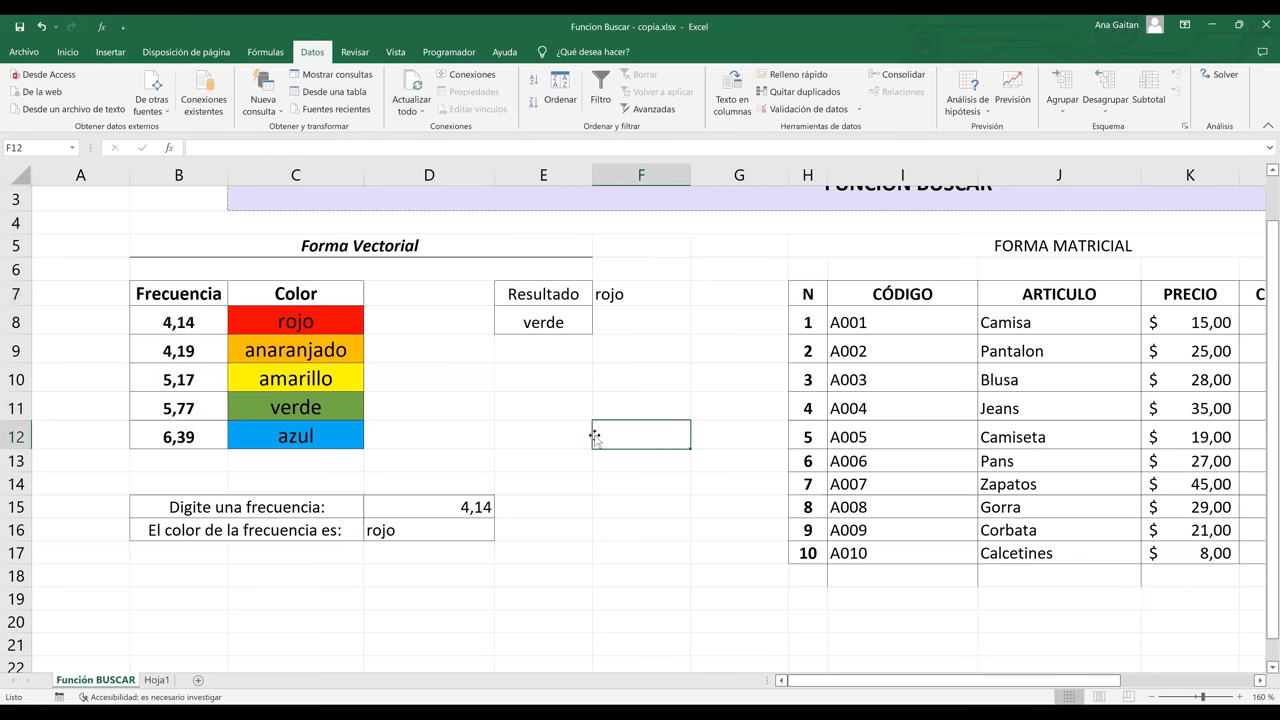
Step: Set the lookup frequency in cell D15 to 6,39 and check the colour formula in D16
{"action": "left_click", "coordinate": [463, 507]}
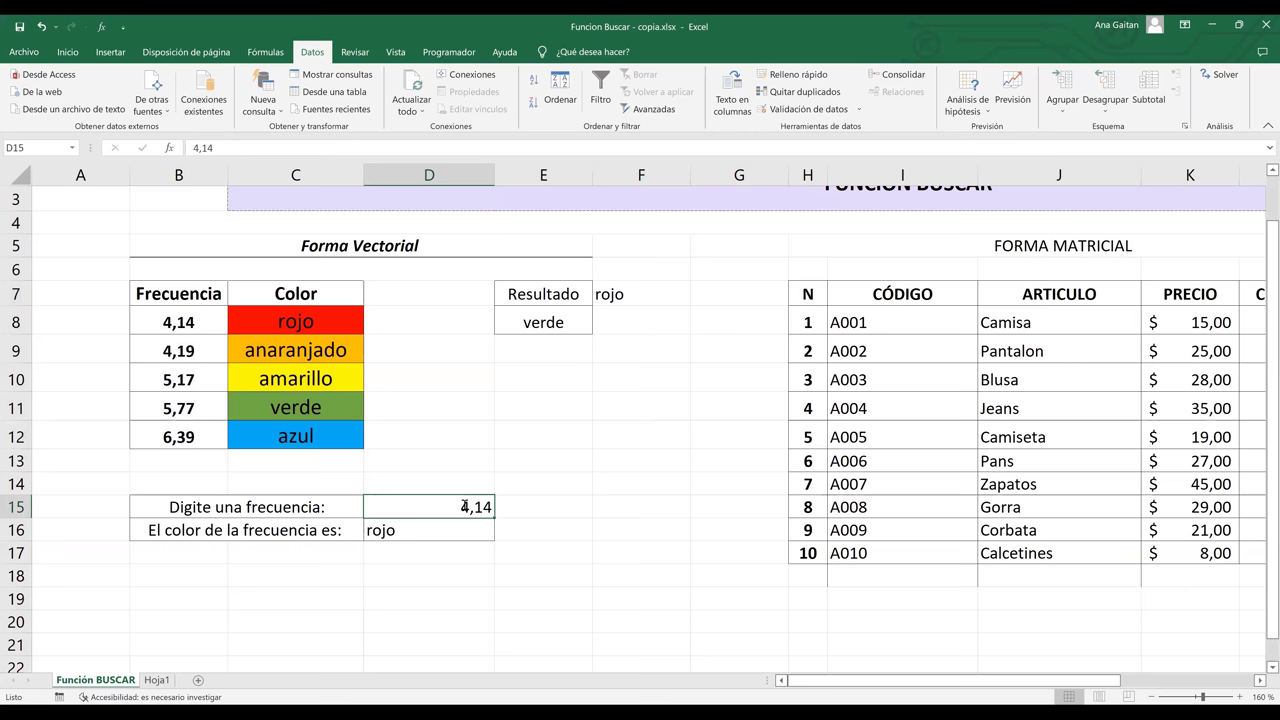
{"action": "type", "text": "6,39"}
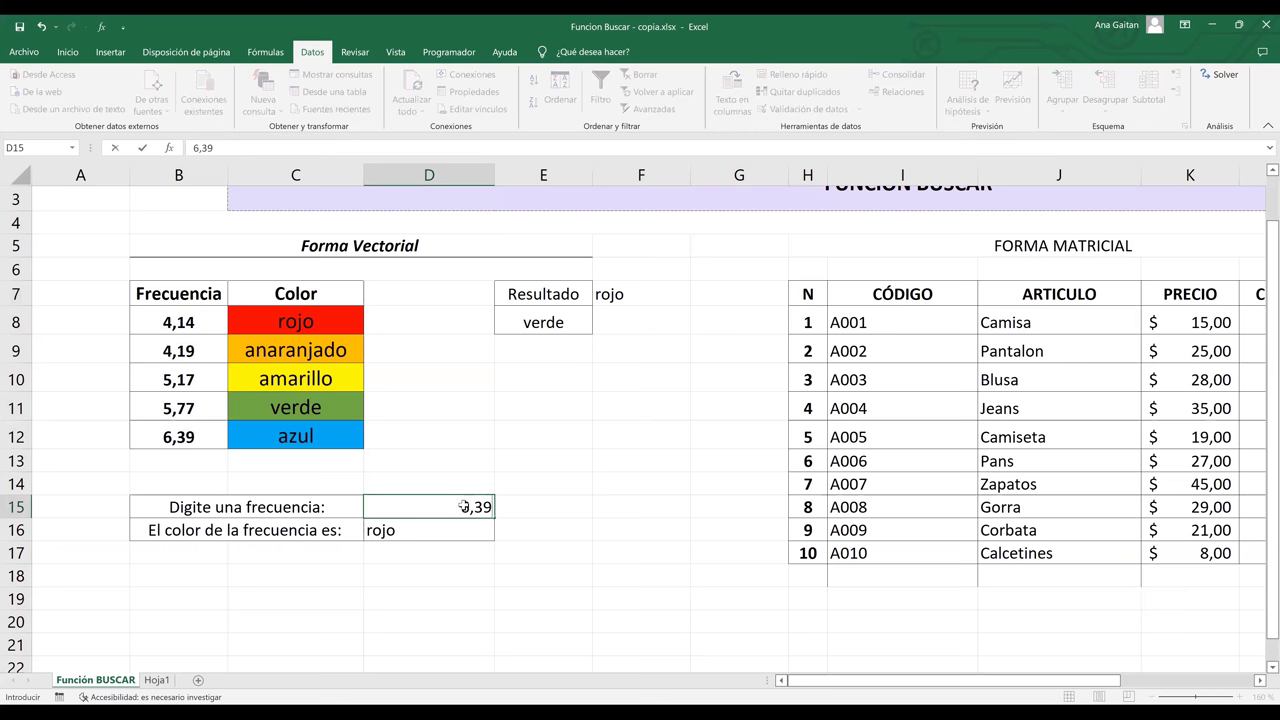
{"action": "left_click", "coordinate": [396, 530]}
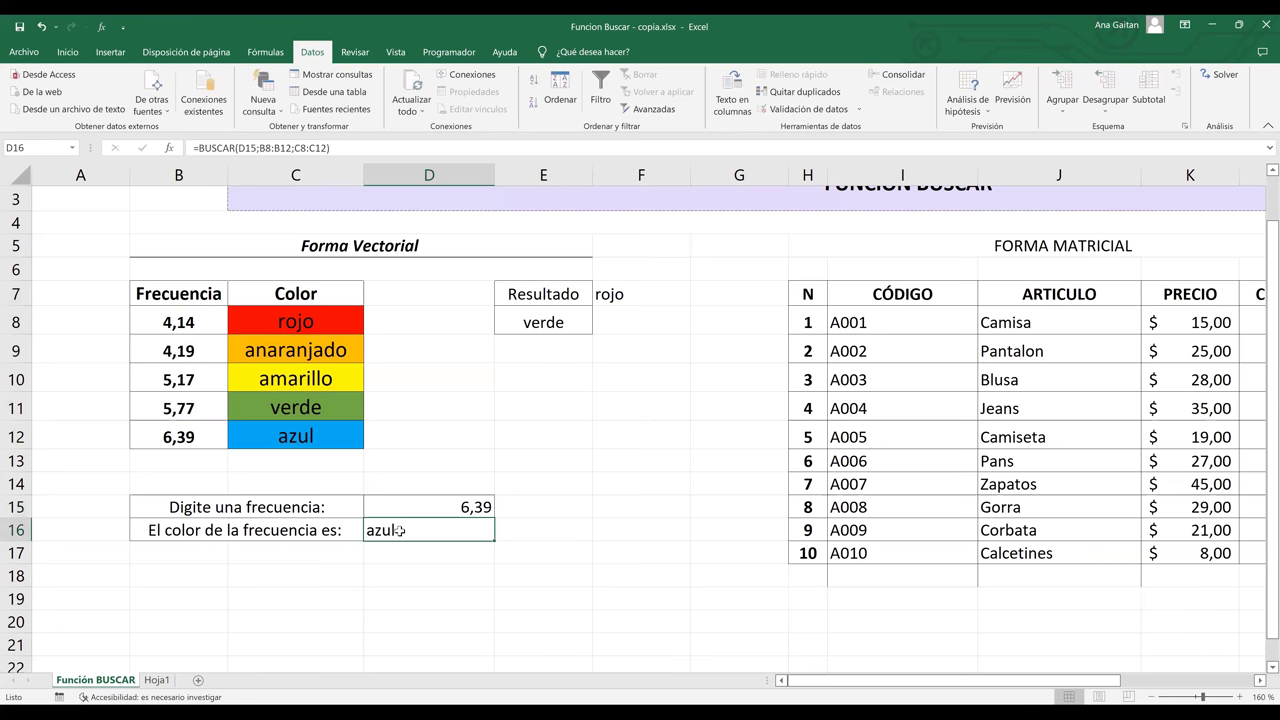
Step: Change the lookup value in the BUSCAR formula of cell F7 to 6,39 and compare it with the D15 query
{"action": "left_click", "coordinate": [621, 290]}
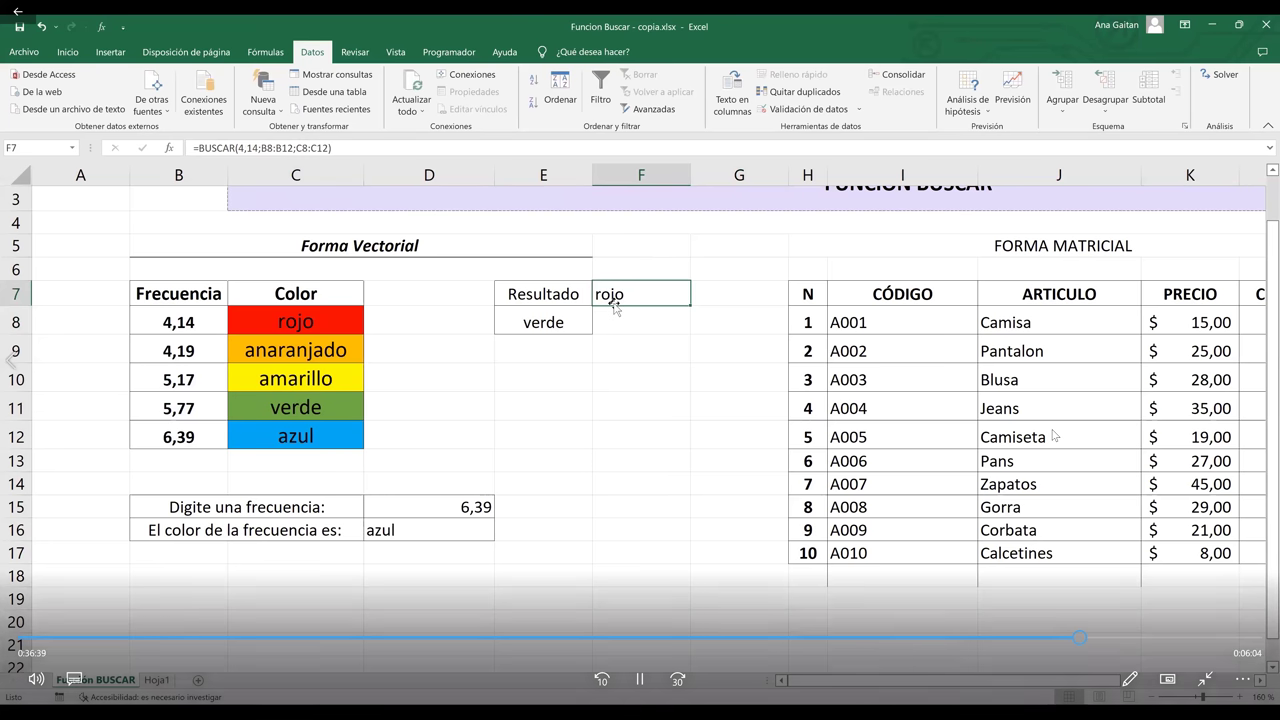
{"action": "double_click", "coordinate": [623, 293]}
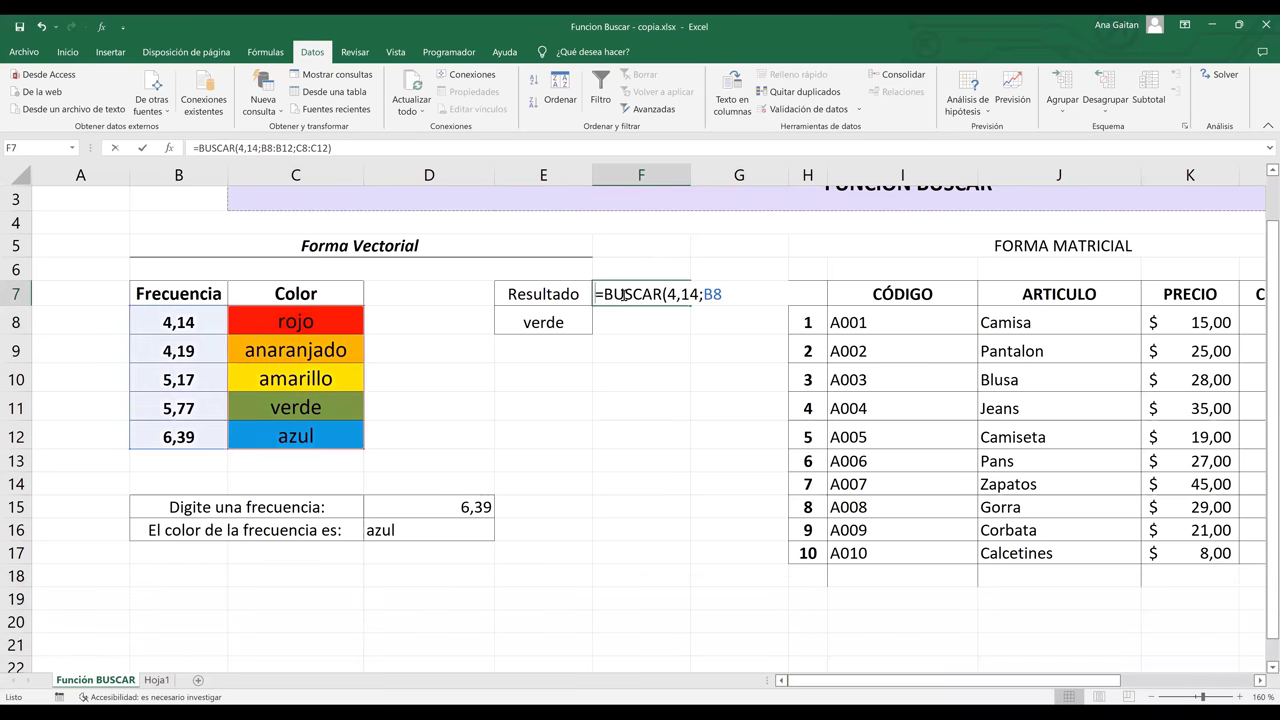
{"action": "left_click", "coordinate": [698, 293]}
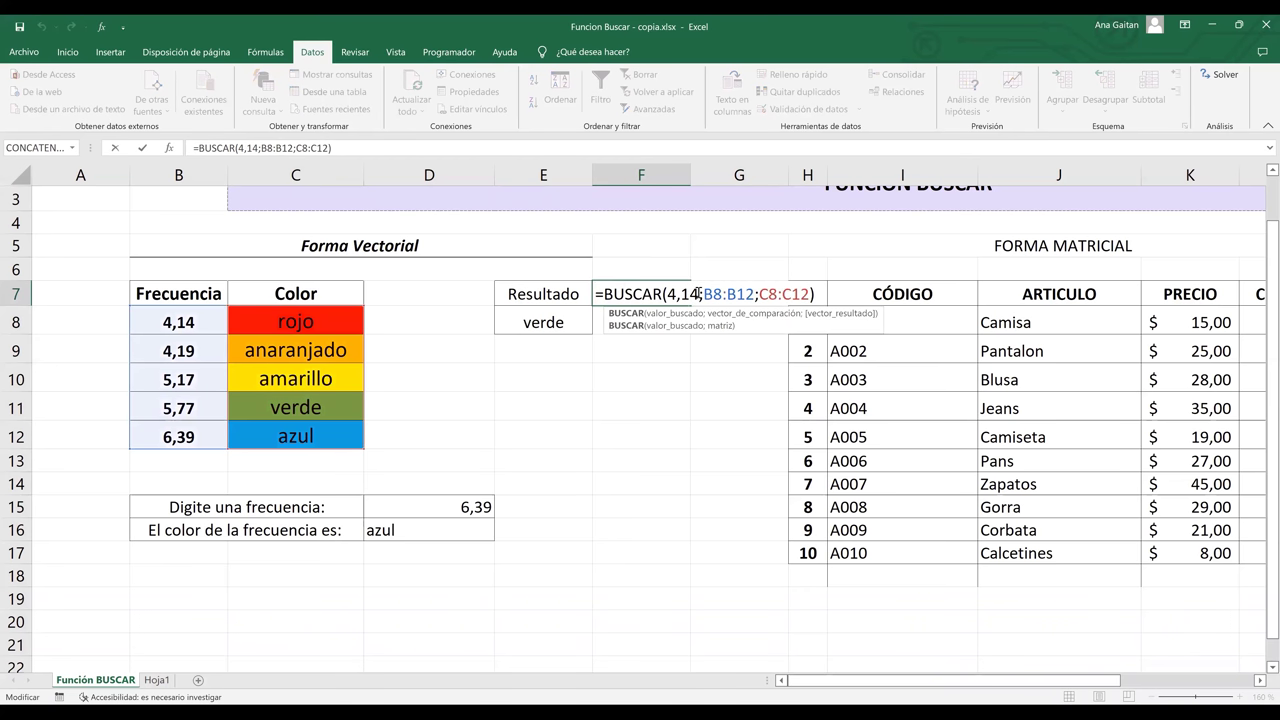
{"action": "key", "text": "BackSpace"}
{"action": "key", "text": "BackSpace"}
{"action": "key", "text": "BackSpace"}
{"action": "key", "text": "BackSpace"}
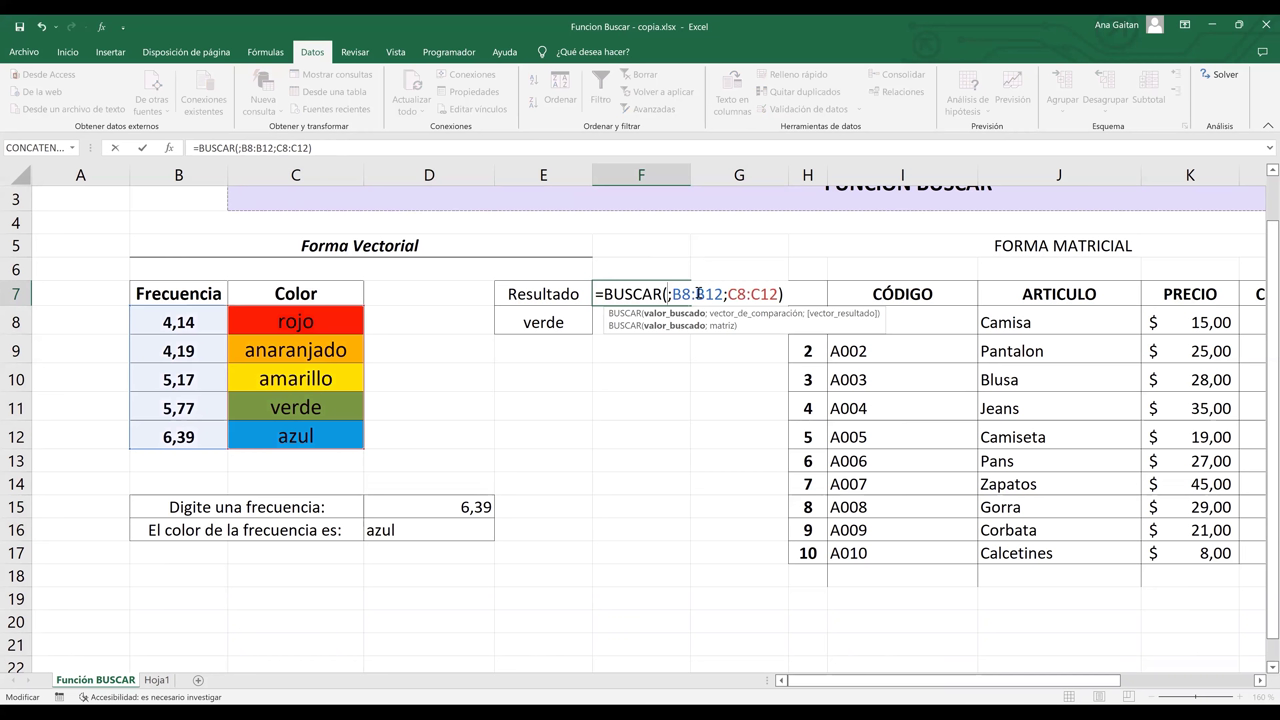
{"action": "type", "text": "6,"}
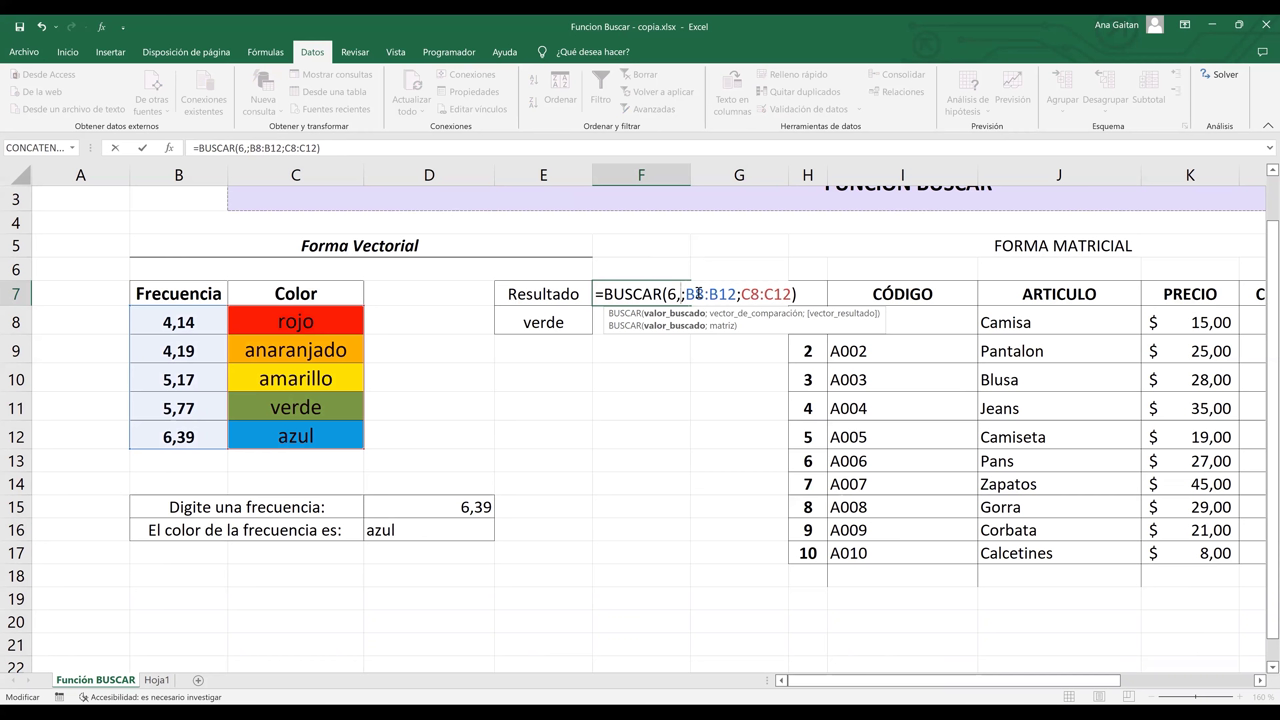
{"action": "type", "text": "39"}
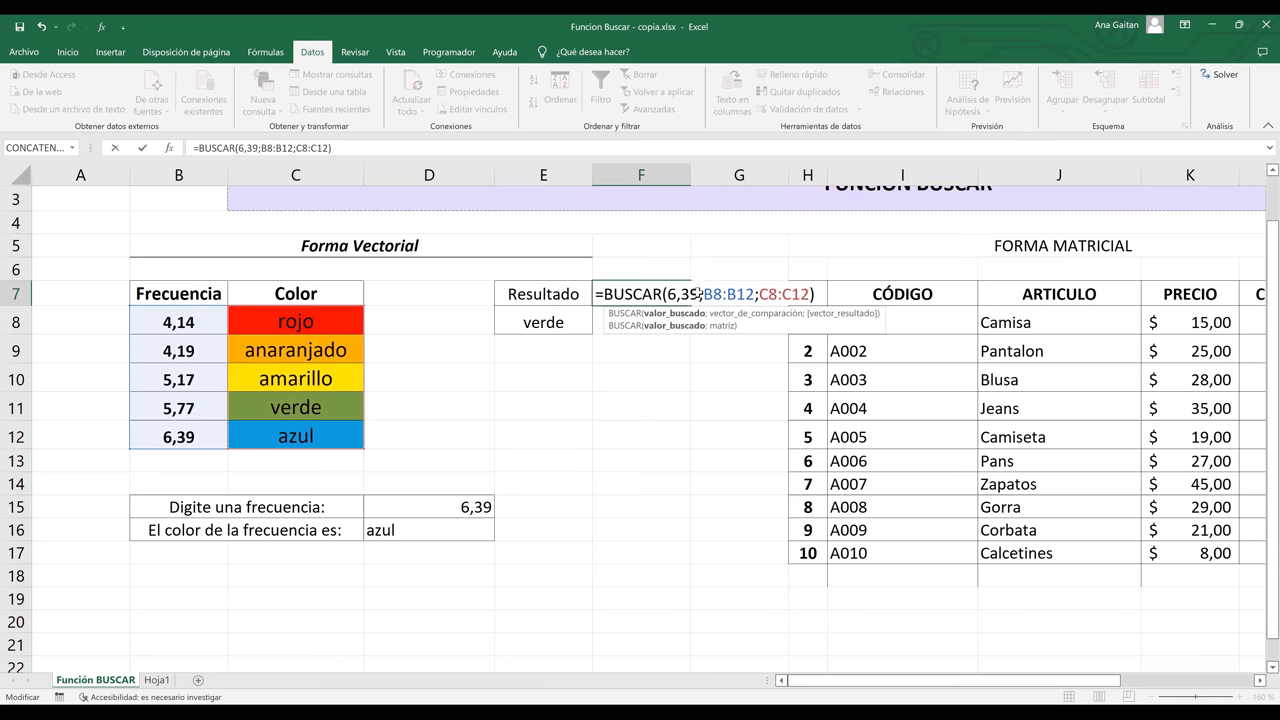
{"action": "key", "text": "Return"}
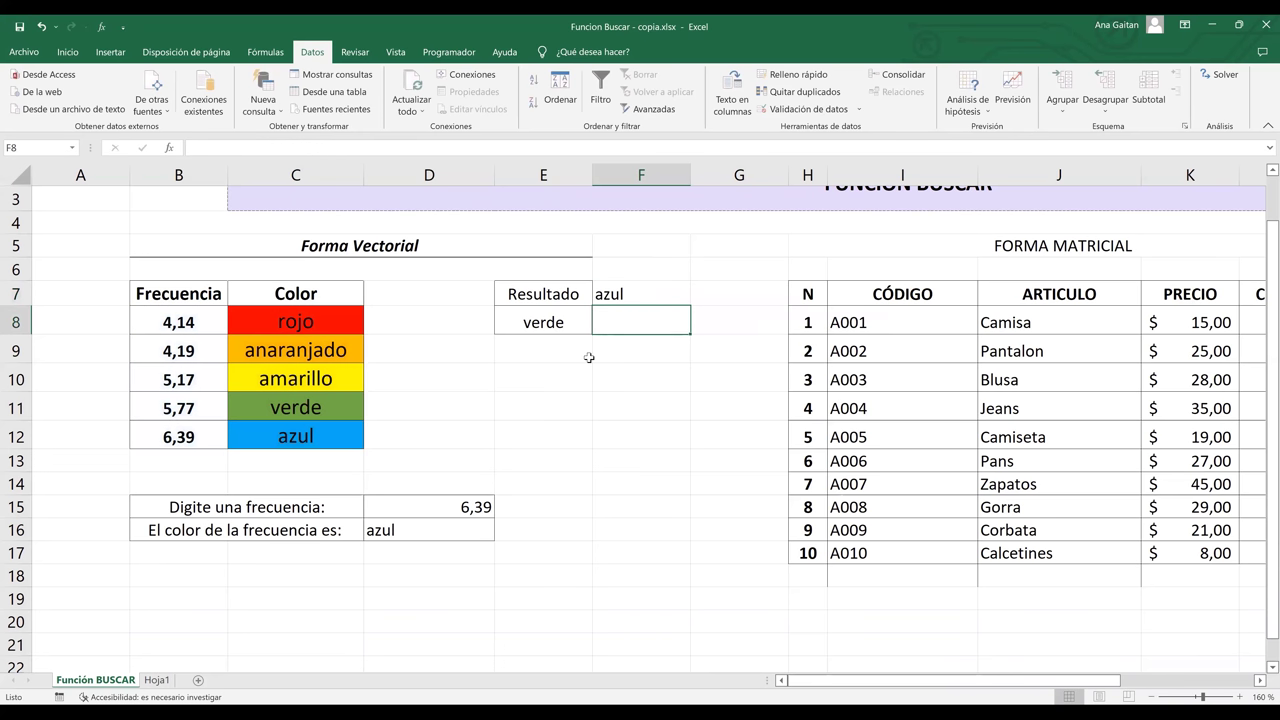
{"action": "left_click", "coordinate": [605, 294]}
{"action": "left_click", "coordinate": [479, 507]}
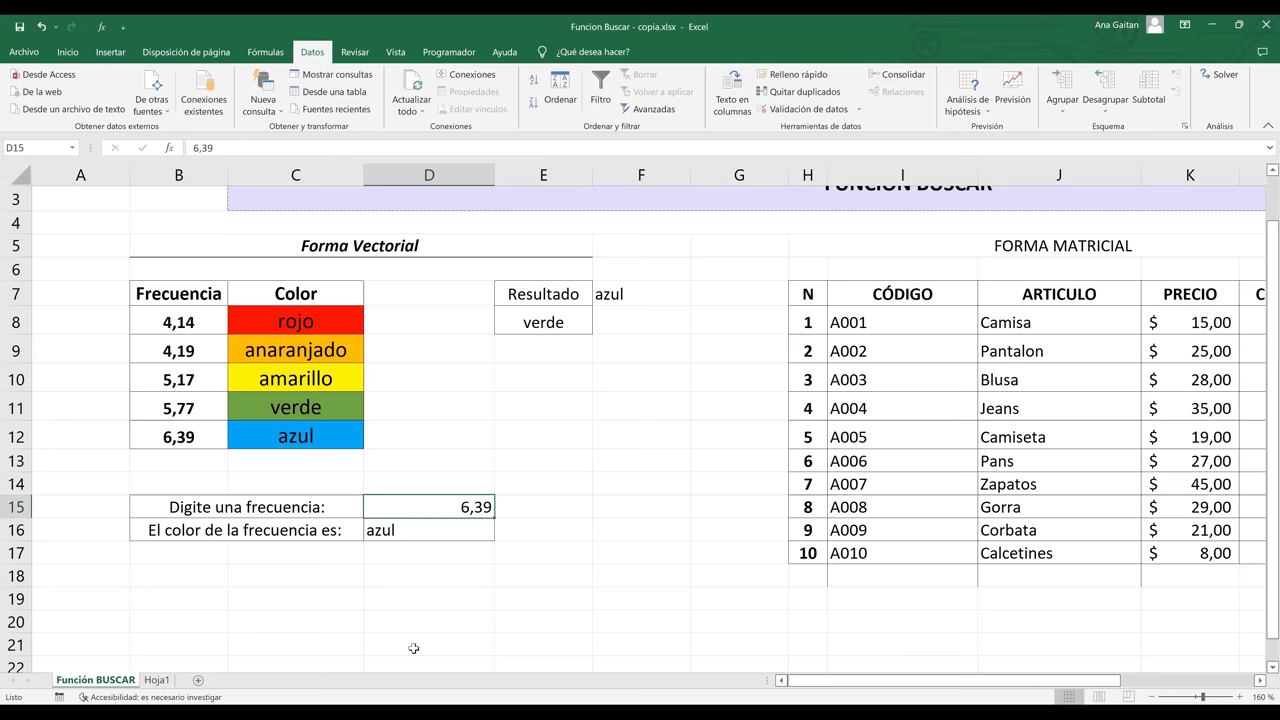
Step: Examine the codes, articles and prices in I8:K17 of the FORMA MATRICIAL table, and return to the frequency table
{"action": "left_click", "coordinate": [565, 563]}
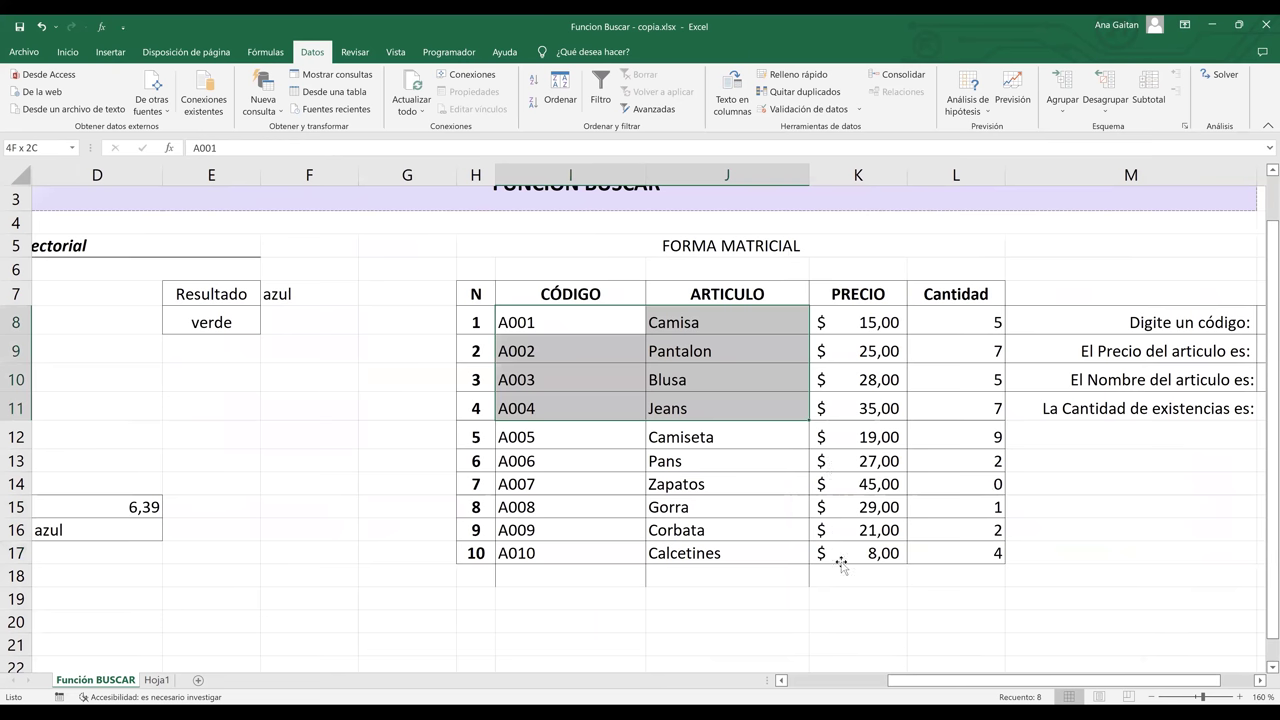
{"action": "left_click_drag", "start_coordinate": [841, 565], "coordinate": [841, 565]}
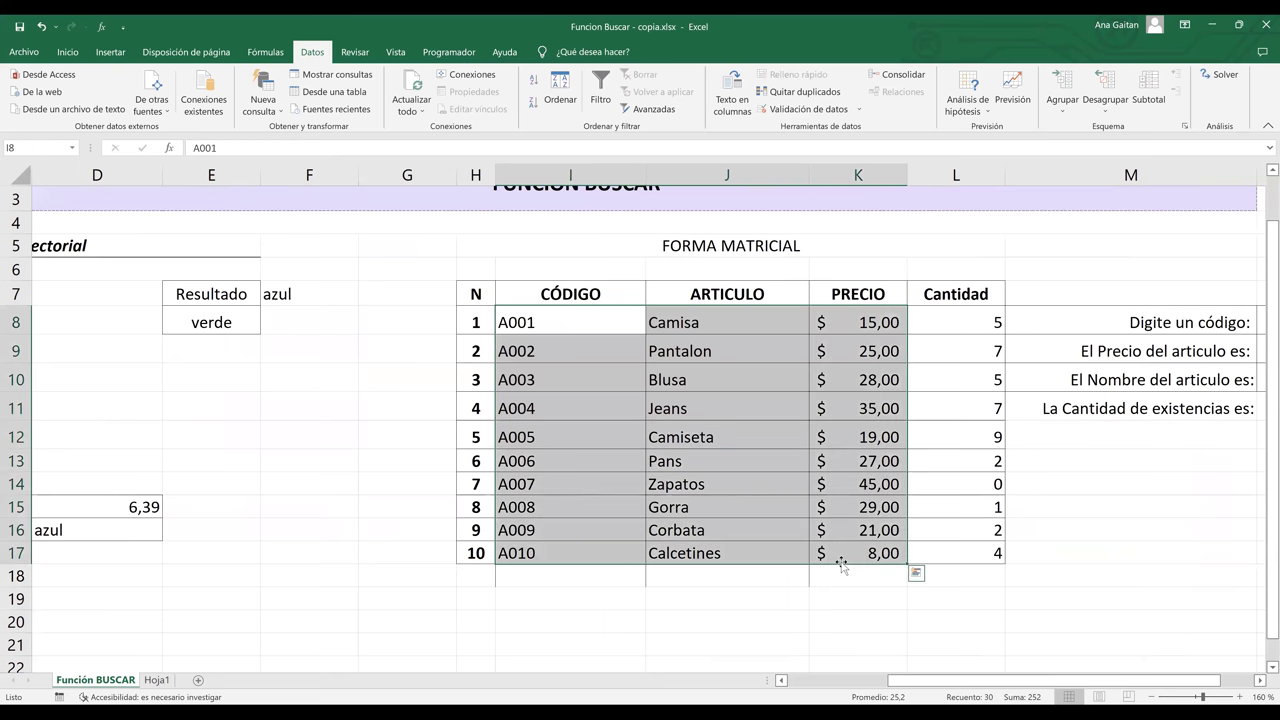
{"action": "key", "text": "Up"}
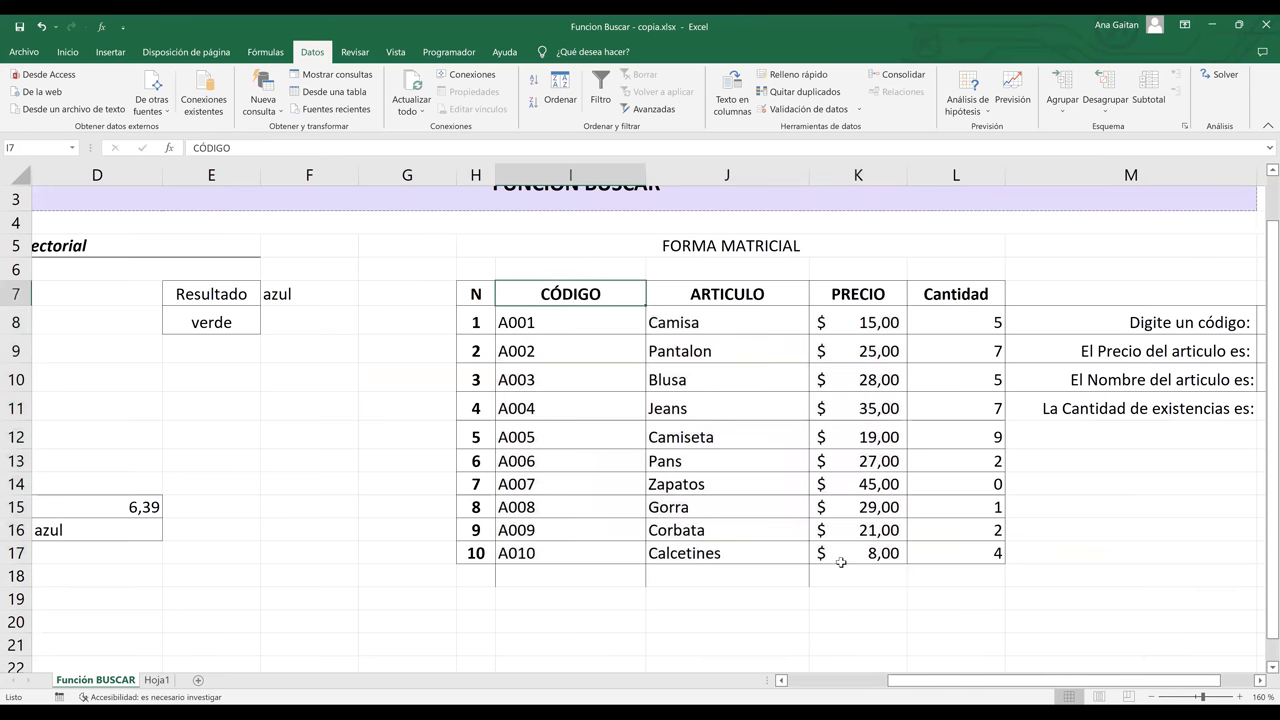
{"action": "key", "text": "Left"}
{"action": "key", "text": "Left"}
{"action": "key", "text": "Left"}
{"action": "key", "text": "Left"}
{"action": "key", "text": "Left"}
{"action": "key", "text": "Left"}
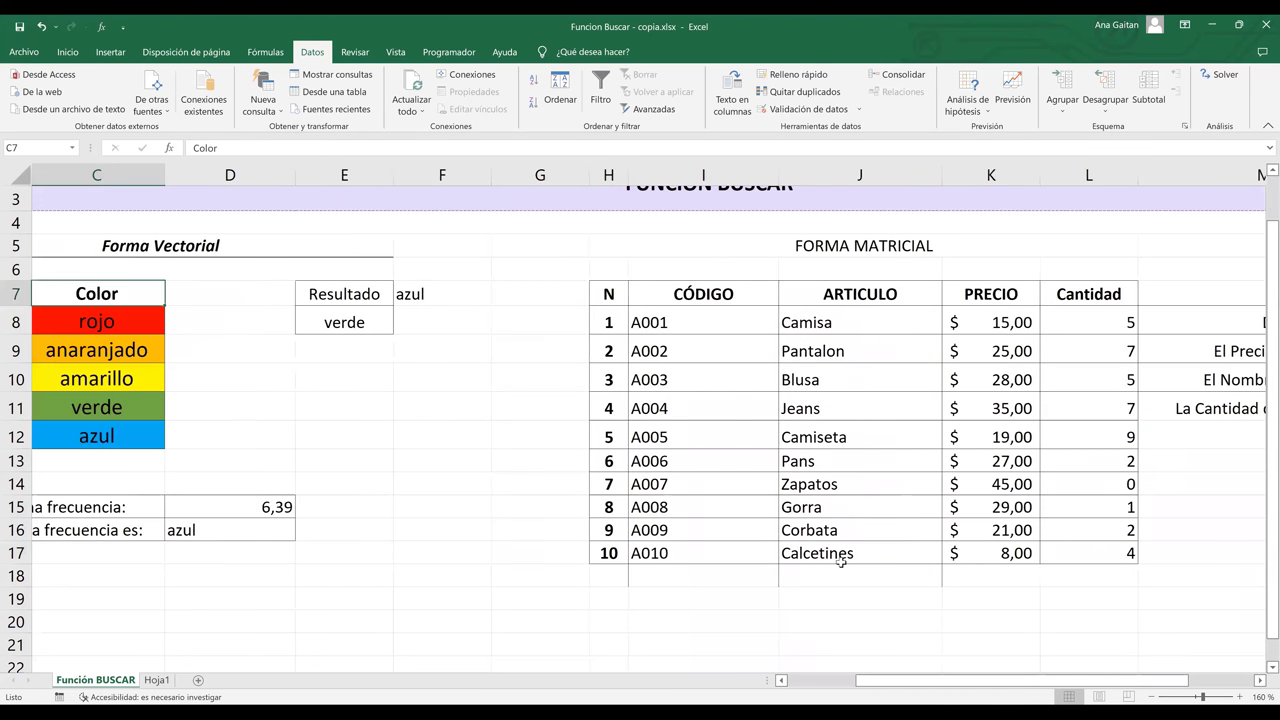
{"action": "key", "text": "Left"}
{"action": "key", "text": "Left"}
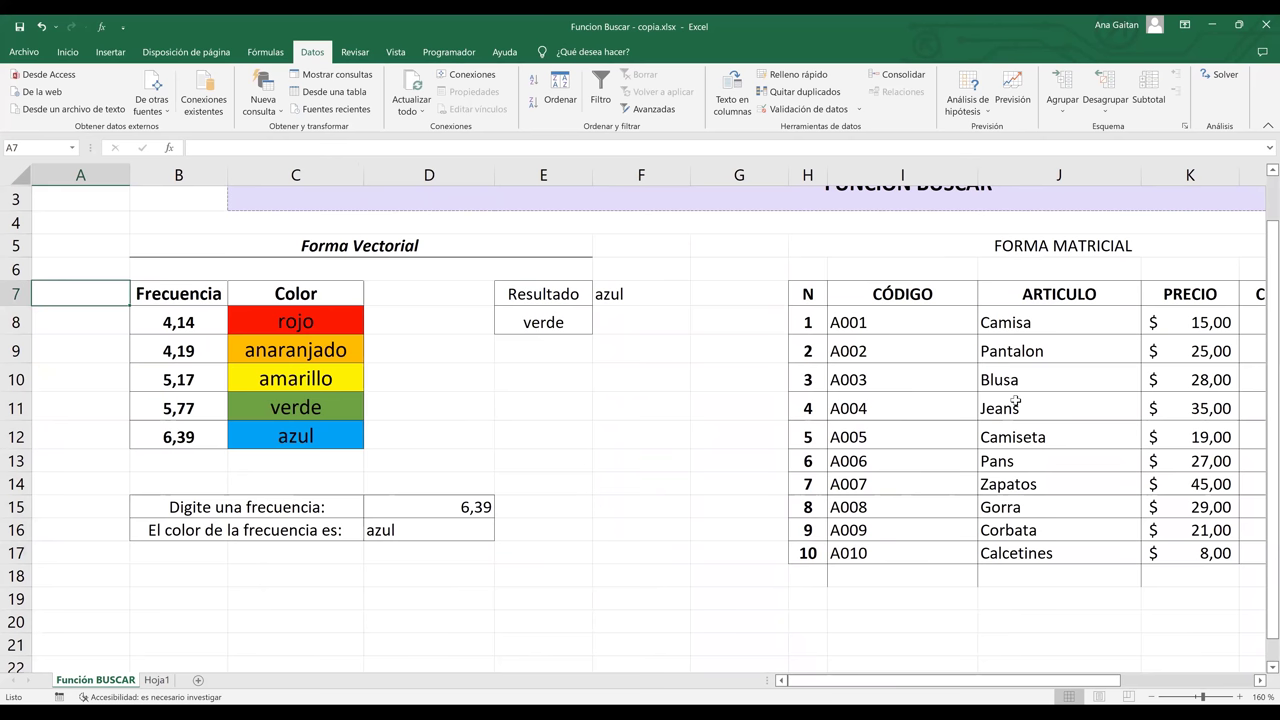
Step: Examine the item query cells in column N, including the article name formula in N10 and the code entry cell N8
{"action": "left_click", "coordinate": [1190, 350]}
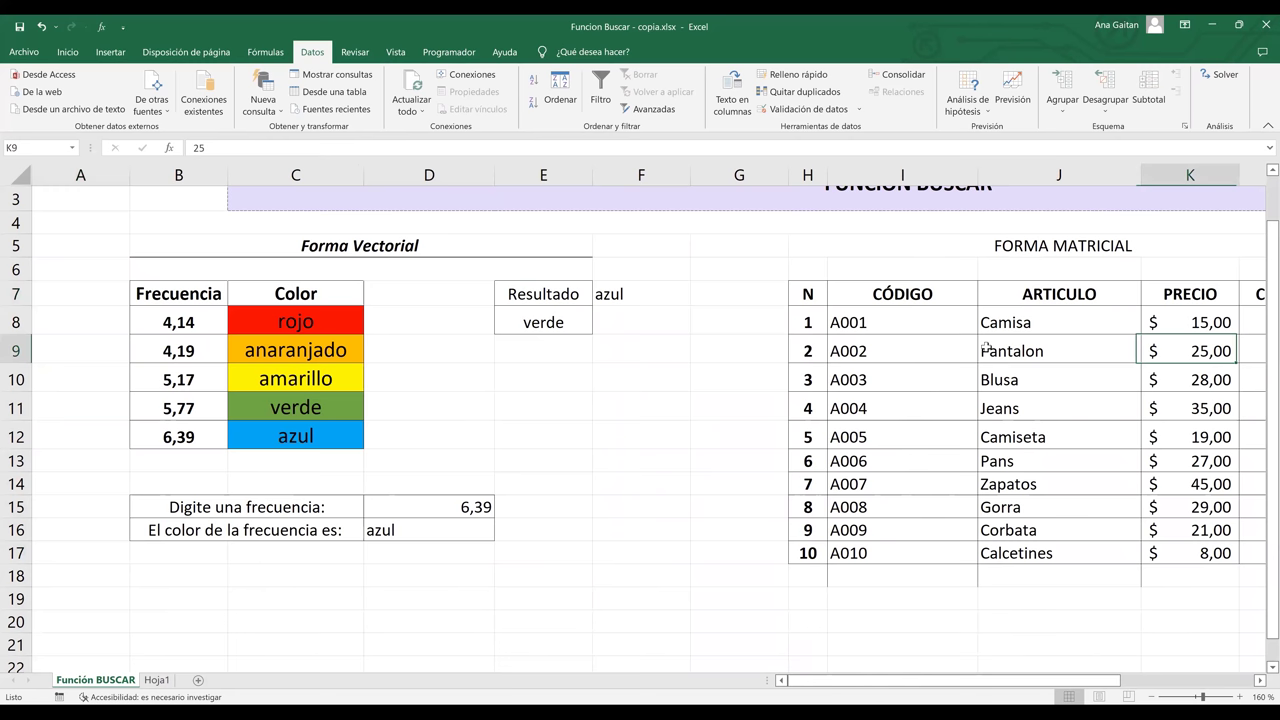
{"action": "key", "text": "Right"}
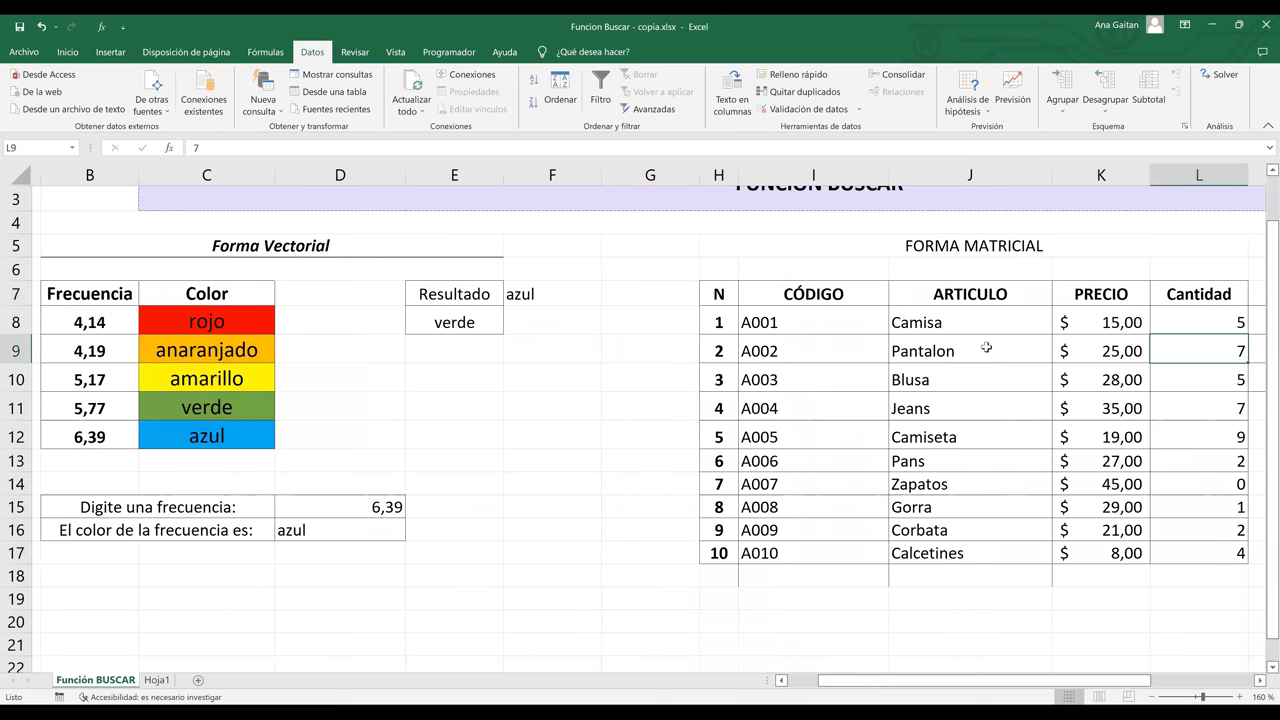
{"action": "key", "text": "Right"}
{"action": "key", "text": "Right"}
{"action": "key", "text": "Down"}
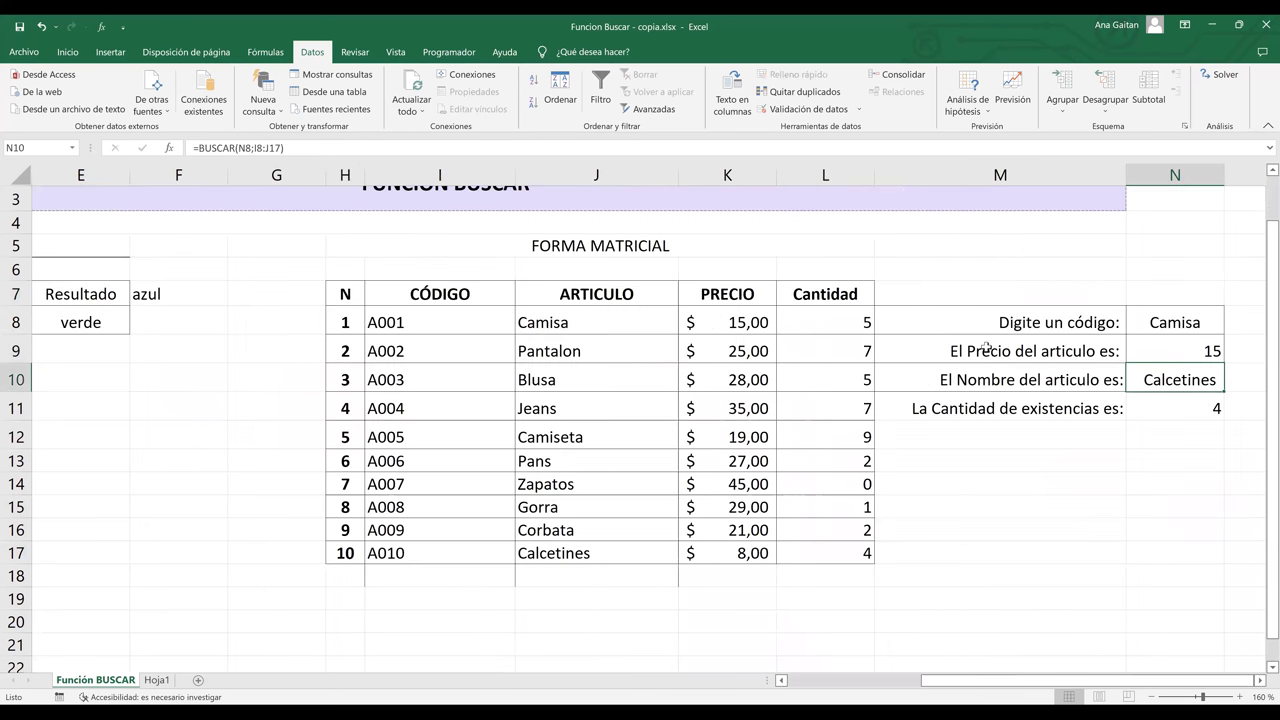
{"action": "left_click", "coordinate": [1172, 324]}
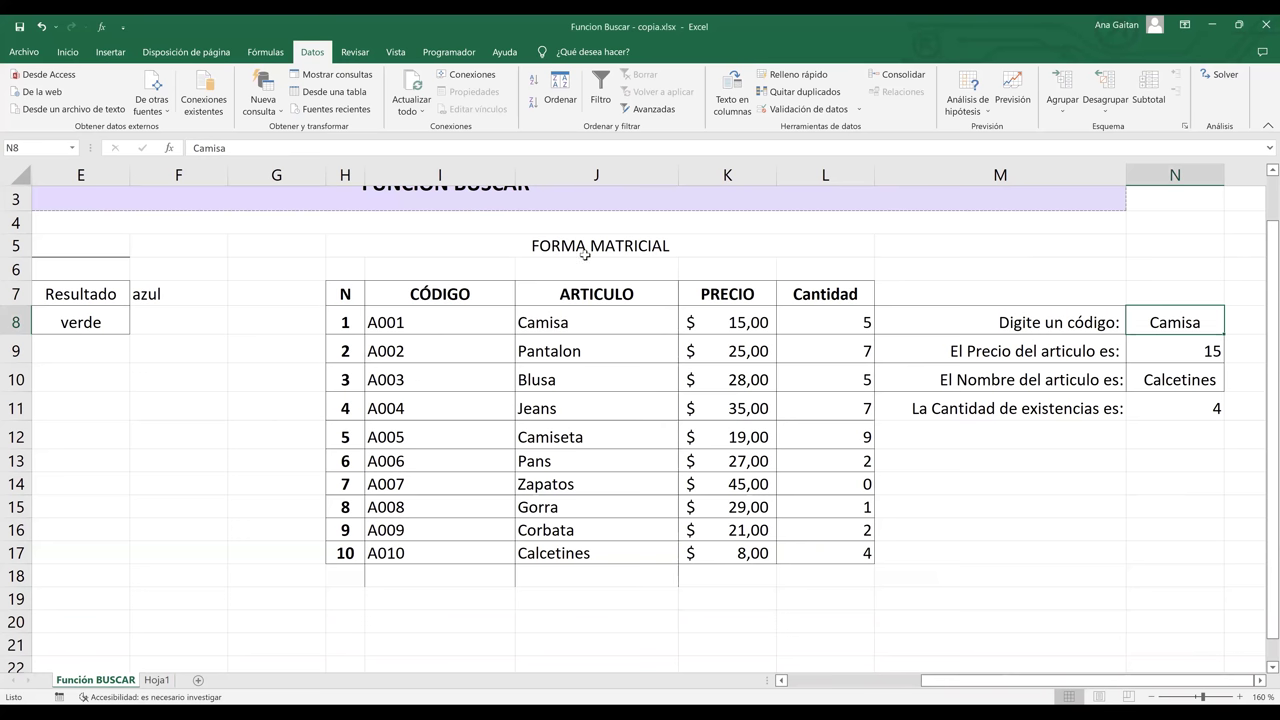
Step: Select the codes in I8:I17 and compare them with the Frecuencia and Color columns of the vector table
{"action": "left_click", "coordinate": [434, 320]}
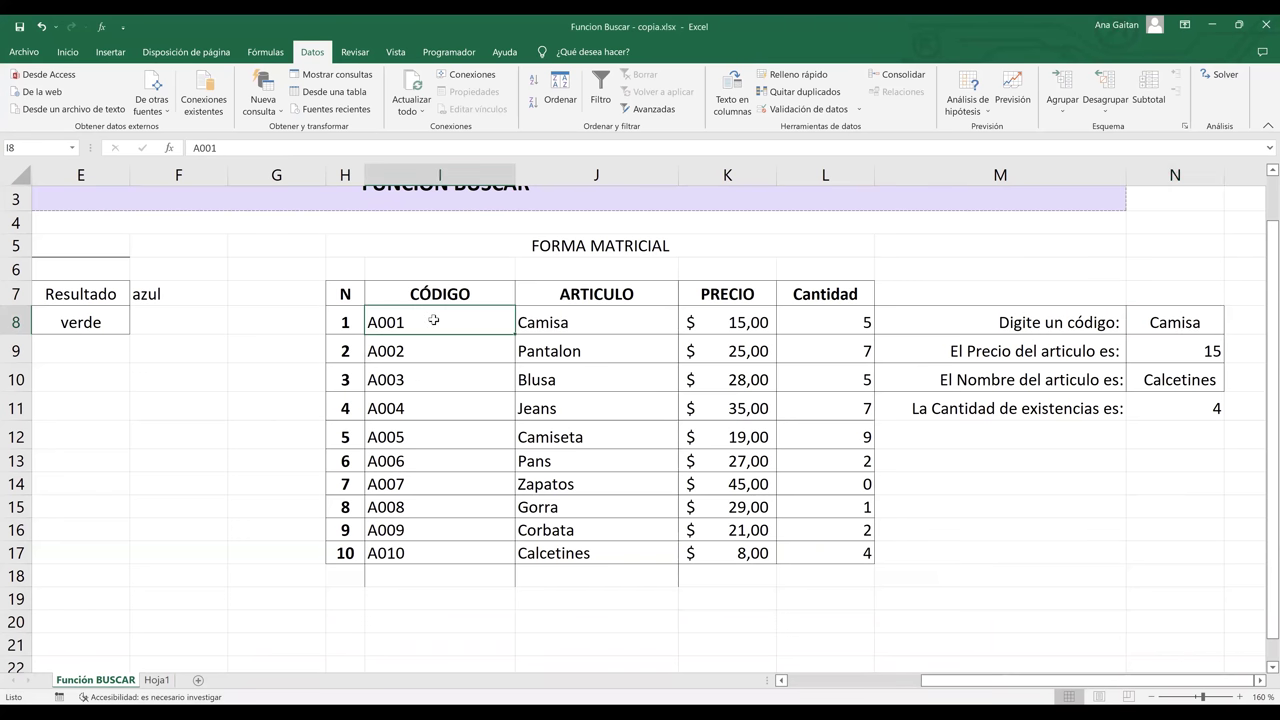
{"action": "left_click_drag", "start_coordinate": [427, 398], "coordinate": [426, 550]}
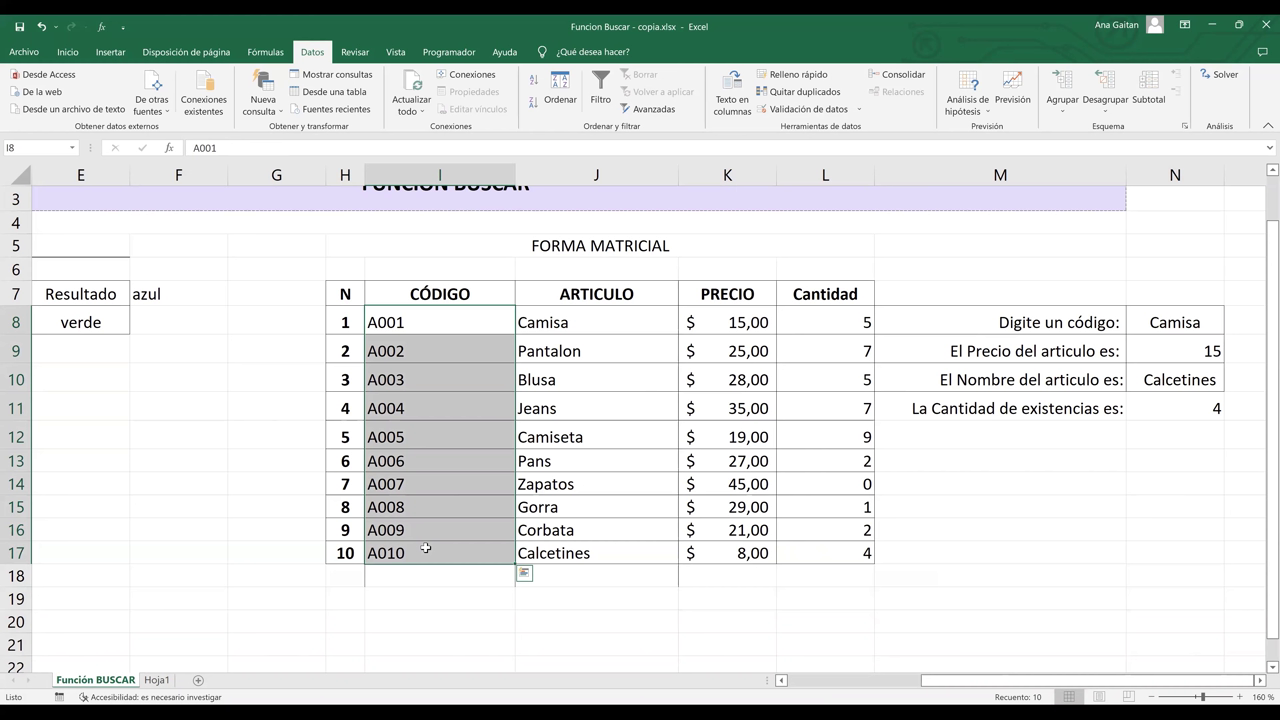
{"action": "key", "text": "Left"}
{"action": "key", "text": "Left"}
{"action": "key", "text": "Left"}
{"action": "key", "text": "Left"}
{"action": "key", "text": "Left"}
{"action": "key", "text": "Left"}
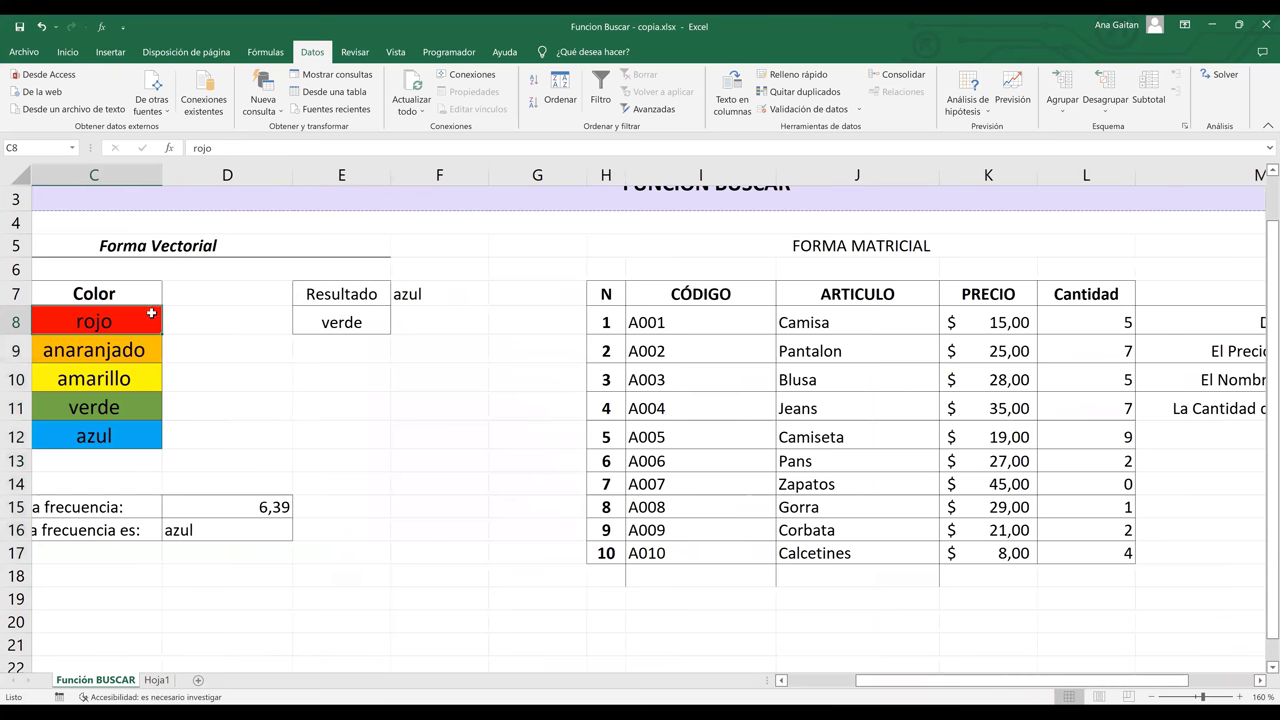
{"action": "key", "text": "Left"}
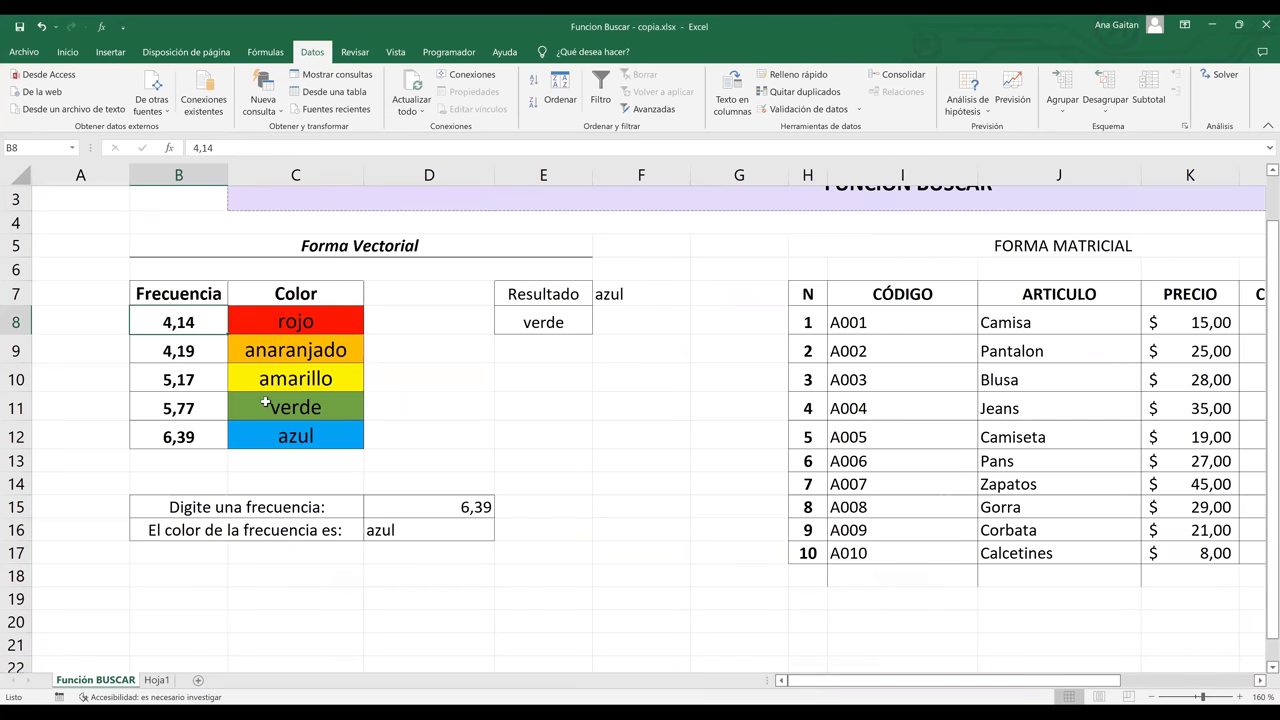
{"action": "left_click", "coordinate": [286, 378]}
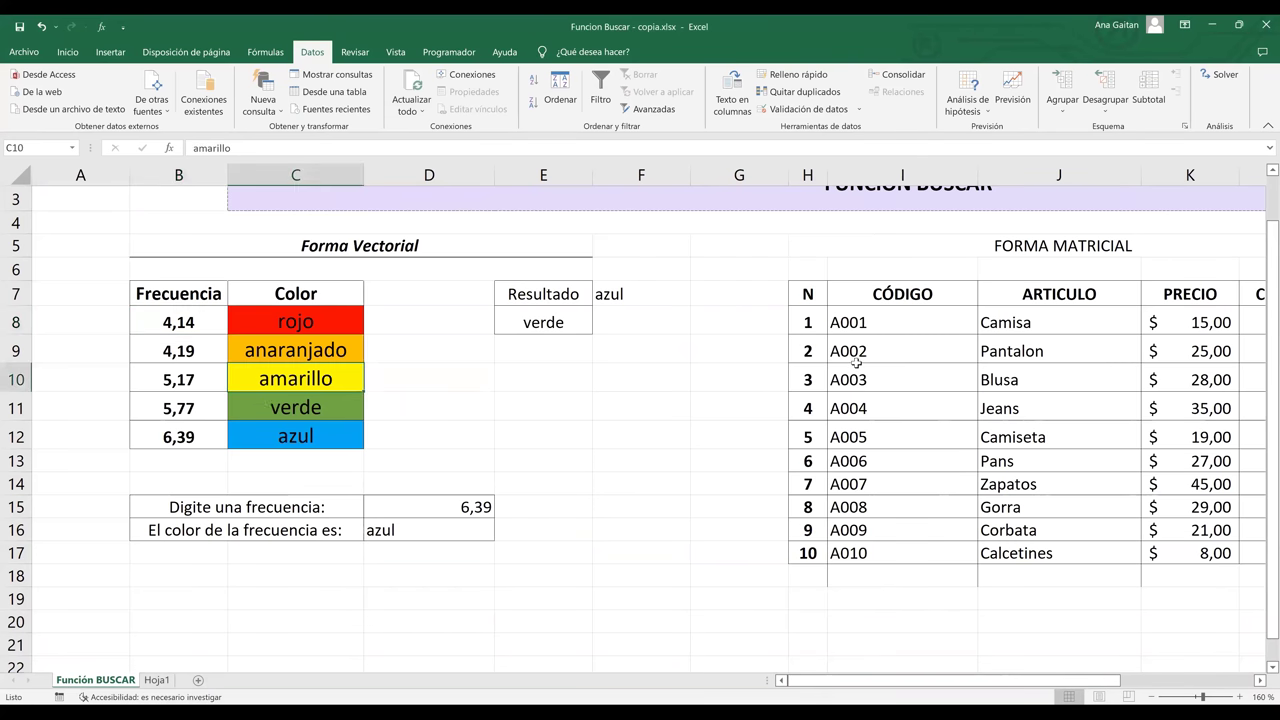
Step: Select the code and article data in I8:J17 of the FORMA MATRICIAL table
{"action": "left_click", "coordinate": [909, 358]}
{"action": "key", "text": "ctrl+Right"}
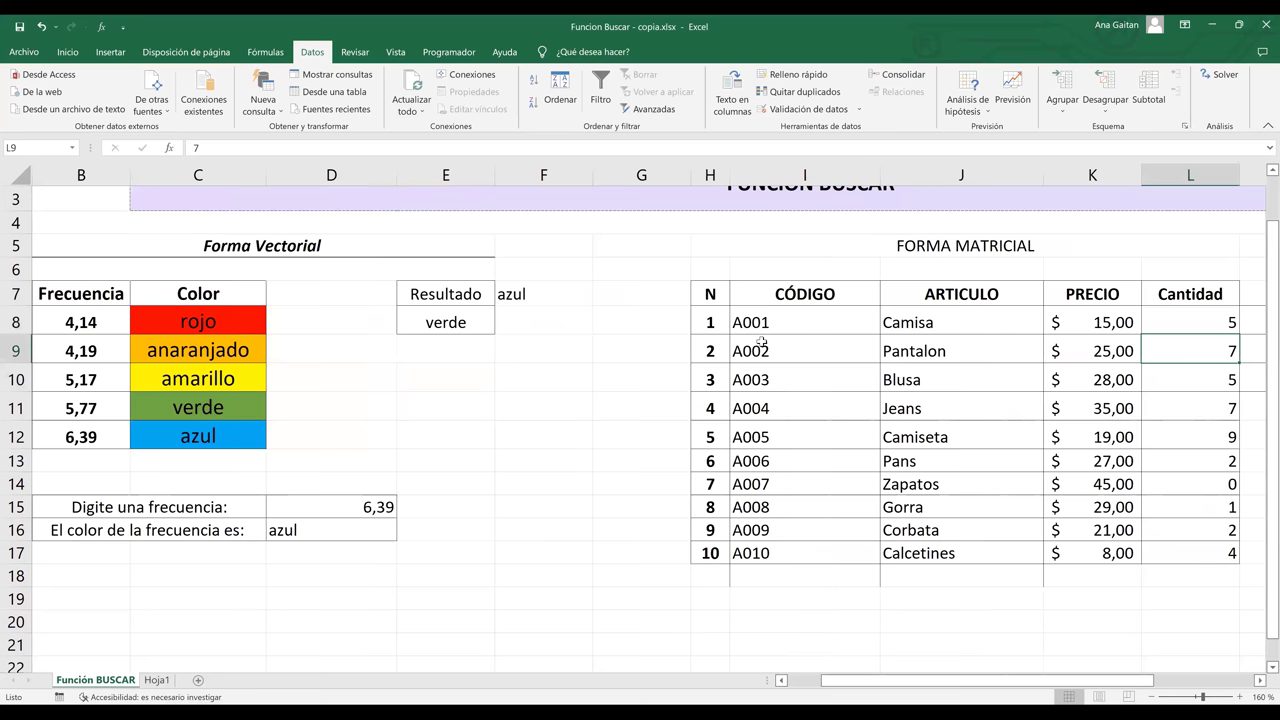
{"action": "scroll", "coordinate": [543, 321], "scroll_direction": "right", "scroll_amount": 2}
{"action": "left_click", "coordinate": [543, 321]}
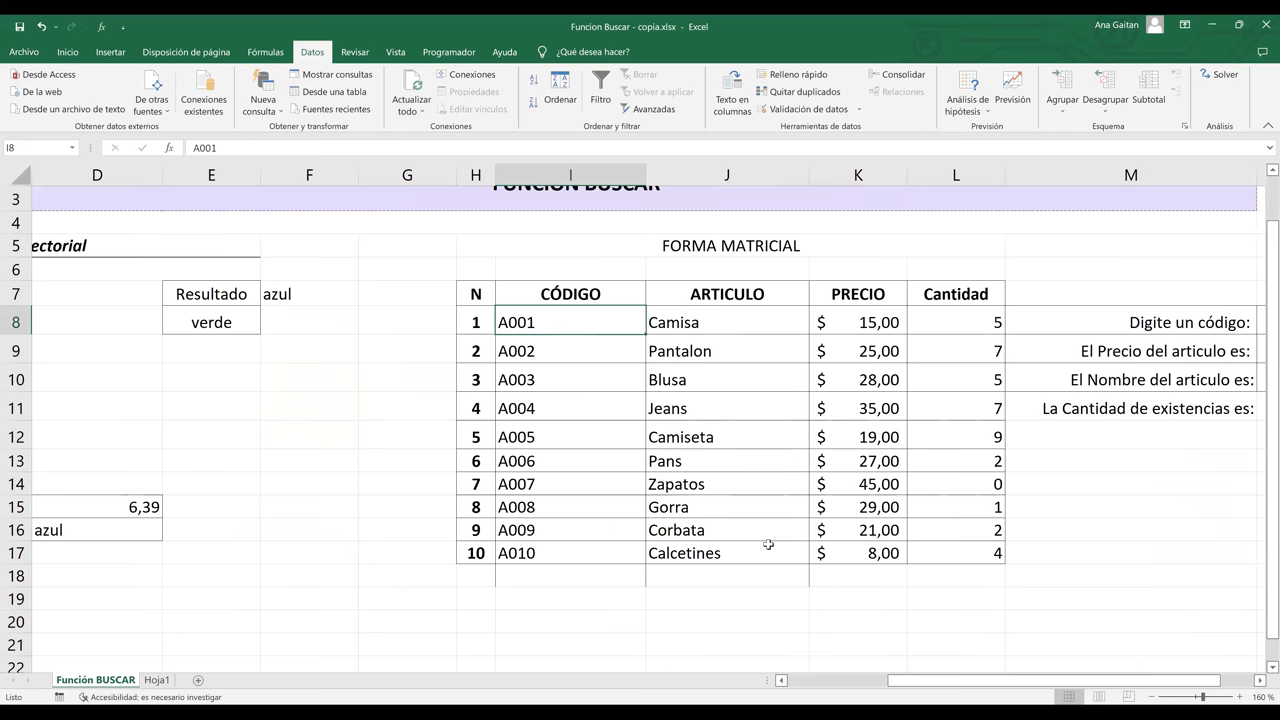
{"action": "key", "text": "shift+Right"}
{"action": "key", "text": "ctrl+shift+Down"}
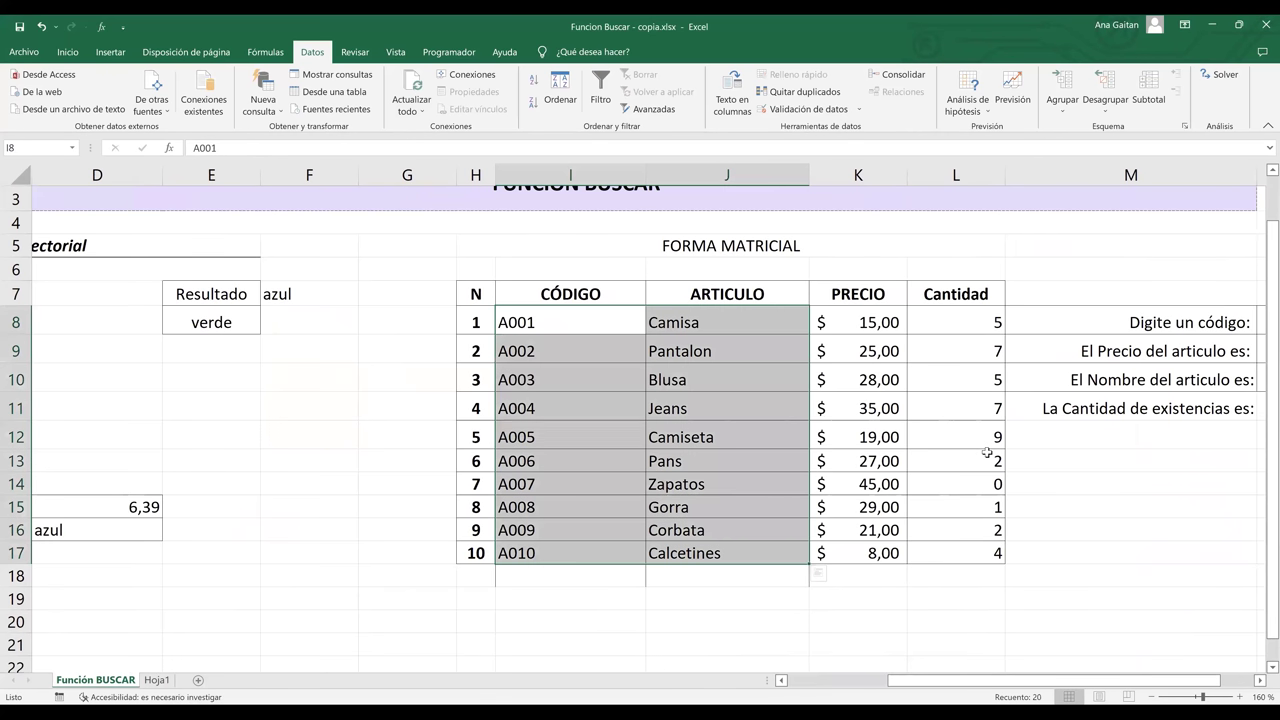
Step: Select the whole matrix data range I8:L17, from CÓDIGO through Cantidad, to review its rows and columns
{"action": "left_click", "coordinate": [978, 296]}
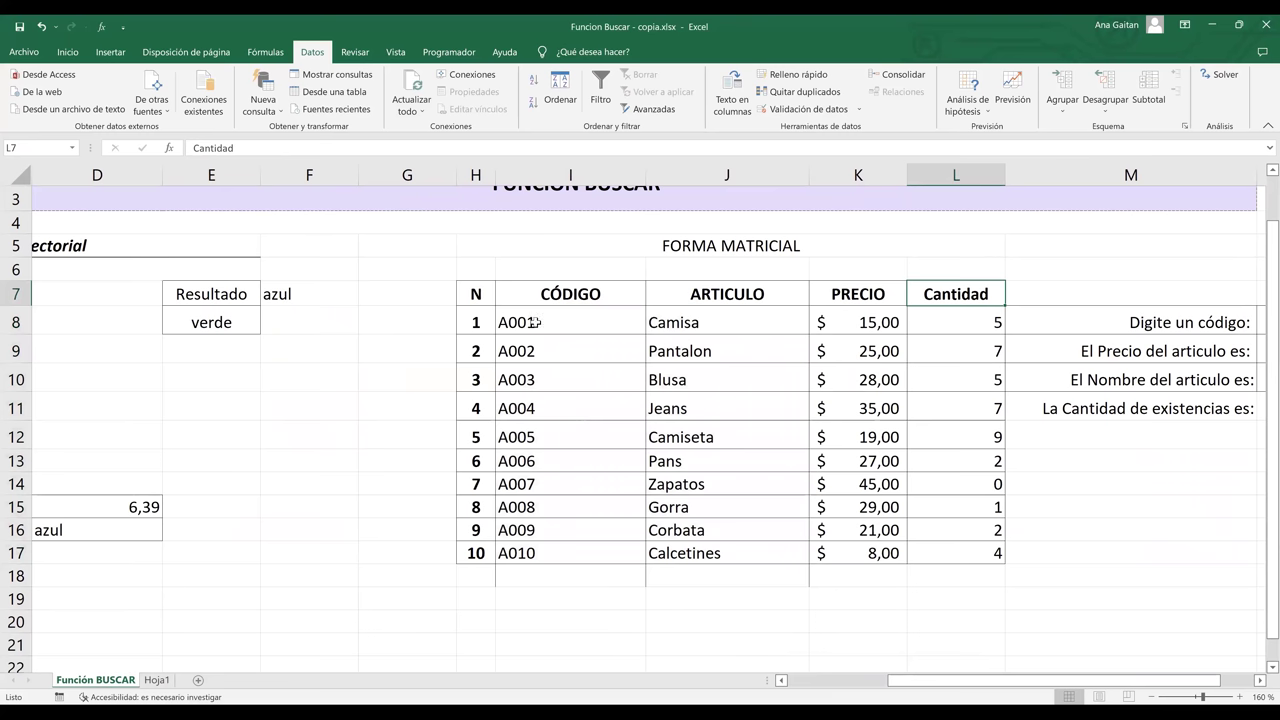
{"action": "left_click_drag", "start_coordinate": [535, 322], "coordinate": [568, 390]}
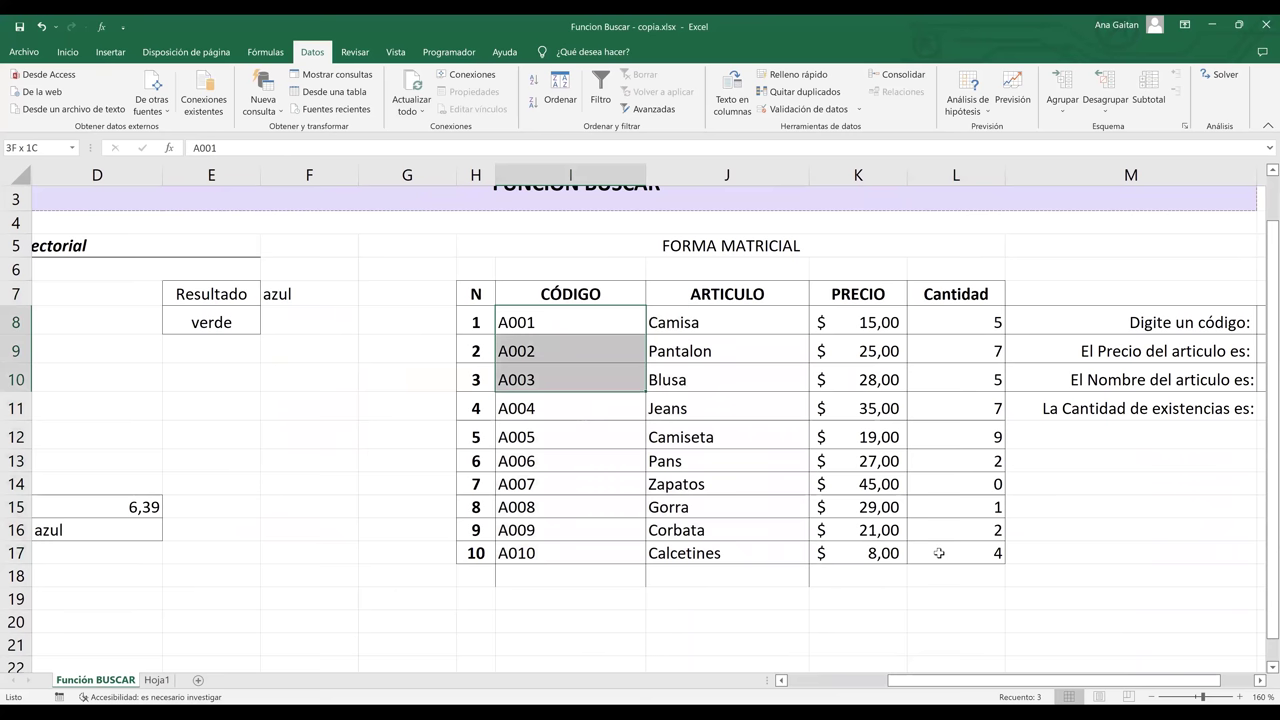
{"action": "left_click", "coordinate": [939, 553], "text": "shift"}
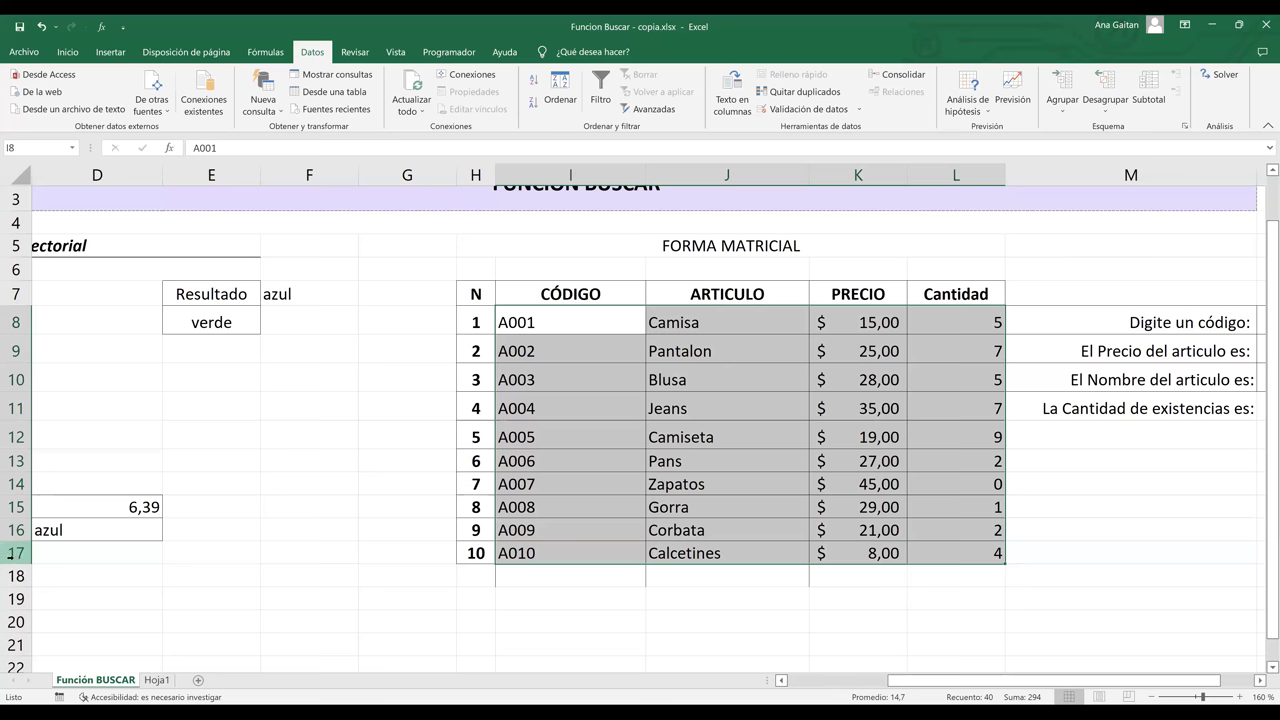
{"action": "left_click", "coordinate": [598, 400]}
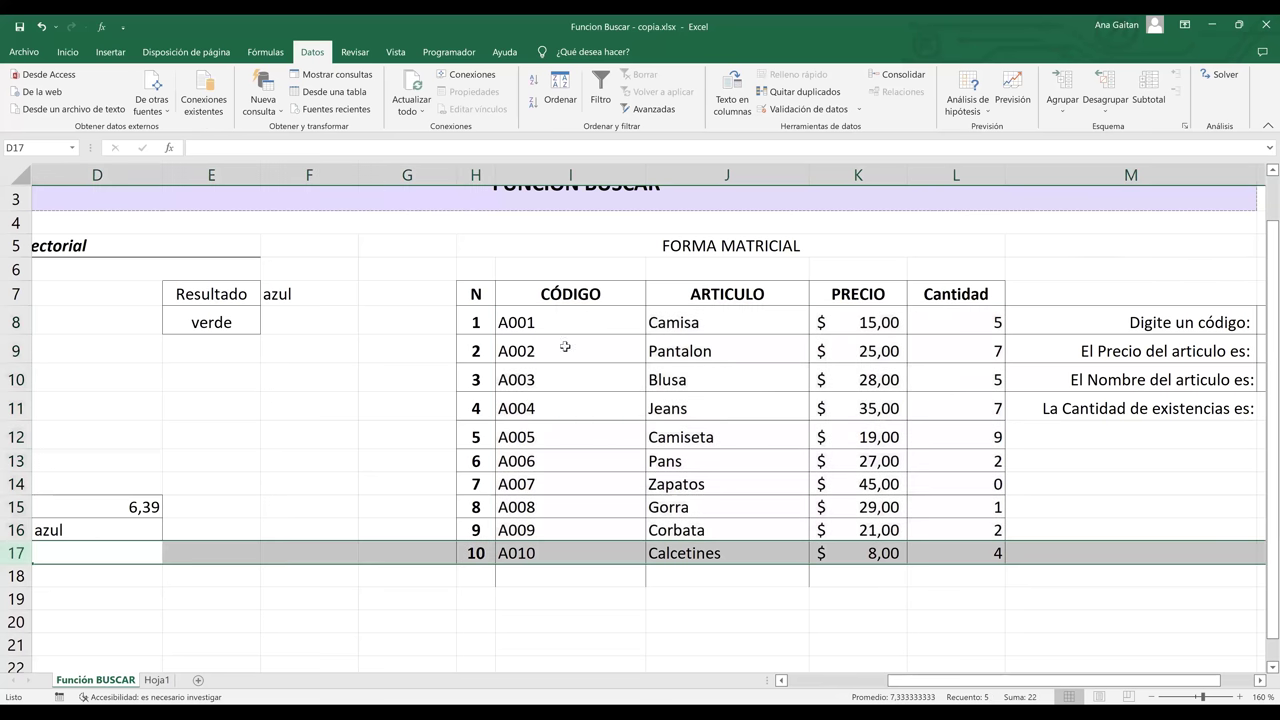
Step: Select the code, article and price data in I8:K17 of the FORMA MATRICIAL table
{"action": "left_click_drag", "start_coordinate": [524, 322], "coordinate": [978, 392]}
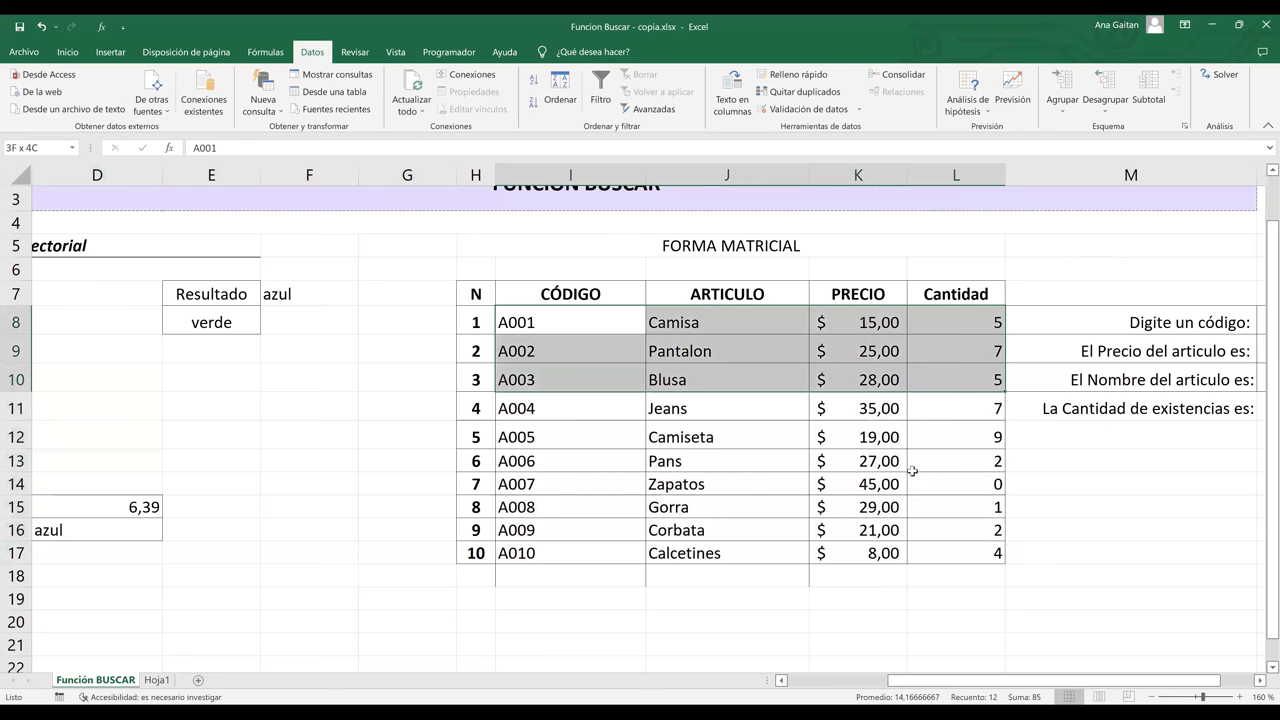
{"action": "left_click_drag", "start_coordinate": [912, 470], "coordinate": [894, 484]}
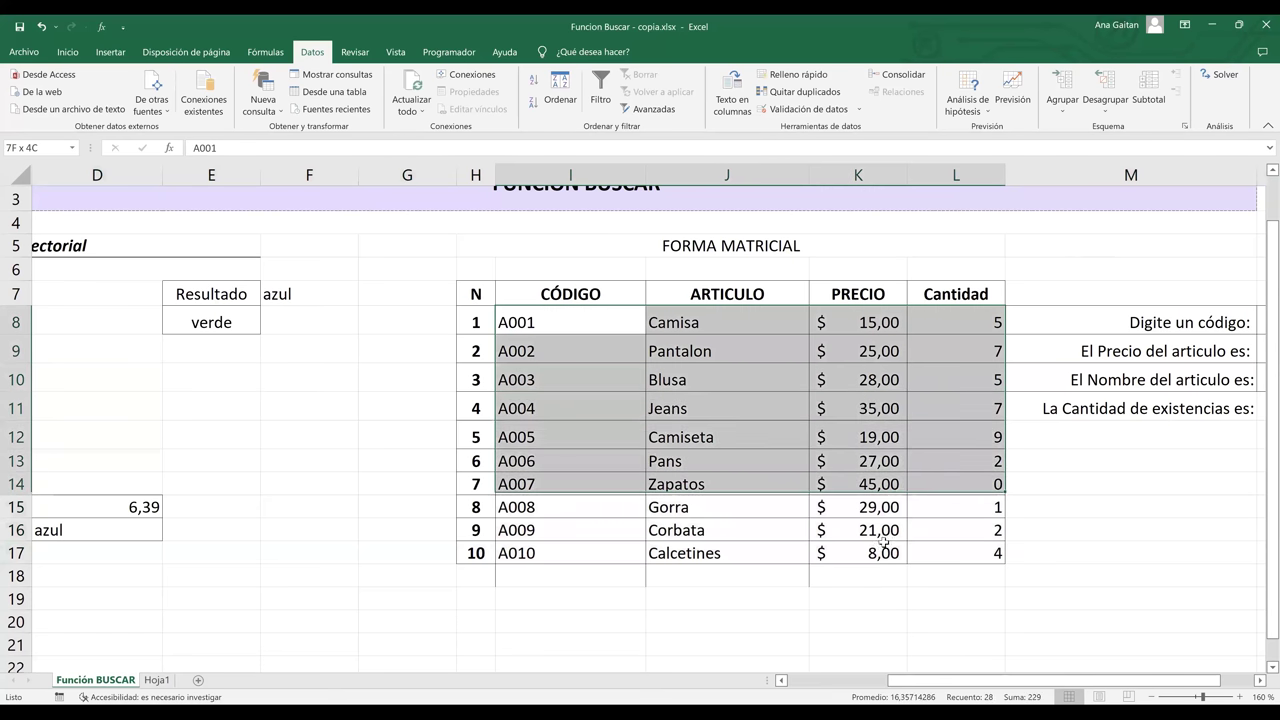
{"action": "left_click_drag", "start_coordinate": [884, 543], "coordinate": [884, 543]}
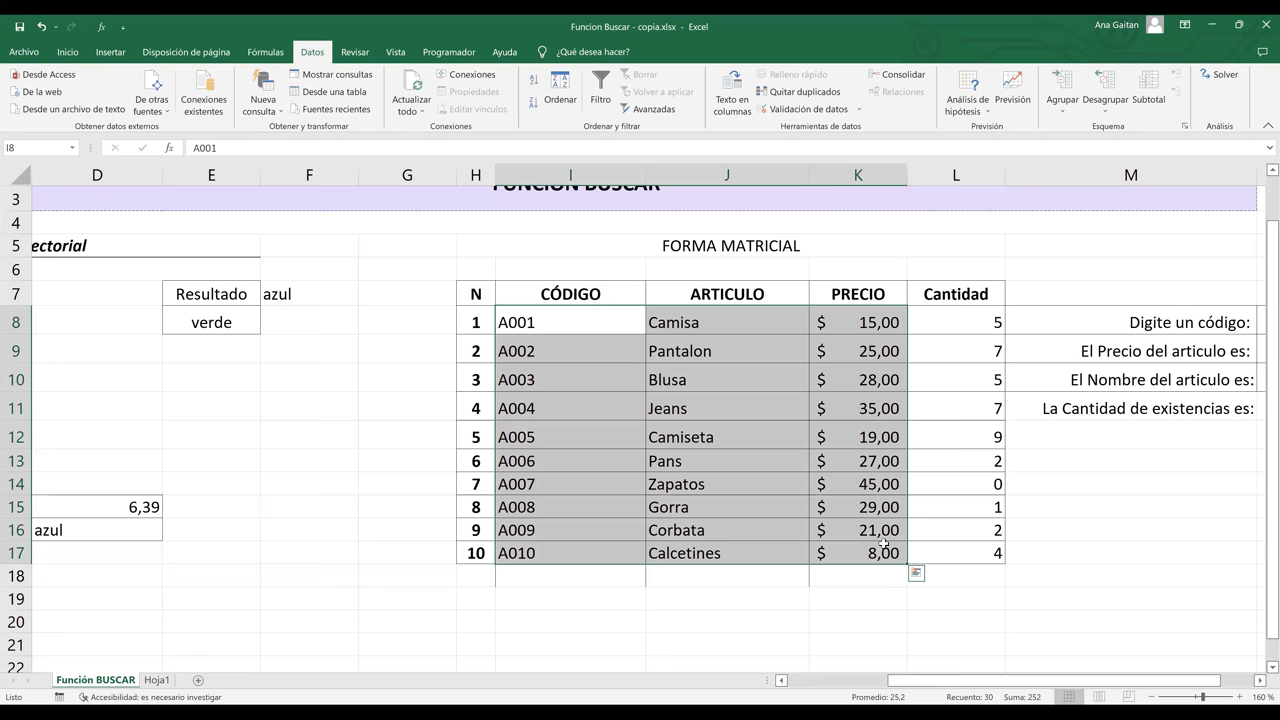
Step: Copy the header row CÓDIGO to Cantidad from I7:L7 into the blank area below the table at I21:L21
{"action": "left_click", "coordinate": [647, 645]}
{"action": "key", "text": "Down"}
{"action": "left_click", "coordinate": [522, 592]}
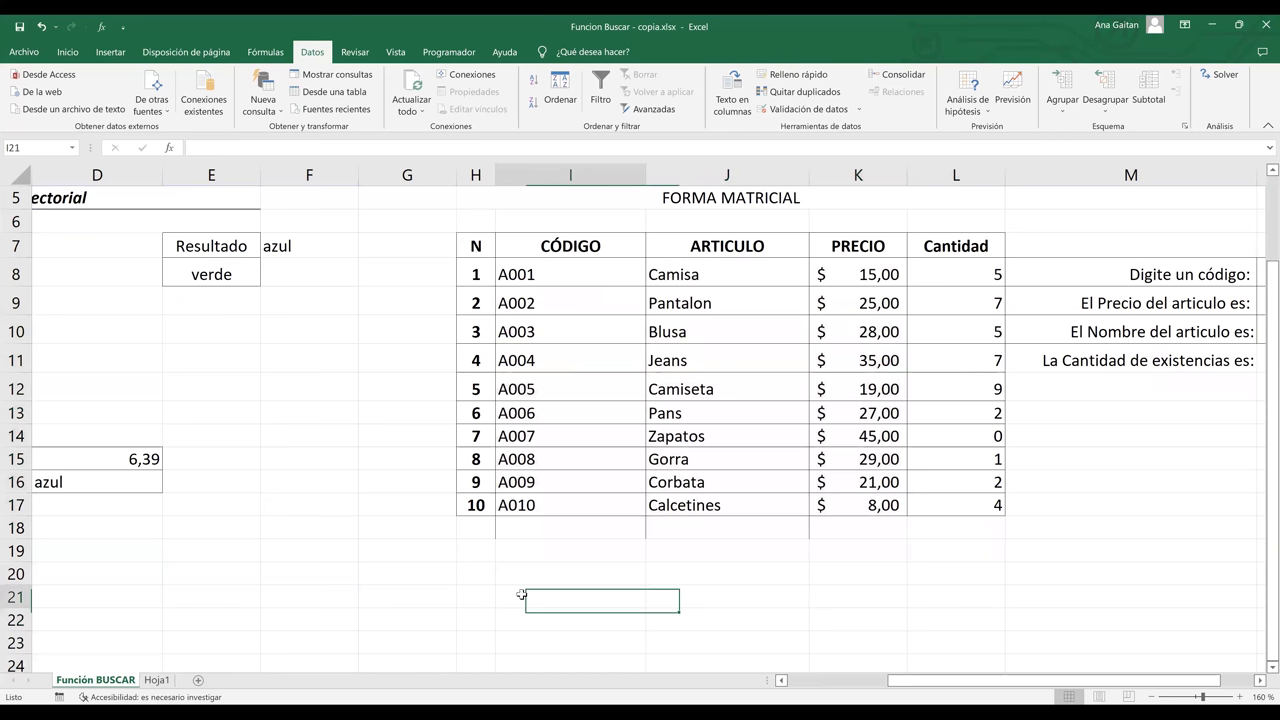
{"action": "left_click_drag", "start_coordinate": [570, 246], "coordinate": [960, 246]}
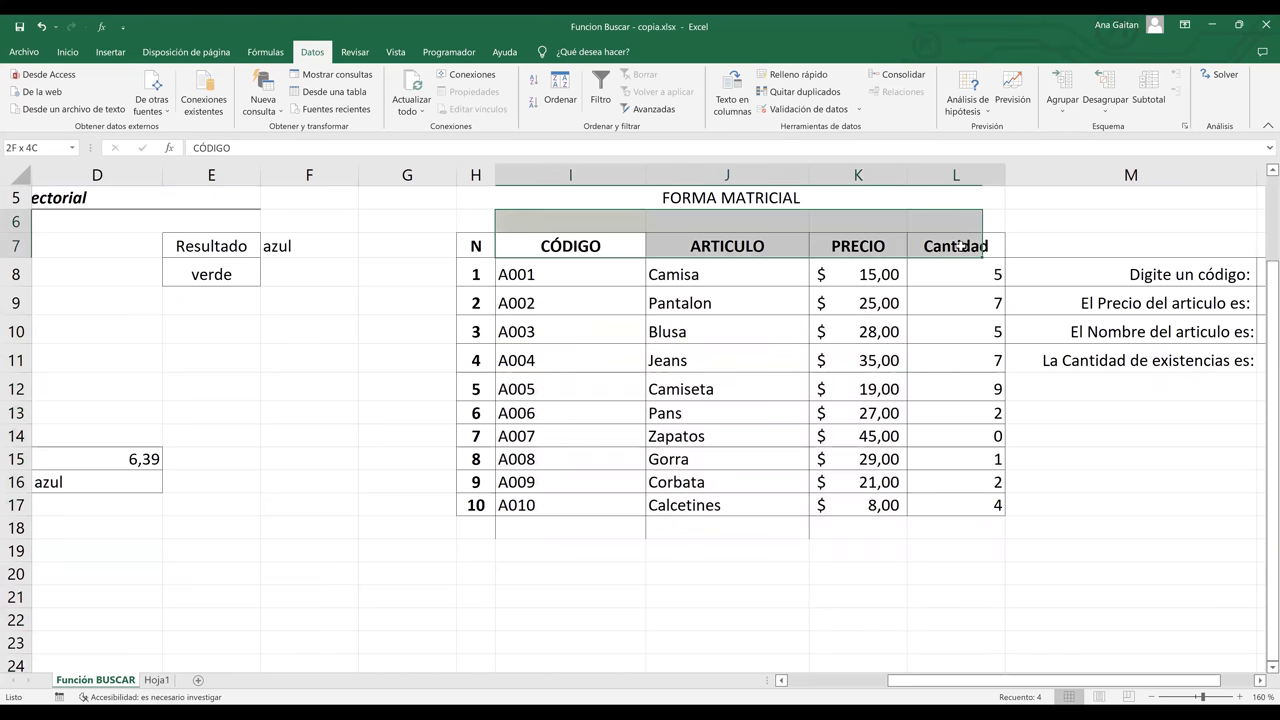
{"action": "key", "text": "ctrl+c"}
{"action": "left_click", "coordinate": [530, 600]}
{"action": "key", "text": "ctrl+v"}
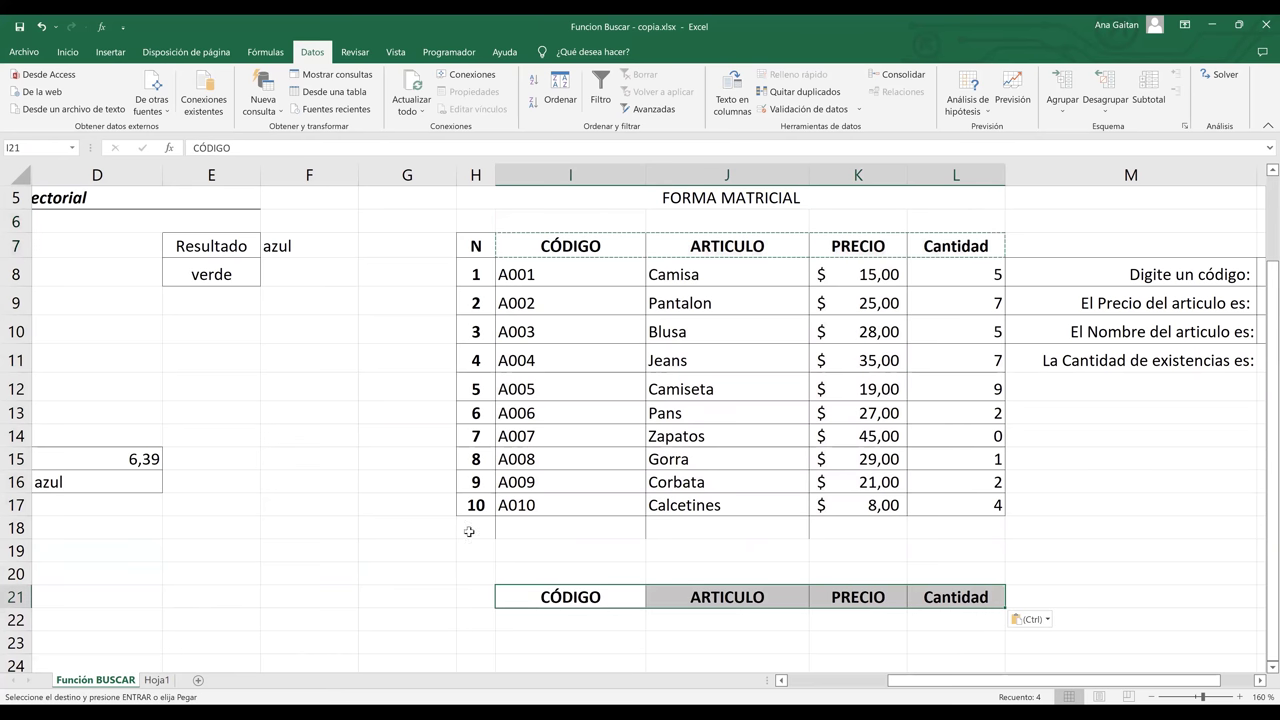
Step: Fill the entry cell I22 below the copied headers with the light mint green from the recent colours
{"action": "key", "text": "Down"}
{"action": "scroll", "coordinate": [245, 115], "scroll_direction": "up", "scroll_amount": 4}
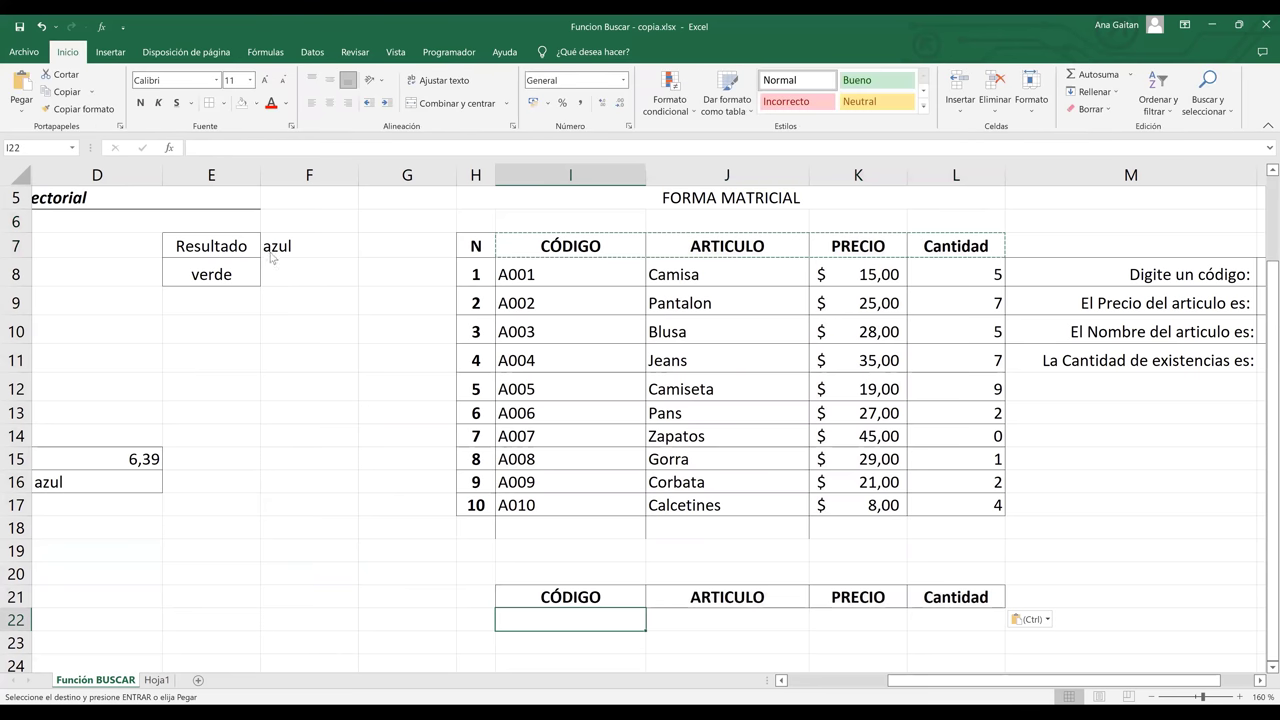
{"action": "left_click", "coordinate": [256, 103]}
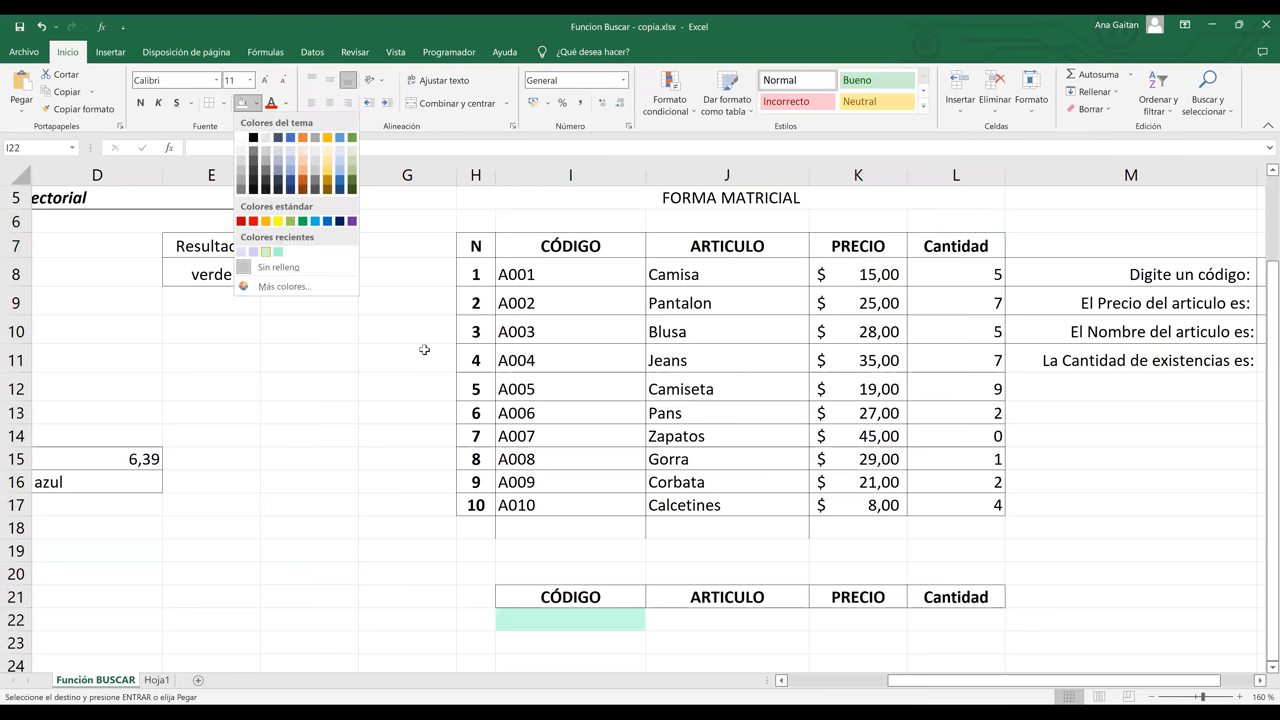
{"action": "left_click", "coordinate": [575, 619]}
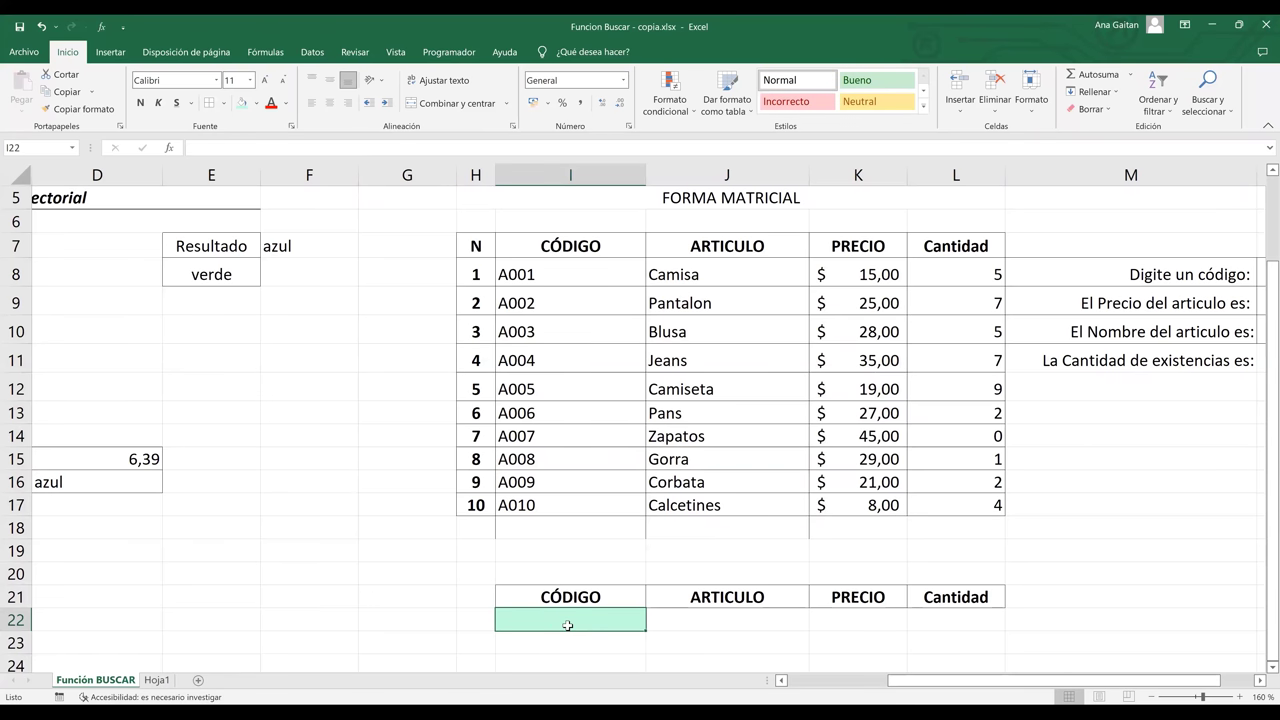
Step: Copy the ARTICULO, PRECIO and Cantidad headers from J21:L21 over I21:K21 so the query starts with ARTICULO
{"action": "left_click", "coordinate": [664, 616]}
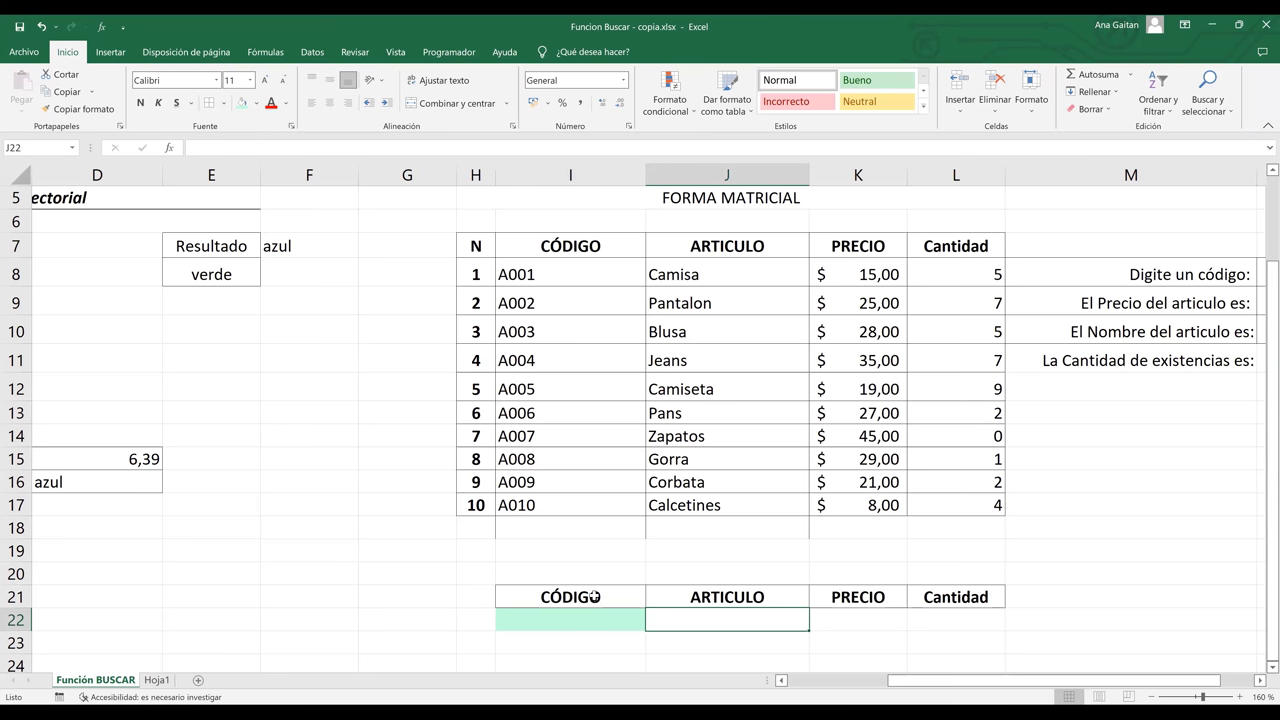
{"action": "left_click_drag", "start_coordinate": [700, 597], "coordinate": [933, 600]}
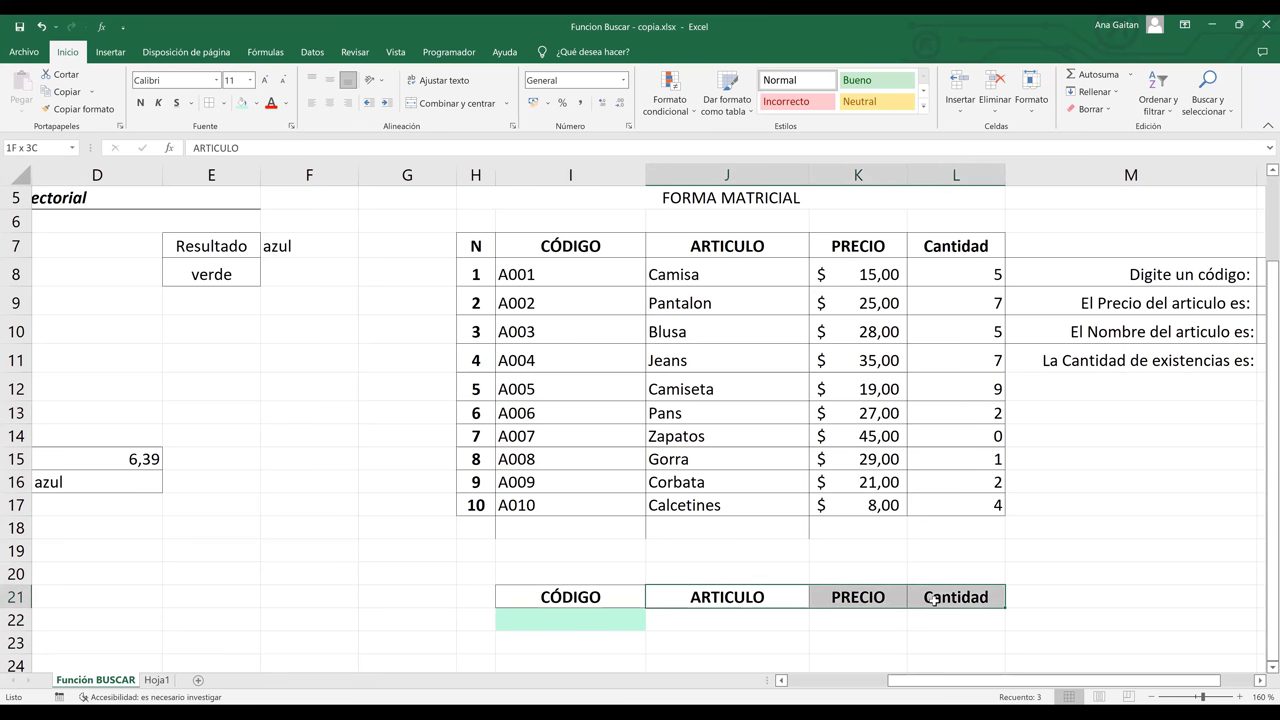
{"action": "key", "text": "ctrl+c"}
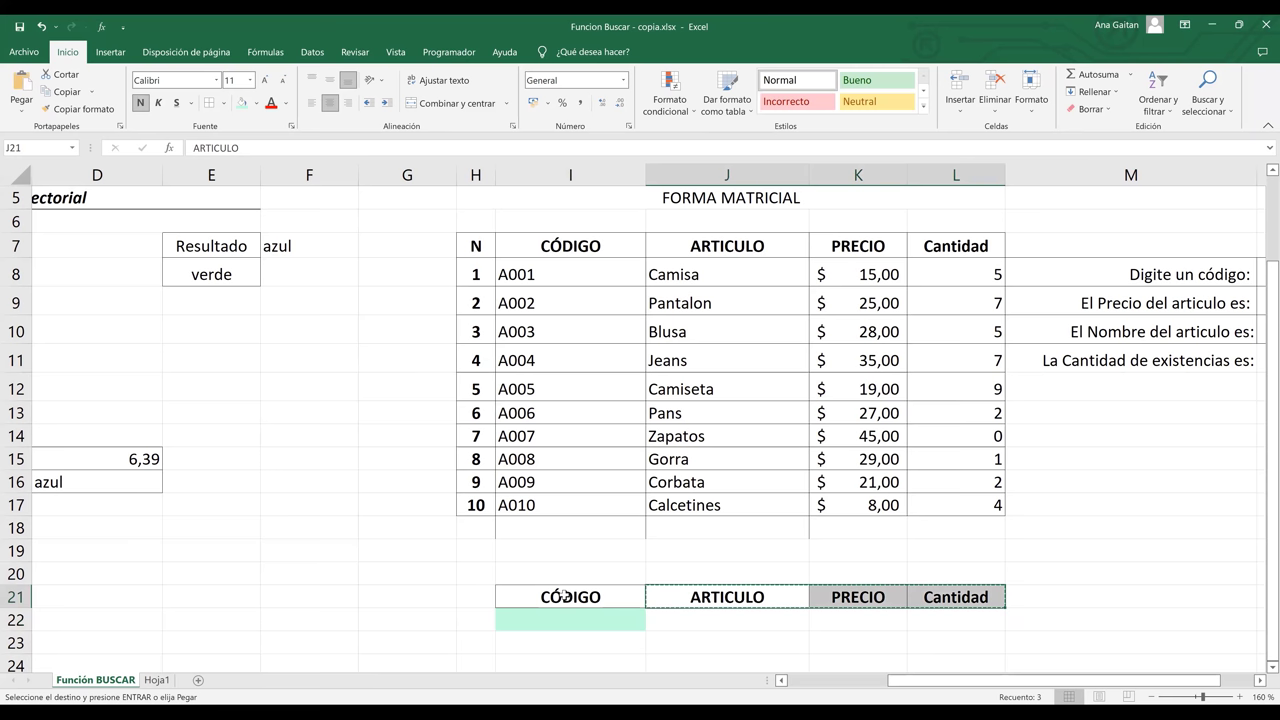
{"action": "left_click", "coordinate": [565, 596]}
{"action": "key", "text": "Return"}
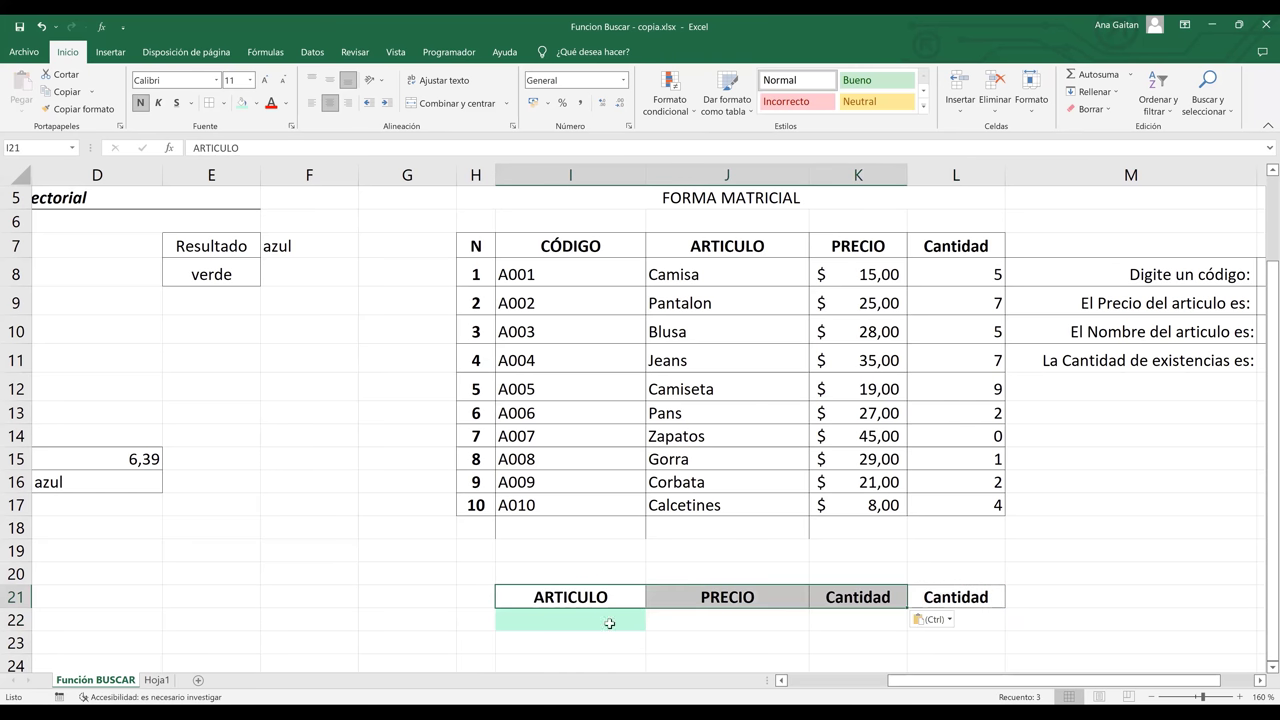
Step: Enter the article name Blusa from the table's ARTICULO column in the green query cell I22
{"action": "left_click", "coordinate": [595, 622]}
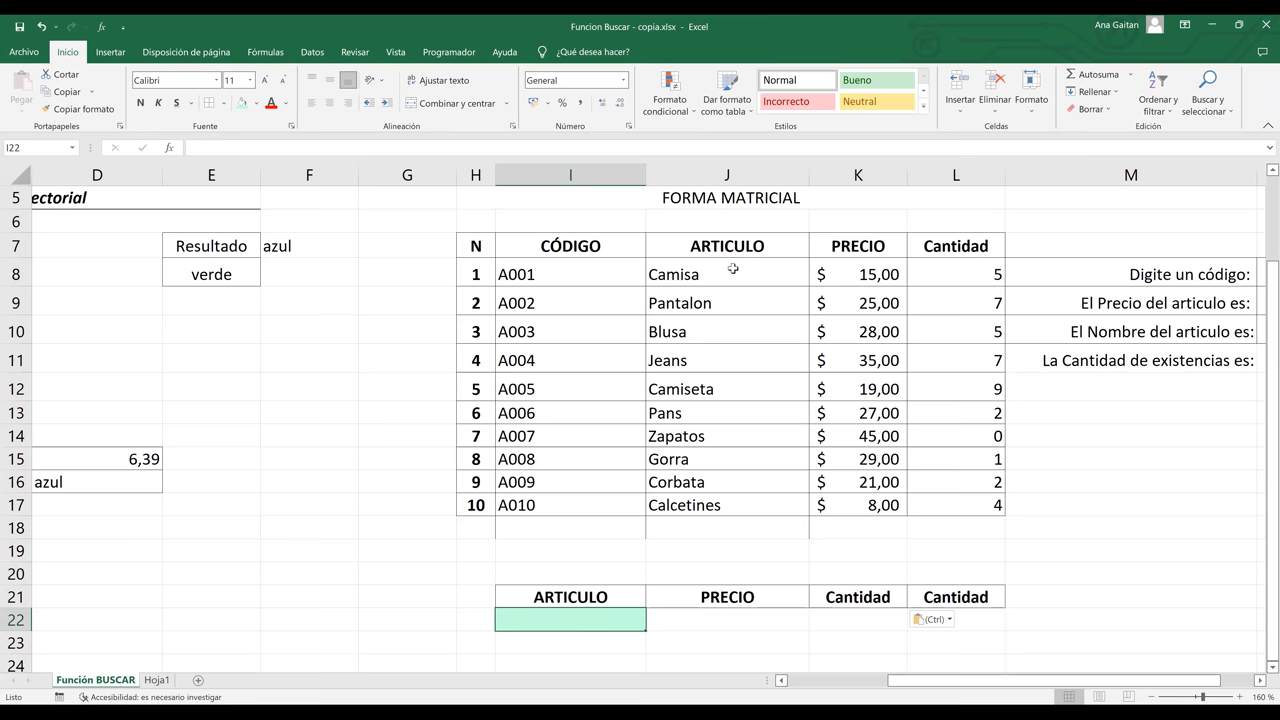
{"action": "left_click_drag", "start_coordinate": [728, 268], "coordinate": [740, 360]}
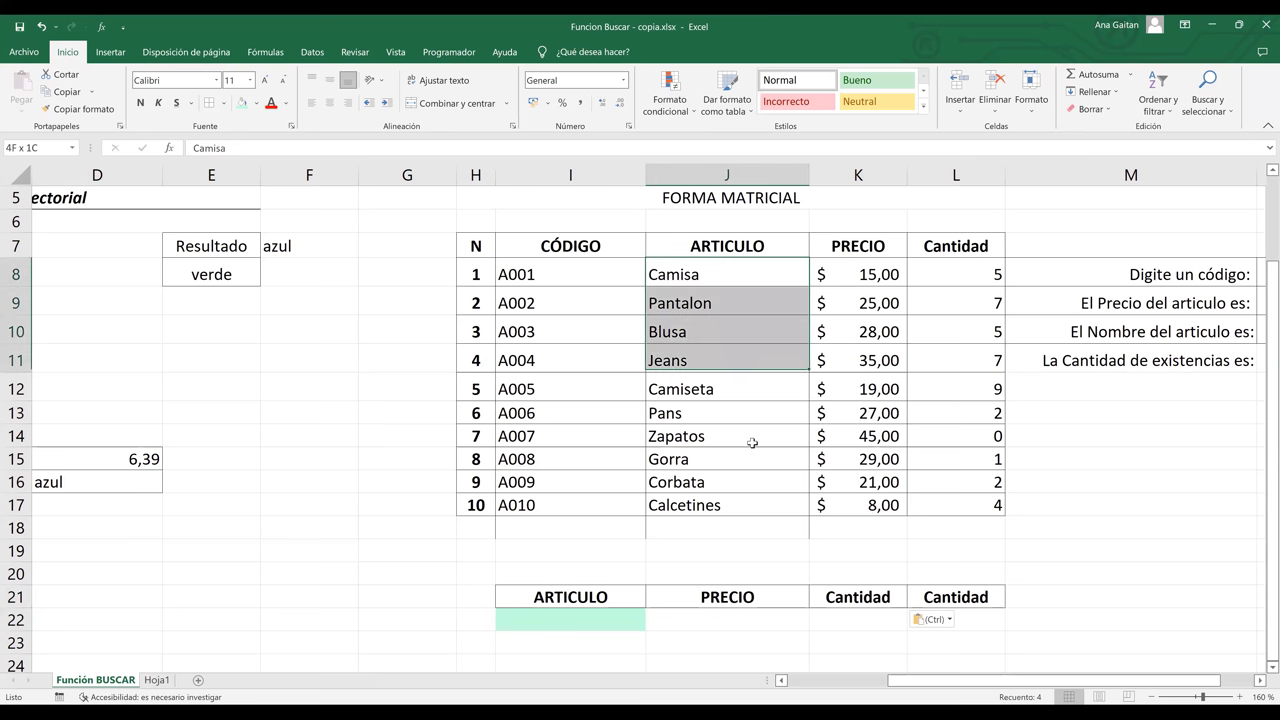
{"action": "left_click", "coordinate": [589, 625]}
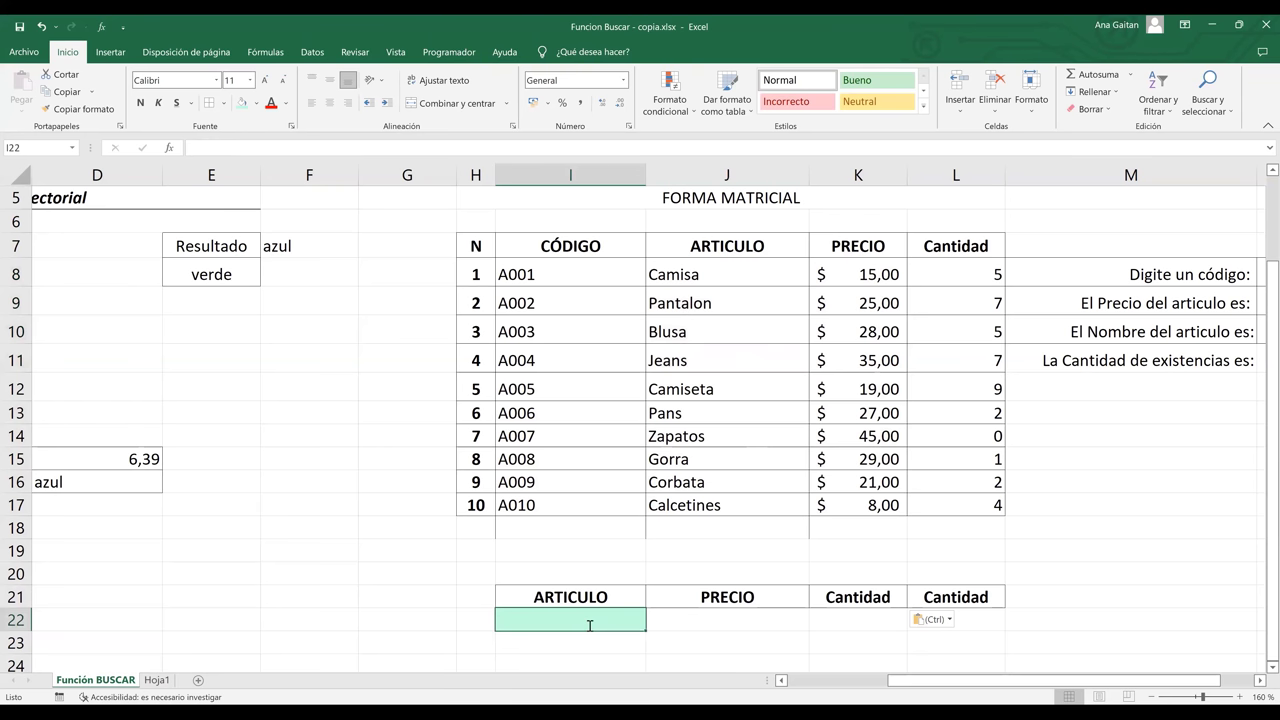
{"action": "type", "text": "Blusa"}
{"action": "key", "text": "Tab"}
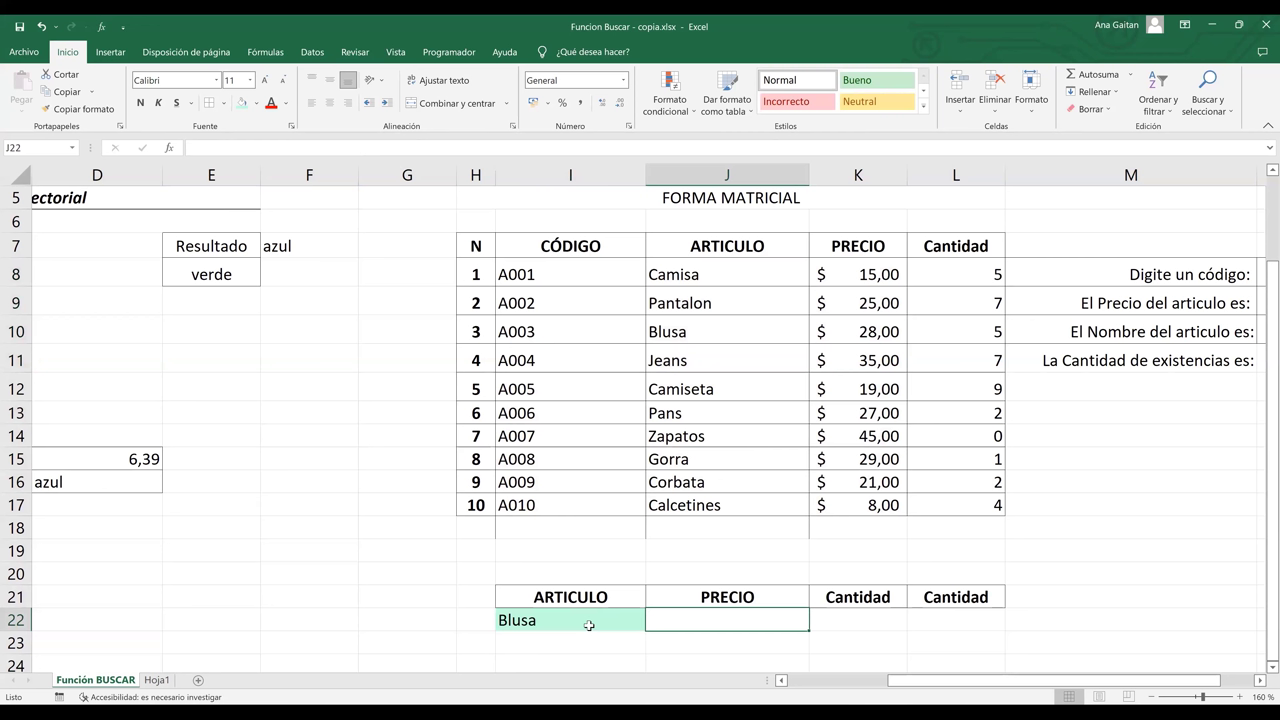
Step: Start a BUSCAR formula in J22 under PRECIO with I22 as the lookup value
{"action": "type", "text": "="}
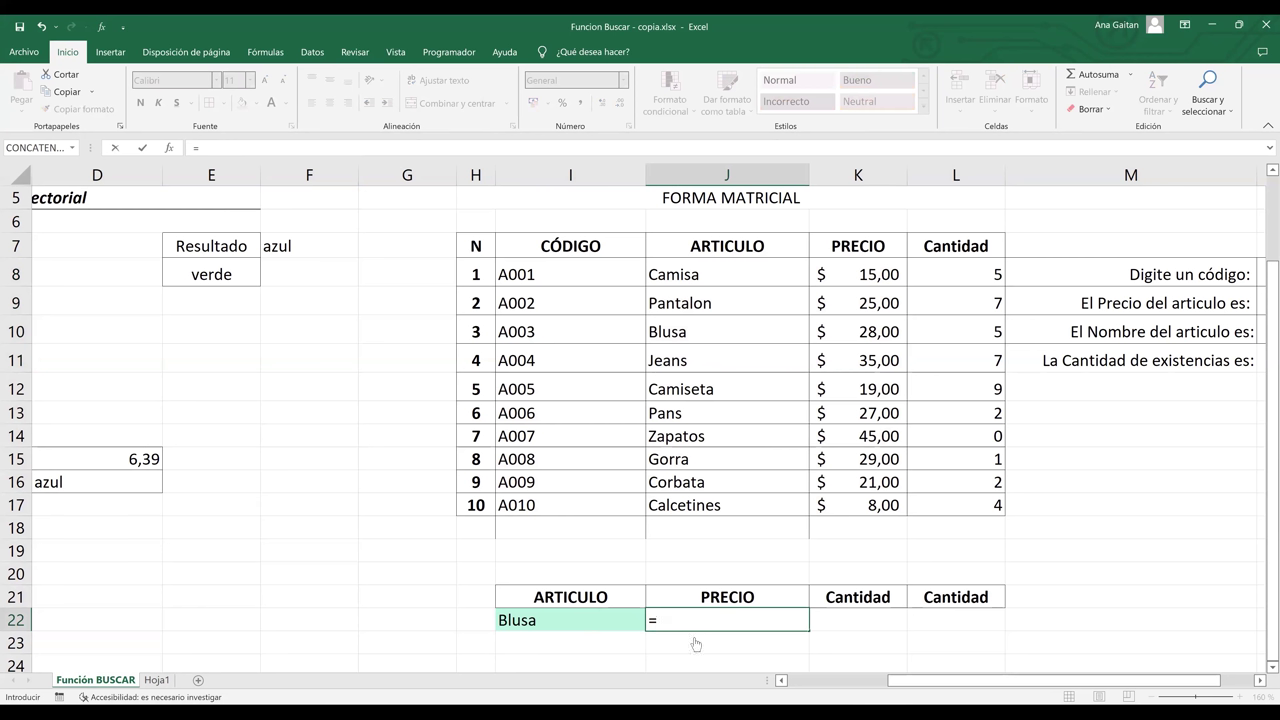
{"action": "type", "text": "BUSCAR("}
{"action": "left_click", "coordinate": [595, 621]}
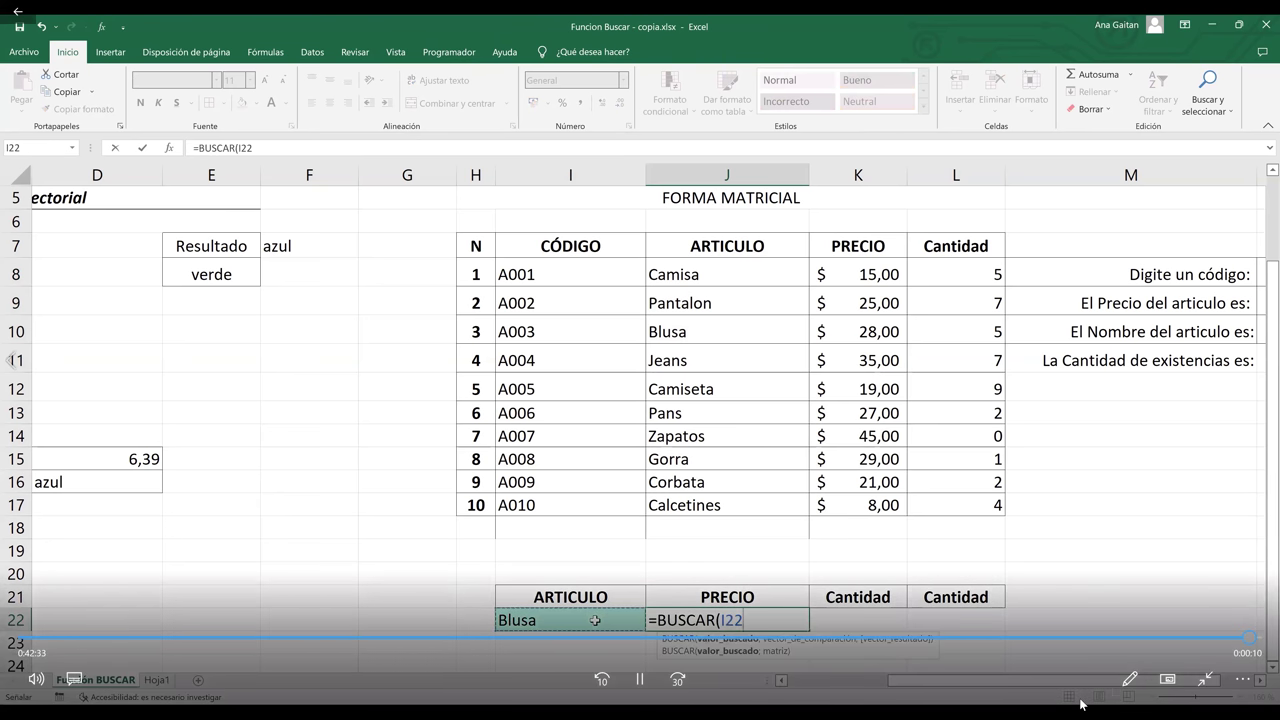
{"action": "type", "text": ";"}
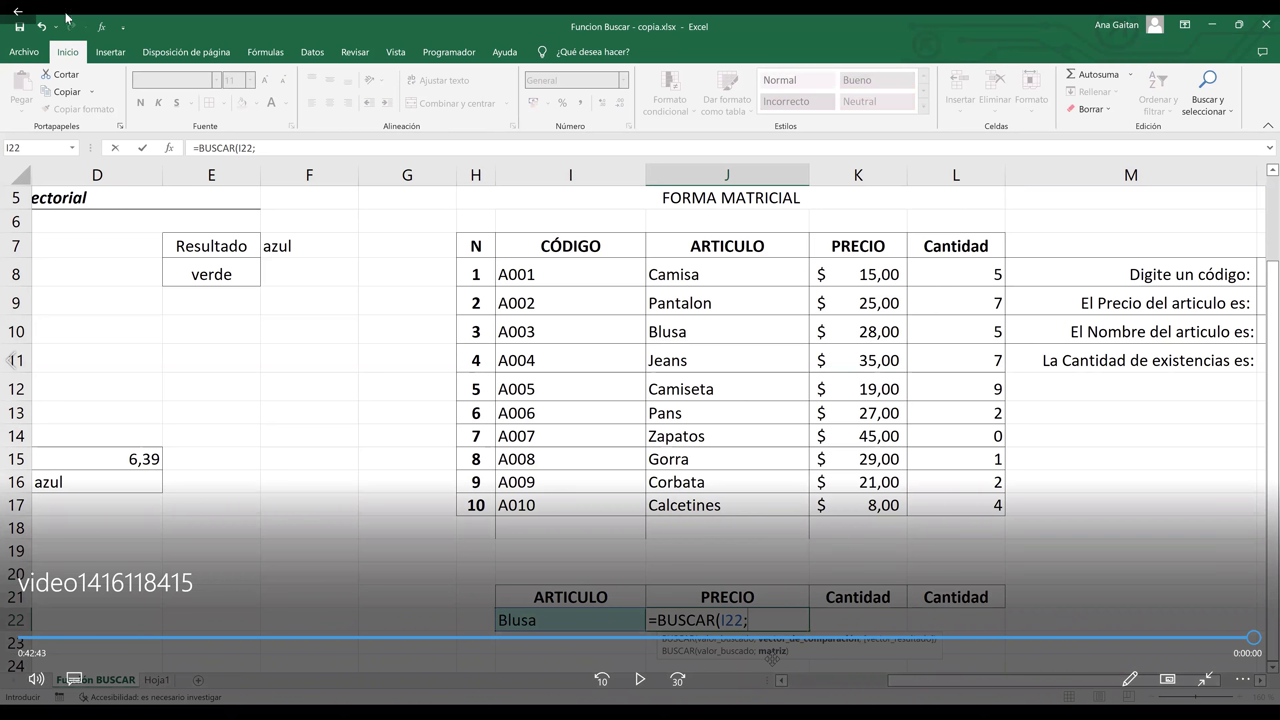
{"action": "left_click", "coordinate": [12, 12]}
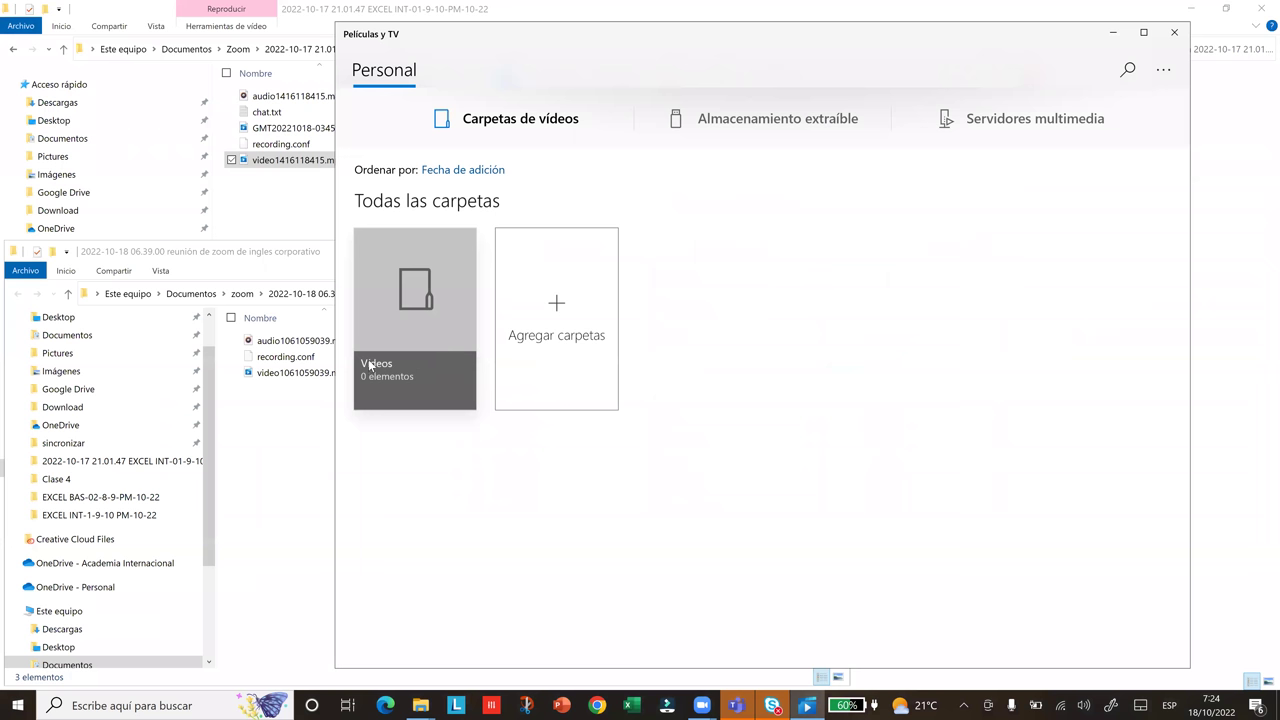
{"action": "left_click", "coordinate": [223, 183]}
{"action": "double_click", "coordinate": [289, 131]}
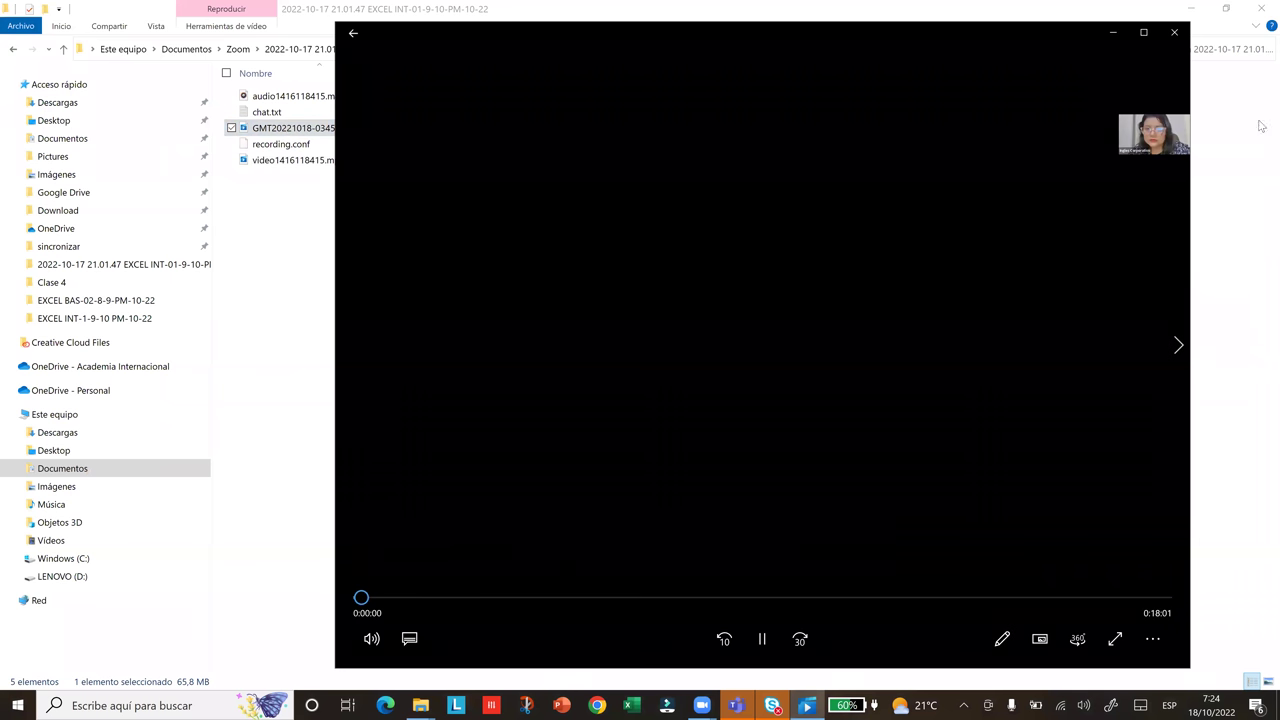
{"action": "left_click", "coordinate": [1147, 35]}
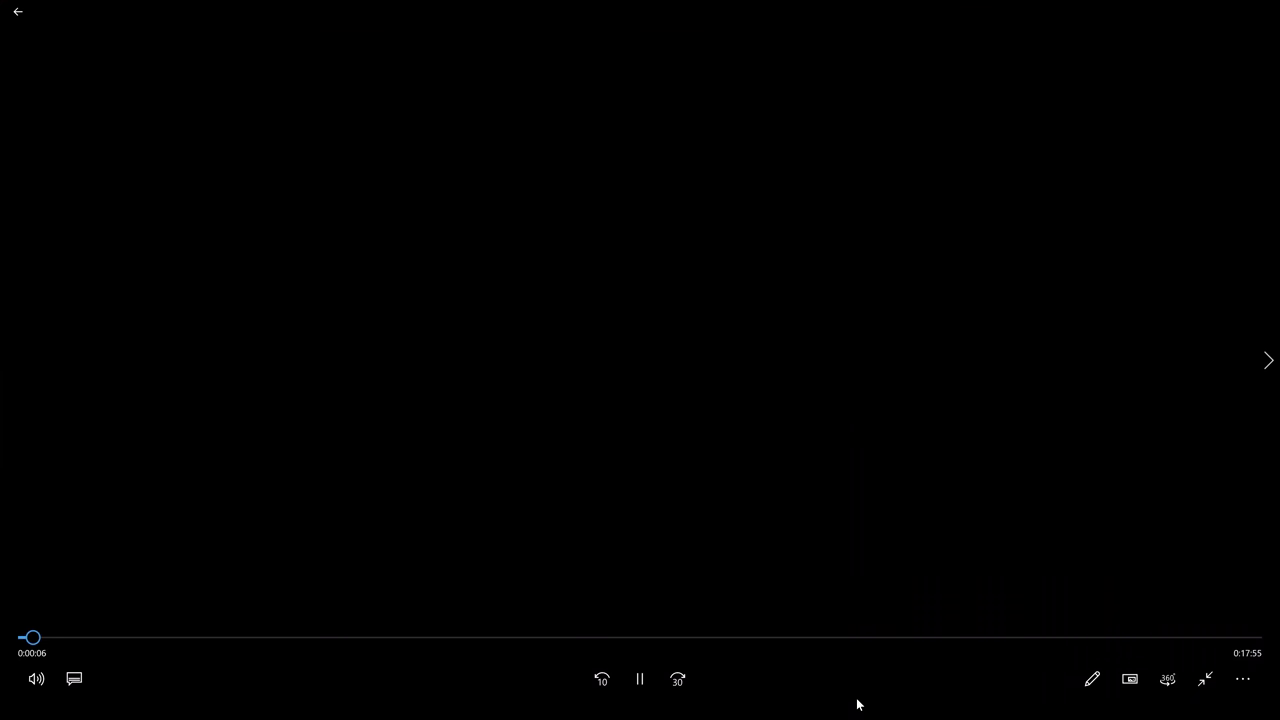
{"action": "mouse_move", "coordinate": [856, 703]}
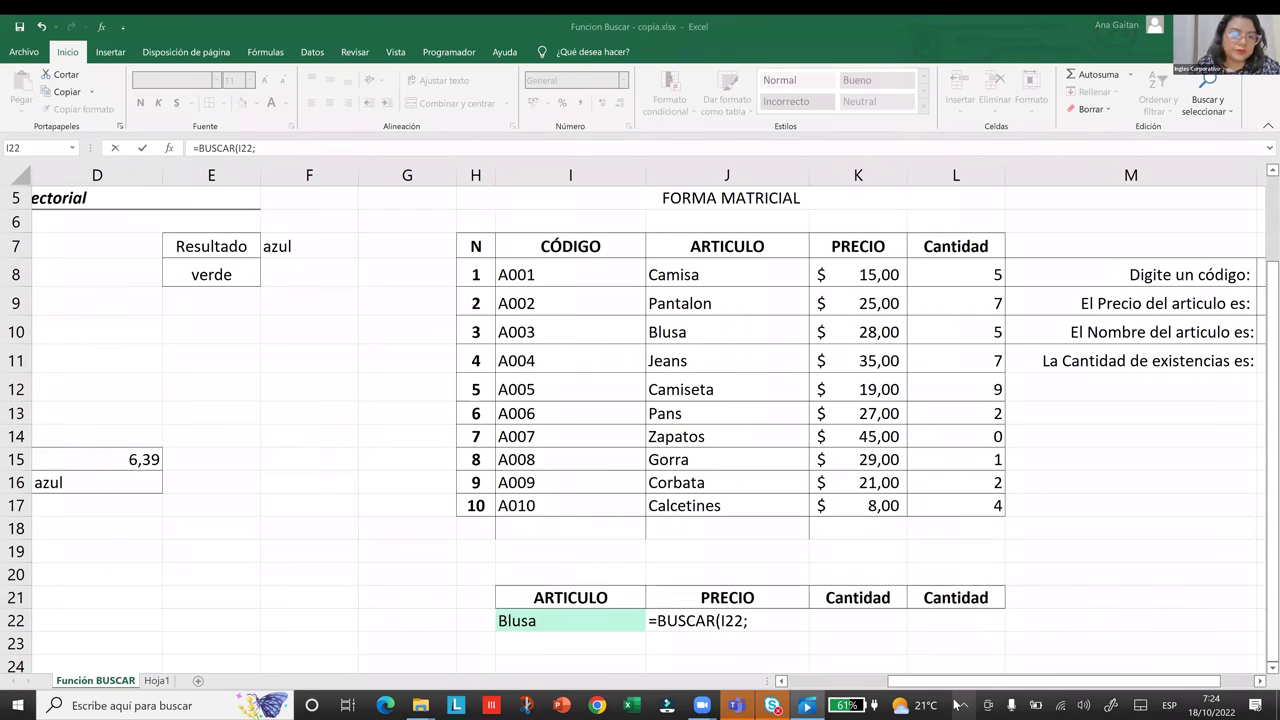
{"action": "mouse_move", "coordinate": [1181, 620]}
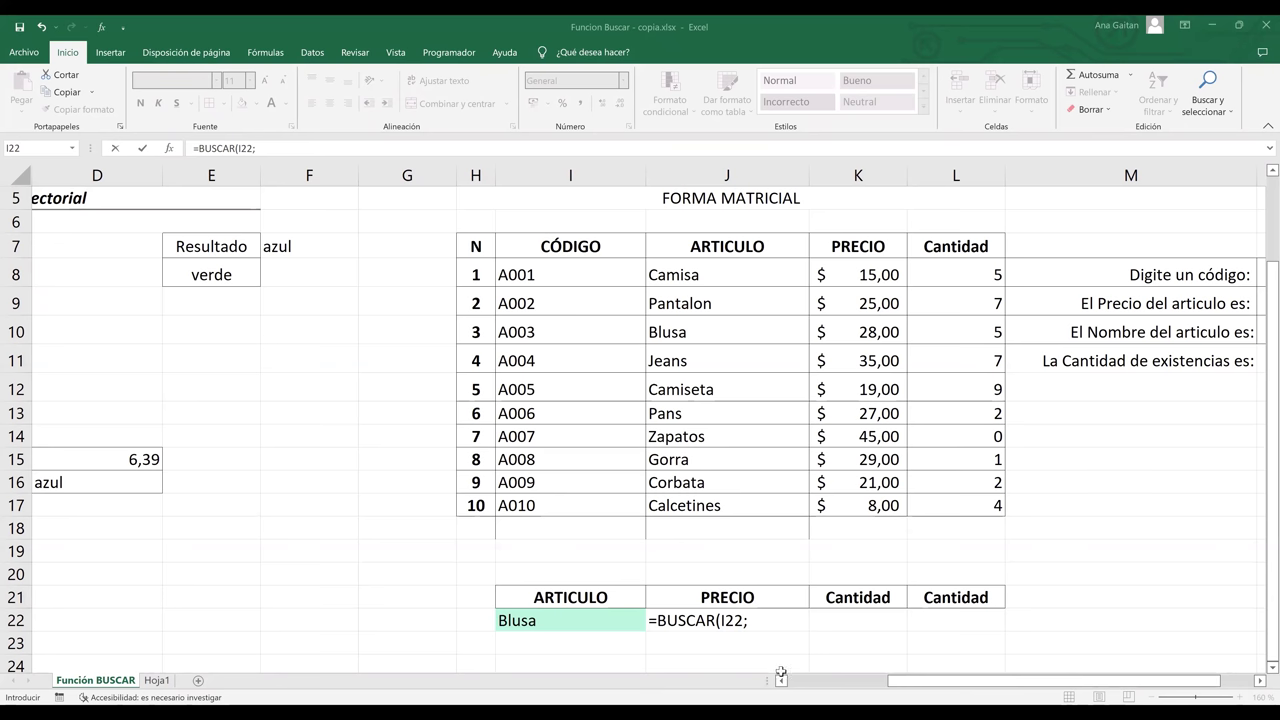
Step: Complete the J22 formula with the article and price matrix as =BUSCAR(I22;J8:K17)
{"action": "left_click", "coordinate": [740, 622]}
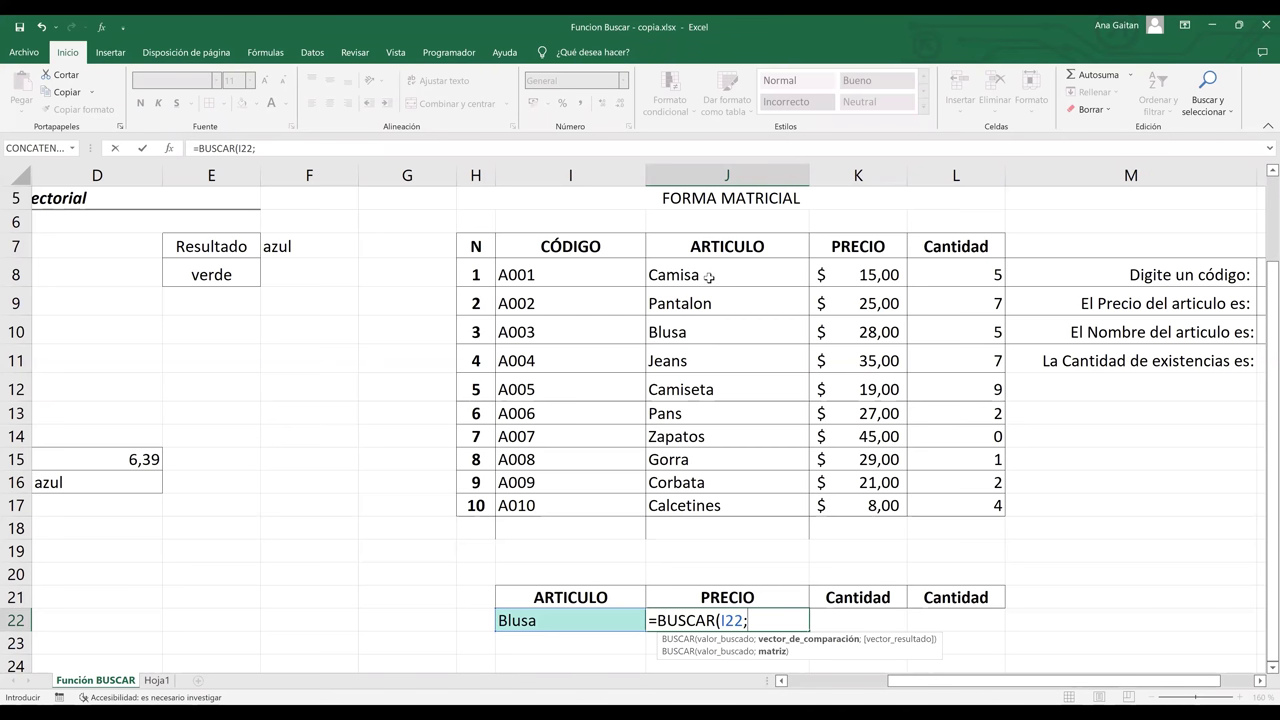
{"action": "key", "text": "Up"}
{"action": "key", "text": "Up"}
{"action": "key", "text": "Up"}
{"action": "key", "text": "Up"}
{"action": "key", "text": "Up"}
{"action": "key", "text": "Up"}
{"action": "key", "text": "Up"}
{"action": "key", "text": "Up"}
{"action": "key", "text": "Up"}
{"action": "key", "text": "Up"}
{"action": "key", "text": "Up"}
{"action": "key", "text": "Up"}
{"action": "key", "text": "Up"}
{"action": "key", "text": "Up"}
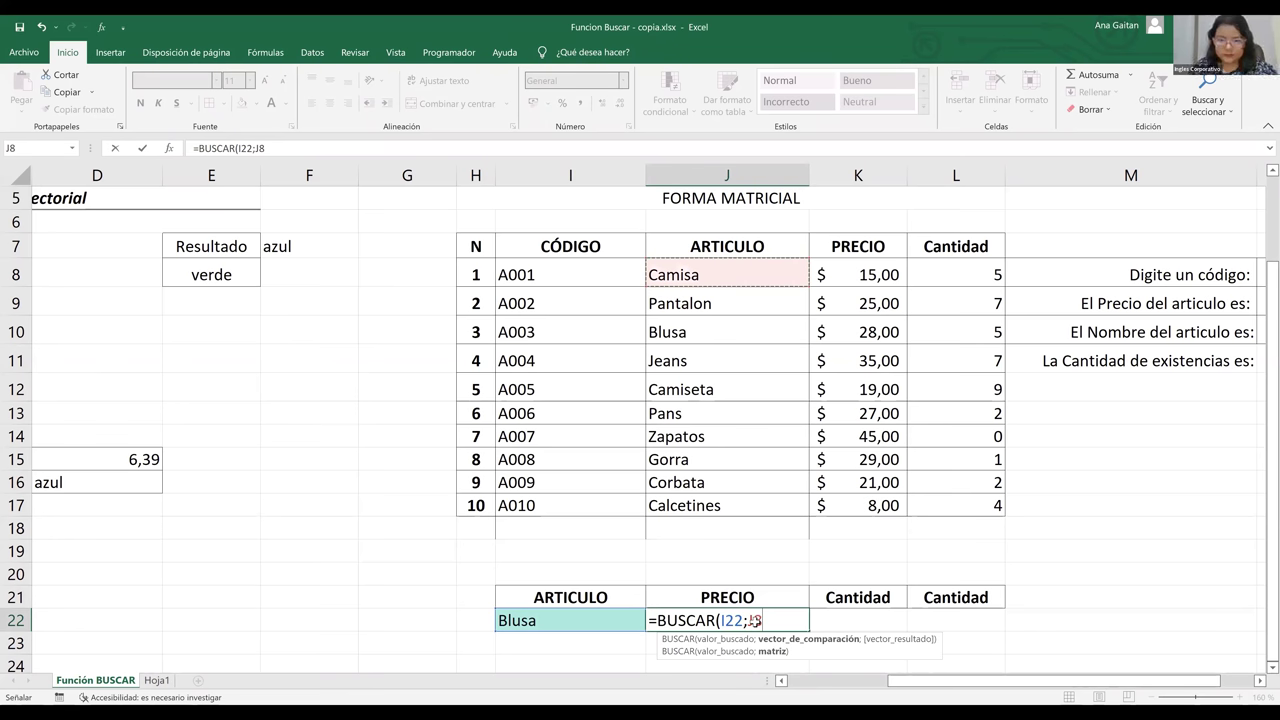
{"action": "key", "text": "Return"}
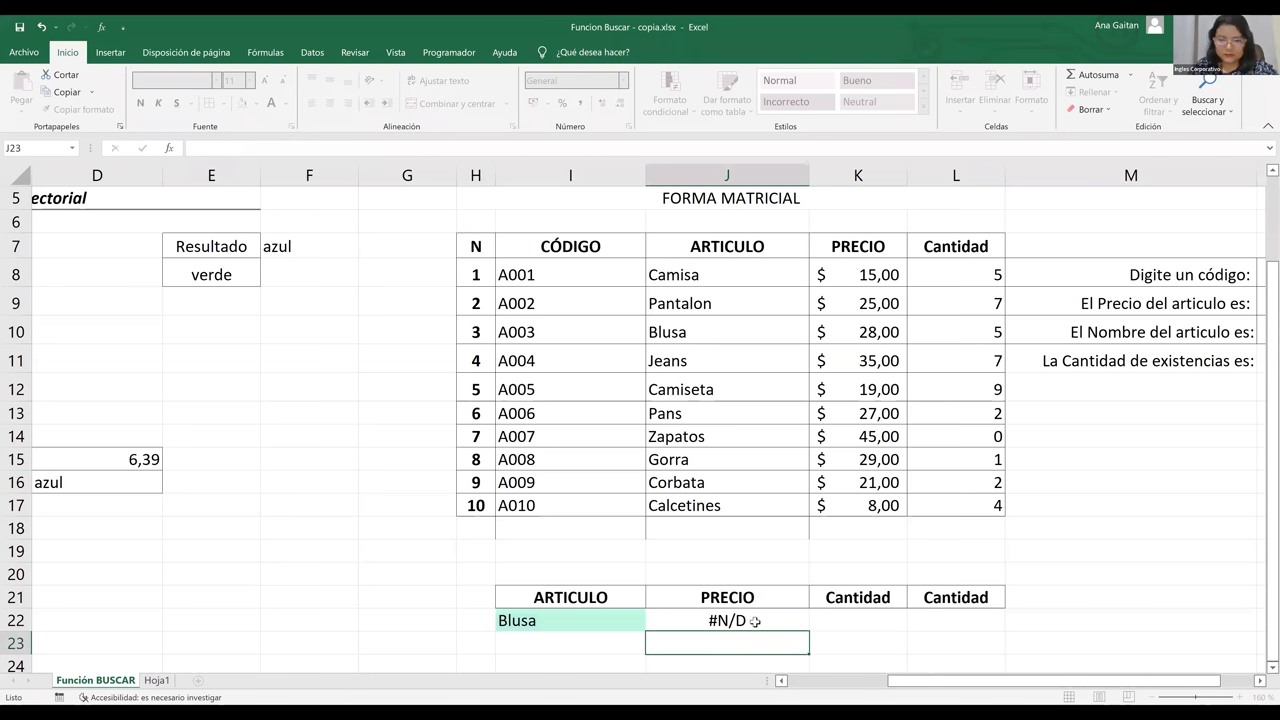
Step: Examine the BUSCAR formula in J22, checking its lookup cell I22 and matrix J8:K17 against the ARTICULO column
{"action": "left_click", "coordinate": [755, 621]}
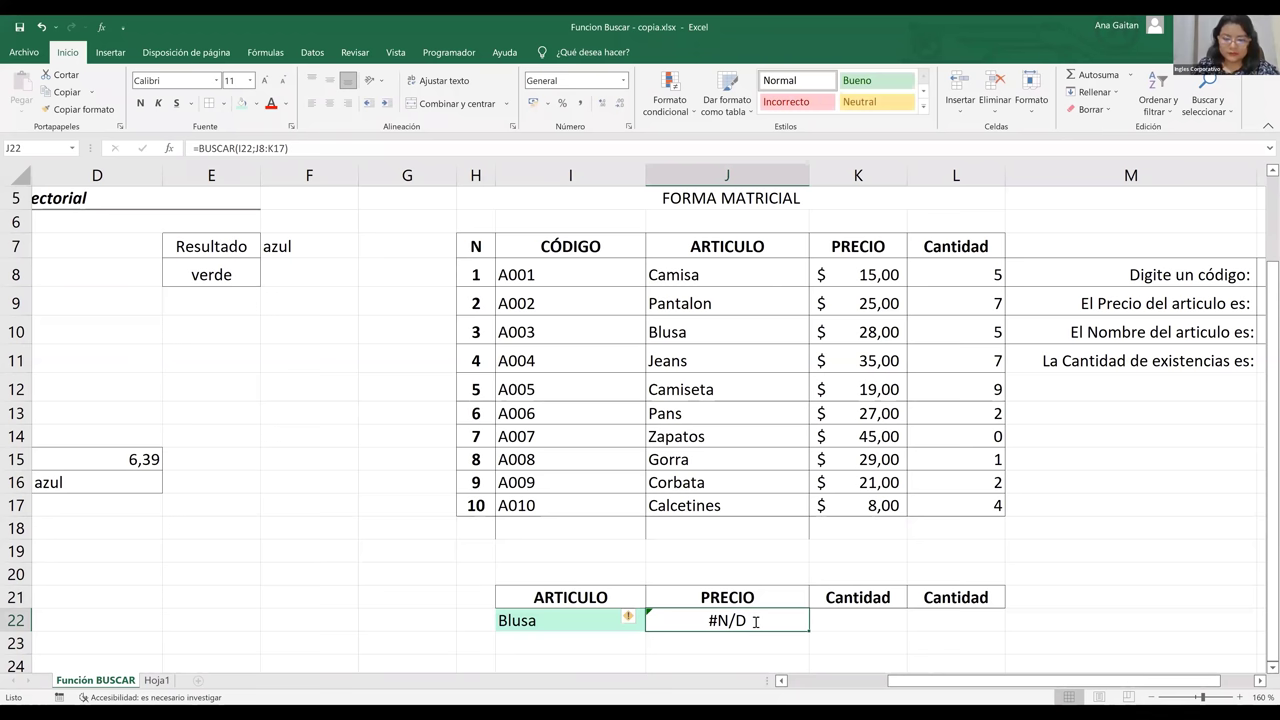
{"action": "double_click", "coordinate": [755, 621]}
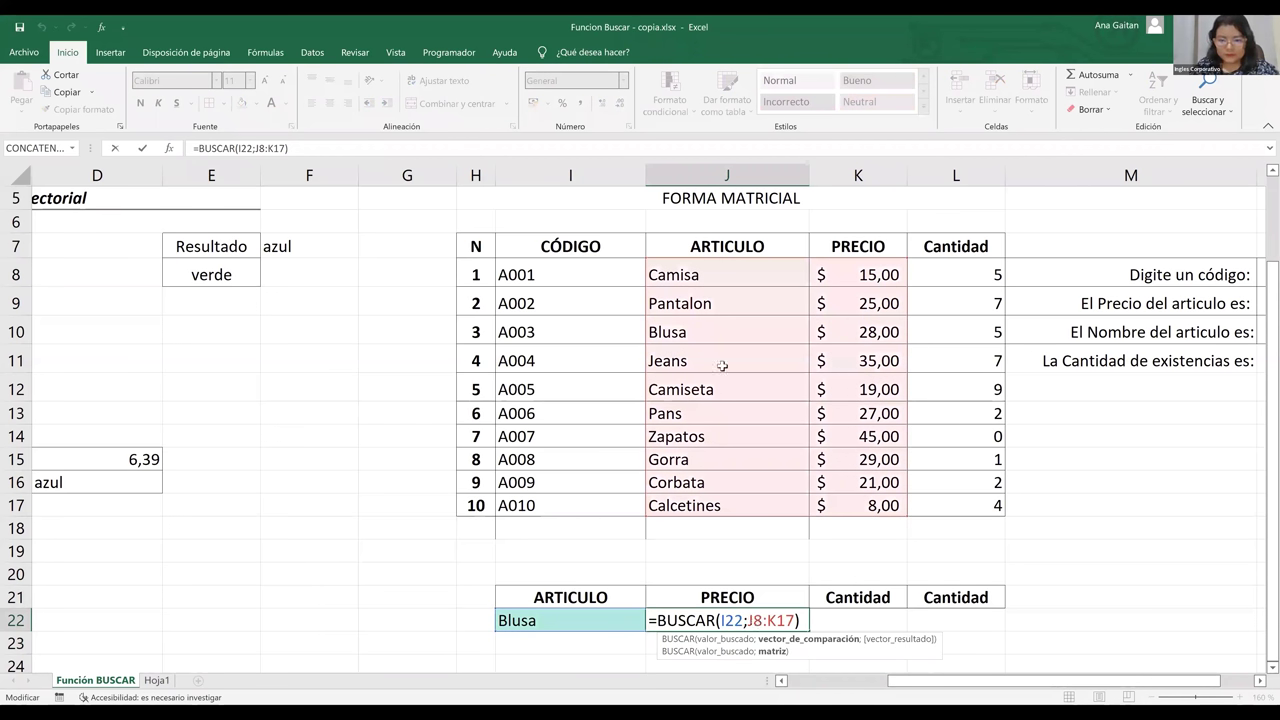
{"action": "key", "text": "Return"}
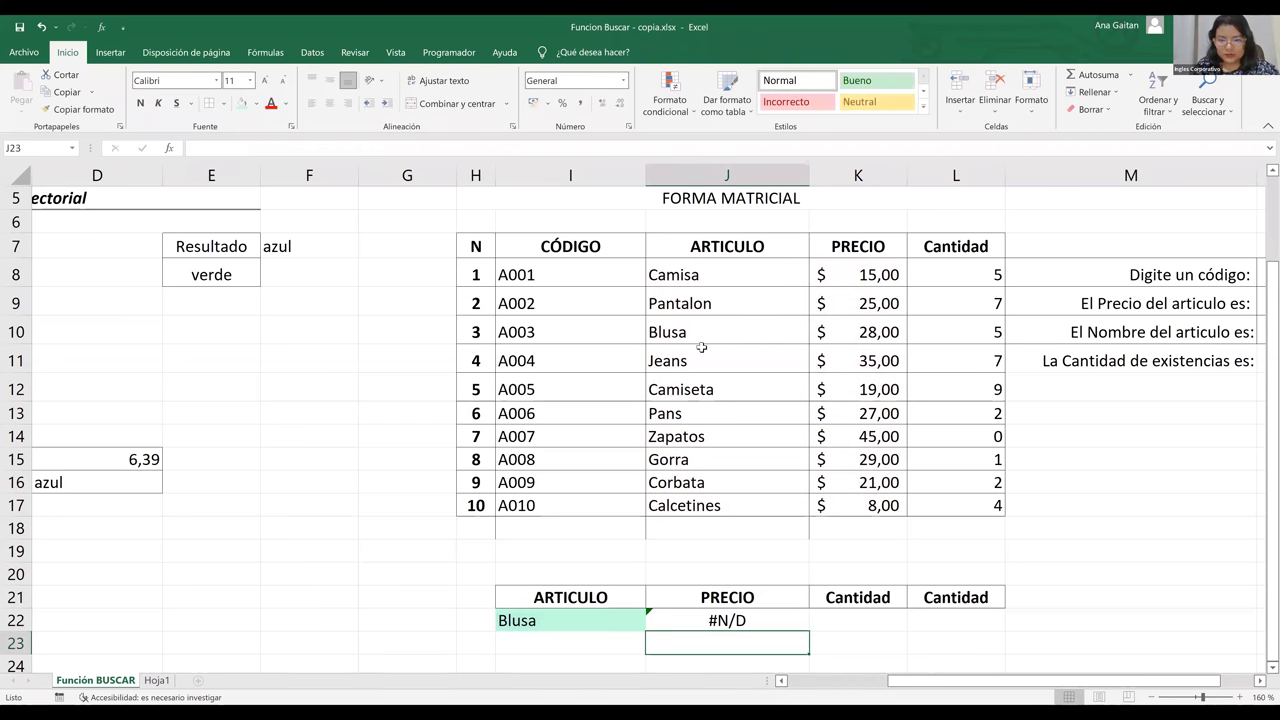
{"action": "left_click", "coordinate": [716, 620]}
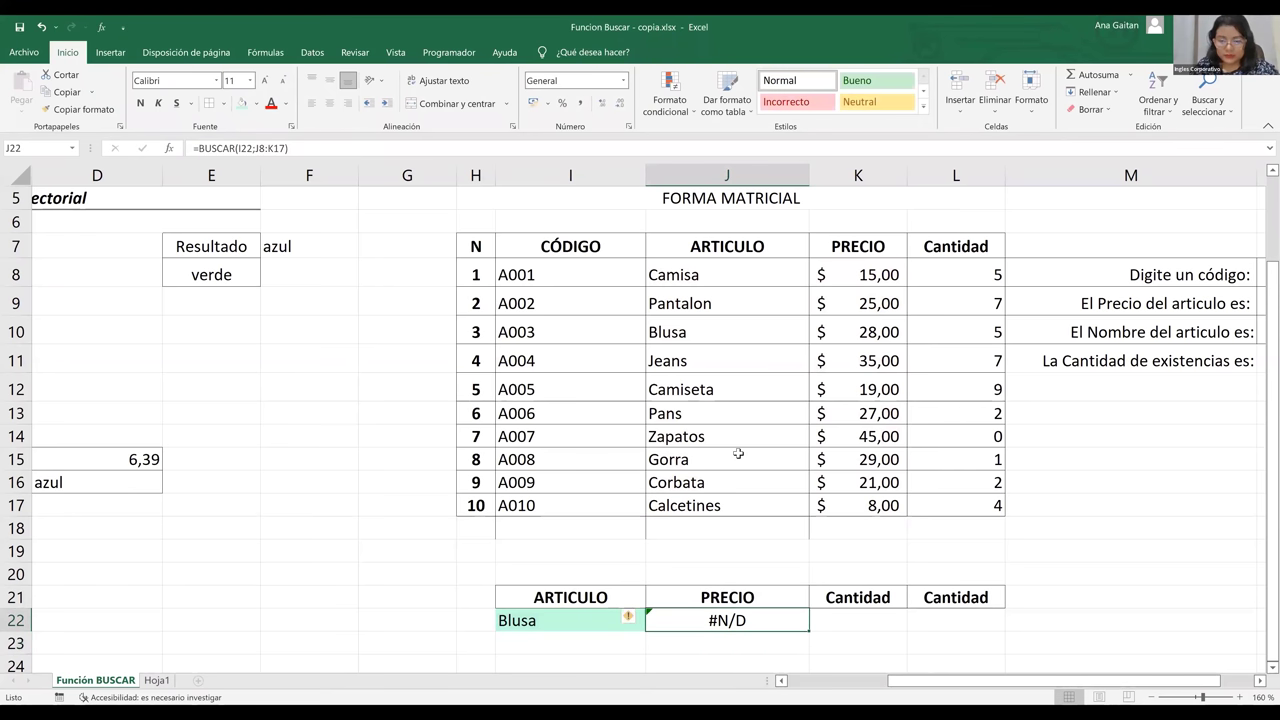
{"action": "left_click", "coordinate": [738, 453]}
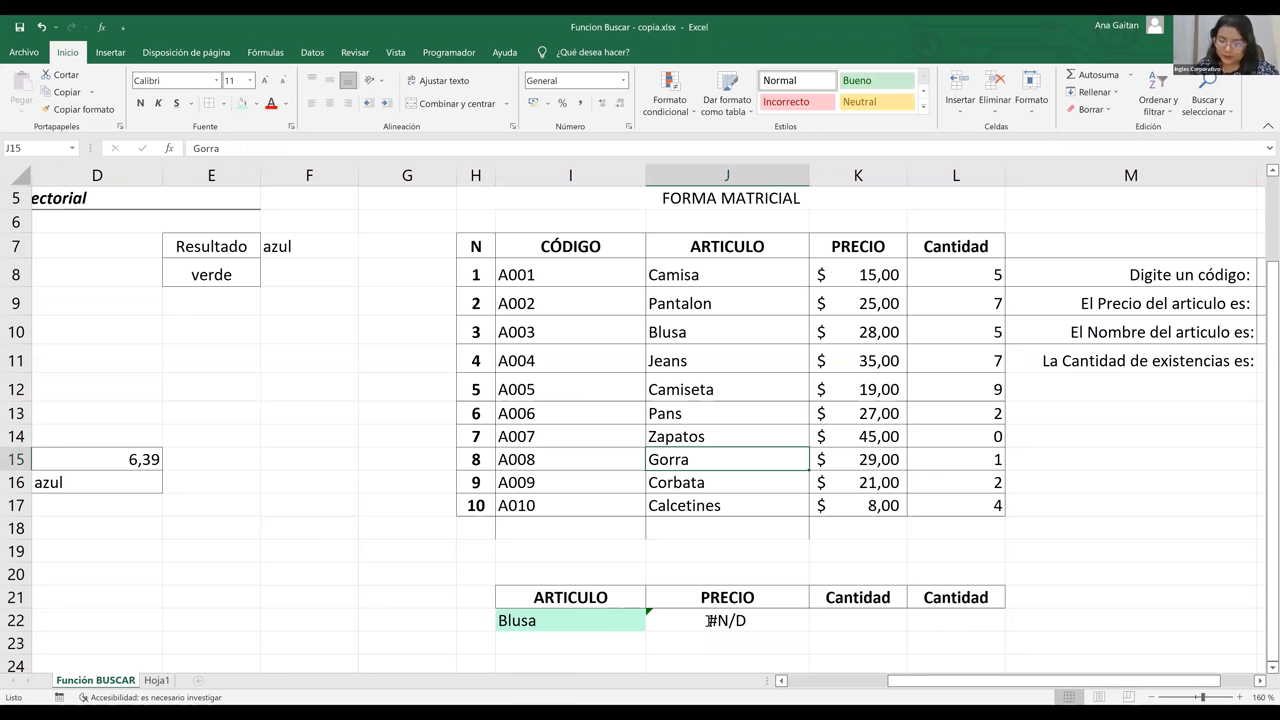
{"action": "left_click", "coordinate": [710, 620]}
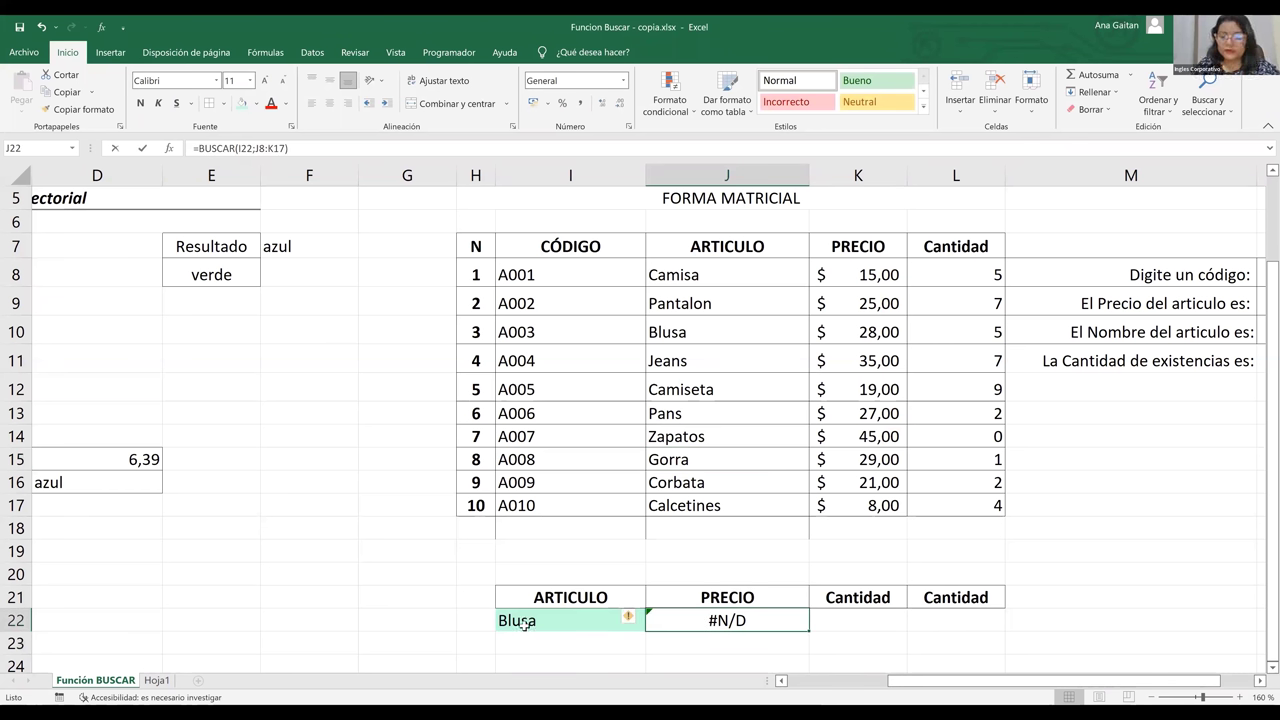
{"action": "key", "text": "F2"}
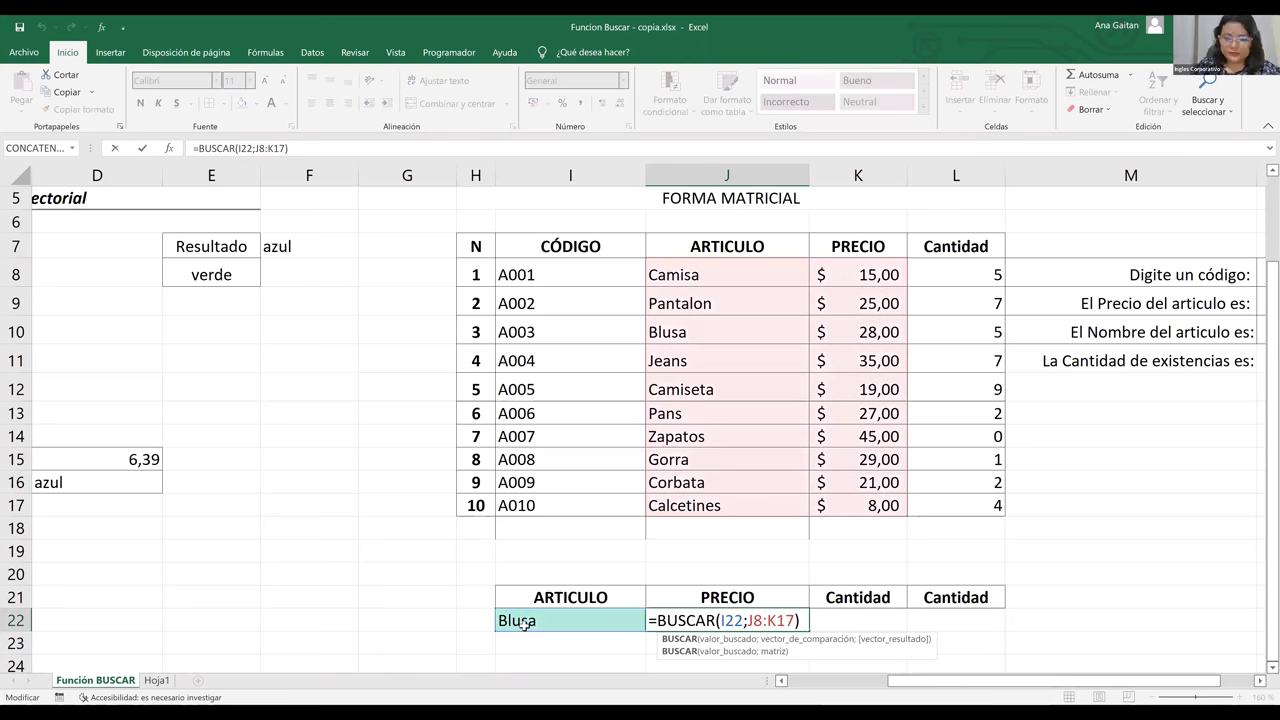
Step: Correct and enter the PRECIO formula in J22 as =BUSCAR(I22;J8:K17)
{"action": "key", "text": "BackSpace"}
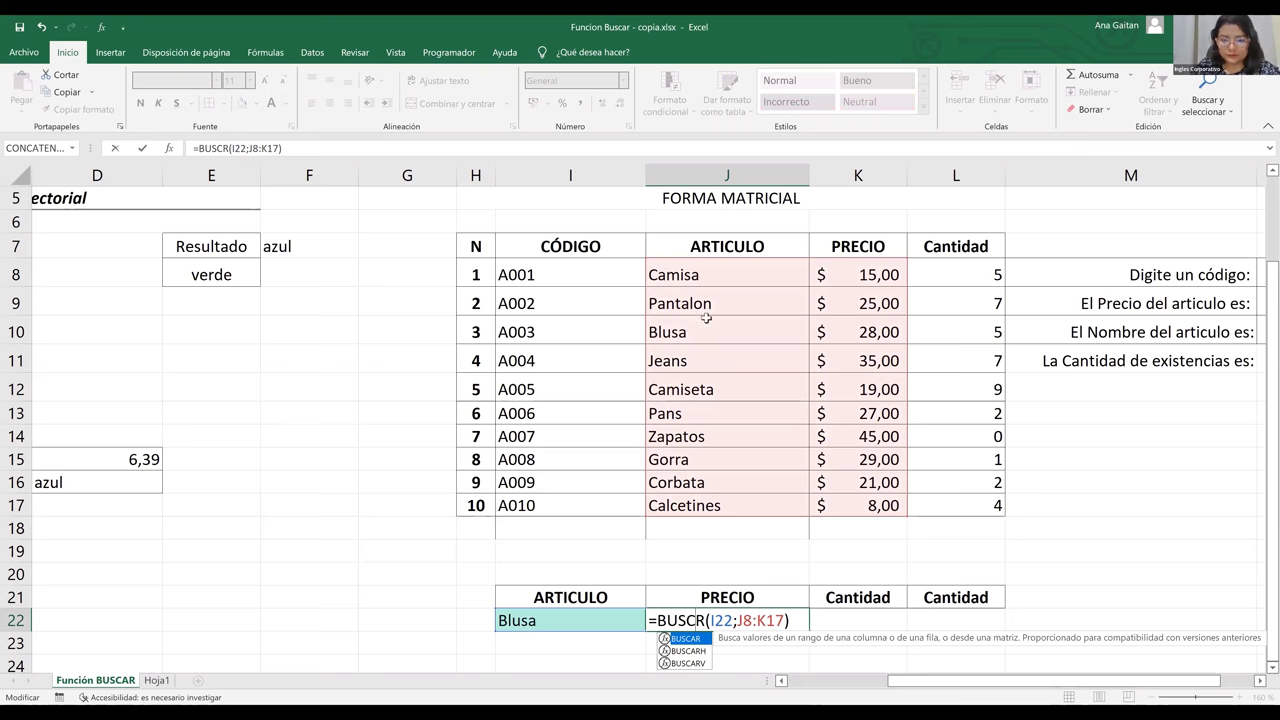
{"action": "key", "text": "Return"}
{"action": "left_click", "coordinate": [698, 452]}
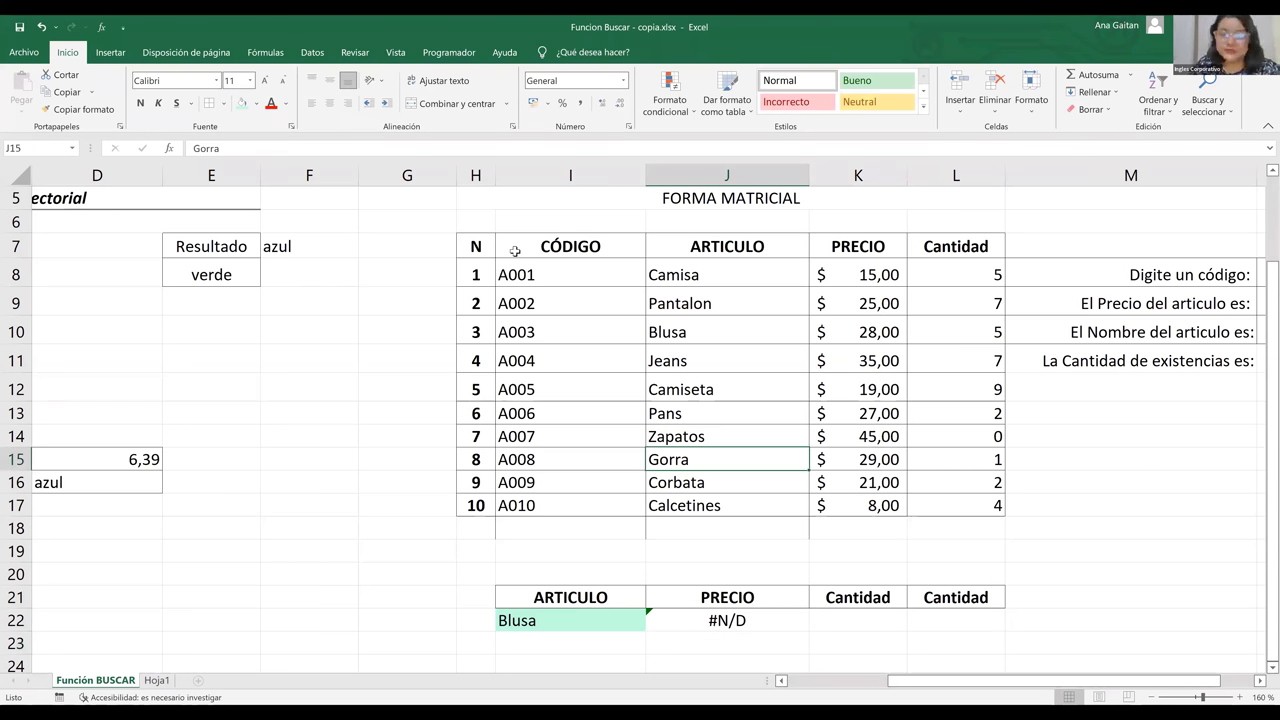
Step: Sort the article table H7:L17 by ARTICULO cell values from A to Z, treating its first row as headers
{"action": "key", "text": "ctrl+Up"}
{"action": "key", "text": "ctrl+Left"}
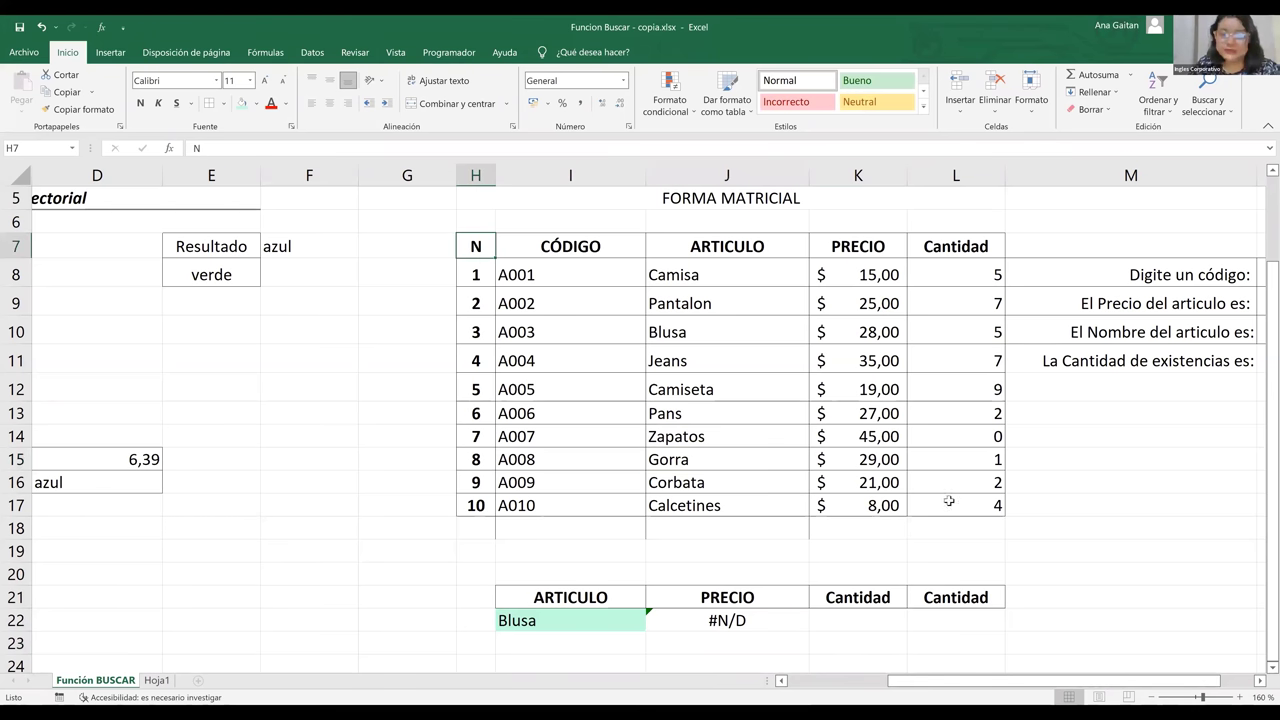
{"action": "key", "text": "ctrl+shift+Right"}
{"action": "key", "text": "ctrl+shift+Down"}
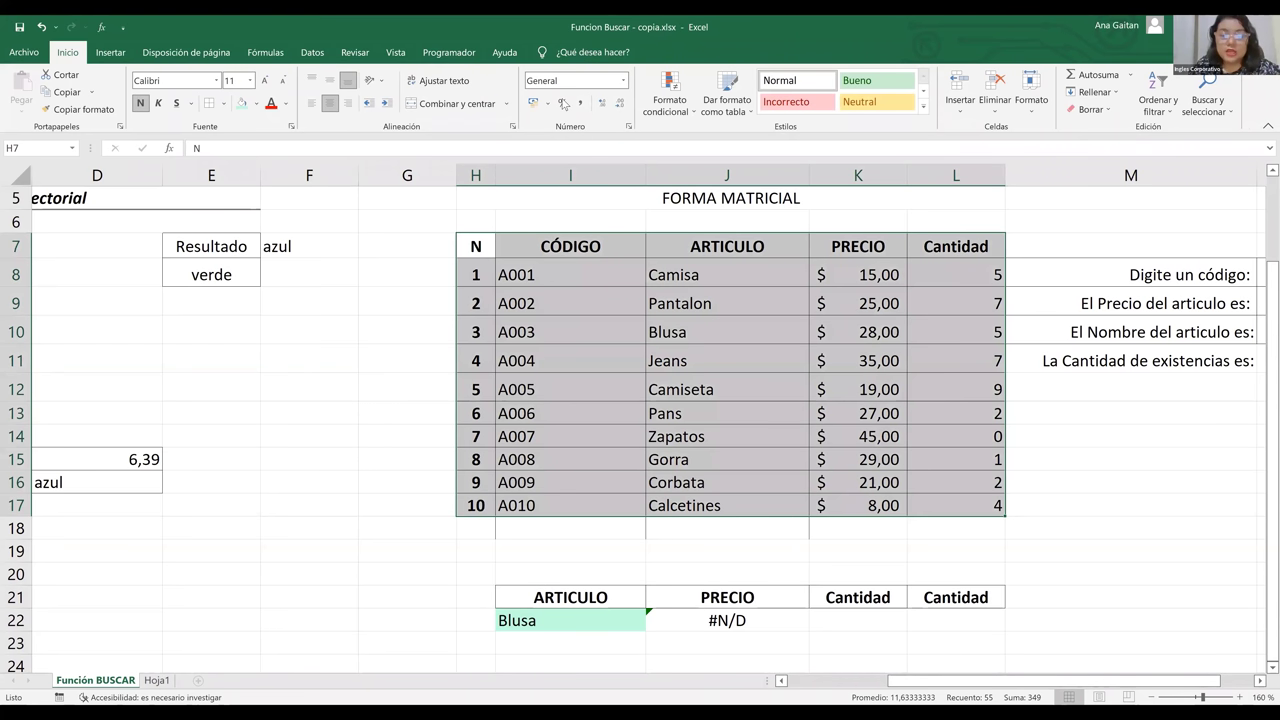
{"action": "scroll", "coordinate": [565, 104], "scroll_direction": "down", "scroll_amount": 4}
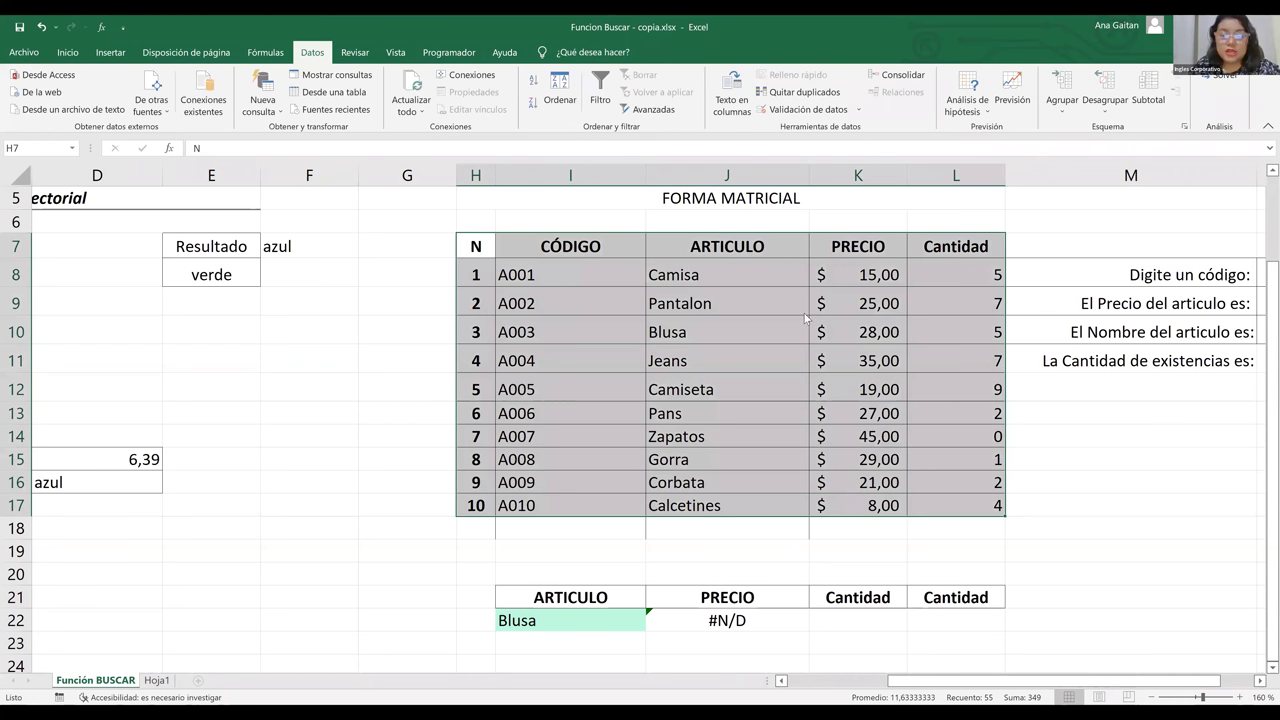
{"action": "left_click", "coordinate": [560, 92]}
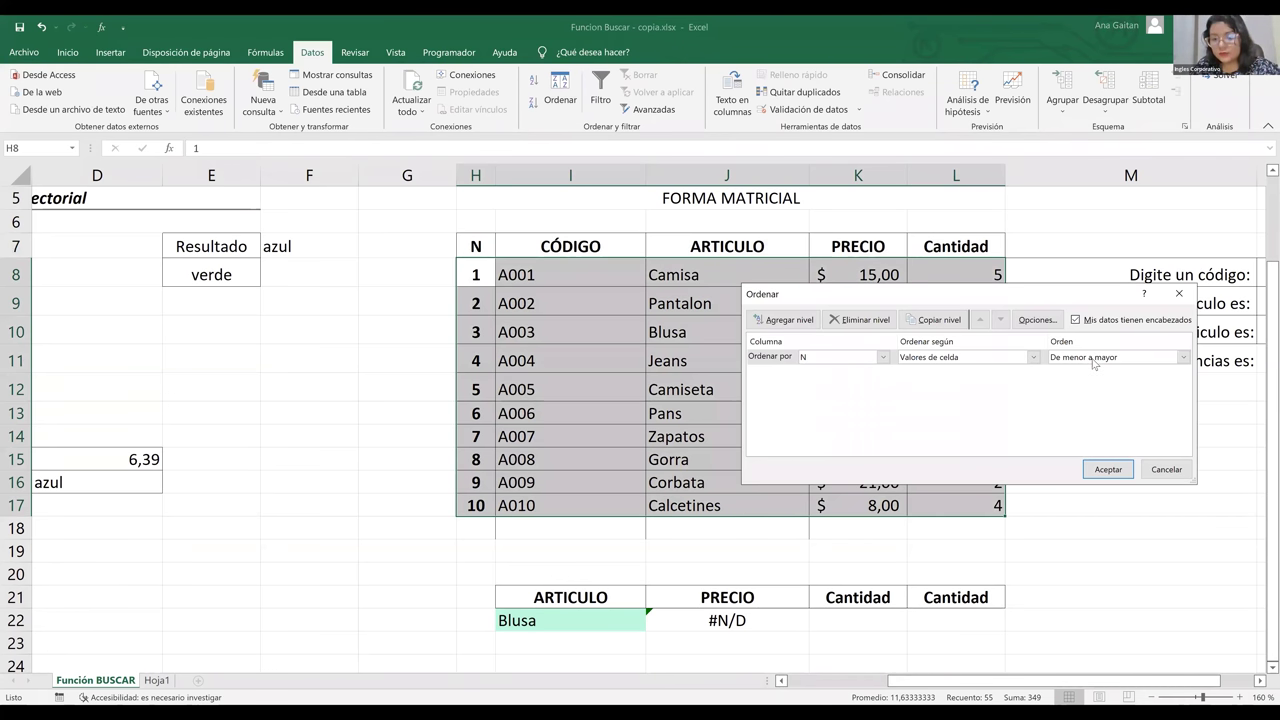
{"action": "key", "text": "Down"}
{"action": "key", "text": "Down"}
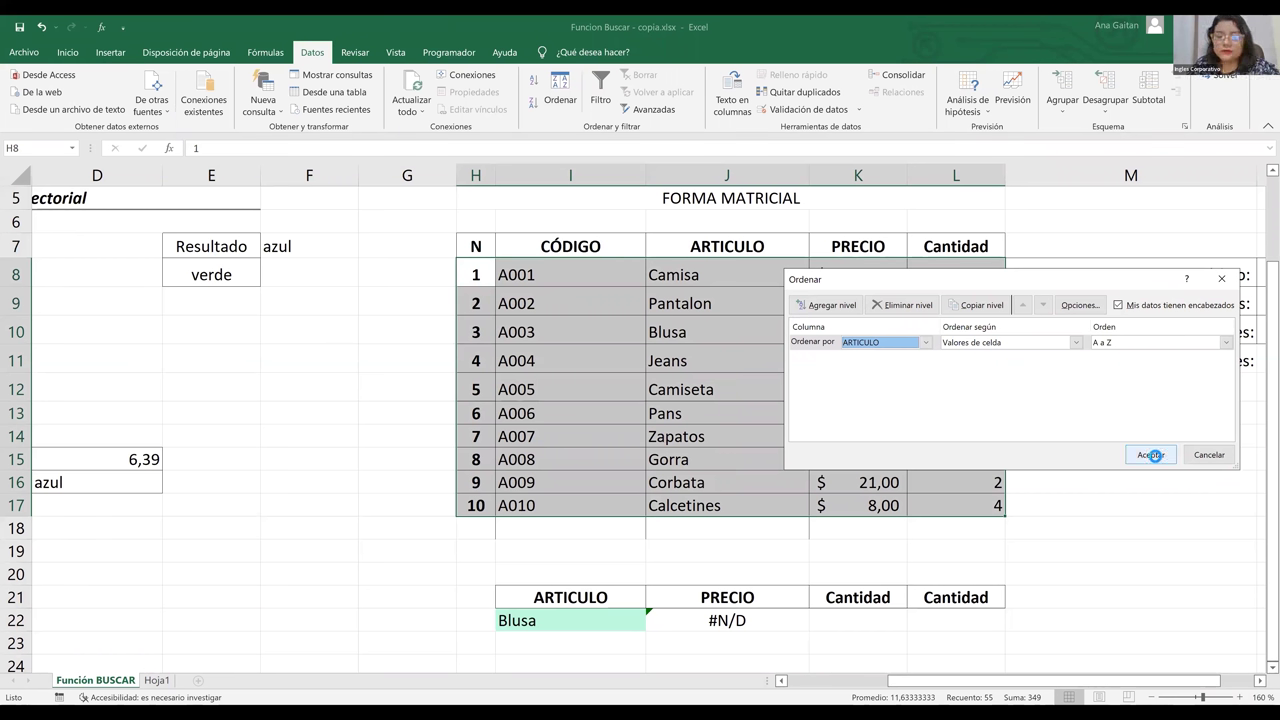
{"action": "left_click", "coordinate": [1151, 455]}
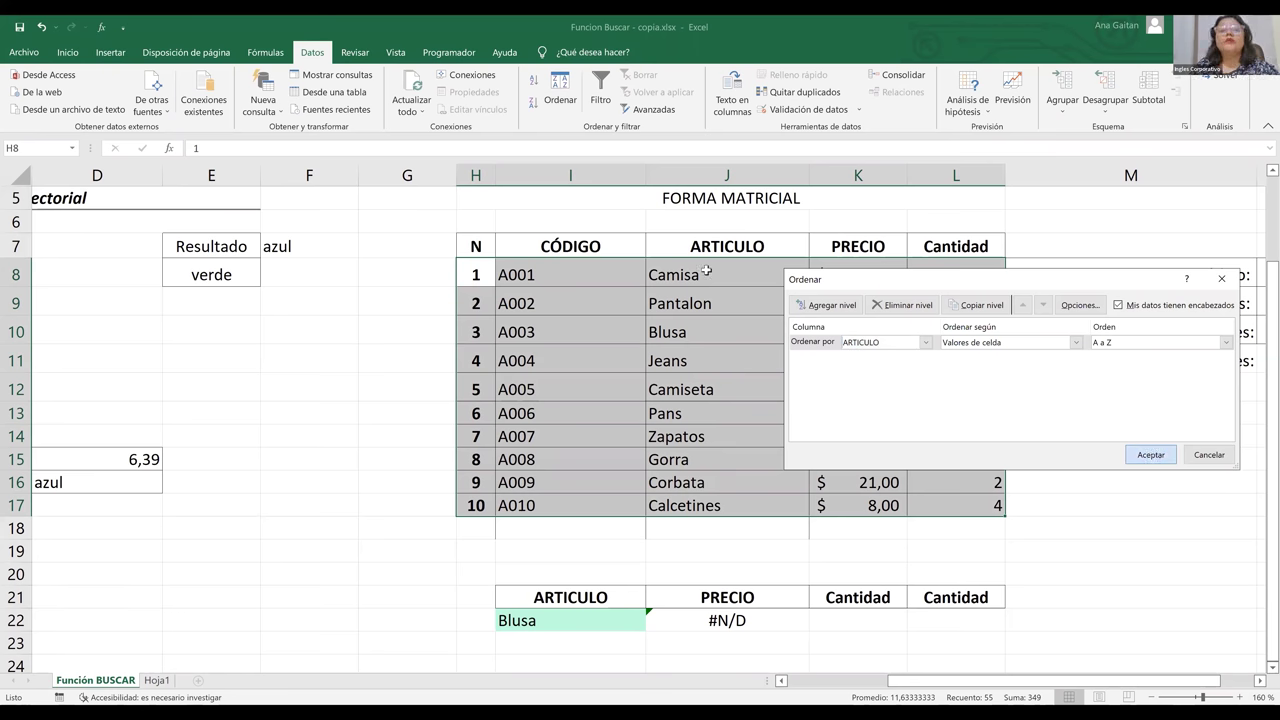
{"action": "key", "text": "Return"}
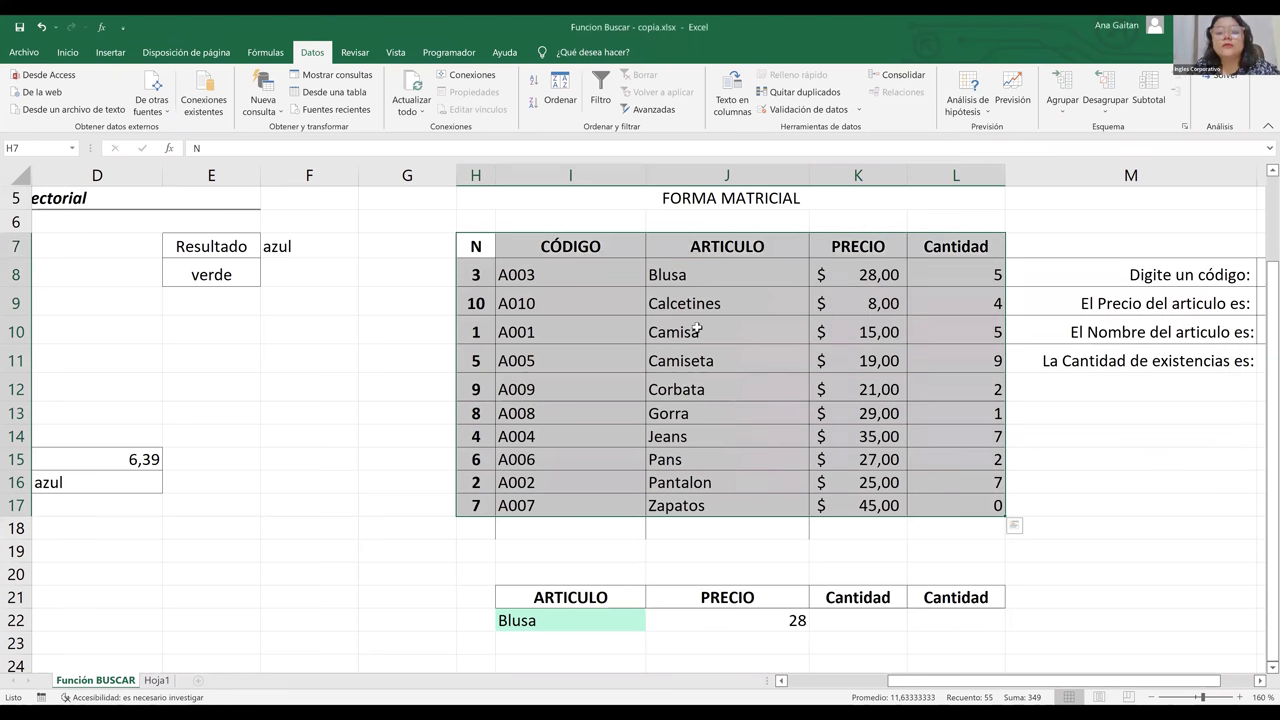
Step: Examine the sorted ARTICULO column and compare Blusa's price in the table with the query in I22:J22
{"action": "key", "text": "Down"}
{"action": "key", "text": "Right"}
{"action": "key", "text": "Right"}
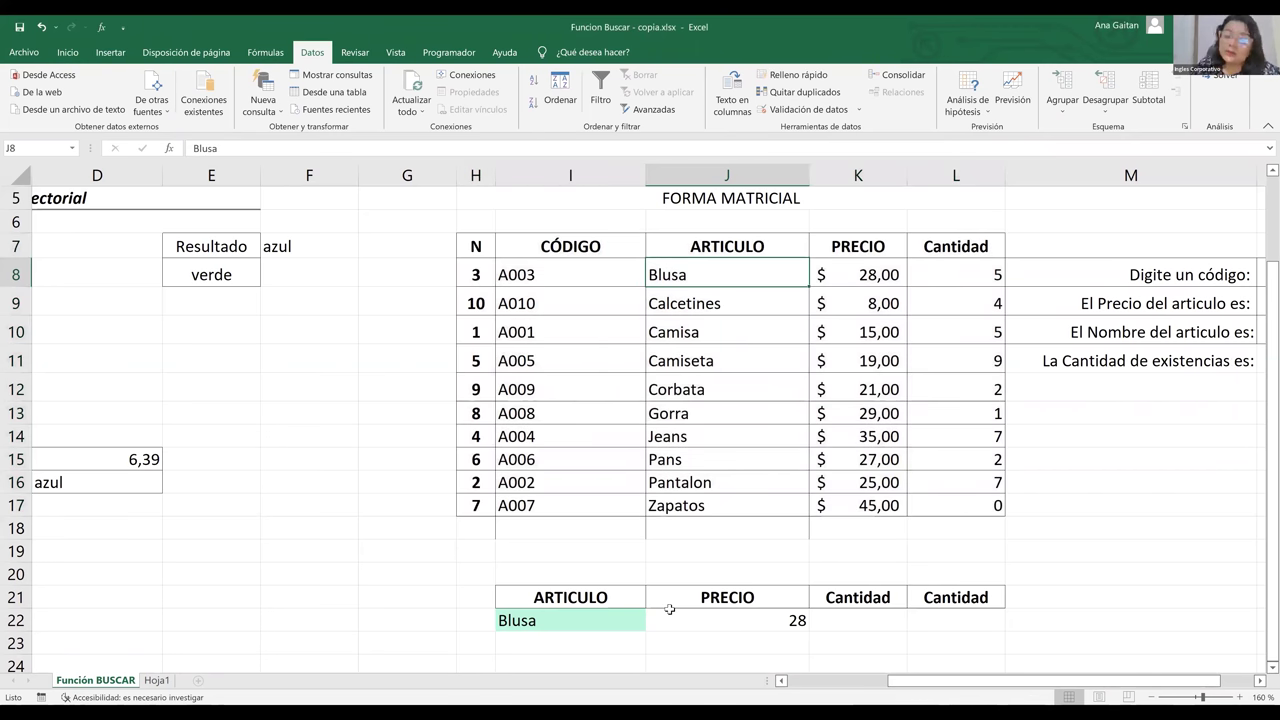
{"action": "key", "text": "ctrl+Down"}
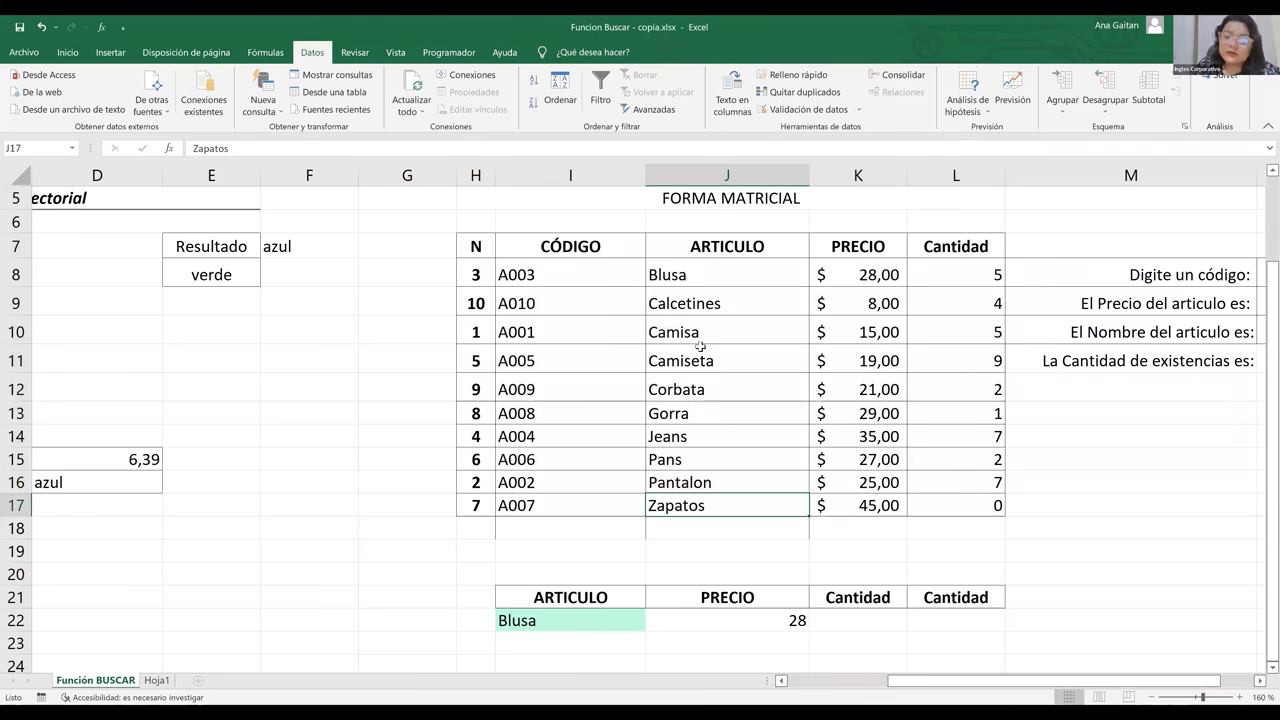
{"action": "key", "text": "ctrl+Down"}
{"action": "key", "text": "Down"}
{"action": "key", "text": "Left"}
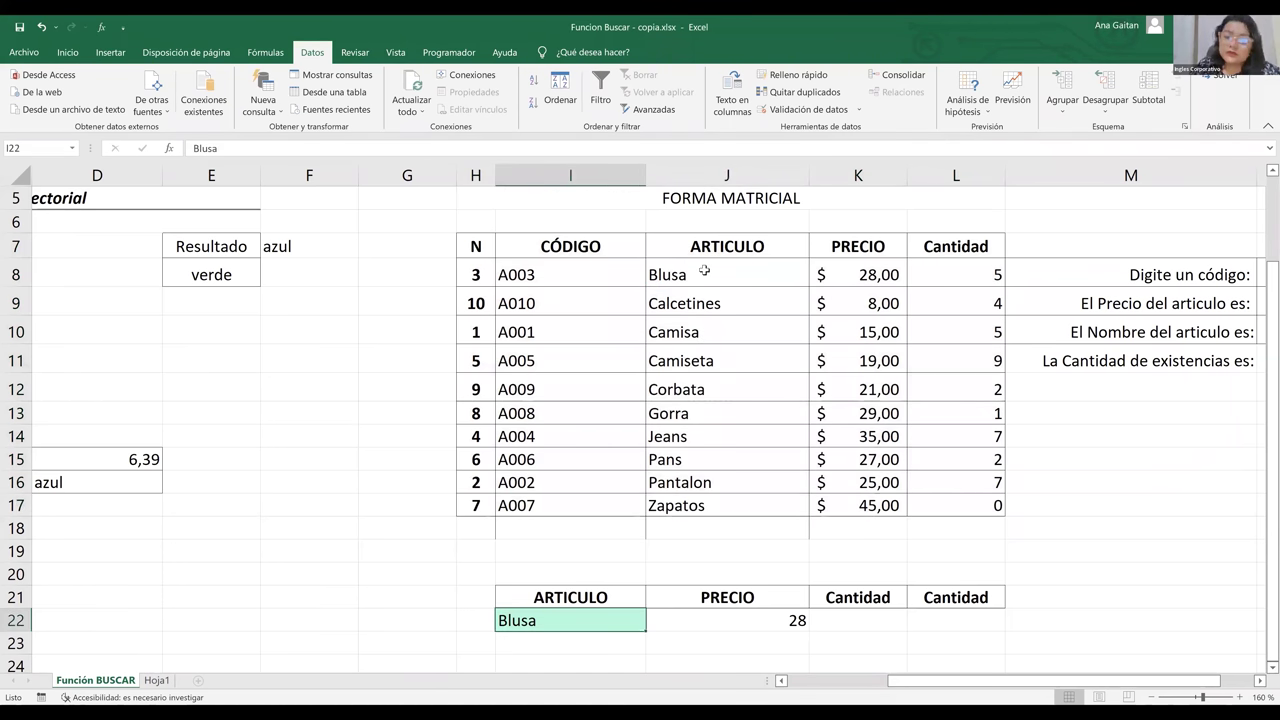
{"action": "left_click", "coordinate": [704, 271]}
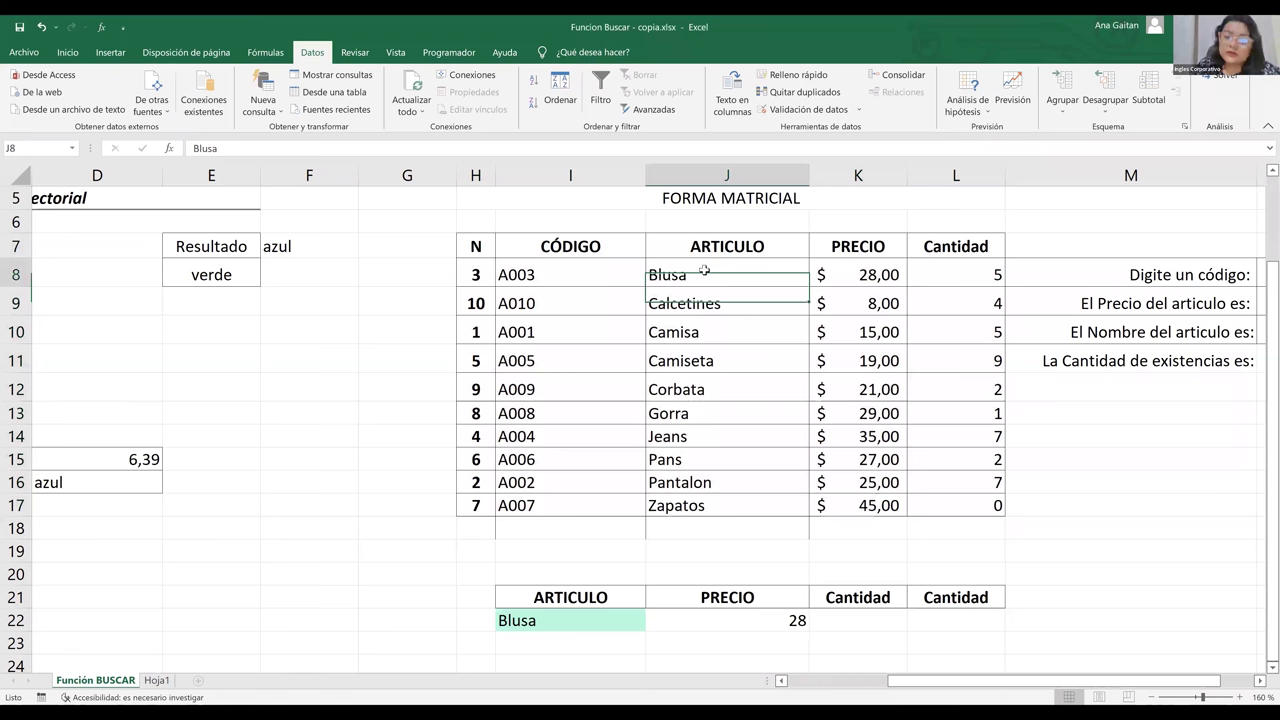
{"action": "key", "text": "Right"}
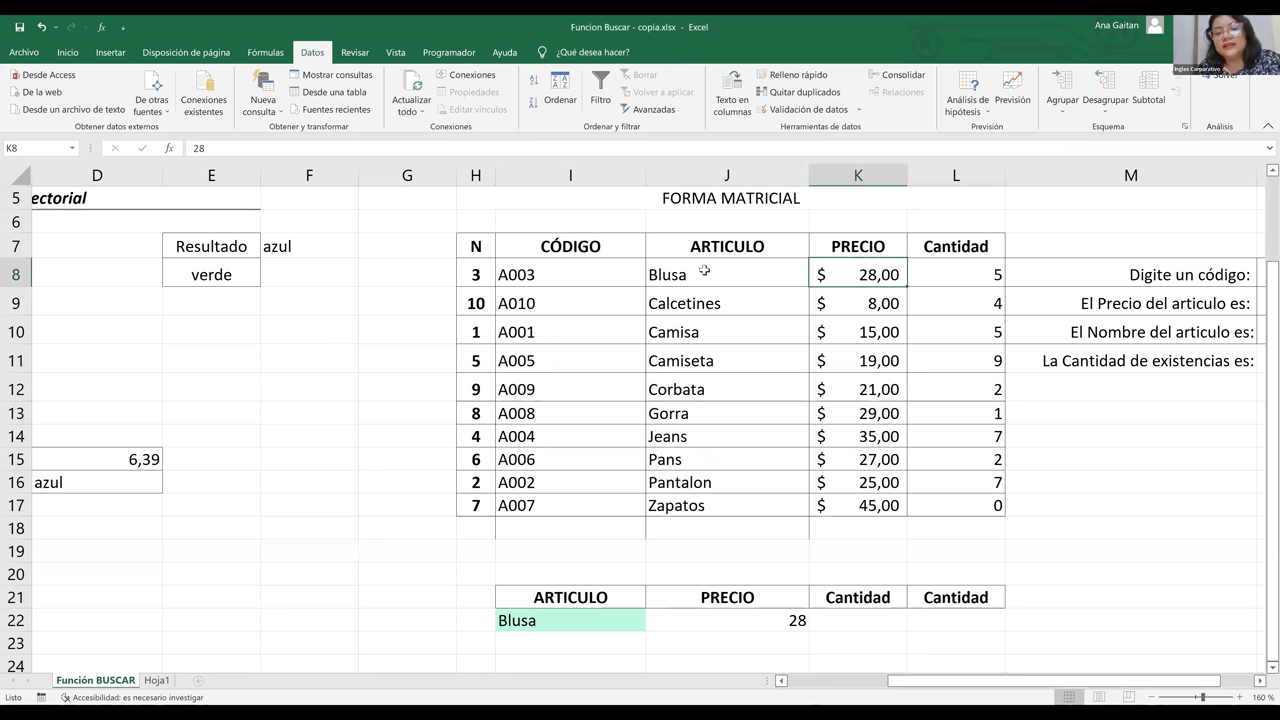
{"action": "left_click", "coordinate": [775, 622]}
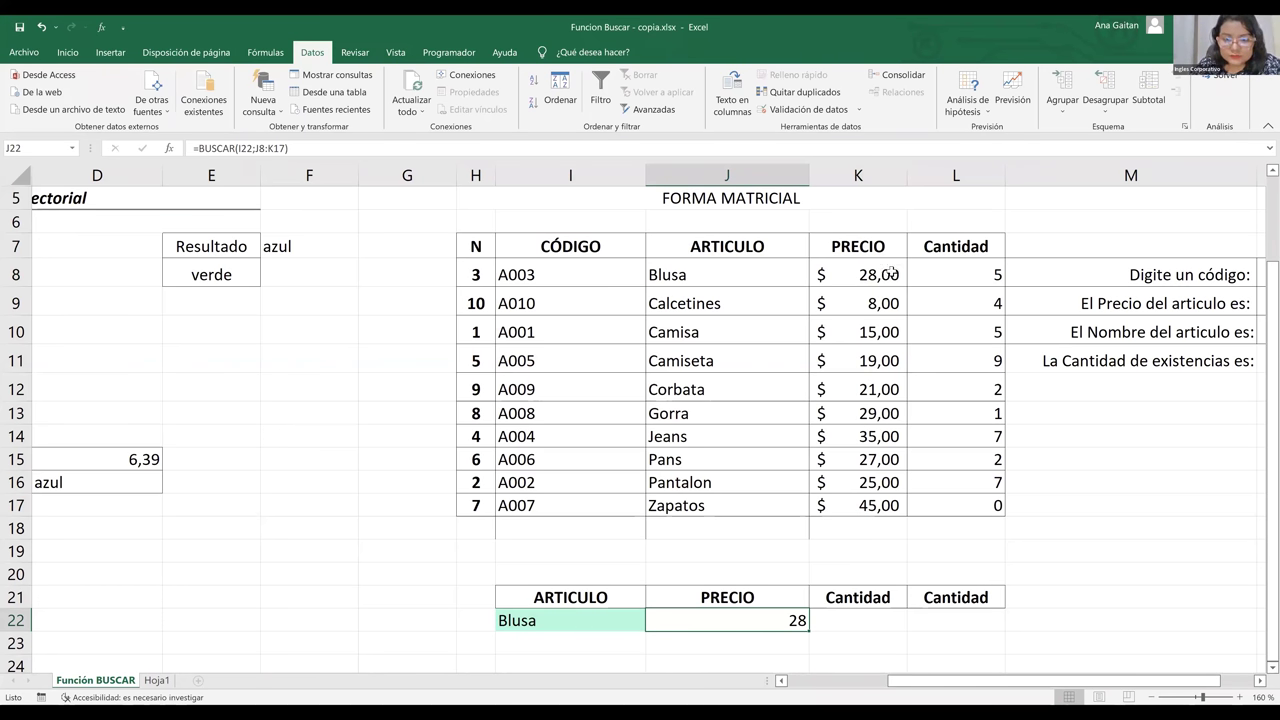
{"action": "left_click", "coordinate": [585, 624]}
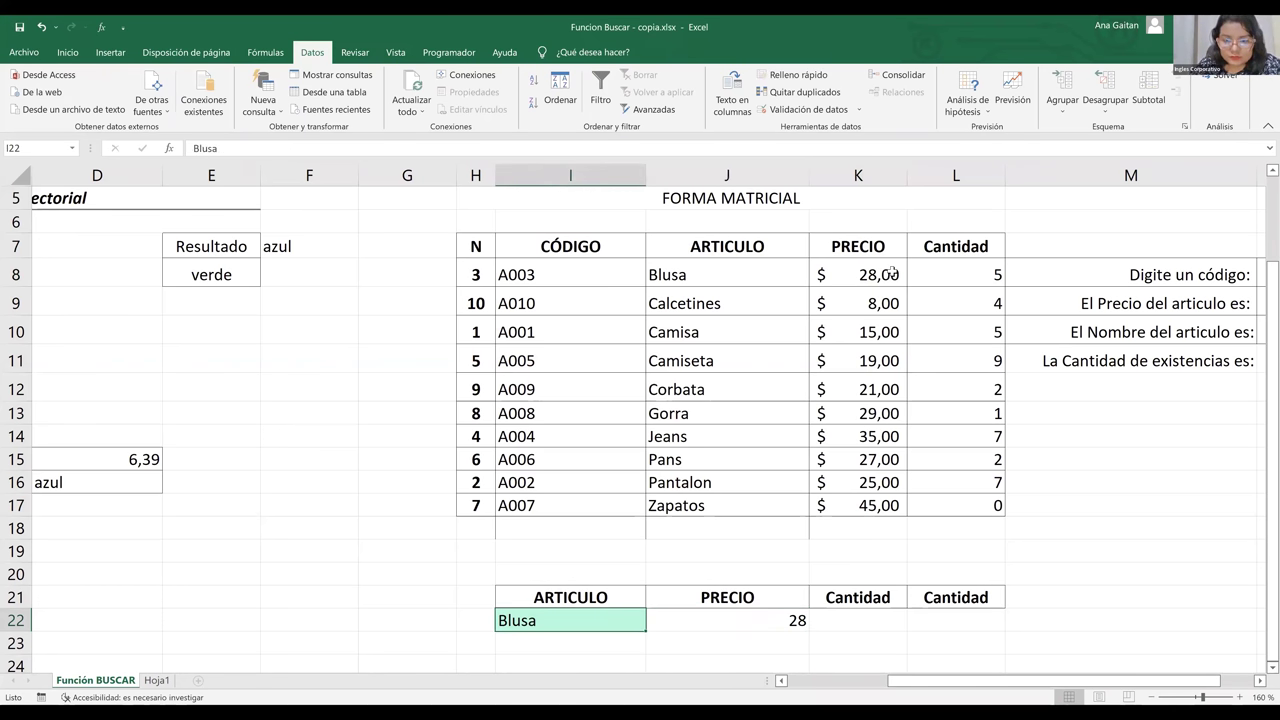
Step: Enter =BUSCAR(I22;J8:L17) in K22 to return the article's Cantidad
{"action": "left_click", "coordinate": [862, 621]}
{"action": "type", "text": "="}
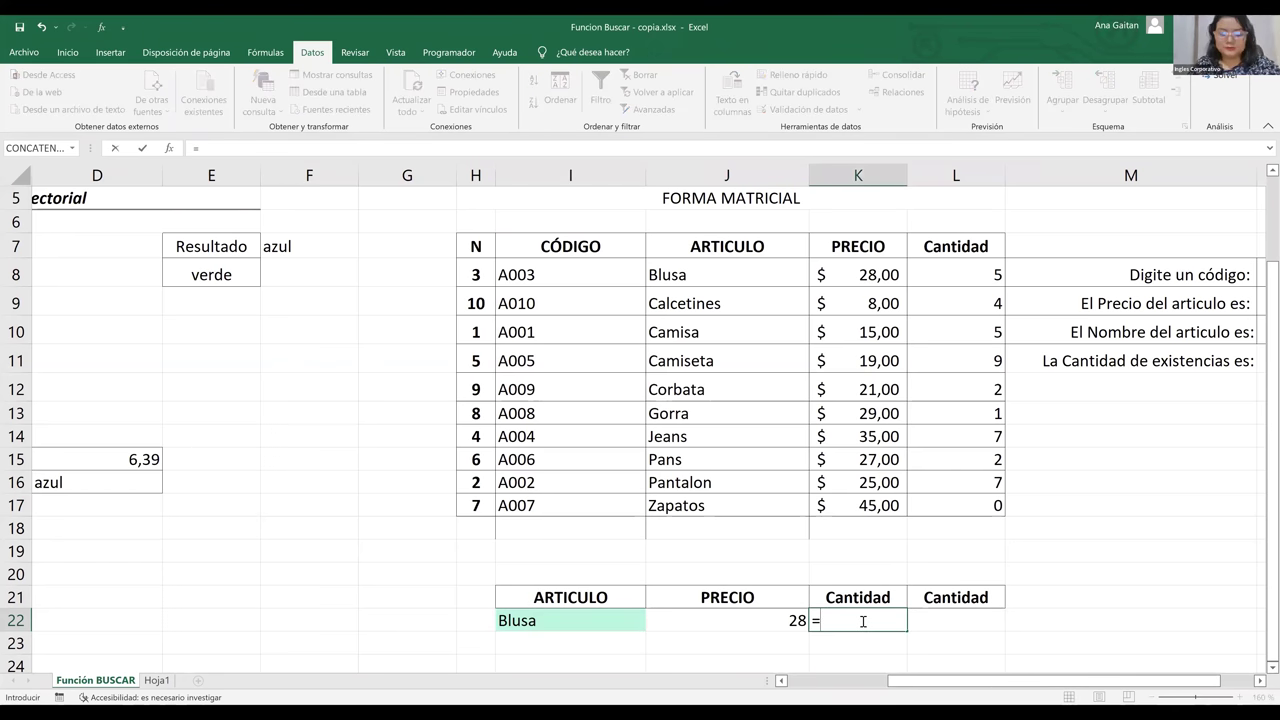
{"action": "type", "text": "busca"}
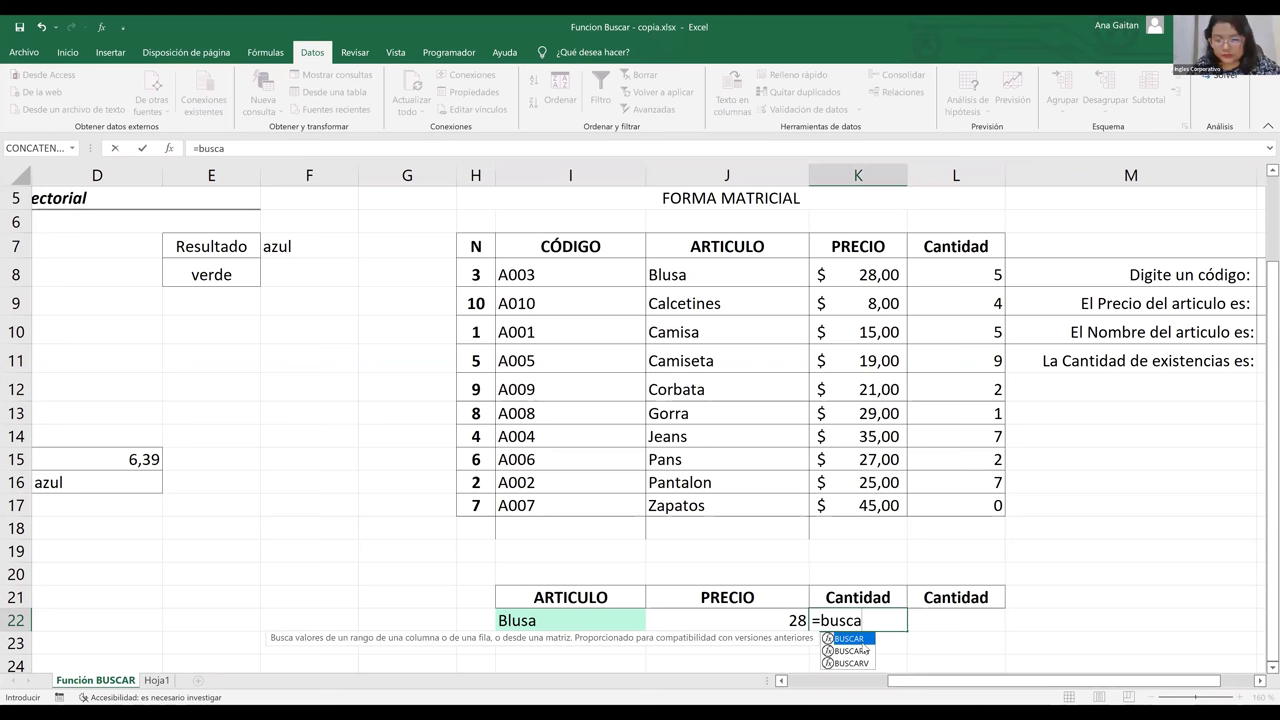
{"action": "key", "text": "Tab"}
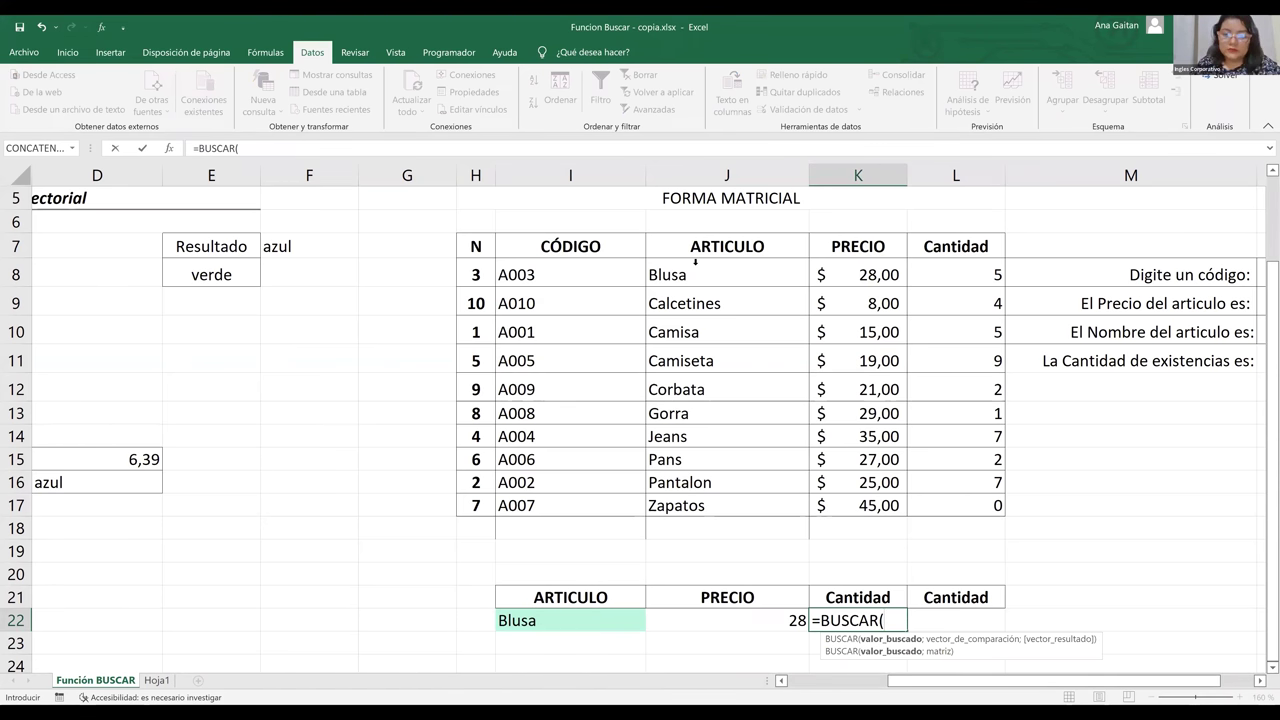
{"action": "type", "text": "I22;"}
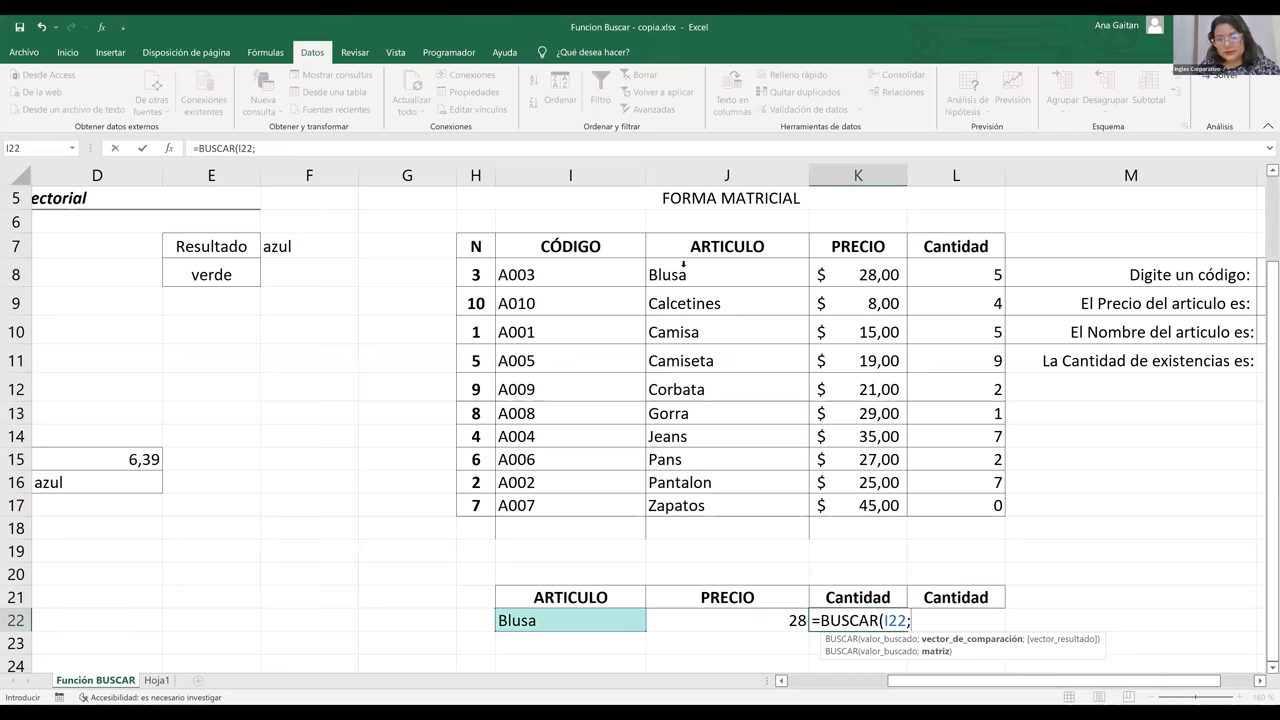
{"action": "left_click", "coordinate": [704, 280]}
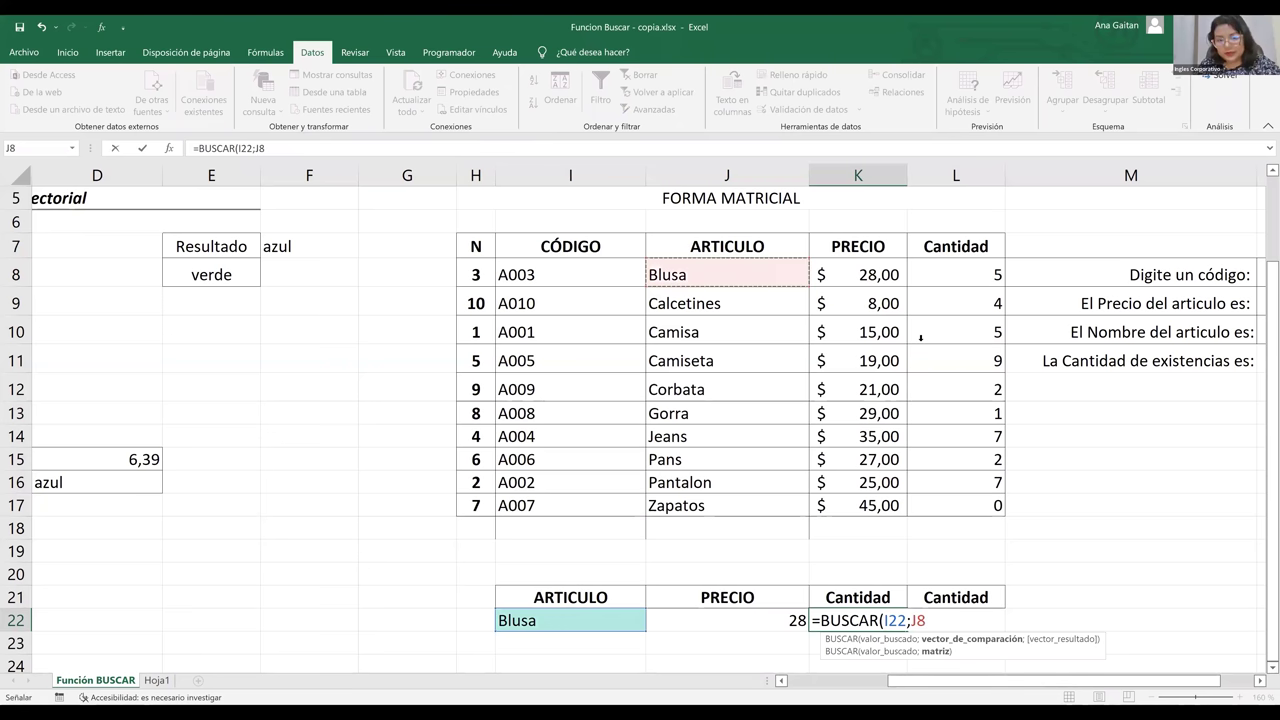
{"action": "left_click", "coordinate": [983, 517], "text": "shift"}
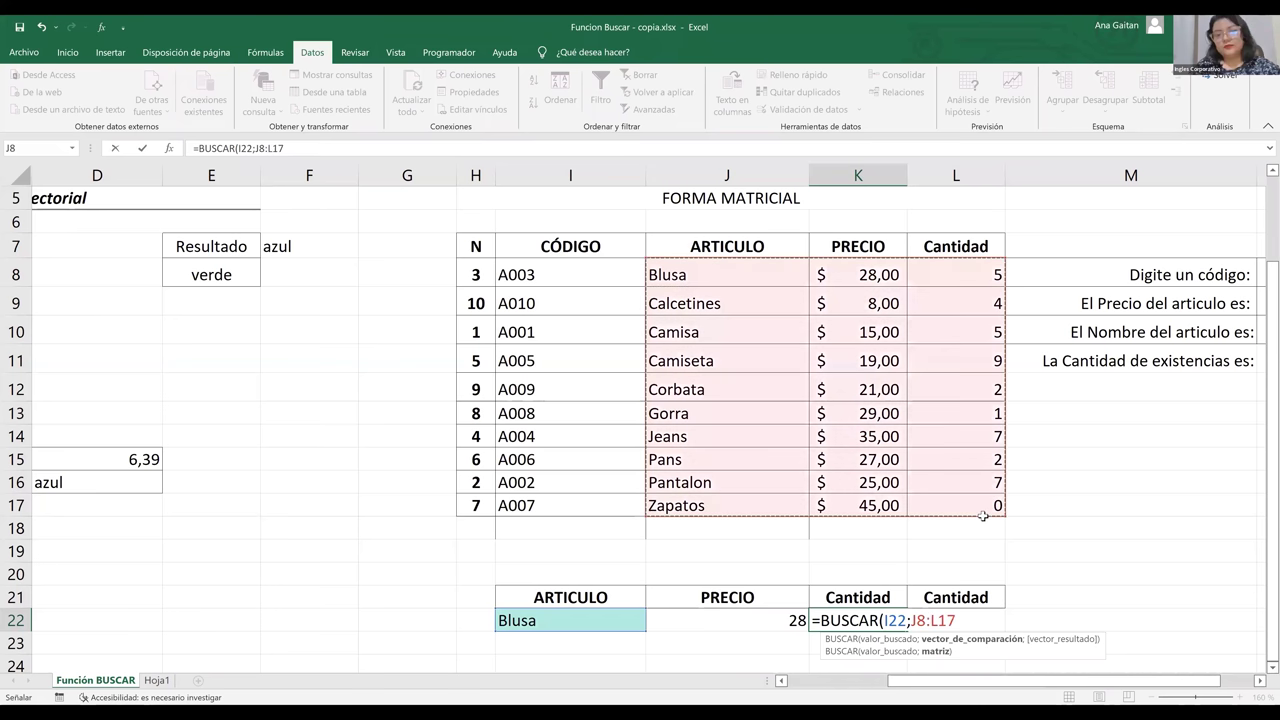
{"action": "key", "text": "Return"}
{"action": "key", "text": "Up"}
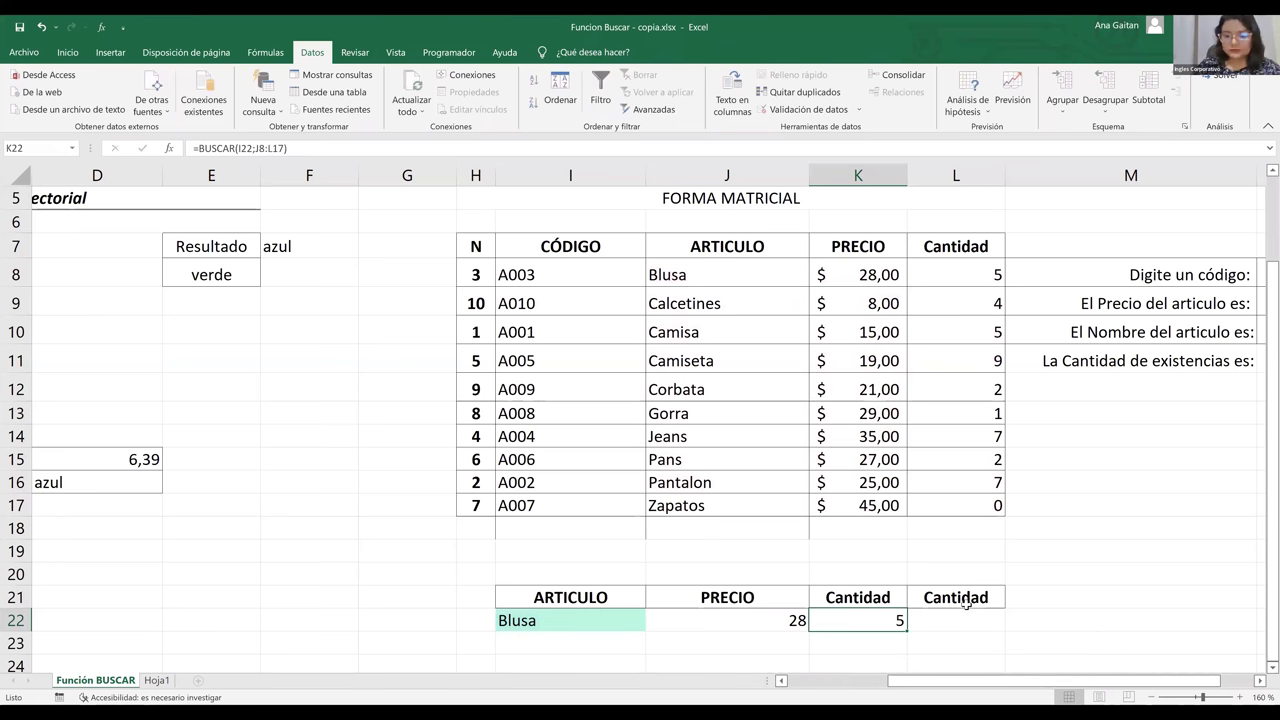
Step: Clear the duplicate Cantidad heading in L21 of the query table
{"action": "left_click", "coordinate": [966, 619]}
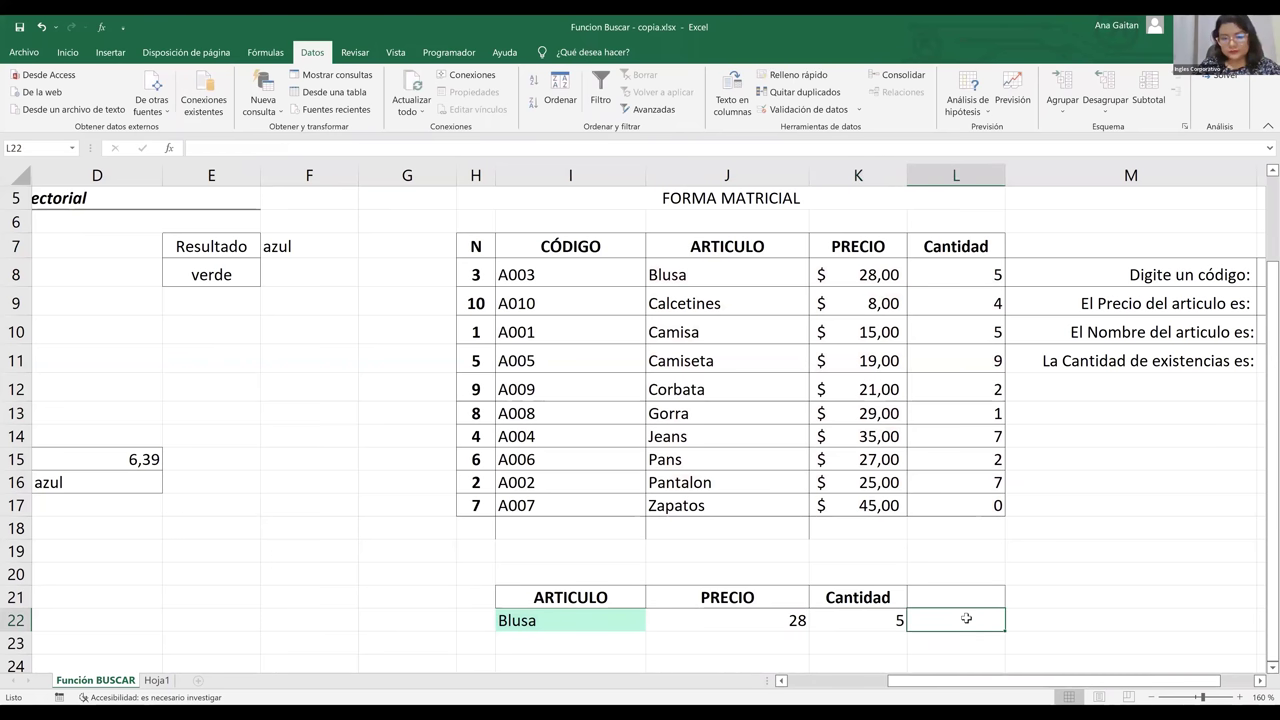
{"action": "key", "text": "Down"}
{"action": "key", "text": "Down"}
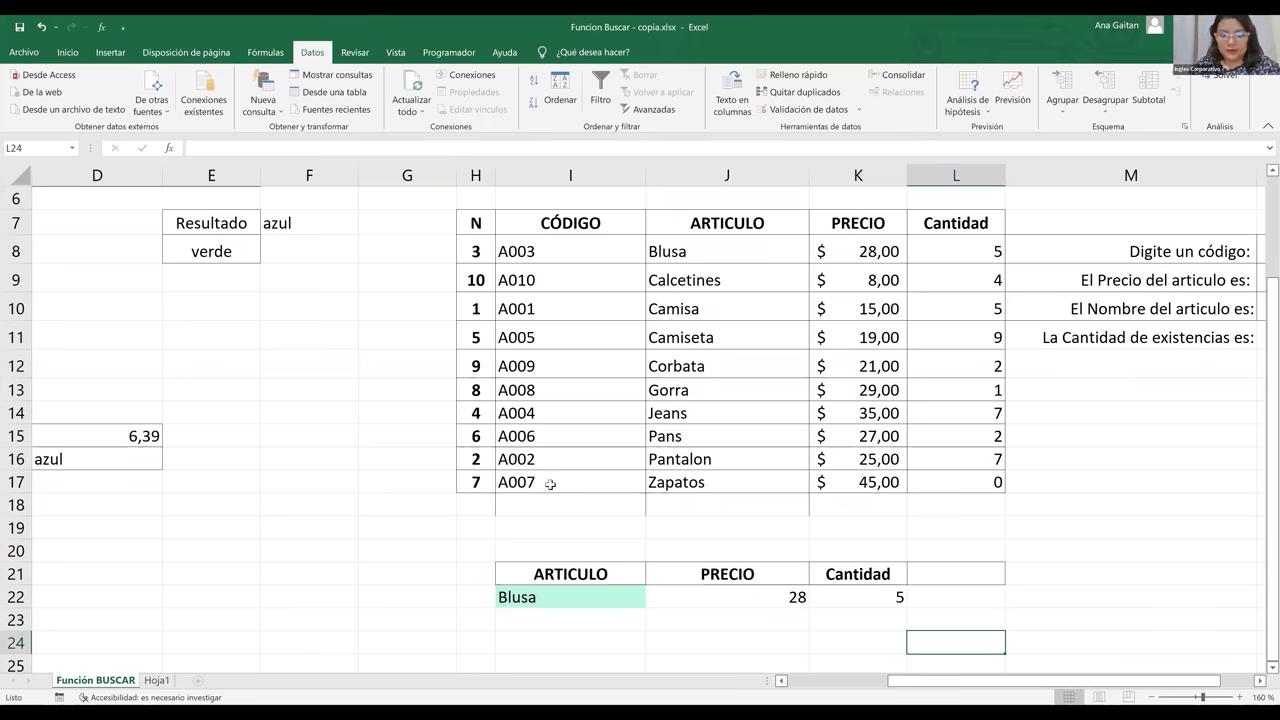
{"action": "key", "text": "Down"}
{"action": "key", "text": "Down"}
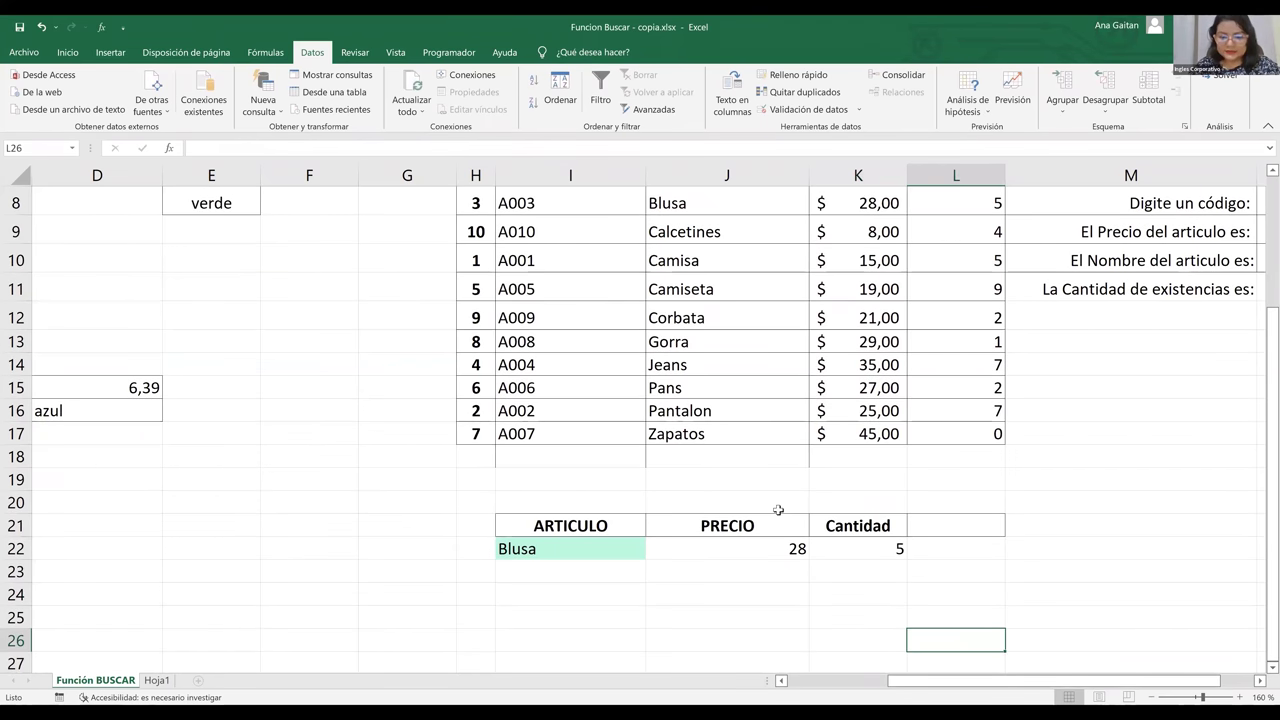
Step: Copy the CÓDIGO, ARTICULO, PRECIO and Cantidad headings from I7:L7 into I26:L26, below the article query
{"action": "left_click_drag", "start_coordinate": [630, 526], "coordinate": [720, 500]}
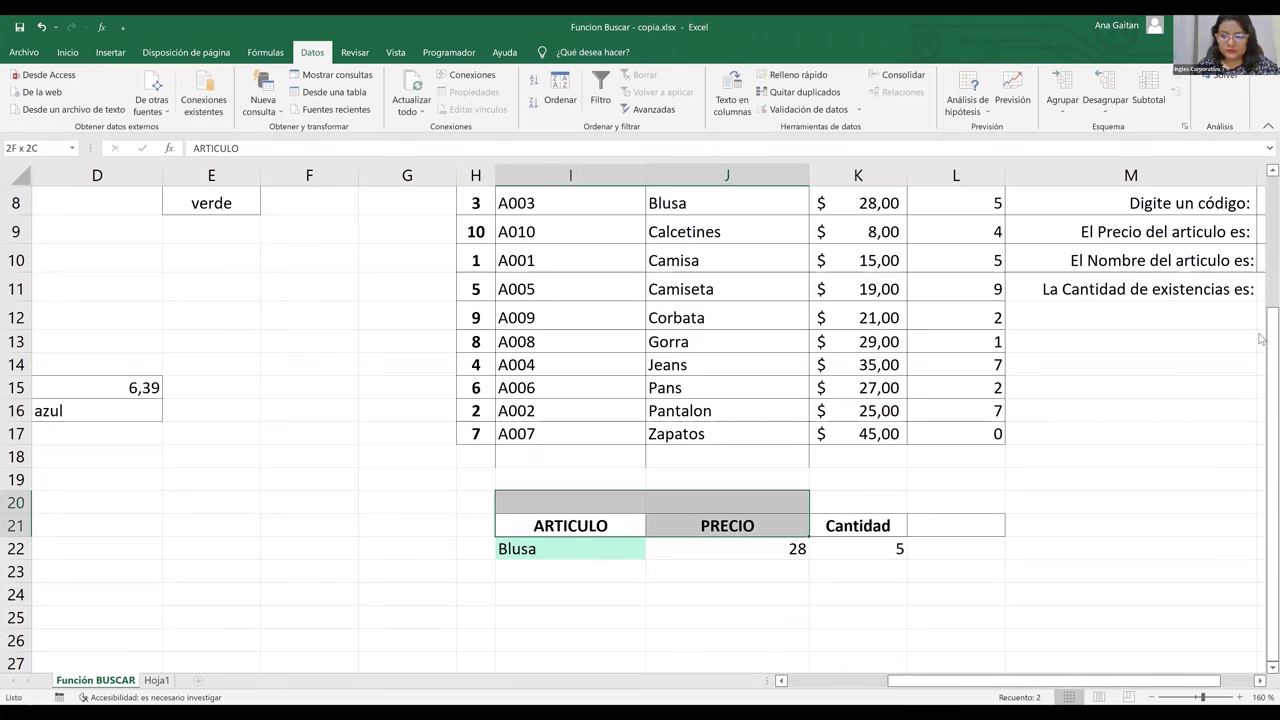
{"action": "left_click", "coordinate": [570, 526]}
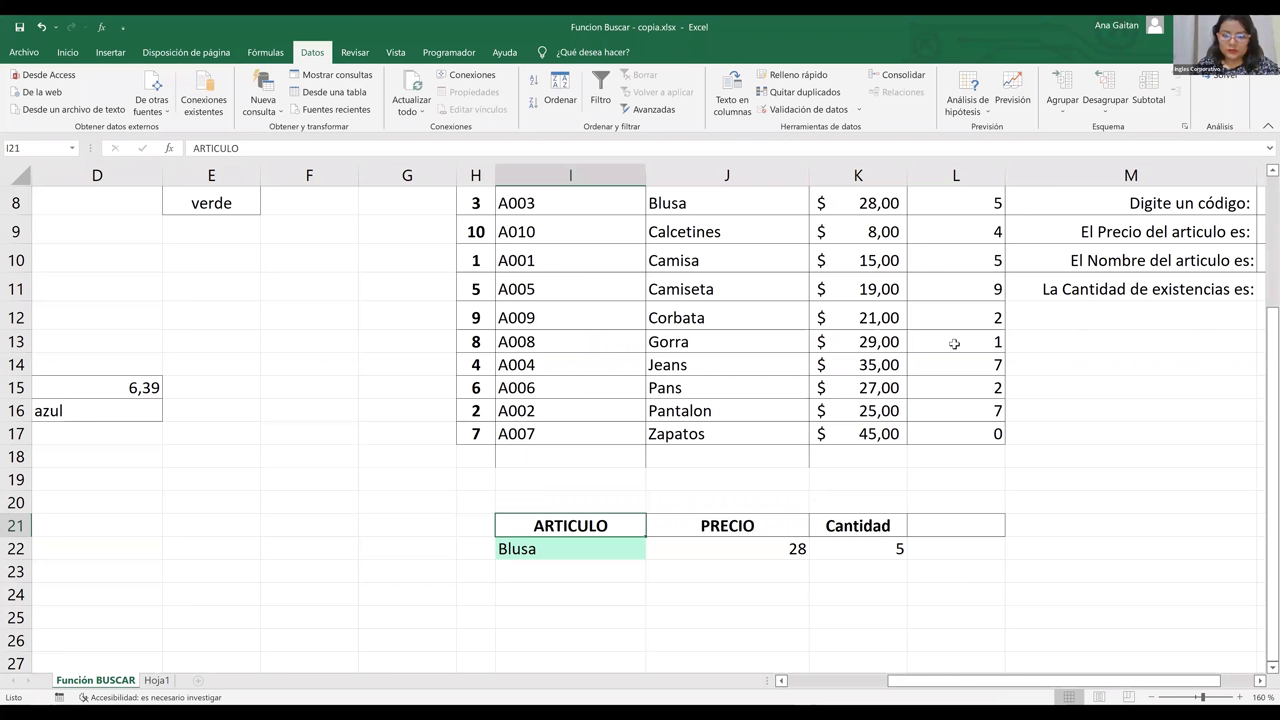
{"action": "scroll", "coordinate": [957, 345], "scroll_direction": "up", "scroll_amount": 3}
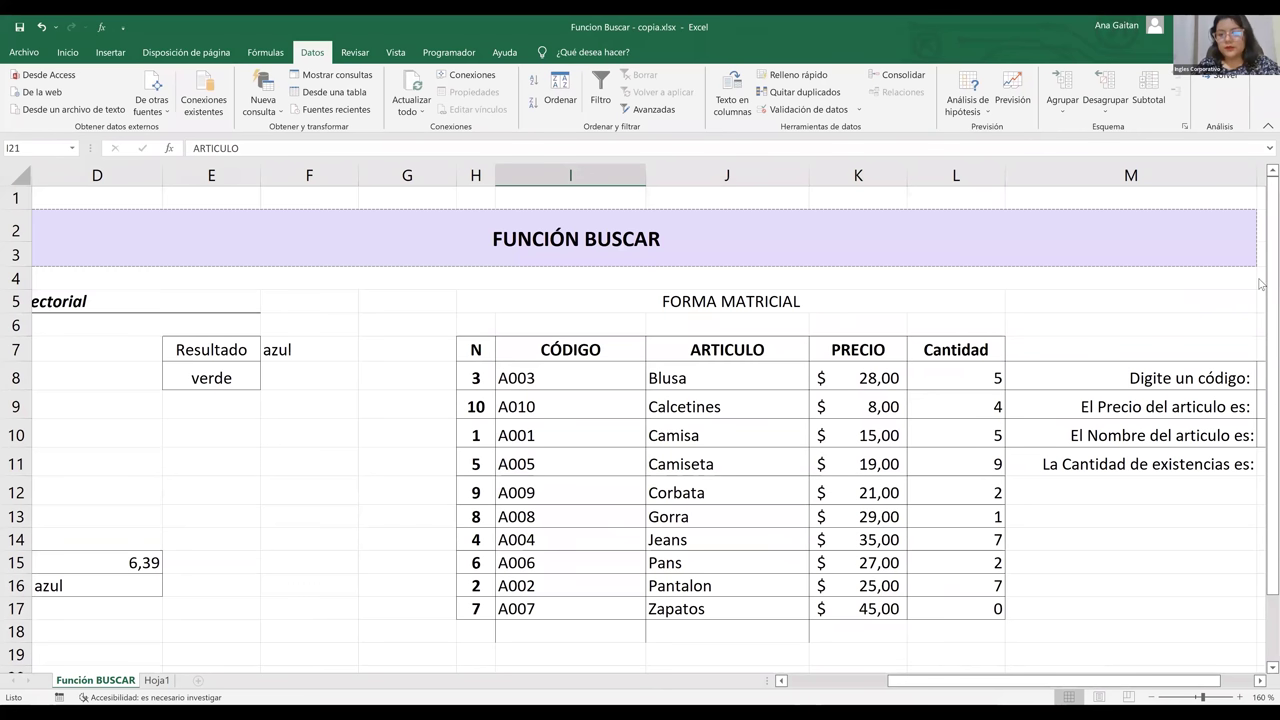
{"action": "key", "text": "ctrl+c"}
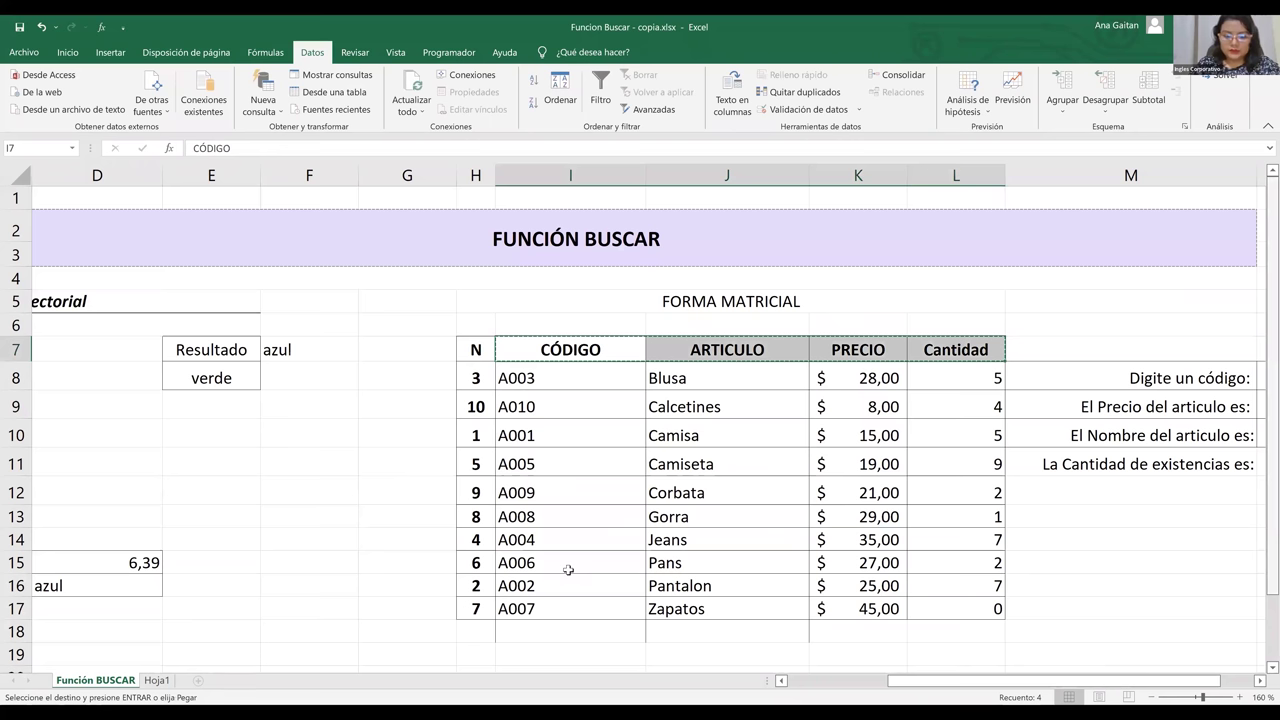
{"action": "scroll", "coordinate": [567, 643], "scroll_direction": "down", "scroll_amount": 1}
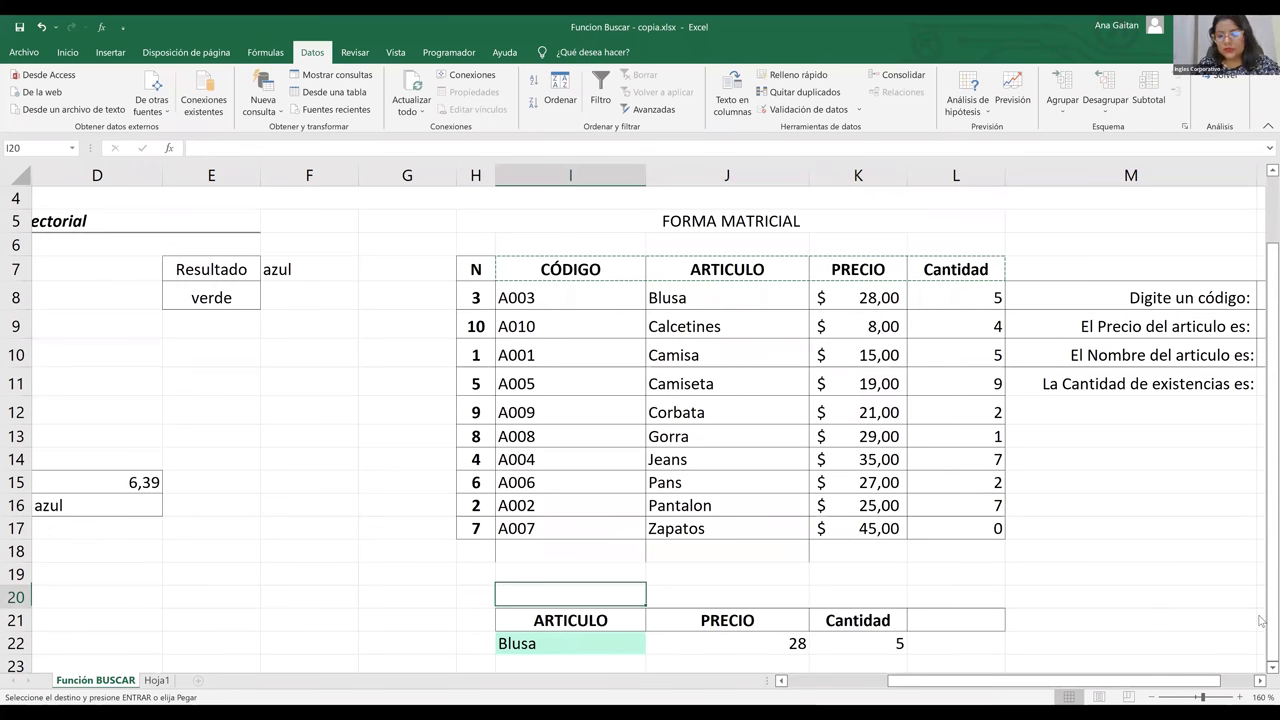
{"action": "scroll", "coordinate": [757, 654], "scroll_direction": "down", "scroll_amount": 1}
{"action": "left_click", "coordinate": [757, 654]}
{"action": "key", "text": "ctrl+v"}
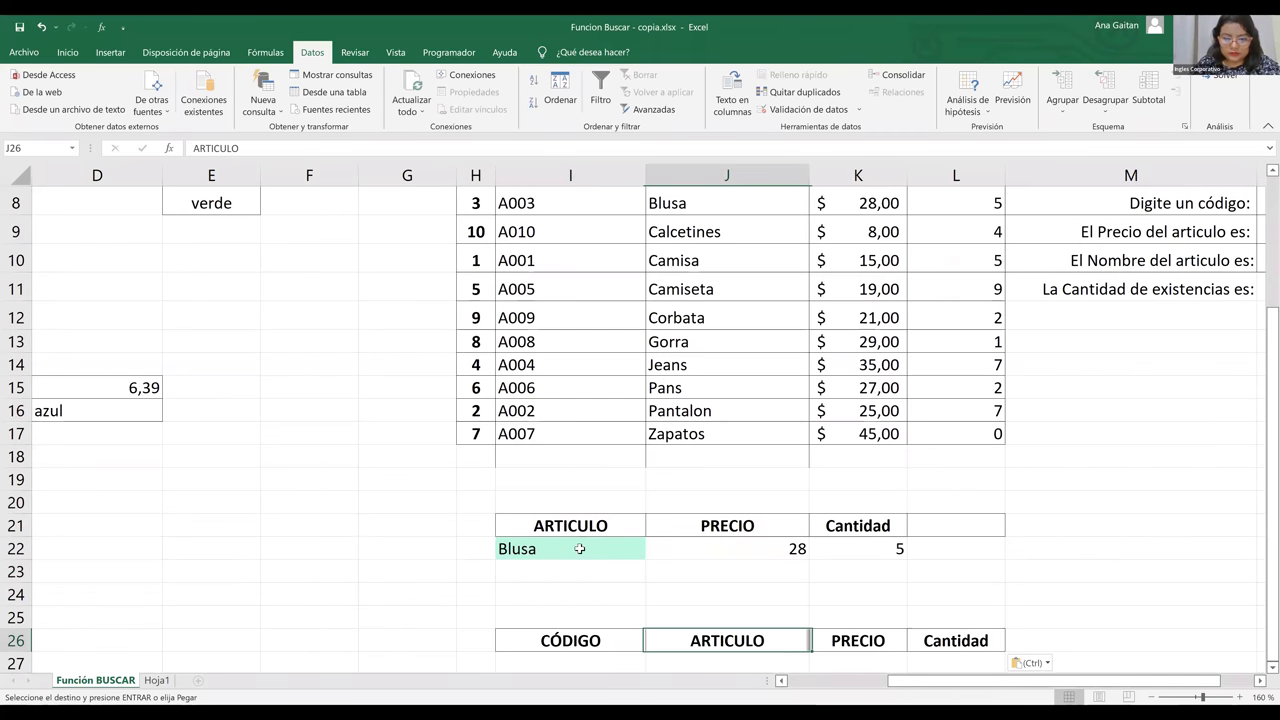
Step: Fill cell I27 under the new CÓDIGO heading with the same light green as I22
{"action": "key", "text": "Down"}
{"action": "key", "text": "Left"}
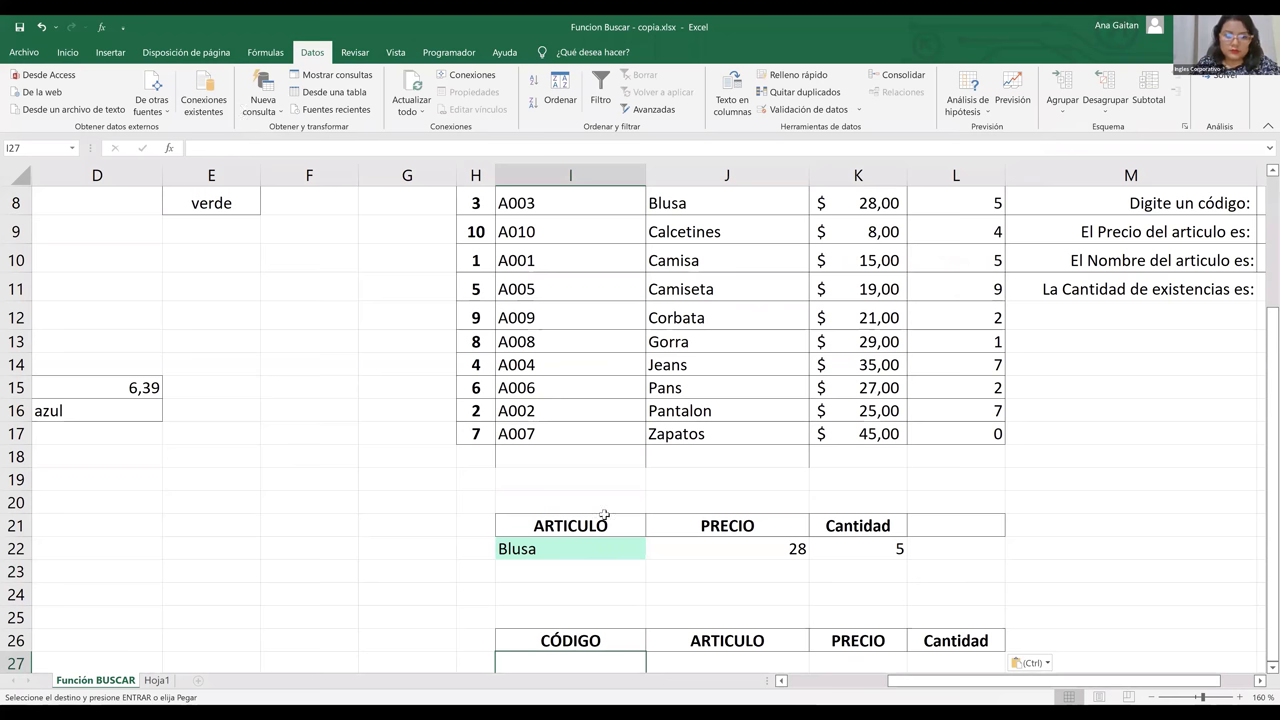
{"action": "key", "text": "alt+h"}
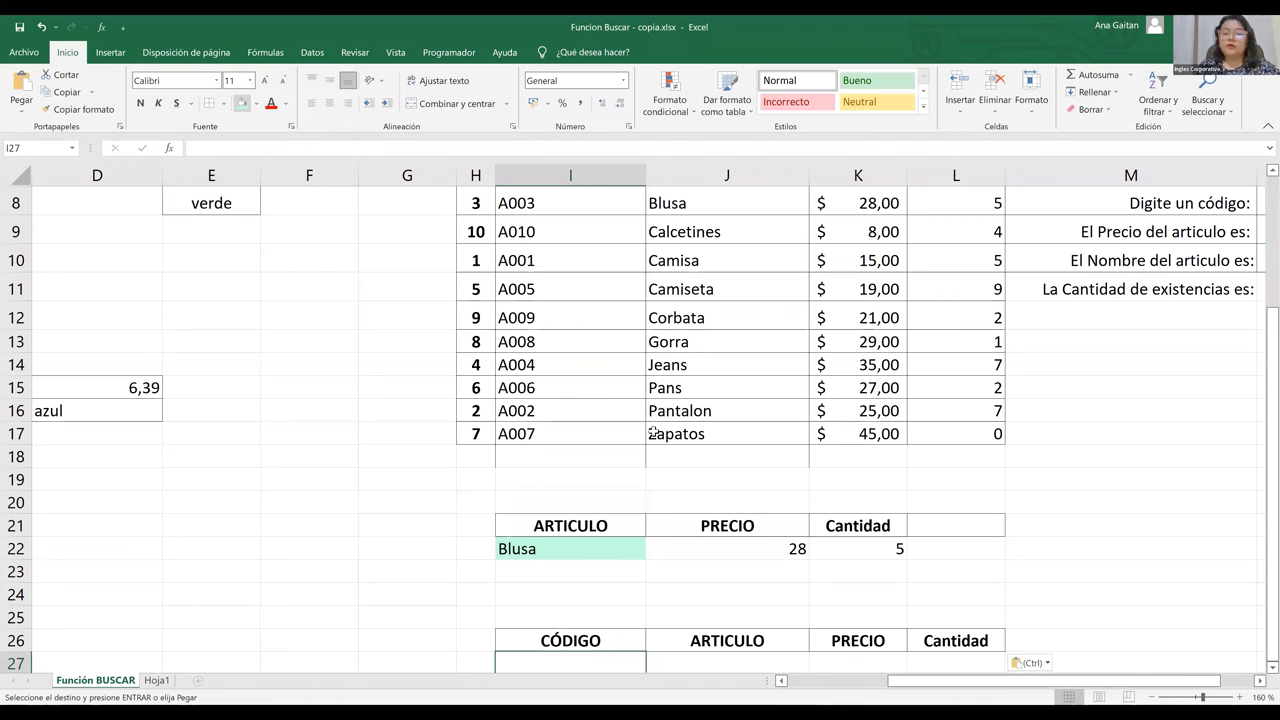
{"action": "key", "text": "h"}
{"action": "key", "text": "Return"}
{"action": "scroll", "coordinate": [620, 440], "scroll_direction": "down", "scroll_amount": 3}
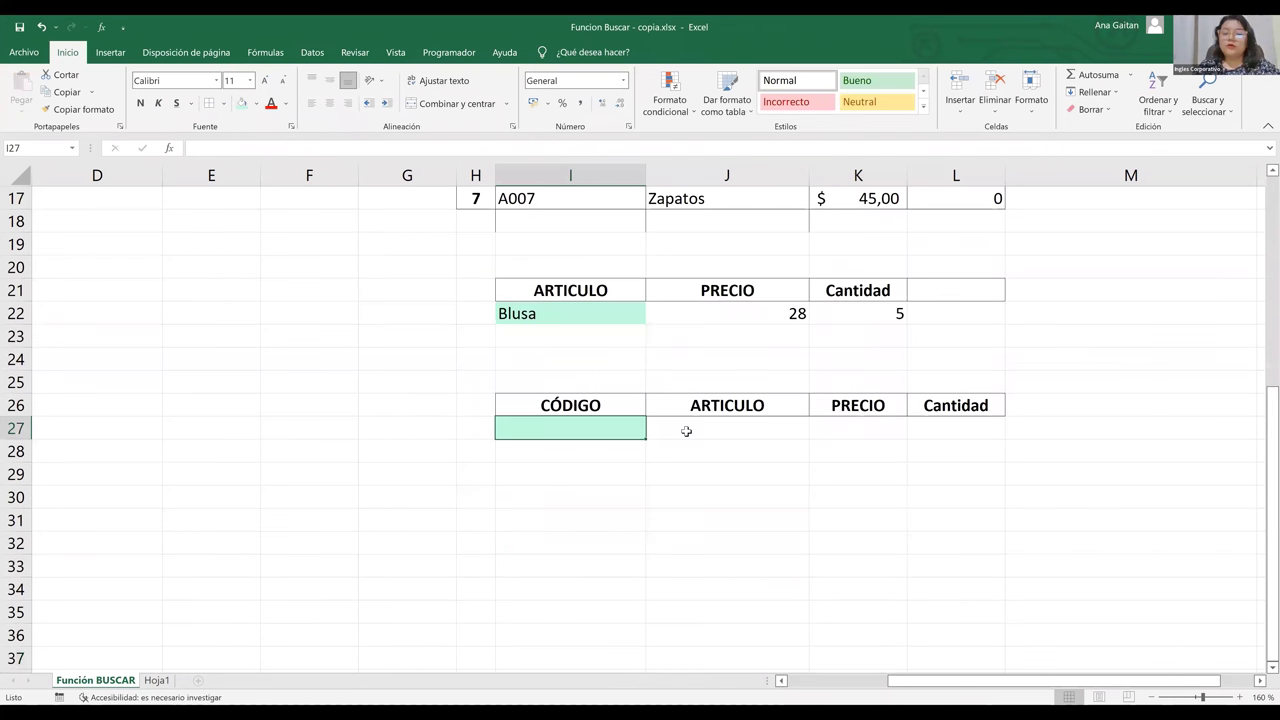
Step: Try to enter a BUSCAR formula in J27 with only the range I8:J17 as its argument
{"action": "left_click", "coordinate": [689, 428]}
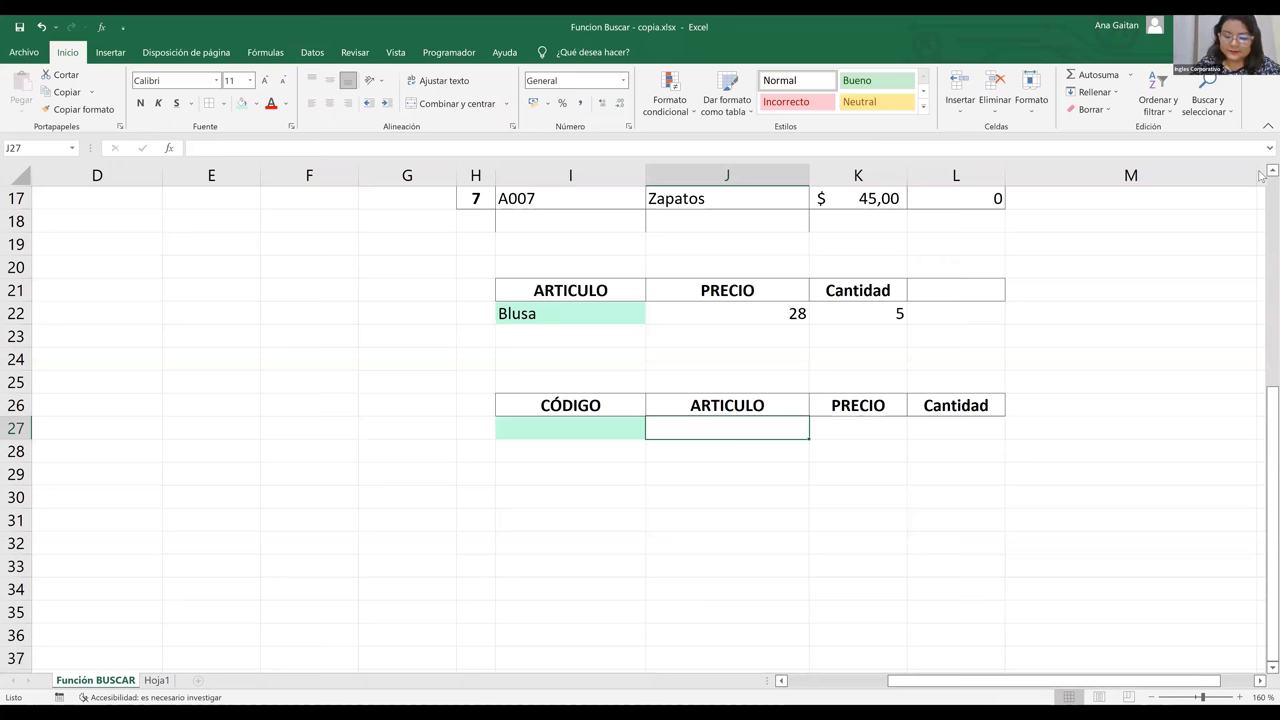
{"action": "scroll", "coordinate": [1262, 176], "scroll_direction": "up", "scroll_amount": 2}
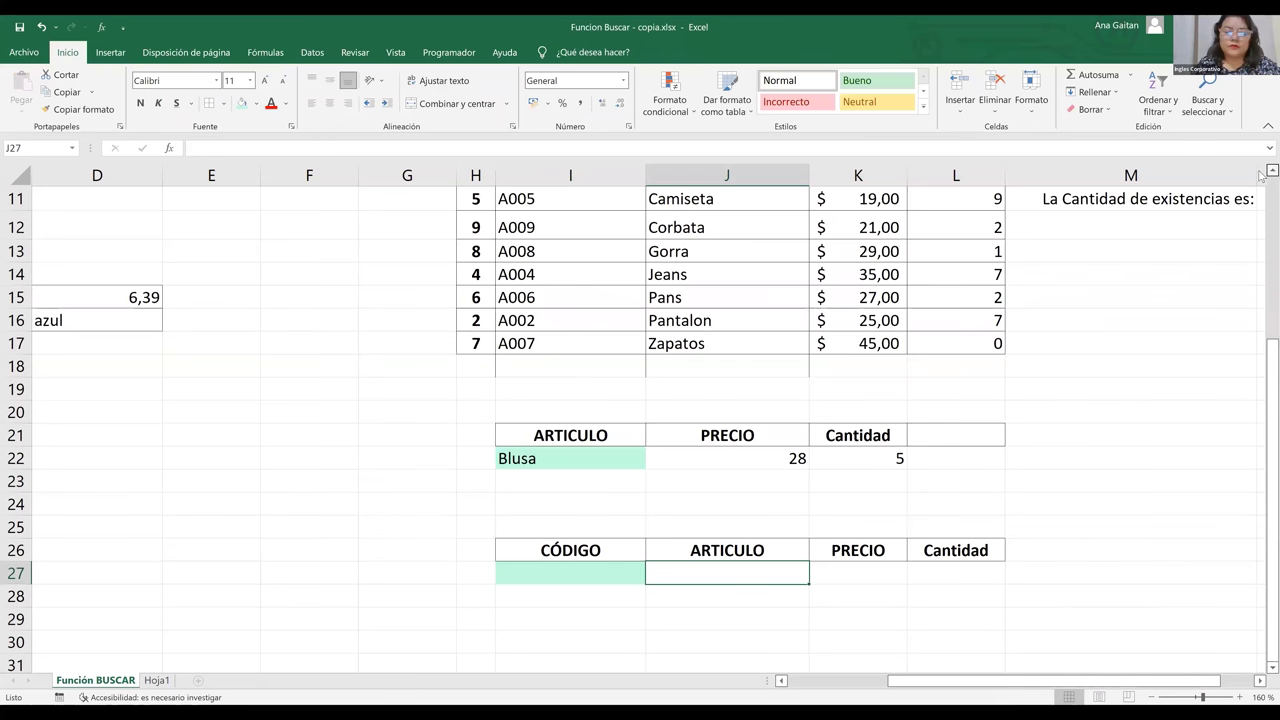
{"action": "scroll", "coordinate": [1260, 176], "scroll_direction": "up", "scroll_amount": 1}
{"action": "type", "text": "="}
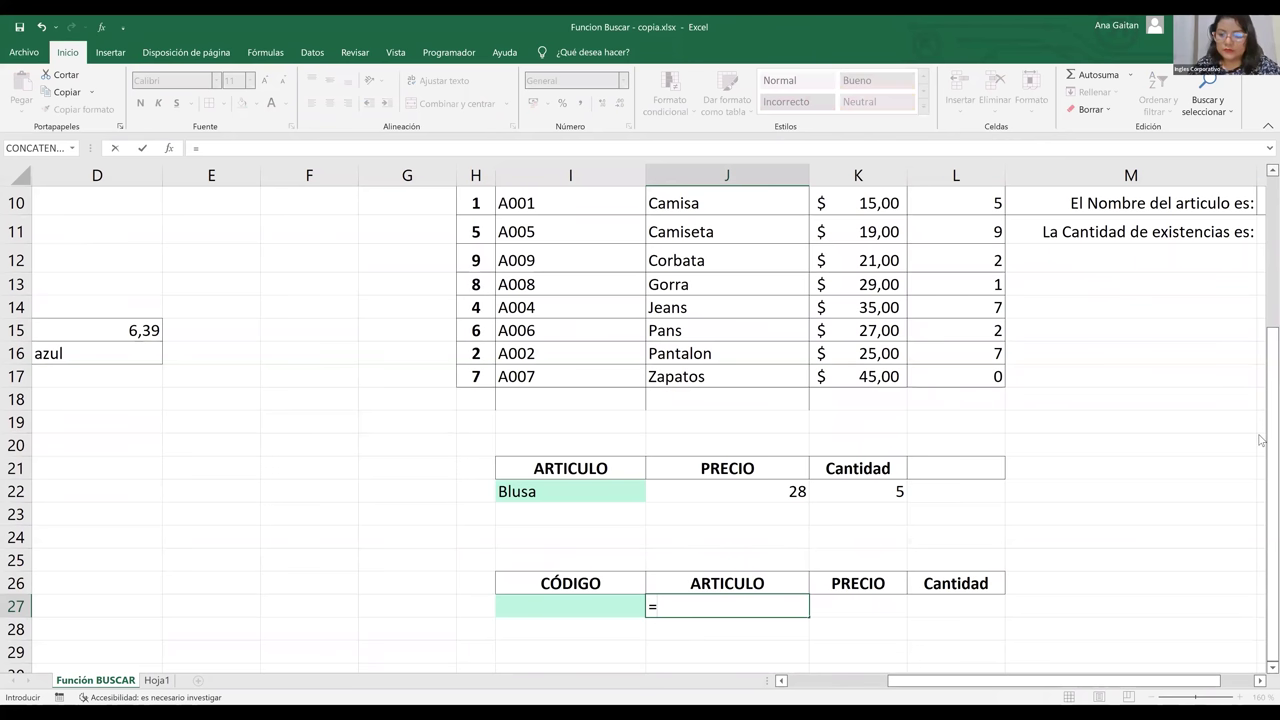
{"action": "type", "text": "busca"}
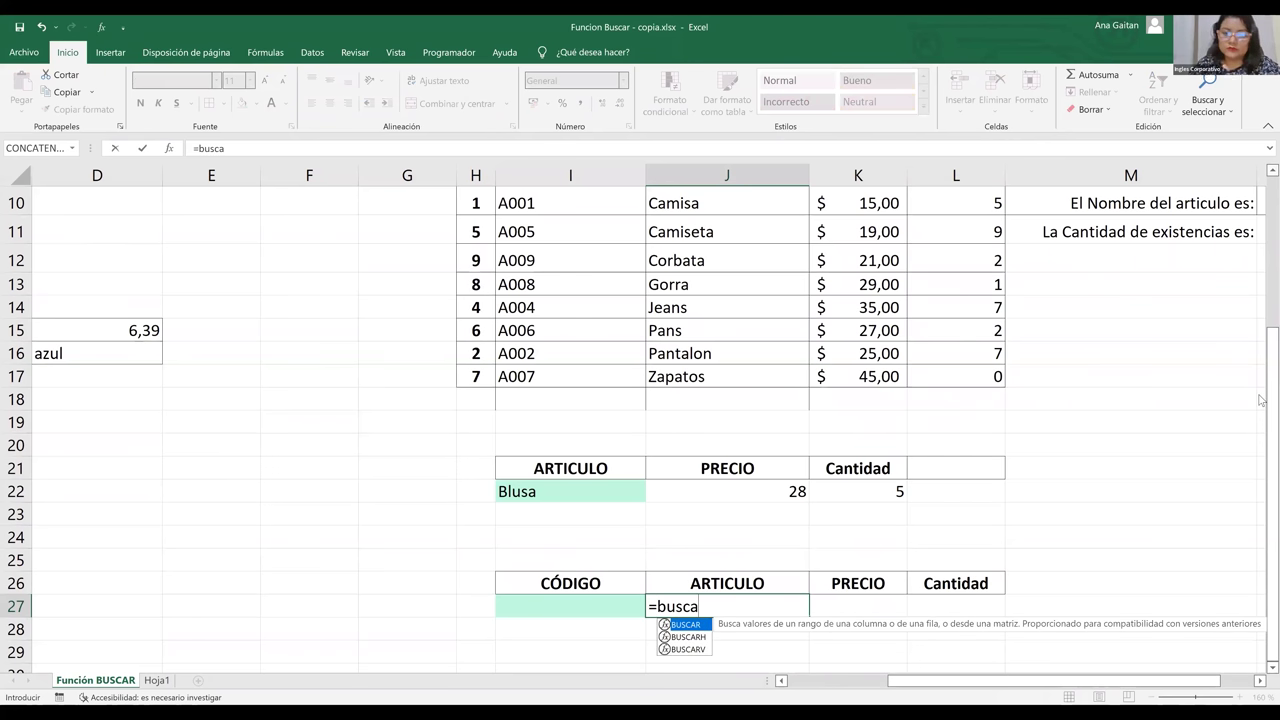
{"action": "key", "text": "Tab"}
{"action": "scroll", "coordinate": [1260, 323], "scroll_direction": "up", "scroll_amount": 1}
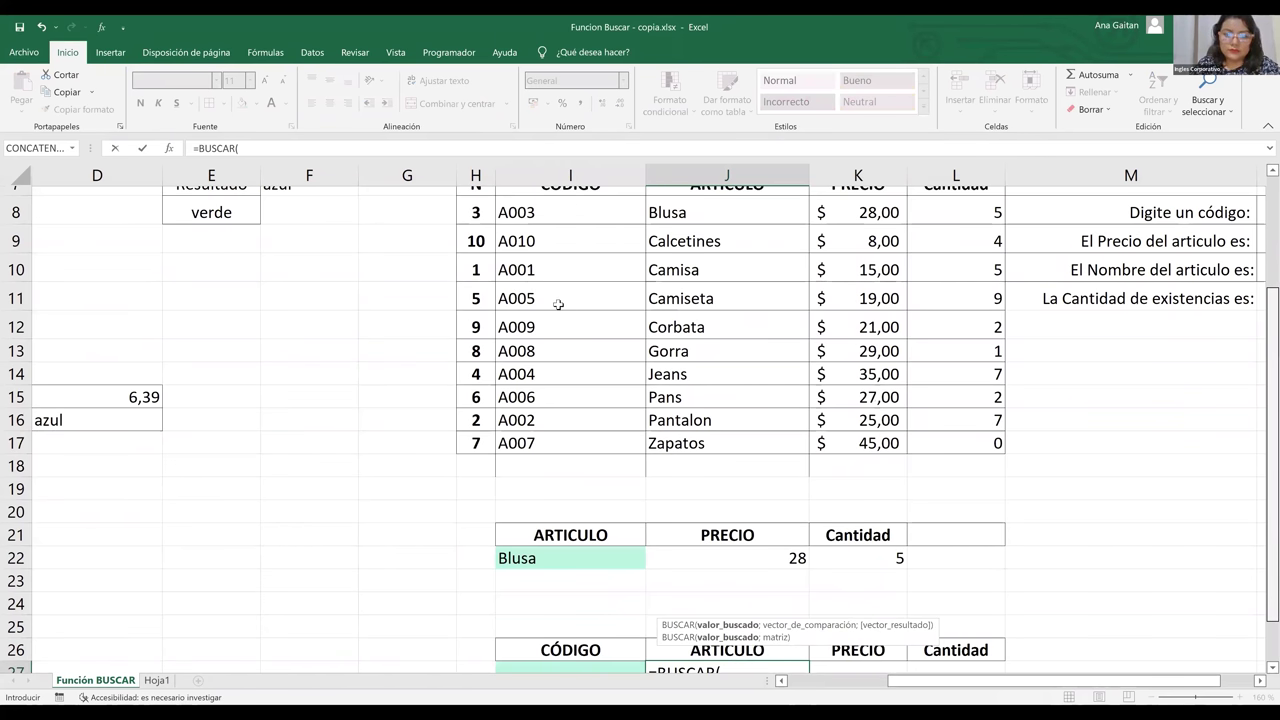
{"action": "scroll", "coordinate": [722, 298], "scroll_direction": "up", "scroll_amount": 1}
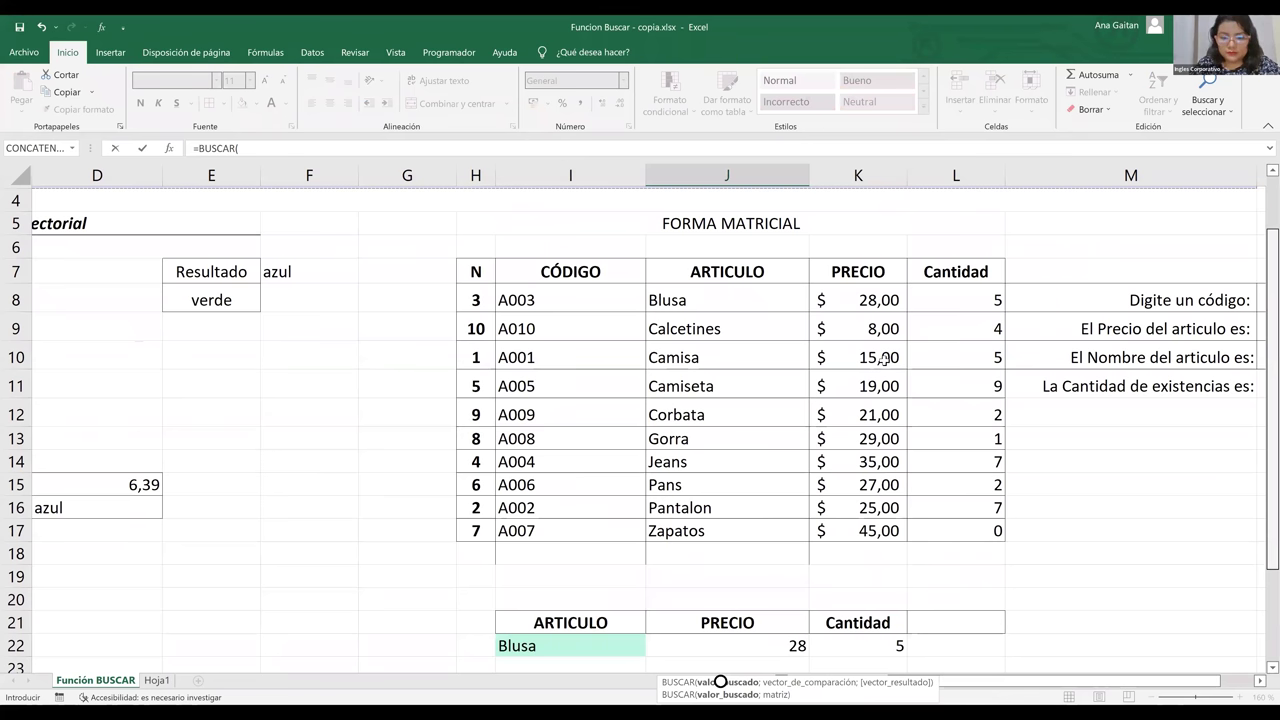
{"action": "key", "text": "Left"}
{"action": "key", "text": "Left"}
{"action": "key", "text": "Left"}
{"action": "key", "text": "Left"}
{"action": "key", "text": "Left"}
{"action": "key", "text": "Up"}
{"action": "key", "text": "shift+Right"}
{"action": "key", "text": "shift+Right"}
{"action": "key", "text": "shift+Down"}
{"action": "key", "text": "shift+Down"}
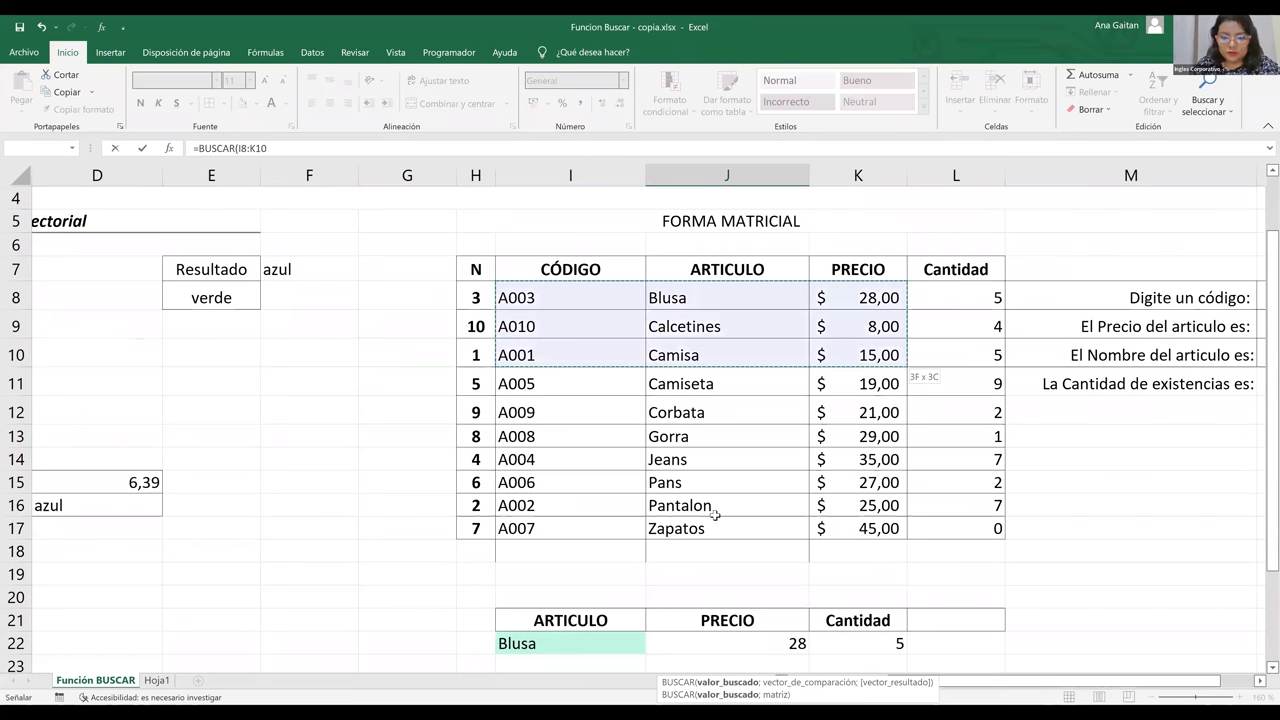
{"action": "key", "text": "shift+Left"}
{"action": "key", "text": "shift+Down"}
{"action": "key", "text": "shift+Down"}
{"action": "key", "text": "shift+Down"}
{"action": "key", "text": "shift+Down"}
{"action": "key", "text": "shift+Down"}
{"action": "key", "text": "shift+Down"}
{"action": "key", "text": "shift+Down"}
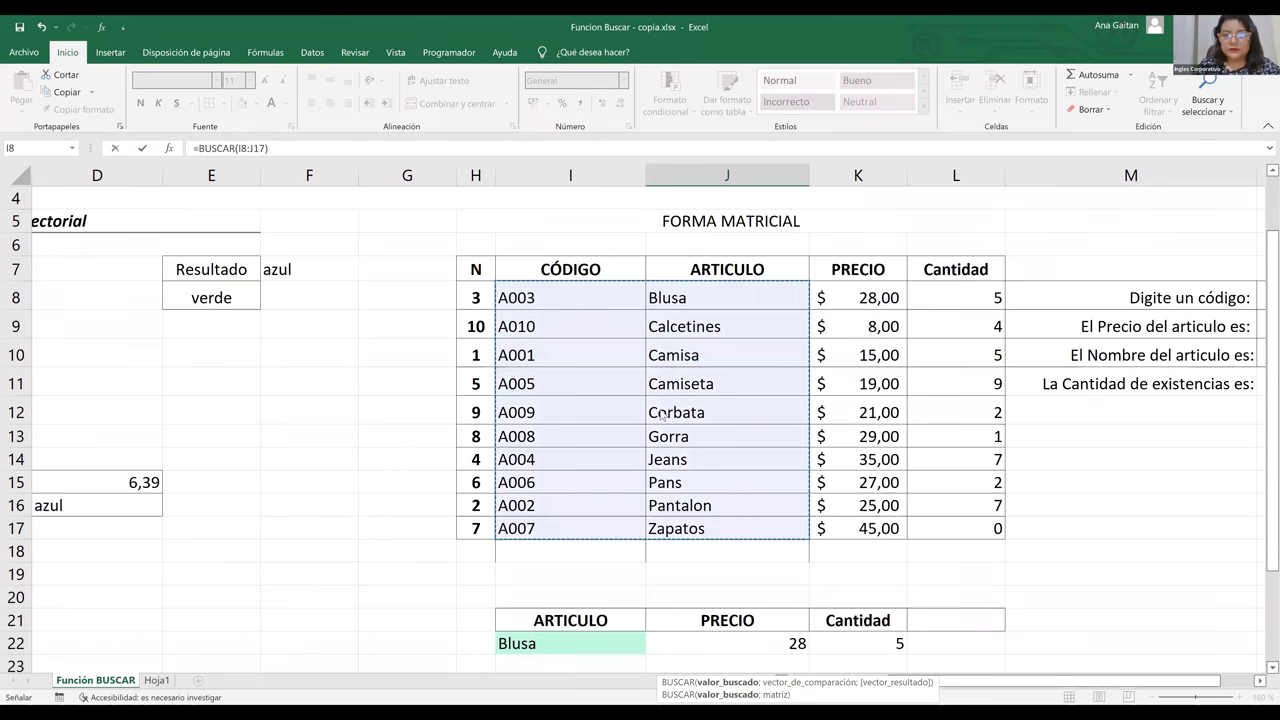
{"action": "key", "text": "Return"}
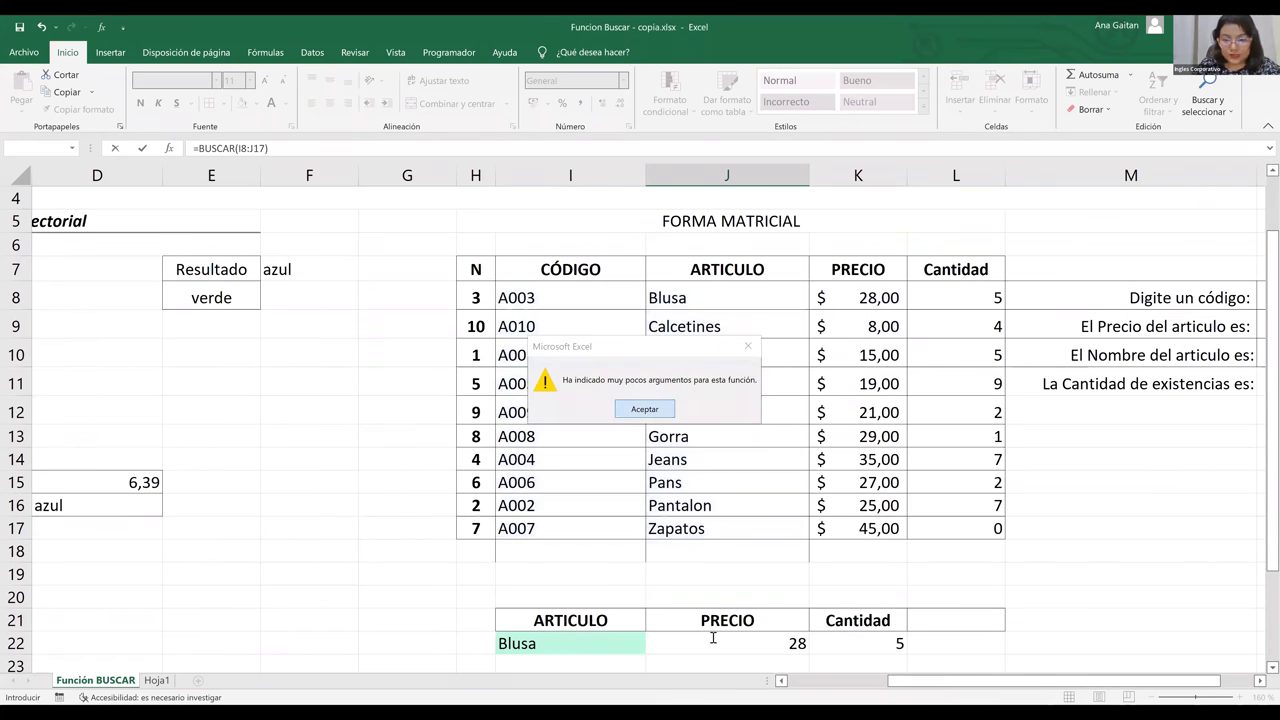
{"action": "key", "text": "Return"}
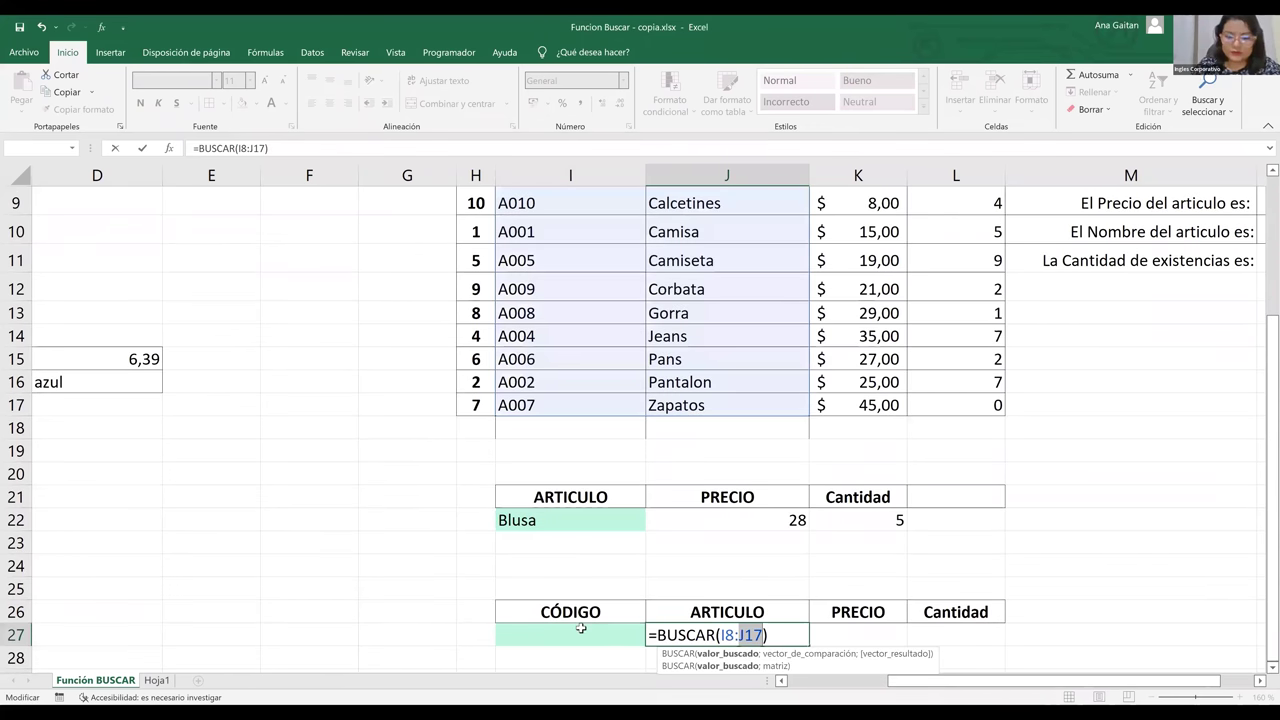
Step: Insert I27 as the lookup value so the formula in J27 reads =BUSCAR(I27;I8:J17)
{"action": "key", "text": "Left"}
{"action": "key", "text": "Left"}
{"action": "key", "text": "Left"}
{"action": "key", "text": "Left"}
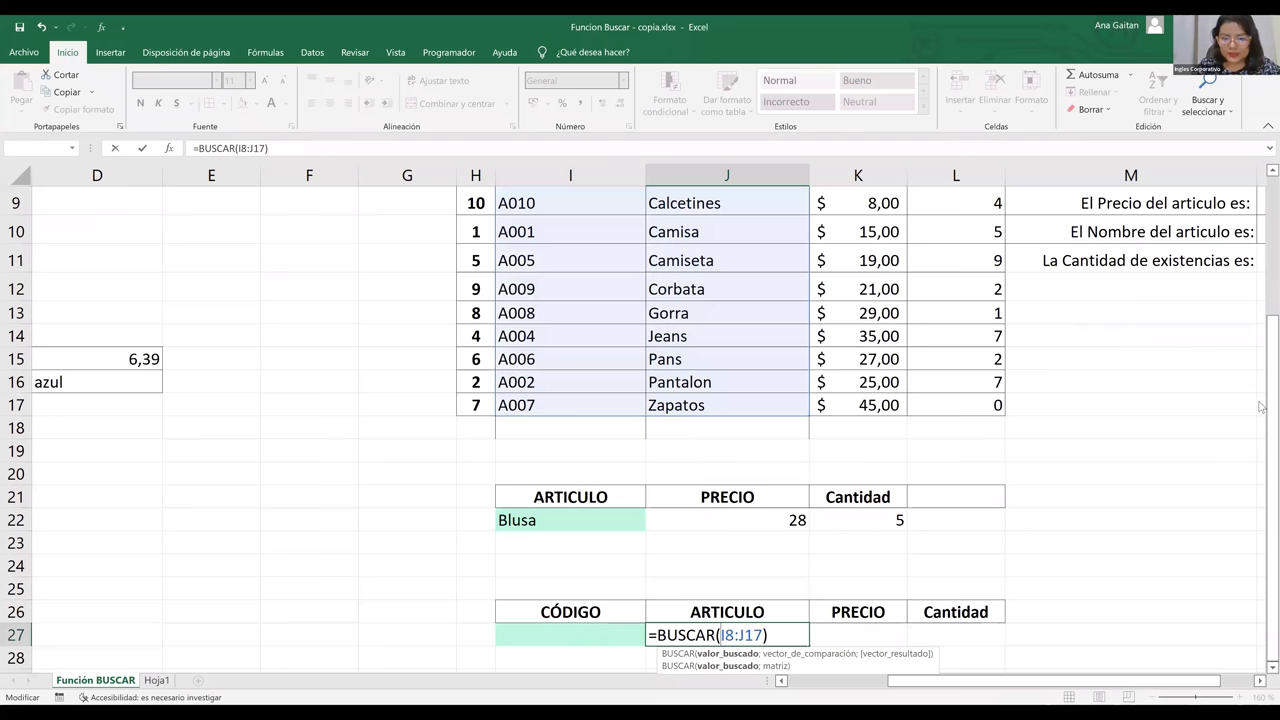
{"action": "key", "text": "F2"}
{"action": "key", "text": "Left"}
{"action": "type", "text": ";"}
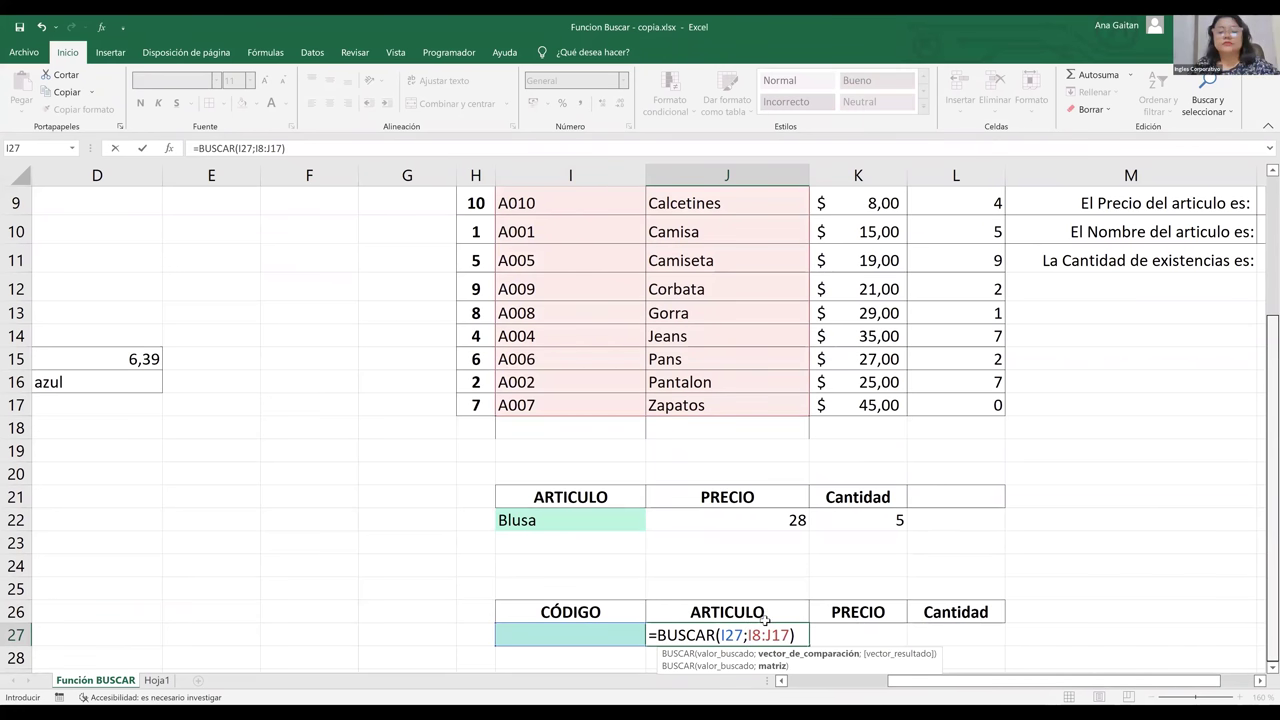
{"action": "key", "text": "Return"}
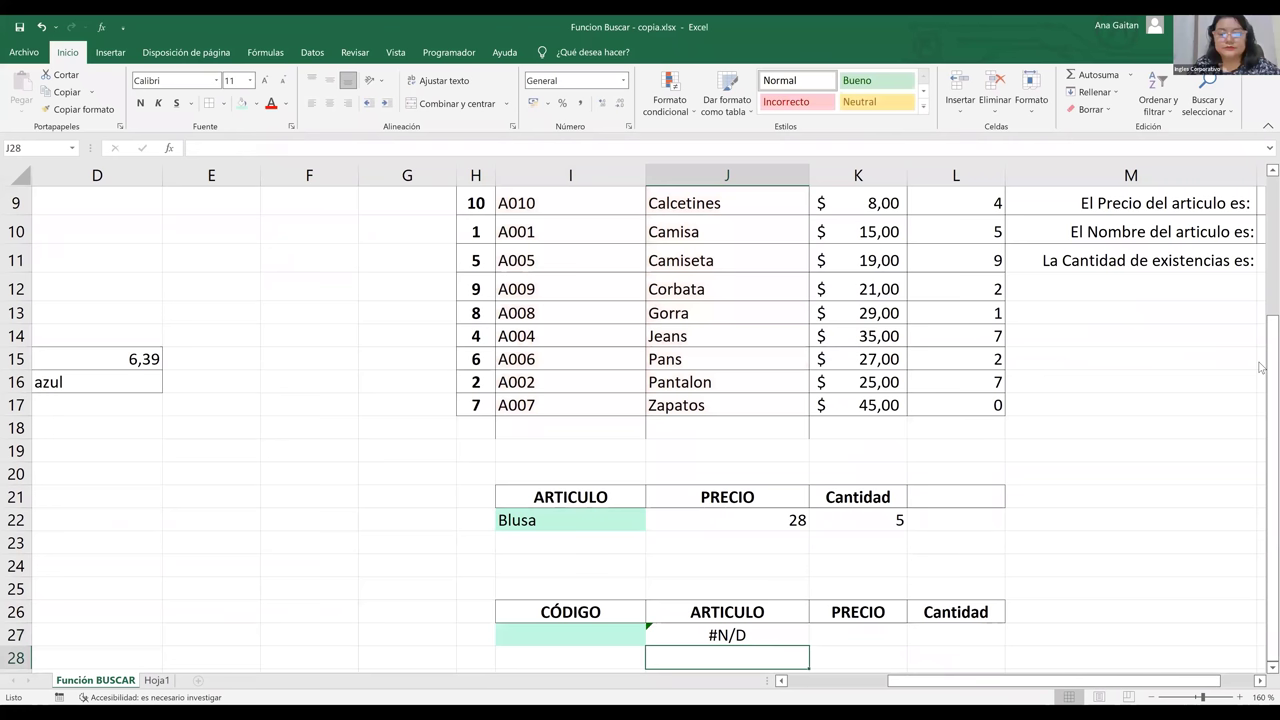
{"action": "key", "text": "Up"}
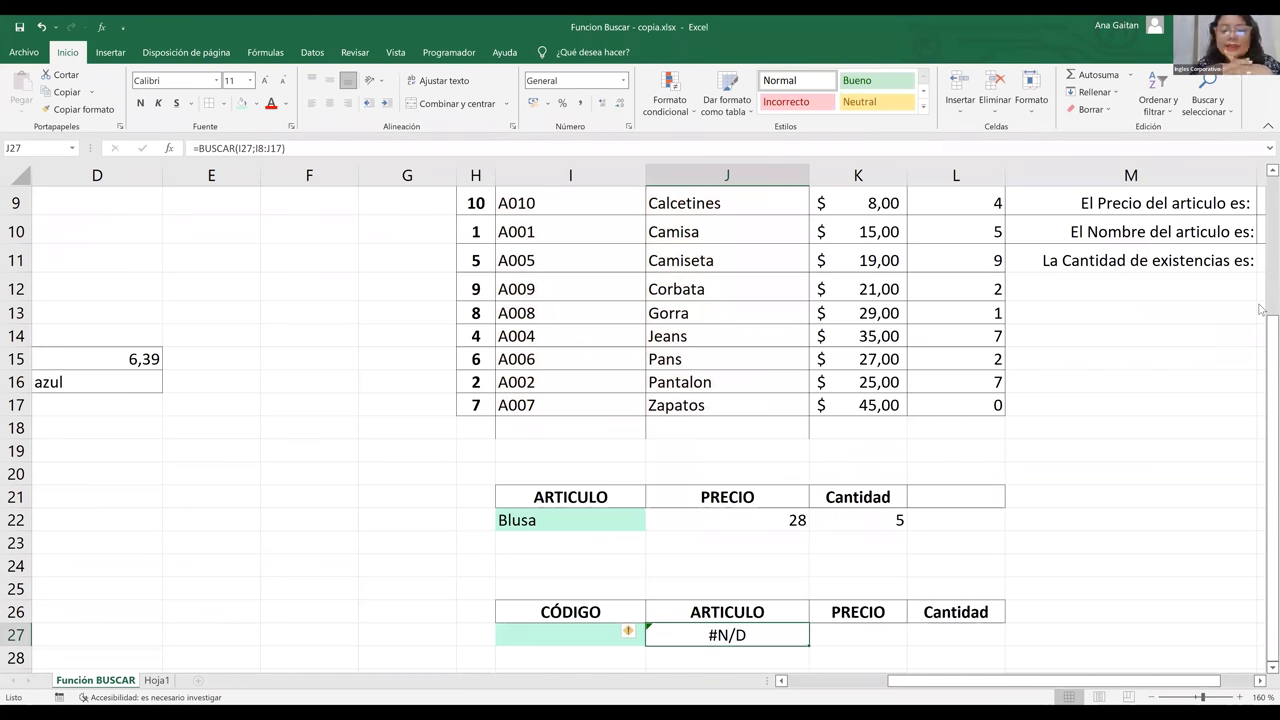
Step: Sort the article table H7:L17 so its rows run in ascending order from code A001 to A010
{"action": "scroll", "coordinate": [1261, 310], "scroll_direction": "up", "scroll_amount": 1}
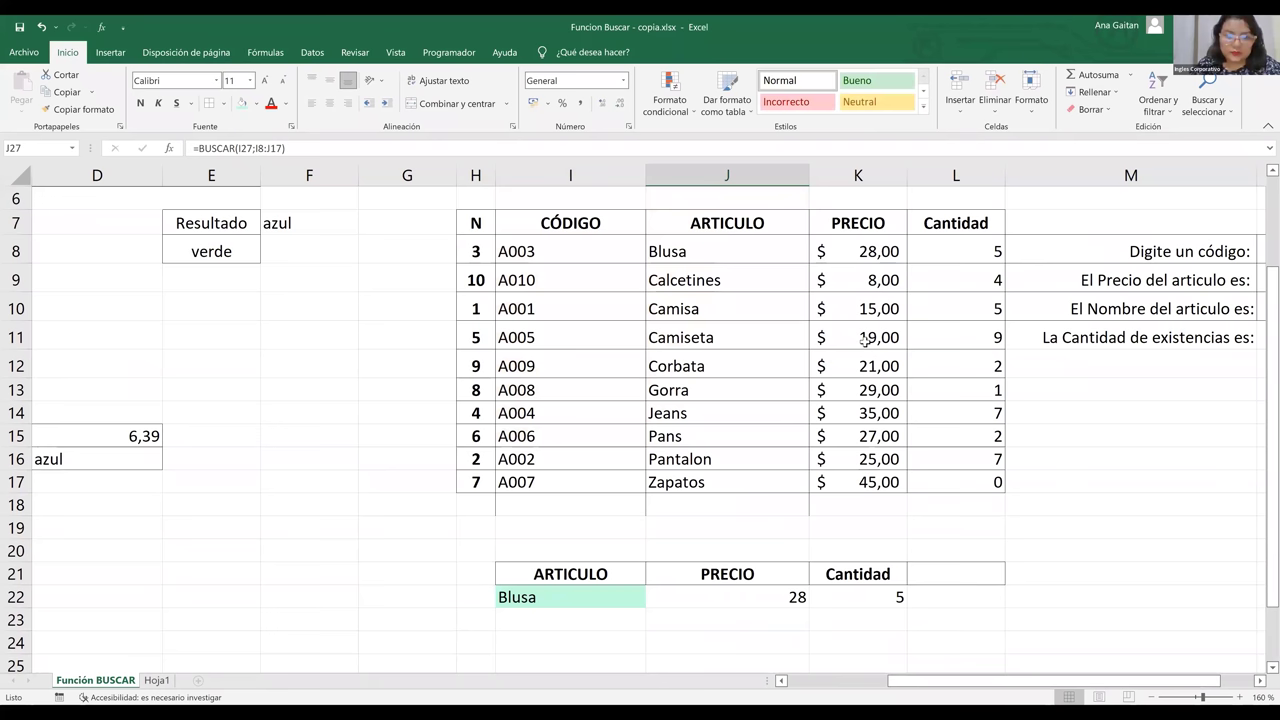
{"action": "left_click_drag", "start_coordinate": [476, 222], "coordinate": [960, 390]}
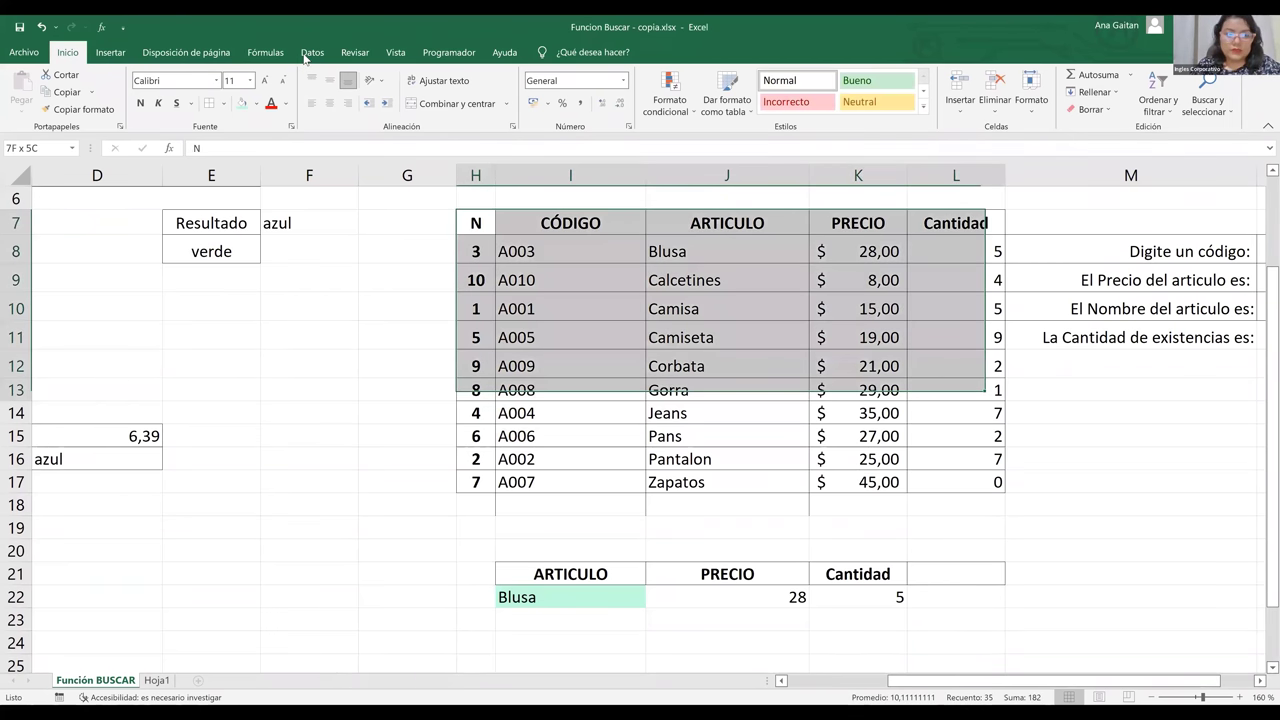
{"action": "key", "text": "ctrl+shift+Down"}
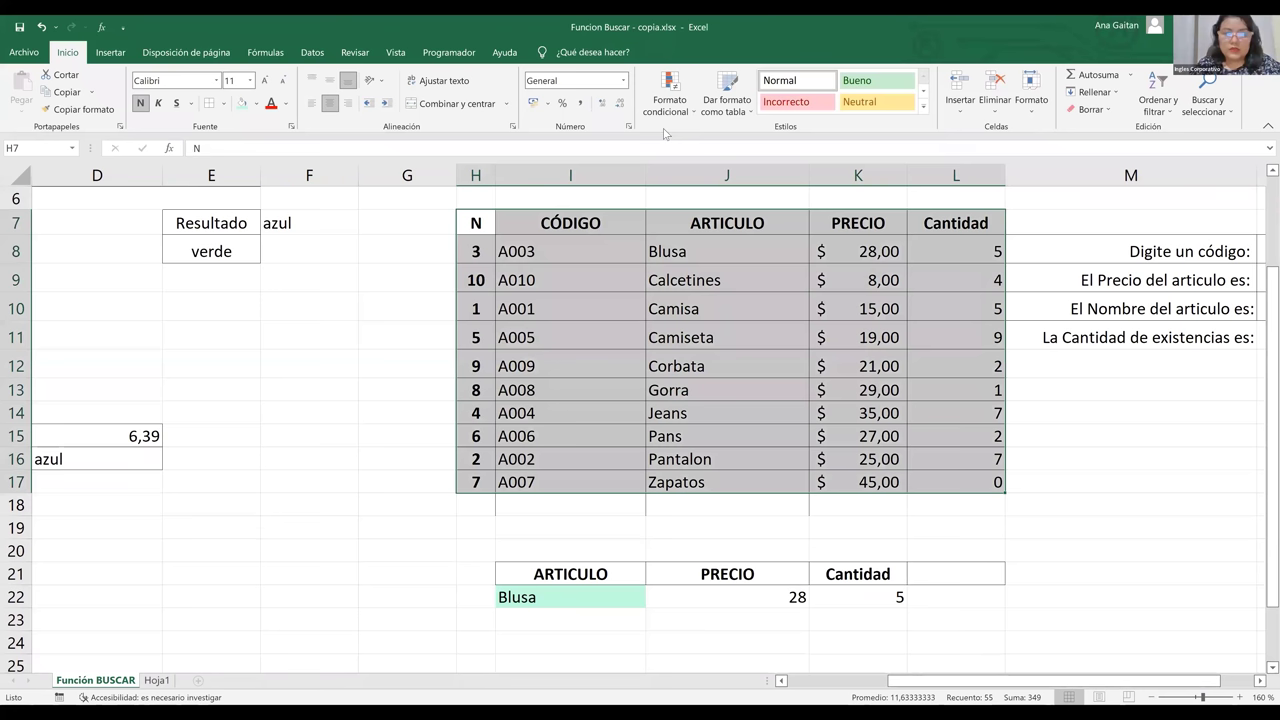
{"action": "scroll", "coordinate": [553, 98], "scroll_direction": "down", "scroll_amount": 4}
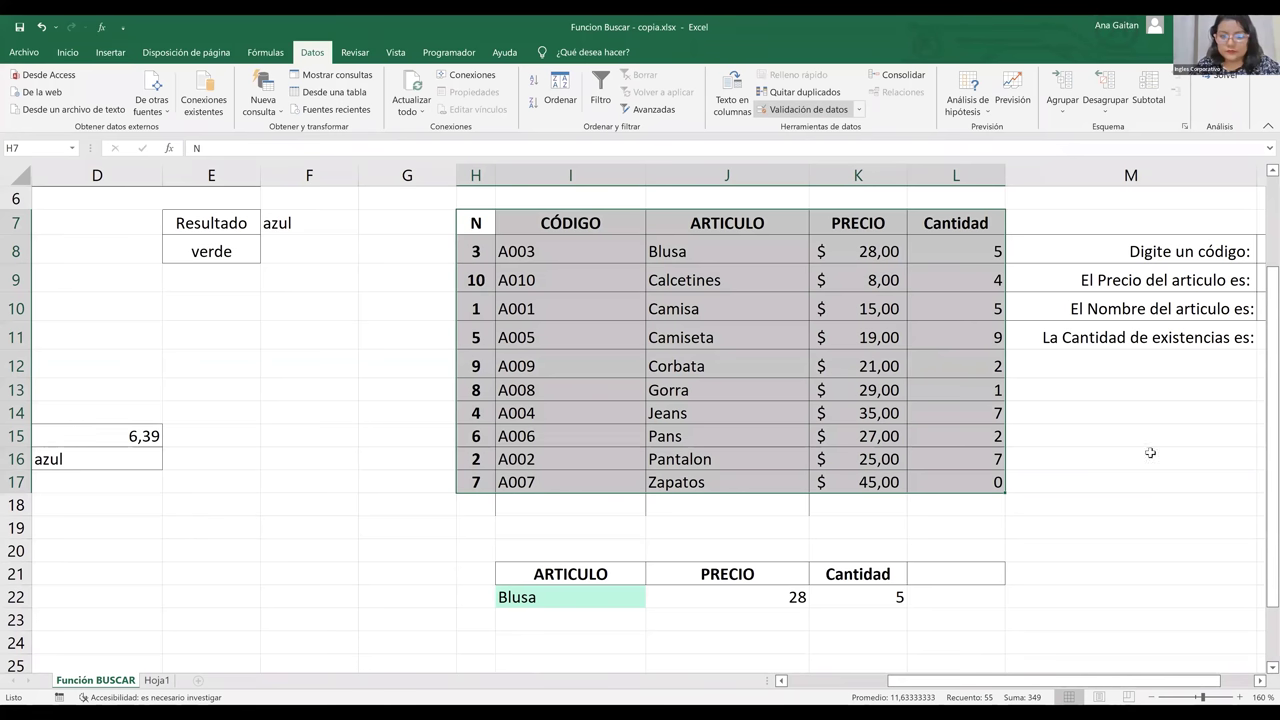
{"action": "key", "text": "alt+d"}
{"action": "key", "text": "s"}
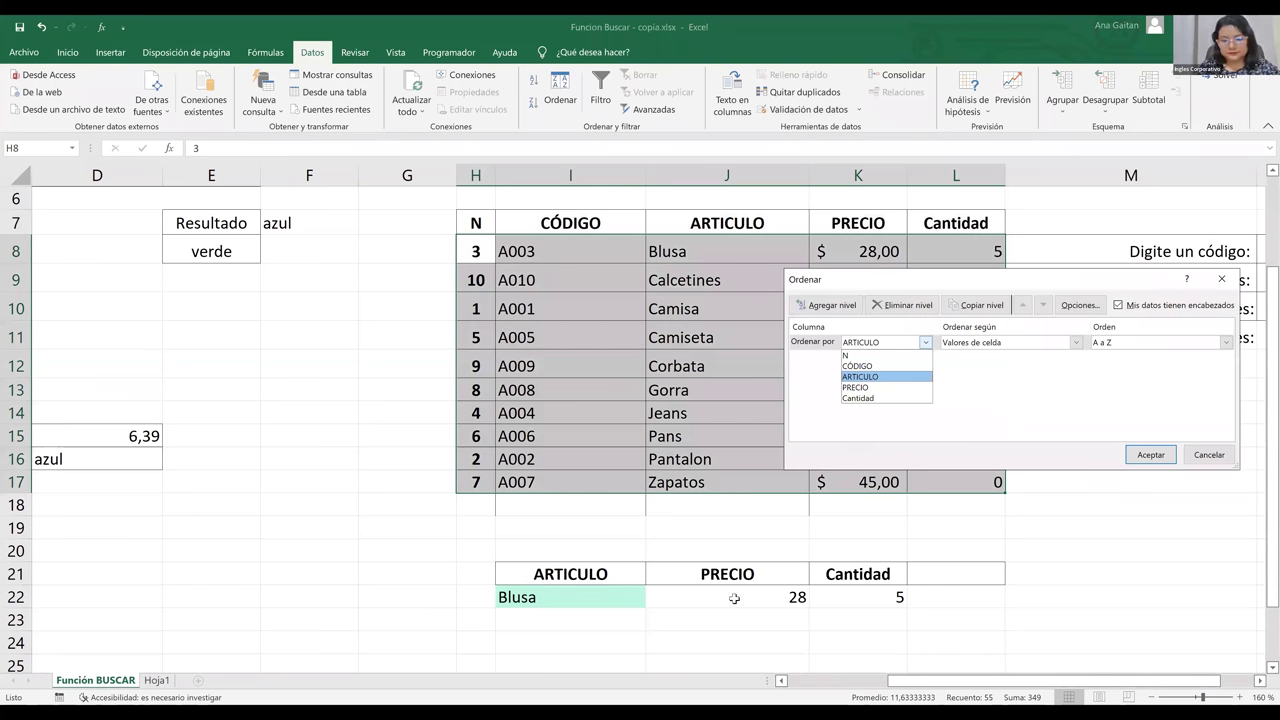
{"action": "key", "text": "Up"}
{"action": "key", "text": "Up"}
{"action": "key", "text": "Return"}
{"action": "key", "text": "Return"}
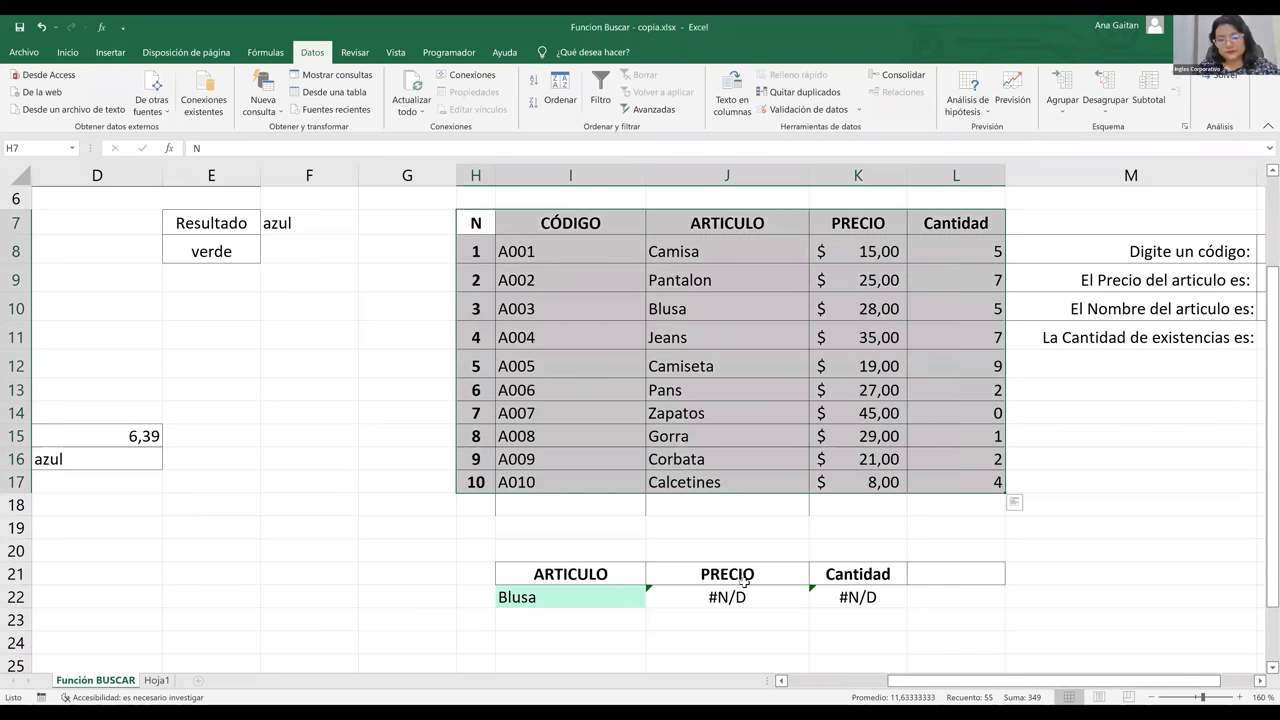
{"action": "left_click", "coordinate": [1240, 459]}
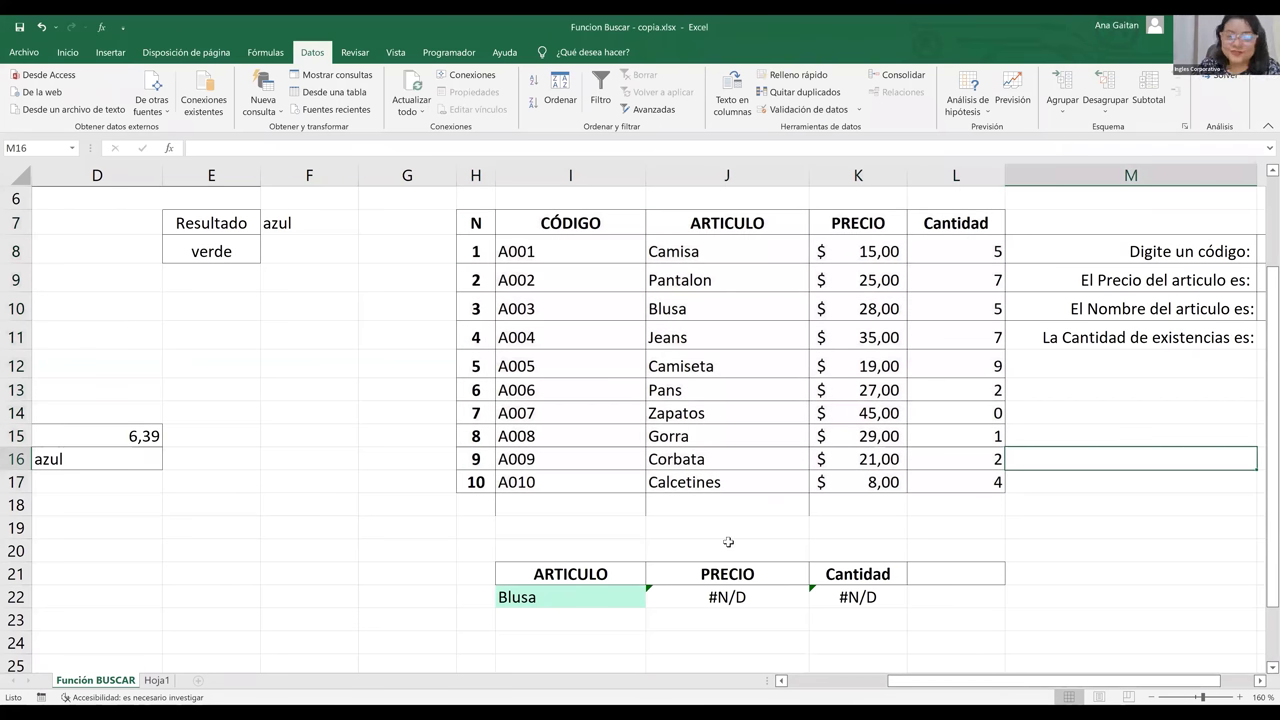
Step: Enter the code A010 in I27 of the code query table to test the ARTICULO lookup
{"action": "scroll", "coordinate": [750, 556], "scroll_direction": "down", "scroll_amount": 1}
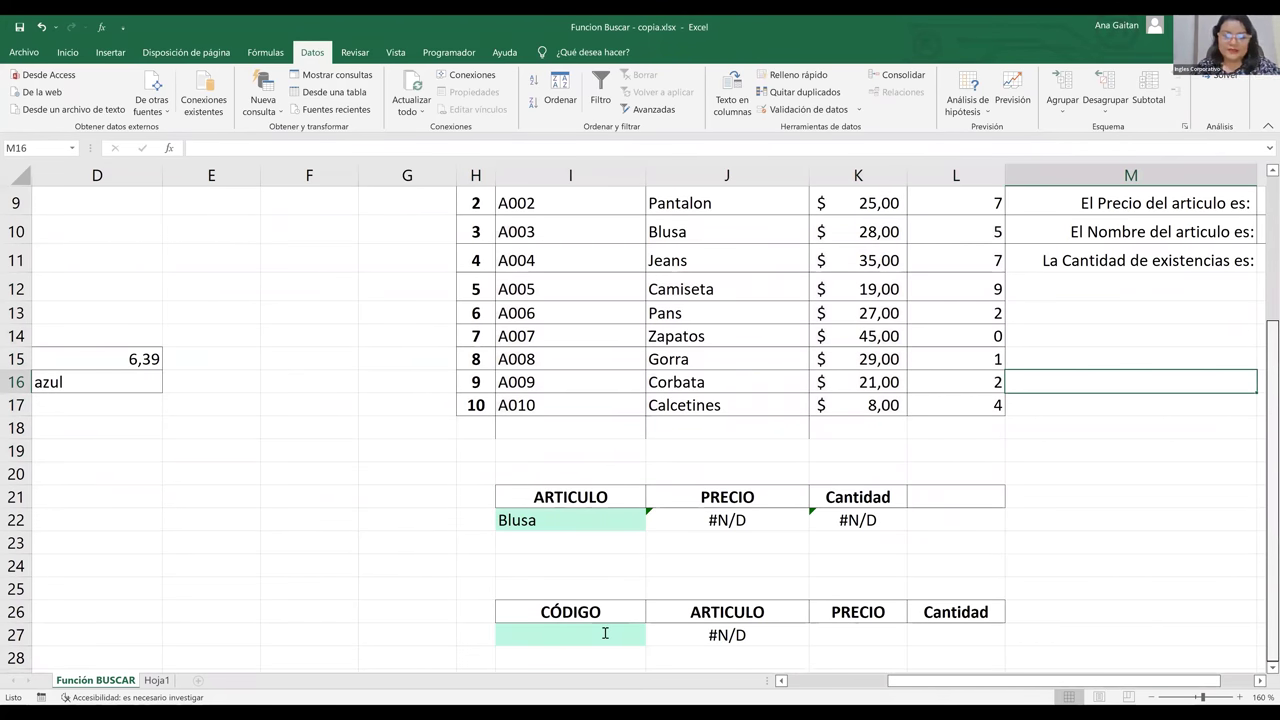
{"action": "key", "text": "ctrl+z"}
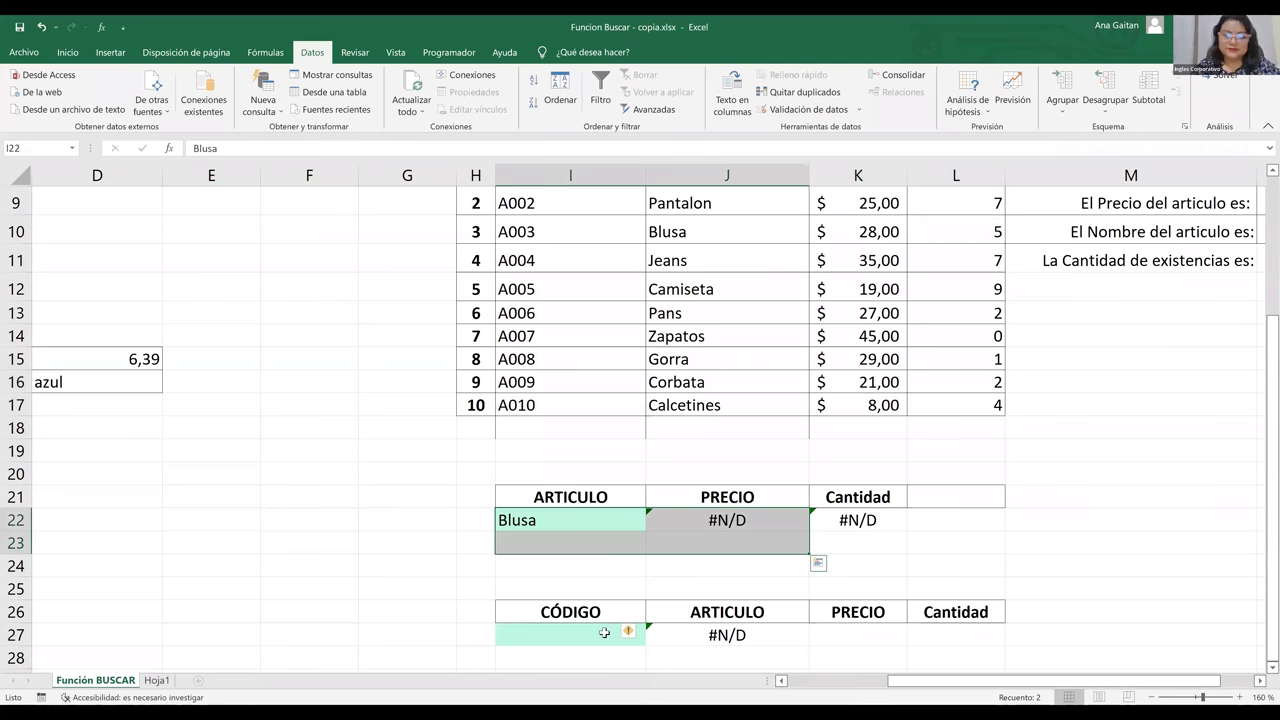
{"action": "left_click", "coordinate": [605, 633]}
{"action": "type", "text": "A010"}
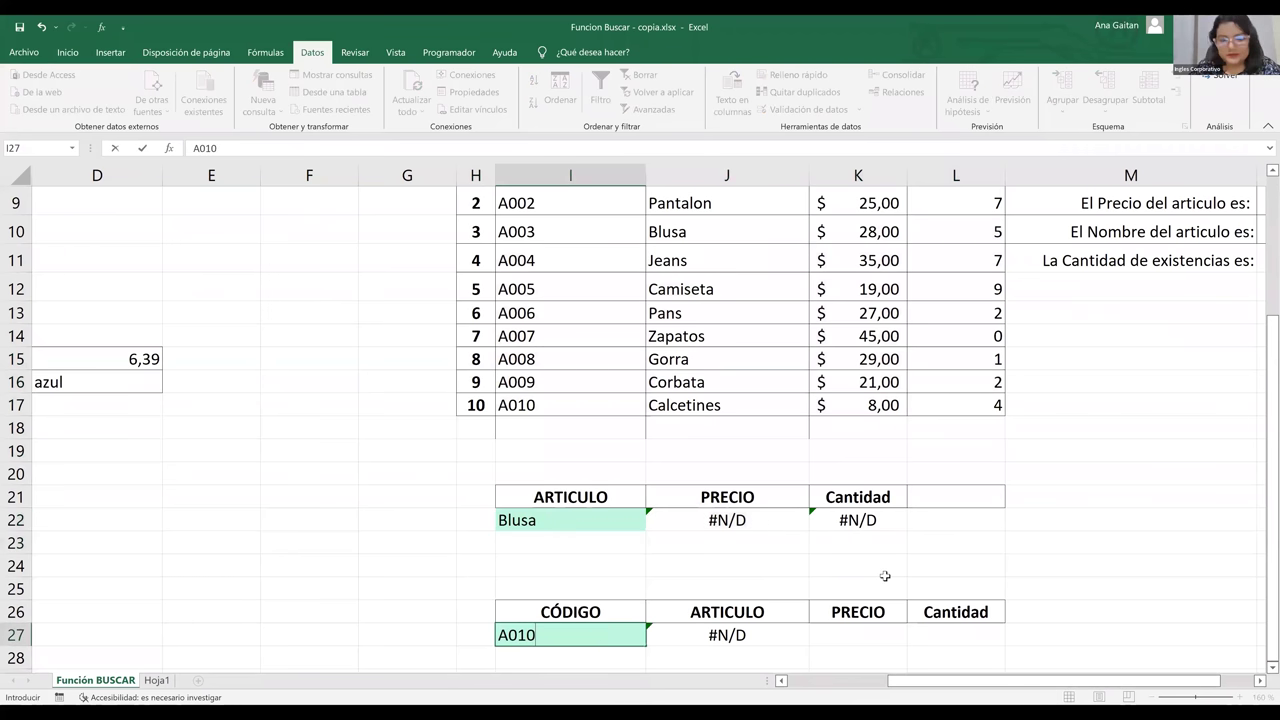
{"action": "key", "text": "Return"}
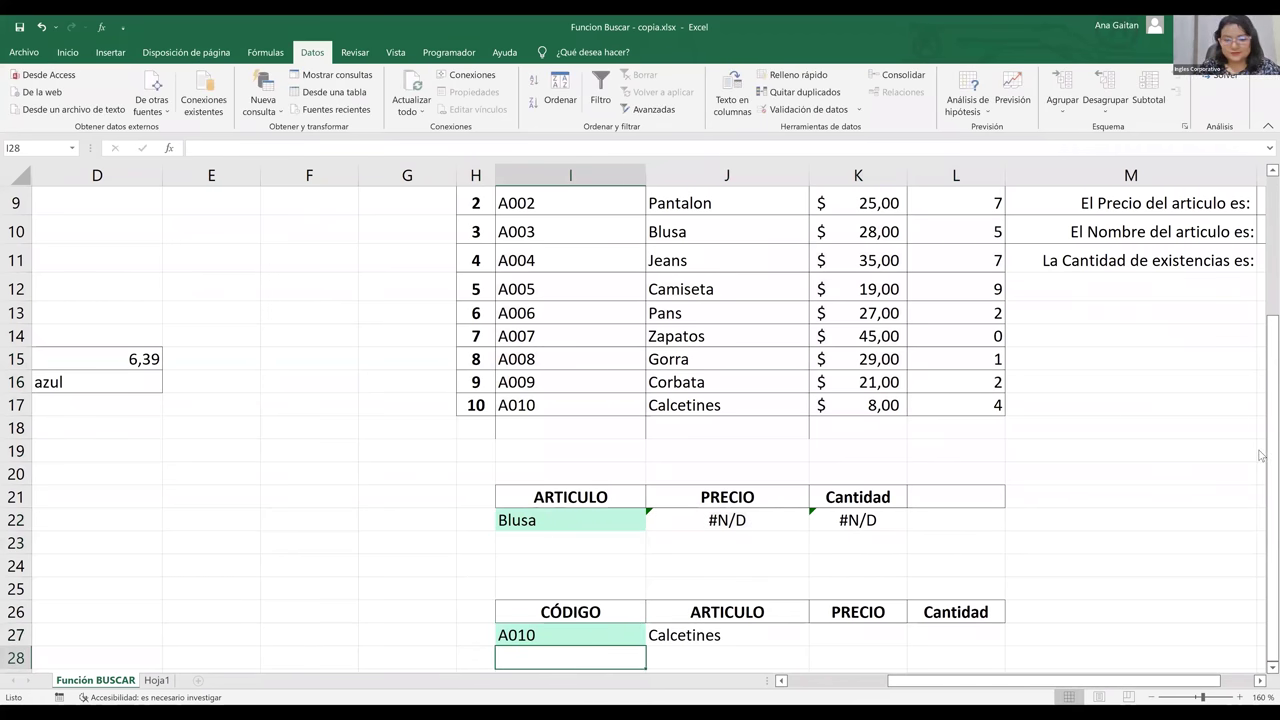
Step: Examine the CÓDIGO column of the sorted table and compare it with the article and code queries below
{"action": "key", "text": "Right"}
{"action": "key", "text": "Right"}
{"action": "key", "text": "Right"}
{"action": "key", "text": "Right"}
{"action": "key", "text": "Up"}
{"action": "key", "text": "Up"}
{"action": "key", "text": "Up"}
{"action": "key", "text": "Up"}
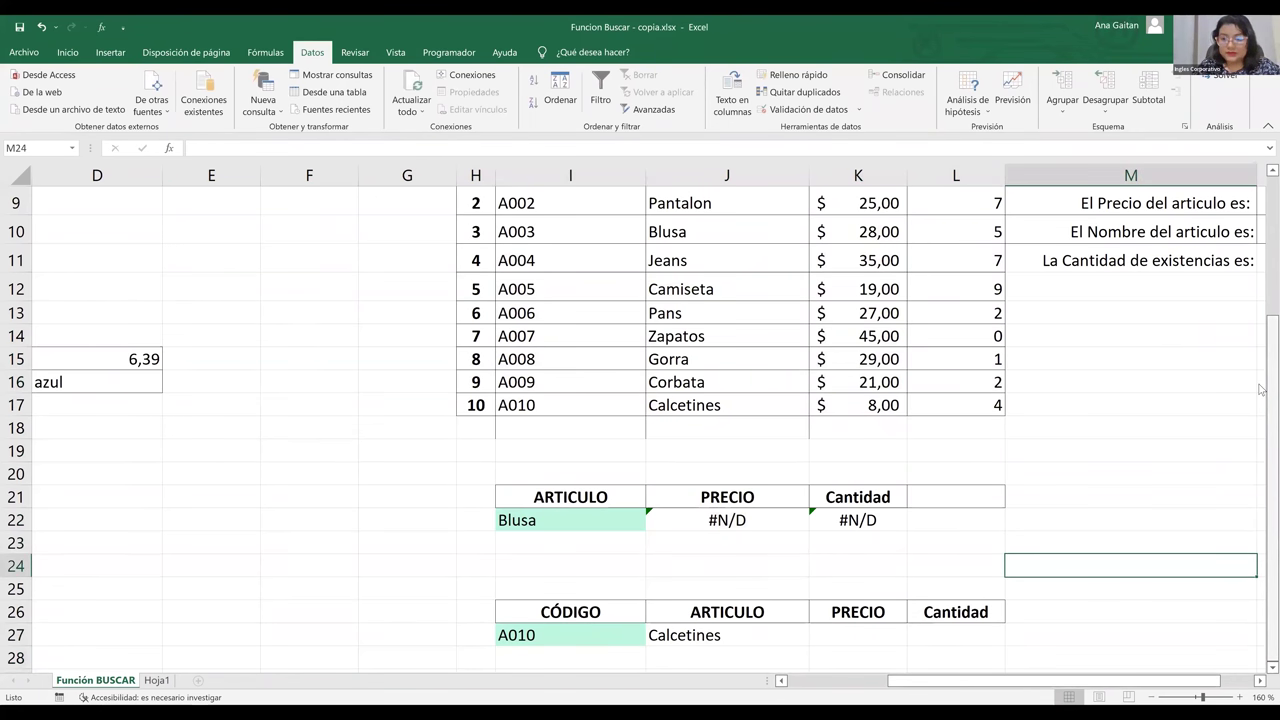
{"action": "scroll", "coordinate": [1261, 389], "scroll_direction": "up", "scroll_amount": 2}
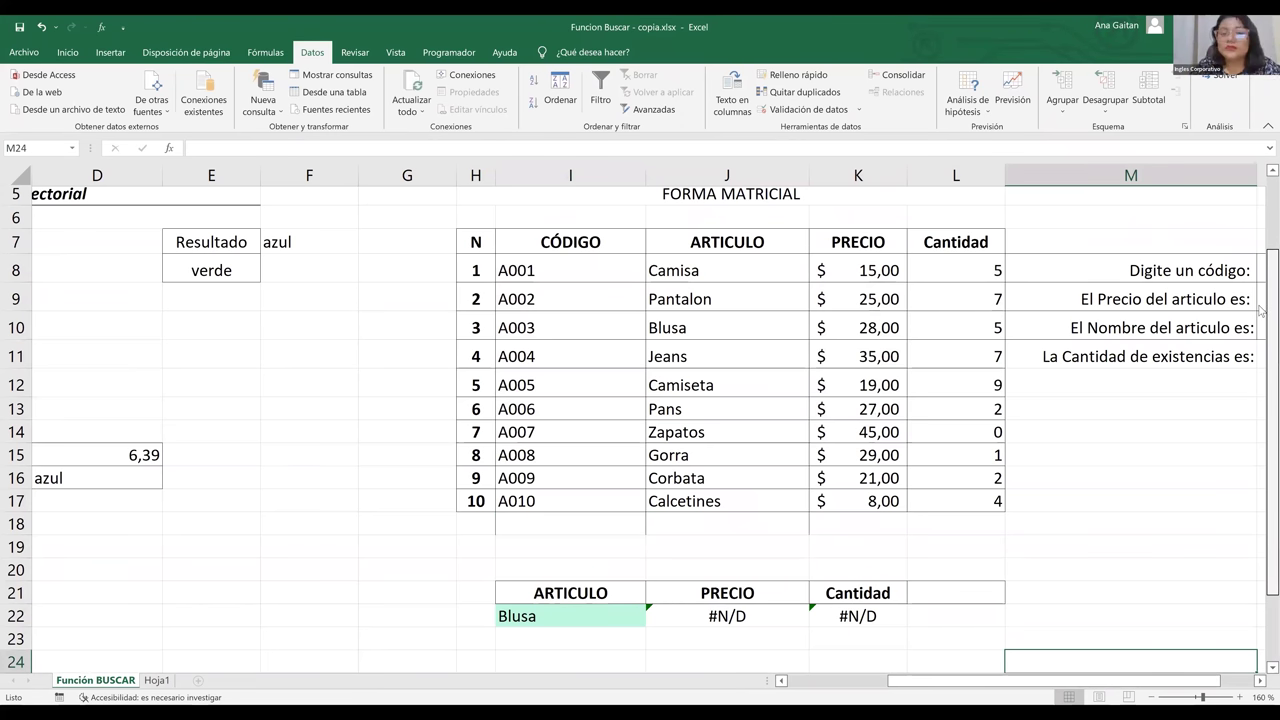
{"action": "scroll", "coordinate": [1261, 310], "scroll_direction": "up", "scroll_amount": 1}
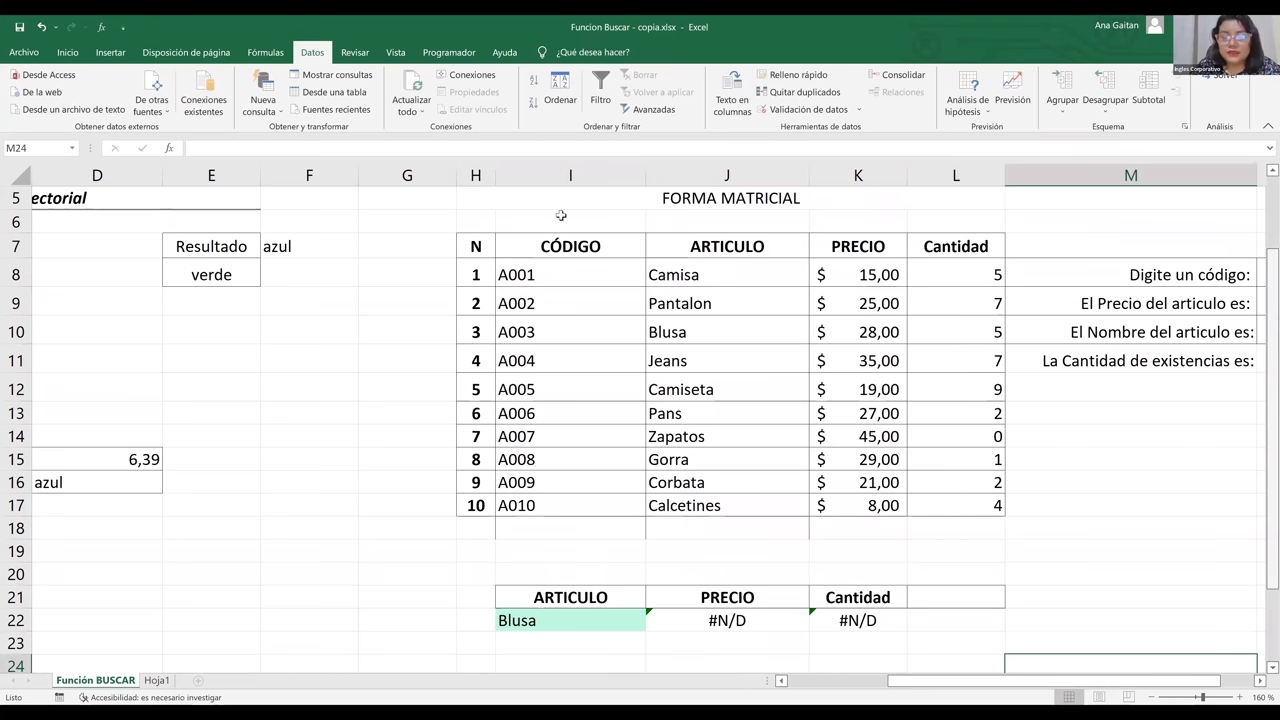
{"action": "scroll", "coordinate": [559, 178], "scroll_direction": "down", "scroll_amount": 2}
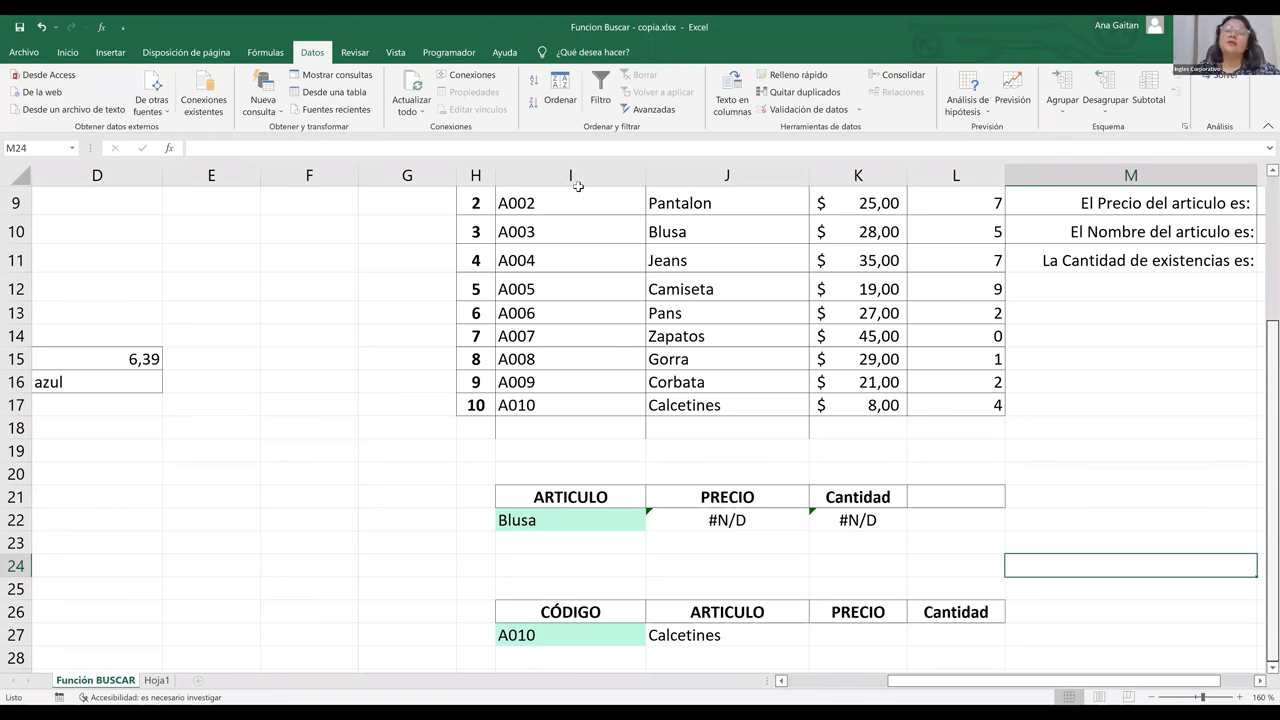
{"action": "scroll", "coordinate": [578, 185], "scroll_direction": "up", "scroll_amount": 1}
{"action": "left_click", "coordinate": [578, 185]}
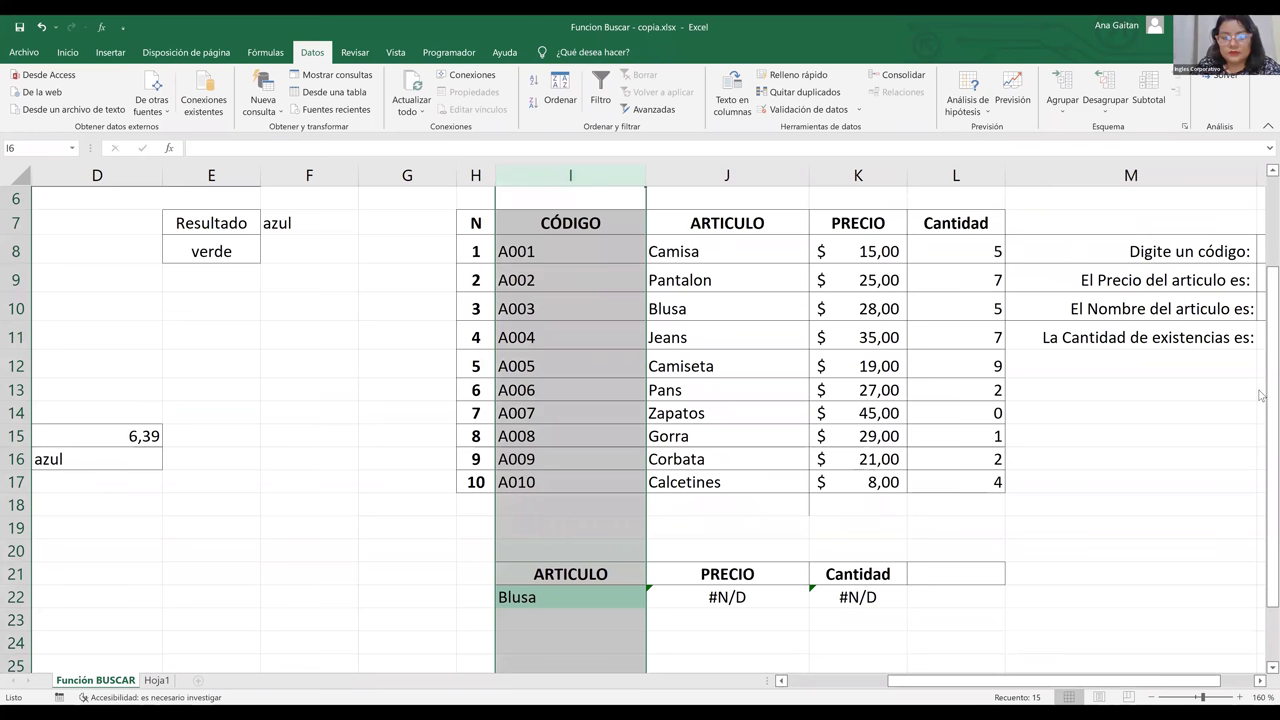
{"action": "scroll", "coordinate": [1260, 400], "scroll_direction": "down", "scroll_amount": 1}
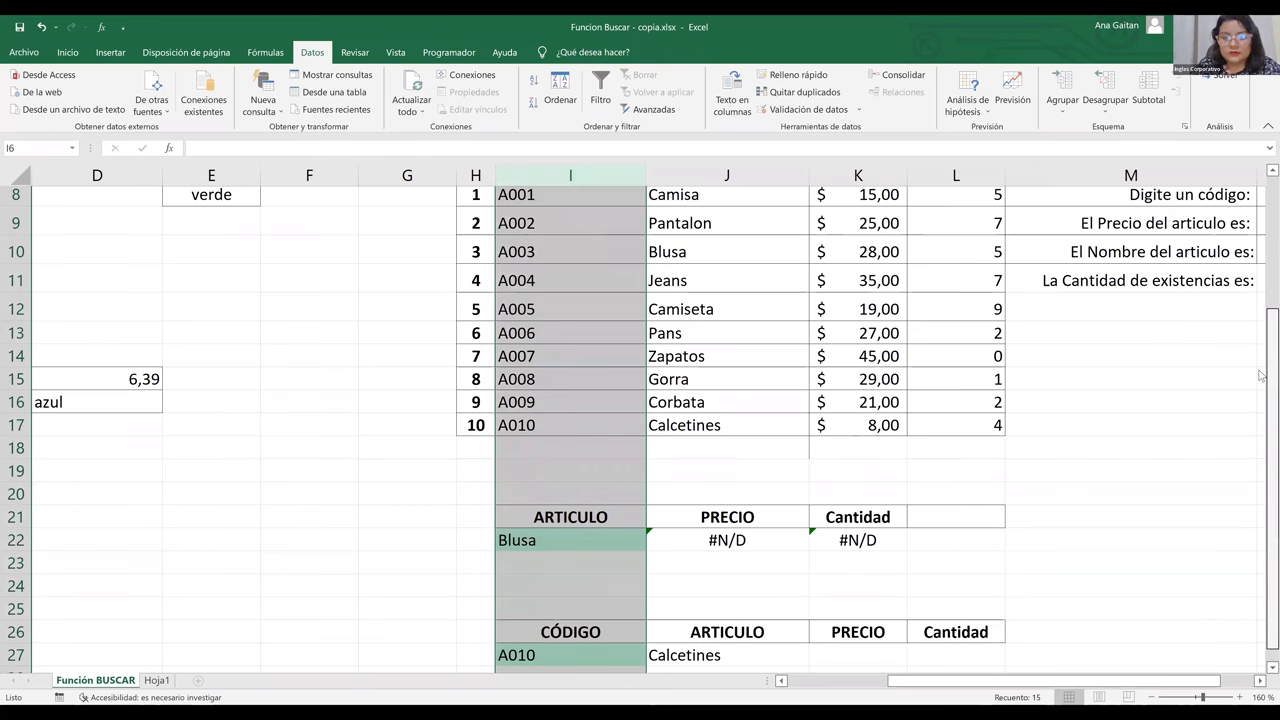
{"action": "scroll", "coordinate": [1260, 369], "scroll_direction": "up", "scroll_amount": 1}
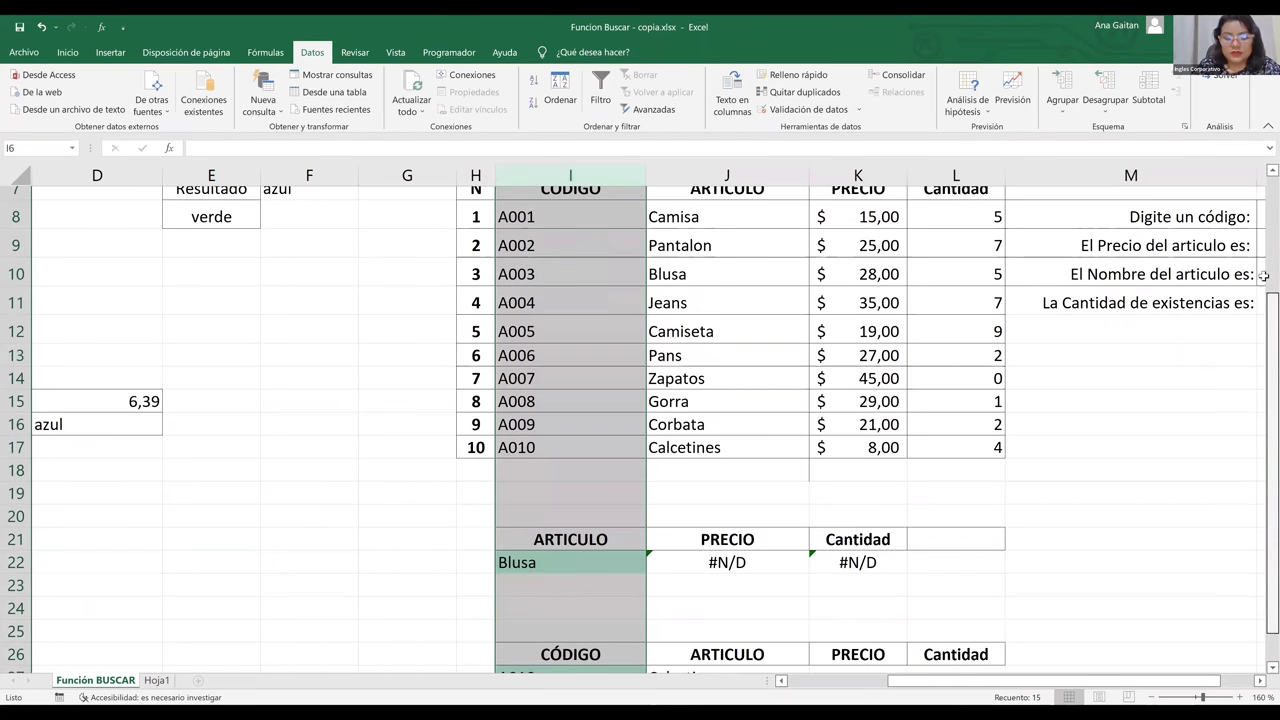
{"action": "scroll", "coordinate": [1039, 542], "scroll_direction": "up", "scroll_amount": 1}
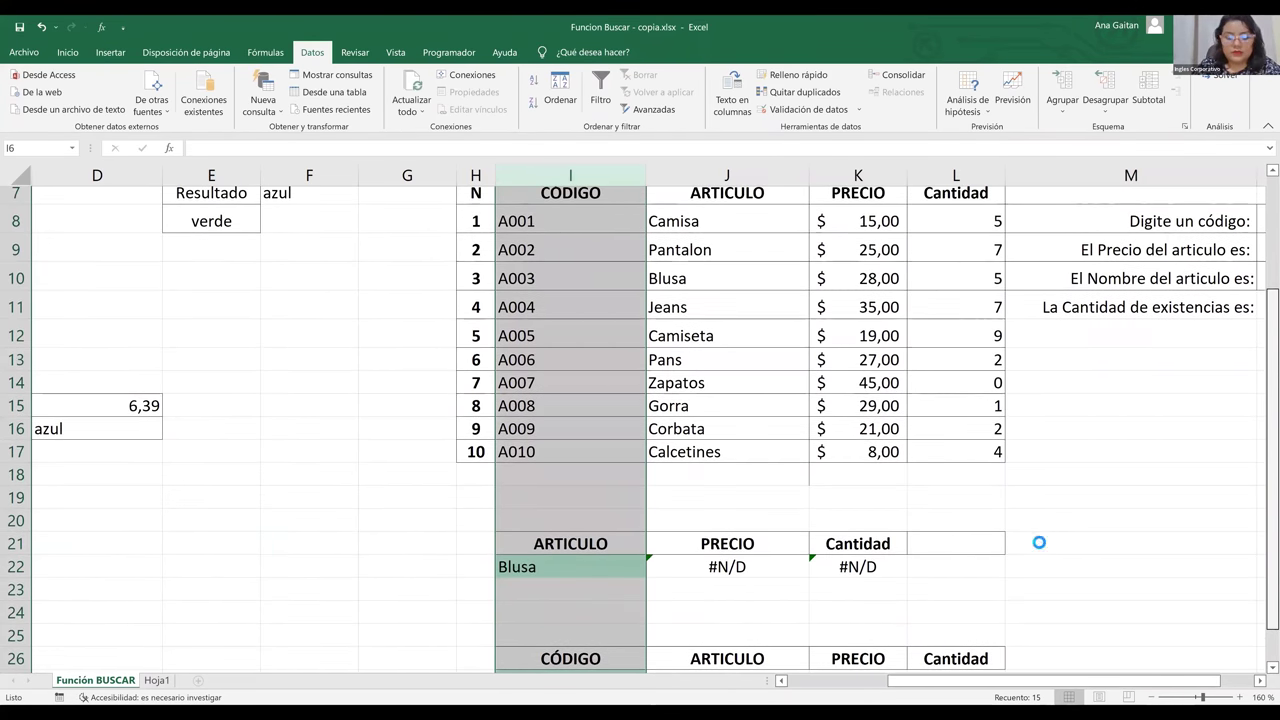
Step: Undo the code entry in I27, the sort of the article table and the BUSCAR formula in J27
{"action": "left_click", "coordinate": [1039, 542]}
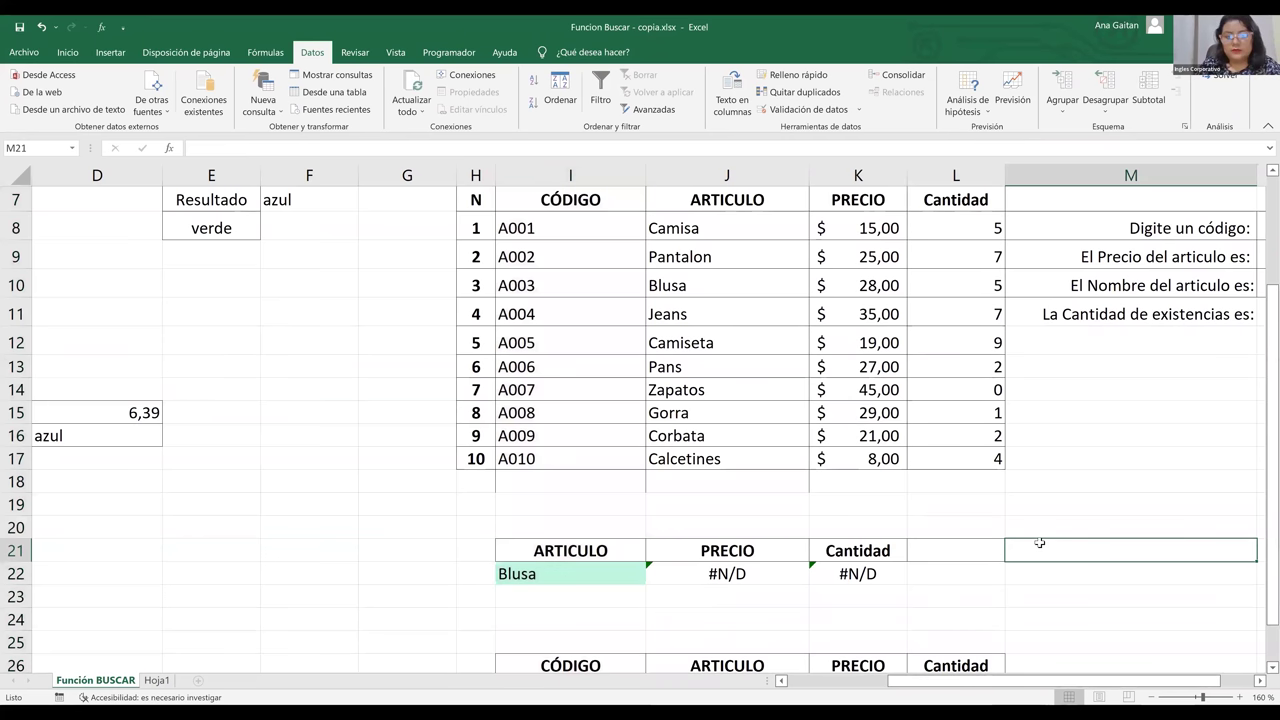
{"action": "key", "text": "ctrl+z"}
{"action": "key", "text": "ctrl+z"}
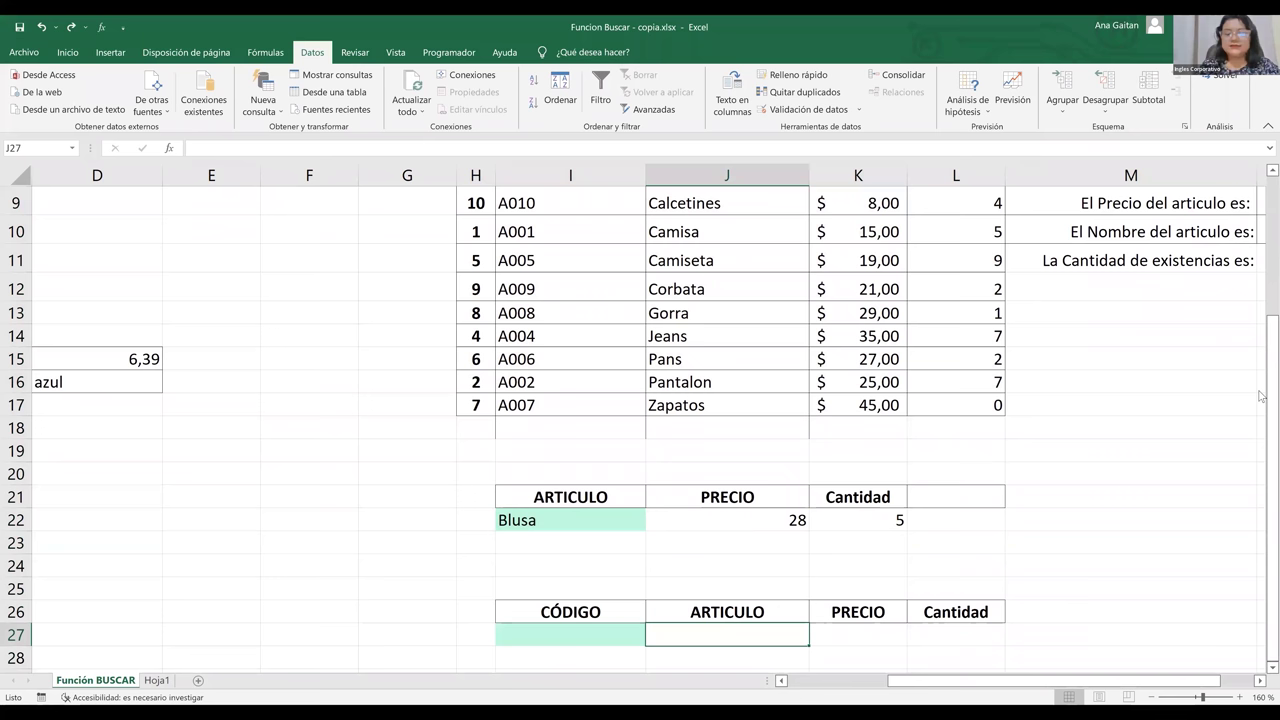
Step: Change the PRECIO header in J21 of the article query table to codigo
{"action": "scroll", "coordinate": [1260, 395], "scroll_direction": "up", "scroll_amount": 1}
{"action": "key", "text": "Up"}
{"action": "key", "text": "Up"}
{"action": "key", "text": "Up"}
{"action": "key", "text": "Up"}
{"action": "key", "text": "Up"}
{"action": "key", "text": "Up"}
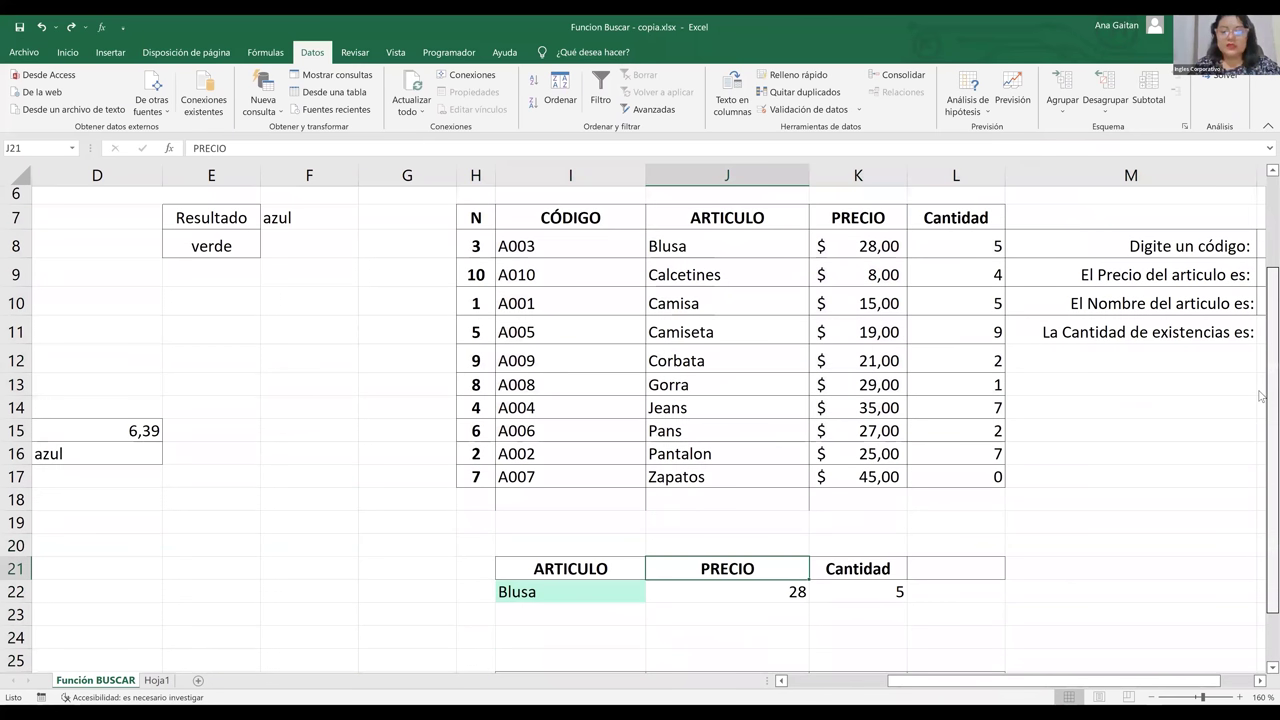
{"action": "type", "text": "codigo"}
{"action": "key", "text": "Return"}
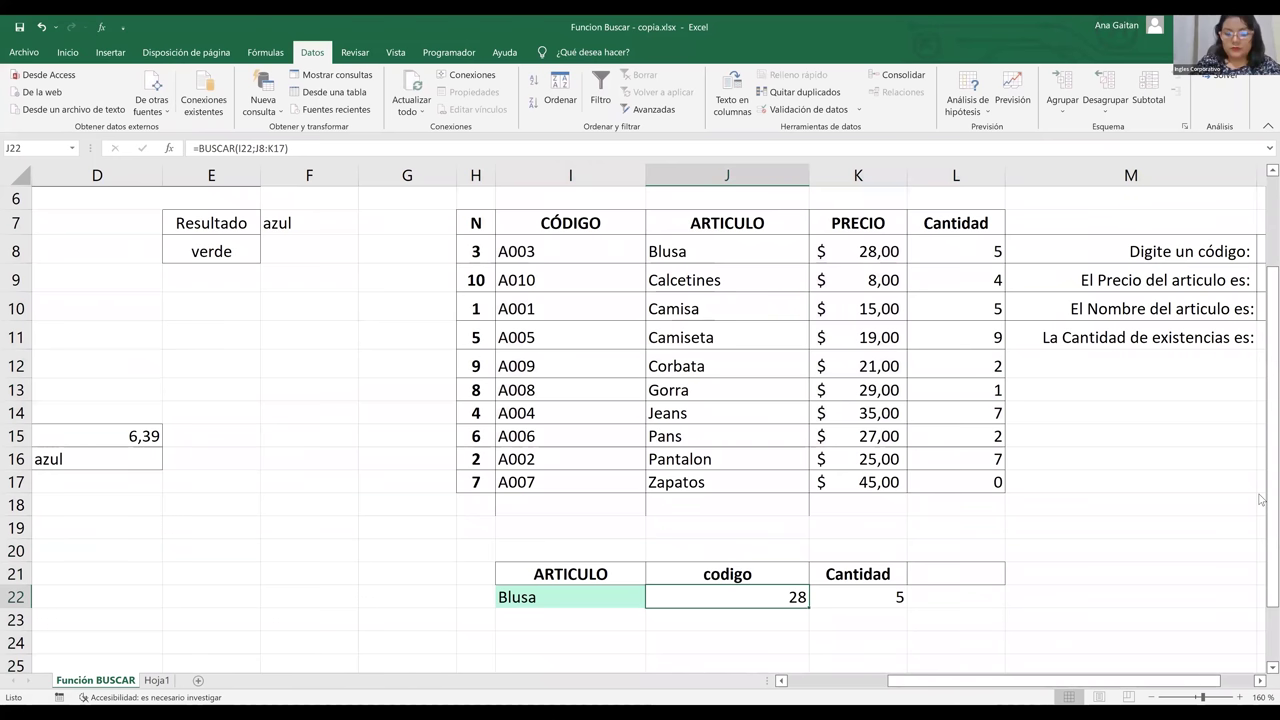
Step: Try the matrix form in J22 by replacing its formula with =BUSCAR(I22;I8:J17)
{"action": "key", "text": "BackSpace"}
{"action": "type", "text": "="}
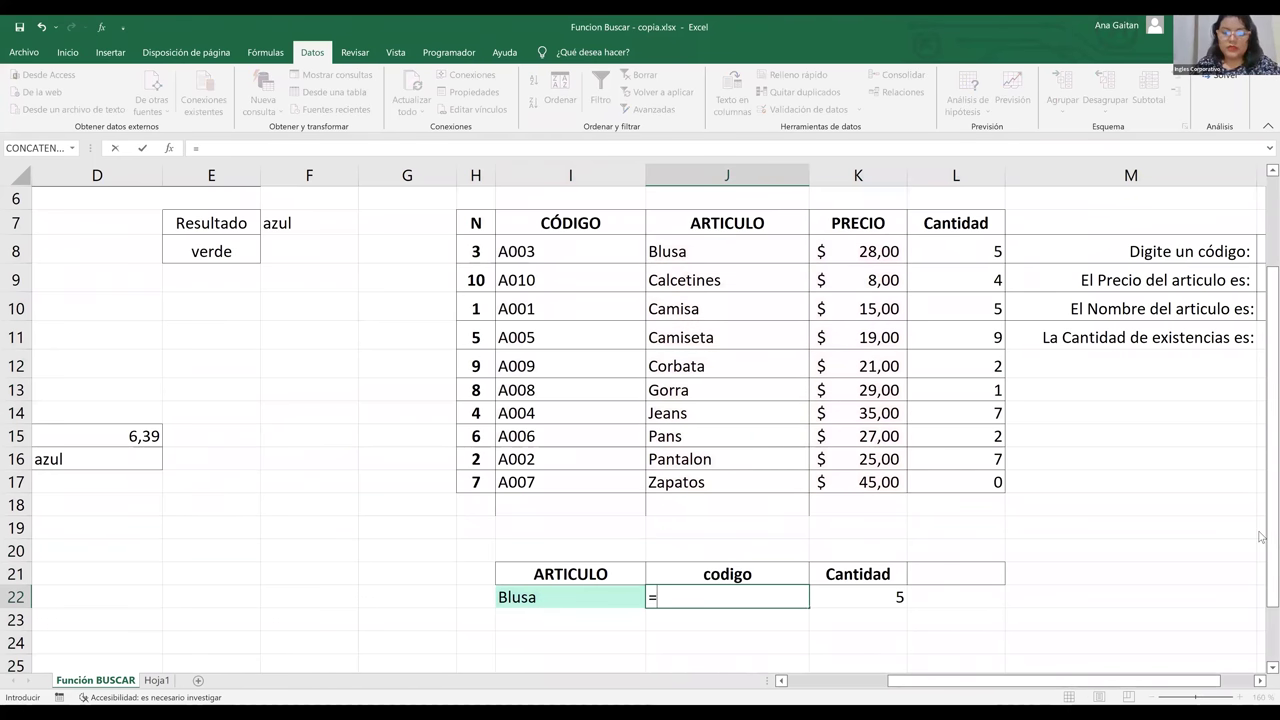
{"action": "type", "text": "buscar"}
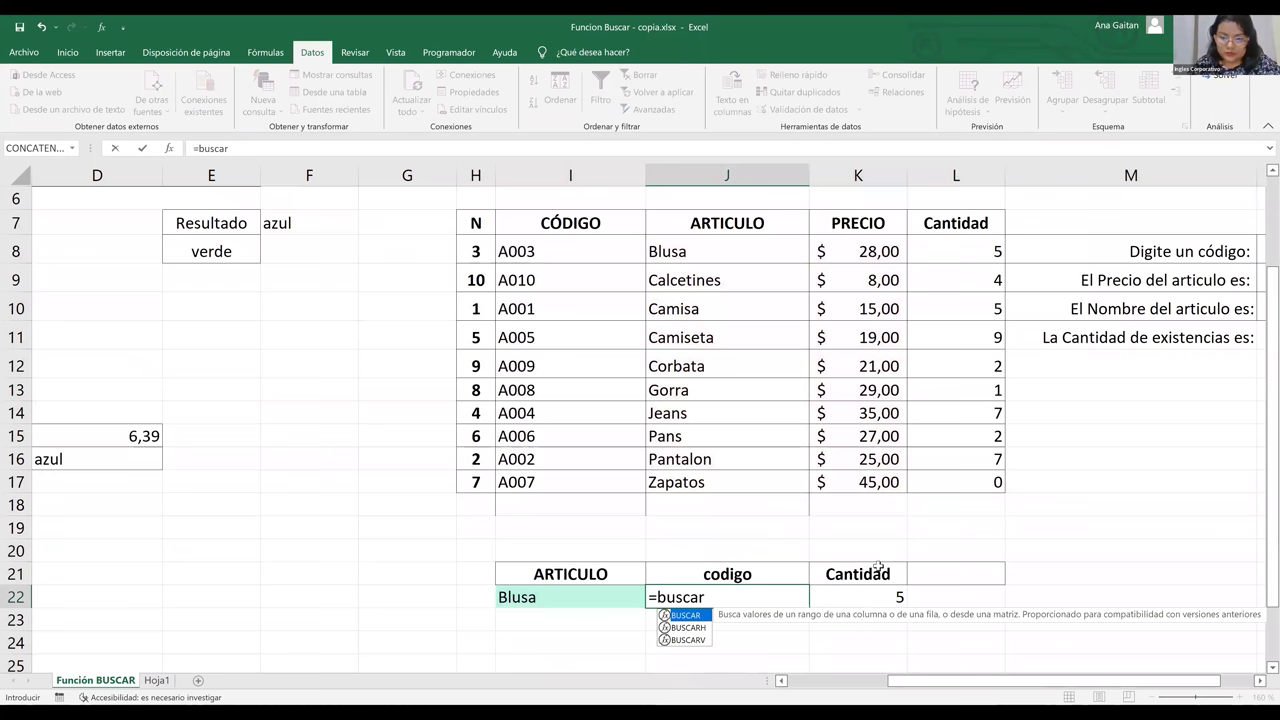
{"action": "type", "text": "("}
{"action": "left_click", "coordinate": [564, 597]}
{"action": "type", "text": ";"}
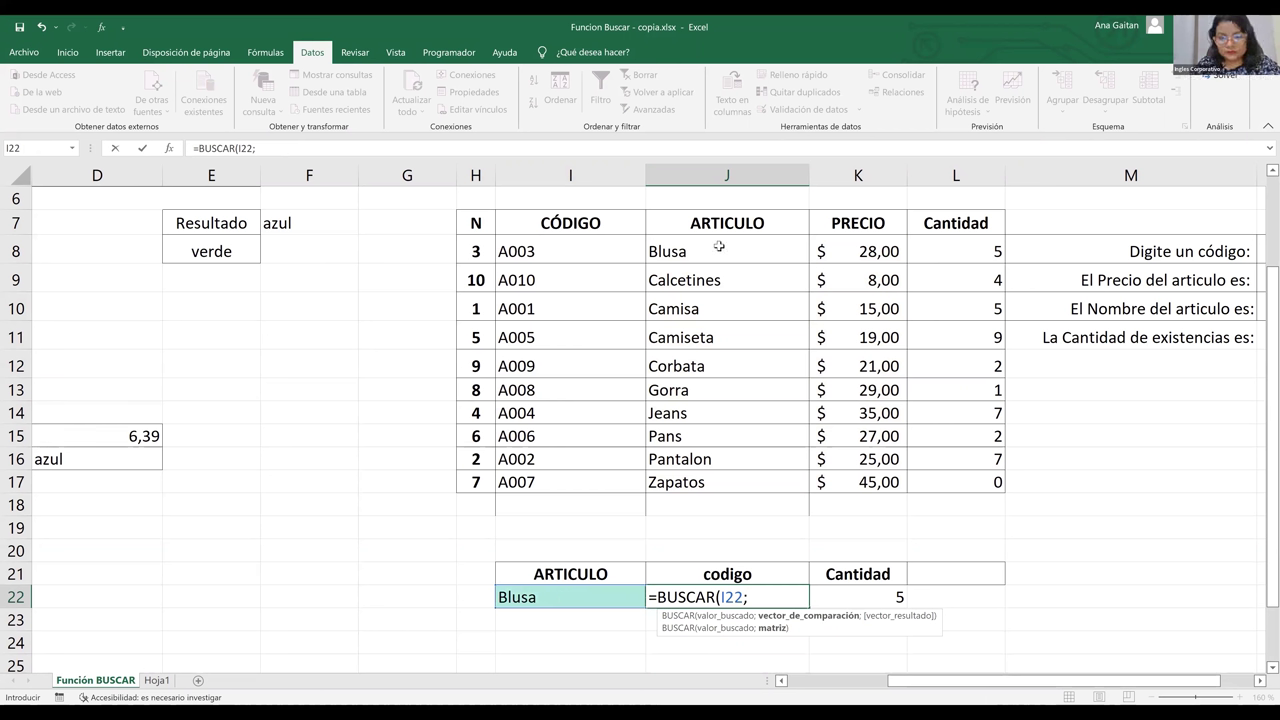
{"action": "left_click", "coordinate": [717, 254]}
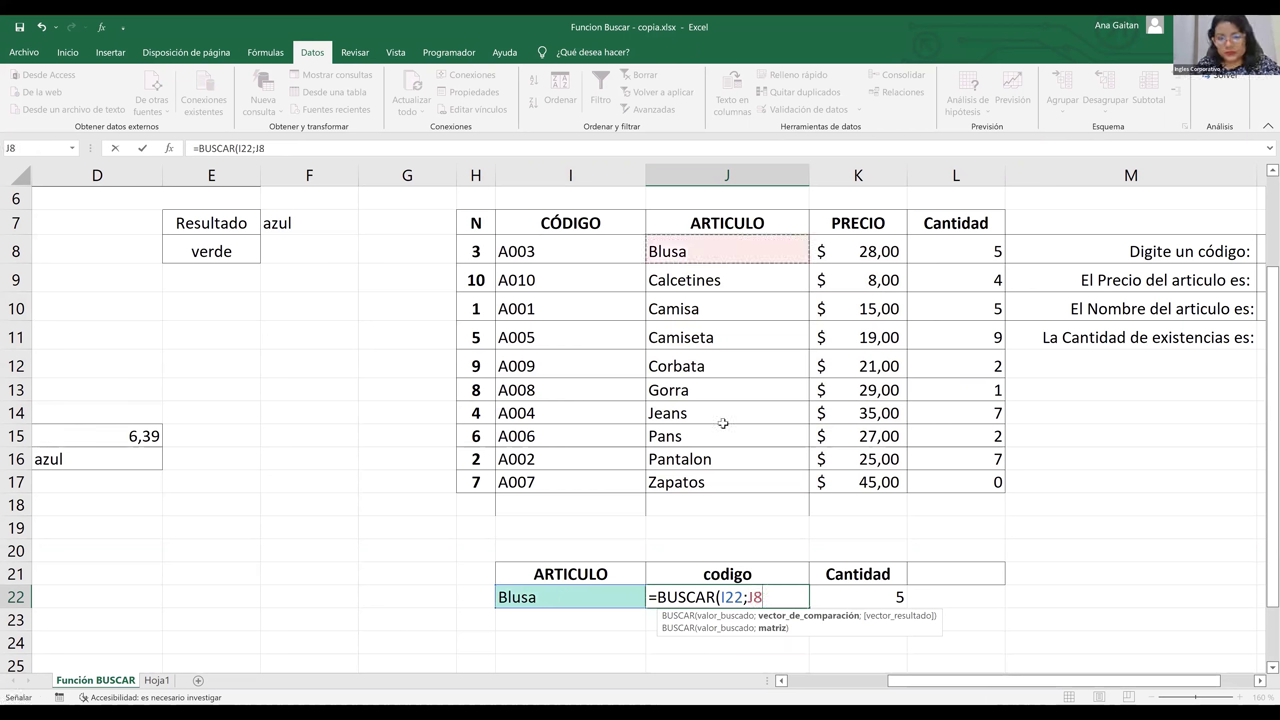
{"action": "left_click", "coordinate": [723, 487], "text": "shift"}
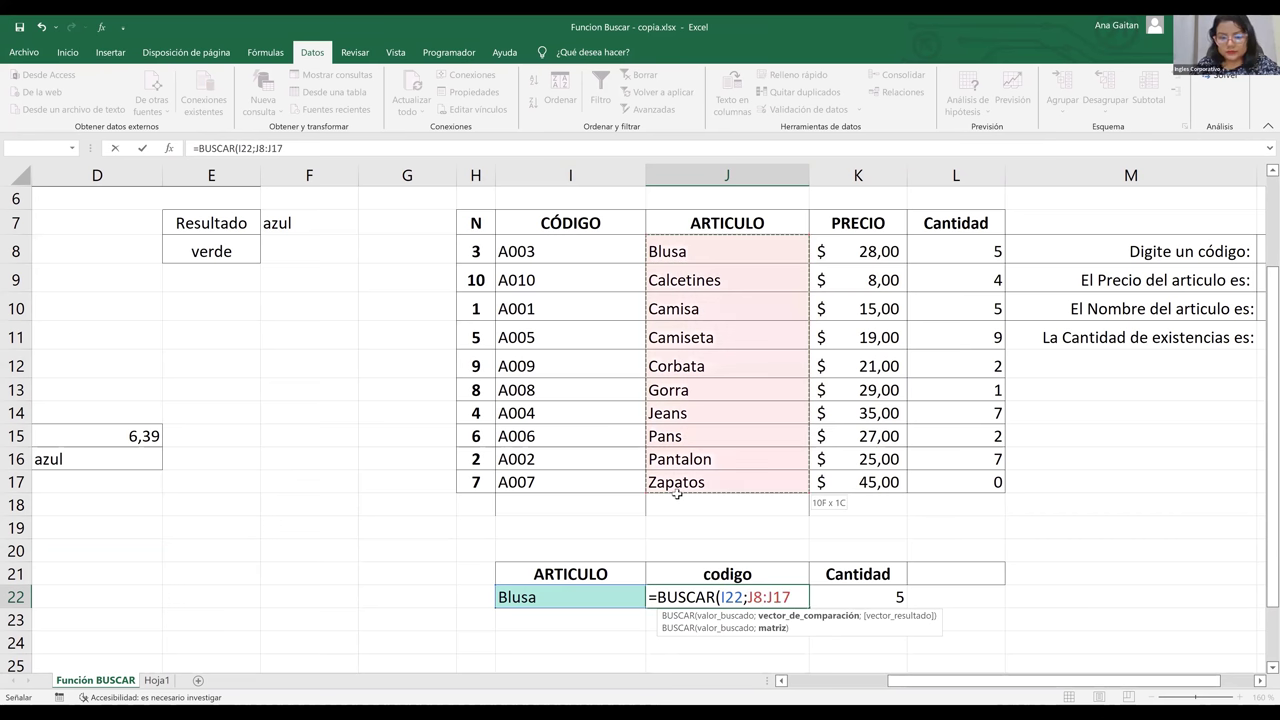
{"action": "left_click", "coordinate": [593, 484], "text": "shift"}
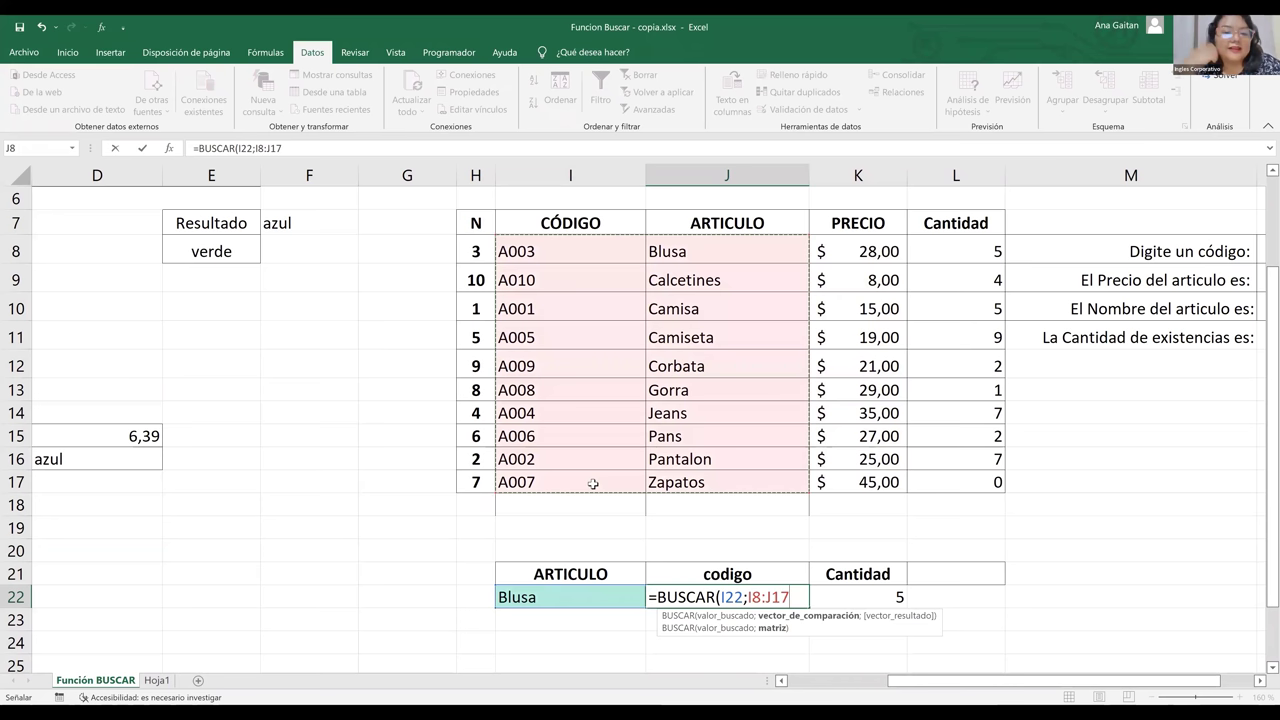
{"action": "type", "text": ")"}
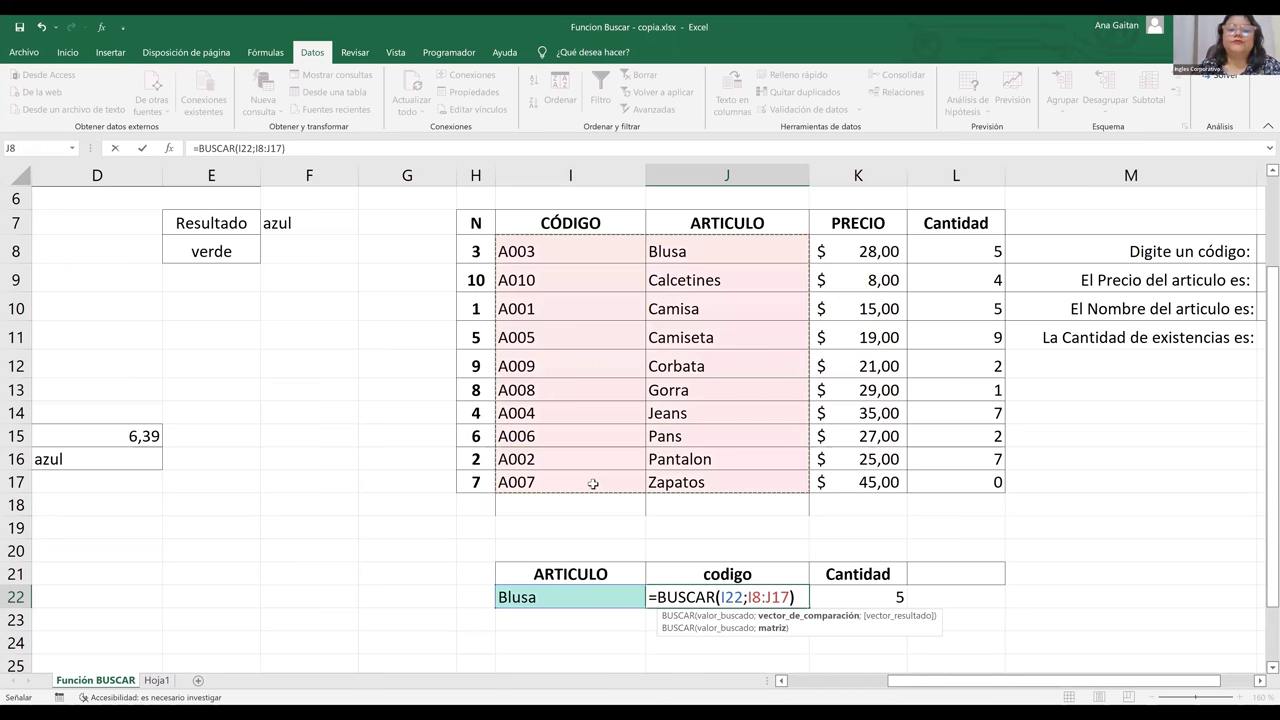
{"action": "key", "text": "Return"}
Step: Re-enter Blusa in I22 and compare the J22 result with that article's code in the table's first row
{"action": "left_click", "coordinate": [591, 597]}
{"action": "key", "text": "Delete"}
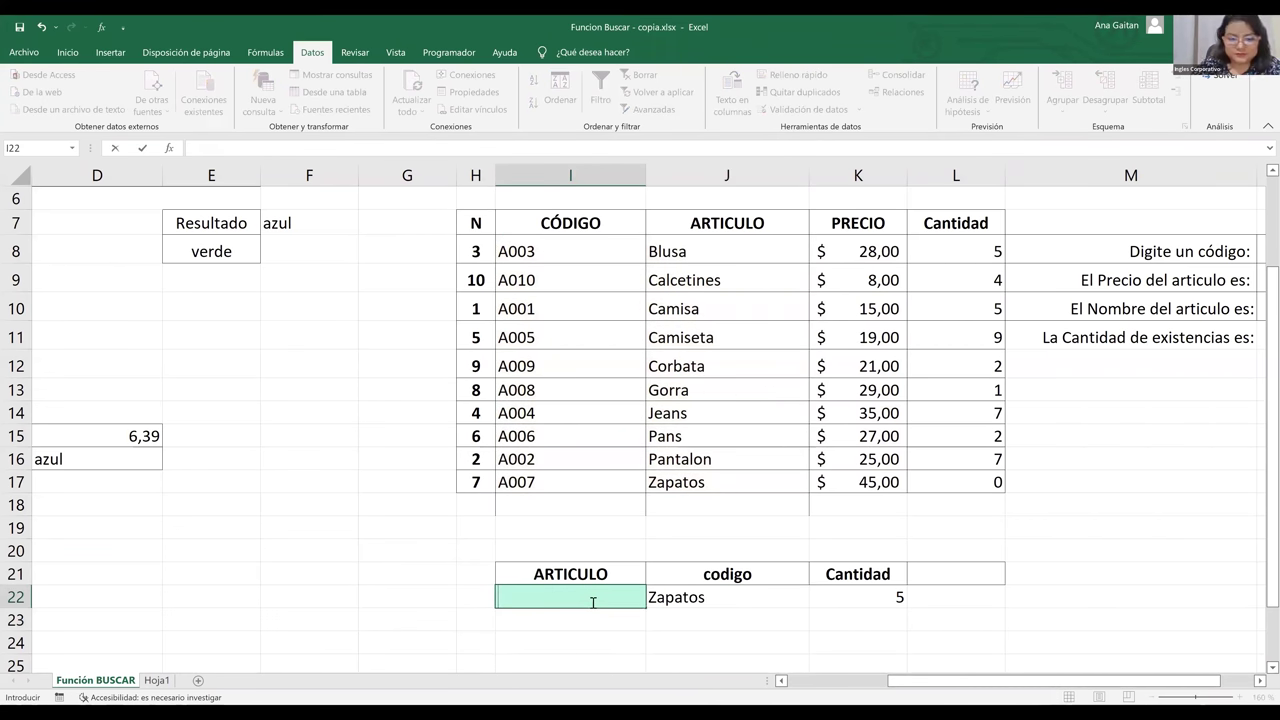
{"action": "type", "text": "Blusa"}
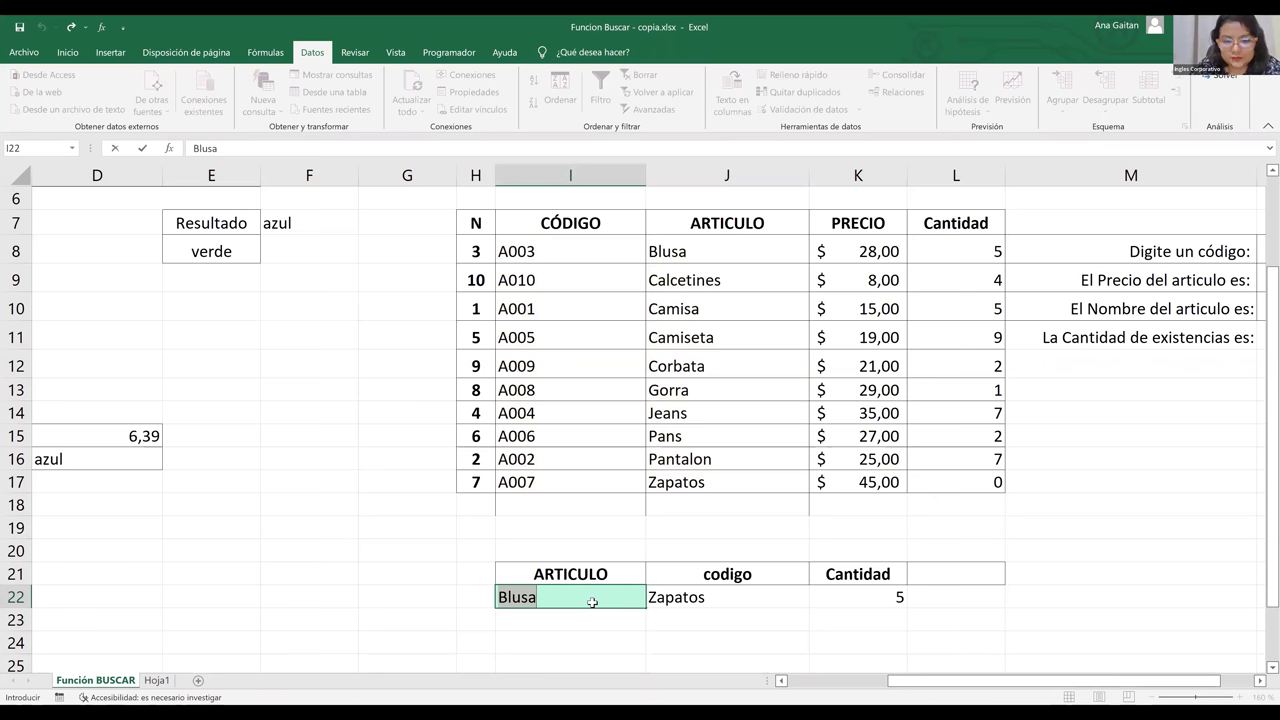
{"action": "key", "text": "Return"}
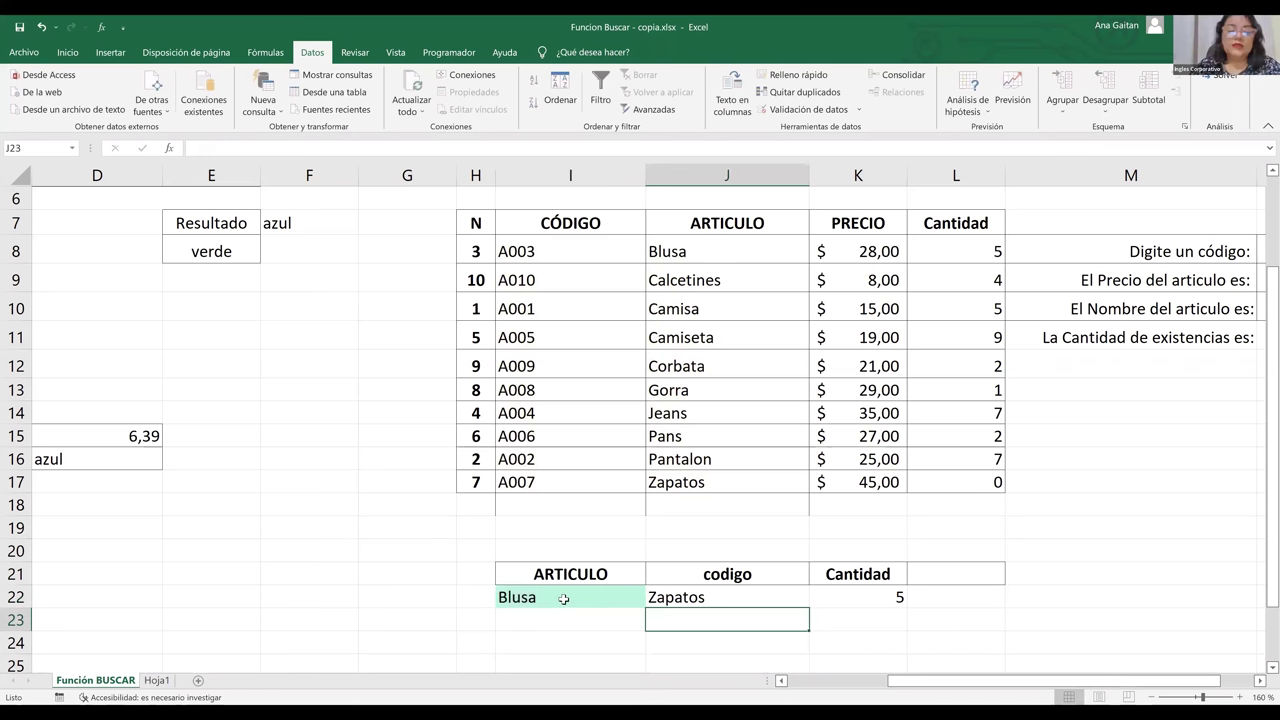
{"action": "left_click", "coordinate": [564, 598]}
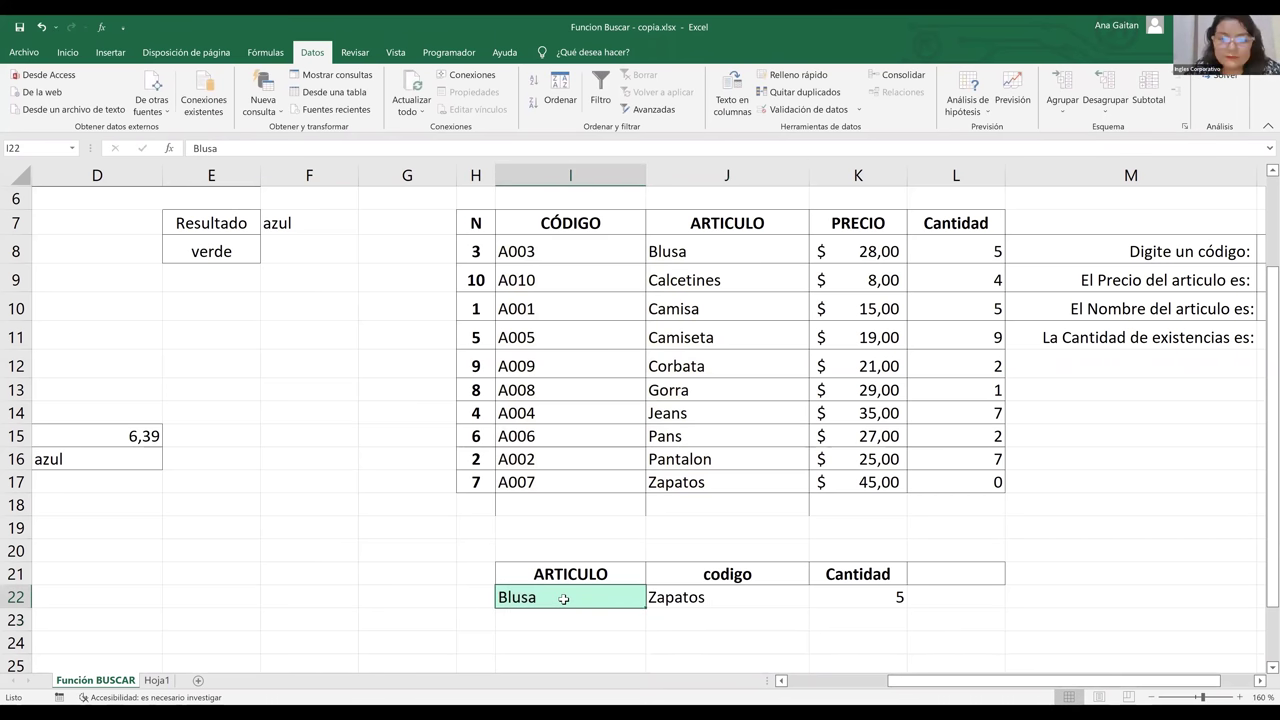
{"action": "left_click", "coordinate": [712, 251]}
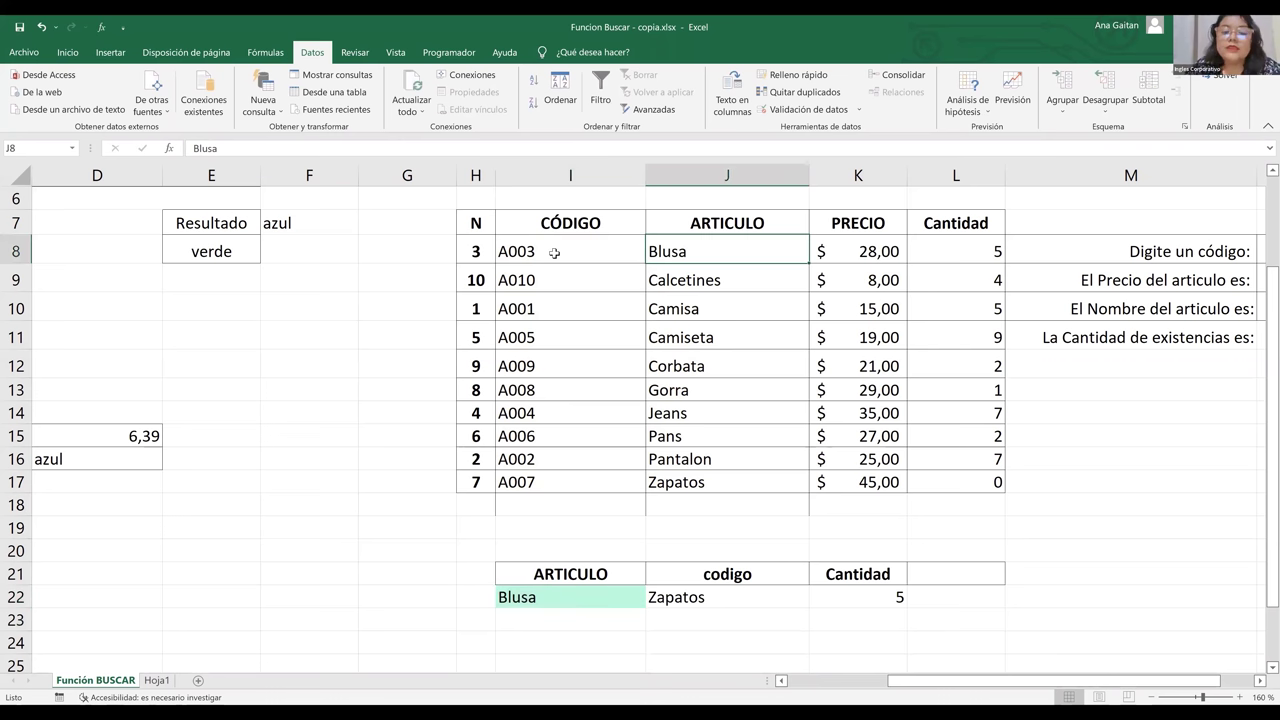
{"action": "left_click", "coordinate": [549, 253]}
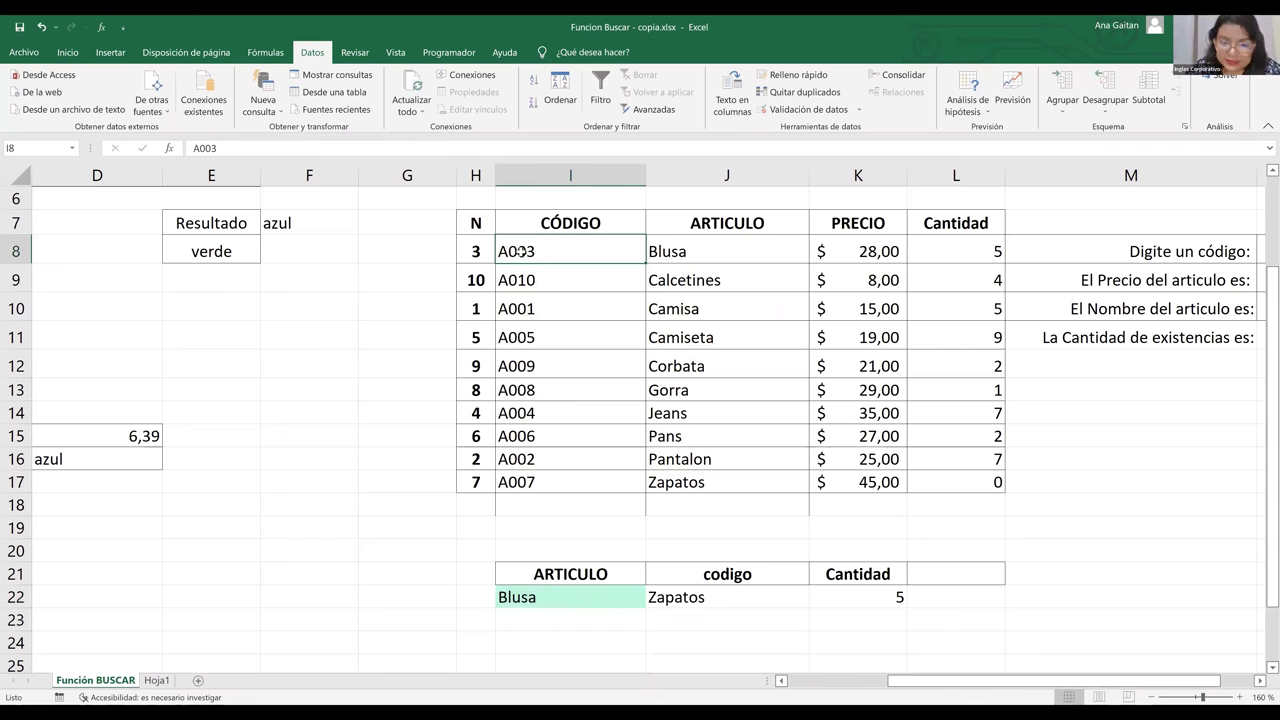
Step: Clear the matrix-form formula from J22 and the article from I22
{"action": "left_click", "coordinate": [713, 597]}
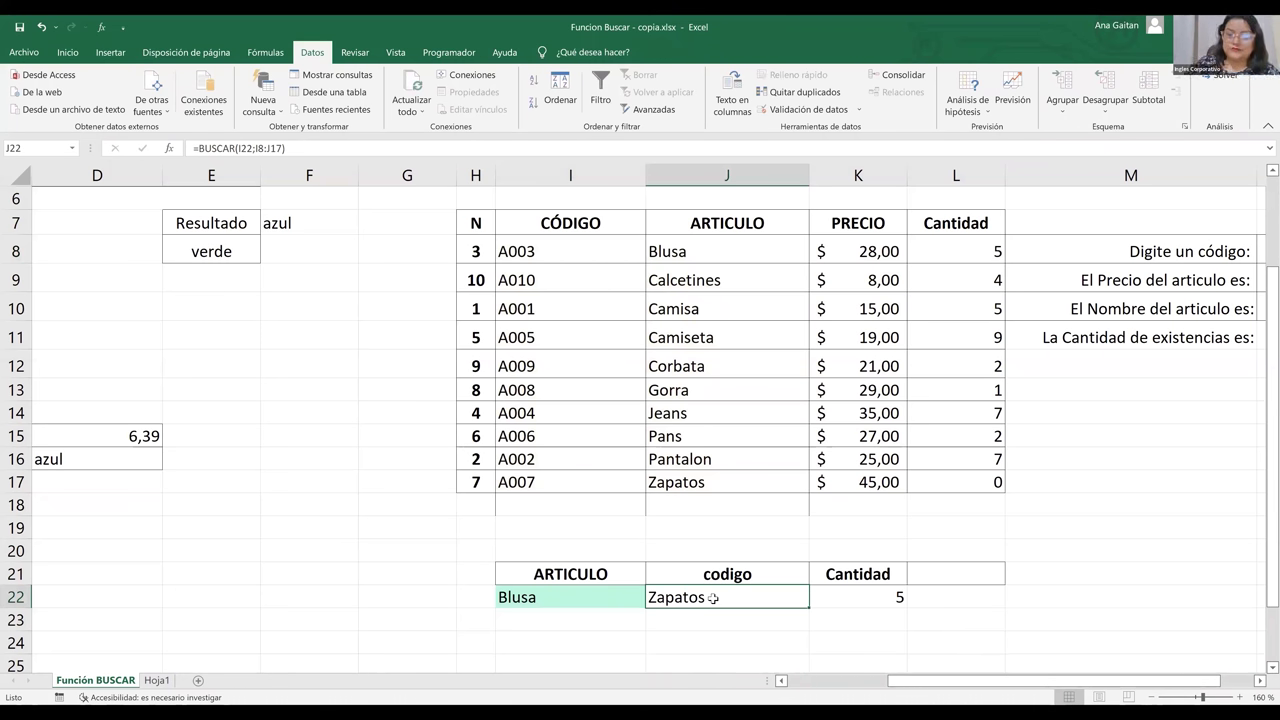
{"action": "key", "text": "BackSpace"}
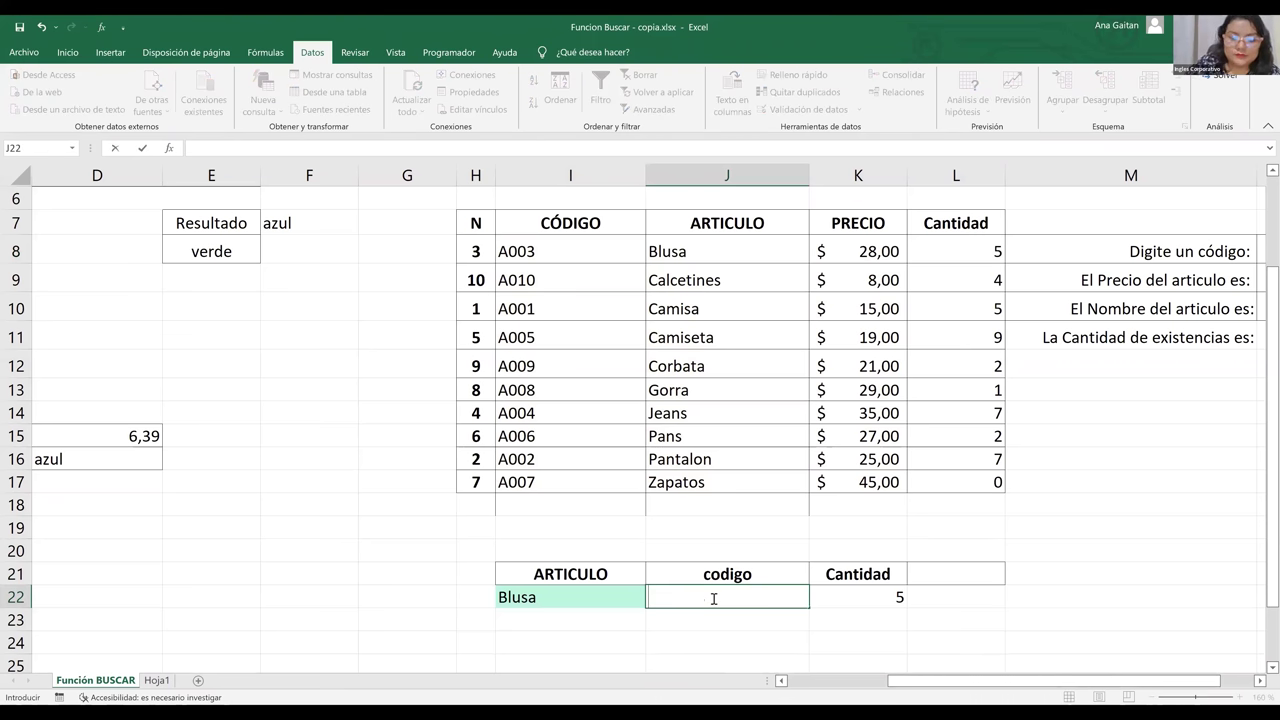
{"action": "left_click", "coordinate": [585, 598]}
{"action": "key", "text": "BackSpace"}
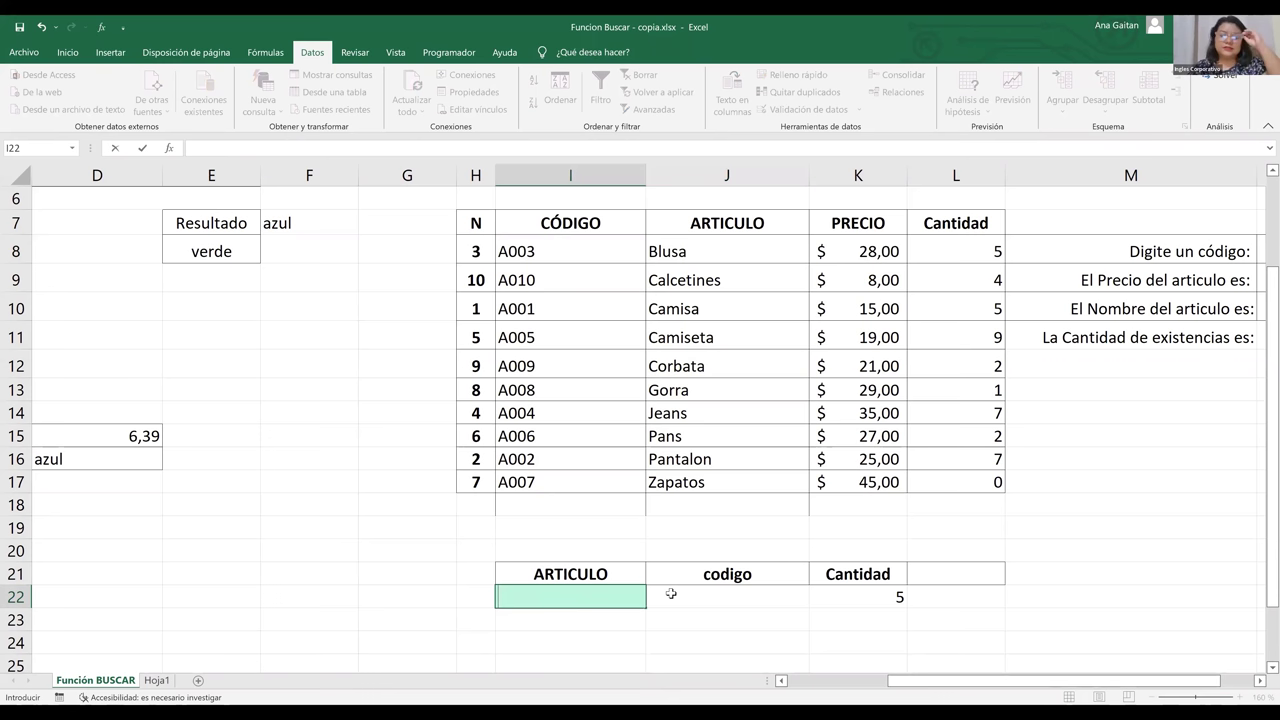
Step: Start a BUSCAR formula in J22 with I22 as the lookup value and J8:J17 as the comparison vector
{"action": "left_click", "coordinate": [671, 594]}
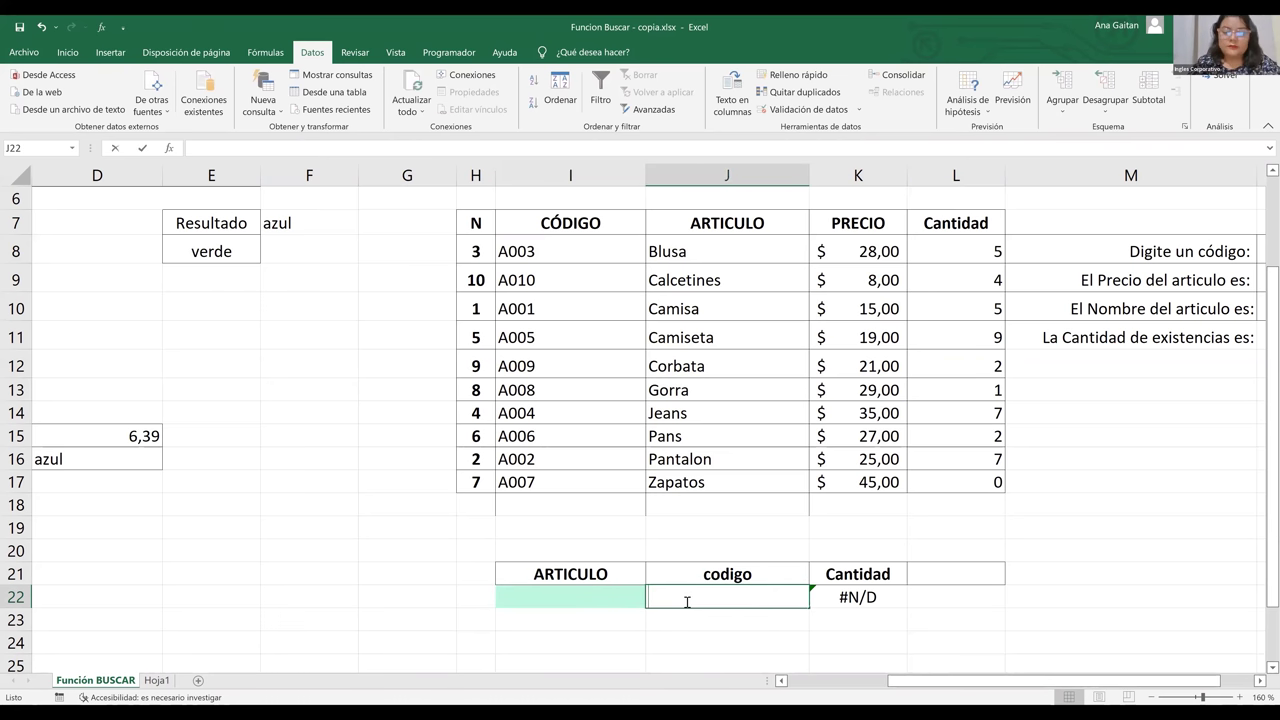
{"action": "type", "text": "="}
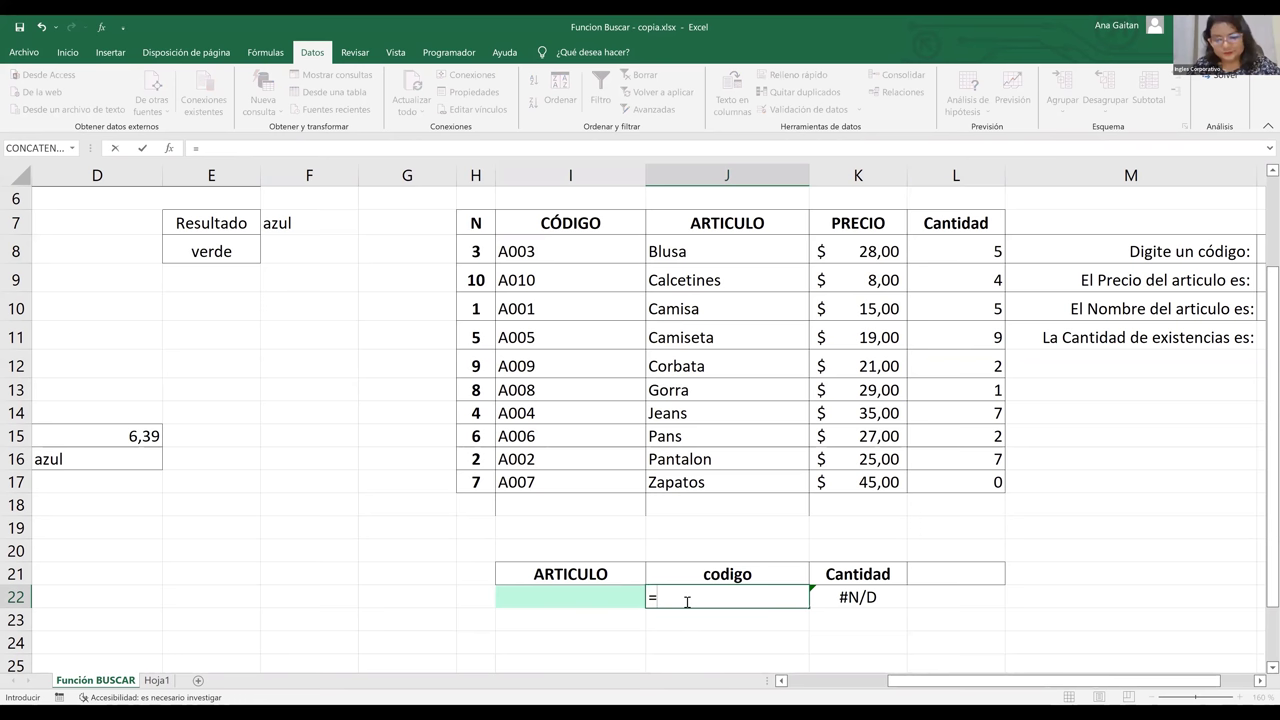
{"action": "type", "text": "buscar"}
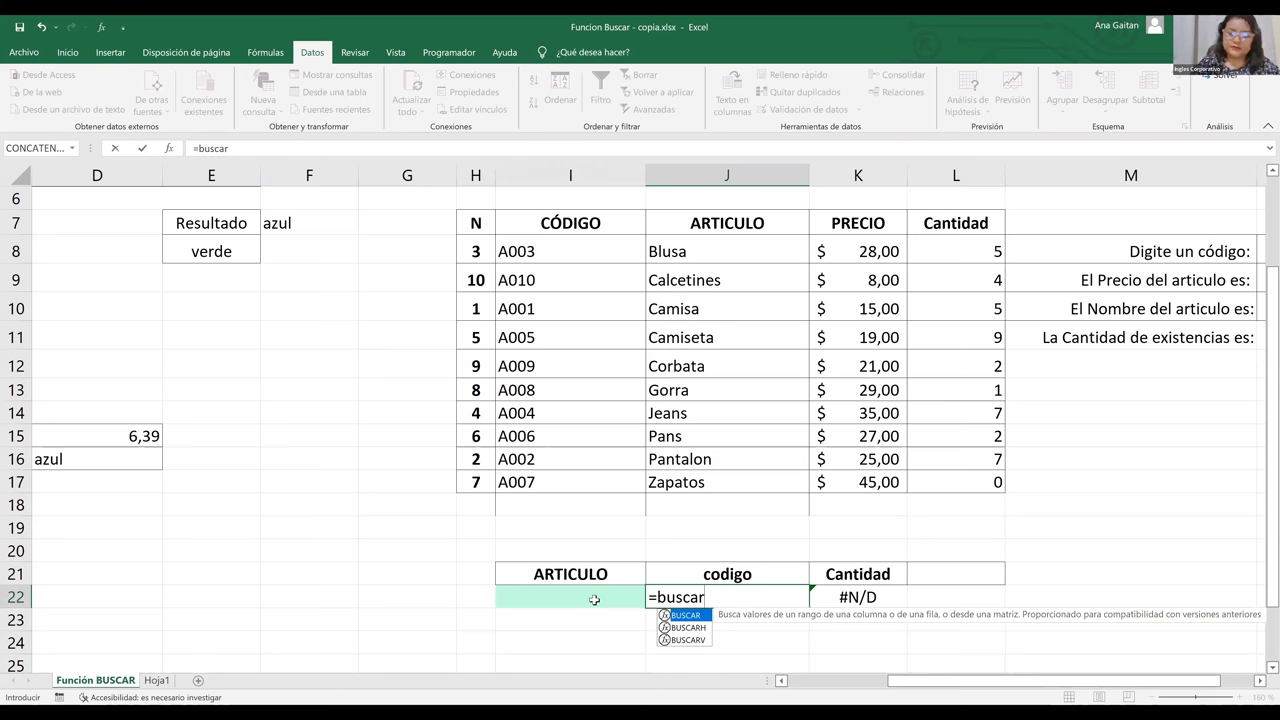
{"action": "double_click", "coordinate": [686, 615]}
{"action": "key", "text": "Left"}
{"action": "type", "text": ";"}
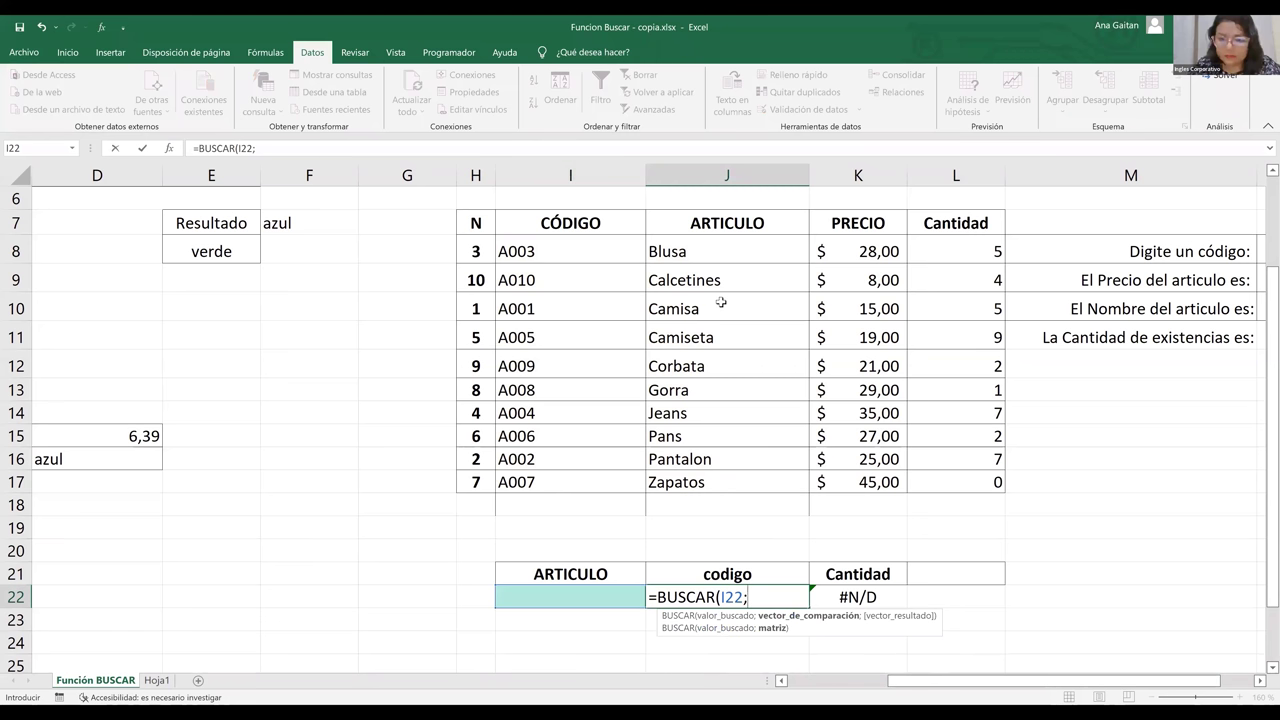
{"action": "left_click", "coordinate": [715, 251]}
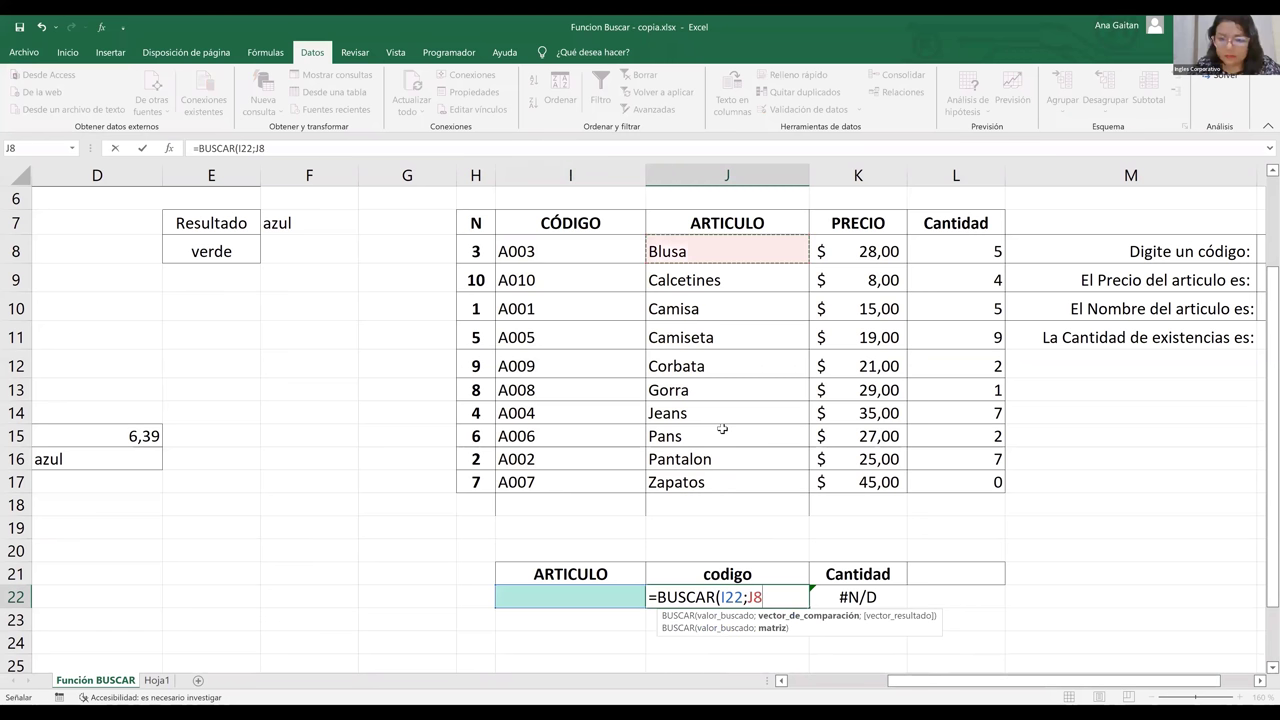
{"action": "left_click", "coordinate": [720, 485], "text": "shift"}
{"action": "type", "text": ";"}
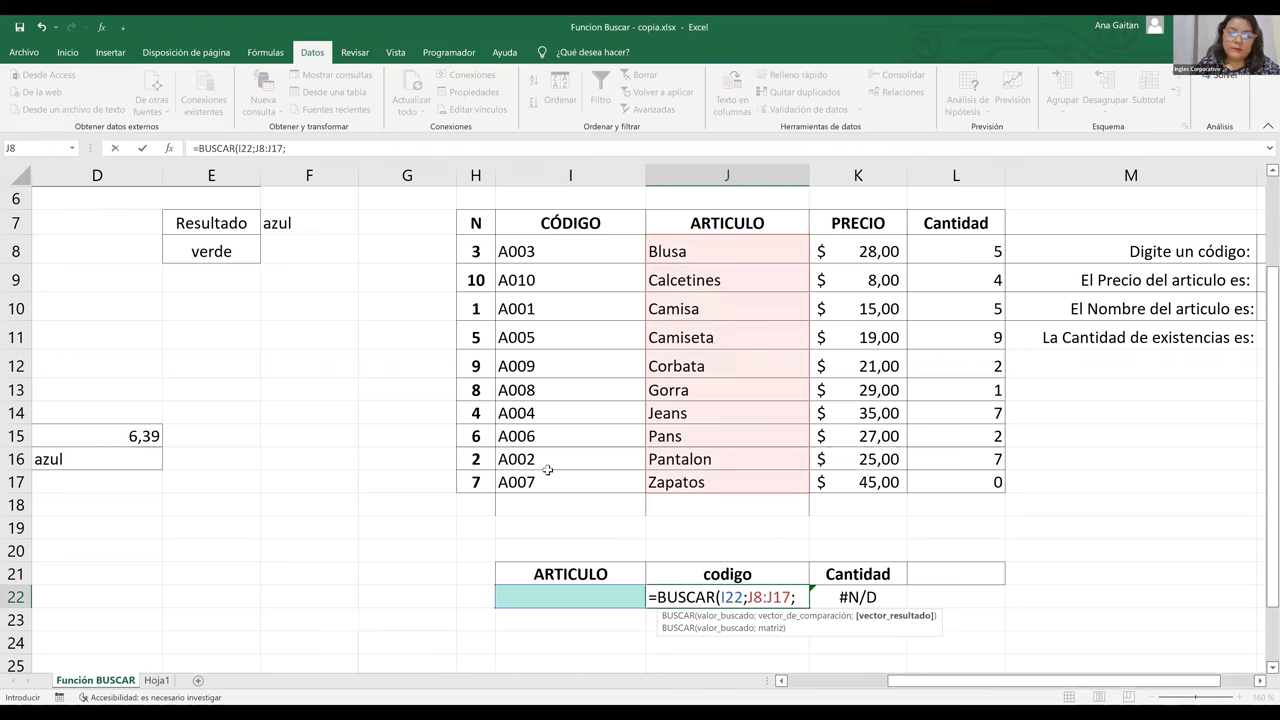
Step: Complete the J22 formula with the code range I8:I17 as the result vector, giving =BUSCAR(I22;J8:J17;I8:I17)
{"action": "left_click_drag", "start_coordinate": [548, 469], "coordinate": [527, 246]}
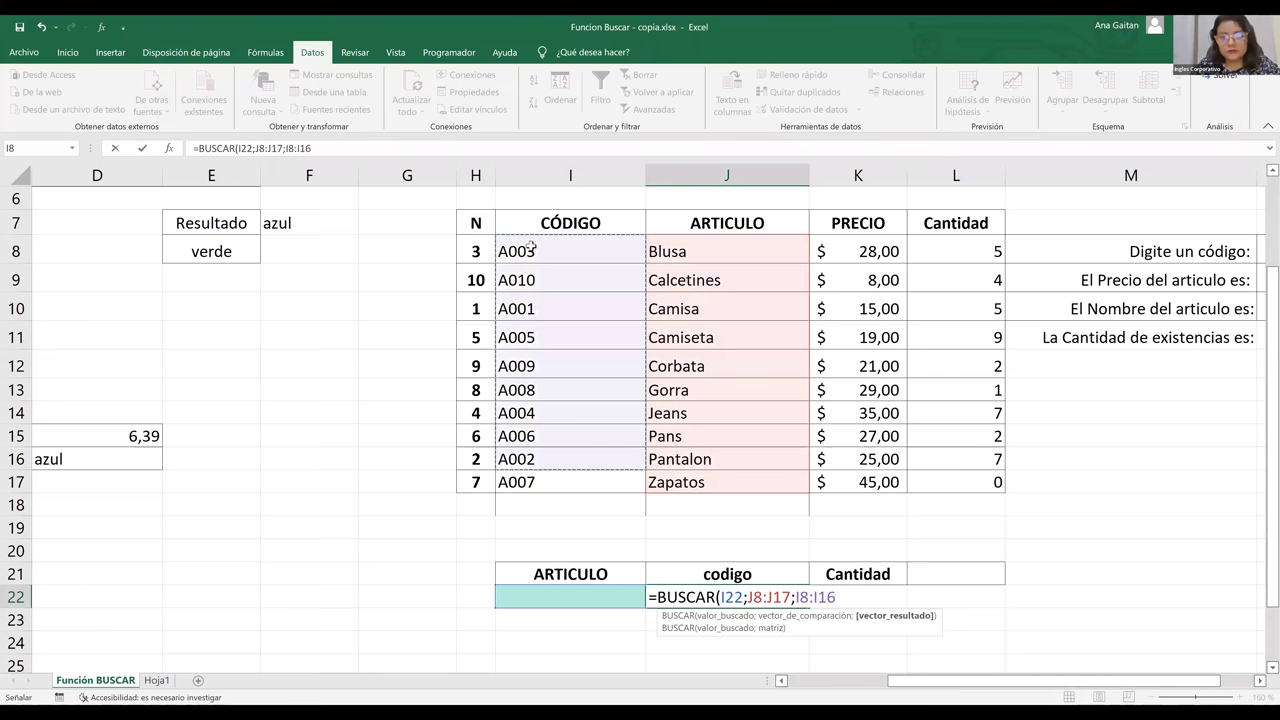
{"action": "left_click", "coordinate": [535, 460]}
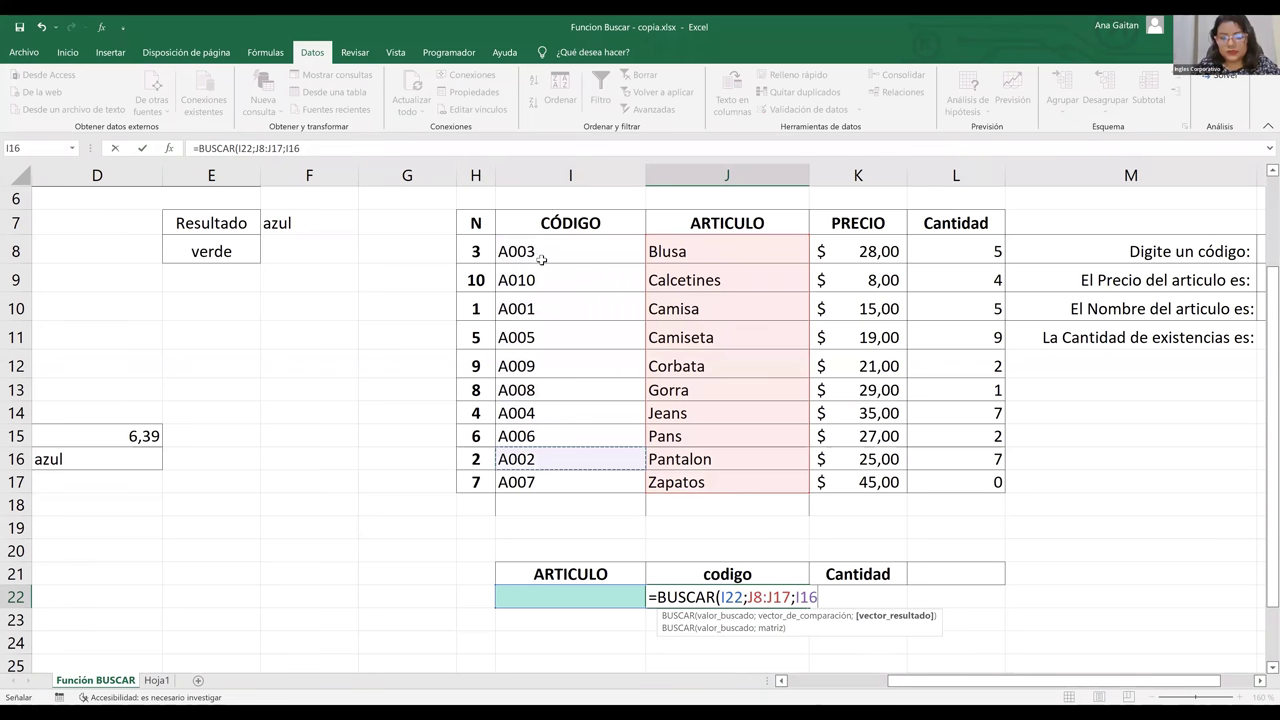
{"action": "left_click_drag", "start_coordinate": [535, 460], "coordinate": [536, 482]}
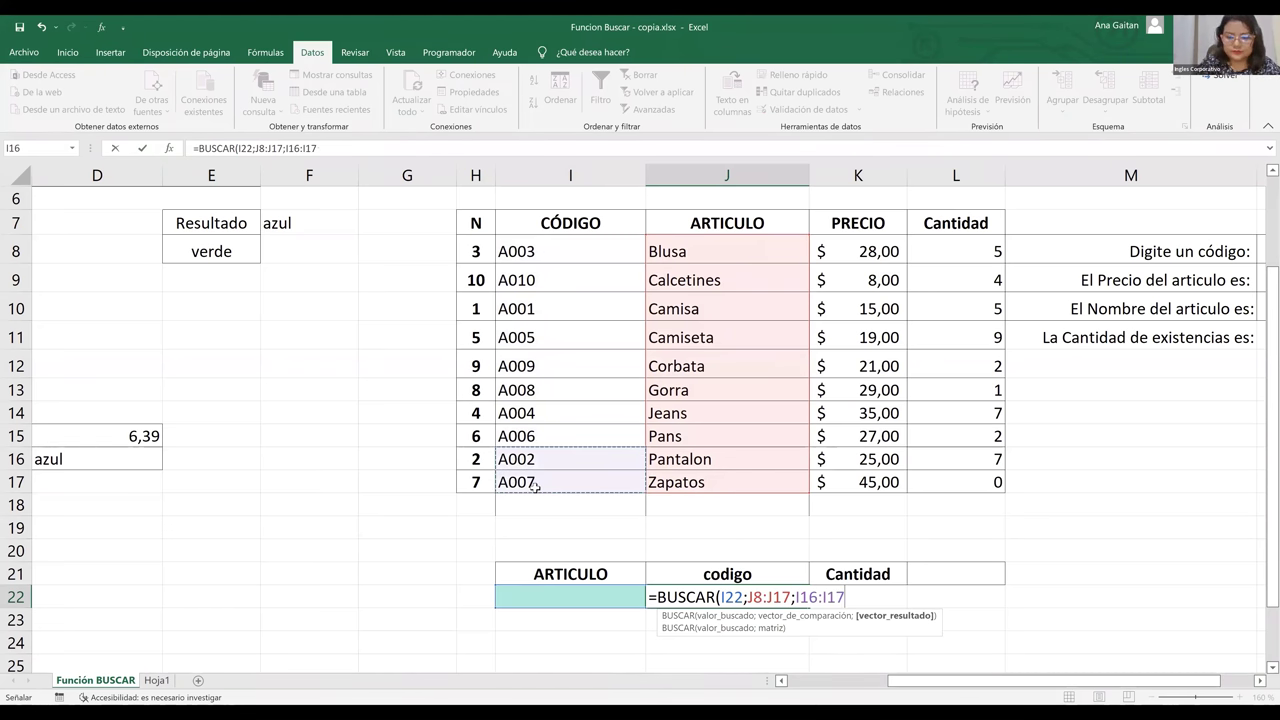
{"action": "key", "text": "Up"}
{"action": "key", "text": "Up"}
{"action": "key", "text": "Up"}
{"action": "key", "text": "Up"}
{"action": "key", "text": "Up"}
{"action": "key", "text": "Up"}
{"action": "key", "text": "Up"}
{"action": "key", "text": "Up"}
{"action": "left_click", "coordinate": [535, 484], "text": "shift"}
{"action": "type", "text": ")"}
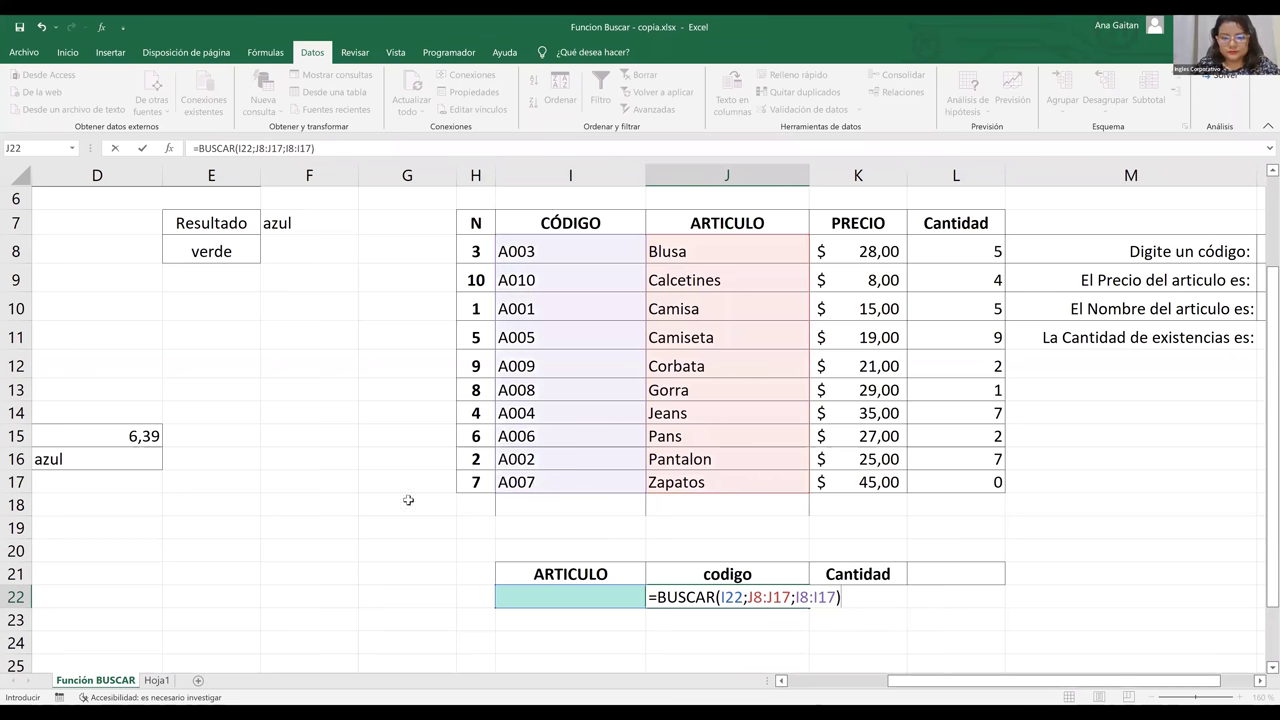
{"action": "key", "text": "Return"}
Step: Enter Blusa in I22 to test the code lookup by article
{"action": "left_click", "coordinate": [559, 595]}
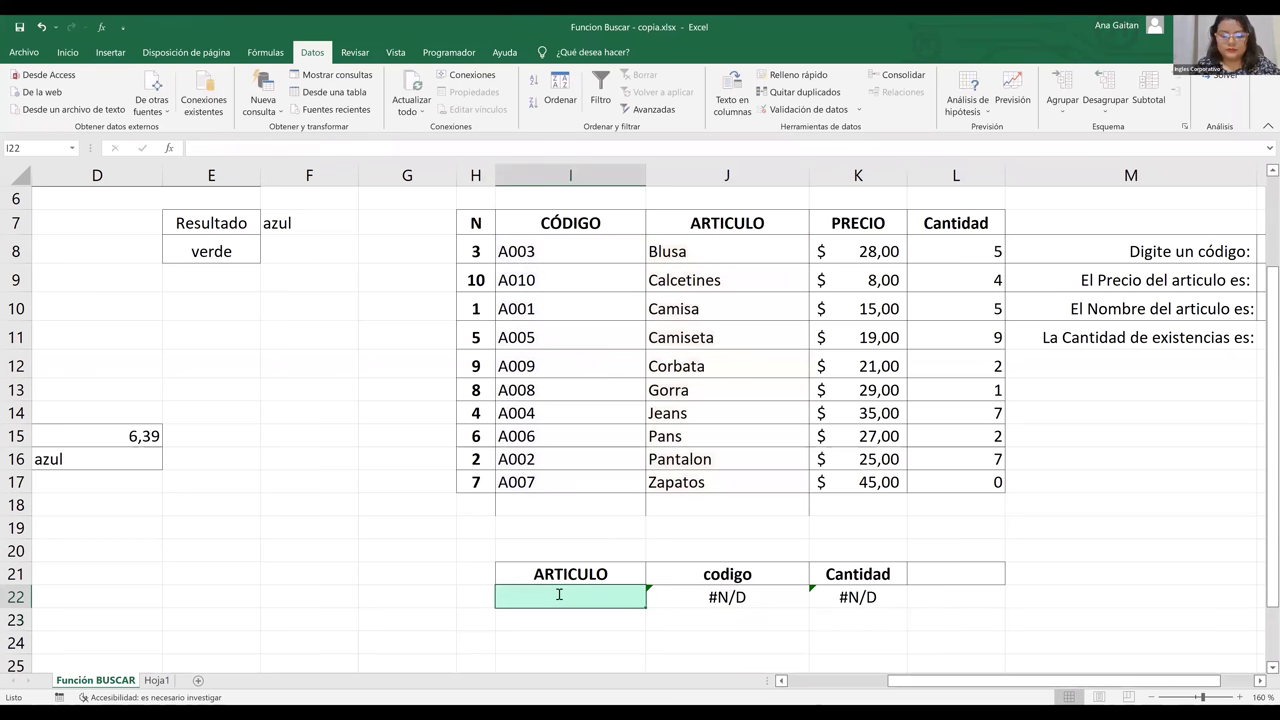
{"action": "type", "text": "Blusa"}
{"action": "key", "text": "Return"}
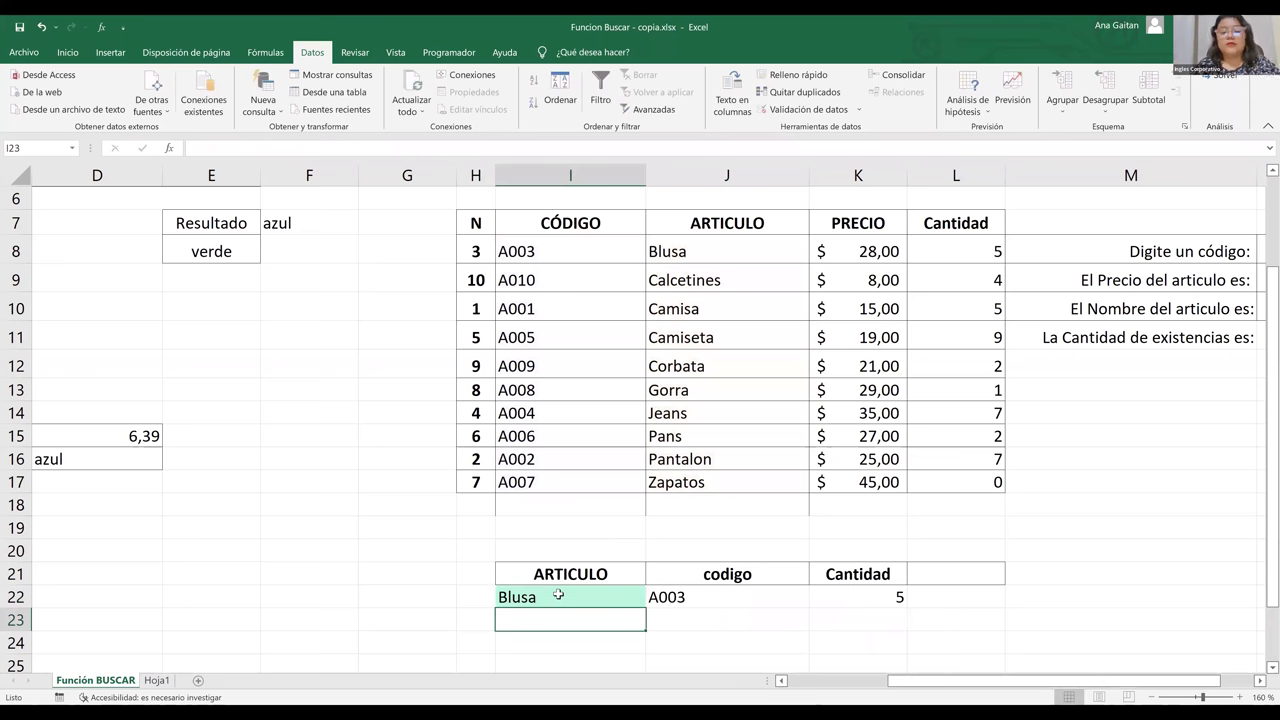
Step: Review the J22 formula and codigo header against the table's CÓDIGO range I8:I17 and ARTICULO range J8:J17
{"action": "left_click", "coordinate": [697, 595]}
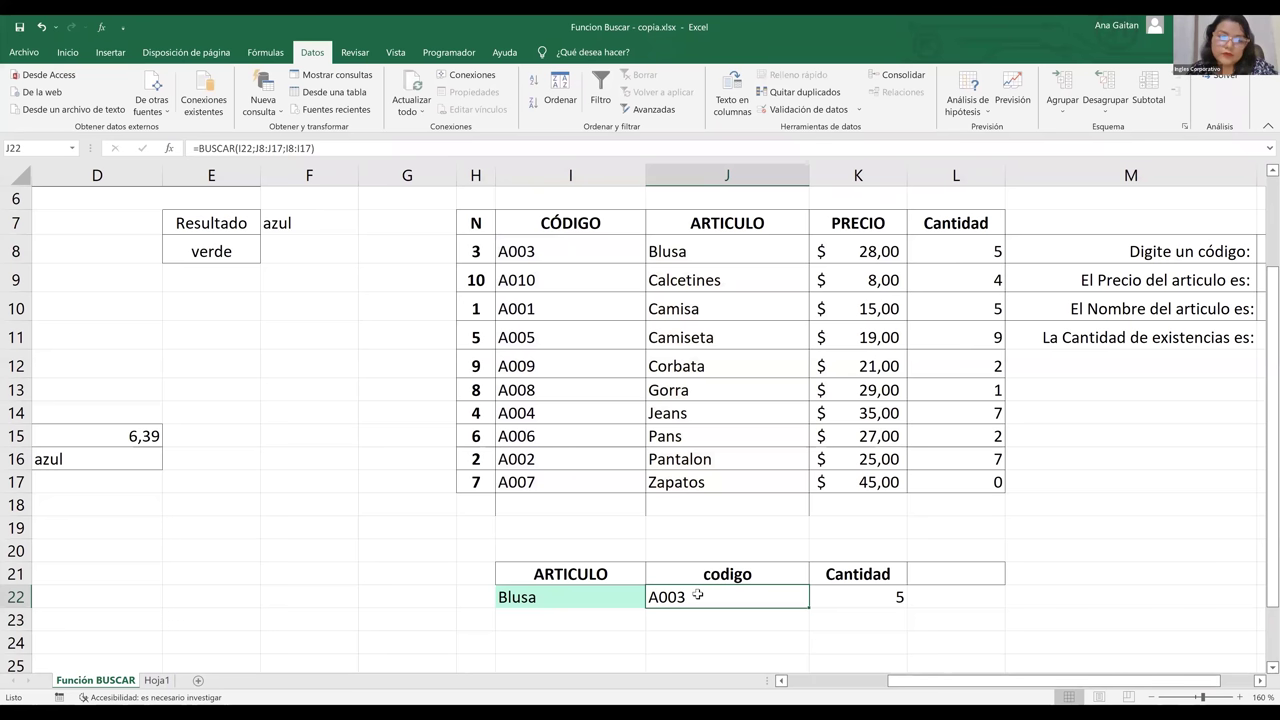
{"action": "left_click", "coordinate": [768, 575]}
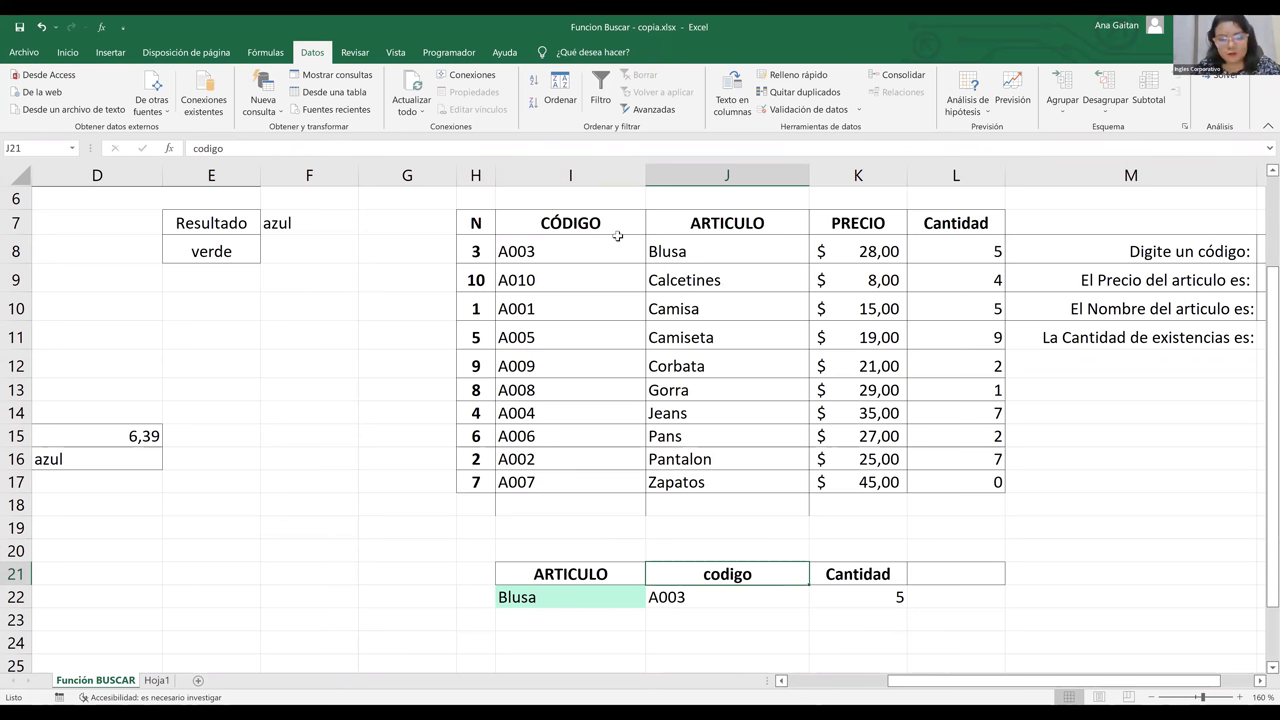
{"action": "left_click_drag", "start_coordinate": [562, 247], "coordinate": [605, 477]}
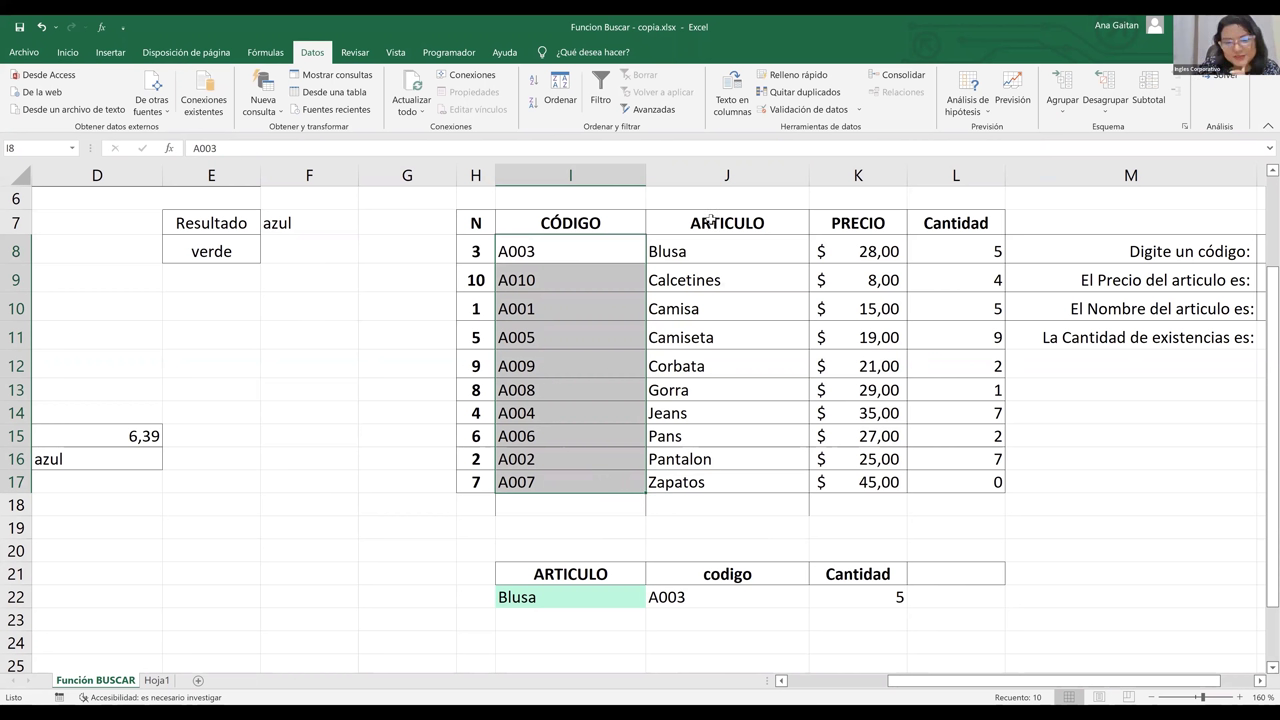
{"action": "left_click", "coordinate": [722, 170]}
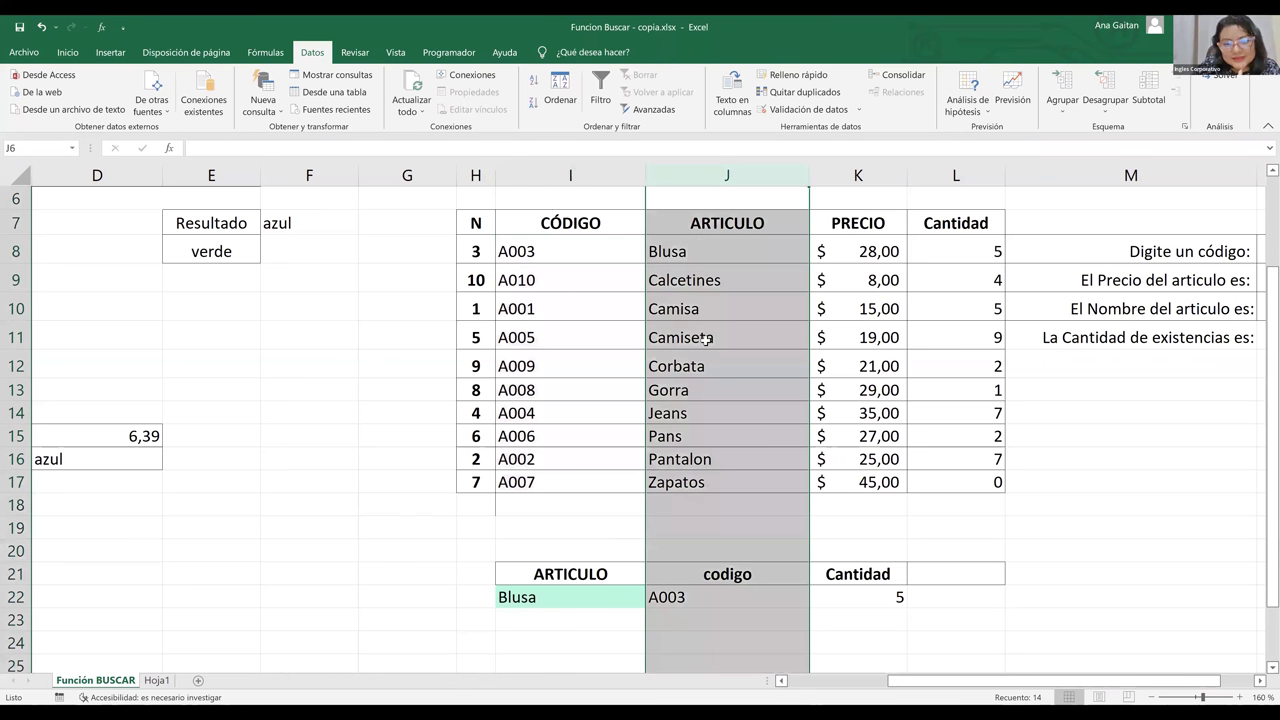
{"action": "left_click_drag", "start_coordinate": [680, 251], "coordinate": [690, 482]}
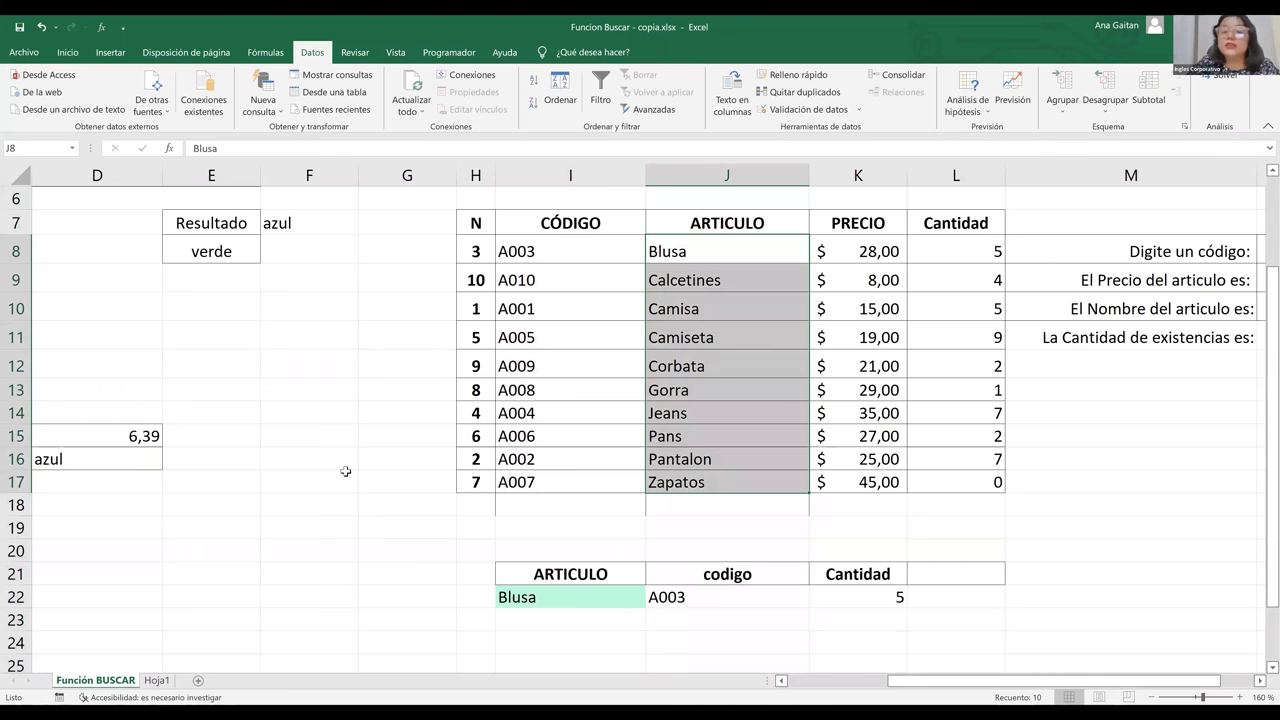
Step: Sort the article table H7:L17 back into ascending order by N
{"action": "left_click", "coordinate": [702, 596]}
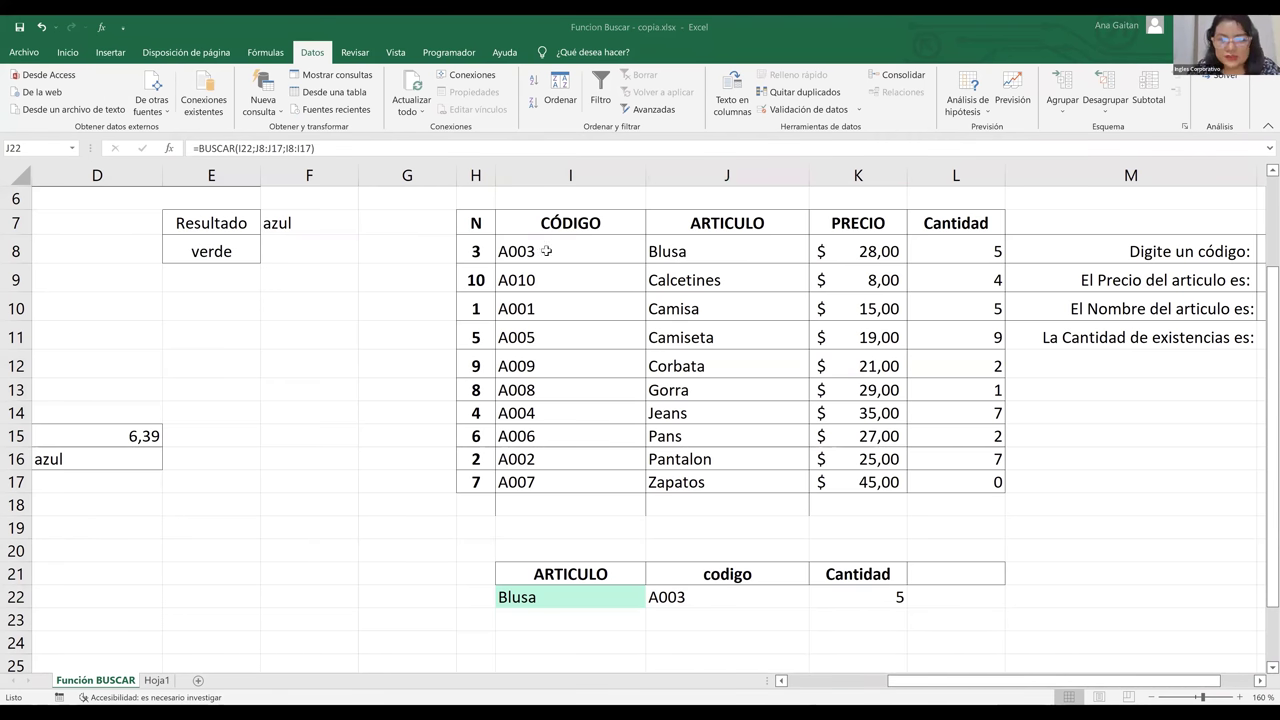
{"action": "left_click", "coordinate": [482, 221]}
{"action": "left_click_drag", "start_coordinate": [482, 221], "coordinate": [955, 482]}
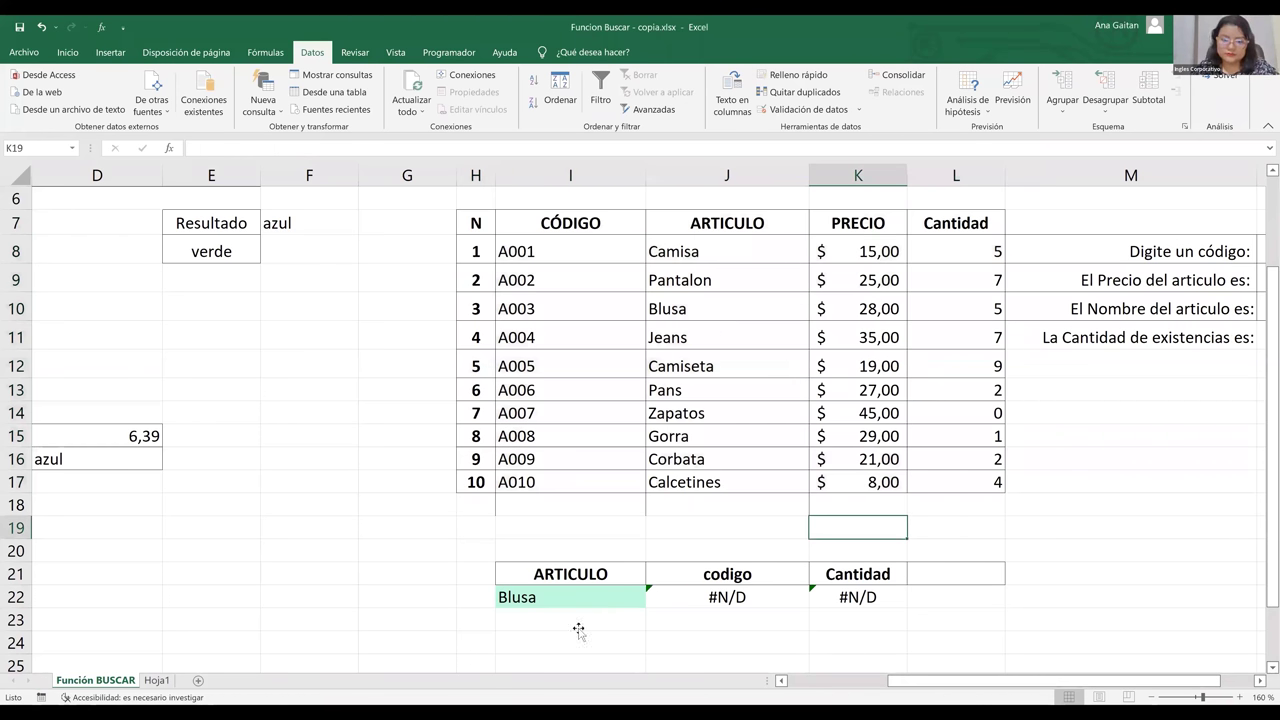
Step: Review the arguments of the BUSCAR formula in J22 against the CÓDIGO and ARTICULO ranges of the re-sorted table
{"action": "key", "text": "Left"}
{"action": "key", "text": "Down"}
{"action": "key", "text": "Down"}
{"action": "key", "text": "Down"}
{"action": "key", "text": "Down"}
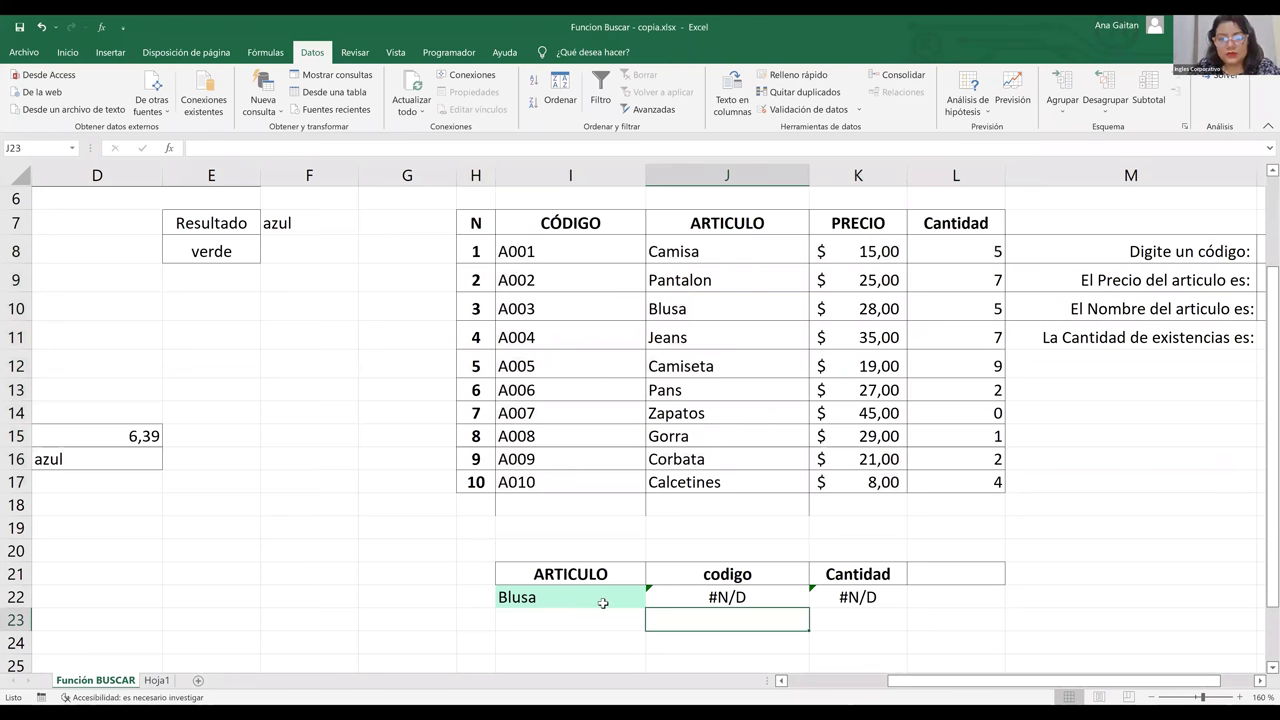
{"action": "key", "text": "Left"}
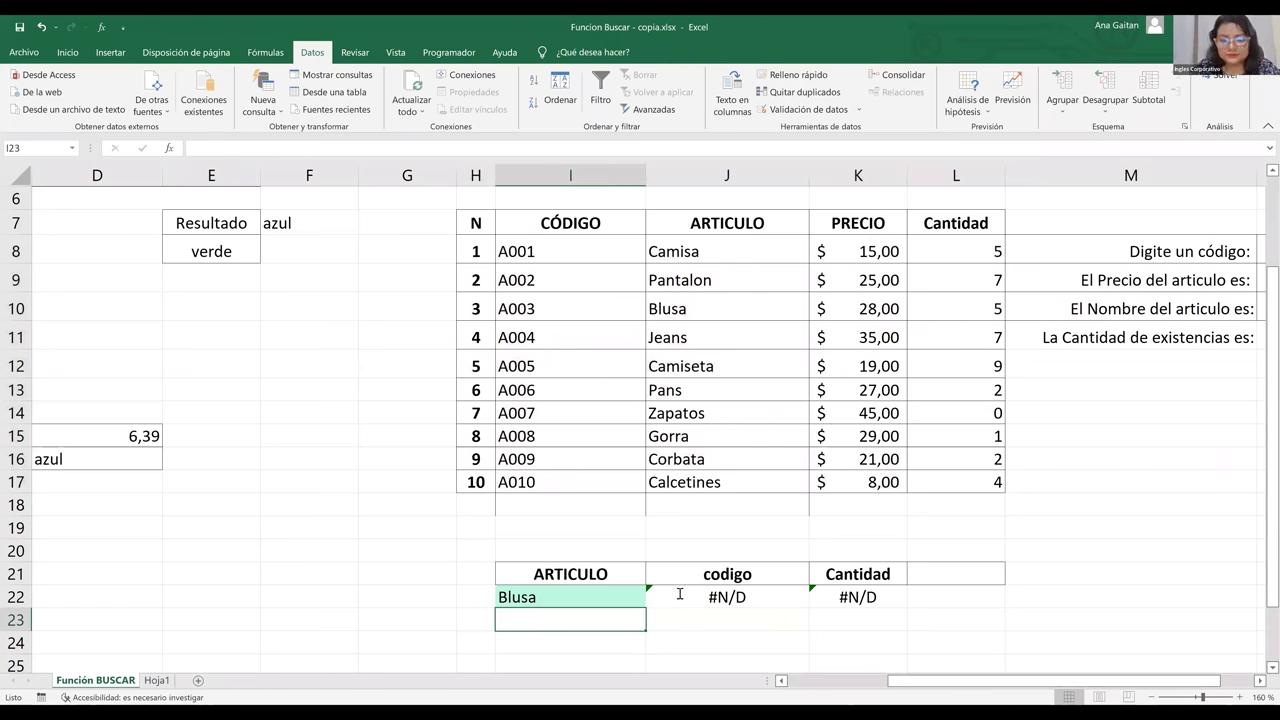
{"action": "left_click", "coordinate": [679, 594]}
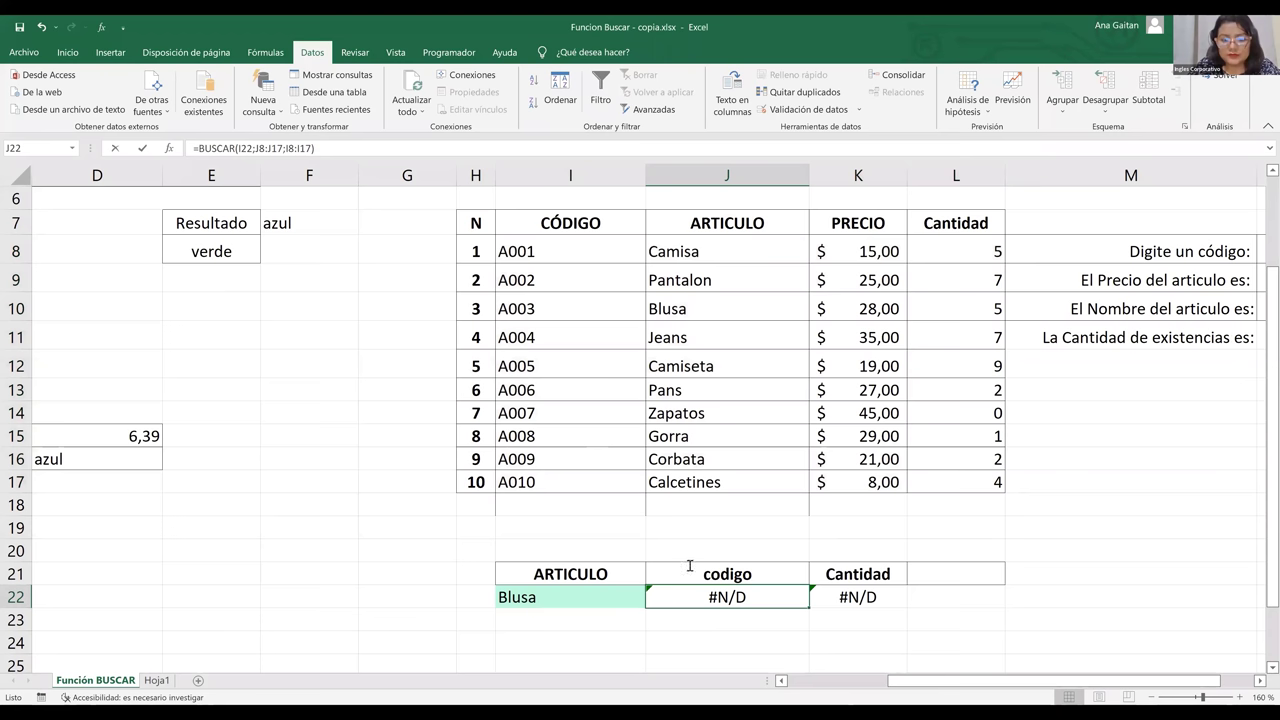
{"action": "double_click", "coordinate": [742, 604]}
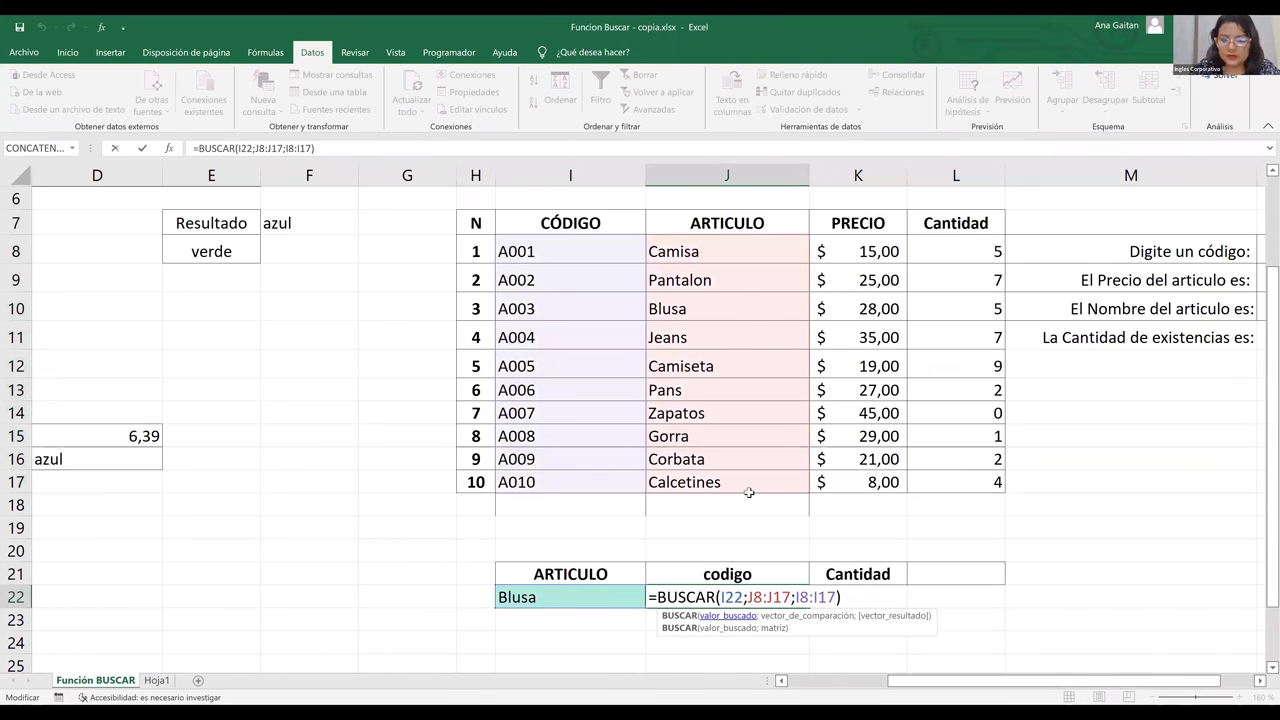
{"action": "key", "text": "Left"}
{"action": "key", "text": "Left"}
{"action": "key", "text": "Left"}
{"action": "key", "text": "Left"}
{"action": "key", "text": "Left"}
{"action": "key", "text": "Left"}
{"action": "key", "text": "Left"}
{"action": "key", "text": "Left"}
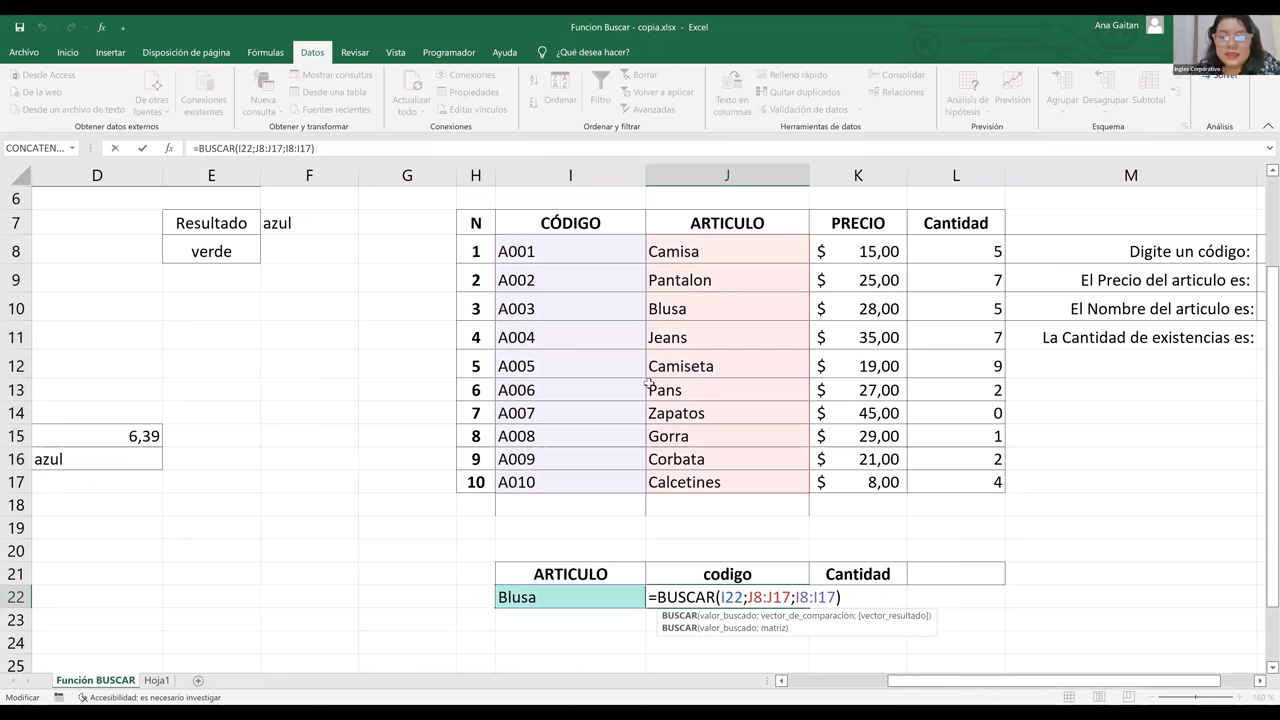
{"action": "key", "text": "ctrl+Return"}
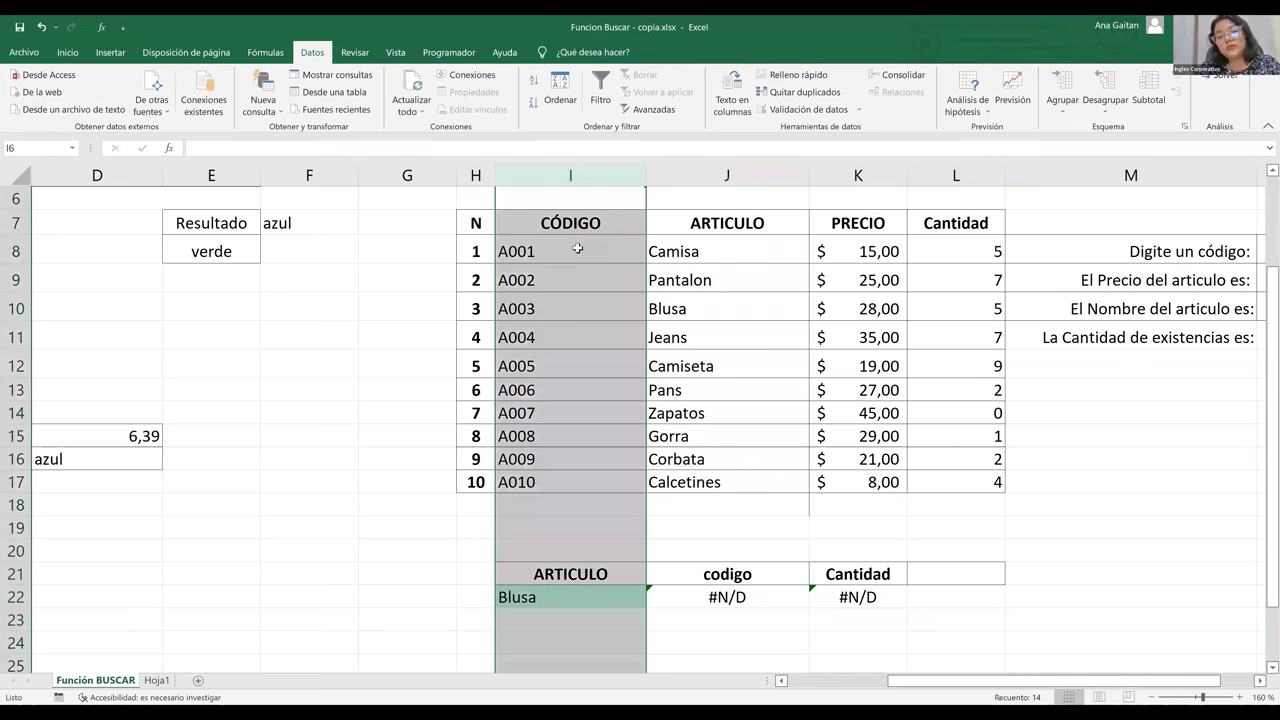
Step: Compare the entries in the CÓDIGO column with the lookup value in I22 and the formula in J22
{"action": "left_click", "coordinate": [577, 248]}
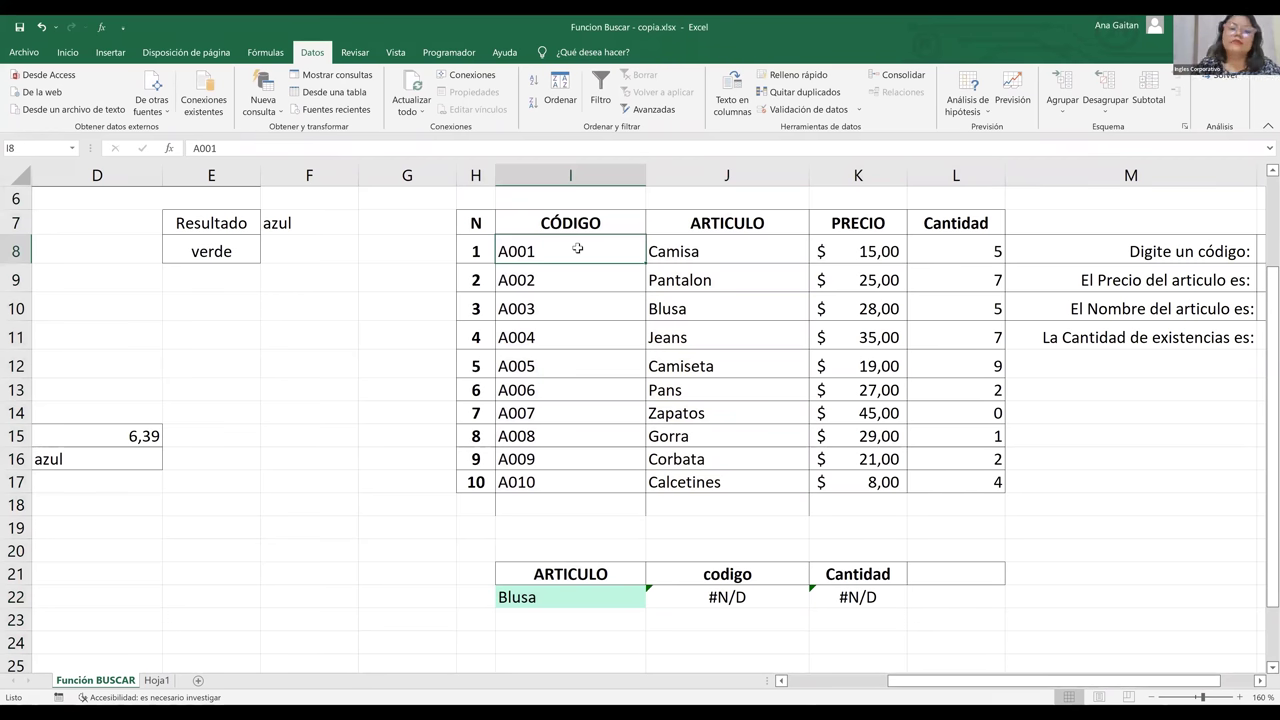
{"action": "left_click", "coordinate": [578, 292], "text": "shift"}
{"action": "left_click", "coordinate": [578, 315], "text": "shift"}
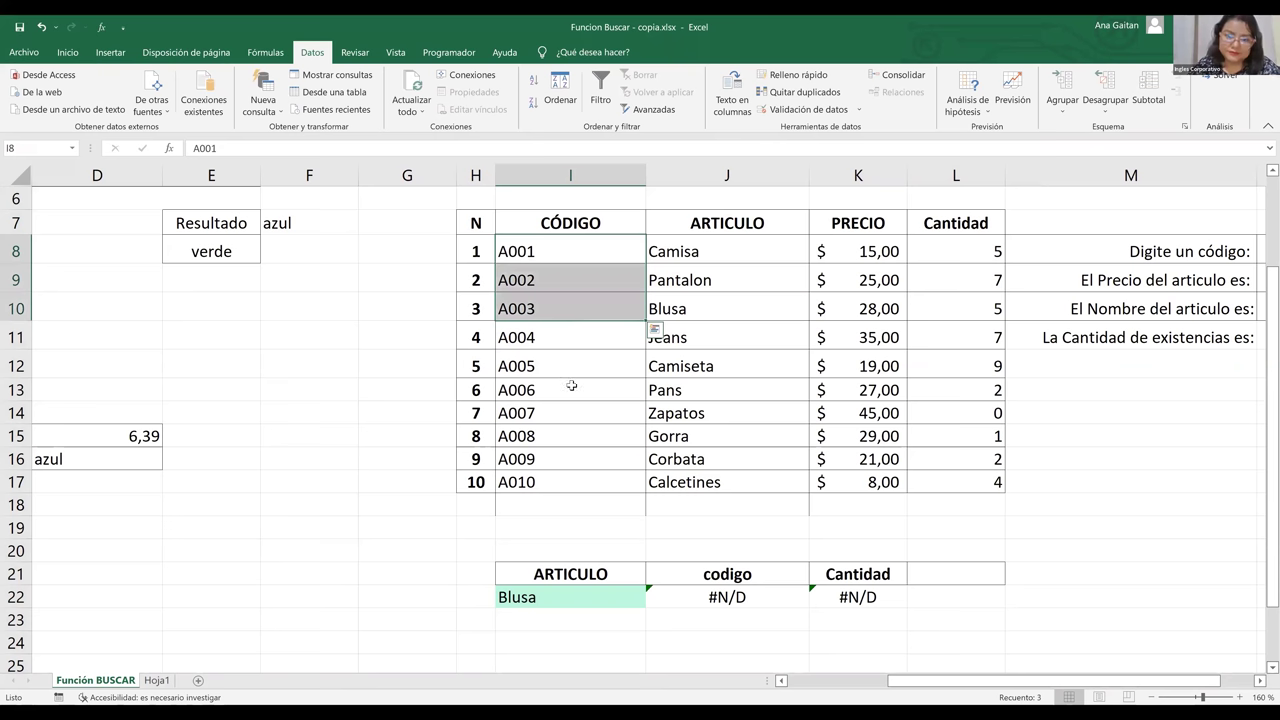
{"action": "key", "text": "Down"}
{"action": "key", "text": "Down"}
{"action": "key", "text": "Down"}
{"action": "left_click", "coordinate": [599, 599]}
{"action": "left_click", "coordinate": [593, 484]}
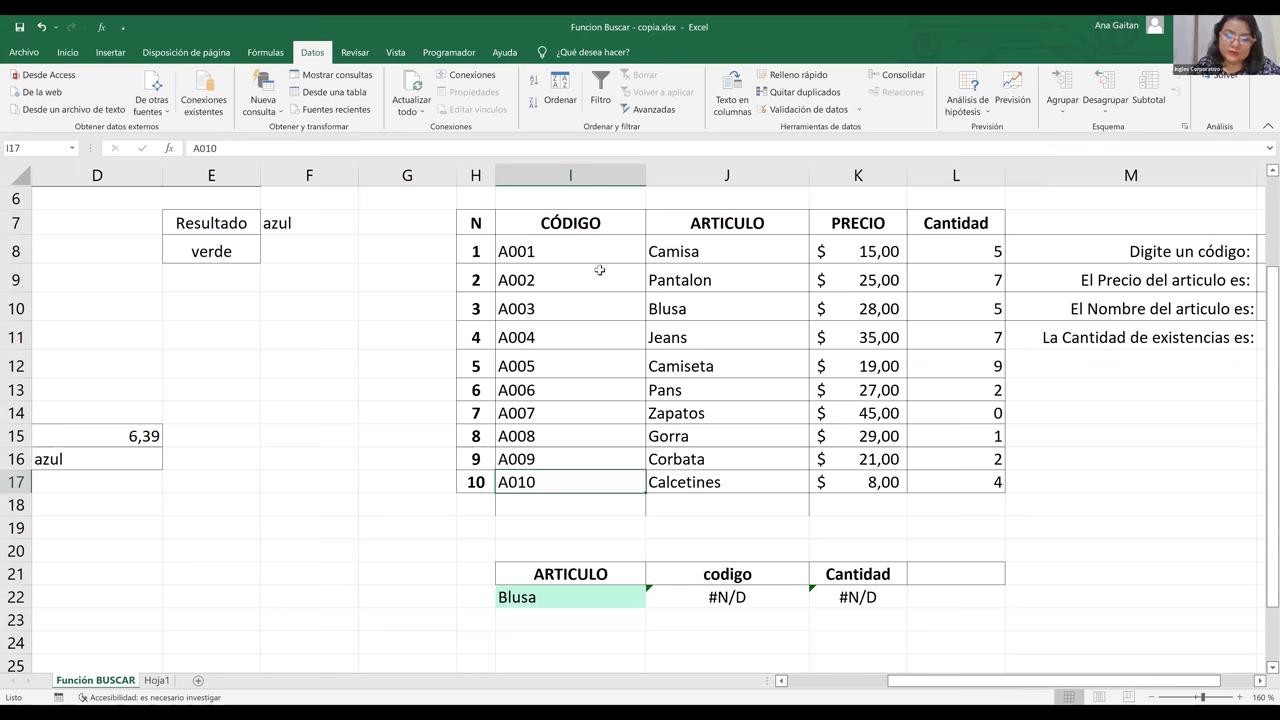
{"action": "left_click", "coordinate": [574, 602]}
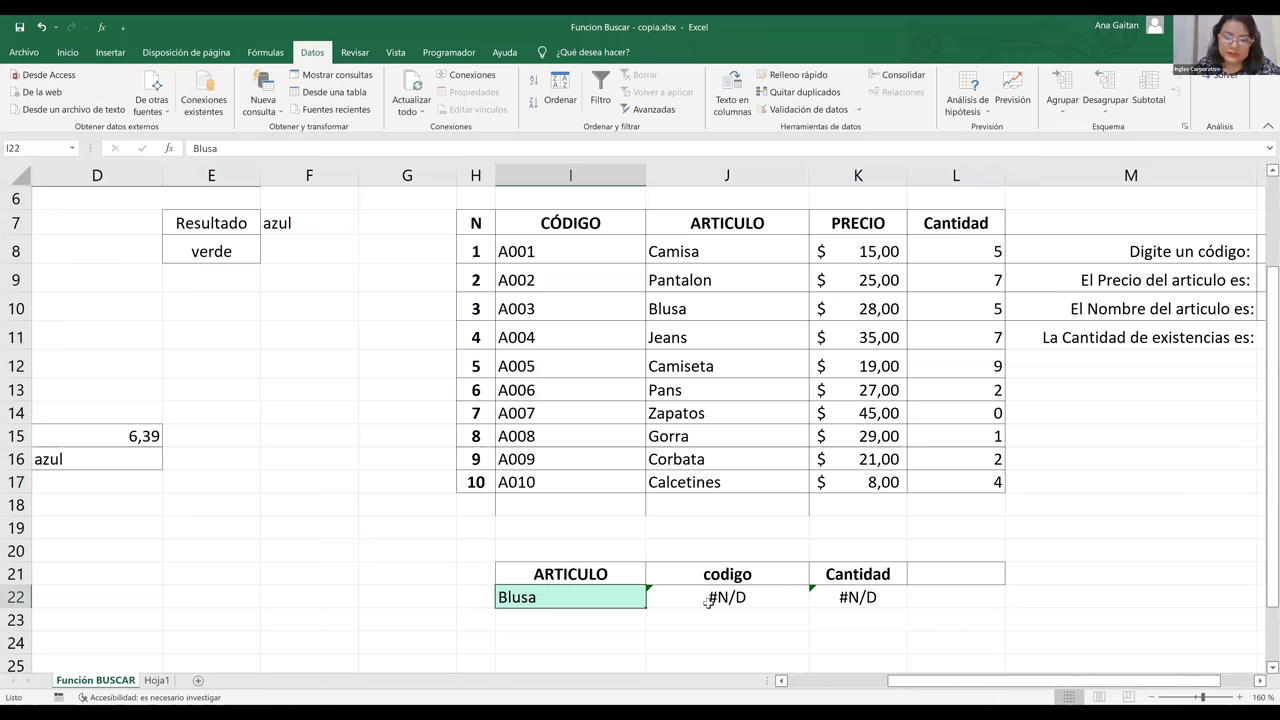
{"action": "key", "text": "Right"}
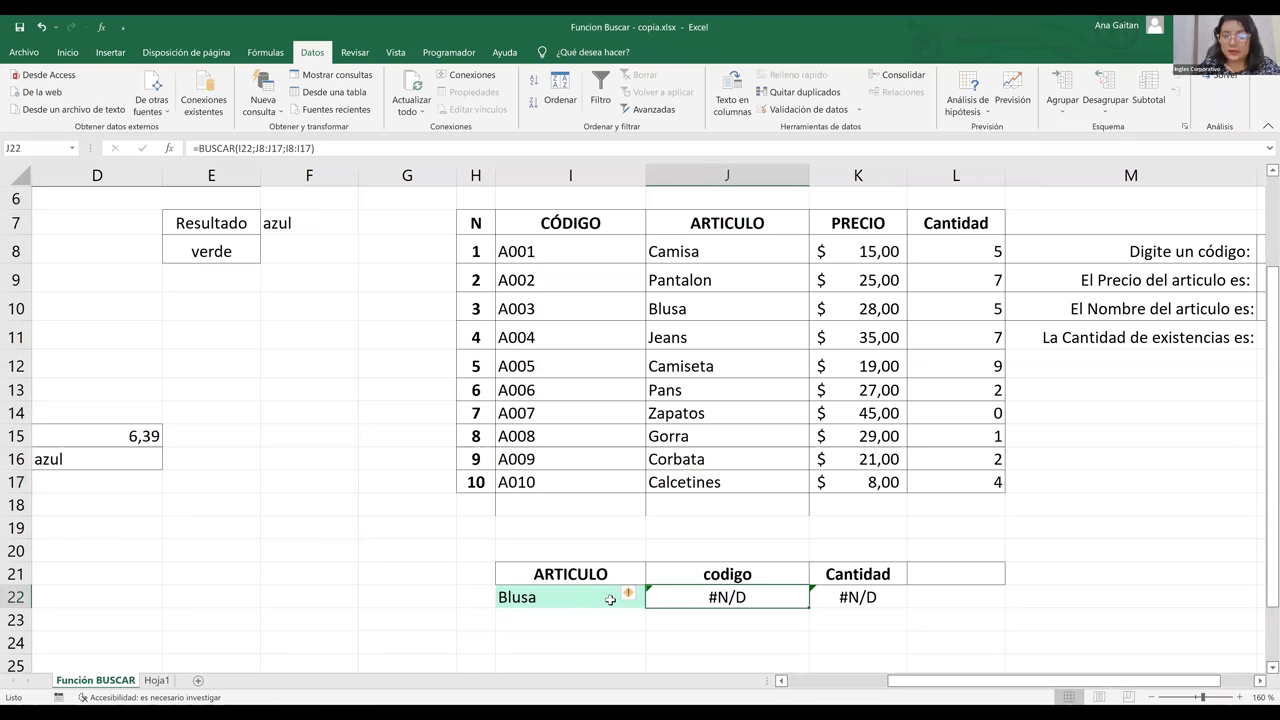
{"action": "left_click", "coordinate": [610, 599]}
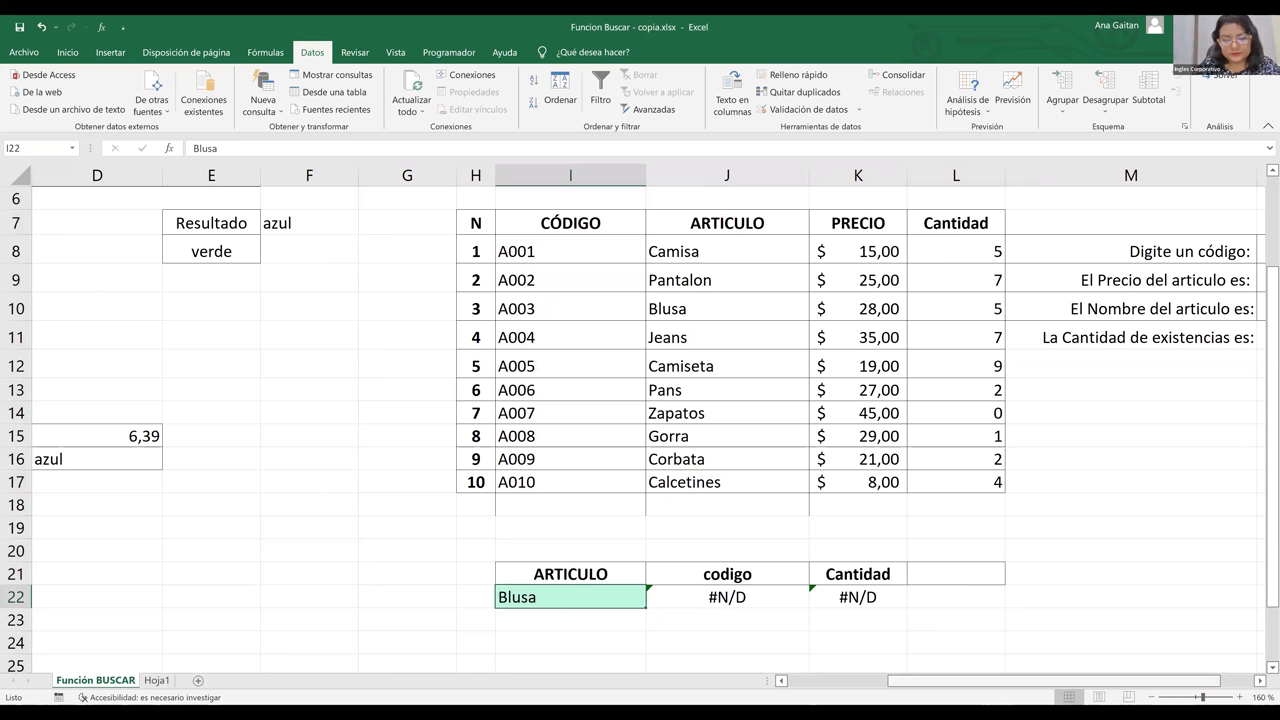
Step: Examine the order of the code range I8:I17 and the position of Blusa in the ARTICULO column
{"action": "scroll", "coordinate": [640, 420], "scroll_direction": "left", "scroll_amount": 2}
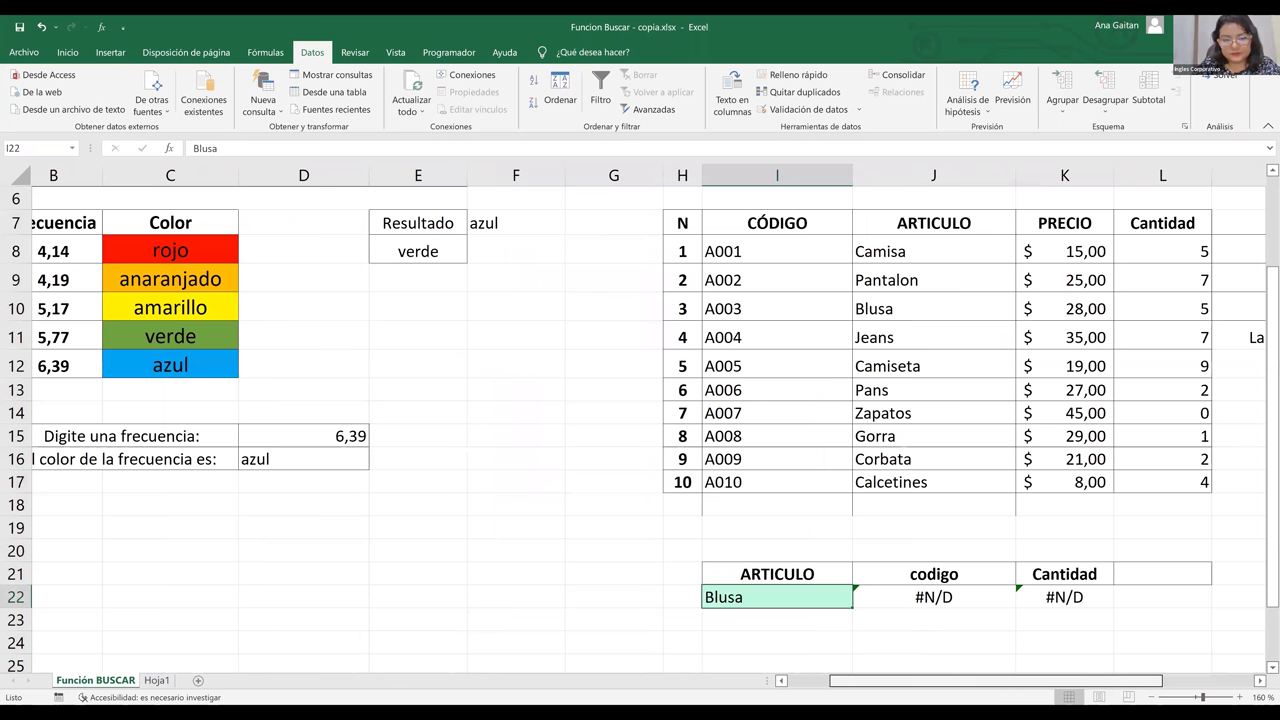
{"action": "scroll", "coordinate": [640, 420], "scroll_direction": "left", "scroll_amount": 1}
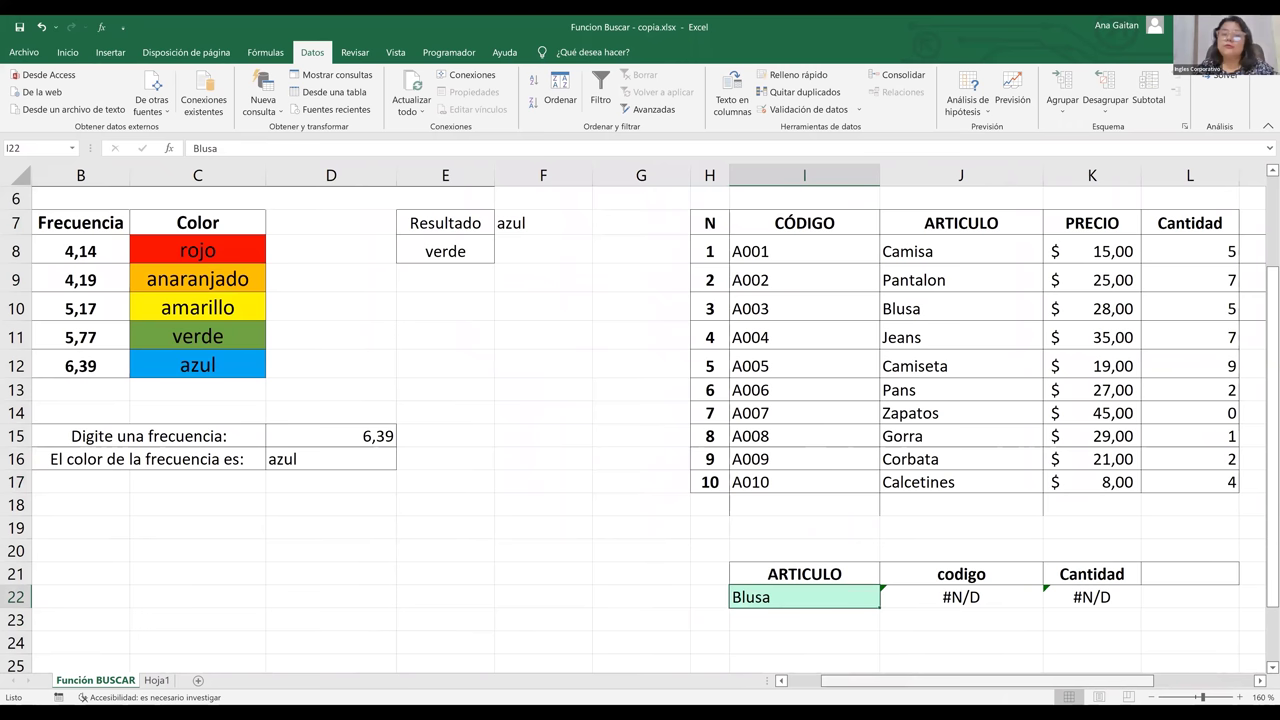
{"action": "scroll", "coordinate": [640, 420], "scroll_direction": "right", "scroll_amount": 1}
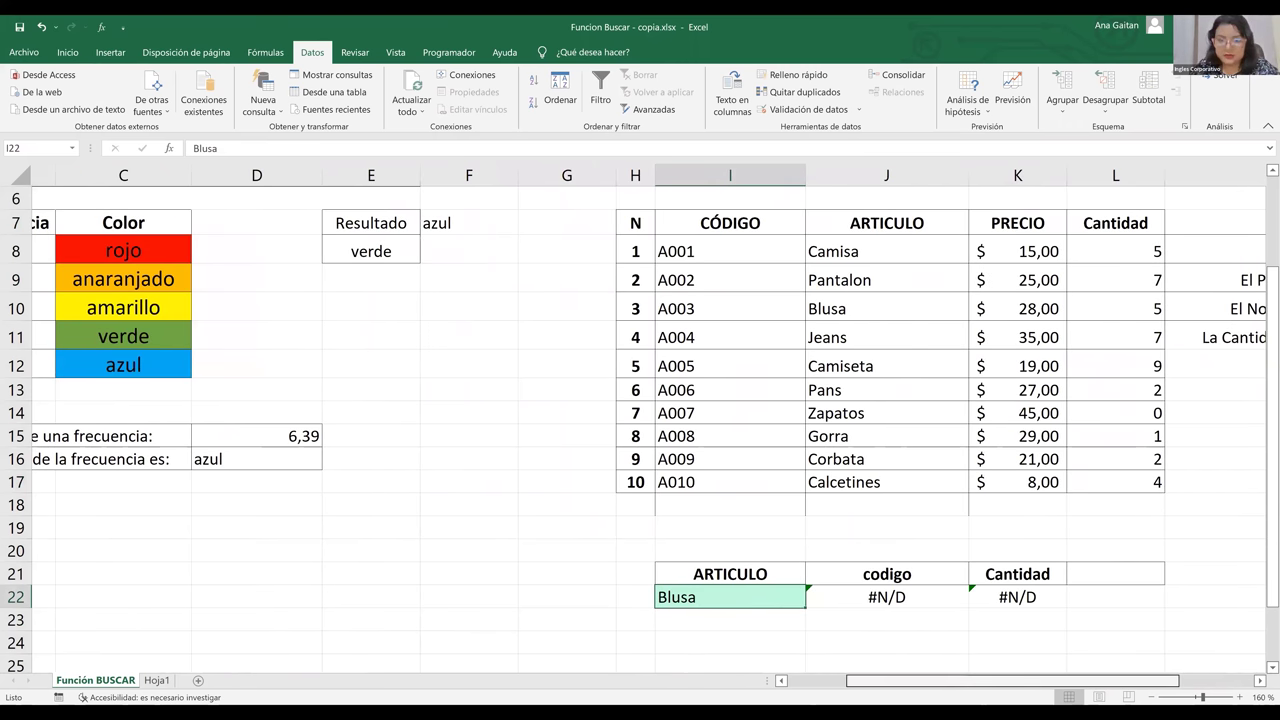
{"action": "scroll", "coordinate": [640, 420], "scroll_direction": "right", "scroll_amount": 1}
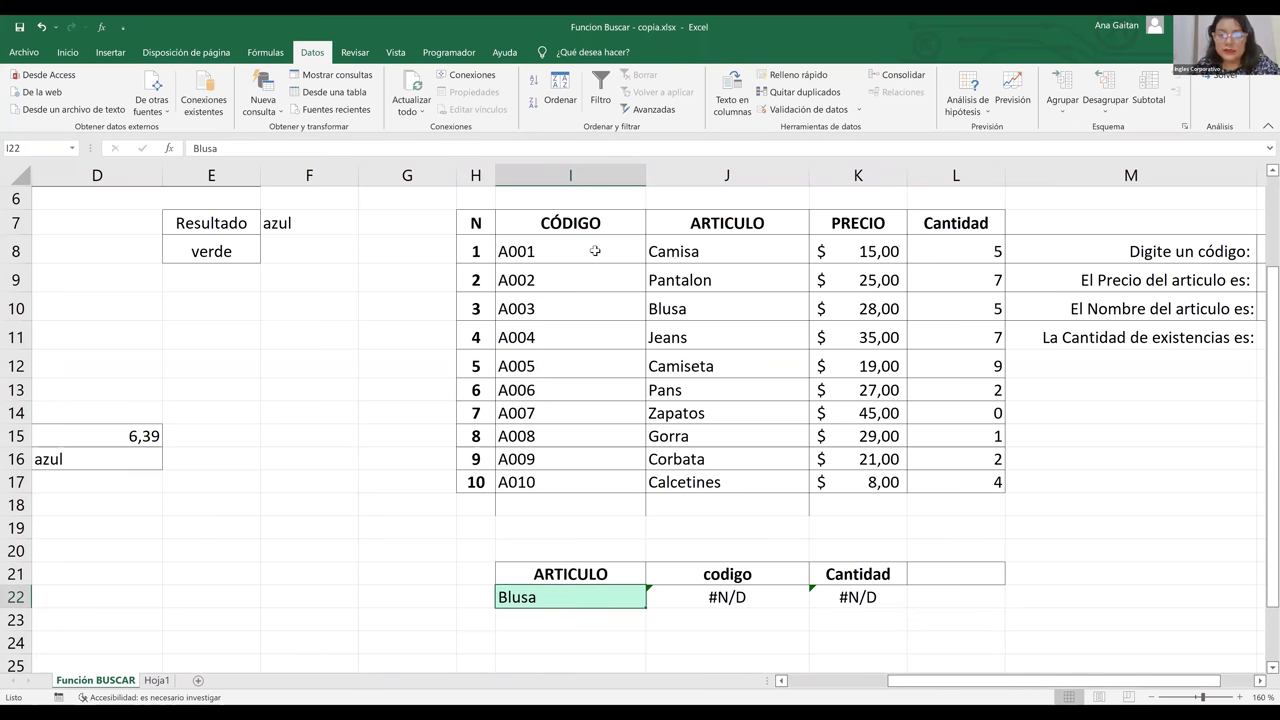
{"action": "left_click_drag", "start_coordinate": [594, 251], "coordinate": [565, 488]}
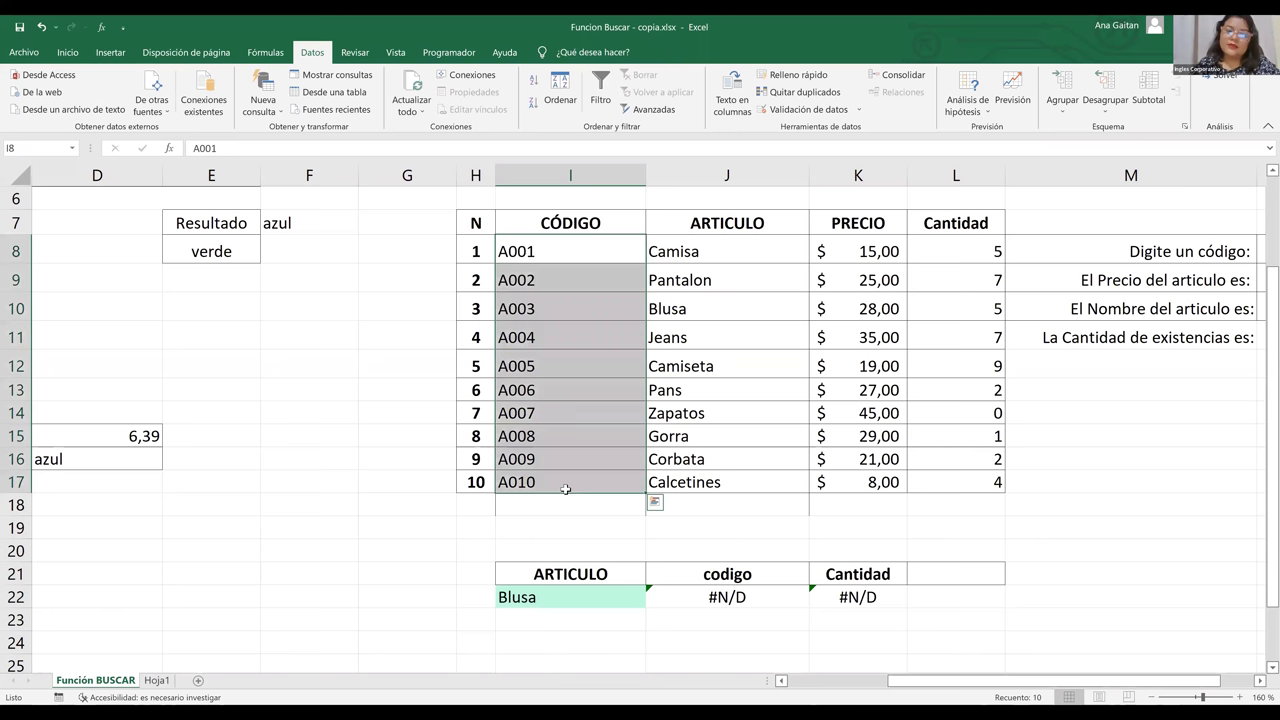
{"action": "left_click", "coordinate": [655, 462]}
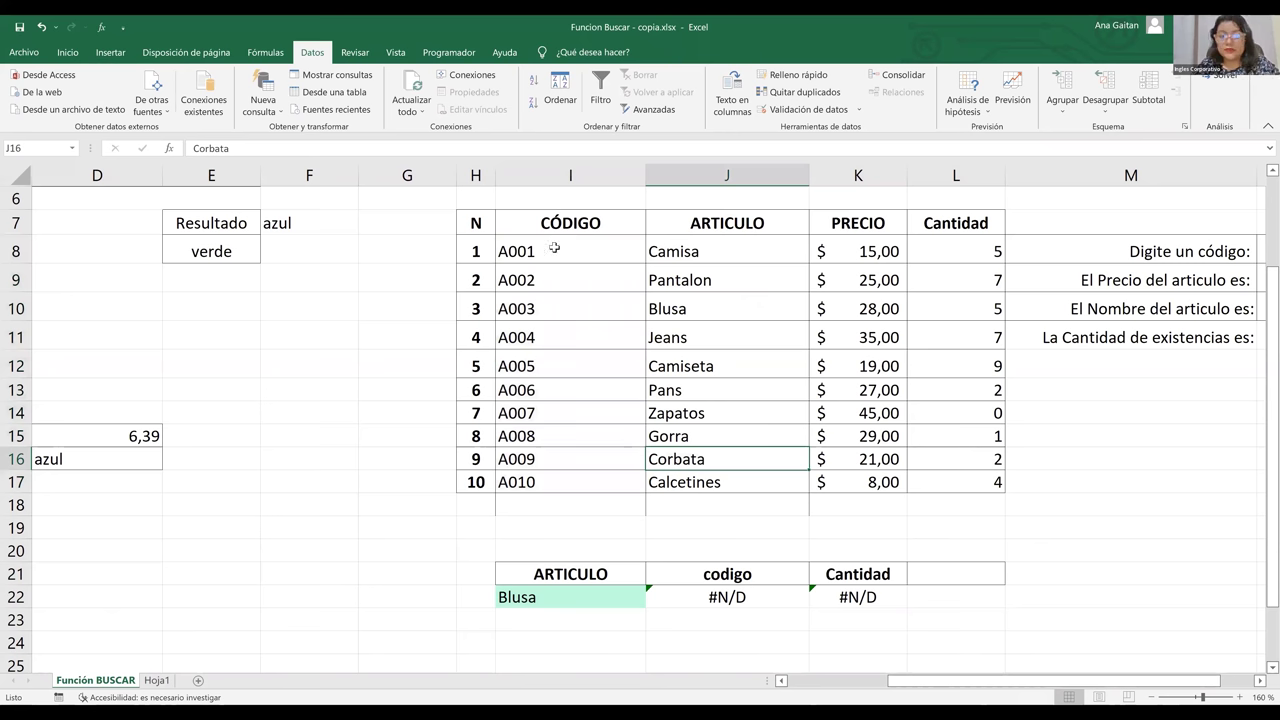
{"action": "key", "text": "Down"}
{"action": "key", "text": "Left"}
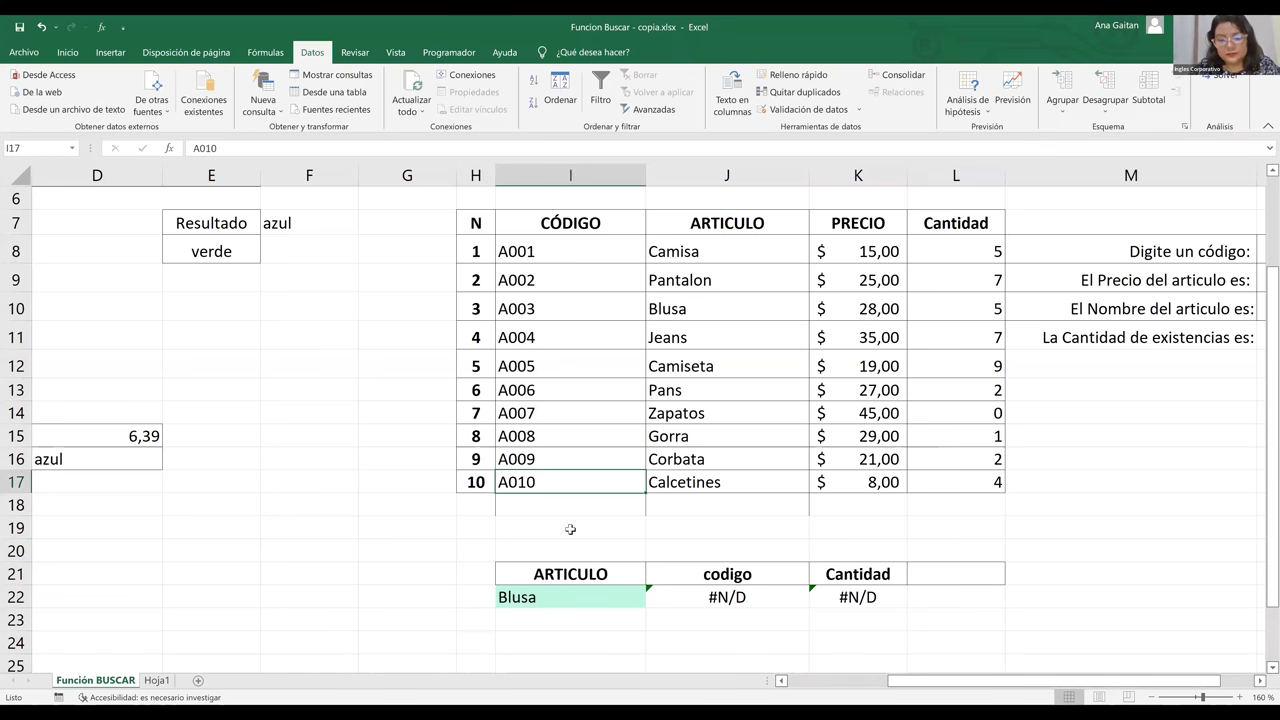
{"action": "left_click", "coordinate": [588, 328]}
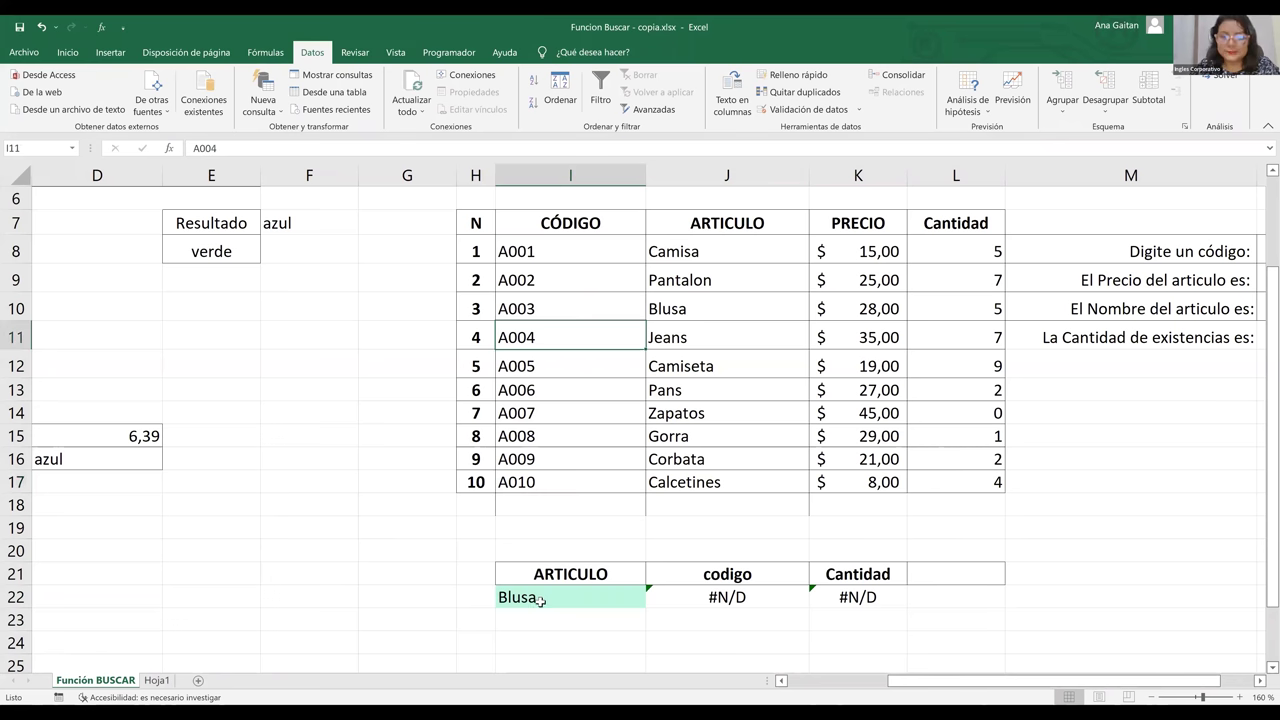
{"action": "left_click", "coordinate": [752, 298]}
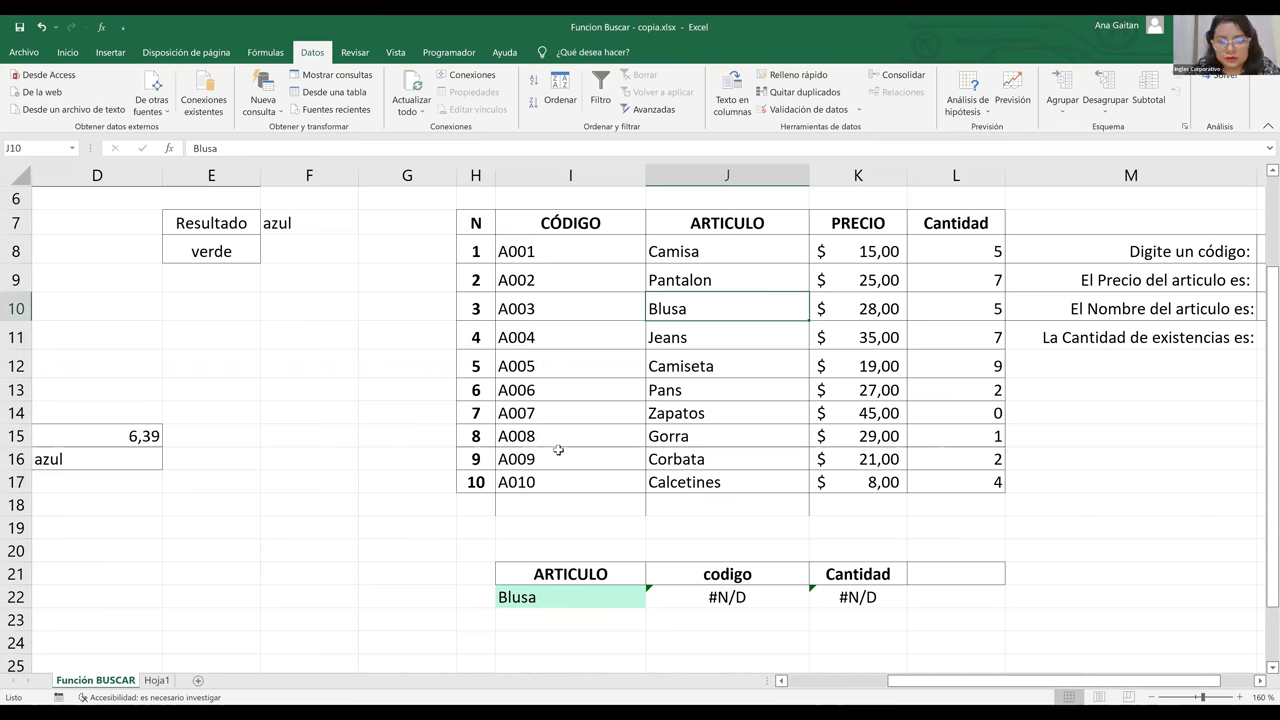
{"action": "left_click_drag", "start_coordinate": [560, 251], "coordinate": [562, 482]}
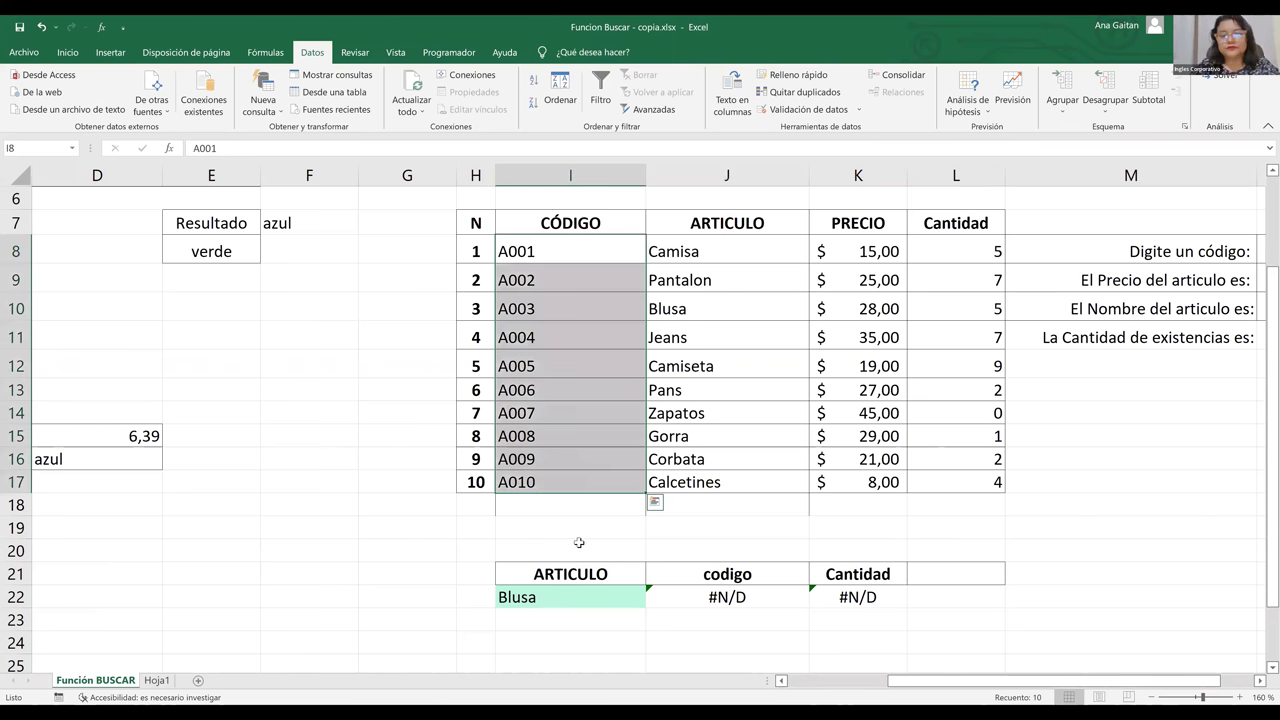
Step: Replace the lookup value in I22 with the code A010
{"action": "left_click", "coordinate": [559, 597]}
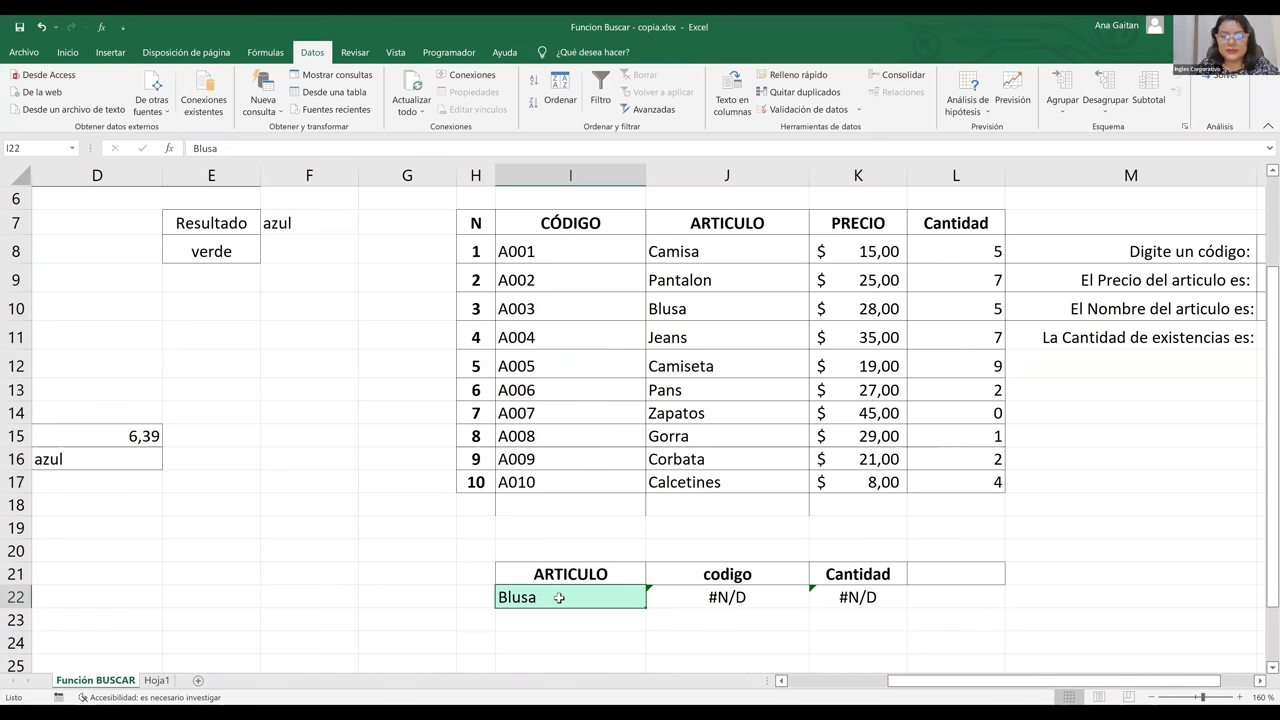
{"action": "key", "text": "BackSpace"}
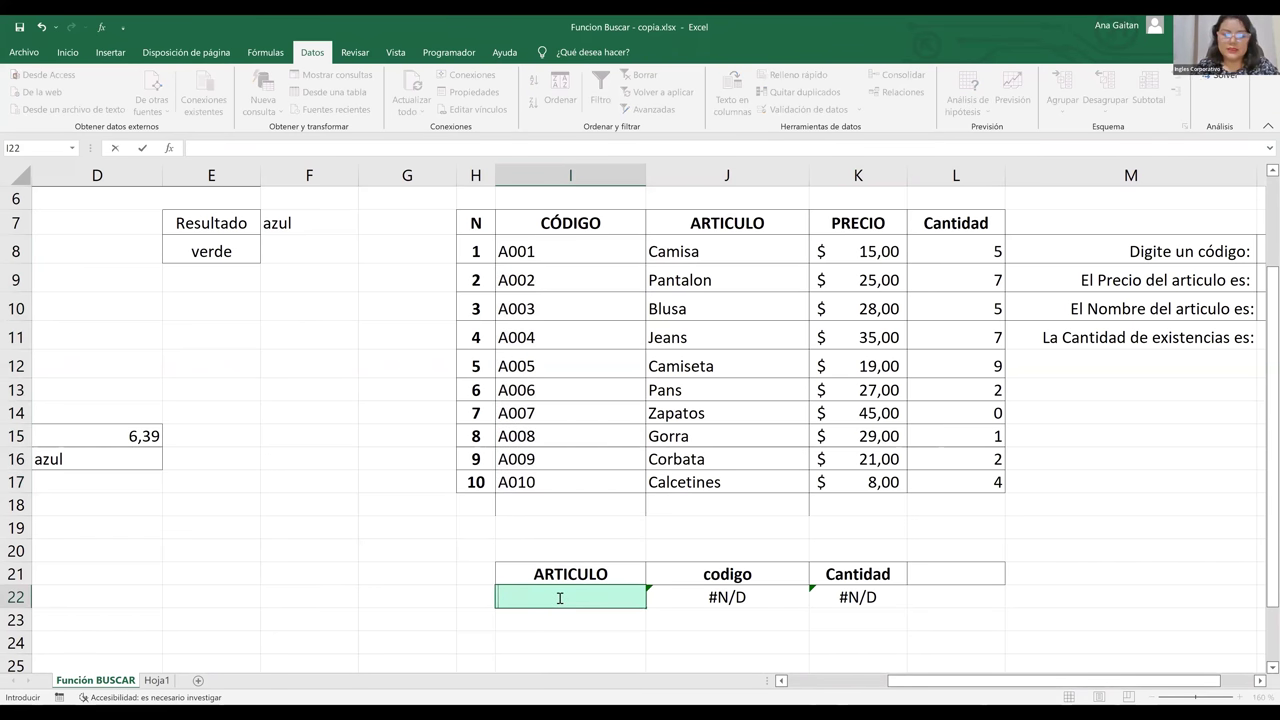
{"action": "type", "text": "A010"}
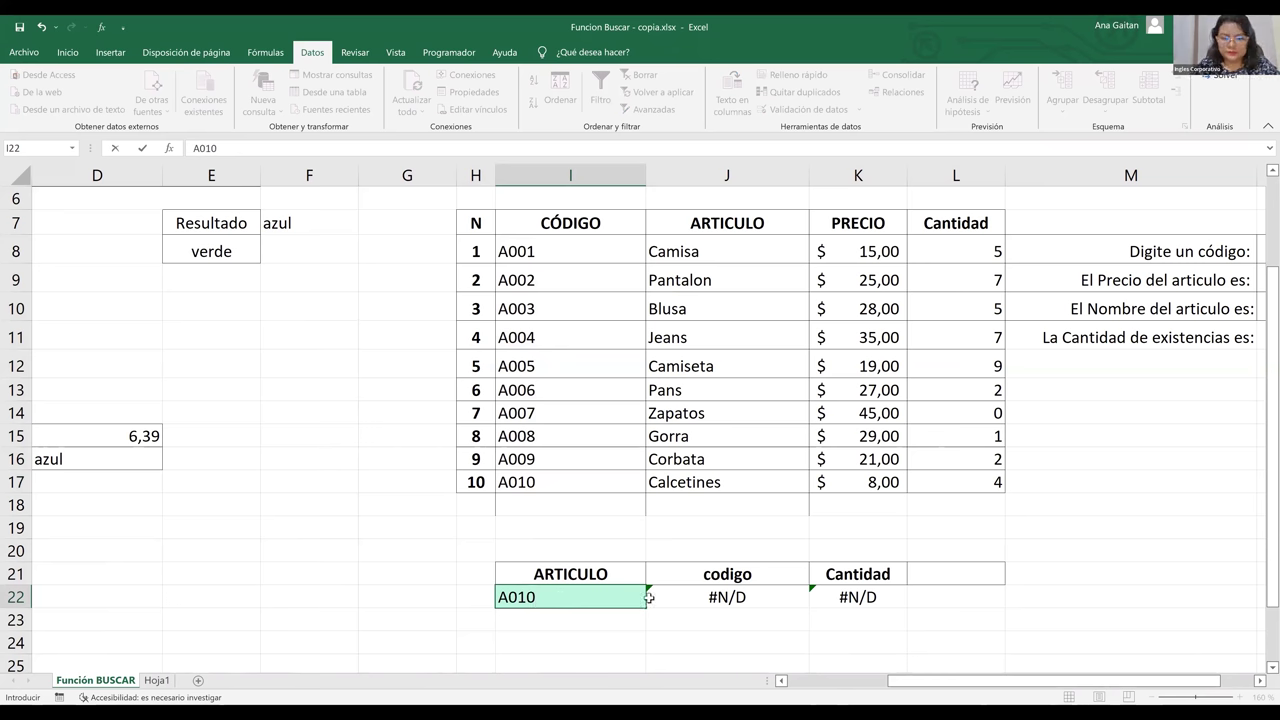
{"action": "key", "text": "Tab"}
Step: Rename the lookup table headers to codigo in I21 and nombre in J21
{"action": "left_click", "coordinate": [605, 572]}
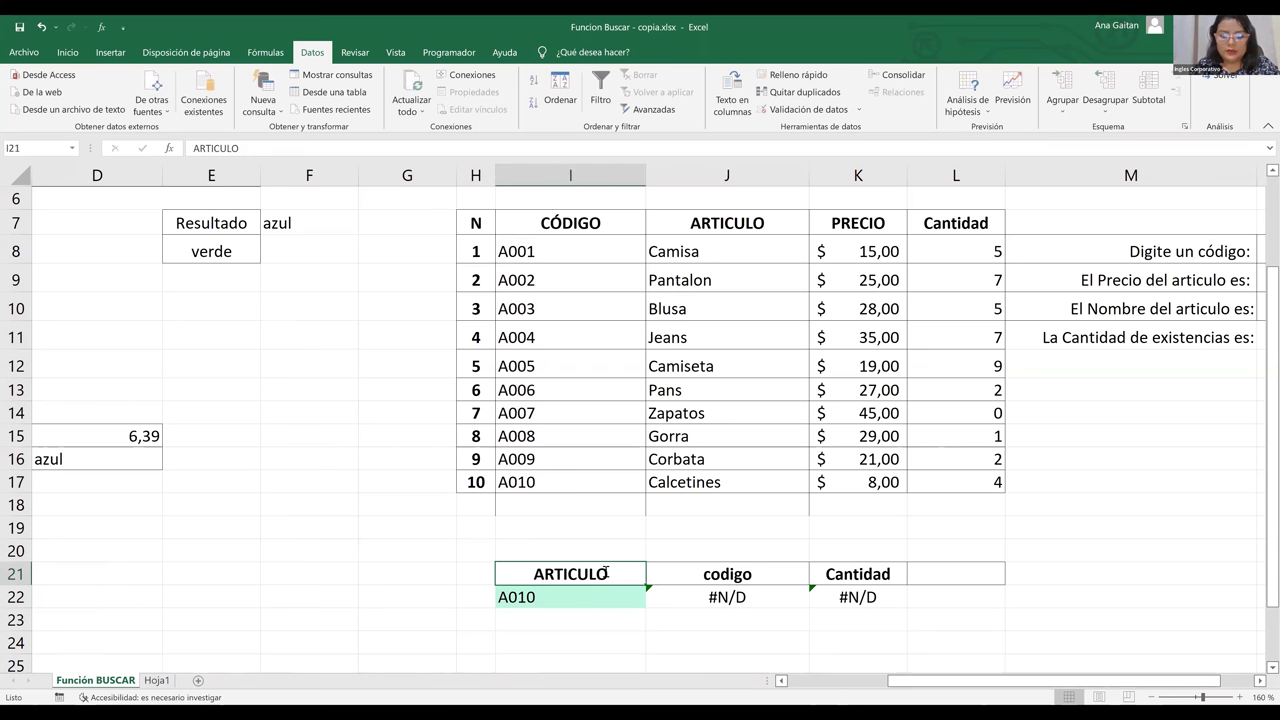
{"action": "type", "text": "c"}
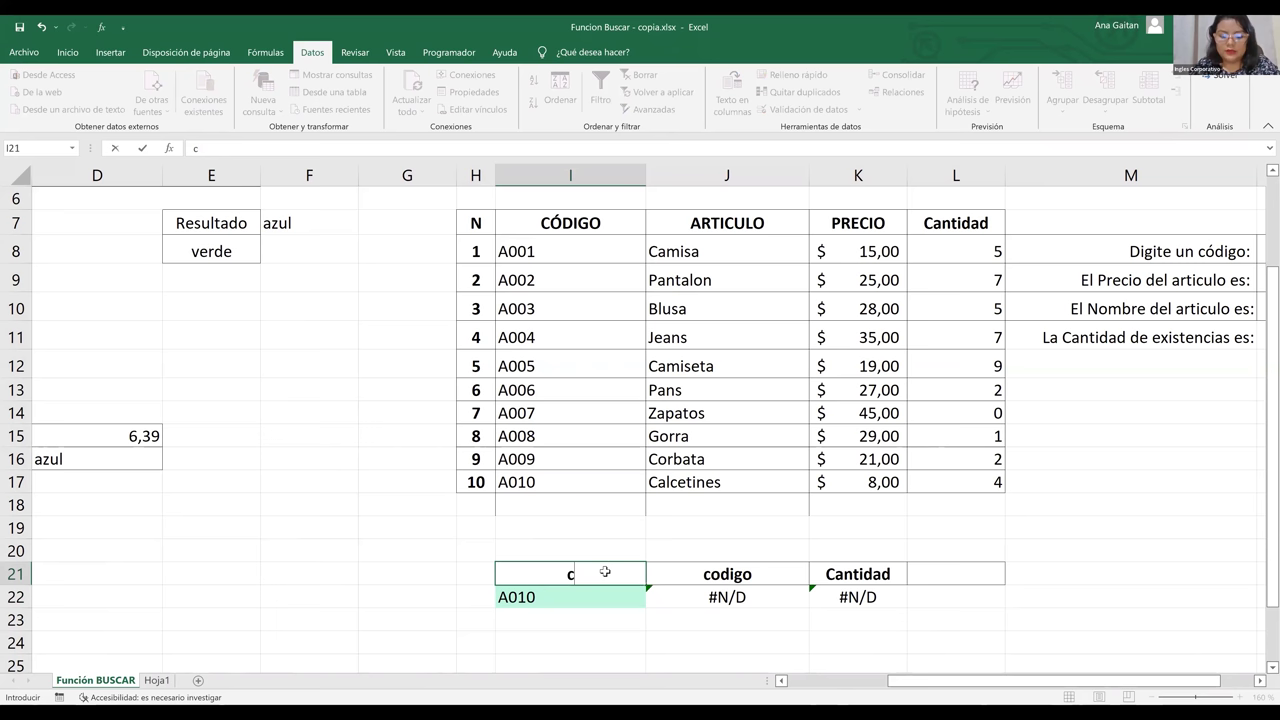
{"action": "type", "text": "odigo"}
{"action": "key", "text": "Tab"}
{"action": "type", "text": "nombre"}
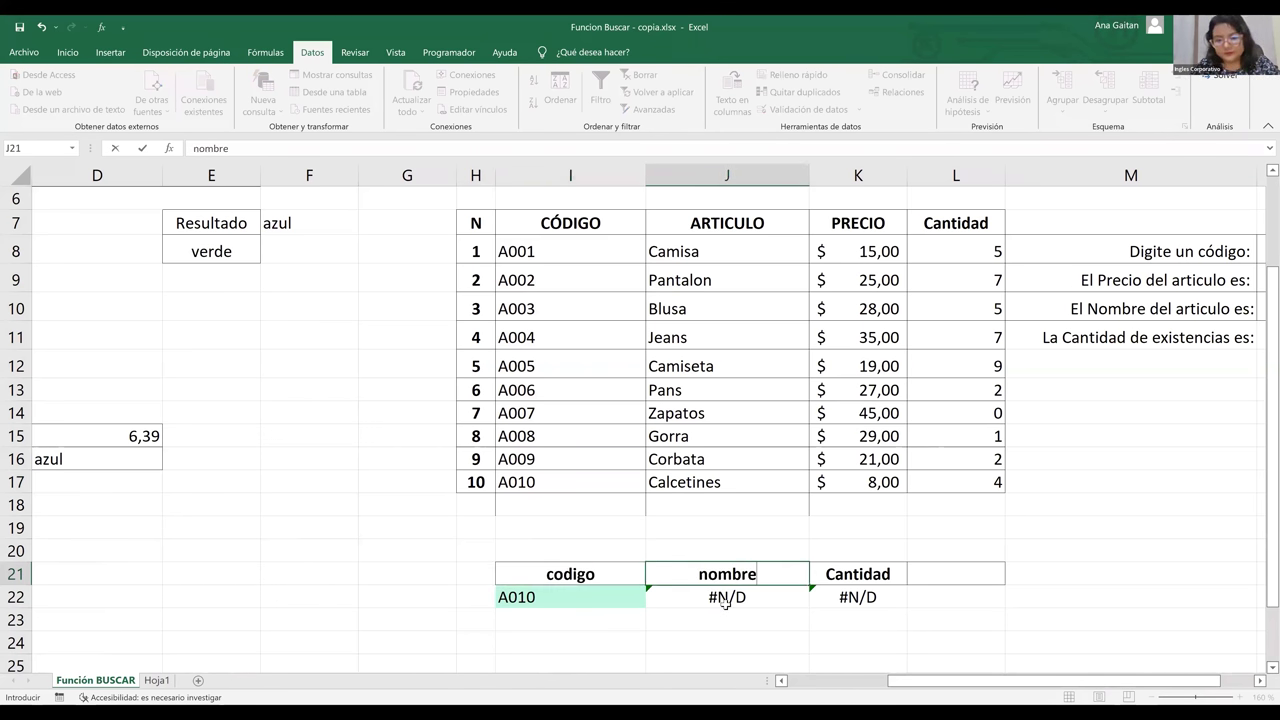
Step: Replace the formula in J22 with a matrix-form lookup, =BUSCAR(I22;I8:J17), to return the article name for the code
{"action": "left_click", "coordinate": [727, 601]}
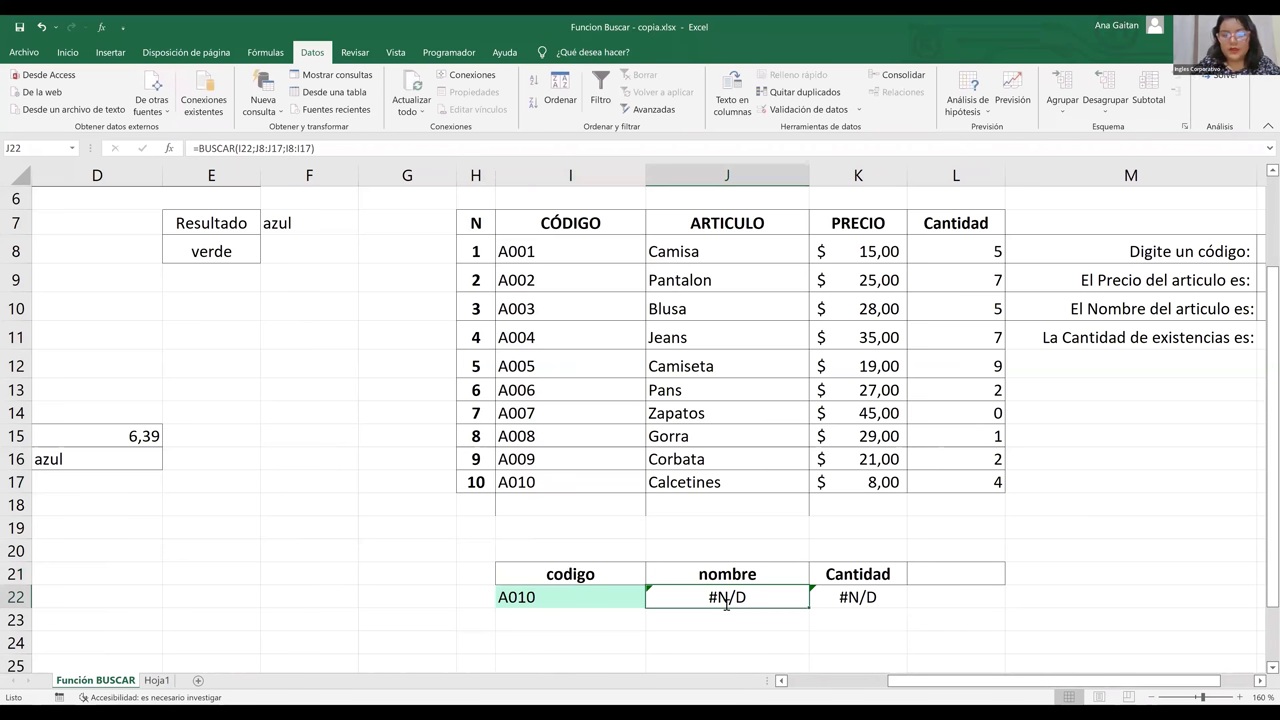
{"action": "type", "text": "="}
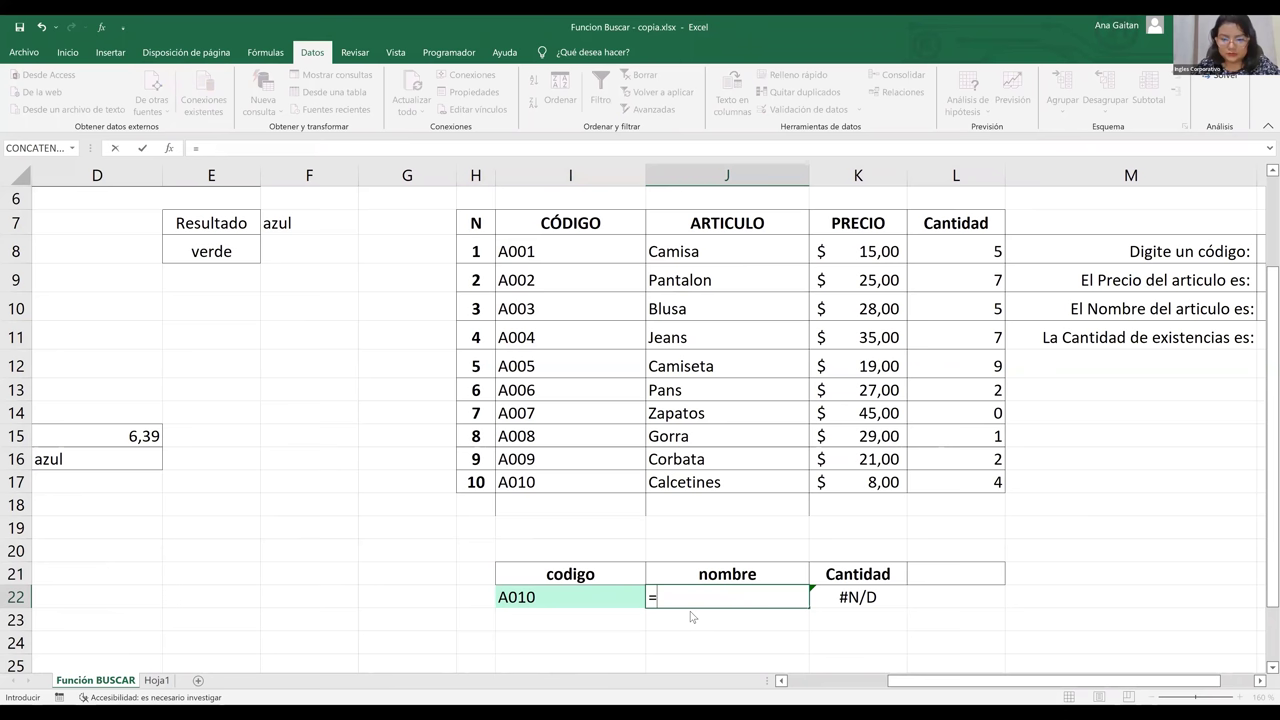
{"action": "type", "text": "busca"}
{"action": "key", "text": "Tab"}
{"action": "left_click", "coordinate": [613, 592]}
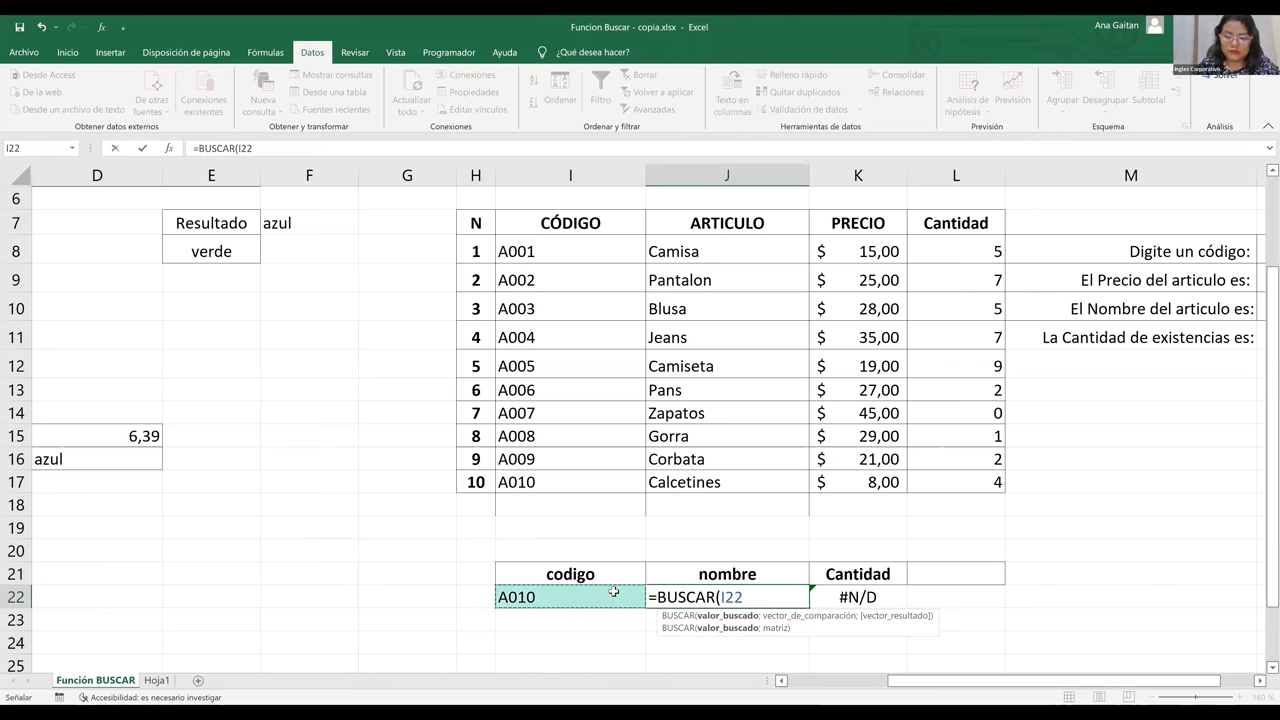
{"action": "type", "text": ";"}
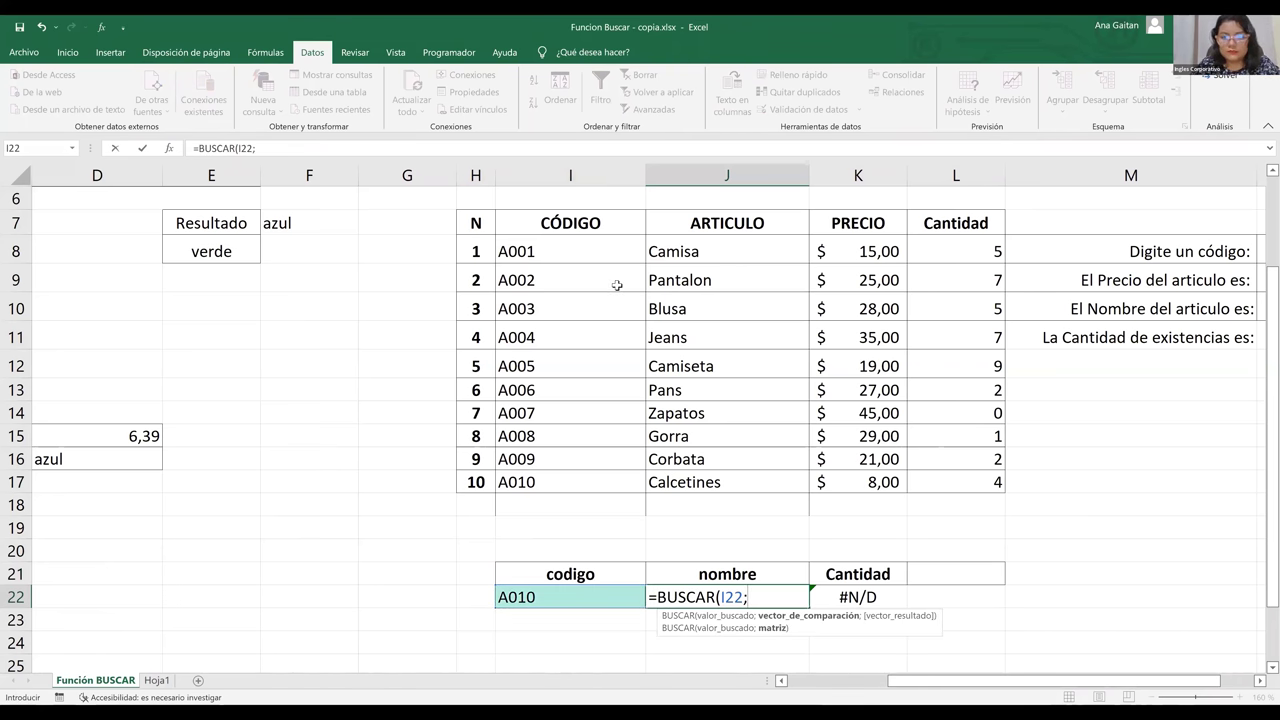
{"action": "left_click", "coordinate": [605, 262]}
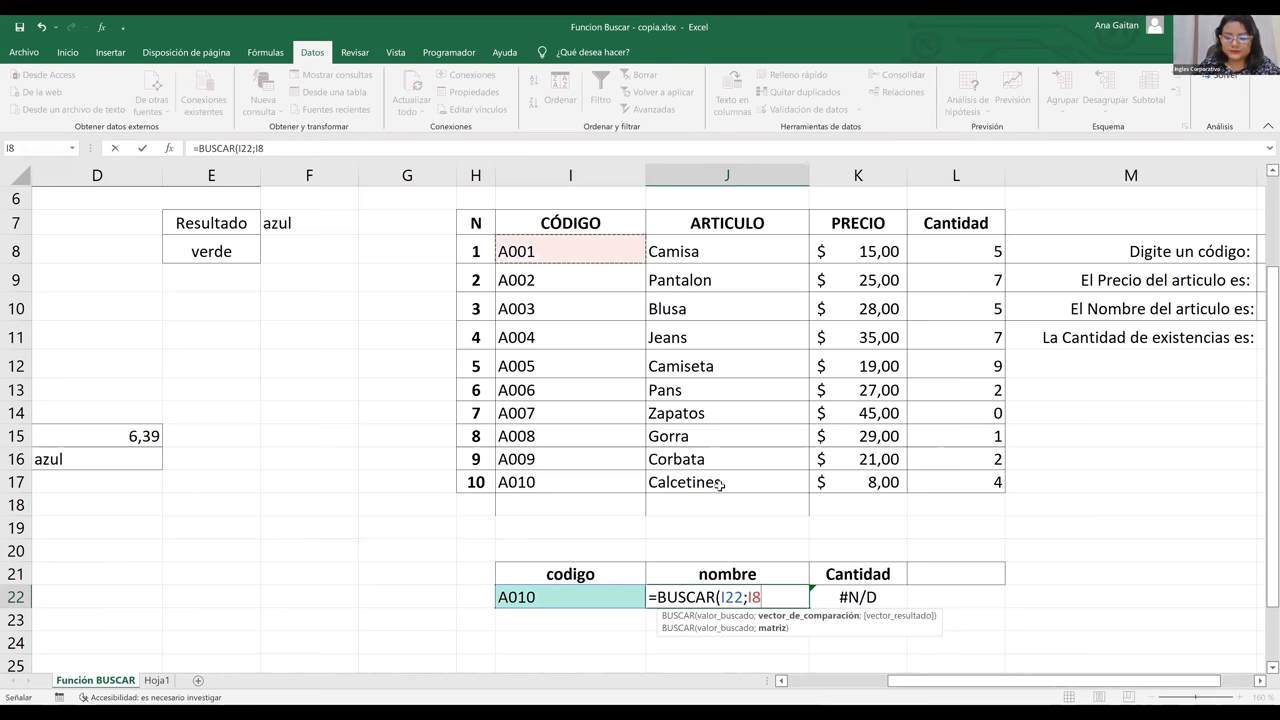
{"action": "left_click", "coordinate": [720, 484], "text": "shift"}
{"action": "type", "text": ")"}
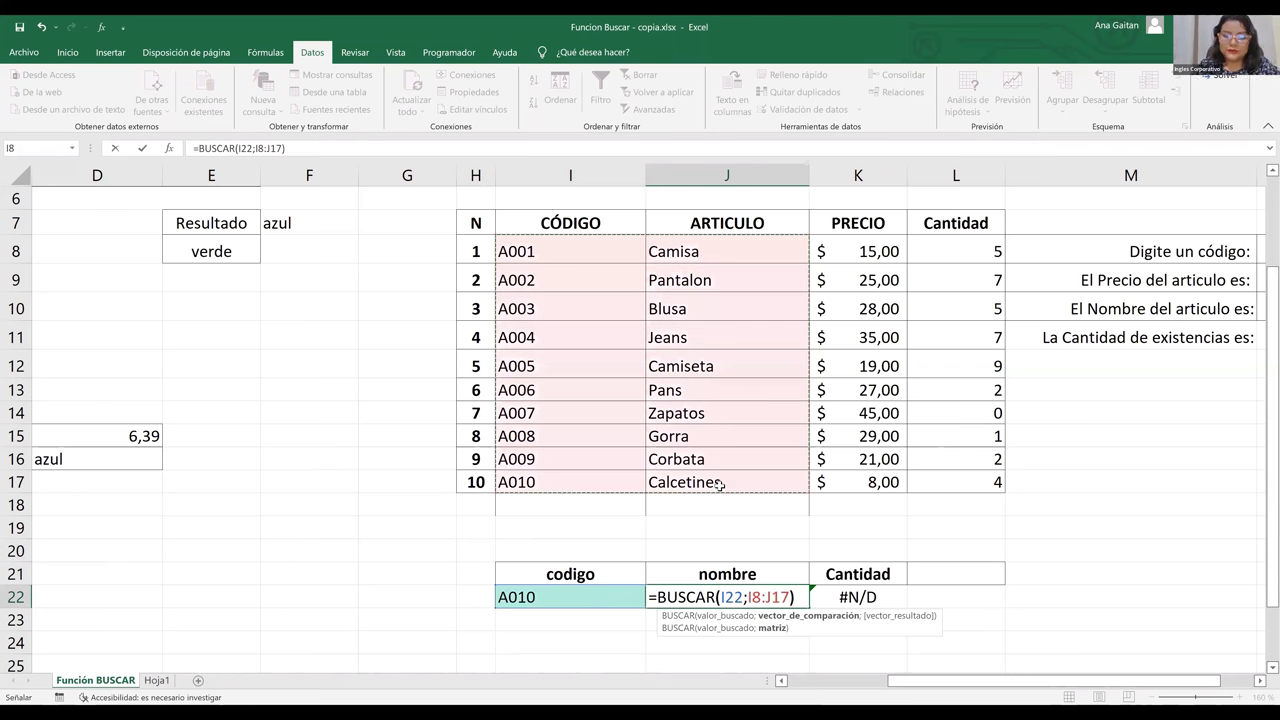
{"action": "key", "text": "Return"}
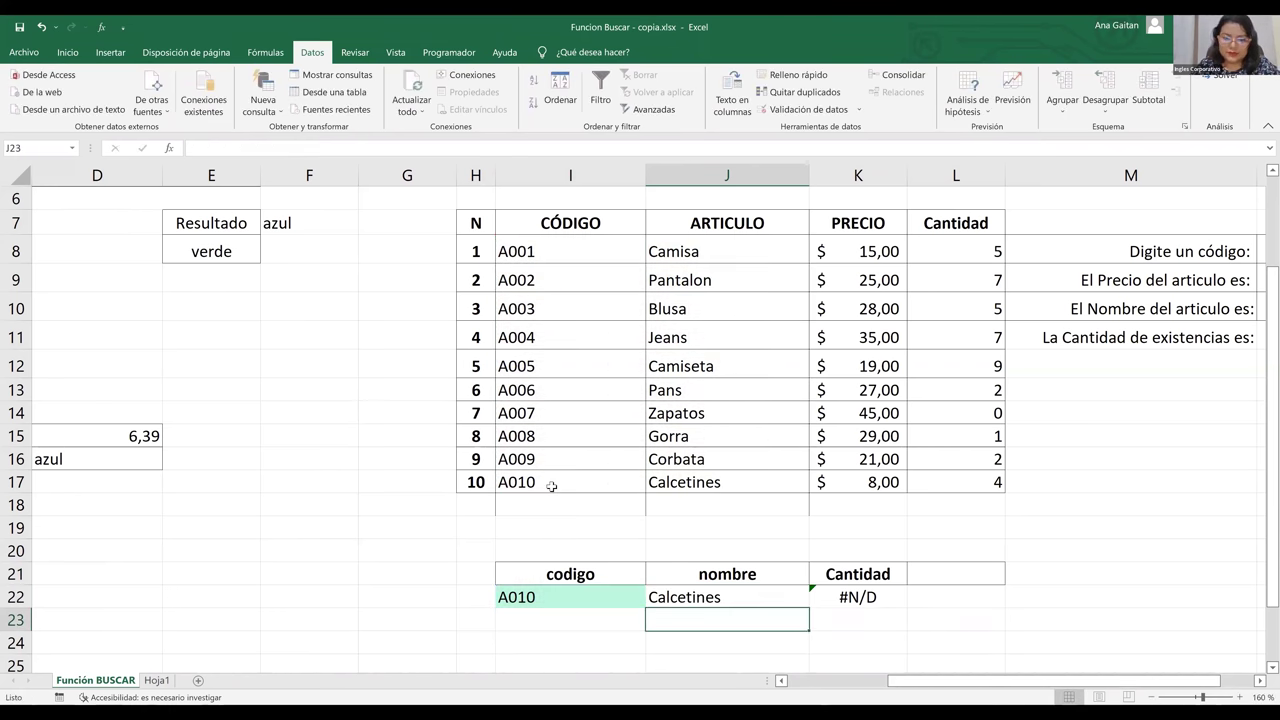
Step: Examine the order of the codes in I8:I17 and the adjoining ARTICULO and PRECIO columns of the lookup matrix
{"action": "left_click", "coordinate": [658, 487]}
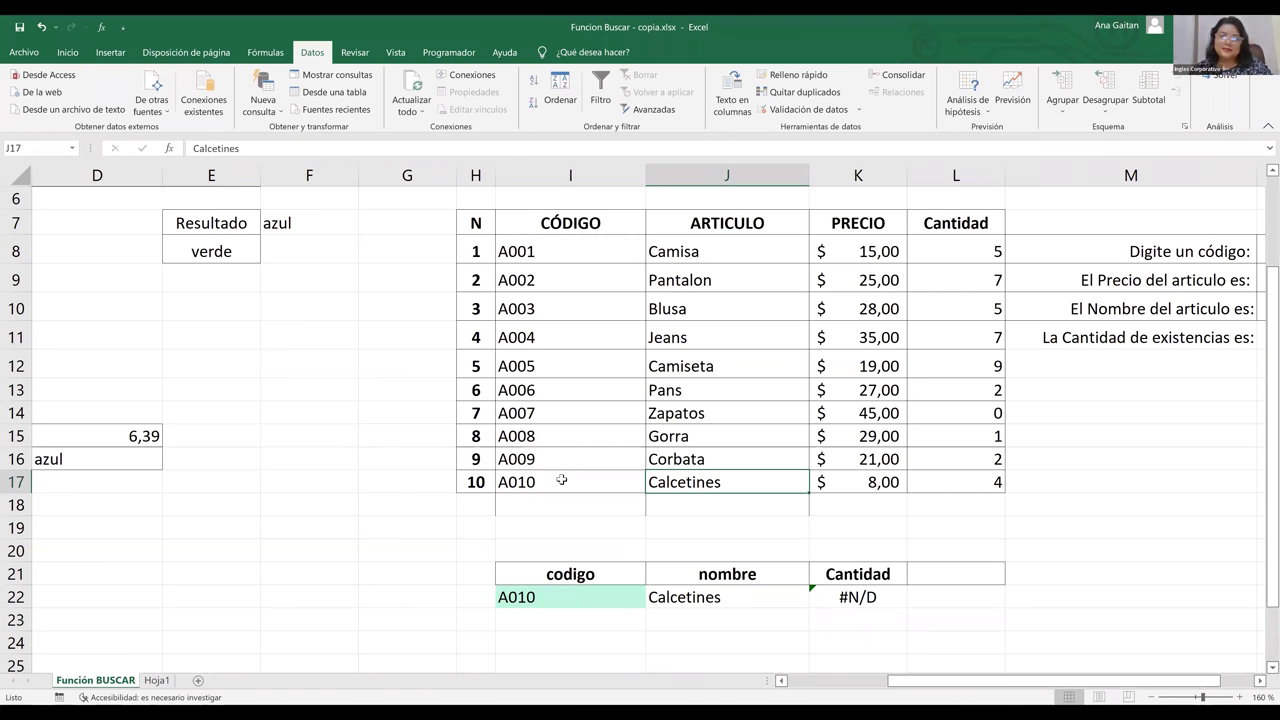
{"action": "left_click_drag", "start_coordinate": [562, 251], "coordinate": [562, 481]}
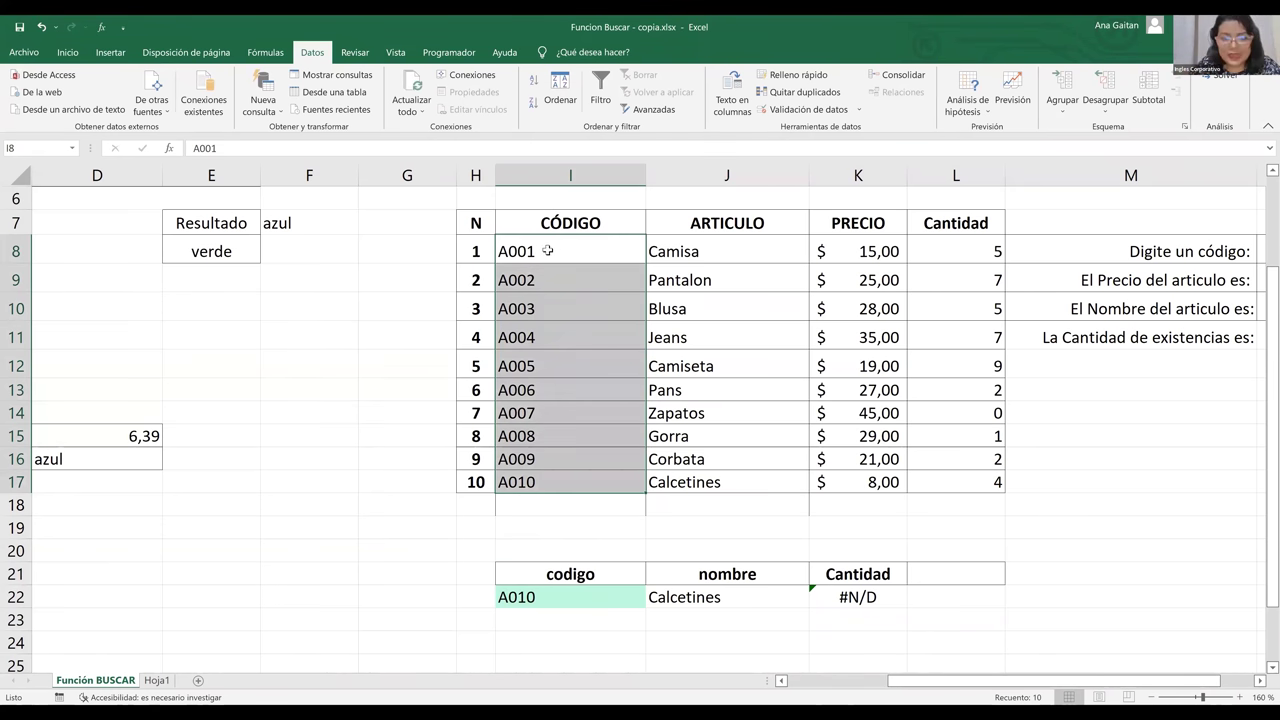
{"action": "left_click_drag", "start_coordinate": [547, 251], "coordinate": [556, 390]}
{"action": "left_click_drag", "start_coordinate": [816, 490], "coordinate": [842, 320]}
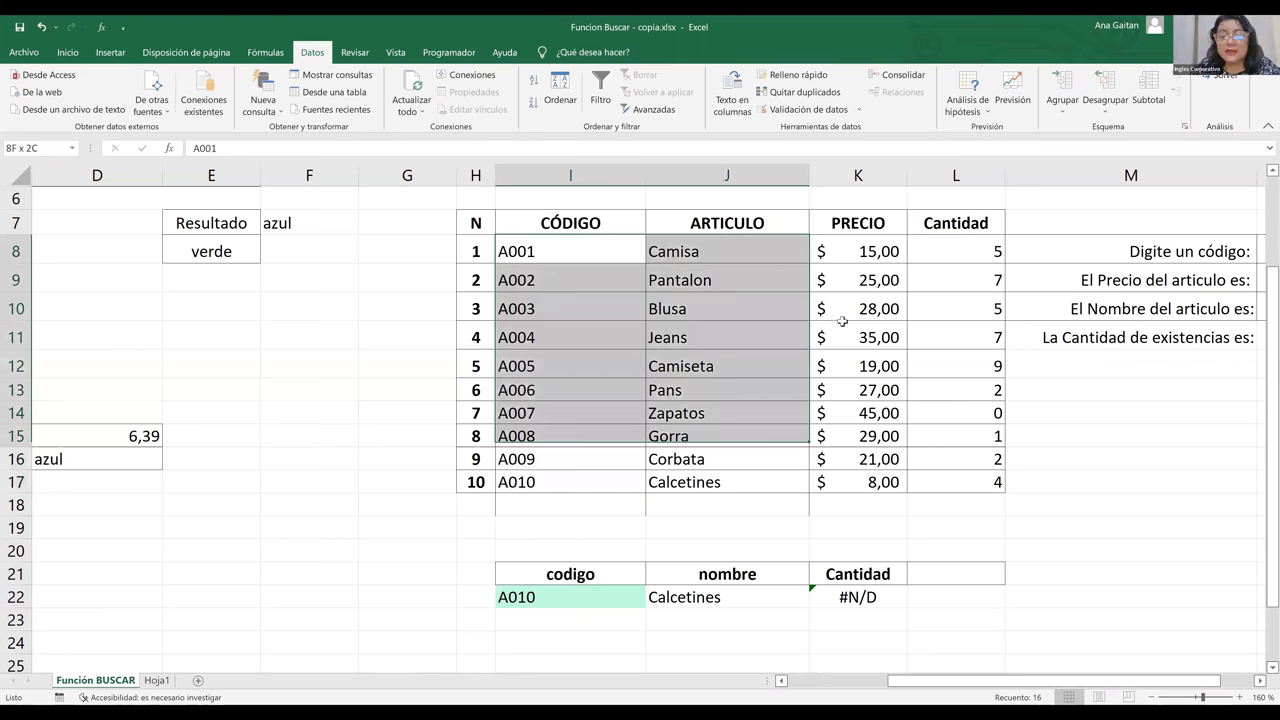
{"action": "left_click_drag", "start_coordinate": [855, 257], "coordinate": [868, 393]}
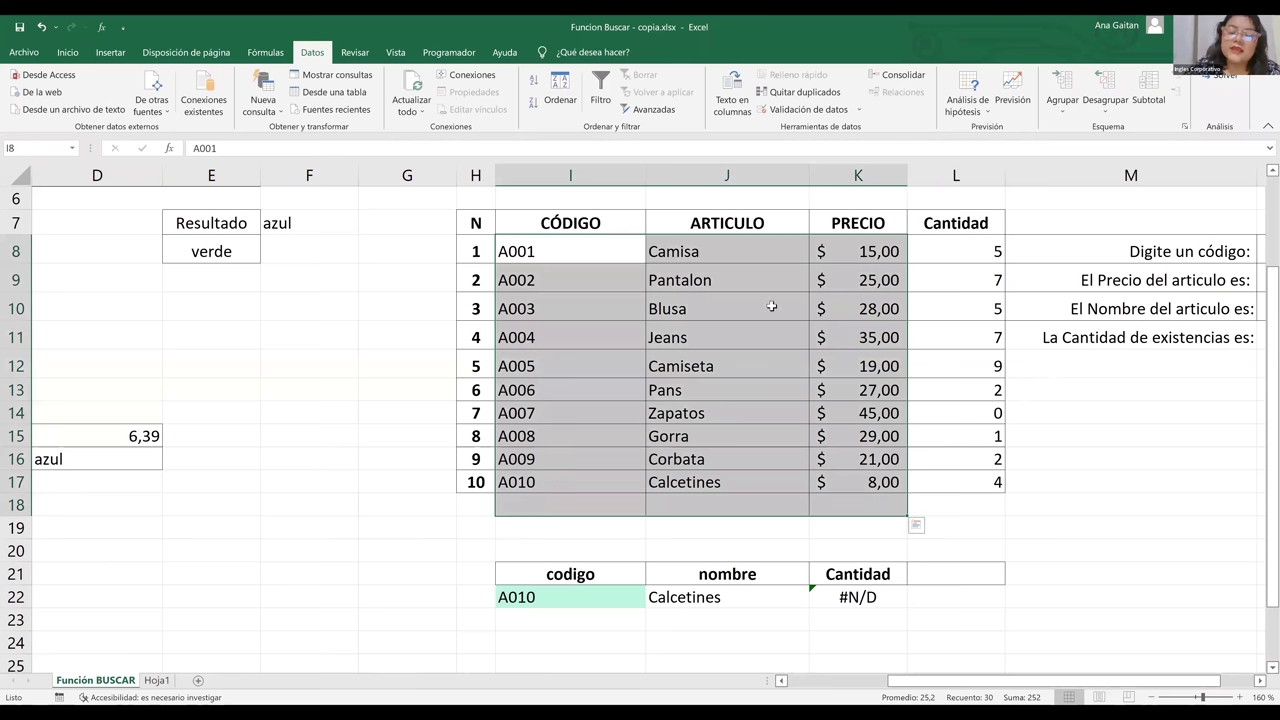
{"action": "key", "text": "ctrl+z"}
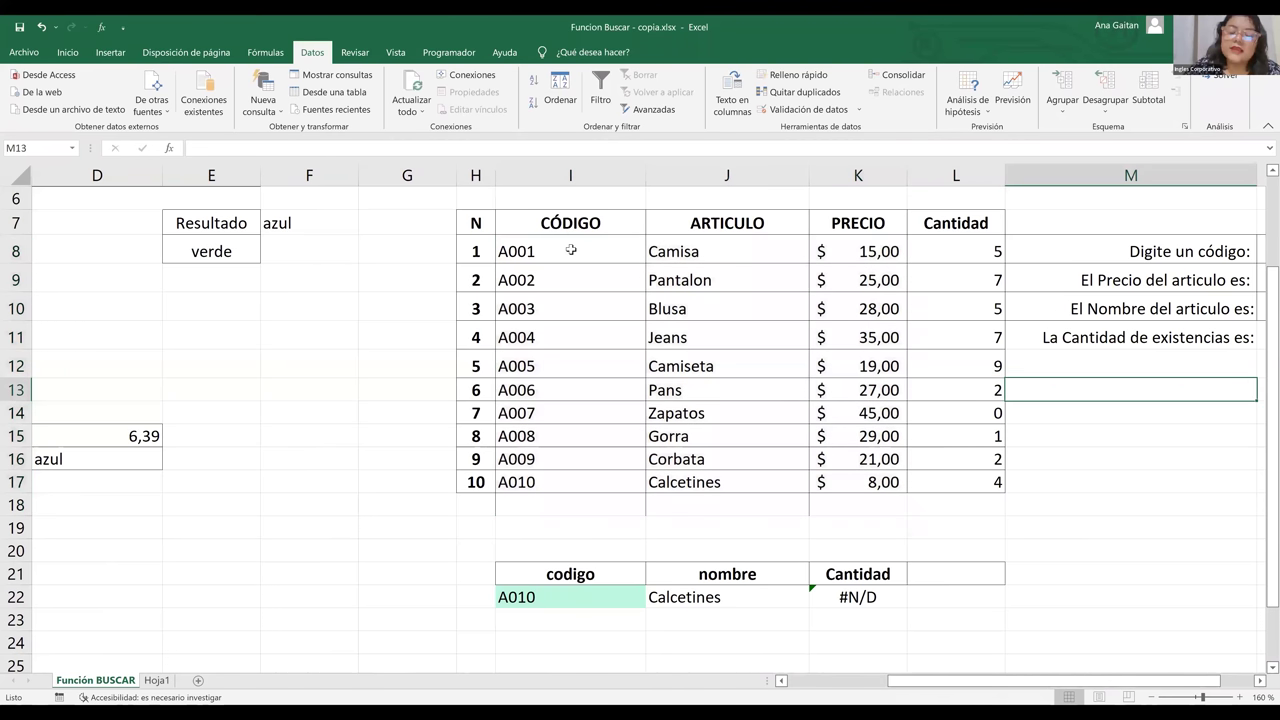
{"action": "left_click", "coordinate": [571, 250]}
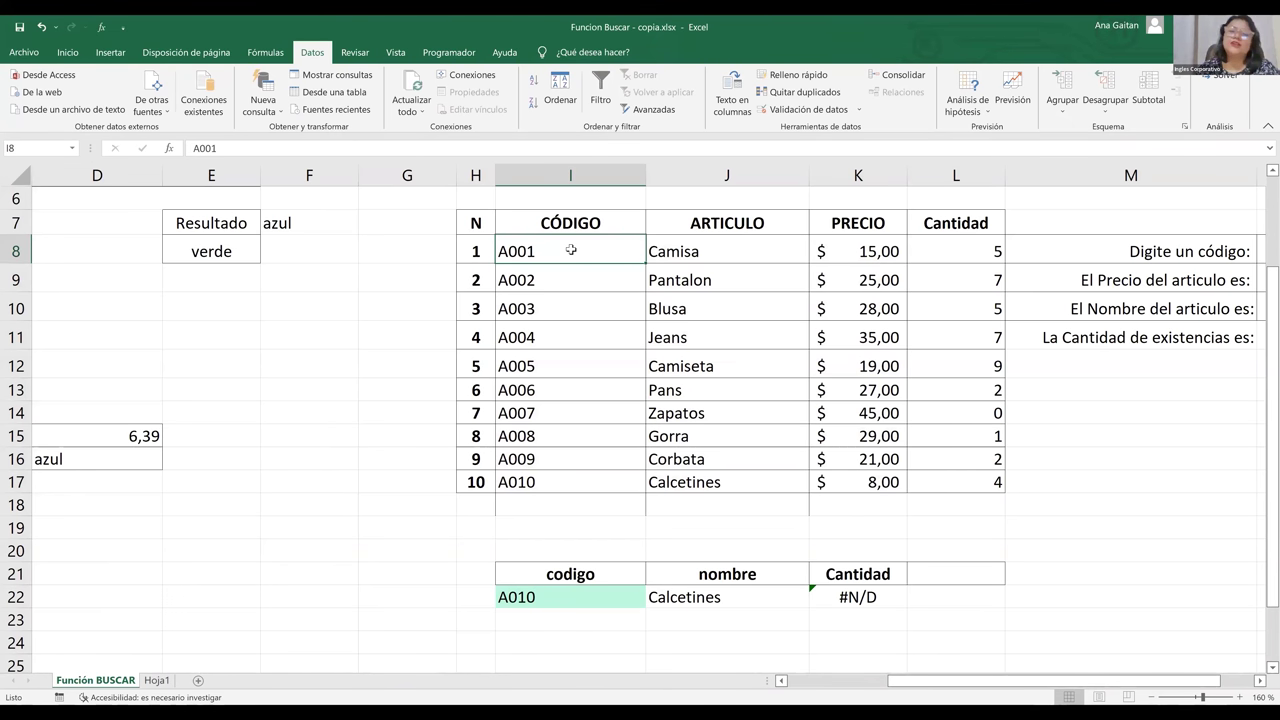
{"action": "left_click", "coordinate": [795, 387]}
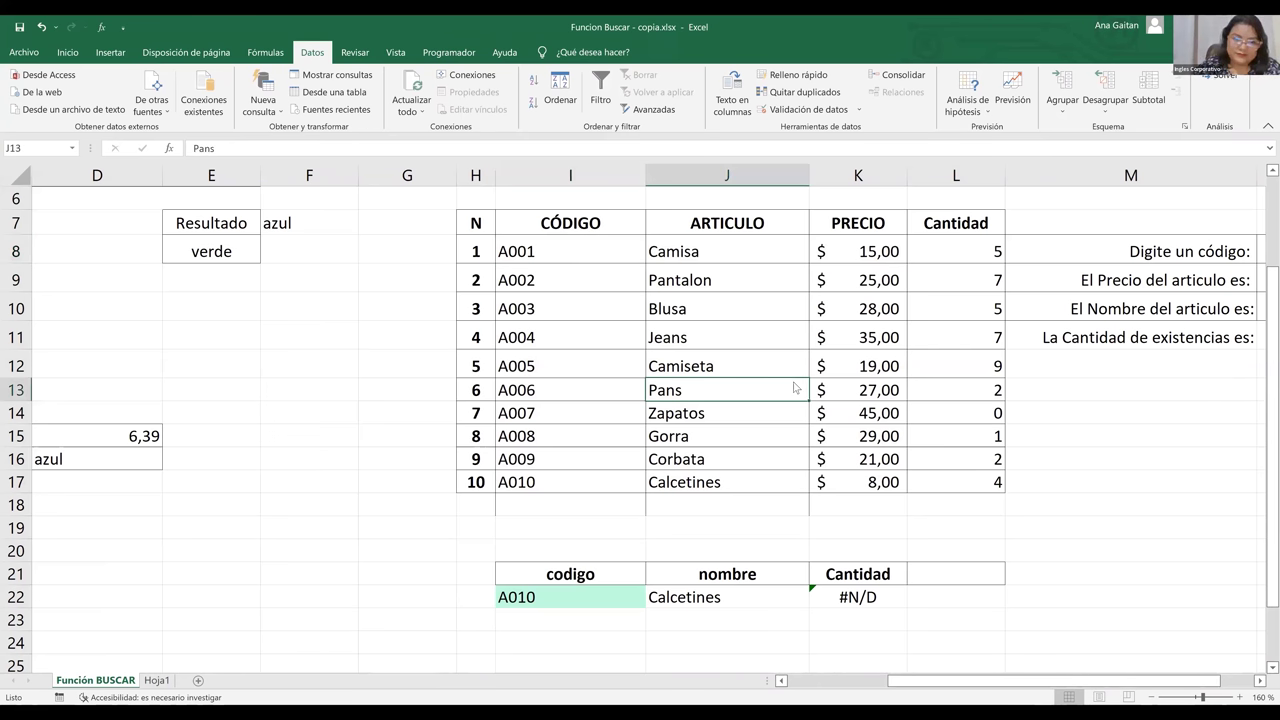
Step: Review the frequency and color table at the start of the sheet and the article lookup block in columns M and N
{"action": "key", "text": "Left"}
{"action": "key", "text": "Left"}
{"action": "key", "text": "Left"}
{"action": "key", "text": "Left"}
{"action": "key", "text": "Left"}
{"action": "key", "text": "Left"}
{"action": "key", "text": "Left"}
{"action": "key", "text": "Left"}
{"action": "key", "text": "Left"}
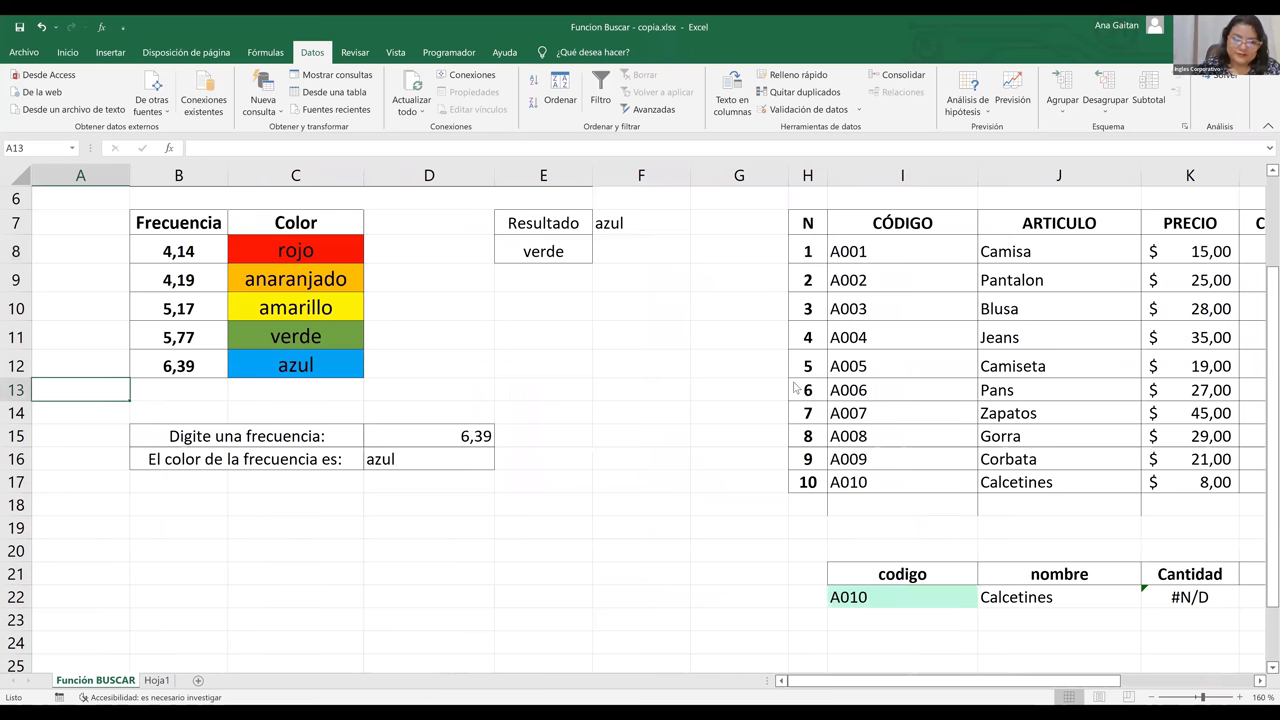
{"action": "left_click", "coordinate": [794, 383]}
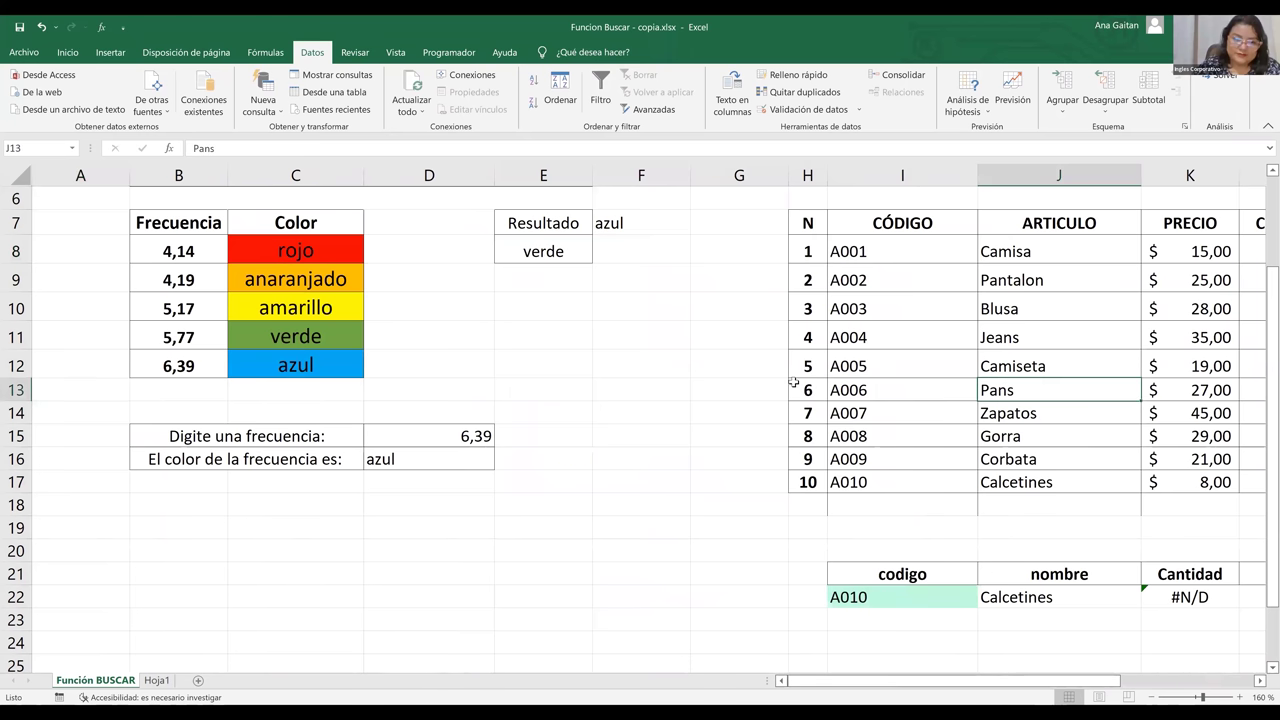
{"action": "key", "text": "Right"}
{"action": "key", "text": "Right"}
{"action": "key", "text": "Right"}
{"action": "key", "text": "Right"}
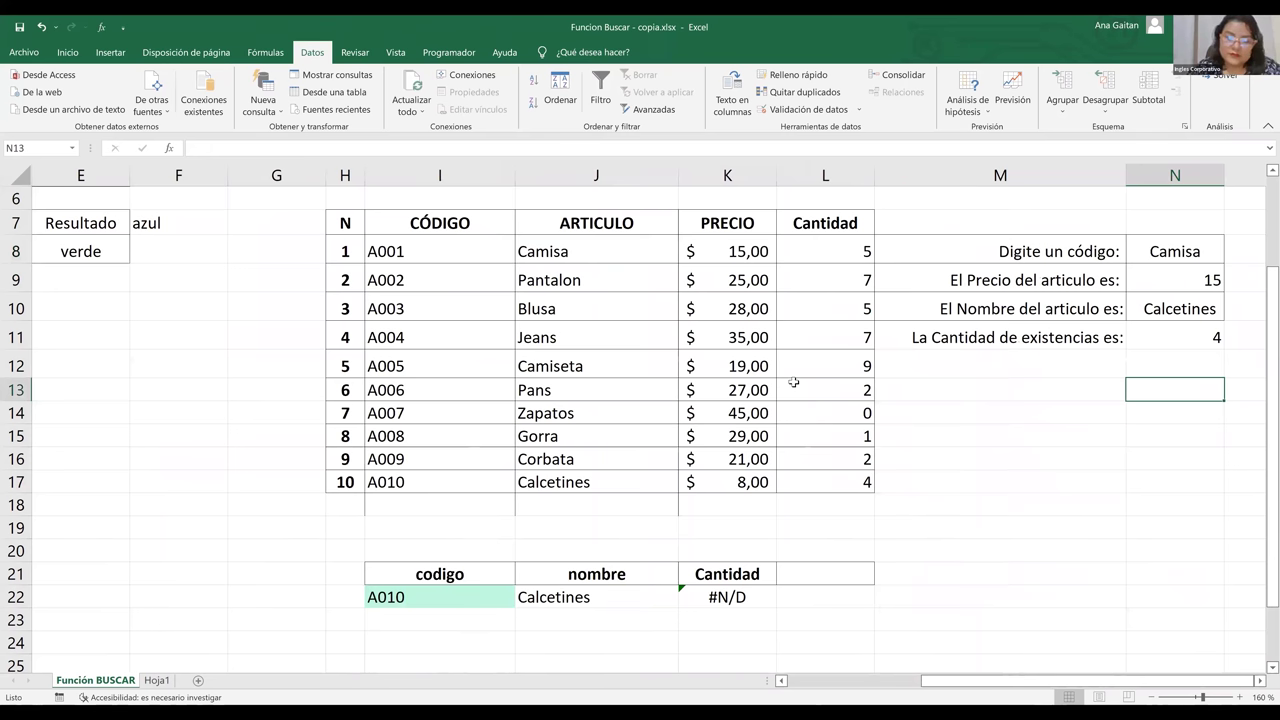
Step: Select the article table I7:L17 with its headers and open the custom sort settings
{"action": "mouse_move", "coordinate": [1216, 640]}
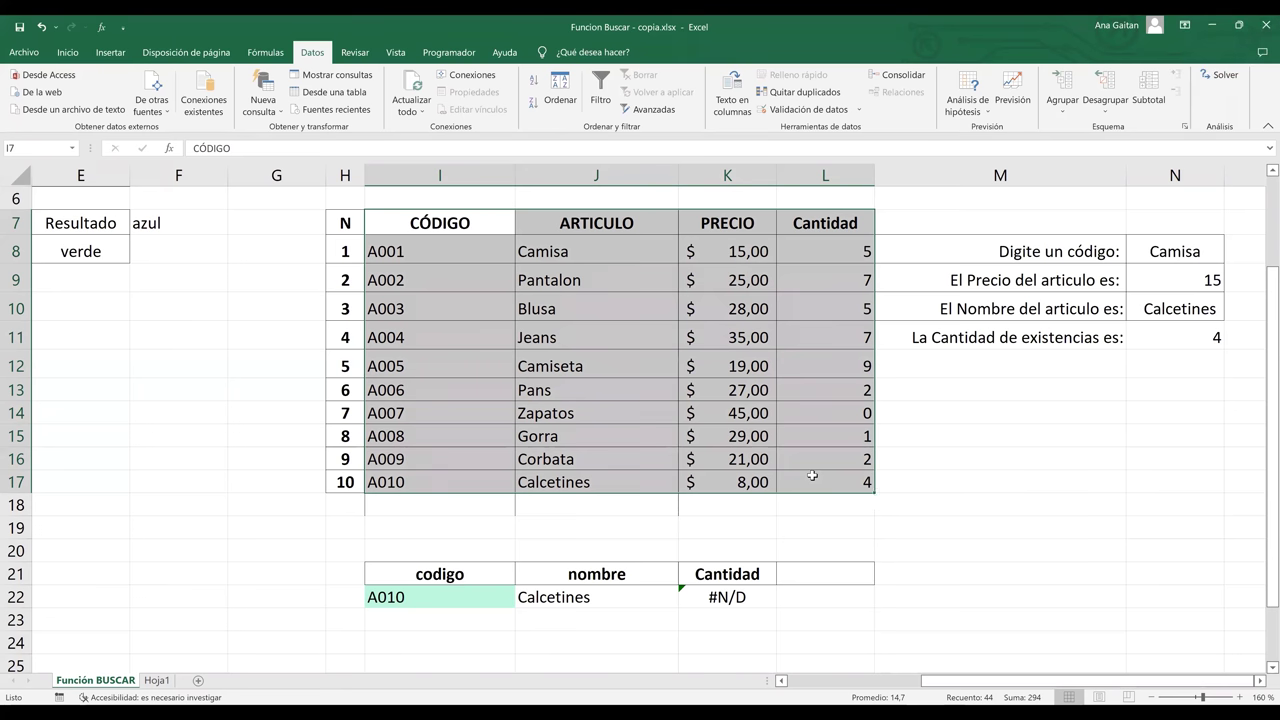
{"action": "left_click", "coordinate": [548, 107]}
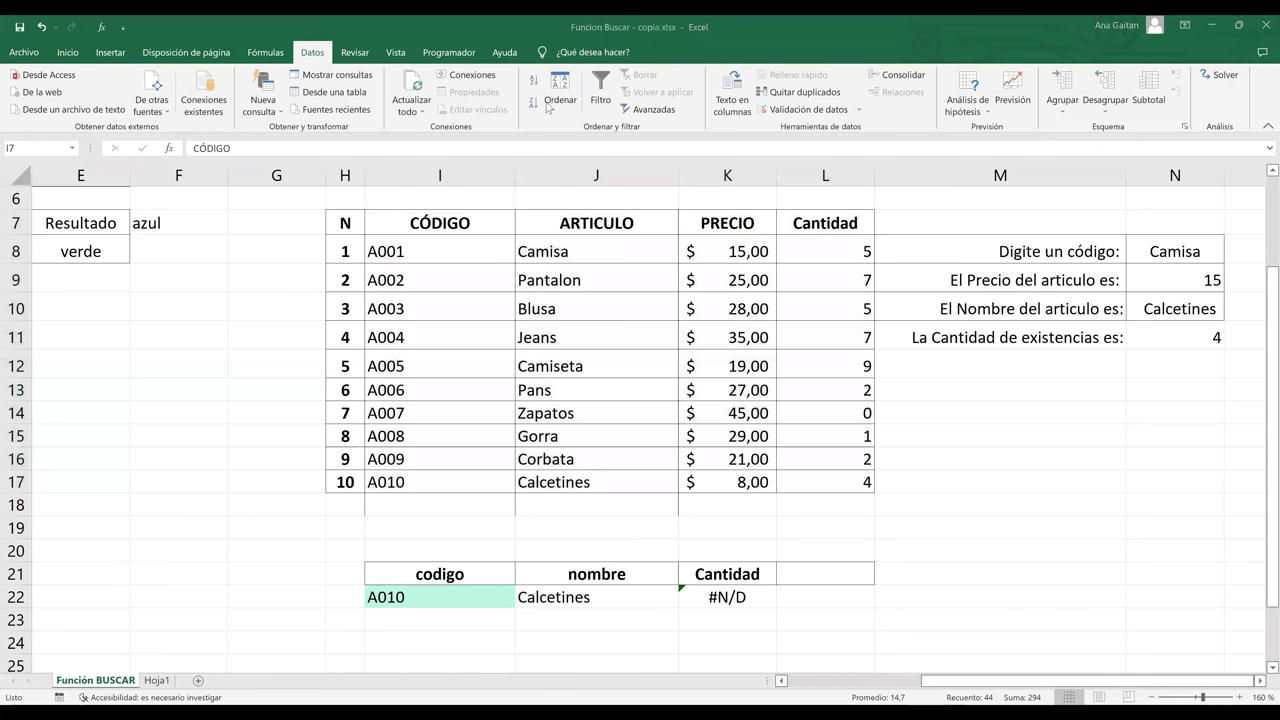